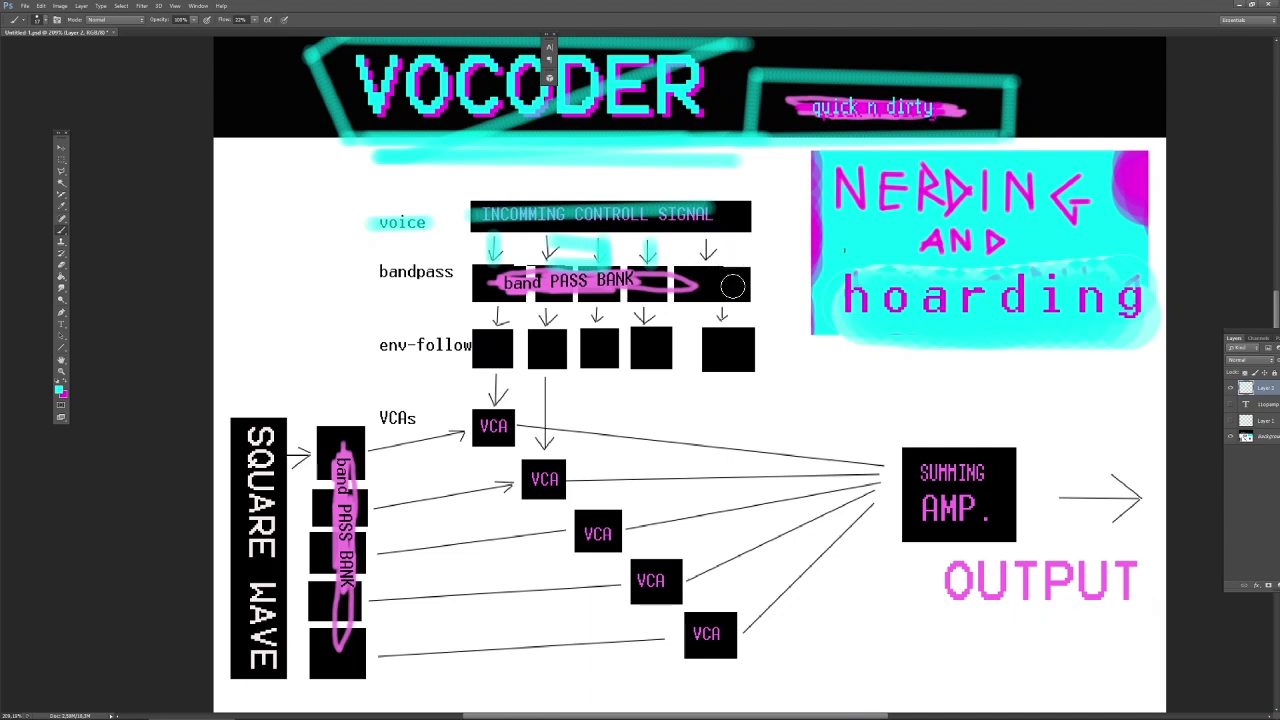
Outline the upper band pass bank with cyan strokes, and mark the env-follow label and the arrow into the first VCA.
{"action": "left_click_drag", "start_coordinate": [734, 298], "coordinate": [737, 268]}
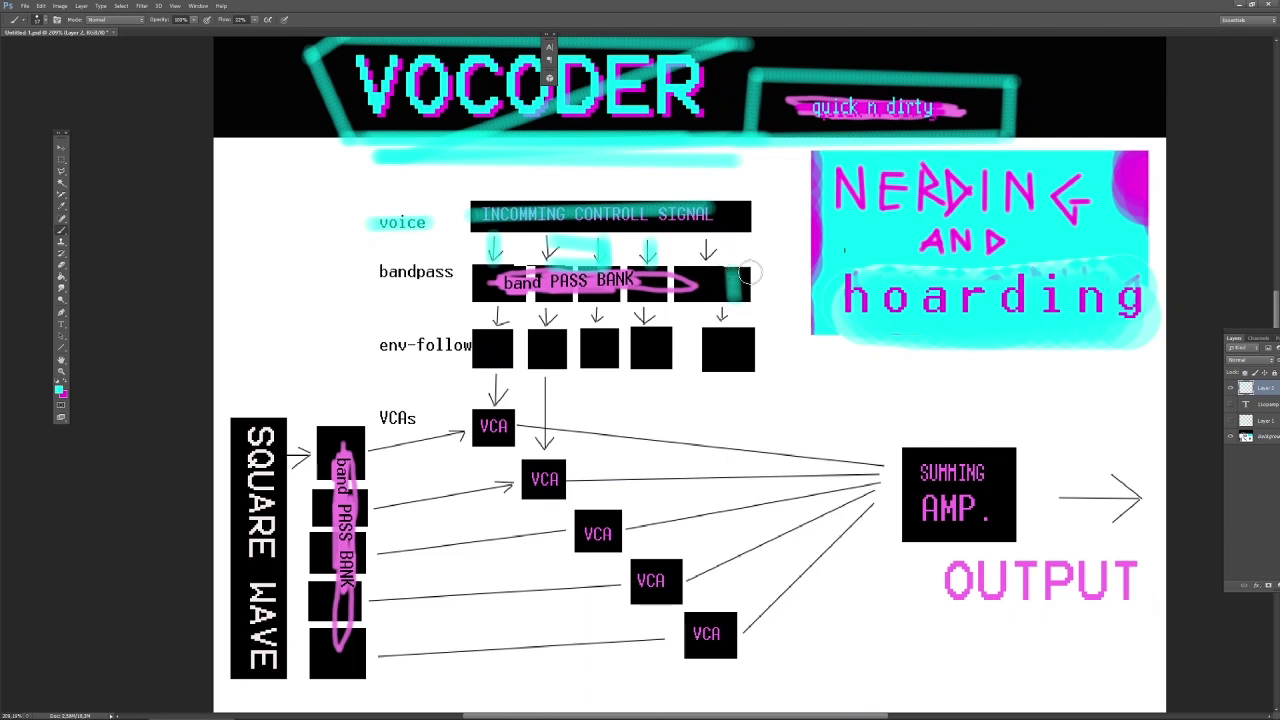
{"action": "left_click", "coordinate": [464, 272], "text": "shift"}
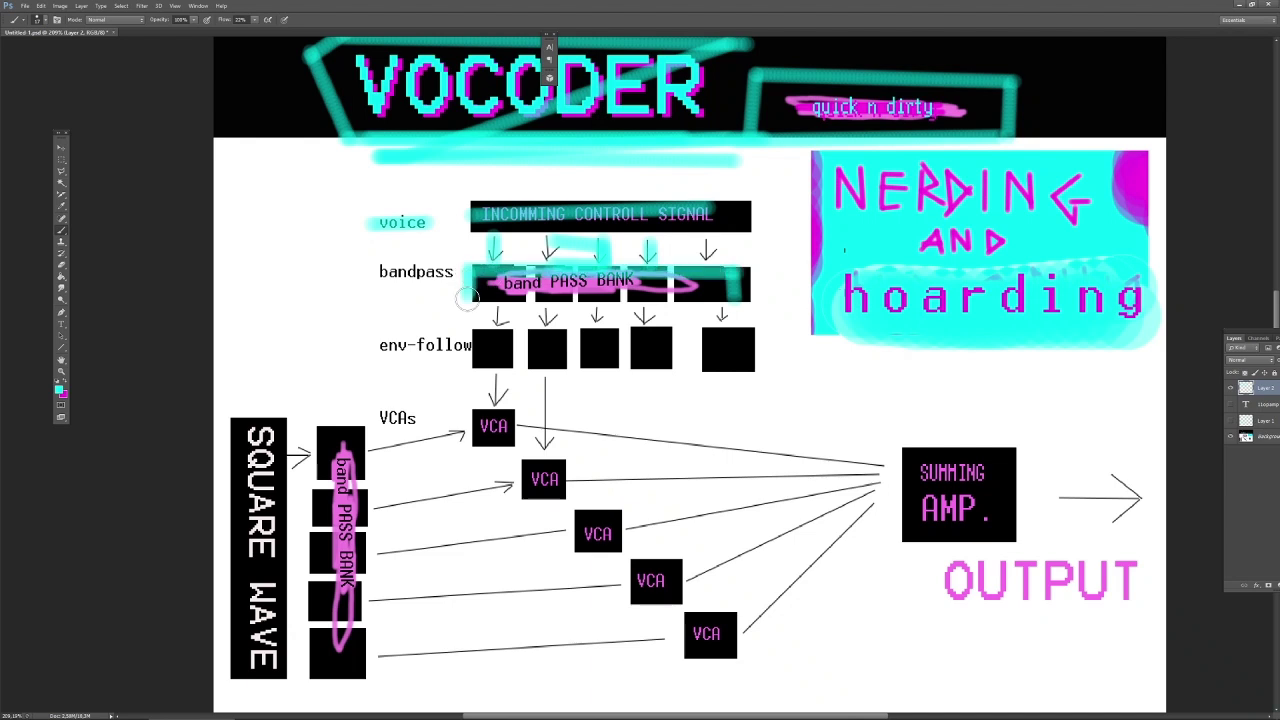
{"action": "left_click", "coordinate": [478, 275], "text": "shift"}
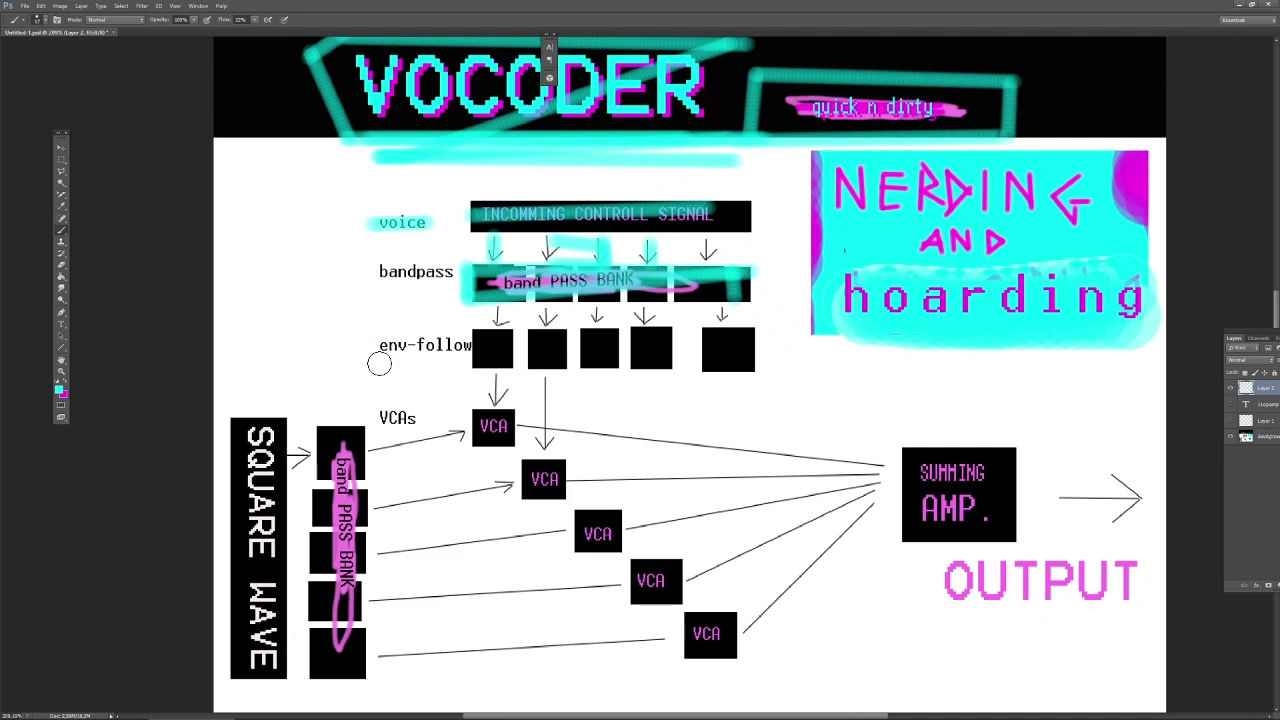
{"action": "left_click_drag", "start_coordinate": [468, 363], "coordinate": [463, 364]}
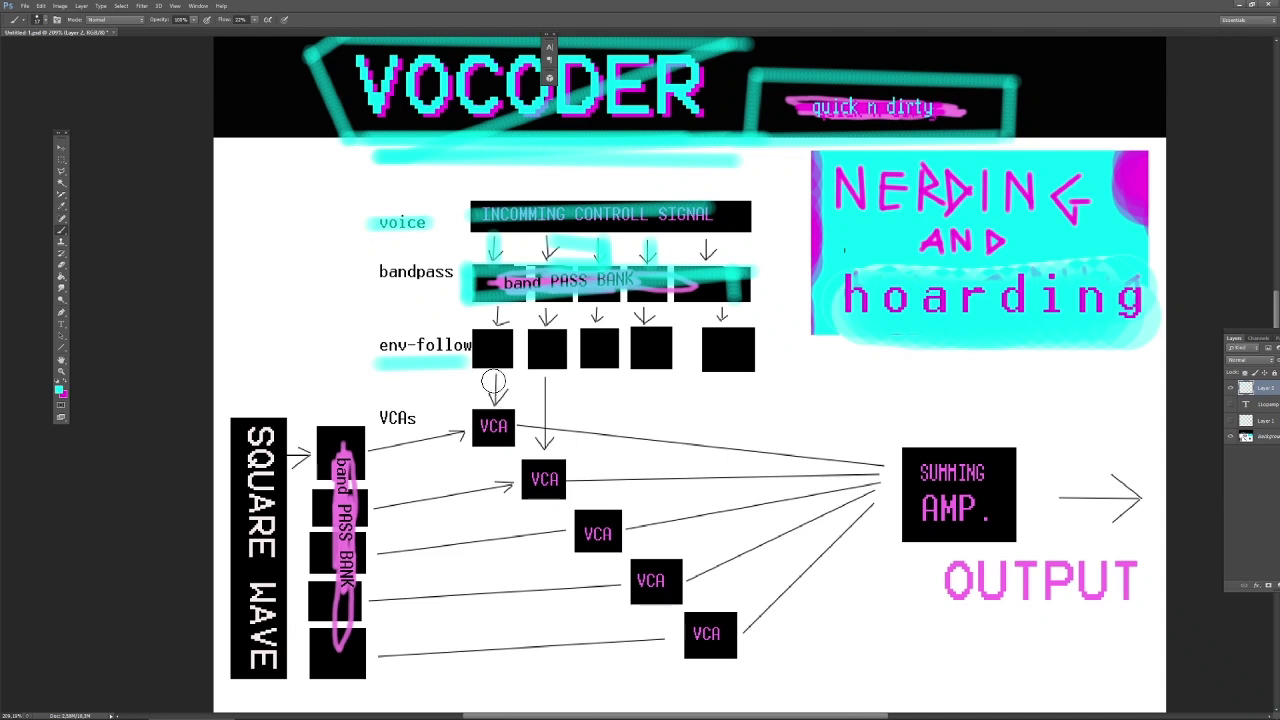
{"action": "left_click_drag", "start_coordinate": [493, 376], "coordinate": [494, 412]}
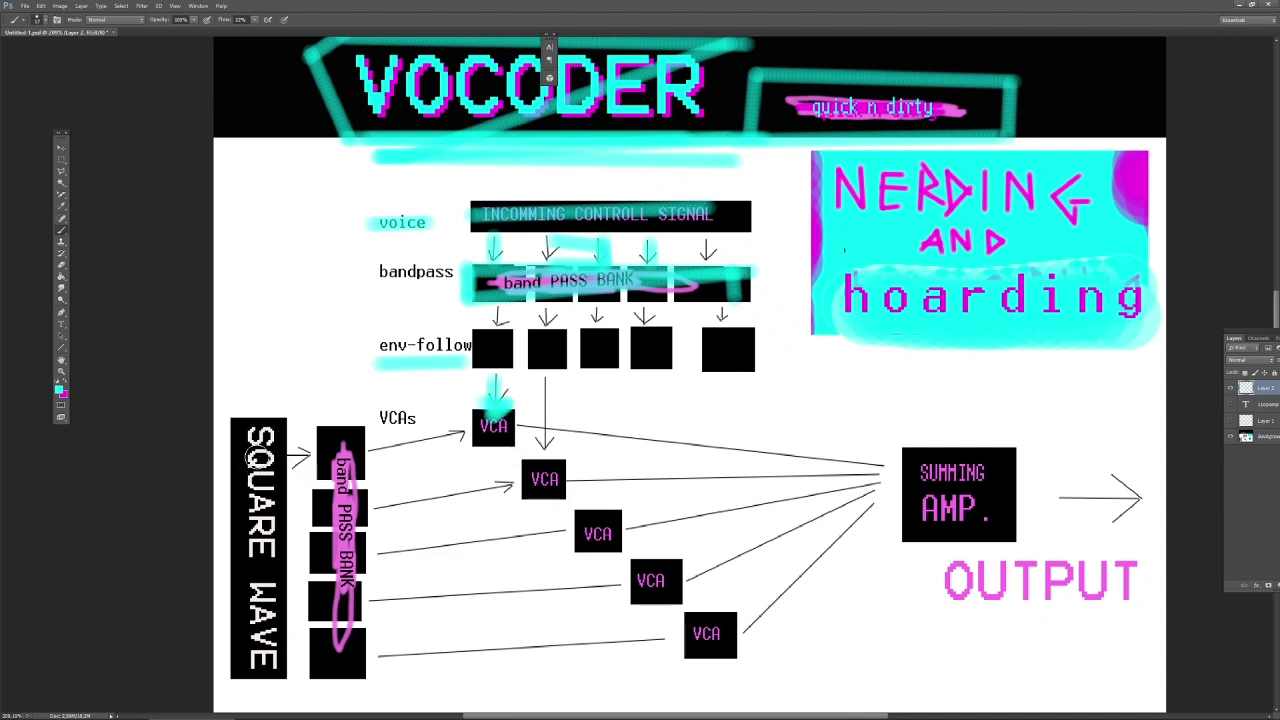
Mark the SQUARE WAVE block's left edge in cyan and highlight the arrow from its band pass bank to the first VCA.
{"action": "mouse_move", "coordinate": [228, 444]}
{"action": "left_mouse_down"}
{"action": "mouse_move", "coordinate": [228, 652]}
{"action": "mouse_move", "coordinate": [218, 428]}
{"action": "left_mouse_up"}
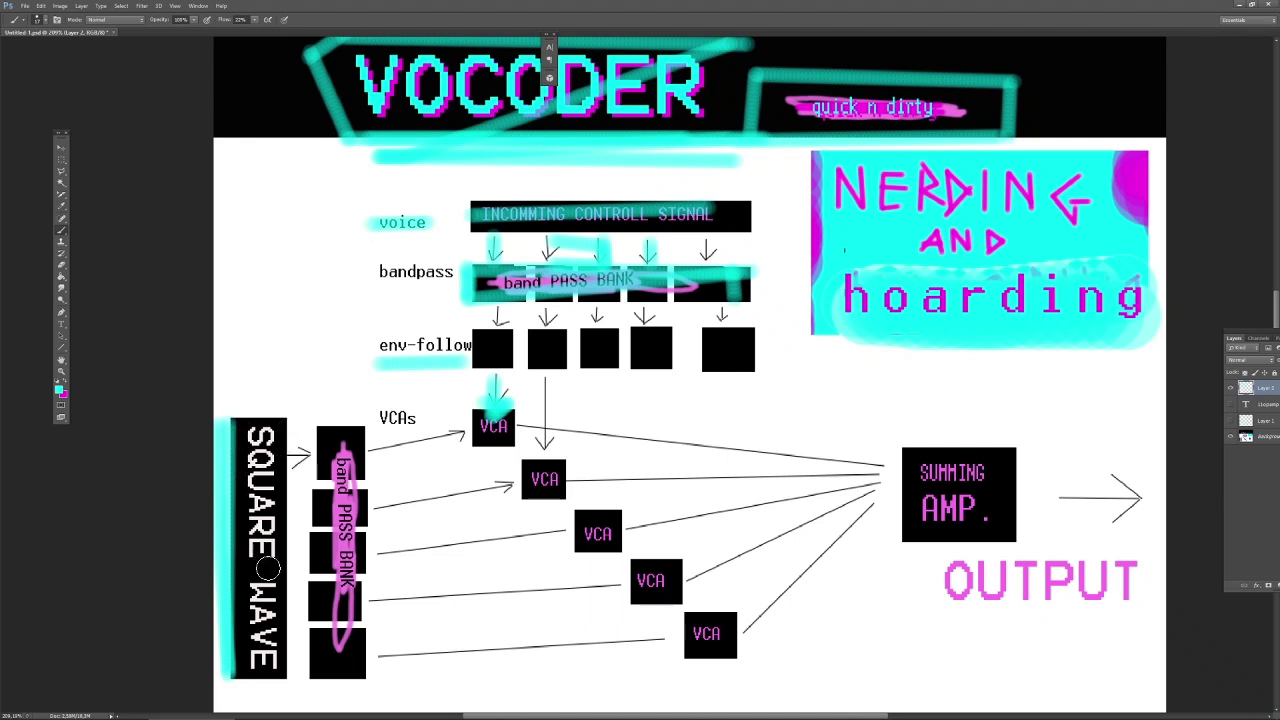
{"action": "mouse_move", "coordinate": [237, 569]}
{"action": "left_mouse_down"}
{"action": "mouse_move", "coordinate": [271, 566]}
{"action": "mouse_move", "coordinate": [233, 437]}
{"action": "left_mouse_up"}
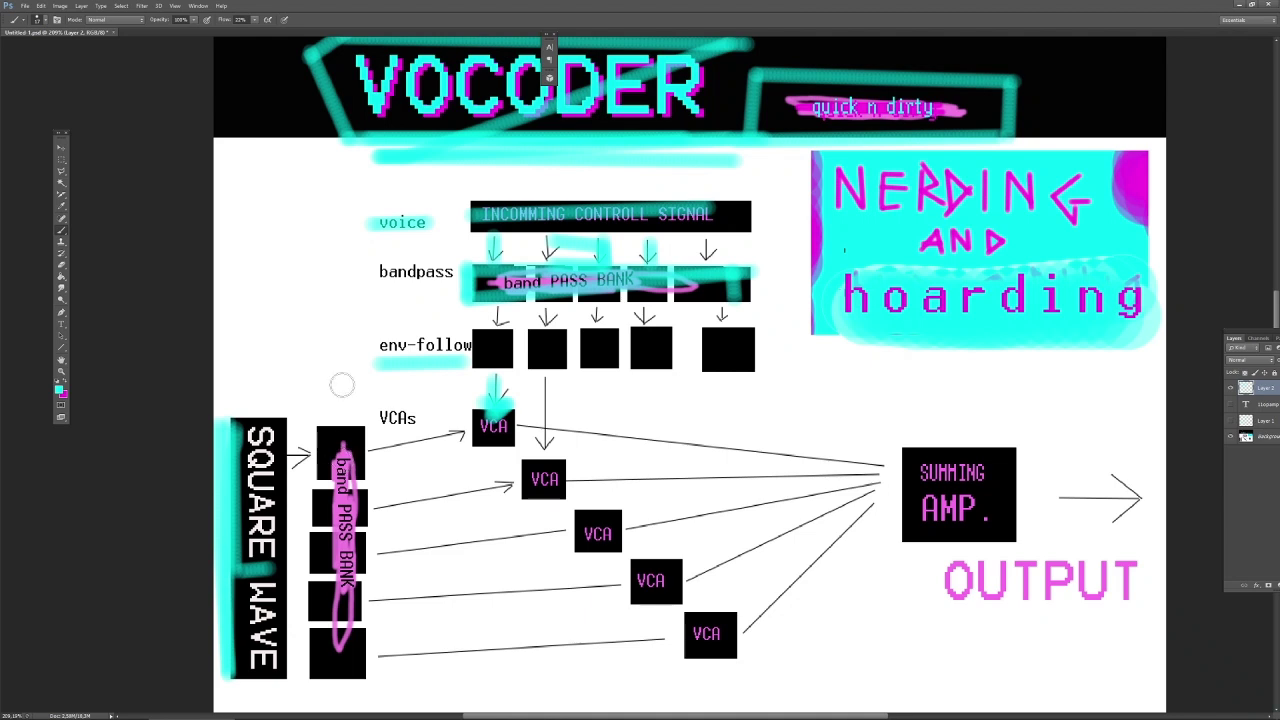
{"action": "left_click", "coordinate": [372, 451]}
{"action": "left_click", "coordinate": [460, 435], "text": "shift"}
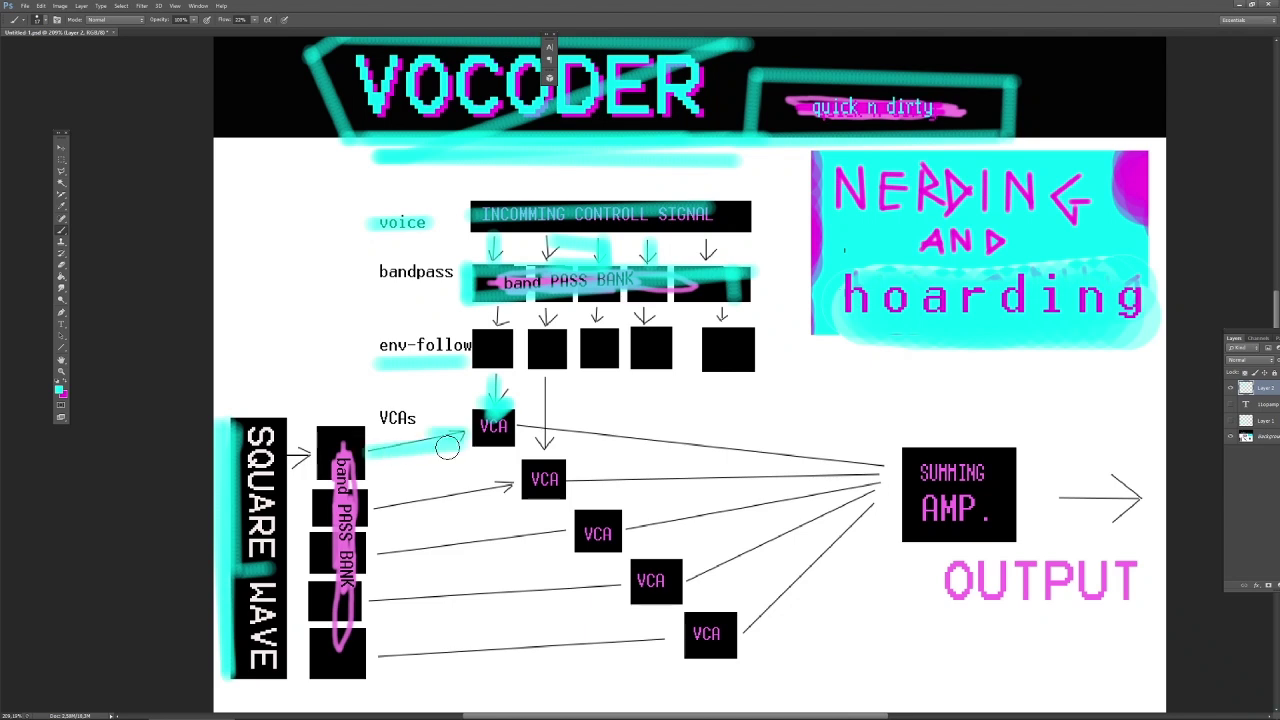
Highlight in cyan the lines from the first three VCAs to the summing amp, and the output arrow.
{"action": "left_click", "coordinate": [493, 437], "text": "shift"}
{"action": "left_click", "coordinate": [869, 465], "text": "shift"}
{"action": "left_click", "coordinate": [575, 483]}
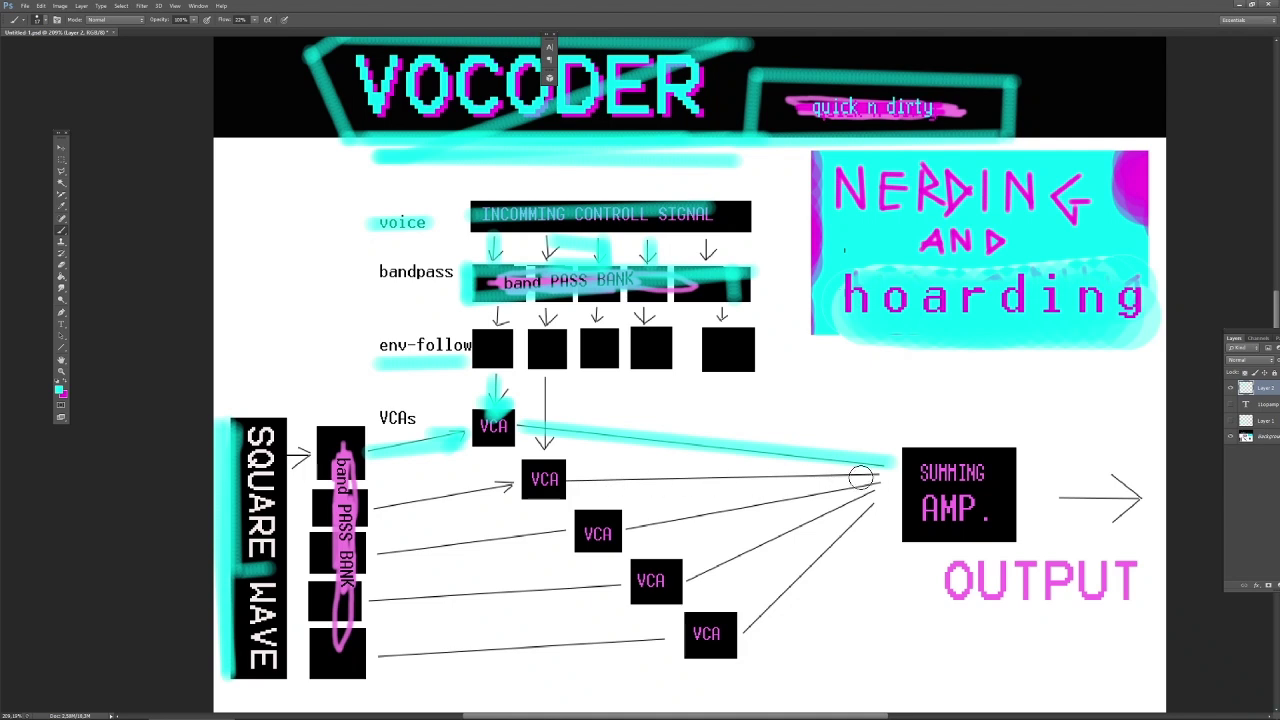
{"action": "left_click", "coordinate": [882, 470], "text": "shift"}
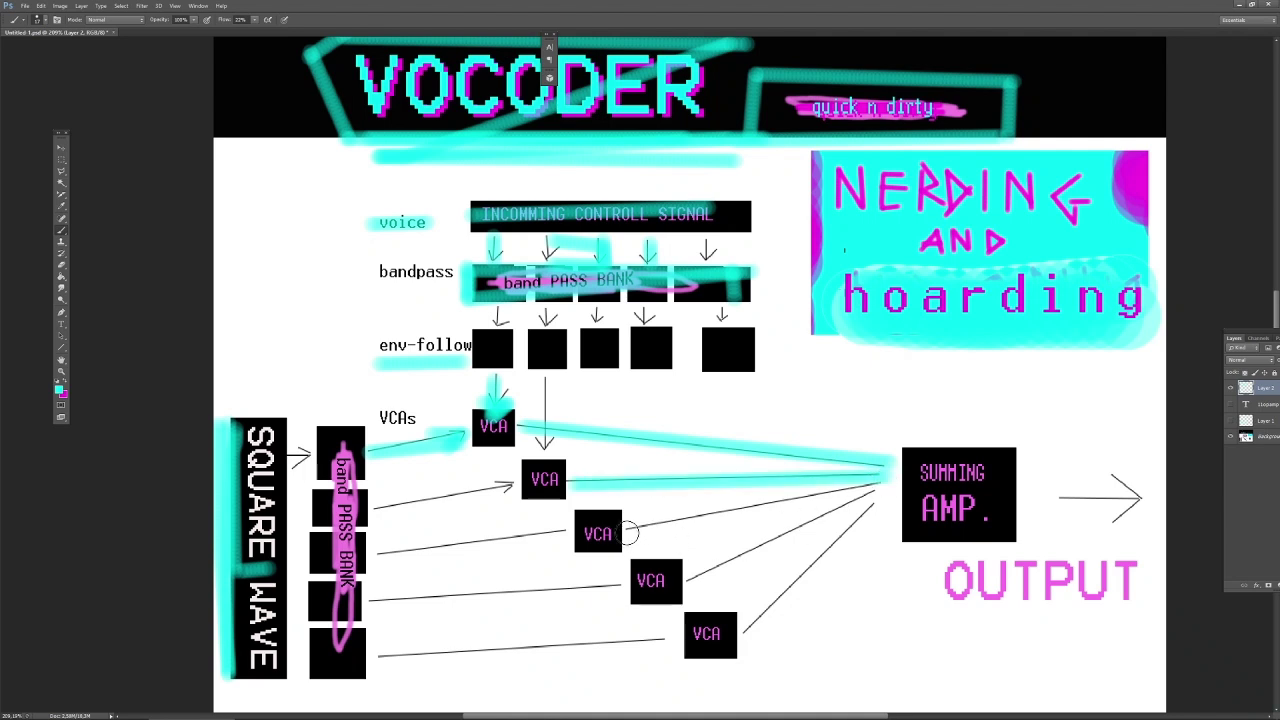
{"action": "left_click", "coordinate": [887, 484], "text": "shift"}
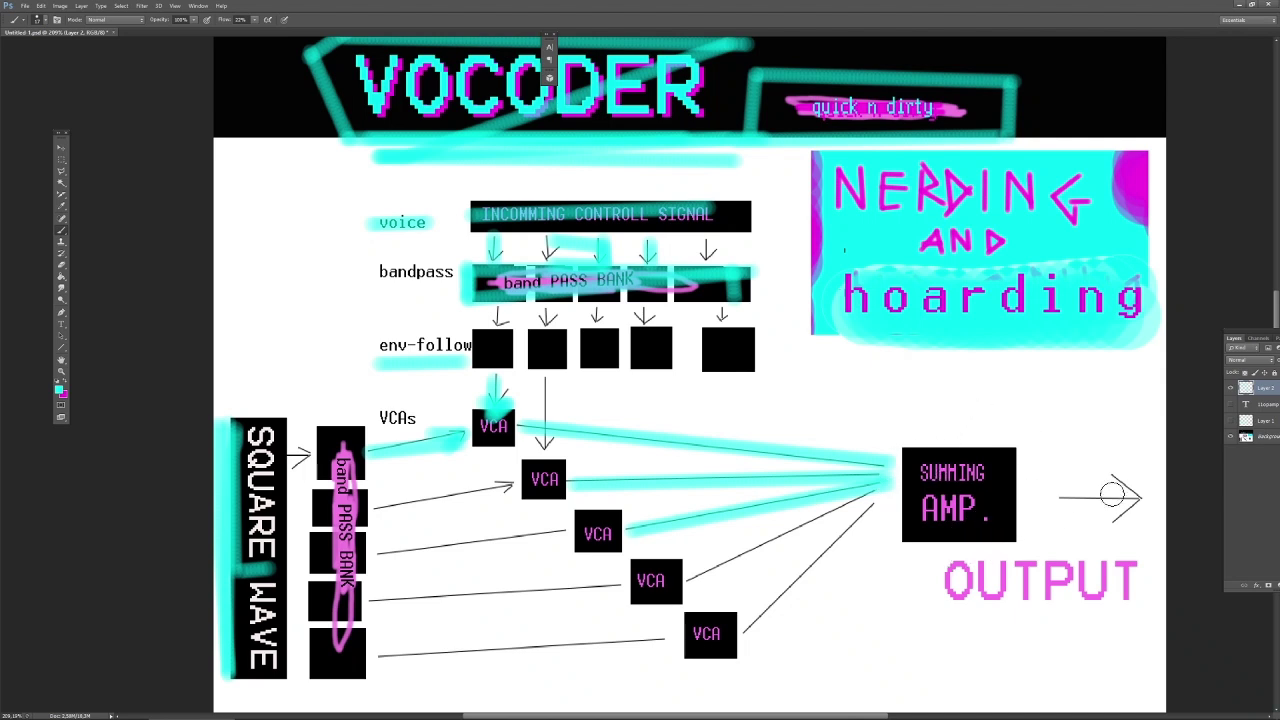
{"action": "left_click_drag", "start_coordinate": [1137, 500], "coordinate": [1050, 497]}
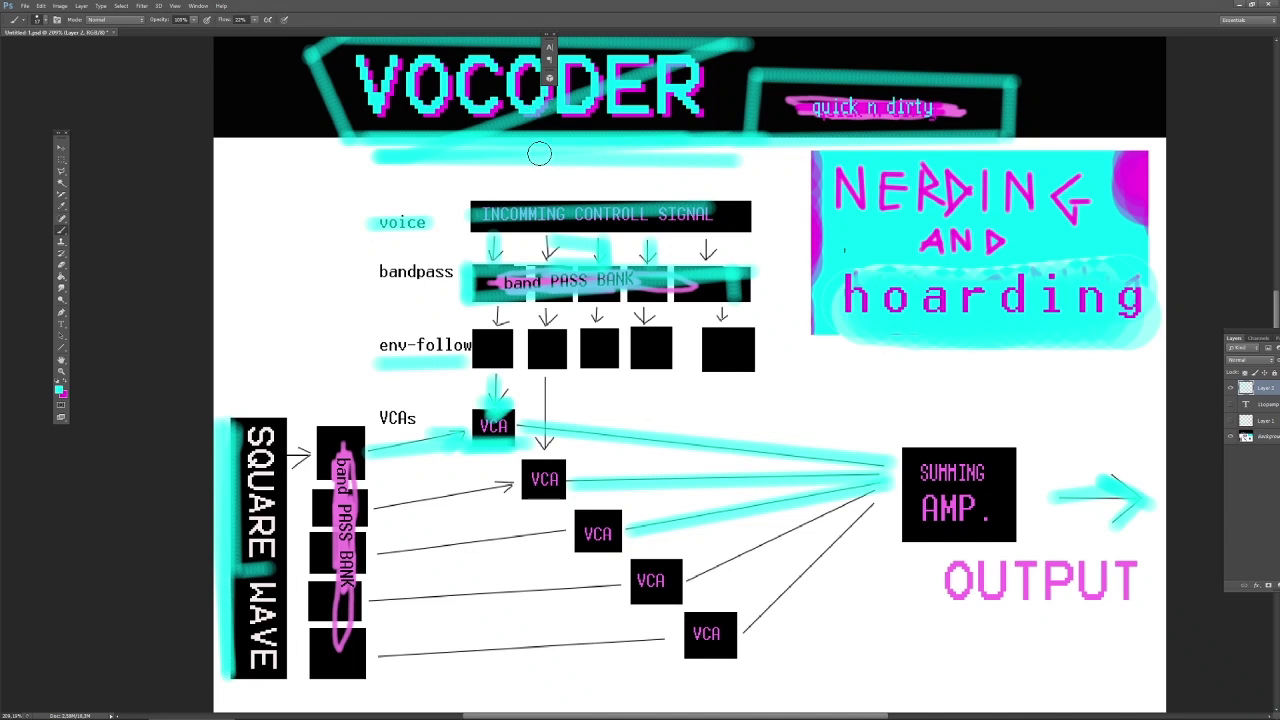
Brush cyan accents above the incoming control signal, SQUARE WAVE and SUMMING AMP blocks, with arcs over the last two.
{"action": "left_click_drag", "start_coordinate": [528, 196], "coordinate": [612, 198]}
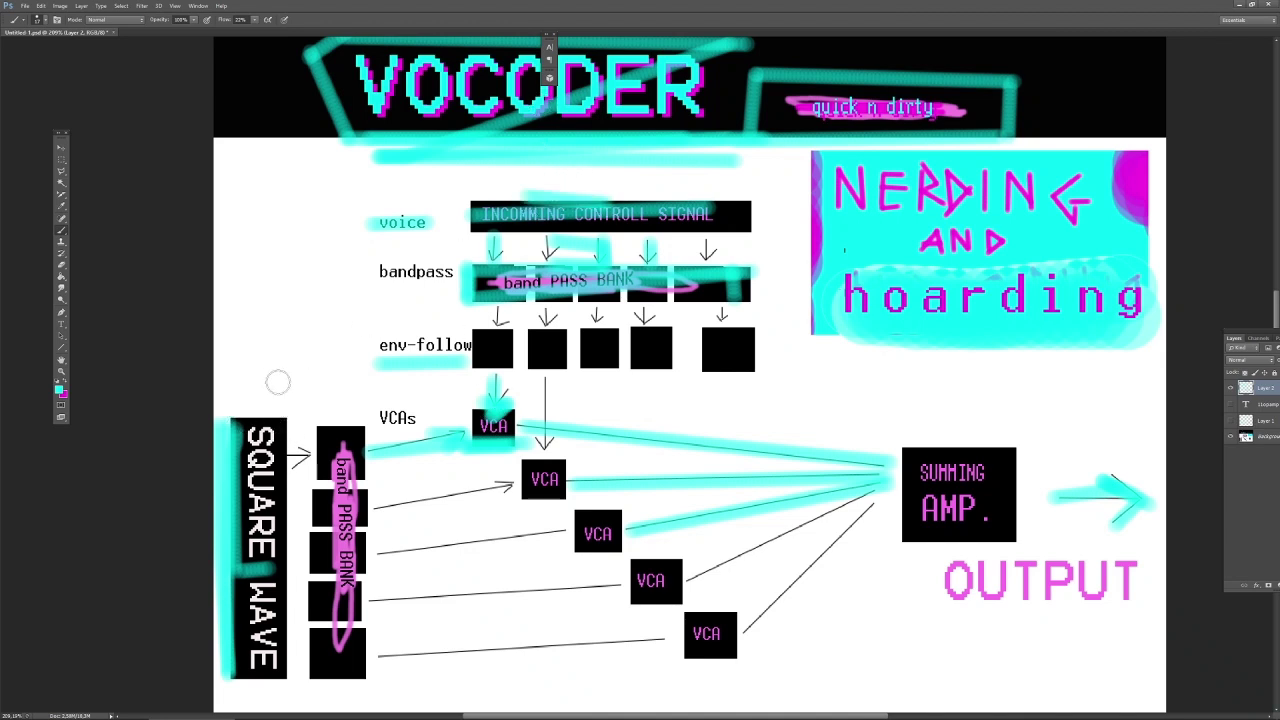
{"action": "mouse_move", "coordinate": [236, 424]}
{"action": "left_mouse_down"}
{"action": "mouse_move", "coordinate": [295, 422]}
{"action": "mouse_move", "coordinate": [287, 395]}
{"action": "mouse_move", "coordinate": [232, 402]}
{"action": "mouse_move", "coordinate": [230, 425]}
{"action": "mouse_move", "coordinate": [285, 420]}
{"action": "left_mouse_up"}
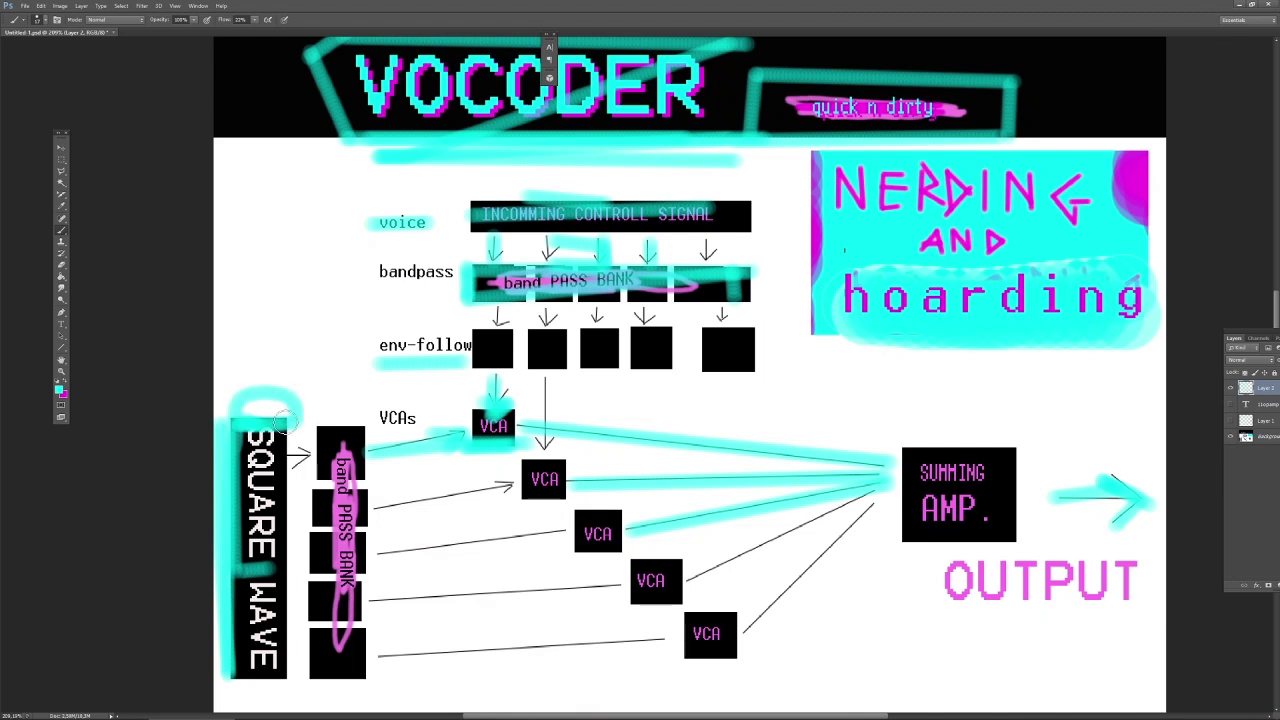
{"action": "mouse_move", "coordinate": [1012, 450]}
{"action": "left_mouse_down"}
{"action": "mouse_move", "coordinate": [906, 449]}
{"action": "mouse_move", "coordinate": [950, 390]}
{"action": "mouse_move", "coordinate": [1023, 453]}
{"action": "left_mouse_up"}
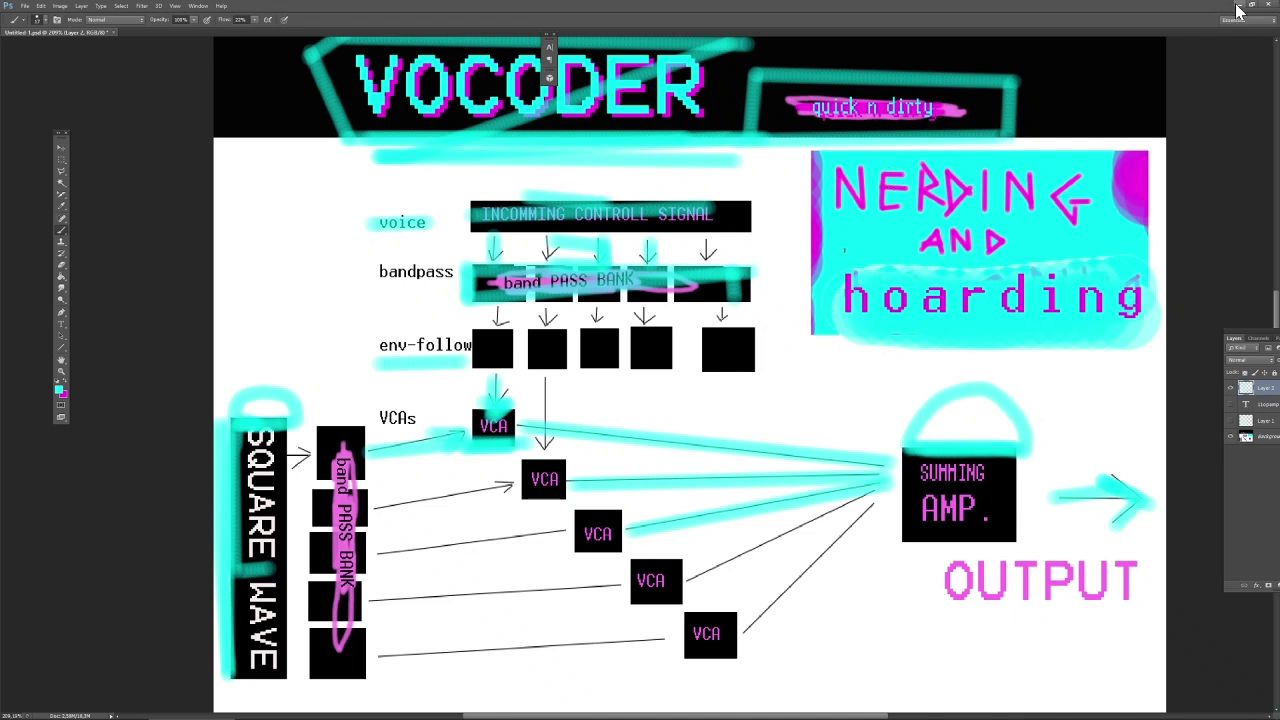
Switch to the vocoder simulation in Circuit JS1 and examine the voice input amplifier.
{"action": "mouse_move", "coordinate": [848, 716]}
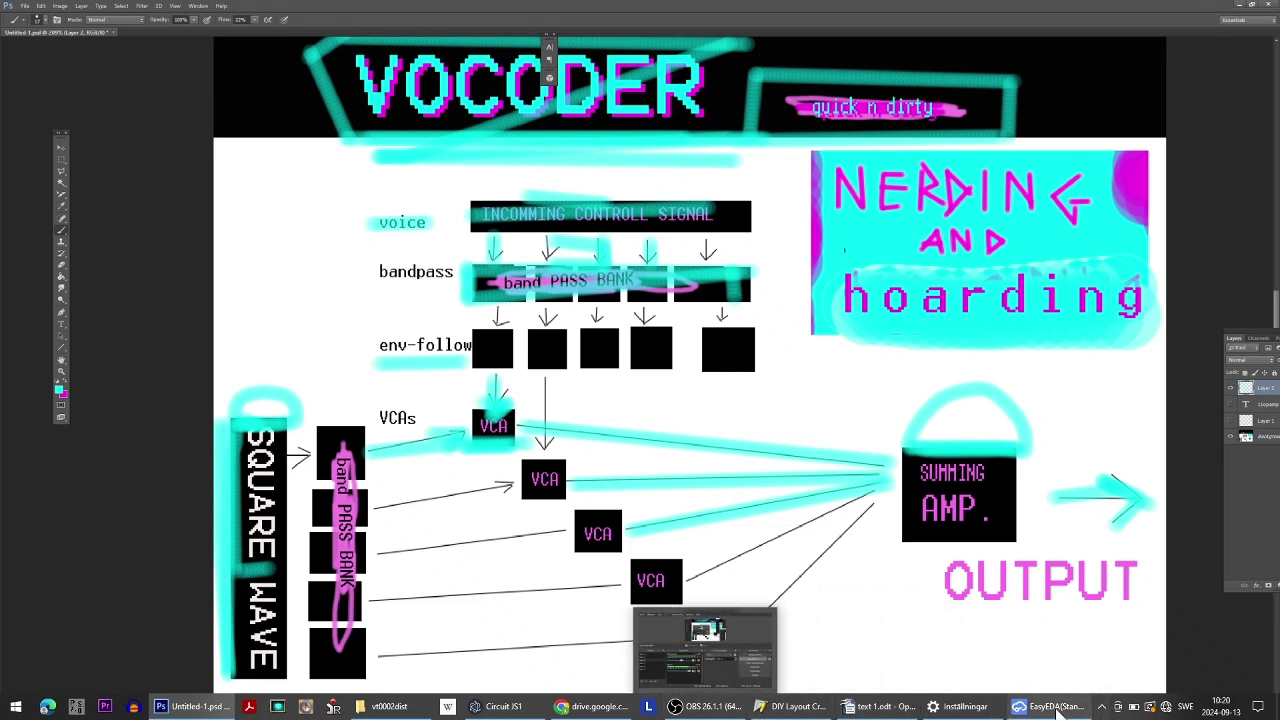
{"action": "mouse_move", "coordinate": [1058, 712]}
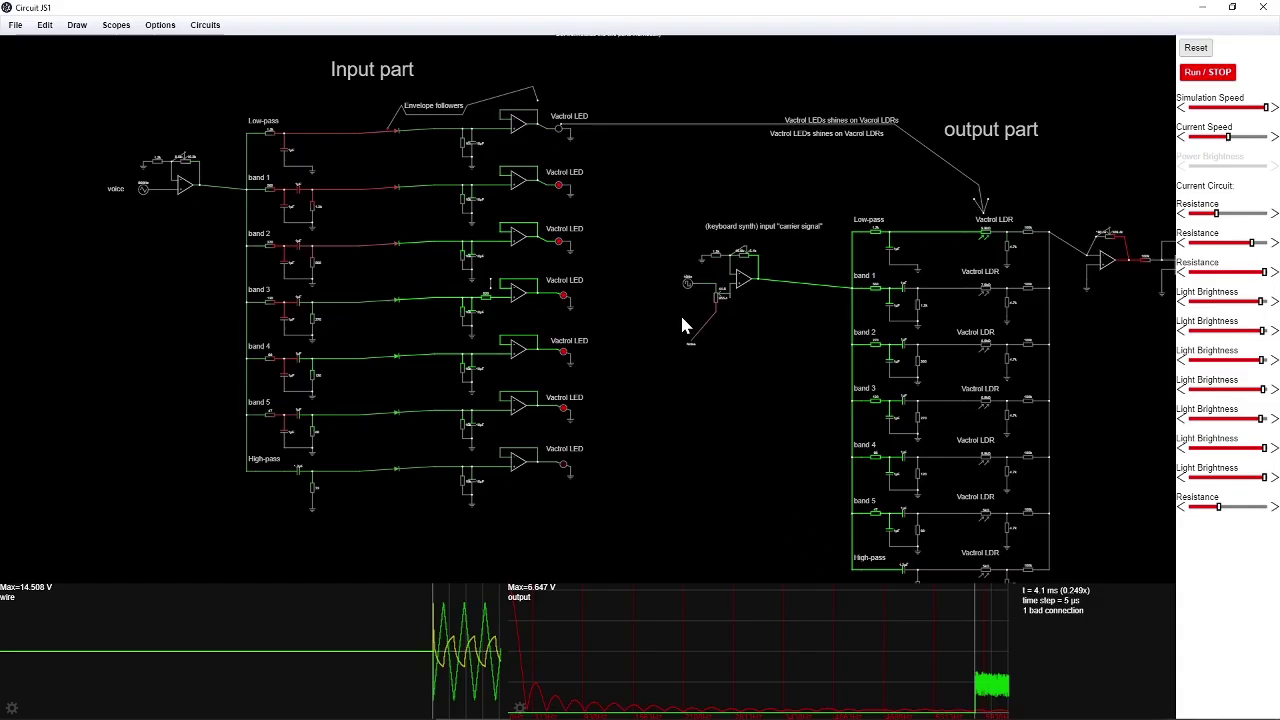
{"action": "scroll", "coordinate": [672, 260], "scroll_direction": "up", "scroll_amount": 3}
{"action": "scroll", "coordinate": [780, 300], "scroll_direction": "down", "scroll_amount": 1}
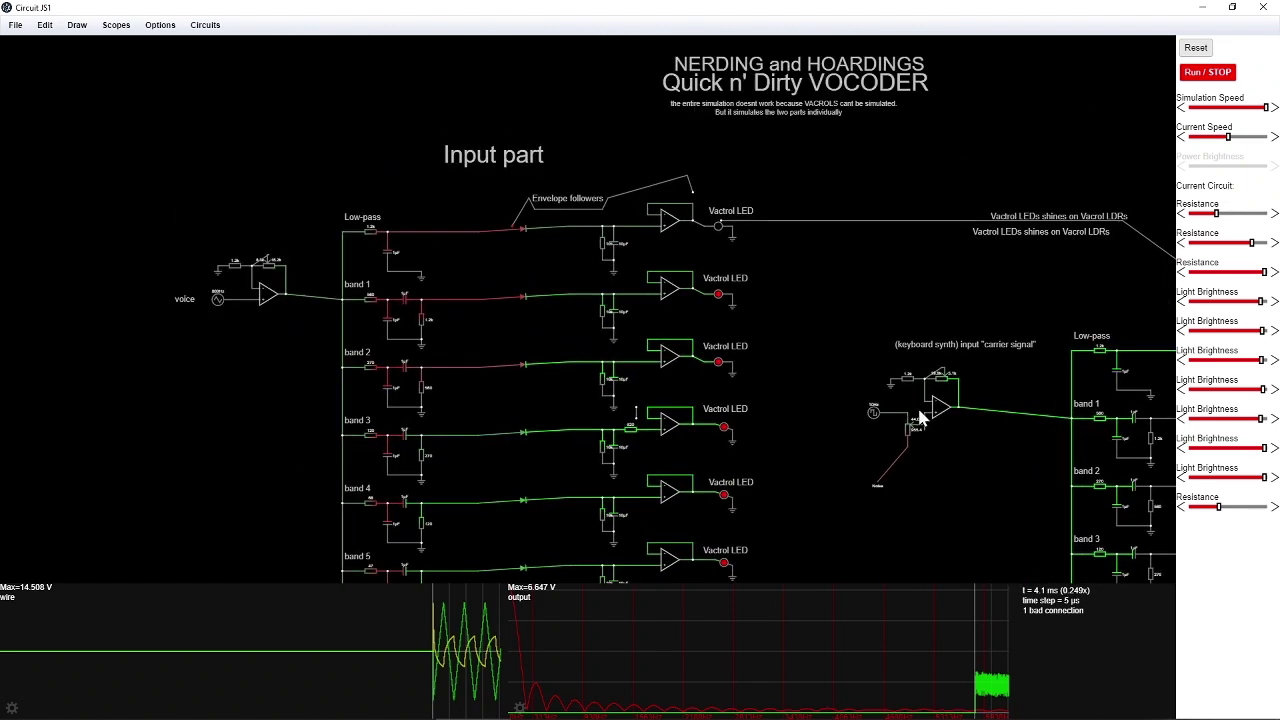
{"action": "left_click_drag", "start_coordinate": [831, 324], "coordinate": [942, 423]}
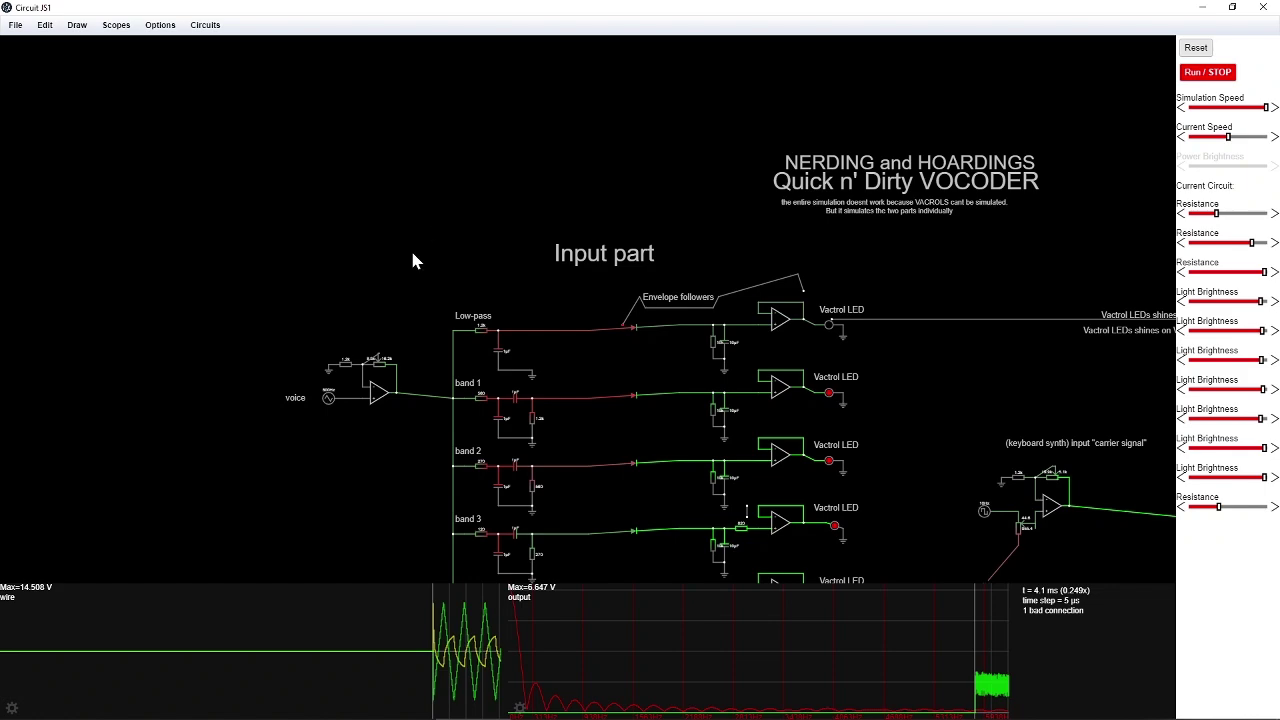
{"action": "scroll", "coordinate": [466, 183], "scroll_direction": "up", "scroll_amount": 4}
{"action": "scroll", "coordinate": [470, 190], "scroll_direction": "up", "scroll_amount": 4}
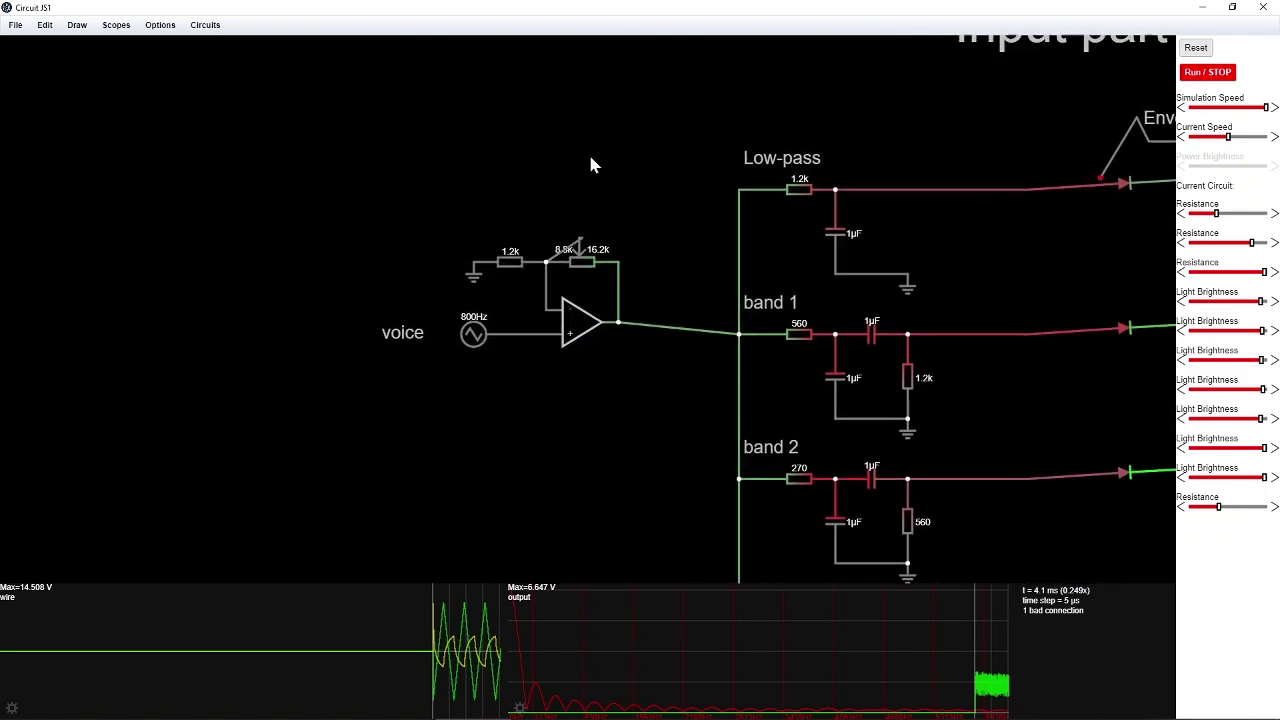
{"action": "middle_click_drag", "start_coordinate": [577, 137], "coordinate": [630, 216]}
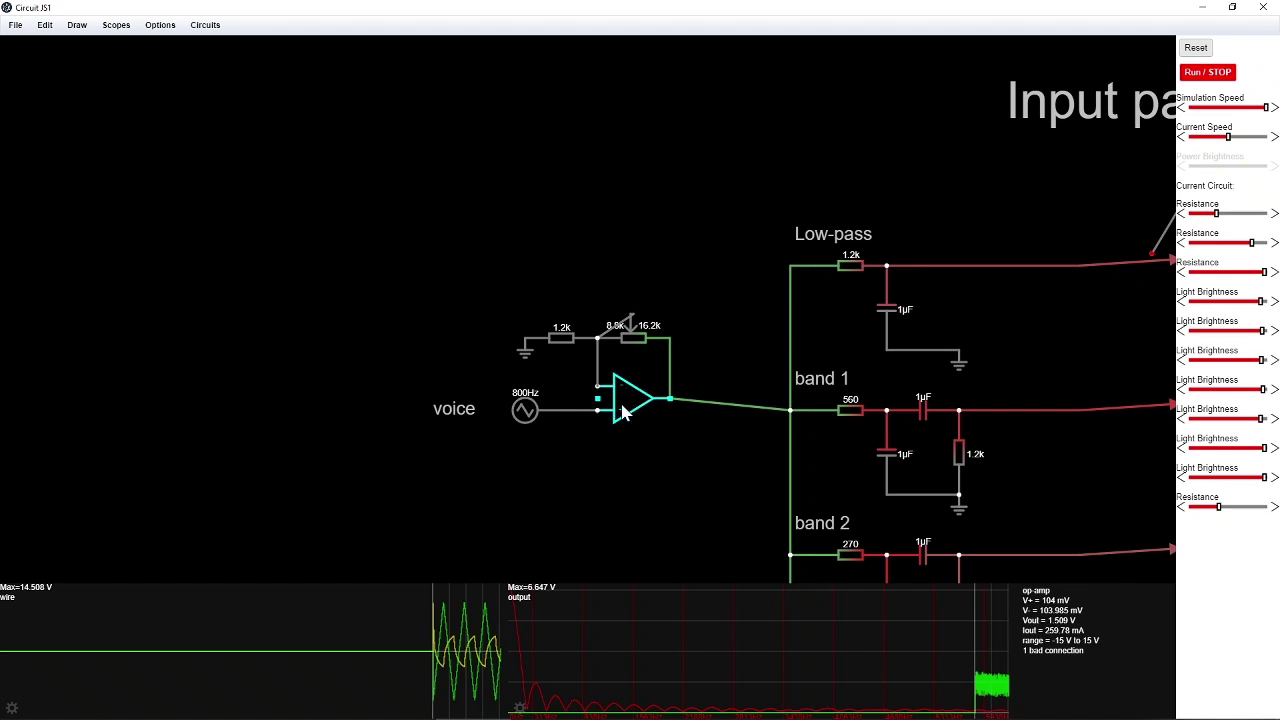
Examine the input part's band 1 signal path from its filter through the envelope follower to the vactrol LED.
{"action": "middle_click_drag", "start_coordinate": [714, 459], "coordinate": [559, 330]}
{"action": "scroll", "coordinate": [555, 349], "scroll_direction": "down", "scroll_amount": 4}
{"action": "scroll", "coordinate": [555, 350], "scroll_direction": "down", "scroll_amount": 11}
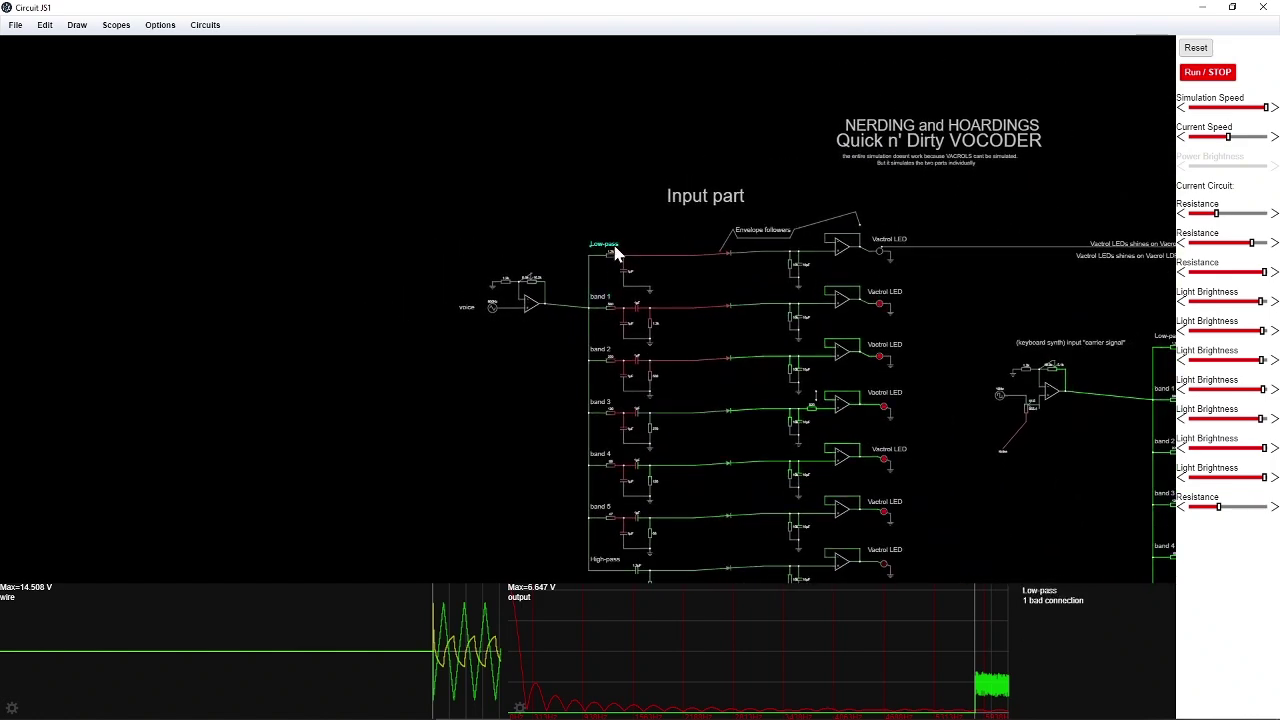
{"action": "scroll", "coordinate": [672, 346], "scroll_direction": "up", "scroll_amount": 10}
{"action": "scroll", "coordinate": [674, 346], "scroll_direction": "up", "scroll_amount": 3}
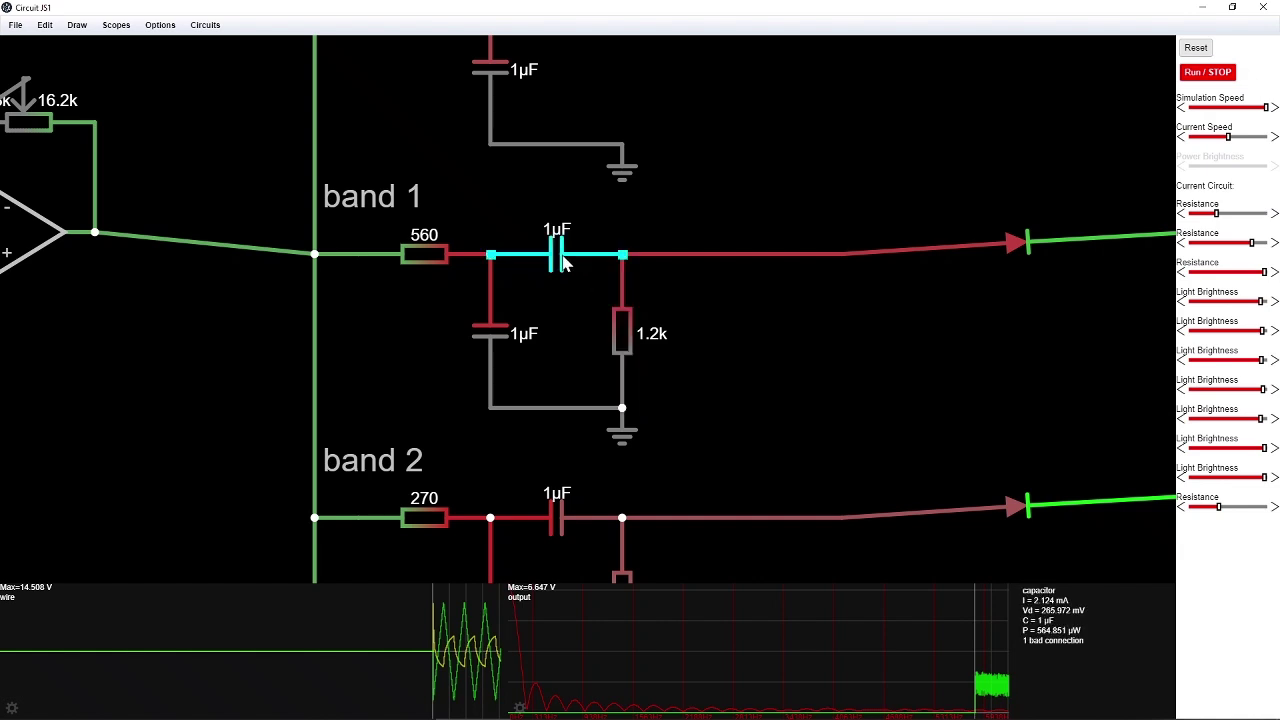
{"action": "left_click_drag", "start_coordinate": [1080, 328], "coordinate": [560, 371]}
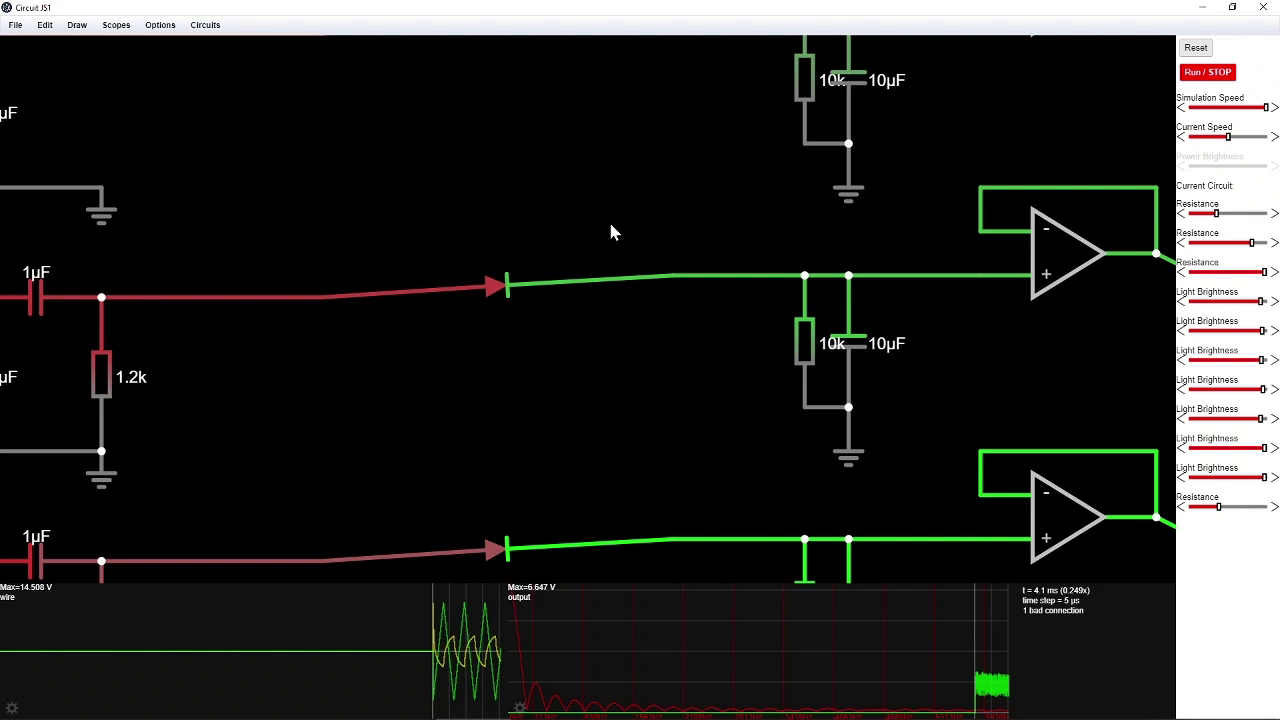
{"action": "left_click_drag", "start_coordinate": [560, 389], "coordinate": [556, 367]}
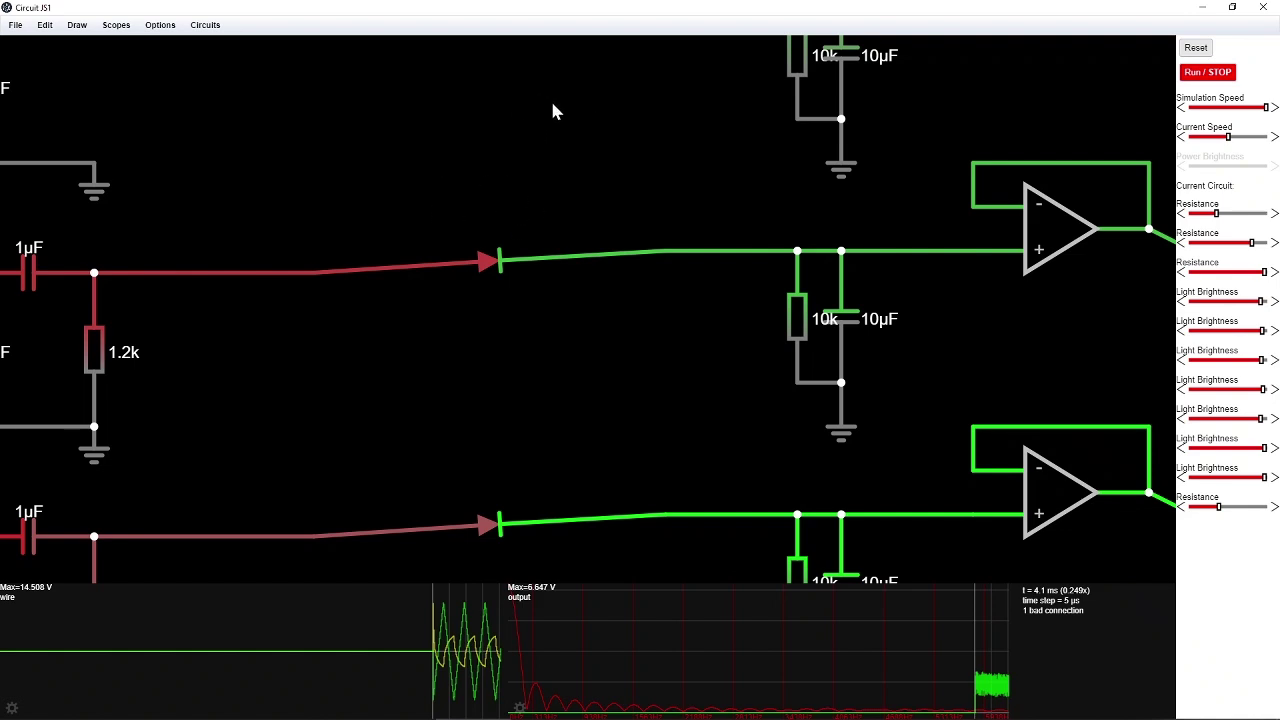
{"action": "left_click_drag", "start_coordinate": [1063, 370], "coordinate": [708, 397]}
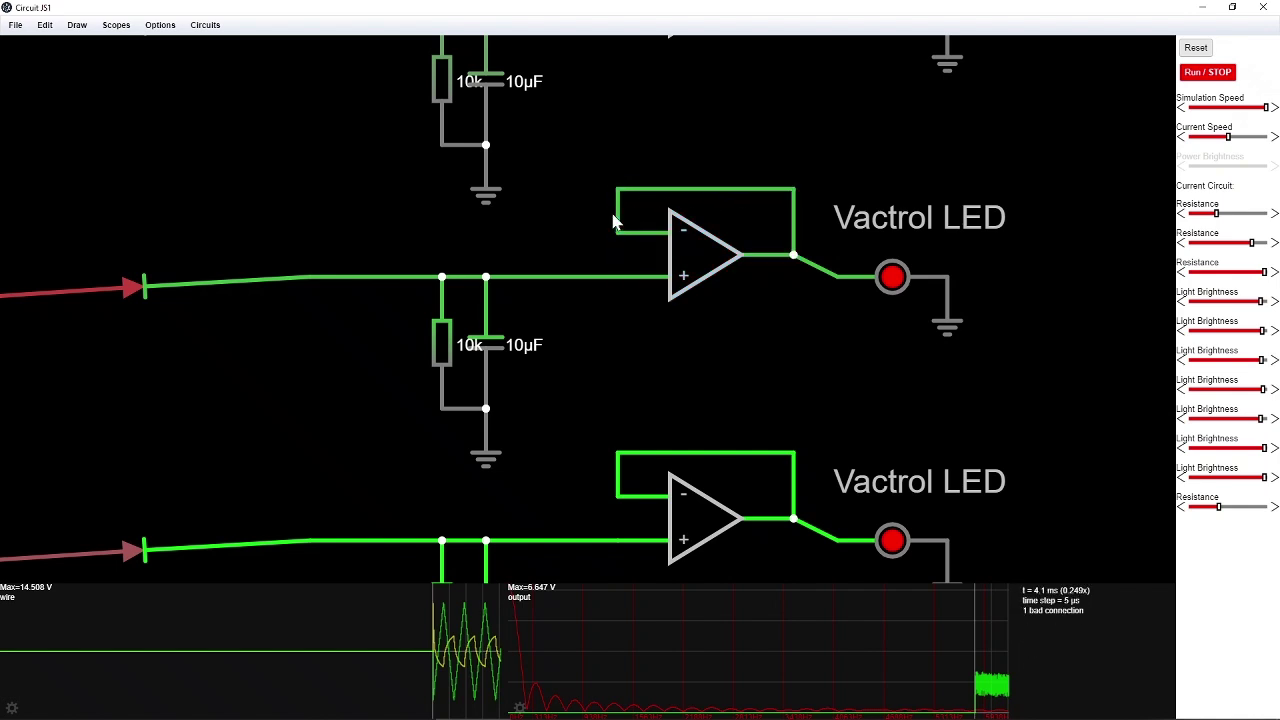
{"action": "left_click_drag", "start_coordinate": [894, 394], "coordinate": [577, 406]}
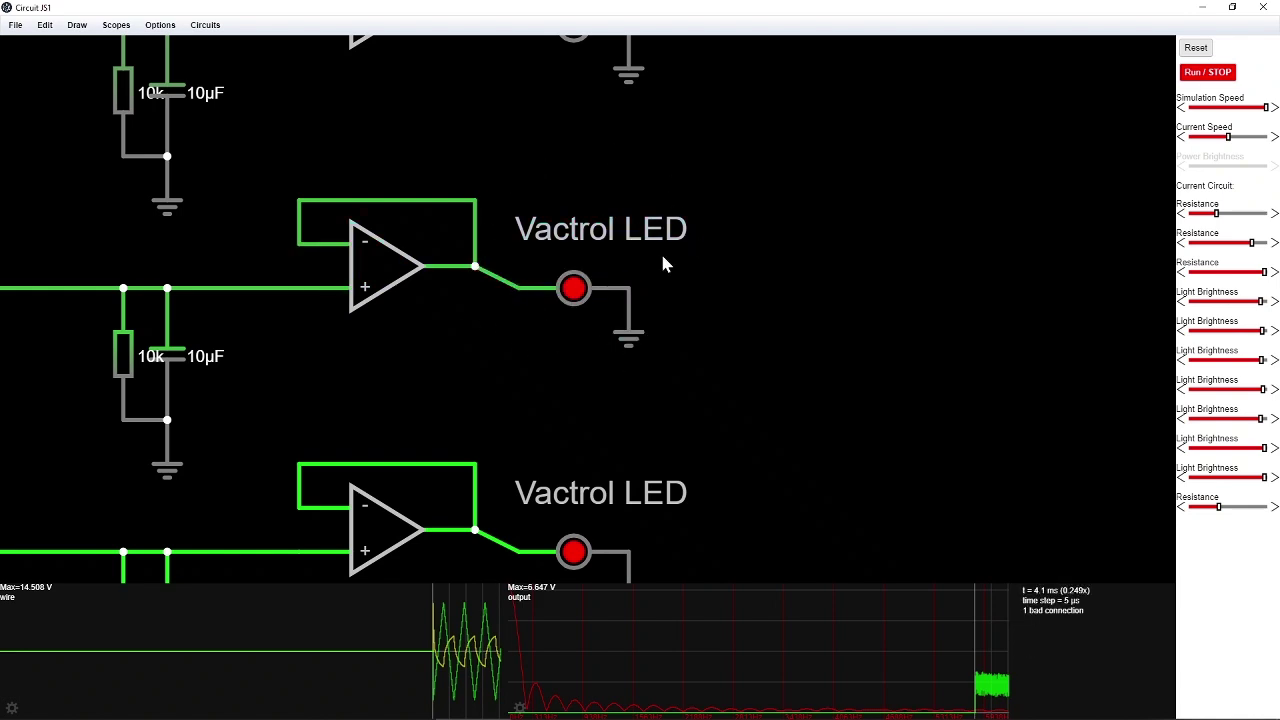
{"action": "scroll", "coordinate": [820, 310], "scroll_direction": "down", "scroll_amount": 3}
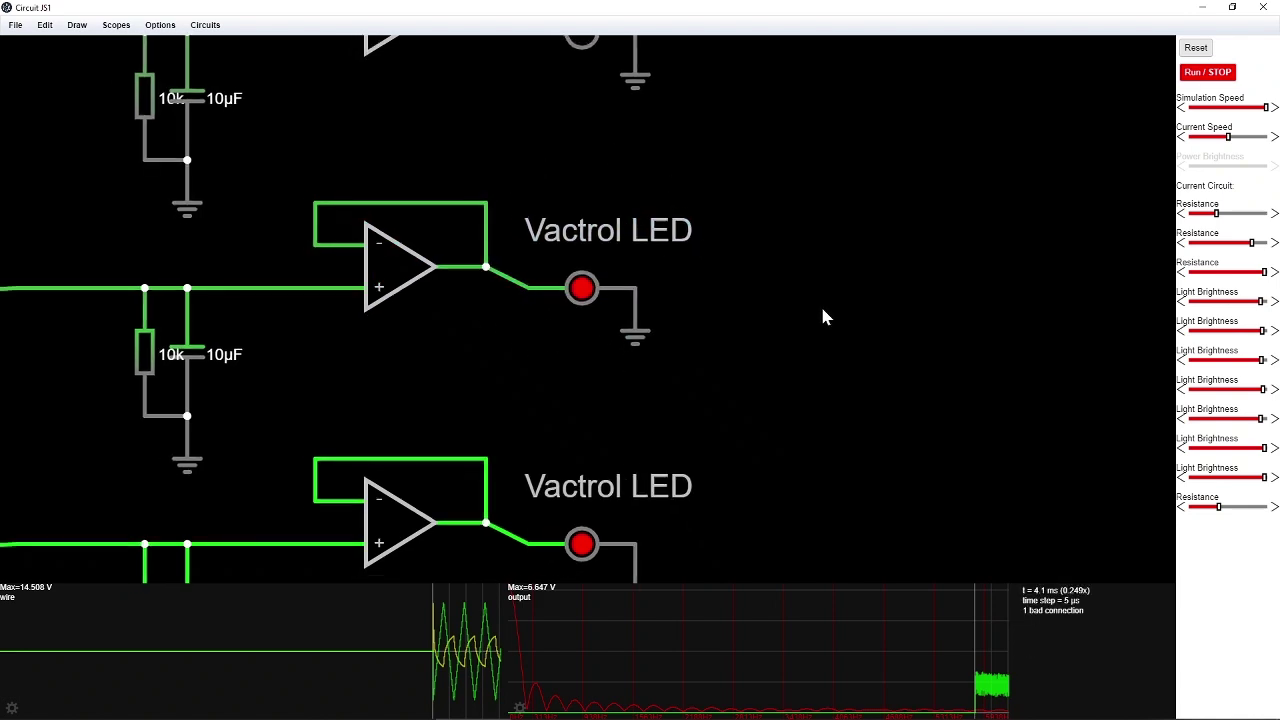
{"action": "scroll", "coordinate": [822, 304], "scroll_direction": "down", "scroll_amount": 5}
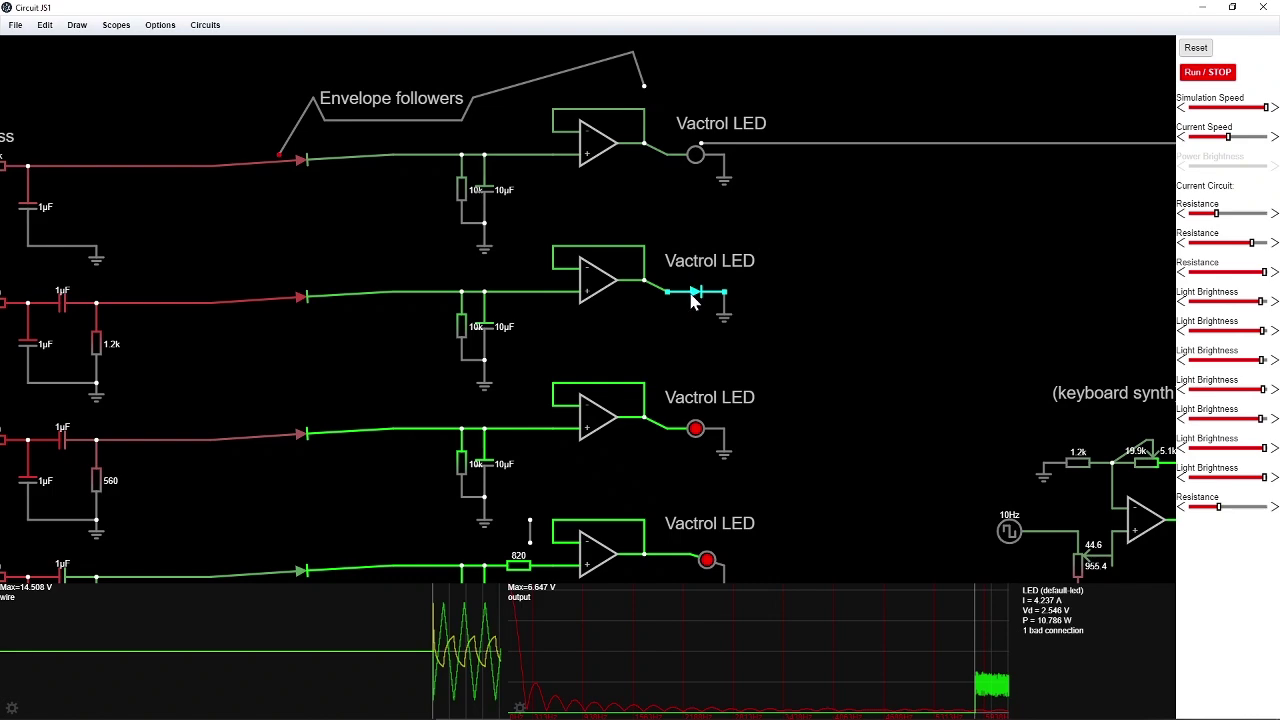
In the output part, move the (keyboard synth) input "carrier signal" label slightly left and down above its amplifier.
{"action": "left_click_drag", "start_coordinate": [768, 301], "coordinate": [530, 313]}
{"action": "left_click_drag", "start_coordinate": [860, 316], "coordinate": [531, 300]}
{"action": "left_click_drag", "start_coordinate": [734, 292], "coordinate": [600, 200]}
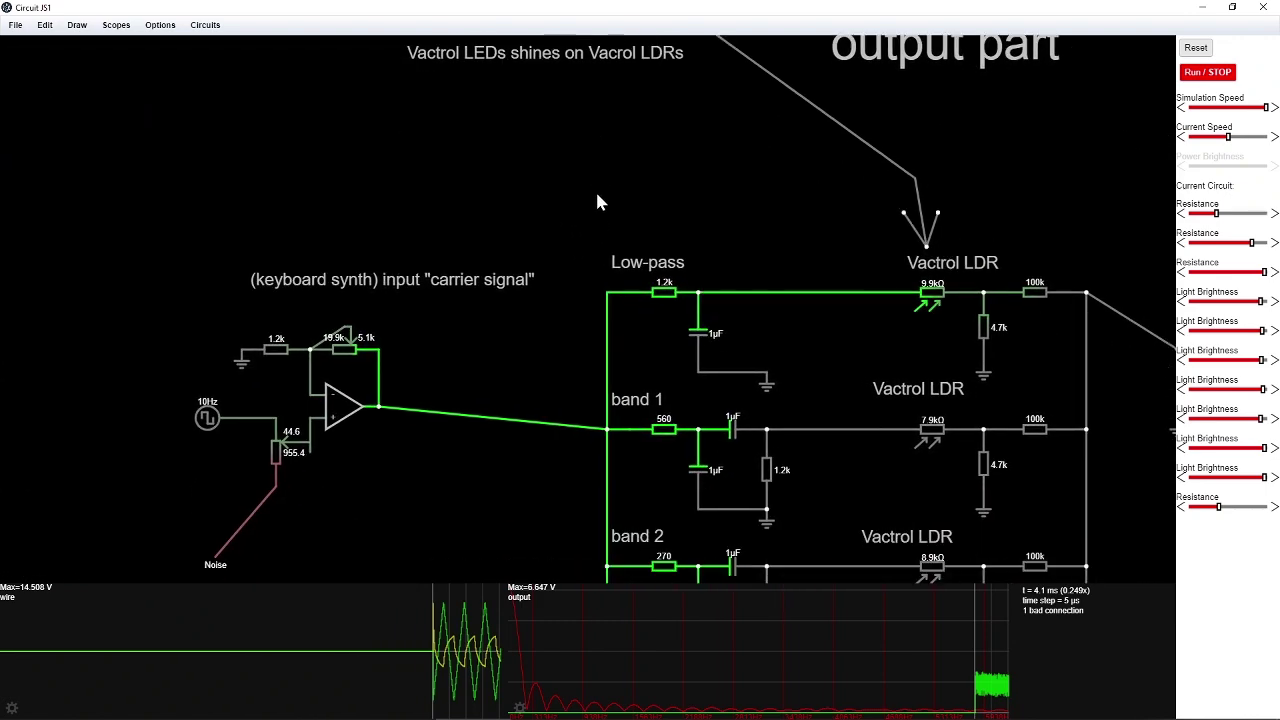
{"action": "left_click_drag", "start_coordinate": [946, 467], "coordinate": [869, 359]}
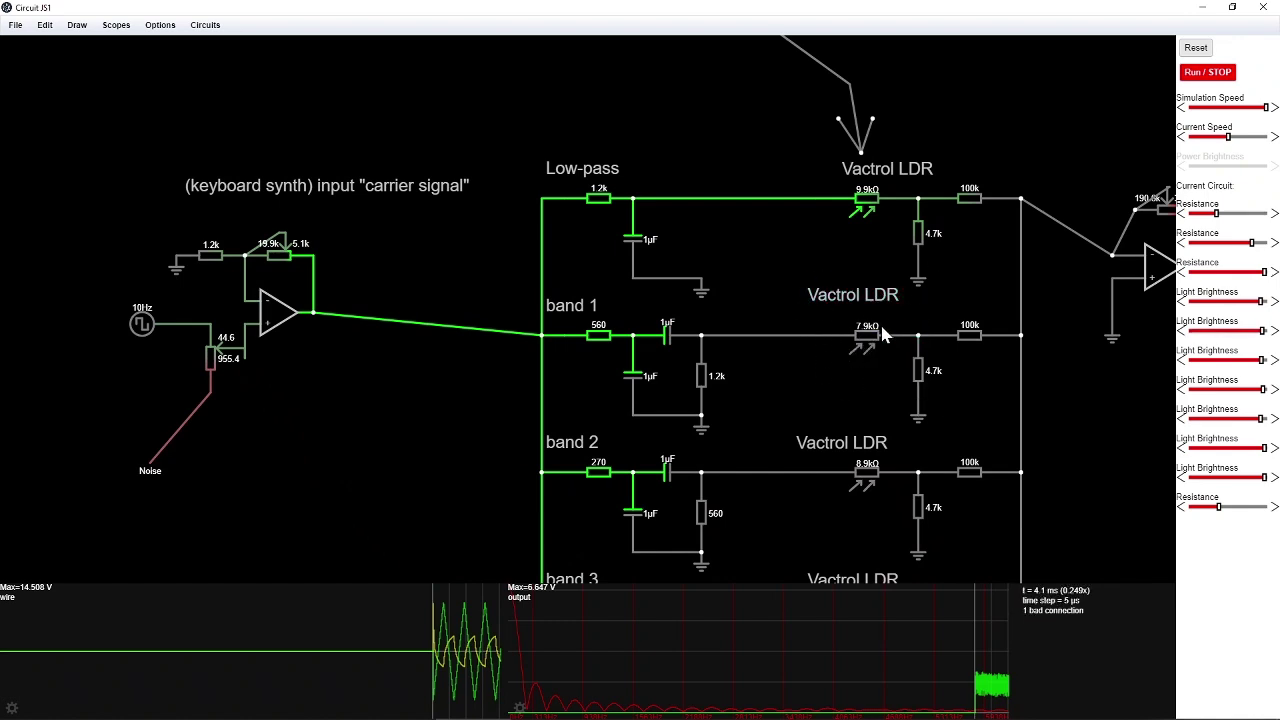
{"action": "left_click_drag", "start_coordinate": [210, 188], "coordinate": [152, 203]}
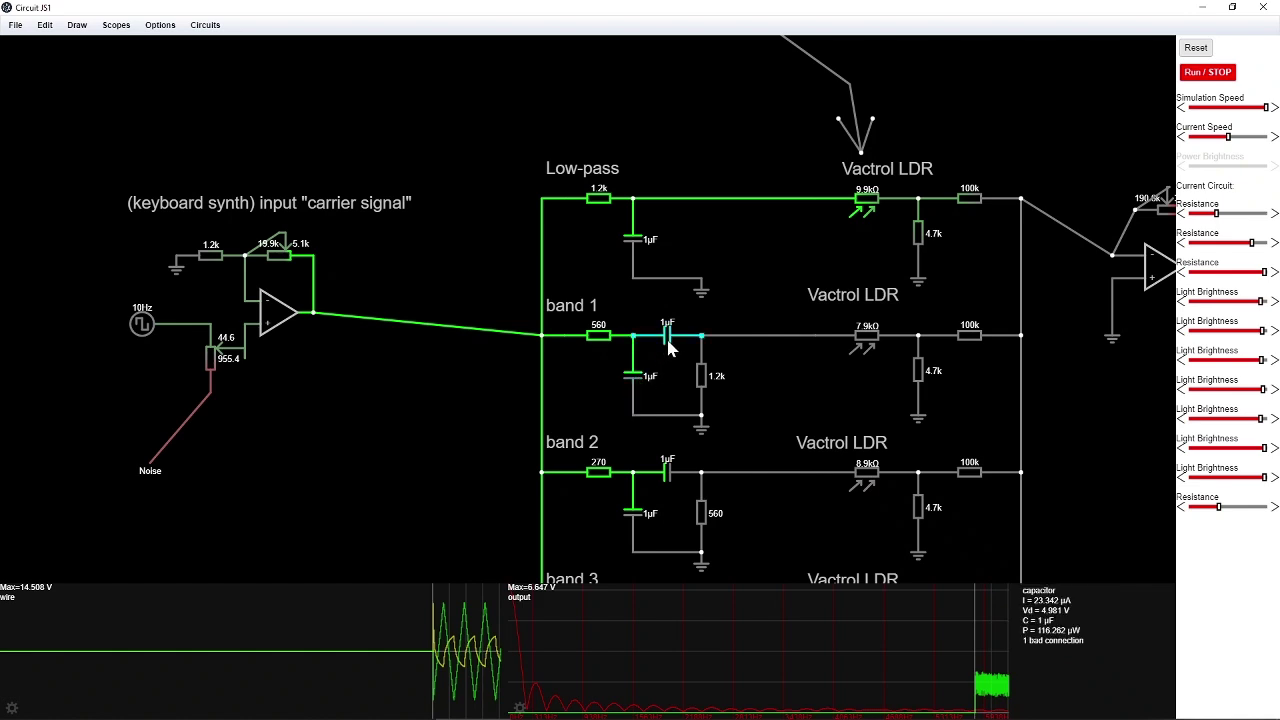
Move band 1's Vactrol LDR label closer to its photoresistor and draw a horizontal LED just below that photoresistor.
{"action": "left_click_drag", "start_coordinate": [857, 366], "coordinate": [664, 355]}
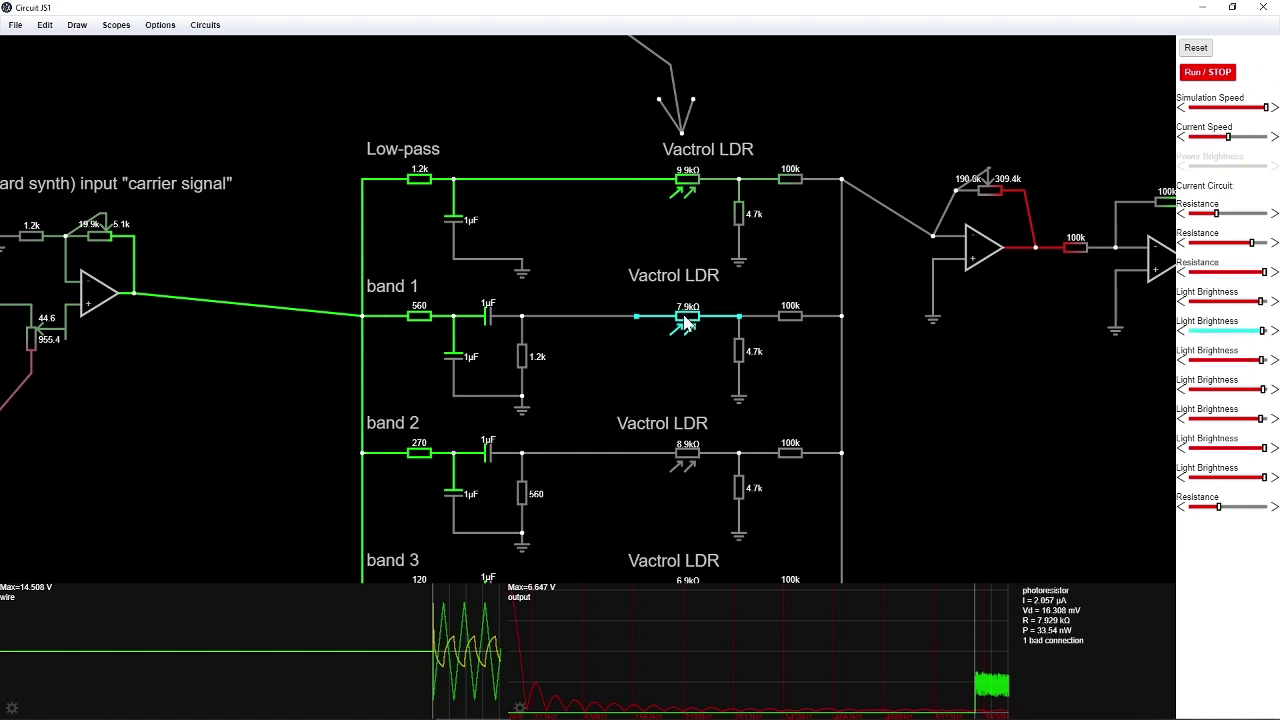
{"action": "left_click_drag", "start_coordinate": [698, 290], "coordinate": [714, 307]}
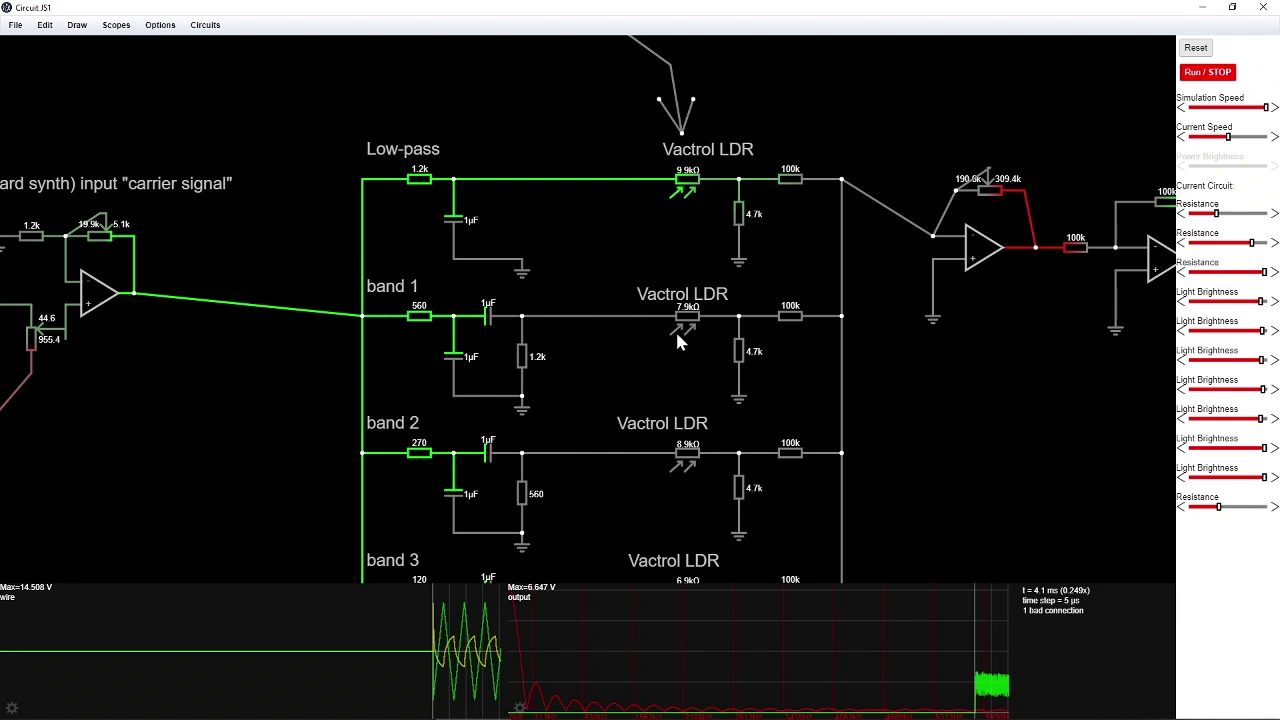
{"action": "left_click_drag", "start_coordinate": [658, 339], "coordinate": [706, 339]}
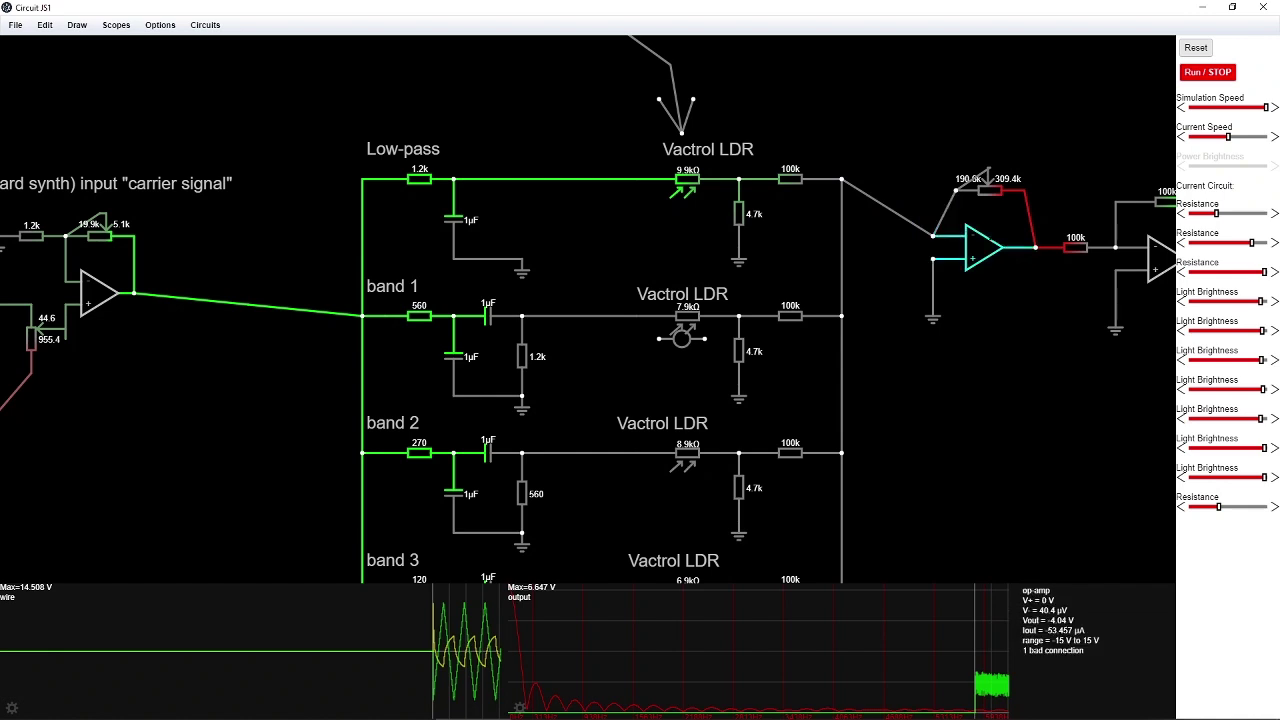
Set the resistor just before the output part's "out" terminal to 1k.
{"action": "left_click_drag", "start_coordinate": [800, 300], "coordinate": [578, 348]}
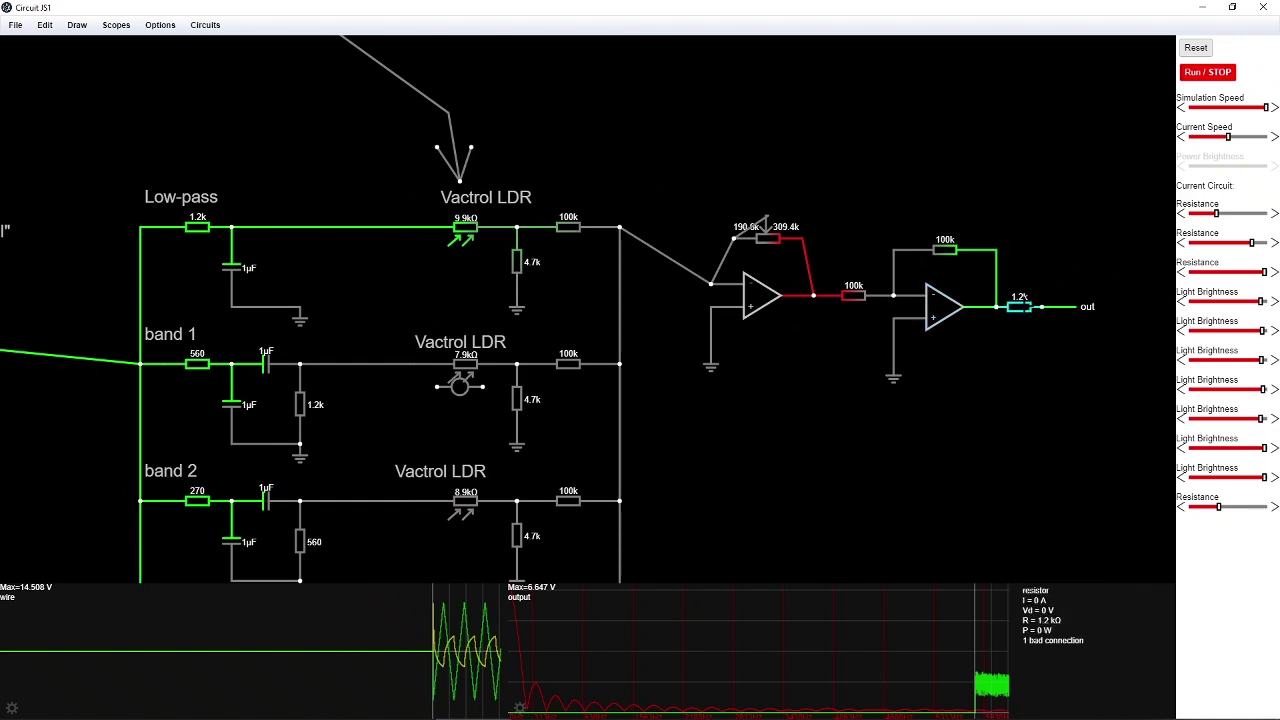
{"action": "scroll", "coordinate": [1020, 312], "scroll_direction": "down", "scroll_amount": 1}
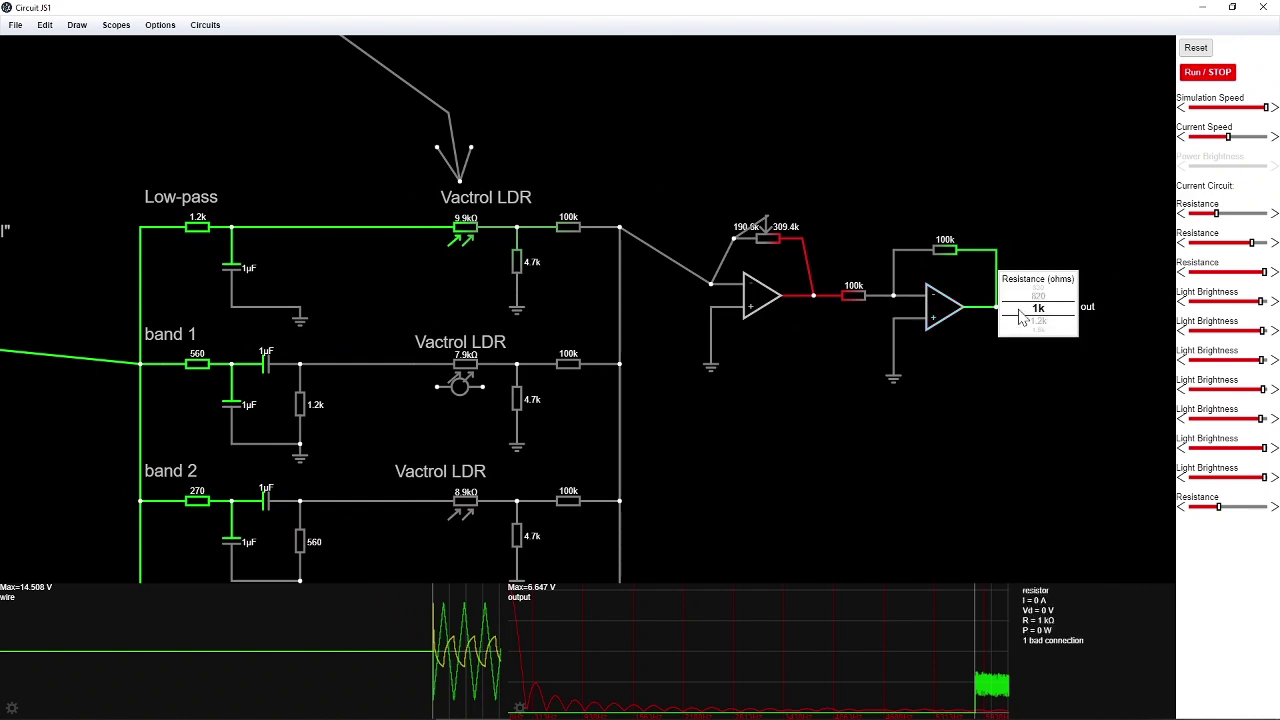
{"action": "scroll", "coordinate": [1028, 401], "scroll_direction": "down", "scroll_amount": 5}
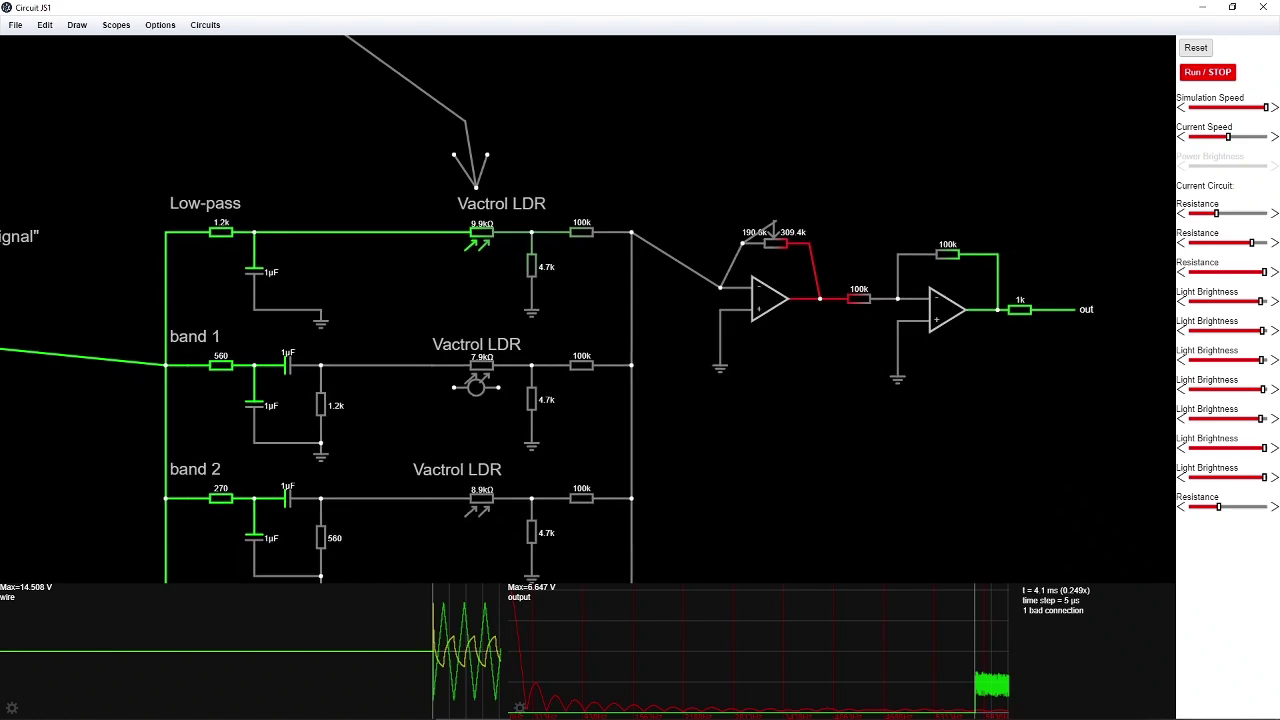
{"action": "left_click_drag", "start_coordinate": [300, 480], "coordinate": [471, 383]}
{"action": "left_click_drag", "start_coordinate": [350, 450], "coordinate": [913, 504]}
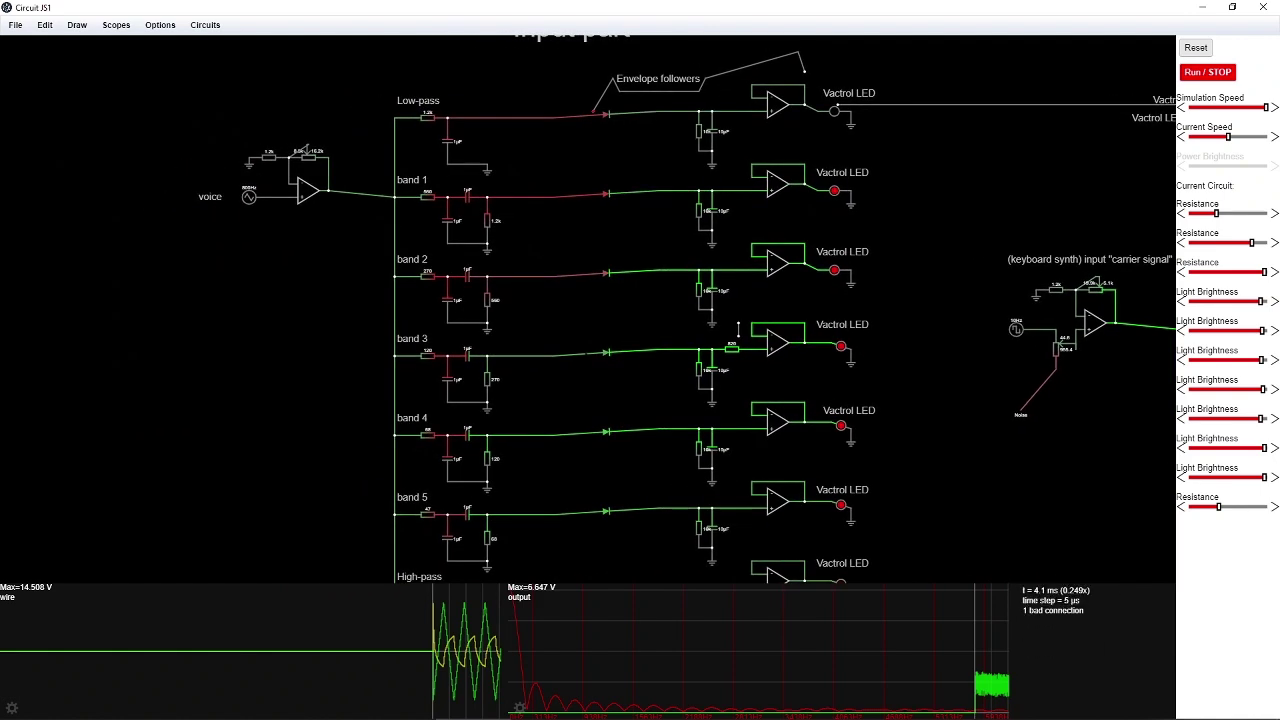
{"action": "left_click_drag", "start_coordinate": [550, 400], "coordinate": [793, 504]}
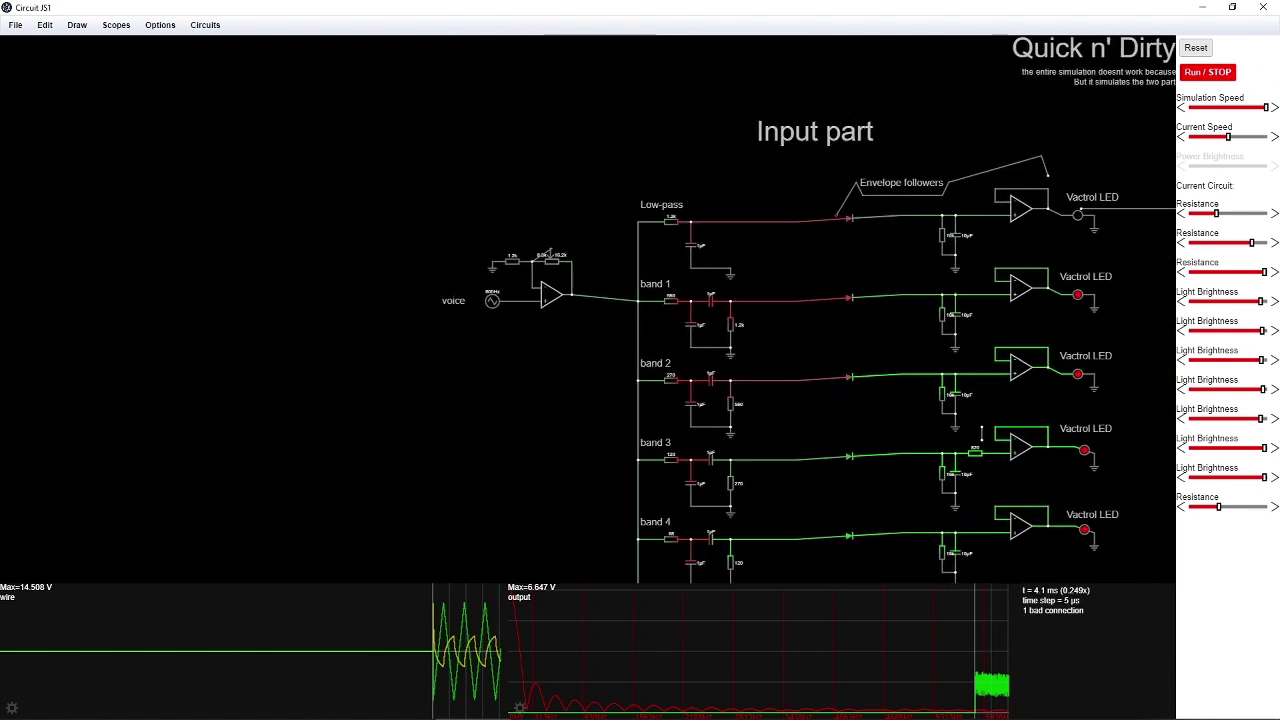
{"action": "left_click_drag", "start_coordinate": [400, 400], "coordinate": [404, 437]}
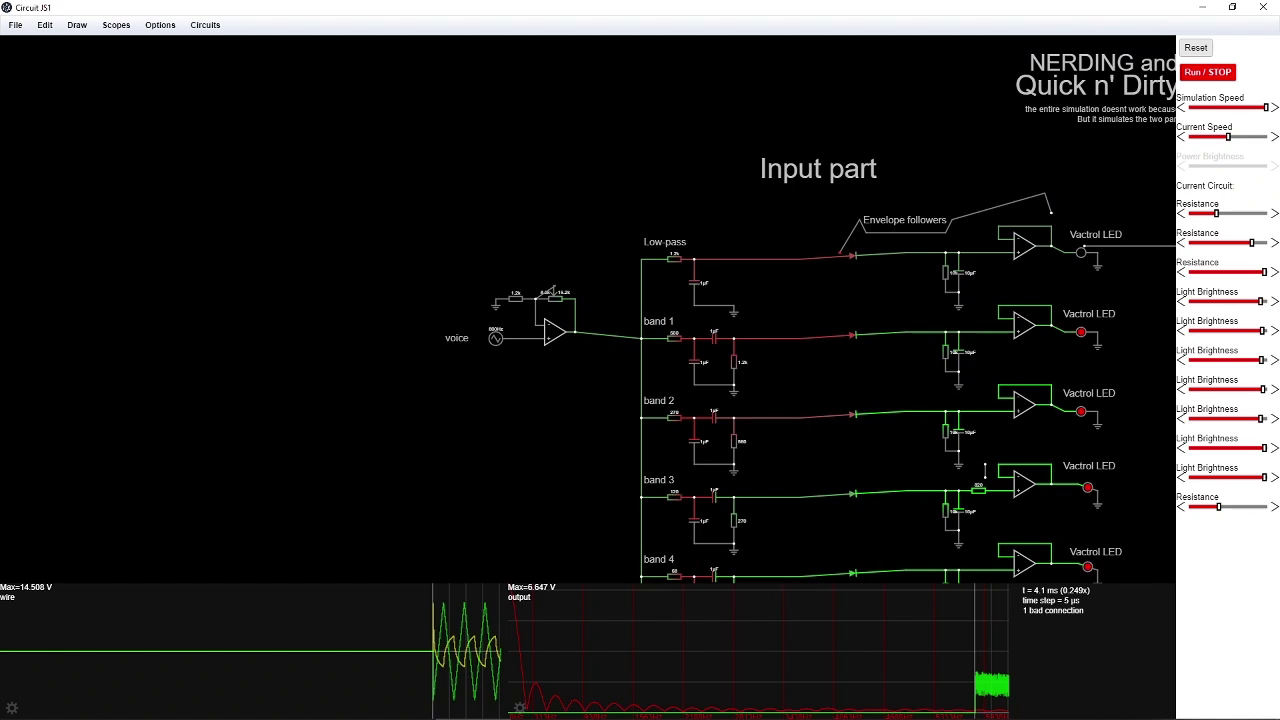
Switch to Photoshop, then desaturate and invert the vocoder2.png schematic to get black lines on white.
{"action": "left_click", "coordinate": [1233, 8]}
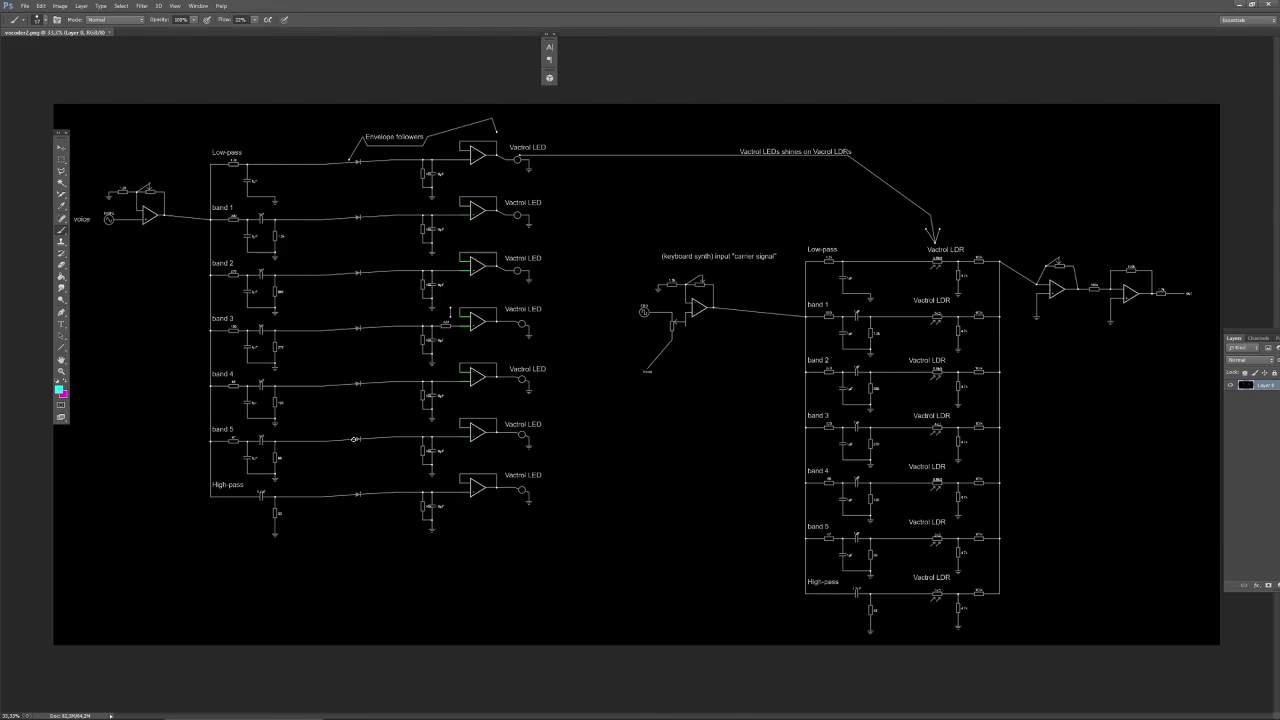
{"action": "left_click", "coordinate": [62, 6]}
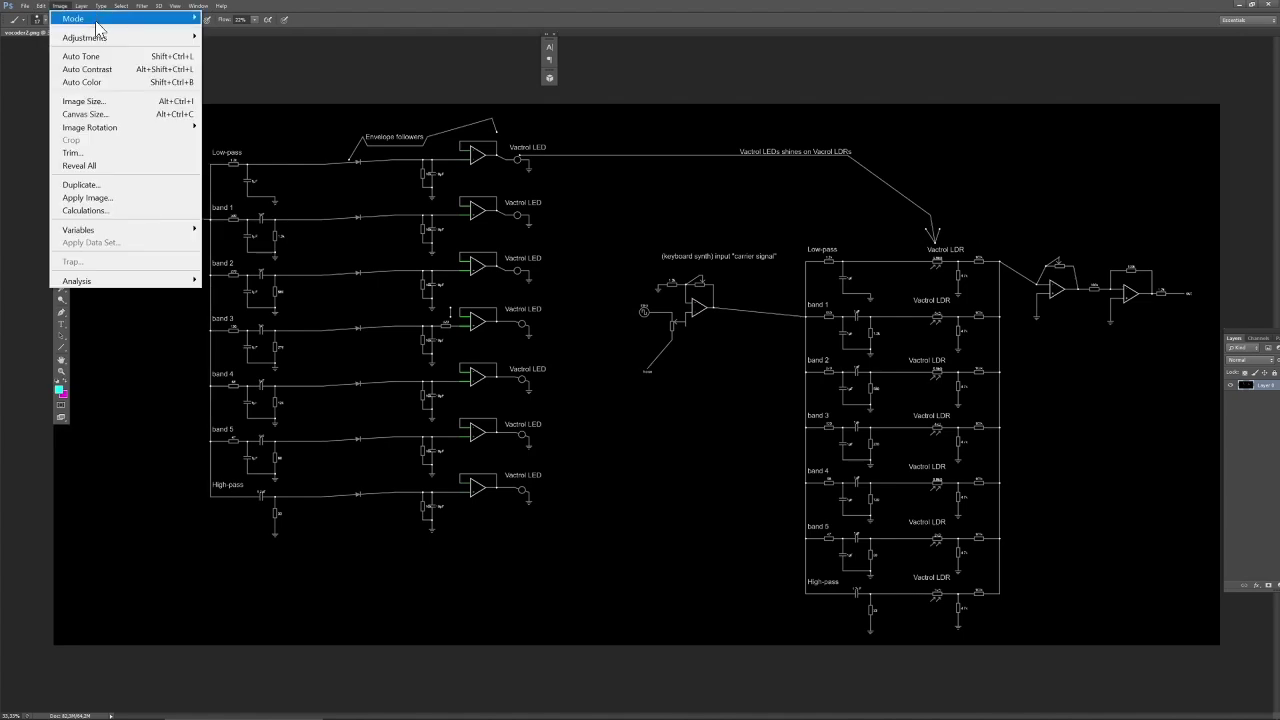
{"action": "mouse_move", "coordinate": [103, 40]}
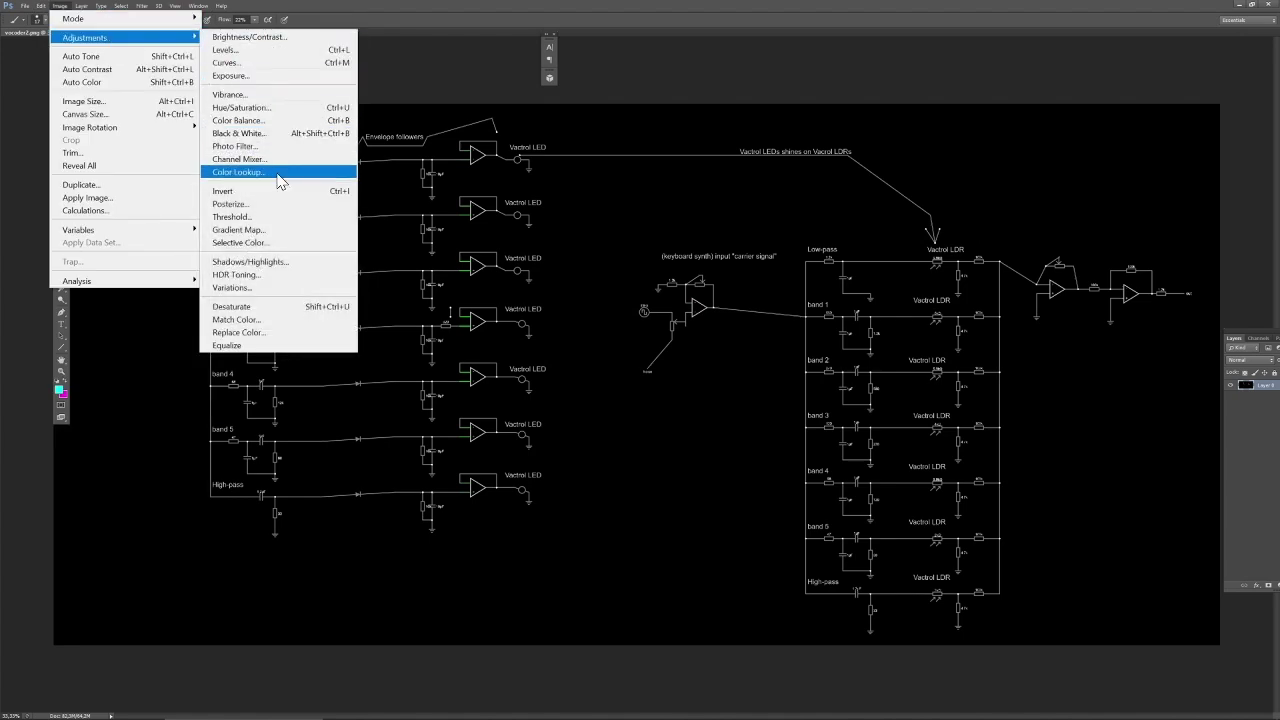
{"action": "left_click", "coordinate": [285, 304]}
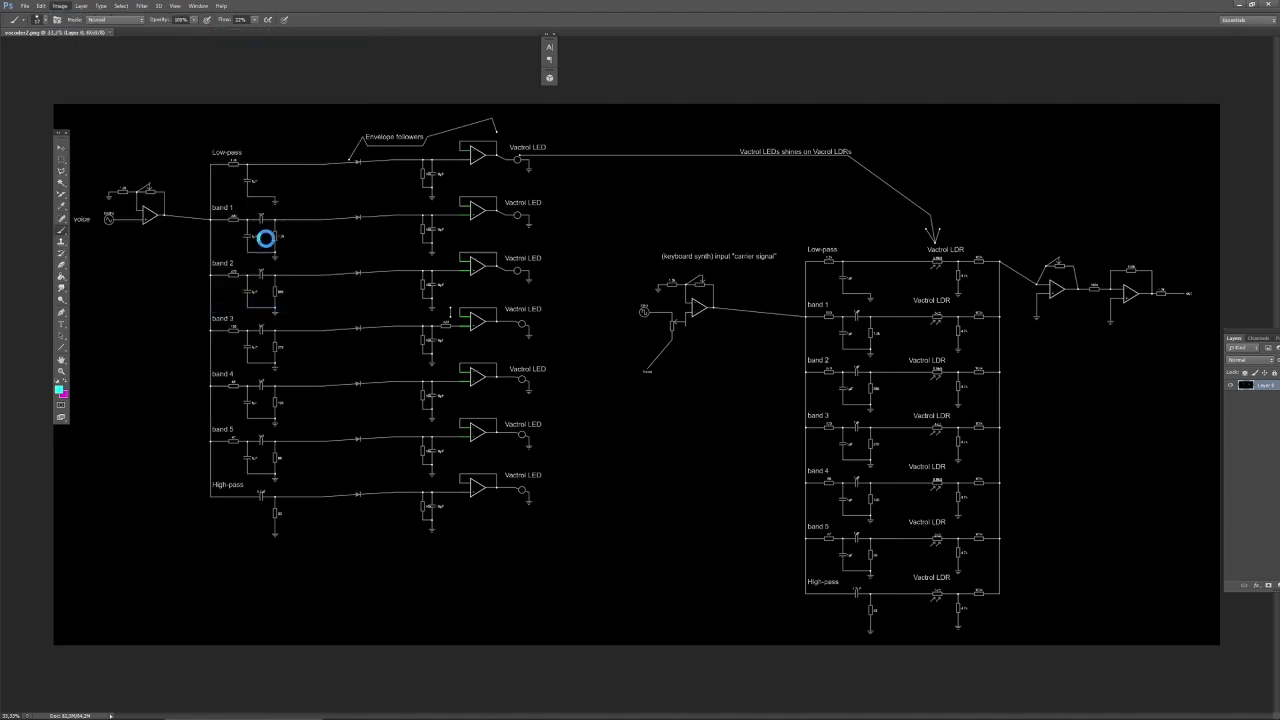
{"action": "left_click", "coordinate": [62, 6]}
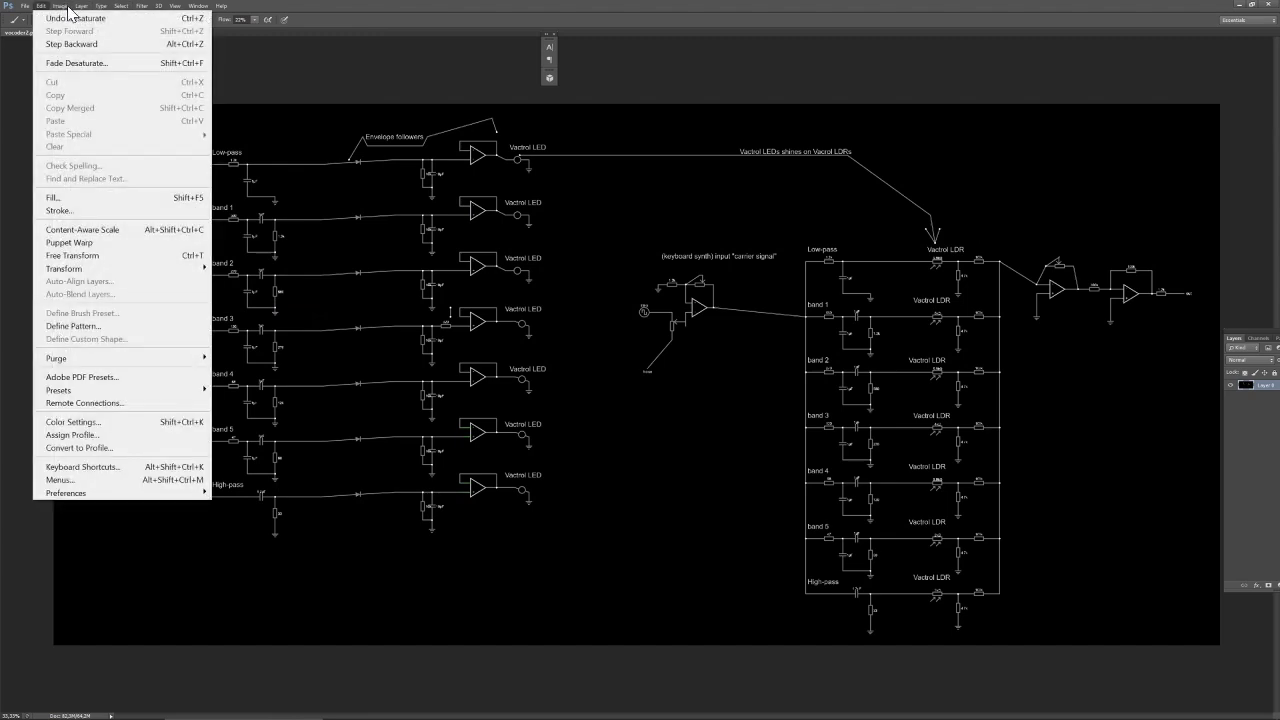
{"action": "mouse_move", "coordinate": [157, 40]}
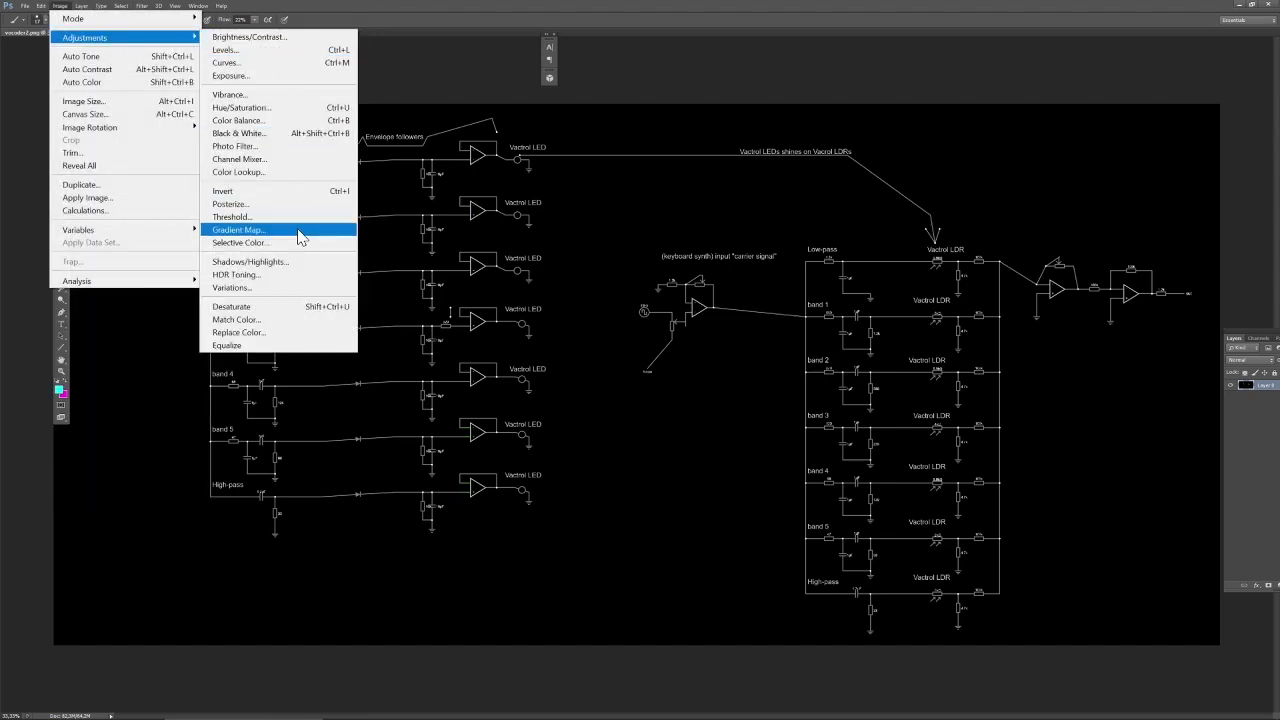
{"action": "left_click", "coordinate": [295, 192]}
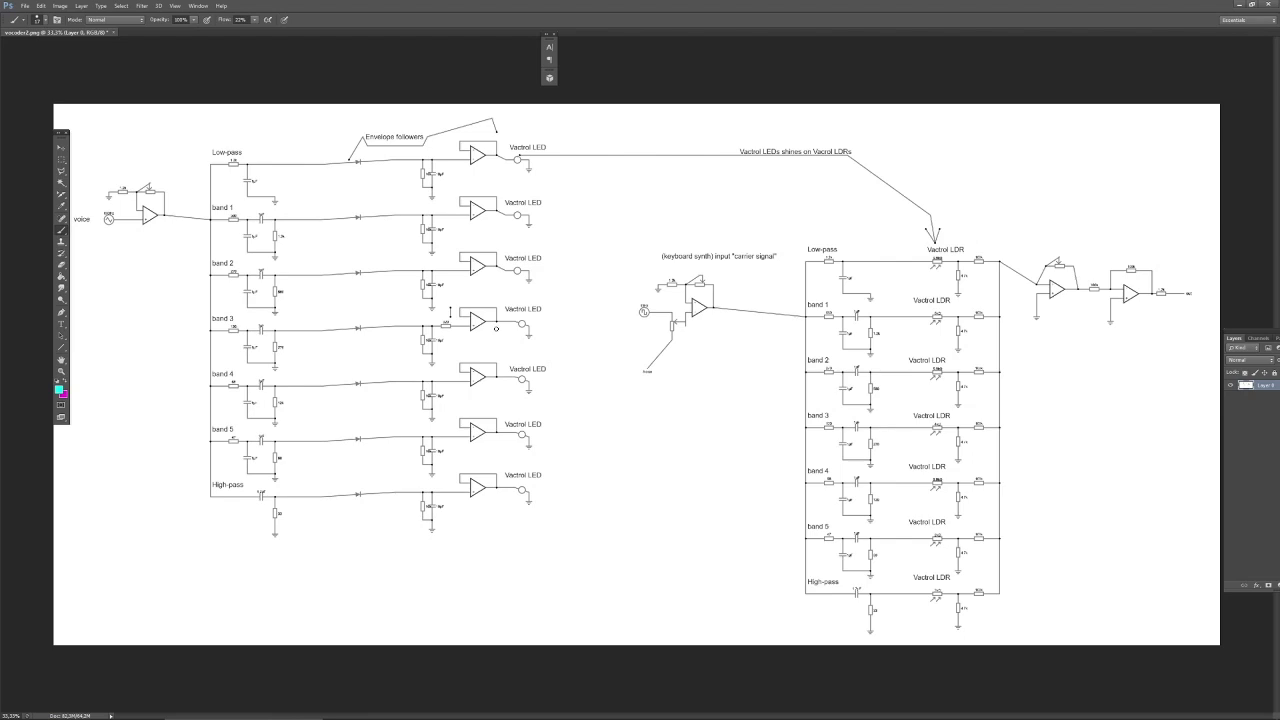
Darken the schematic's lines with a Levels adjustment by raising the black input level, and show the Navigator.
{"action": "key", "text": "ctrl+alt+l"}
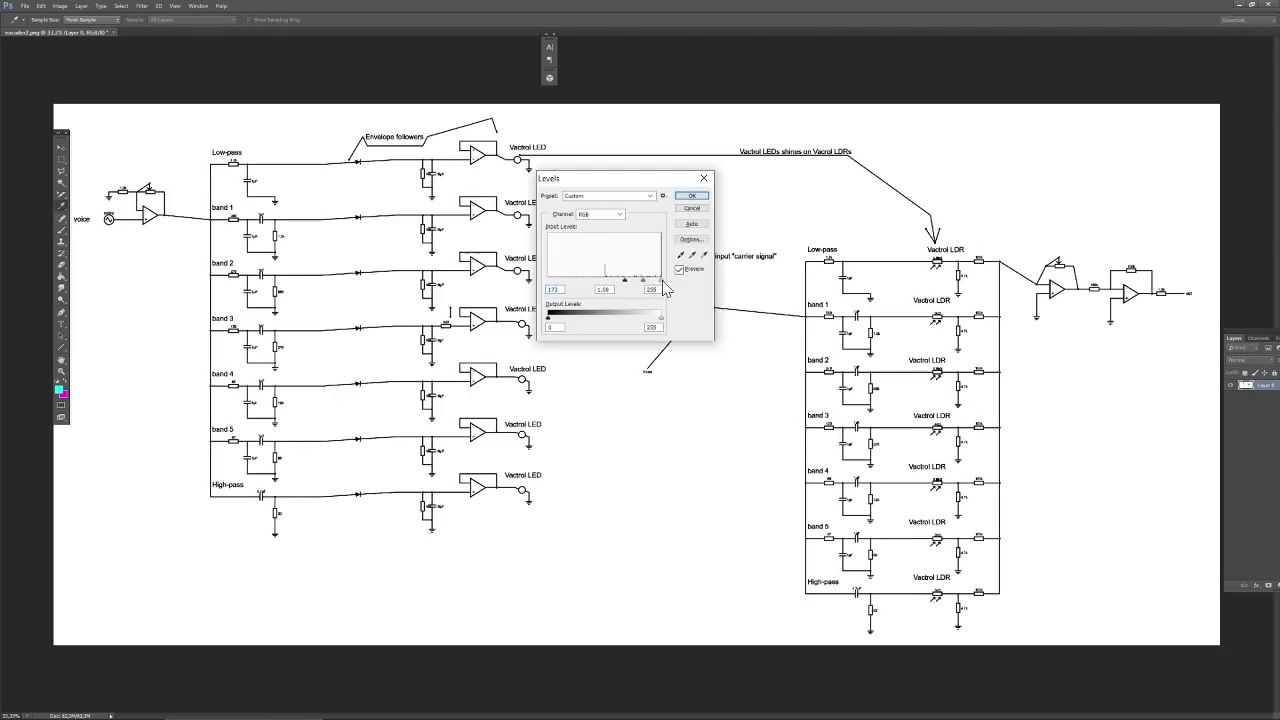
{"action": "left_click", "coordinate": [691, 195]}
{"action": "left_click", "coordinate": [121, 8]}
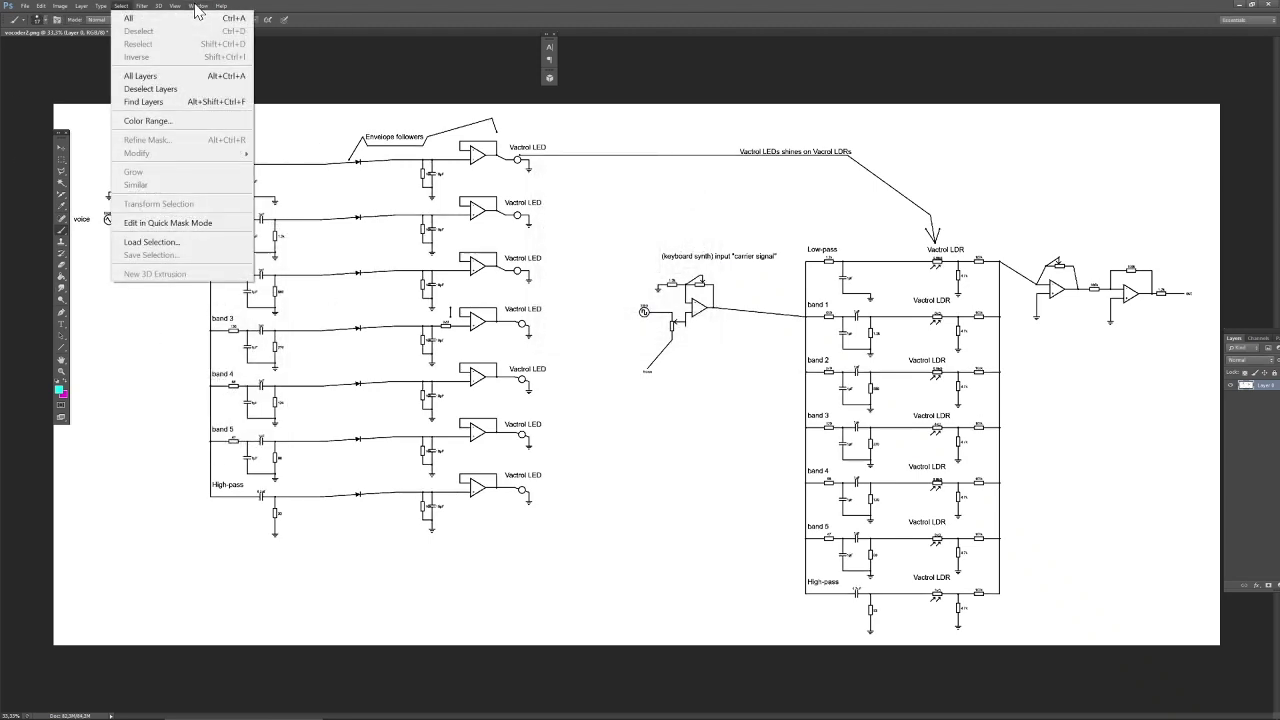
{"action": "mouse_move", "coordinate": [197, 6]}
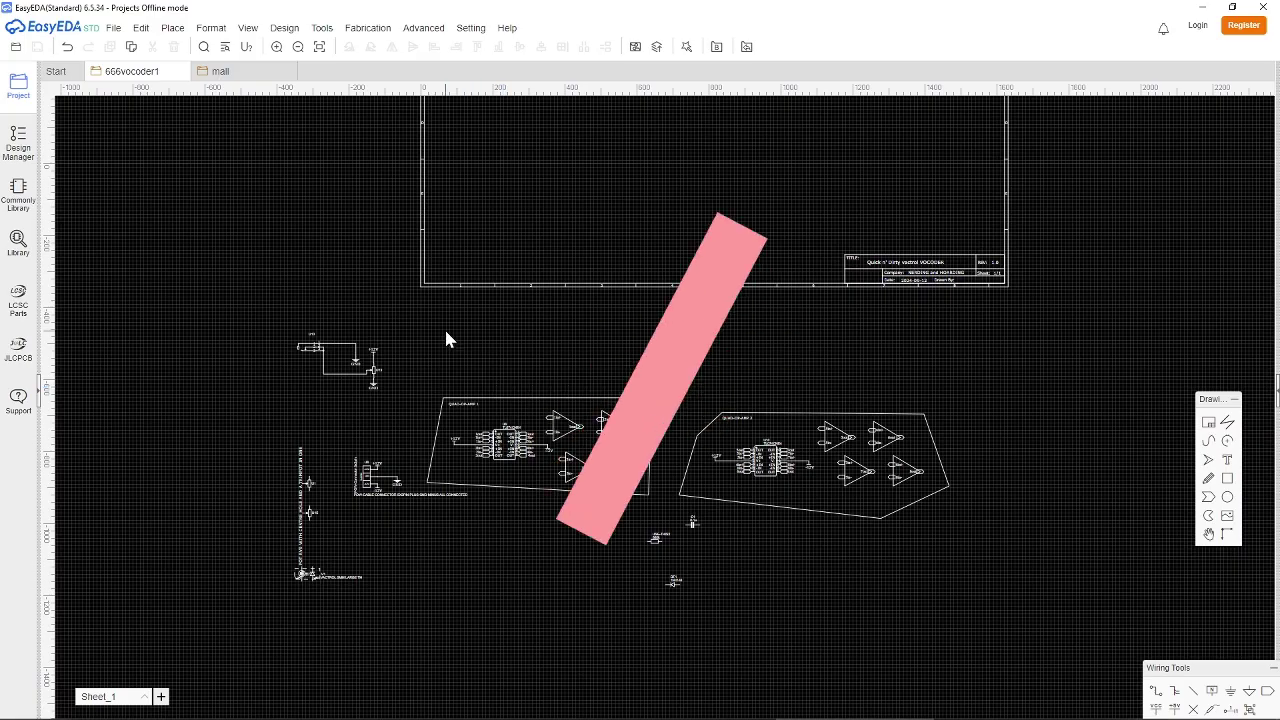
In EasyEDA, paste a copy of the audio jack with its ground and signal wires into the sheet frame's upper-left corner.
{"action": "scroll", "coordinate": [505, 473], "scroll_direction": "up", "scroll_amount": 3}
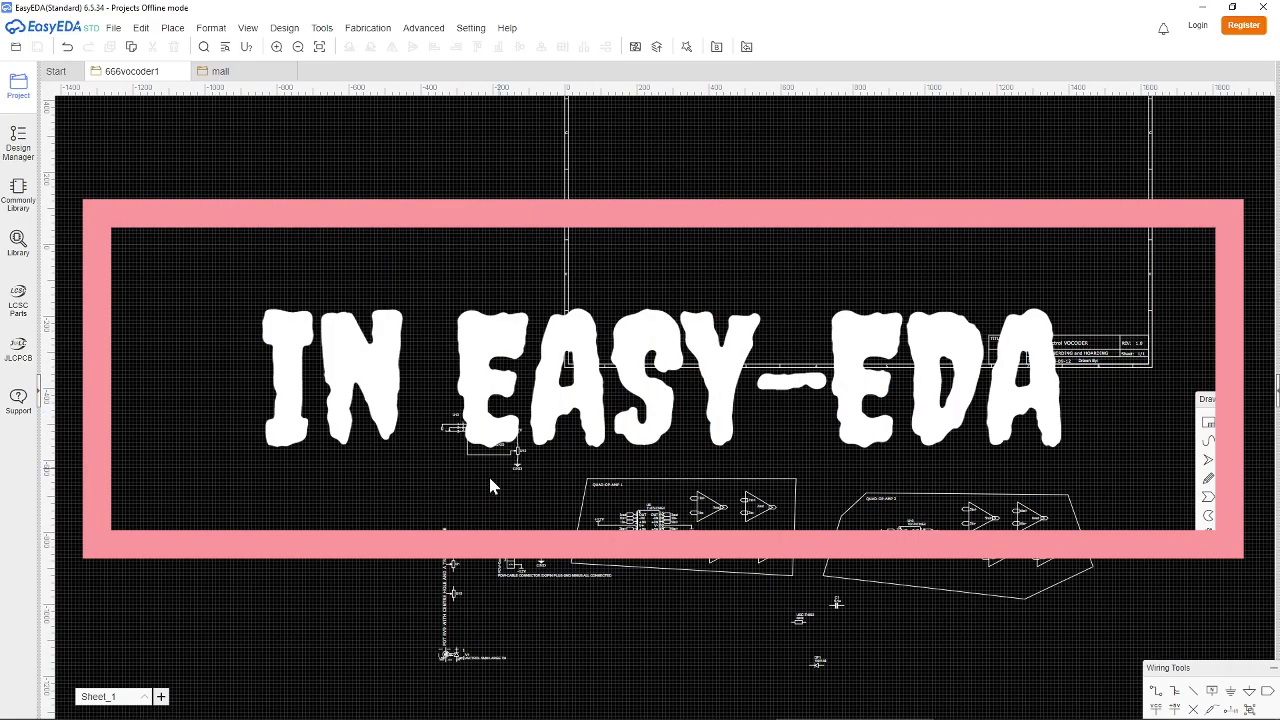
{"action": "left_click", "coordinate": [433, 405]}
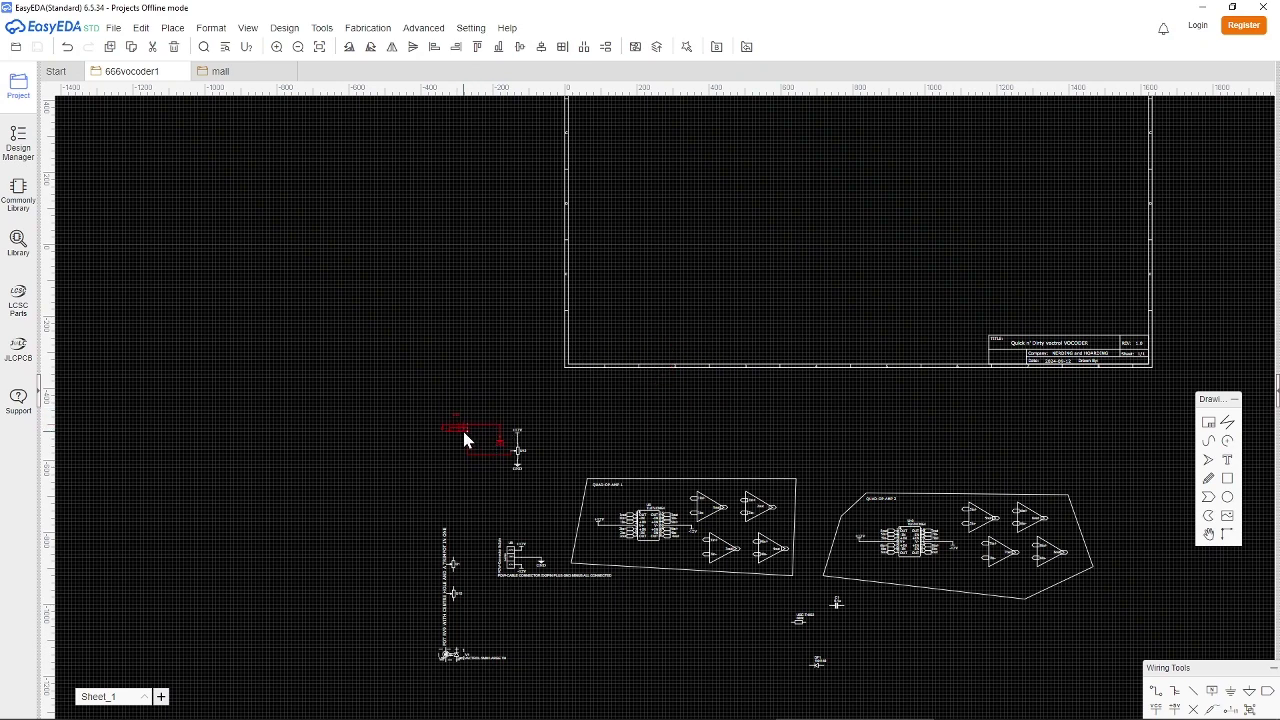
{"action": "right_click_drag", "start_coordinate": [688, 224], "coordinate": [686, 474]}
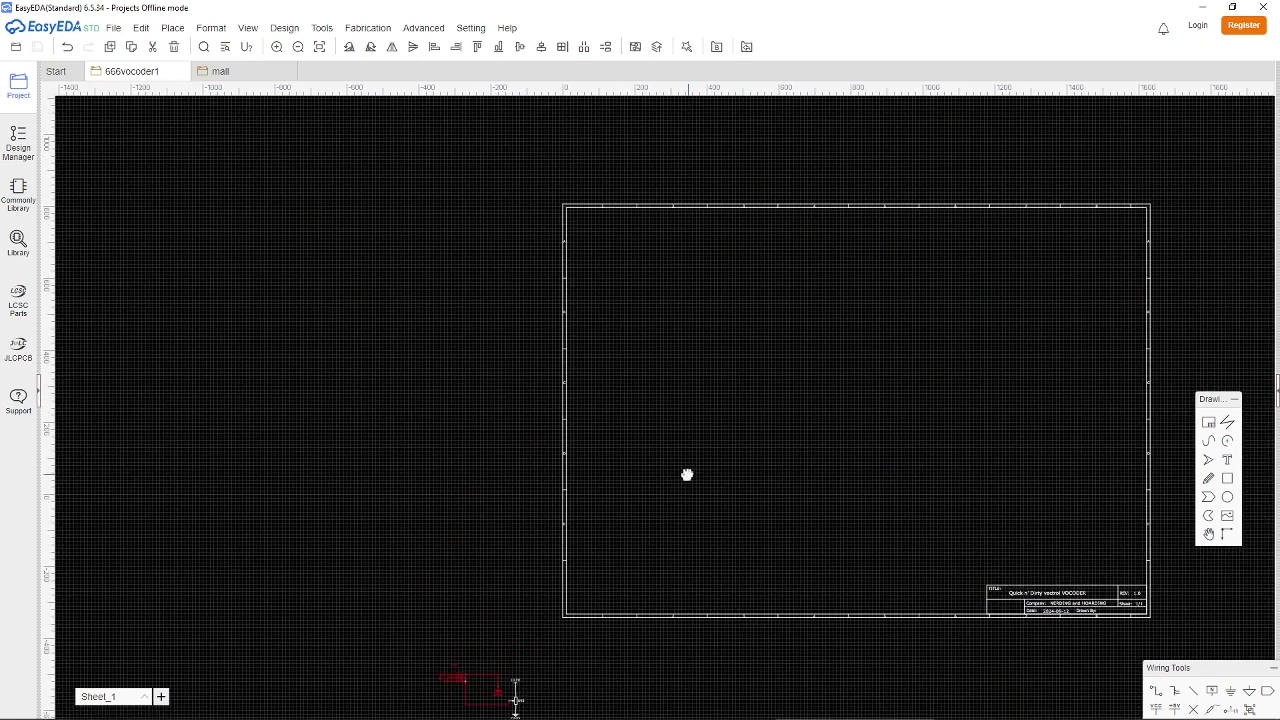
{"action": "key", "text": "ctrl+v"}
{"action": "left_click", "coordinate": [584, 242]}
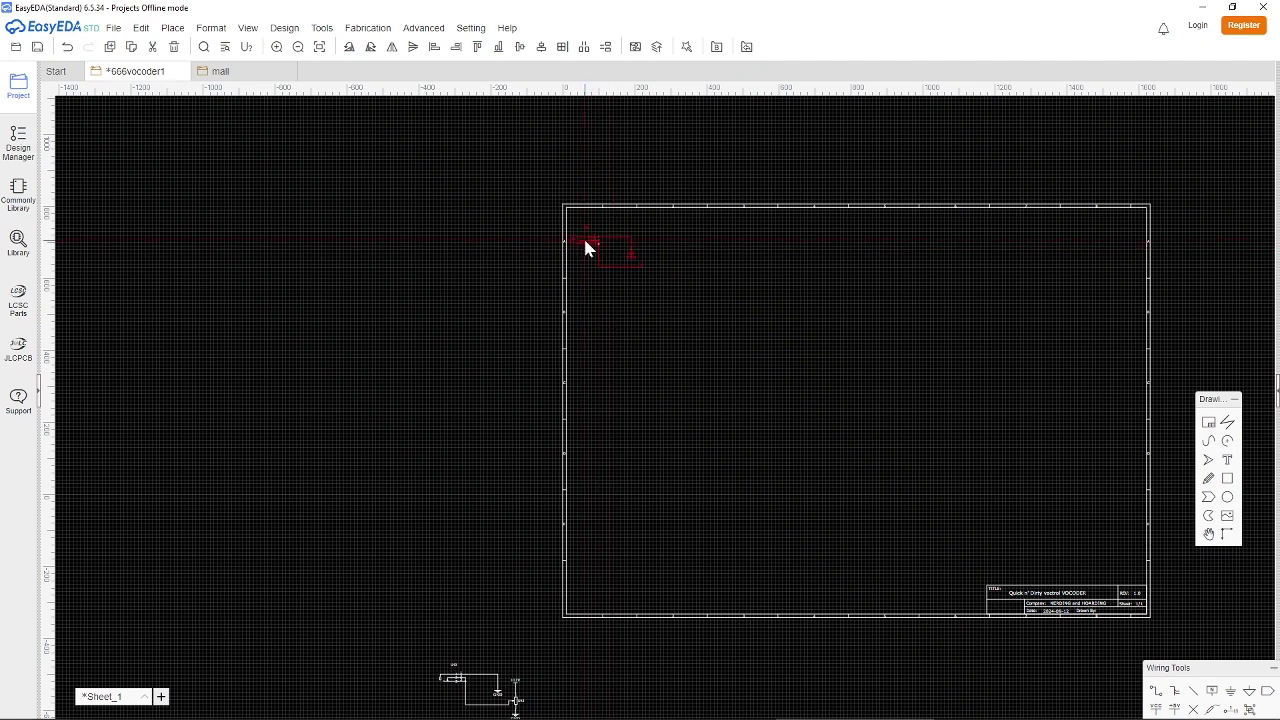
Rename the pasted jack's U2 designator to MIC-JACK.
{"action": "scroll", "coordinate": [586, 244], "scroll_direction": "up", "scroll_amount": 5}
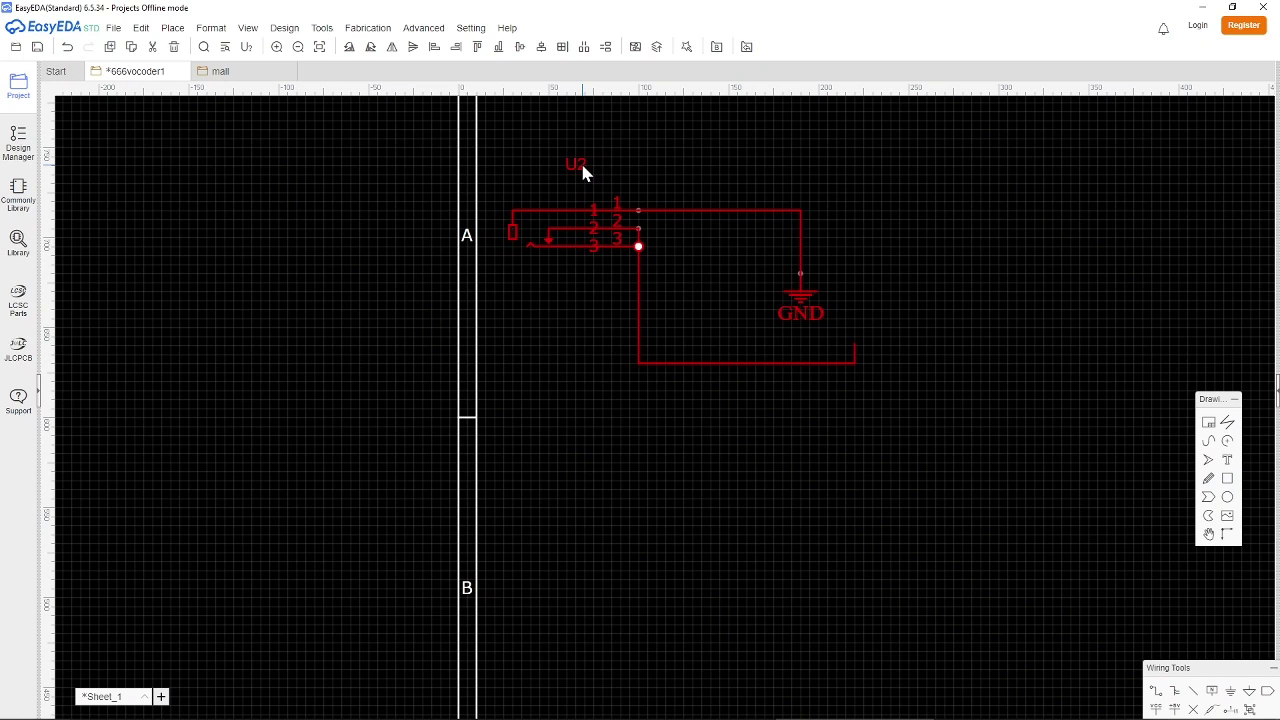
{"action": "double_click", "coordinate": [582, 166]}
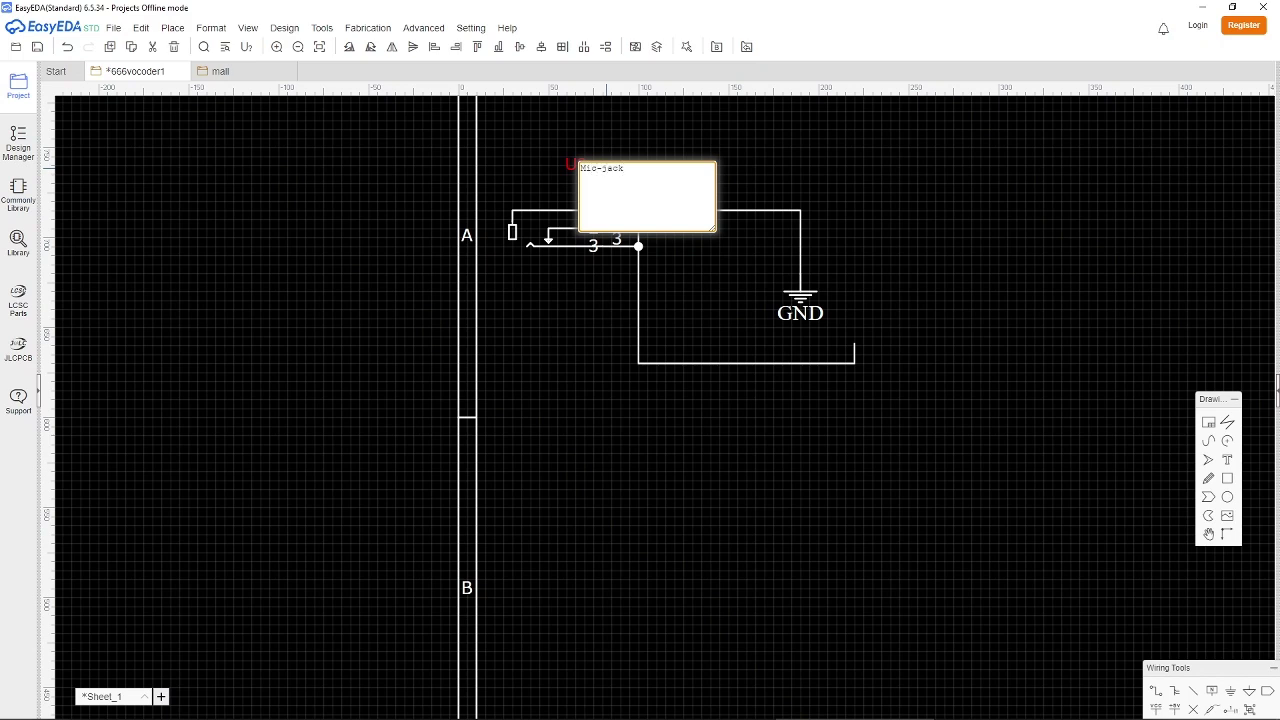
{"action": "left_click", "coordinate": [810, 195]}
In Photoshop, paint a short cyan stroke beside the 800Hz voice source, then set the brush to 100% flow and a larger size.
{"action": "key", "text": "alt+Tab"}
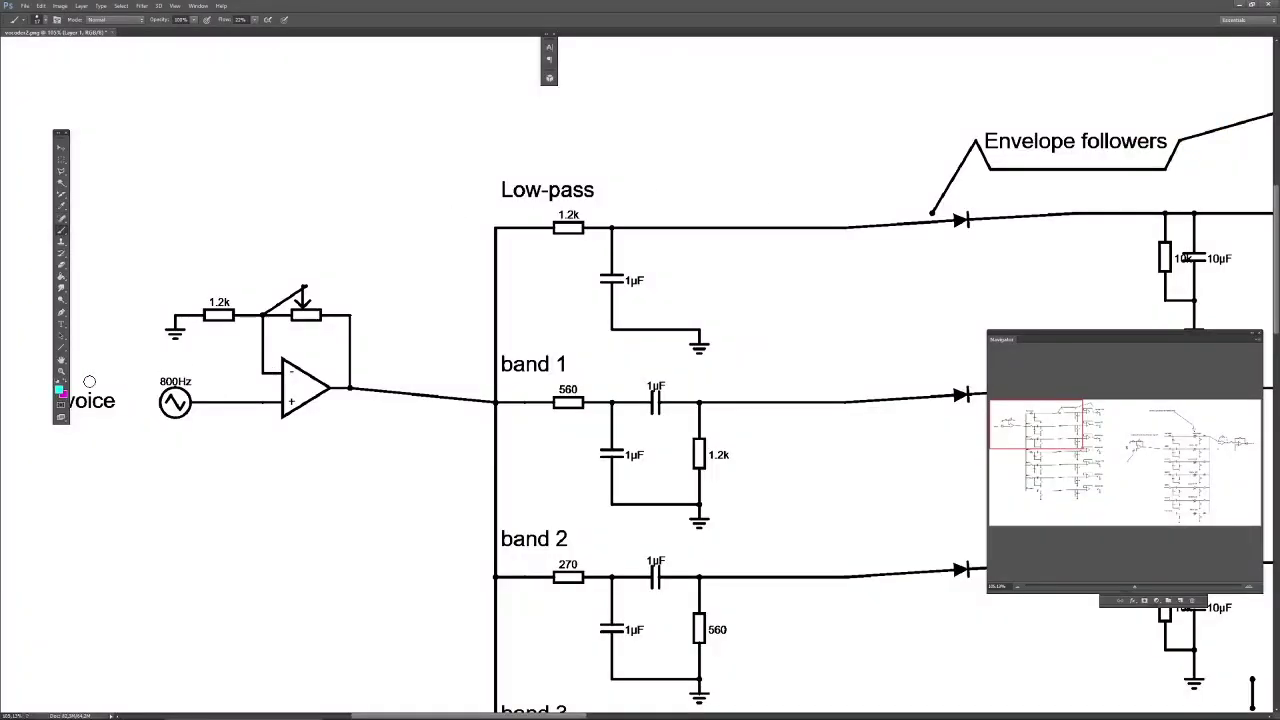
{"action": "left_click_drag", "start_coordinate": [192, 409], "coordinate": [215, 394]}
{"action": "left_click", "coordinate": [255, 20]}
{"action": "left_click_drag", "start_coordinate": [255, 37], "coordinate": [310, 38]}
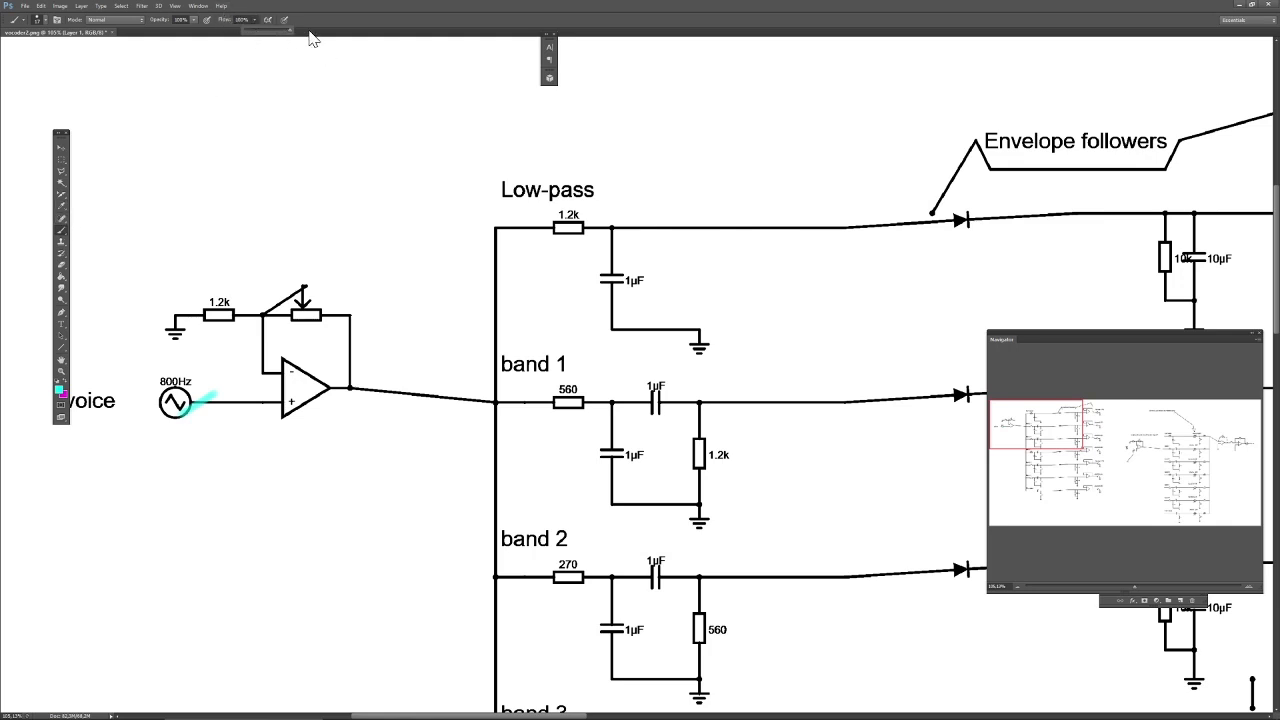
{"action": "left_click", "coordinate": [42, 20]}
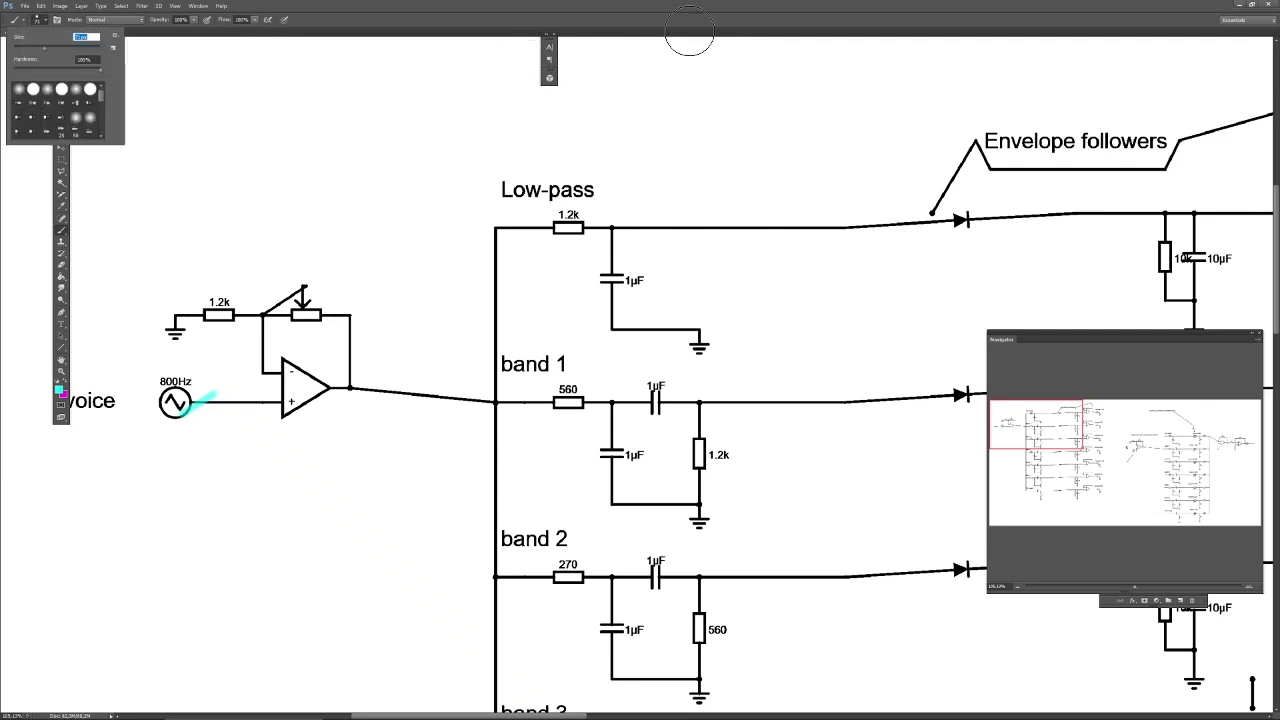
Go to the desktop and permanently empty the recycle bin (Papperskorg).
{"action": "left_click", "coordinate": [1240, 5]}
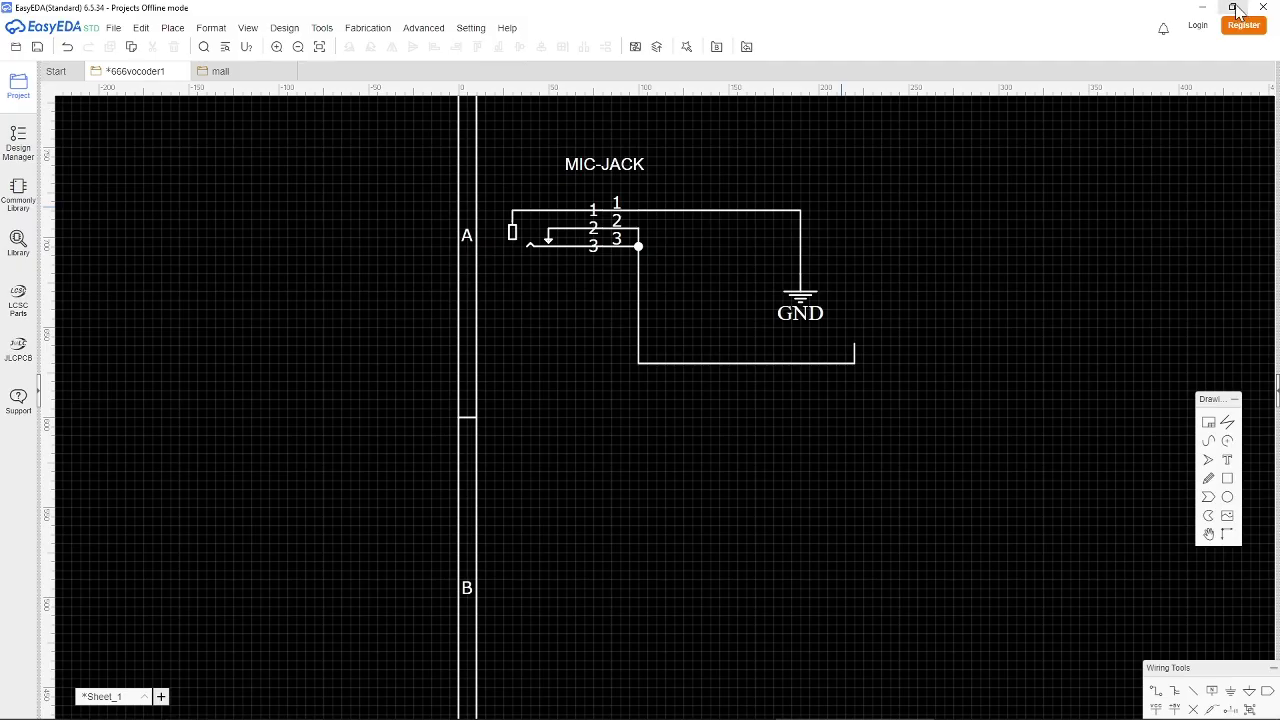
{"action": "left_click", "coordinate": [1201, 8]}
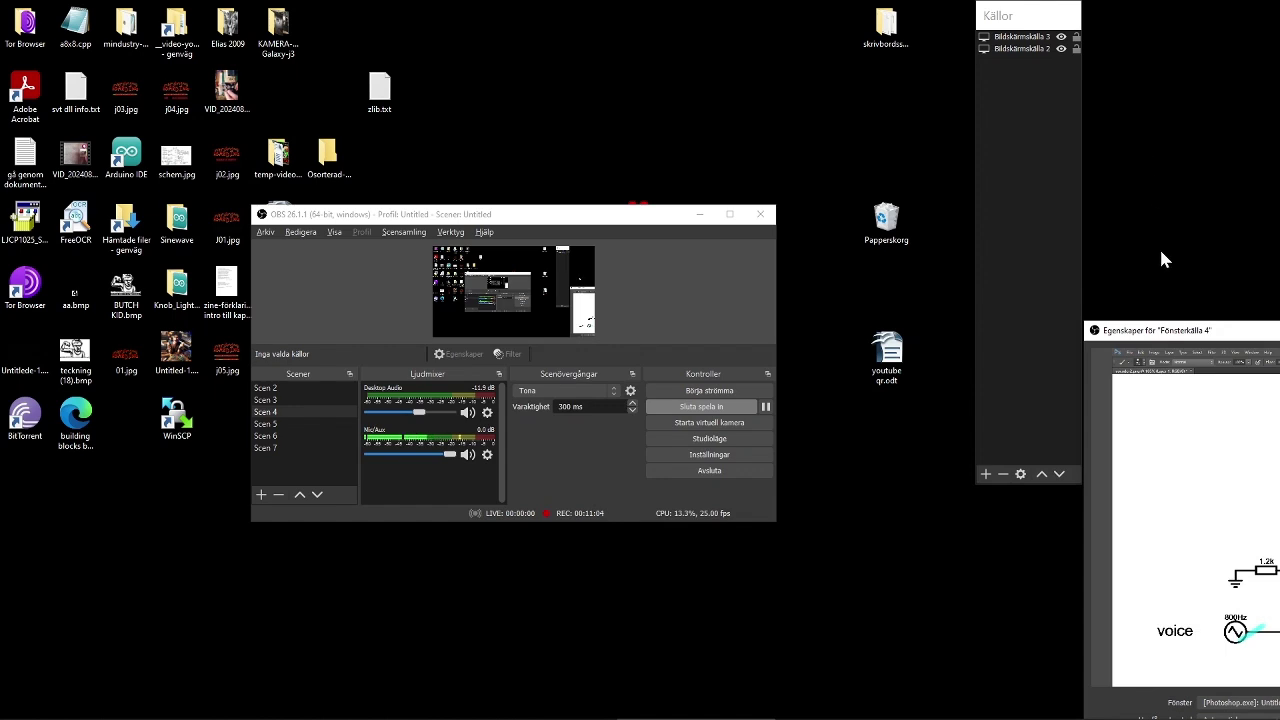
{"action": "right_click", "coordinate": [889, 222]}
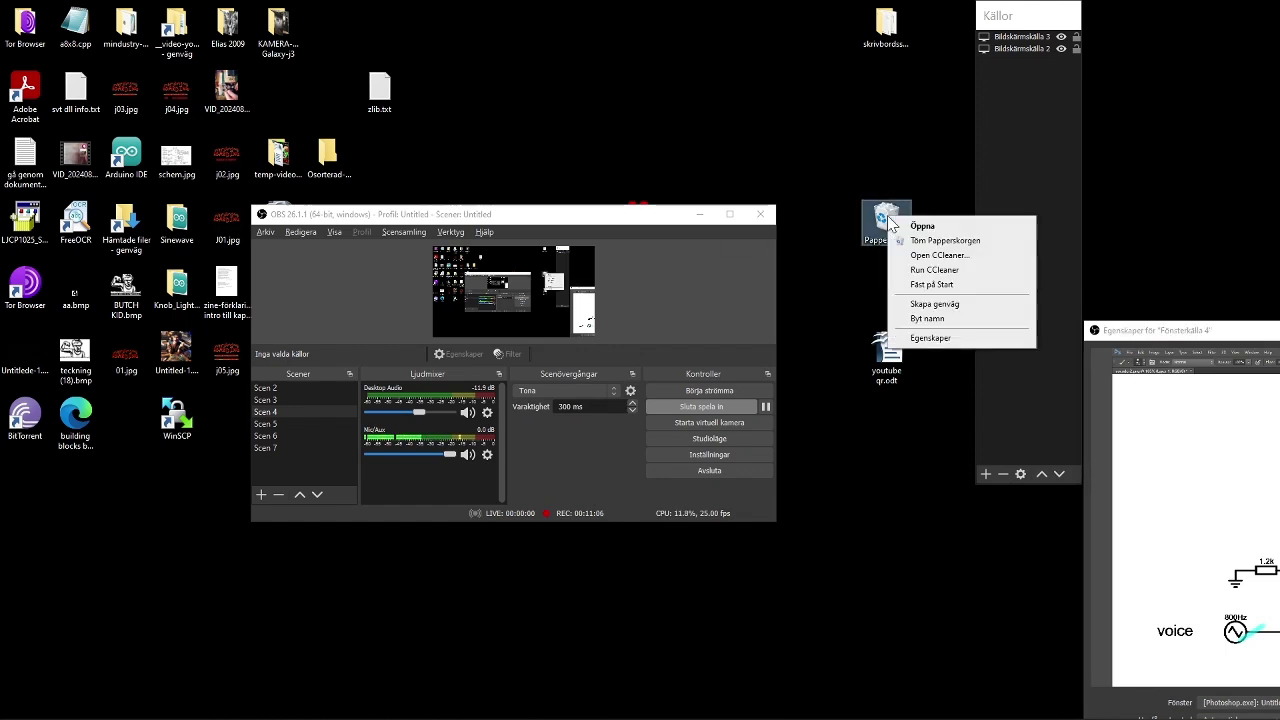
{"action": "left_click", "coordinate": [945, 240]}
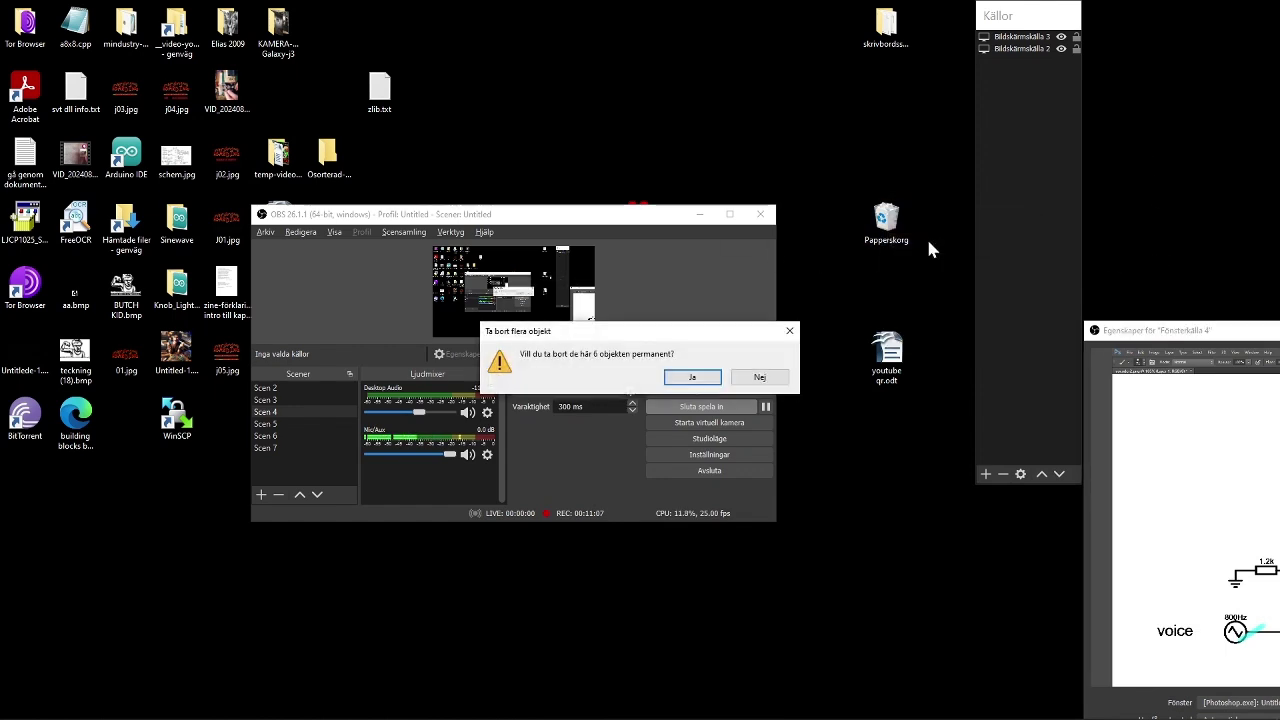
{"action": "left_click", "coordinate": [688, 378]}
Back in EasyEDA, move the MIC-JACK's ground wire and GND symbol closer to the jack and shorten the signal wire's end.
{"action": "key", "text": "alt+Tab"}
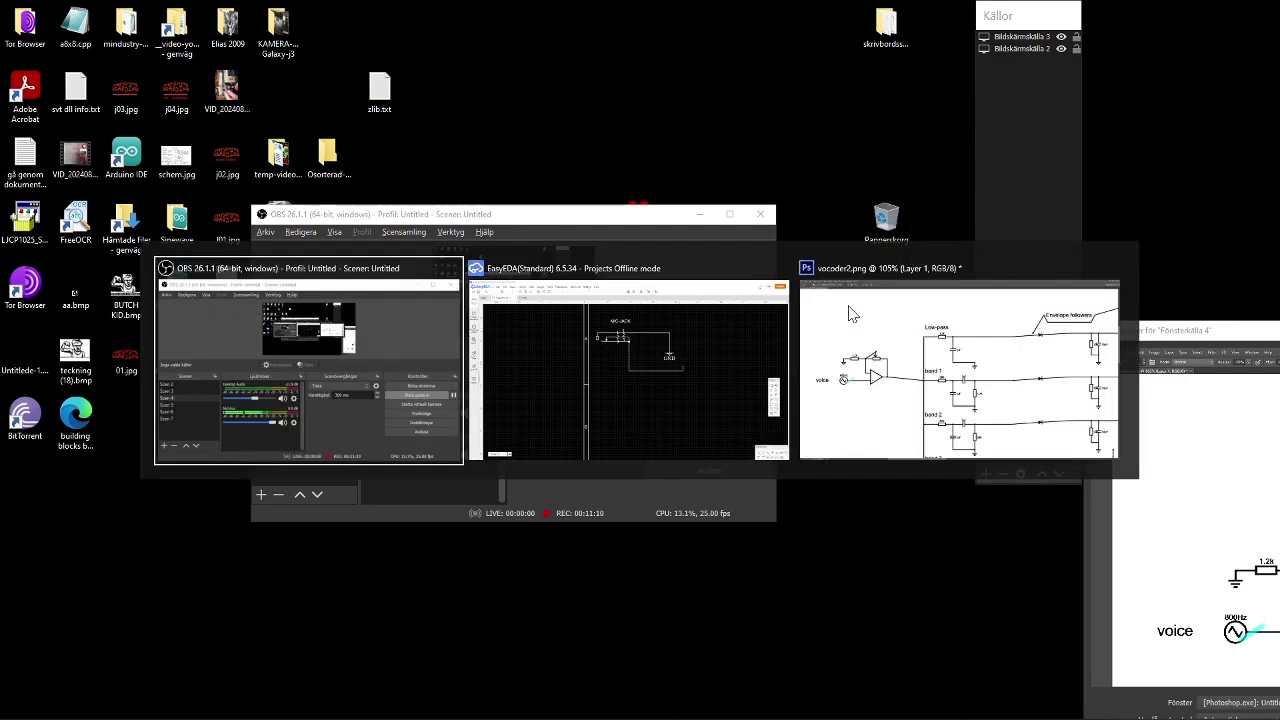
{"action": "key", "text": "alt+Tab"}
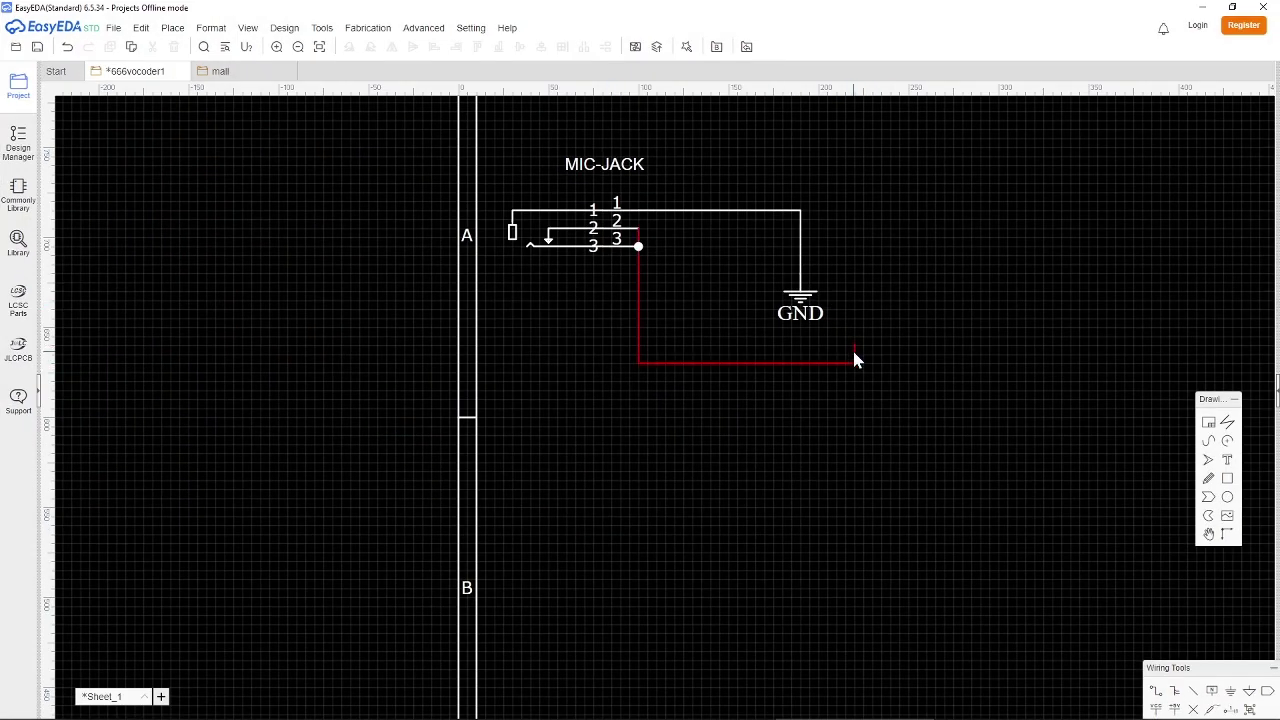
{"action": "left_click", "coordinate": [799, 241]}
{"action": "left_click_drag", "start_coordinate": [800, 234], "coordinate": [666, 232]}
{"action": "left_click_drag", "start_coordinate": [781, 295], "coordinate": [673, 294]}
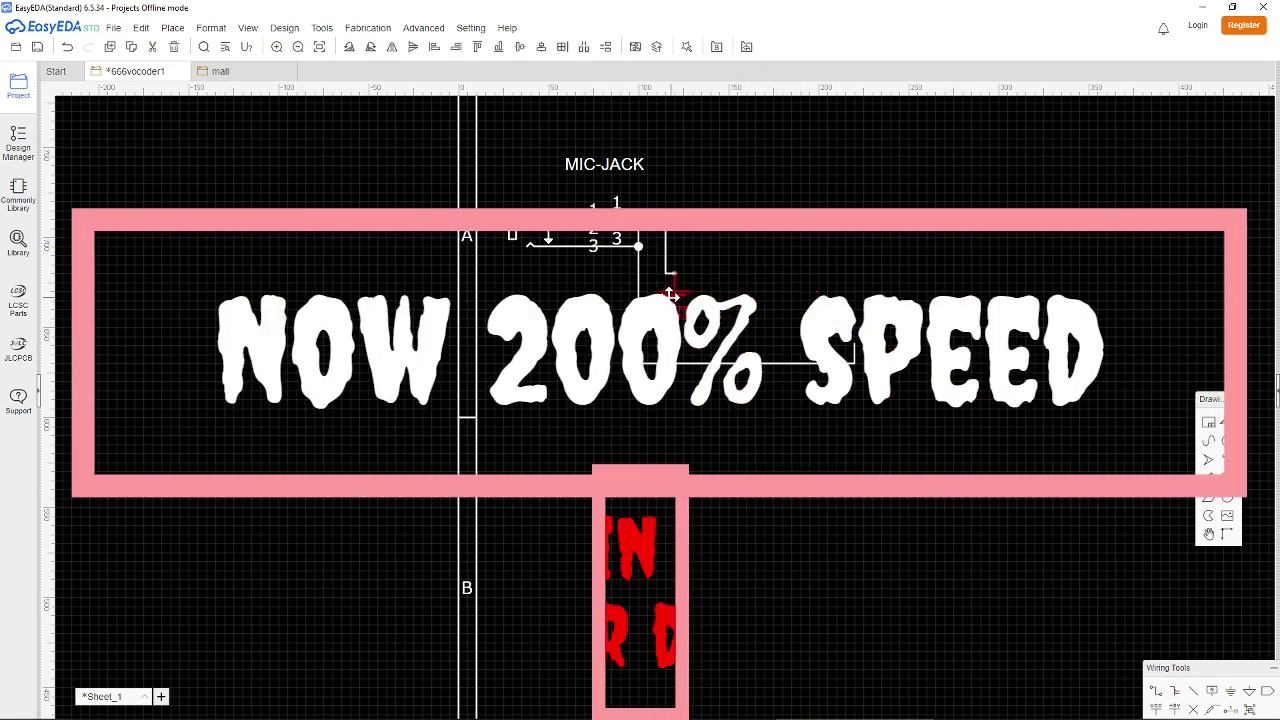
{"action": "left_click", "coordinate": [854, 346]}
{"action": "left_click_drag", "start_coordinate": [854, 345], "coordinate": [853, 358]}
In Photoshop, paint cyan over the 800Hz voice source, display the Layers panel, and set the paint layer's blend mode to Darken.
{"action": "key", "text": "alt+Tab"}
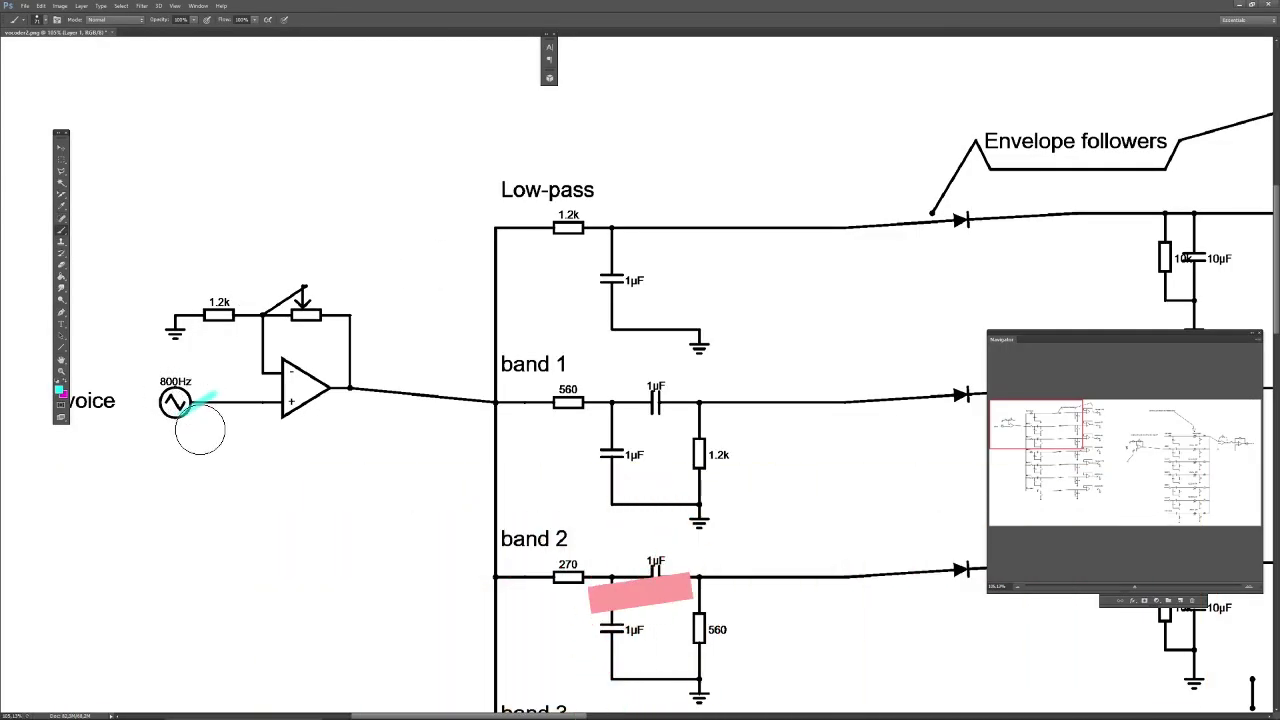
{"action": "left_click_drag", "start_coordinate": [197, 414], "coordinate": [168, 396]}
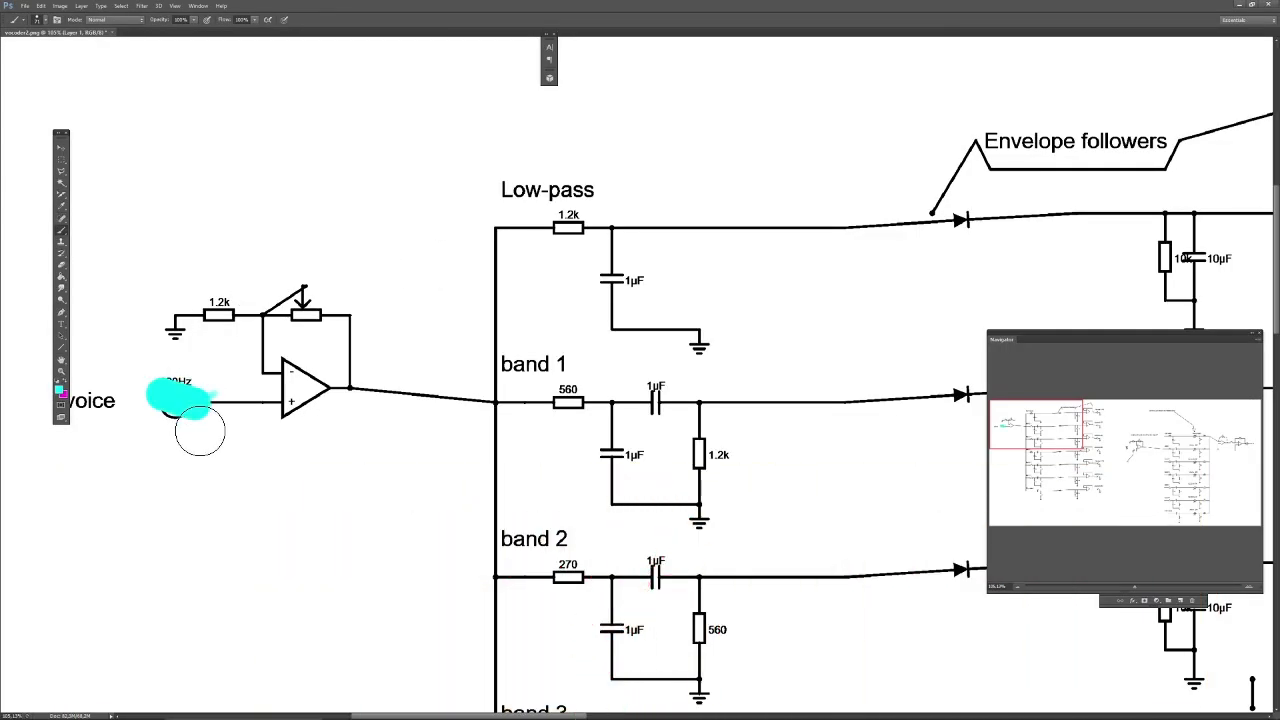
{"action": "left_click", "coordinate": [198, 6]}
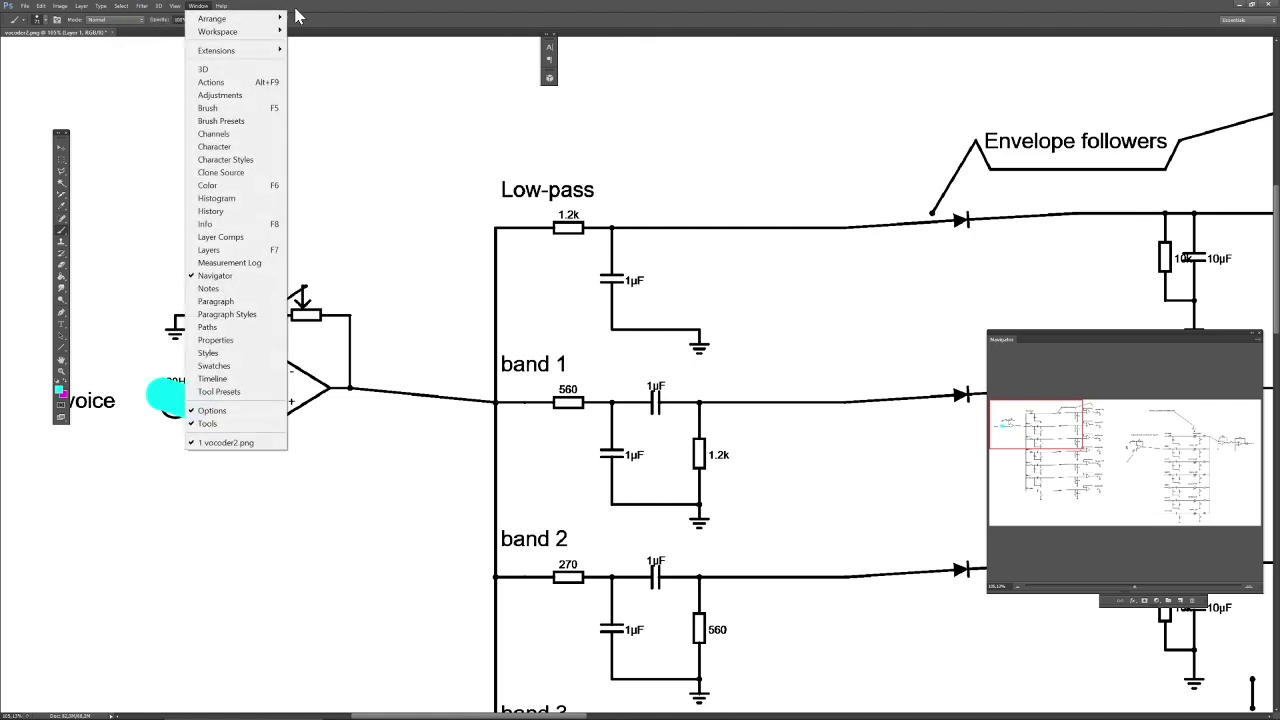
{"action": "left_click", "coordinate": [210, 250]}
{"action": "left_click", "coordinate": [1122, 376]}
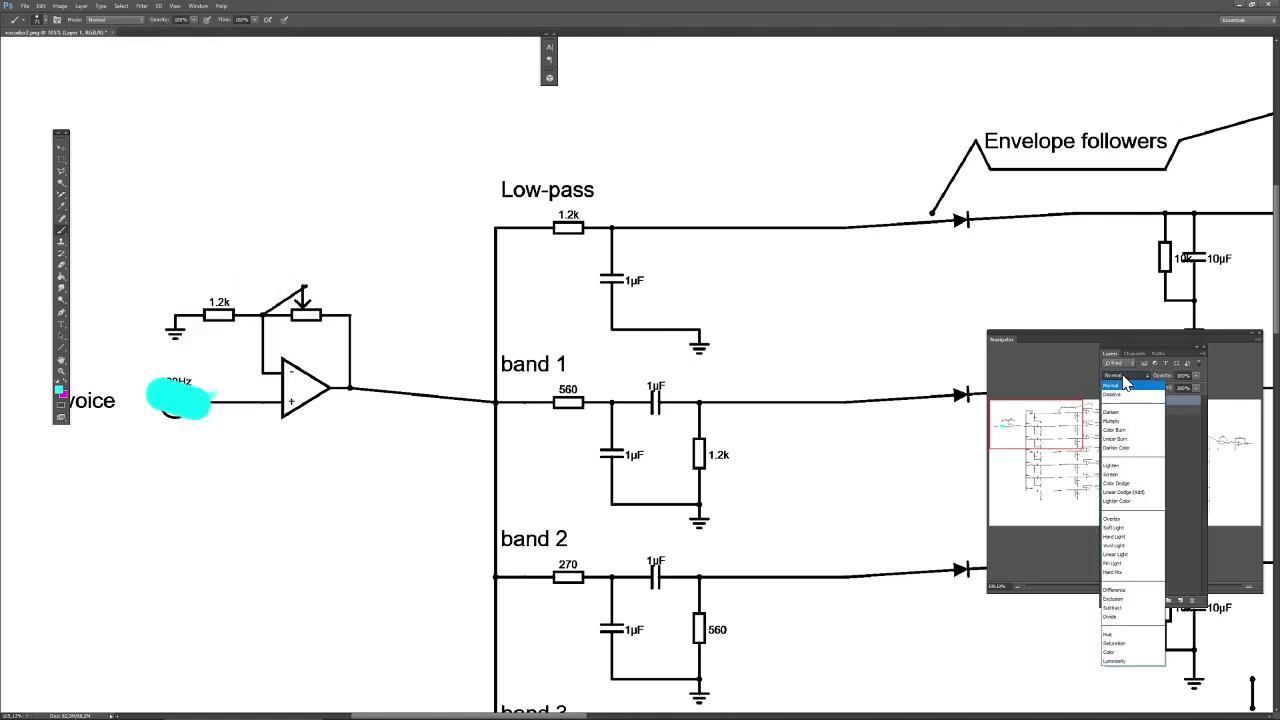
{"action": "left_click", "coordinate": [1111, 412]}
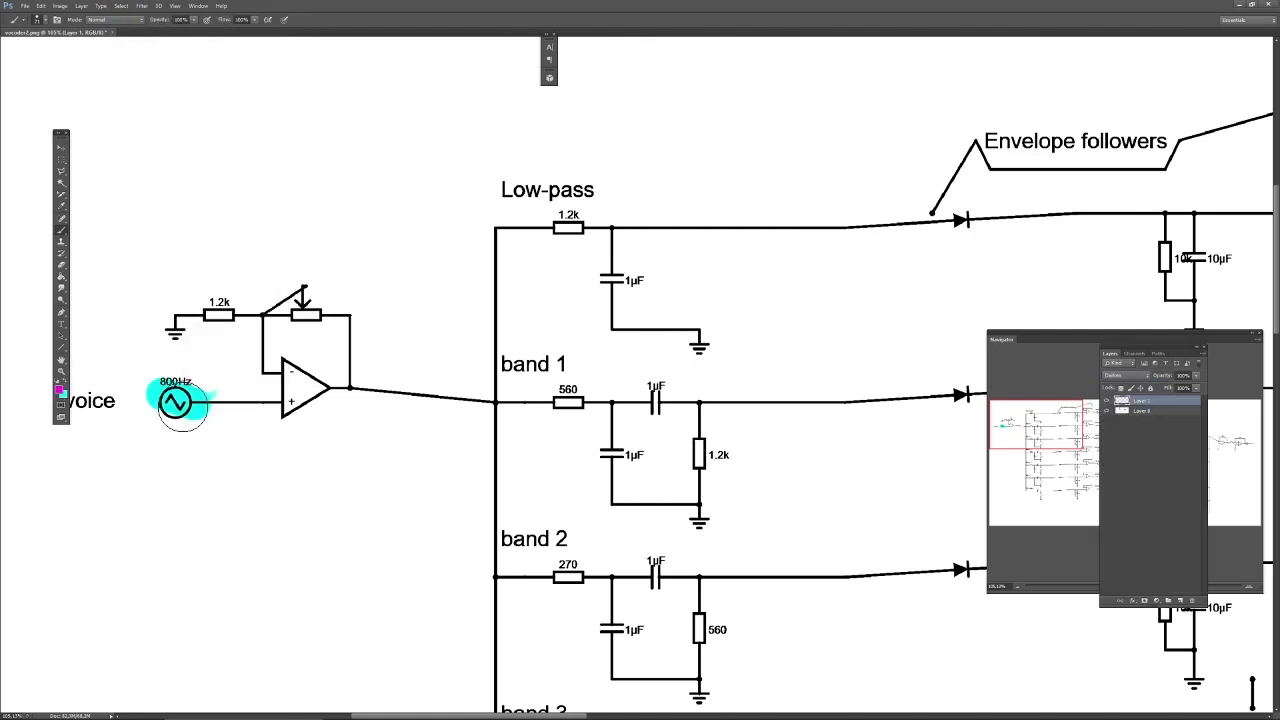
Paint magenta over the voice label and its 800Hz source, and check the recording status in OBS.
{"action": "mouse_move", "coordinate": [163, 392]}
{"action": "left_mouse_down"}
{"action": "mouse_move", "coordinate": [183, 409]}
{"action": "mouse_move", "coordinate": [54, 403]}
{"action": "left_mouse_up"}
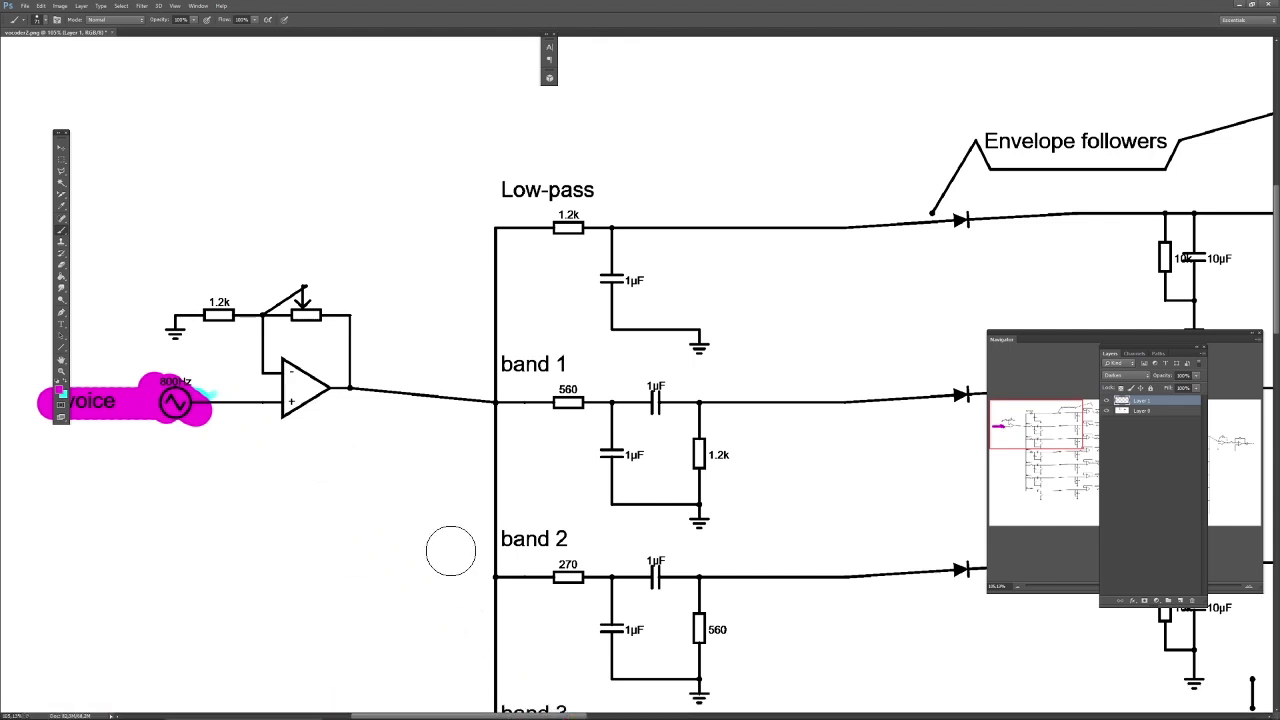
{"action": "left_click", "coordinate": [742, 710]}
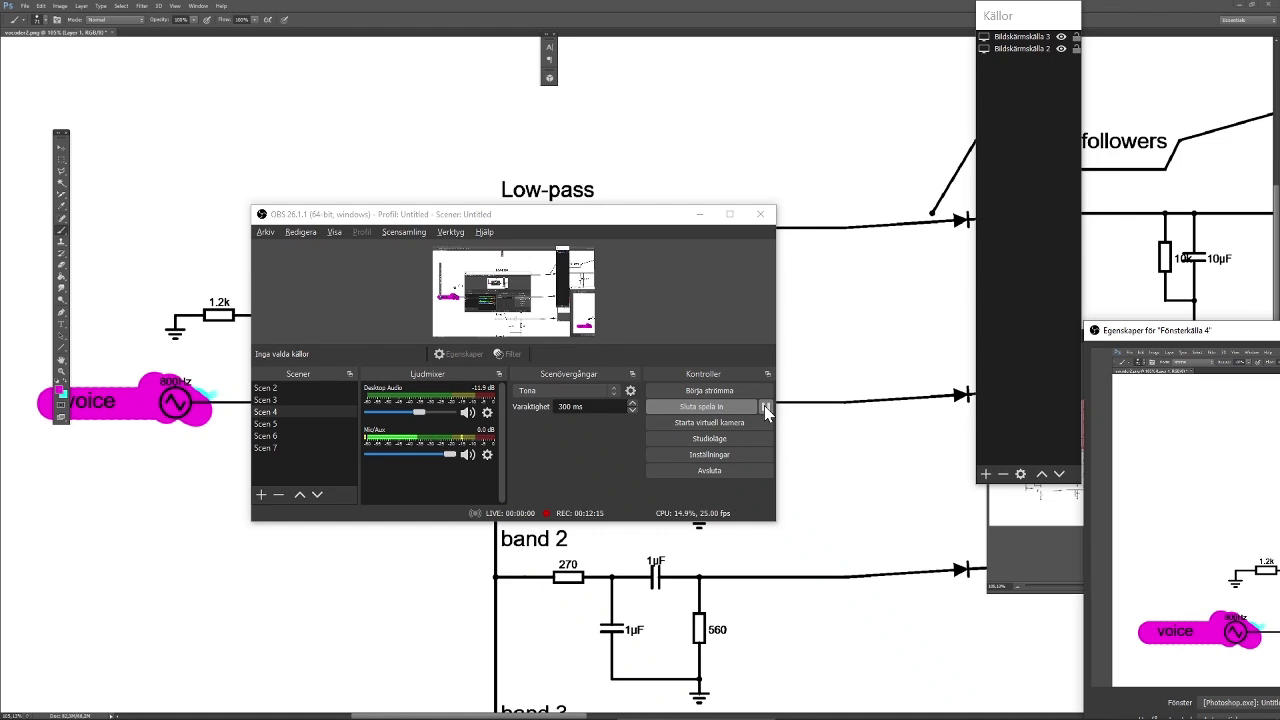
{"action": "left_click", "coordinate": [449, 595]}
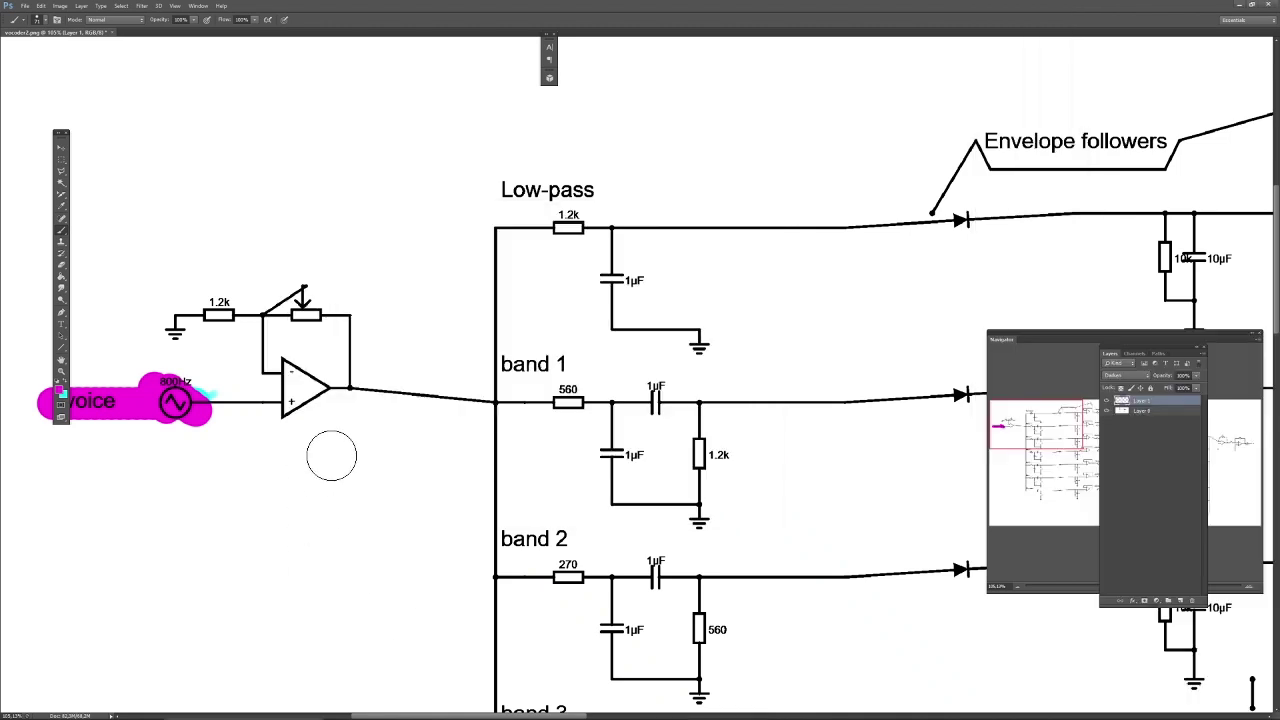
Back in EasyEDA, cut the op-amp with ports 1in+, 1in- and 1out from the QUAD-OP-AMP 1 block.
{"action": "key", "text": "alt+Tab"}
{"action": "key", "text": "alt+Tab"}
{"action": "scroll", "coordinate": [452, 495], "scroll_direction": "down", "scroll_amount": 5}
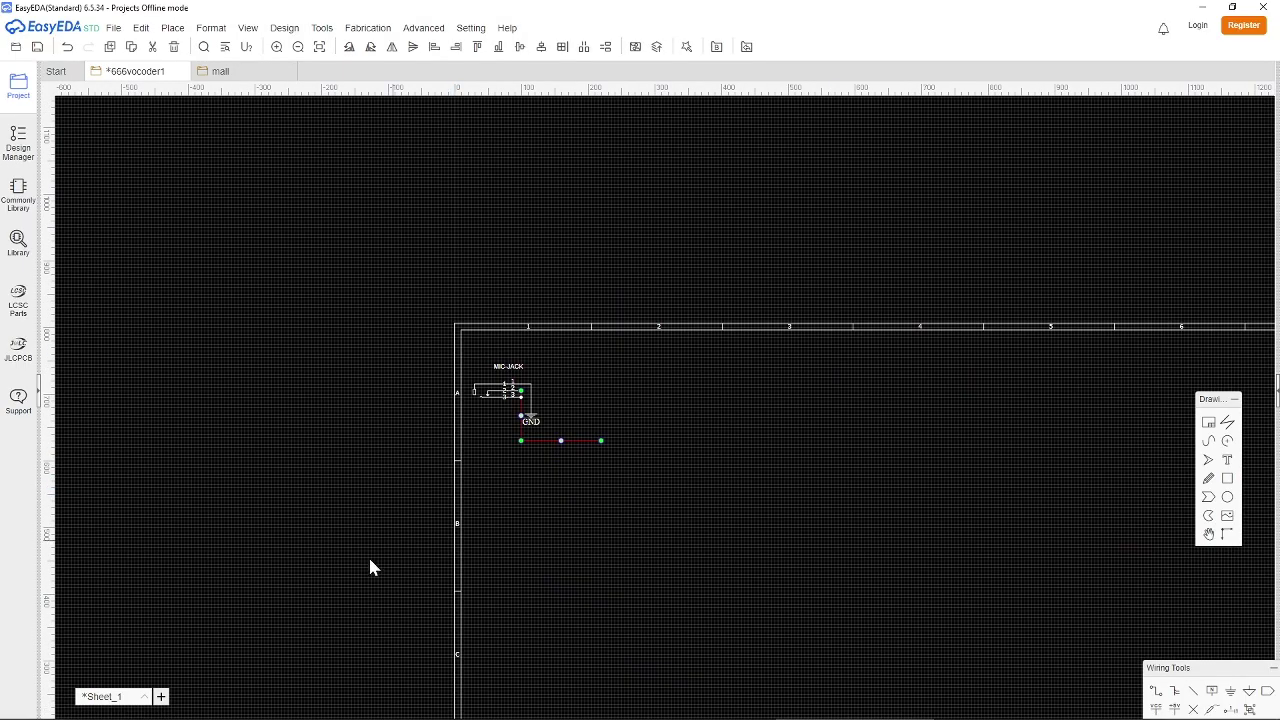
{"action": "scroll", "coordinate": [680, 598], "scroll_direction": "down", "scroll_amount": 5}
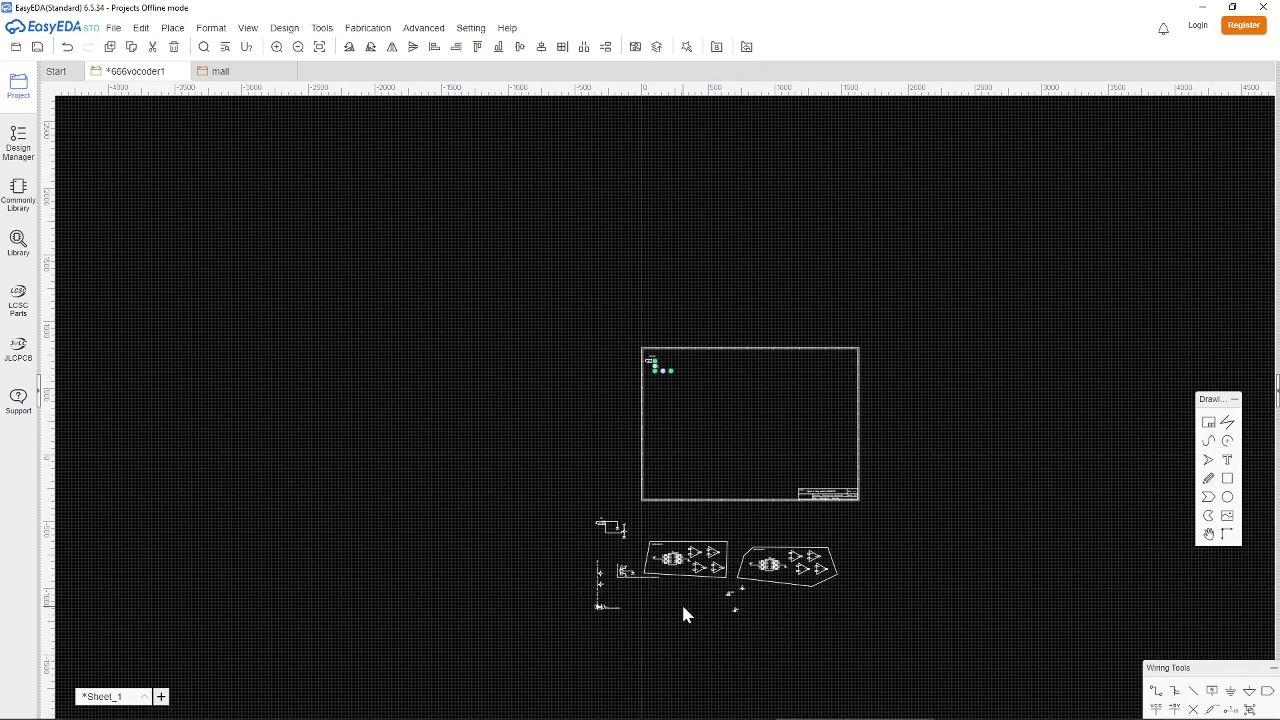
{"action": "scroll", "coordinate": [683, 610], "scroll_direction": "up", "scroll_amount": 5}
{"action": "left_click", "coordinate": [727, 318]}
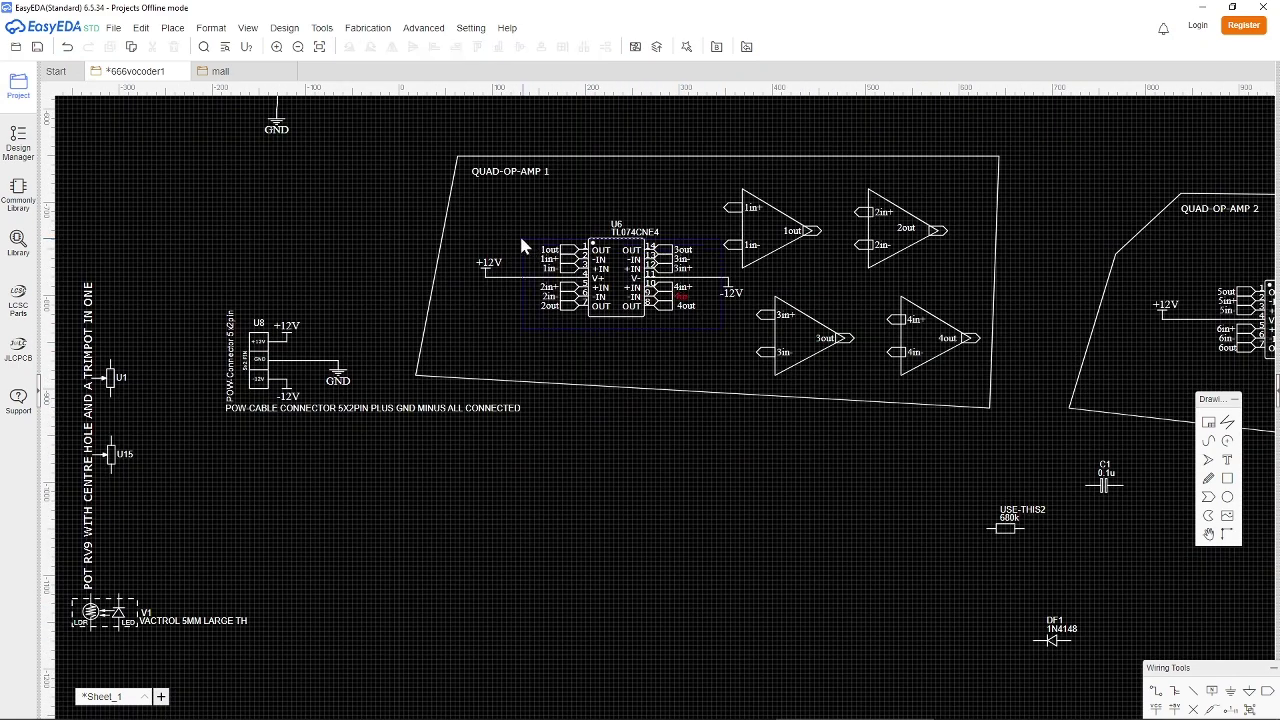
{"action": "left_click", "coordinate": [780, 245]}
{"action": "key", "text": "Delete"}
Paste the cut op-amp inside the sheet frame, just beyond the end of the MIC-JACK's signal wire.
{"action": "scroll", "coordinate": [643, 266], "scroll_direction": "up", "scroll_amount": 2}
{"action": "scroll", "coordinate": [642, 267], "scroll_direction": "down", "scroll_amount": 9}
{"action": "right_click_drag", "start_coordinate": [637, 241], "coordinate": [622, 520]}
{"action": "scroll", "coordinate": [660, 192], "scroll_direction": "up", "scroll_amount": 7}
{"action": "key", "text": "ctrl+v"}
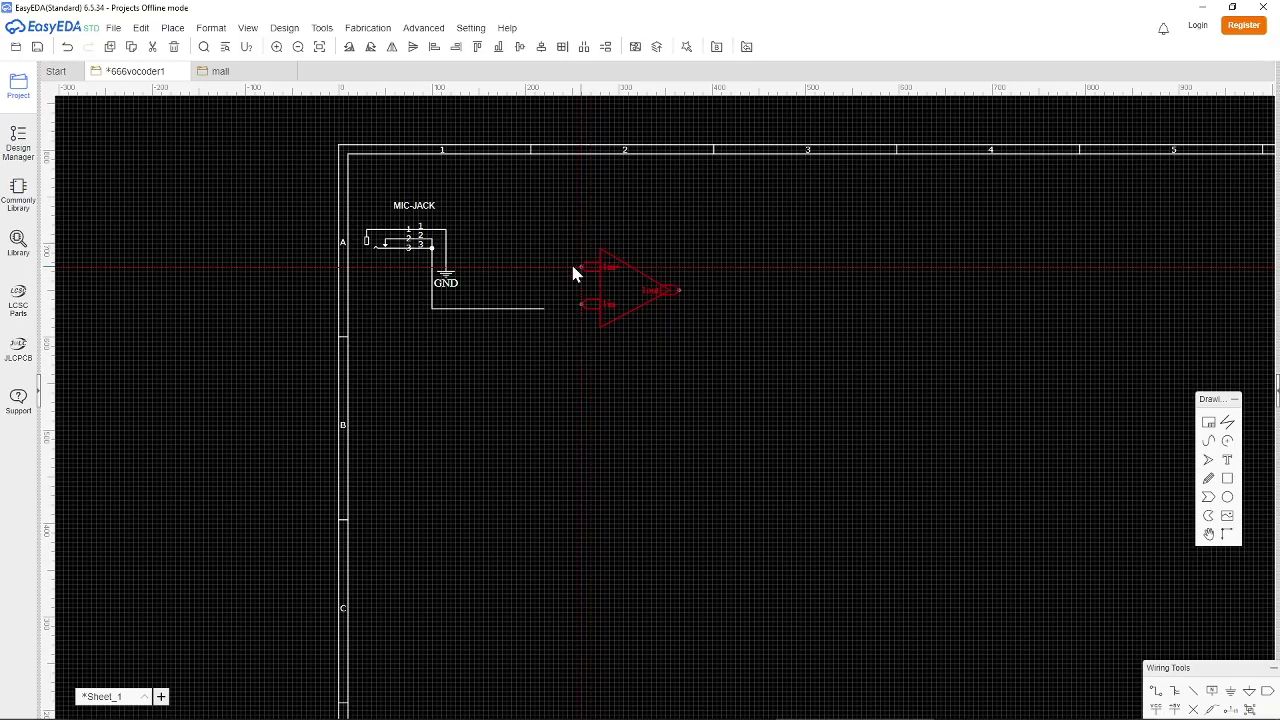
{"action": "left_click", "coordinate": [562, 272]}
Shorten the MIC-JACK's signal wire and swap the op-amp's 1in+ and 1in- ports so 1in+ is the lower input.
{"action": "left_click", "coordinate": [543, 309]}
{"action": "mouse_move", "coordinate": [488, 309]}
{"action": "left_mouse_down"}
{"action": "mouse_move", "coordinate": [504, 309]}
{"action": "mouse_move", "coordinate": [484, 310]}
{"action": "left_mouse_up"}
{"action": "scroll", "coordinate": [557, 350], "scroll_direction": "up", "scroll_amount": 5}
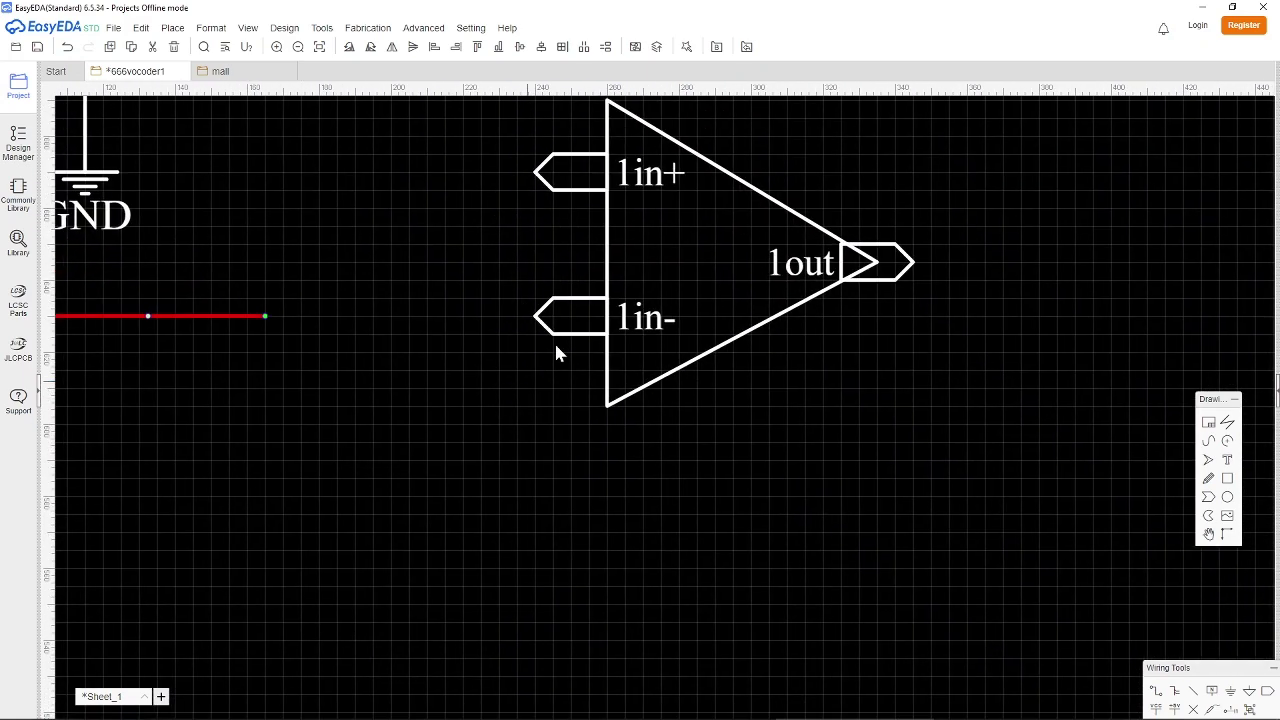
{"action": "left_click_drag", "start_coordinate": [570, 172], "coordinate": [455, 338]}
{"action": "left_click_drag", "start_coordinate": [586, 306], "coordinate": [591, 156]}
{"action": "left_click_drag", "start_coordinate": [479, 341], "coordinate": [591, 320]}
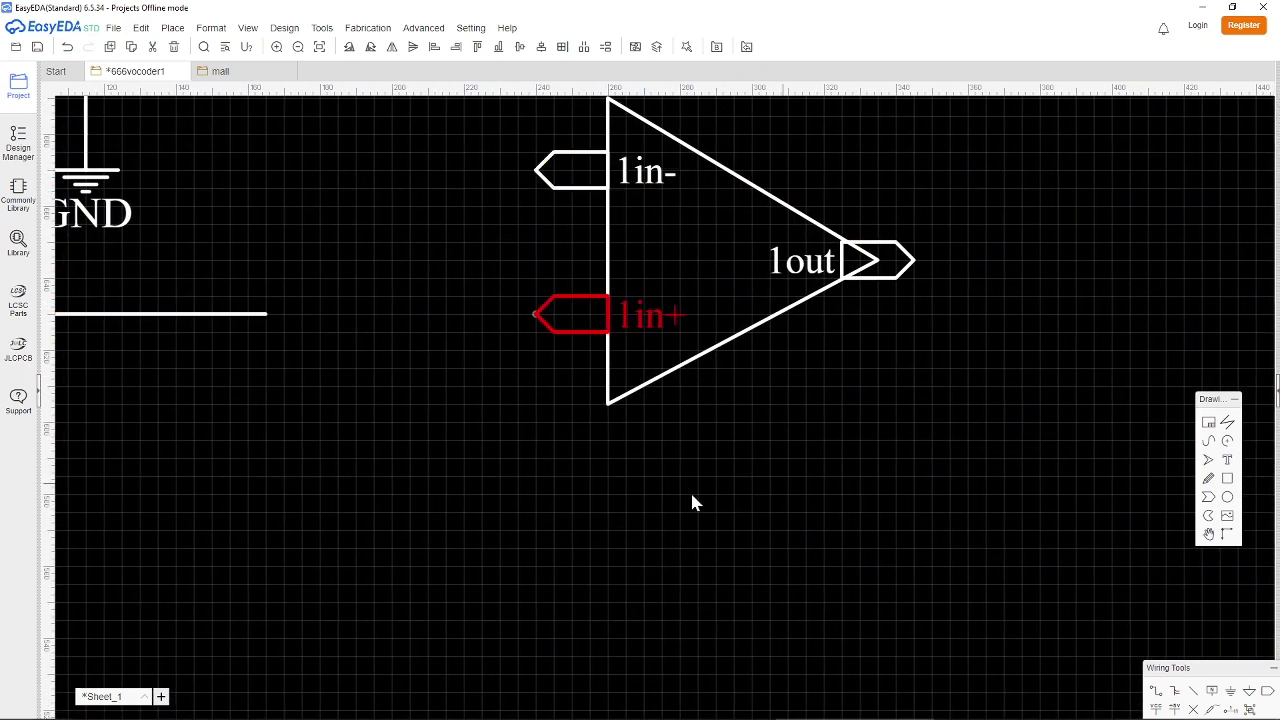
Move the whole op-amp so its 1in+ port meets the end of the MIC-JACK's signal wire.
{"action": "left_click_drag", "start_coordinate": [927, 396], "coordinate": [300, 168]}
{"action": "left_click", "coordinate": [597, 394]}
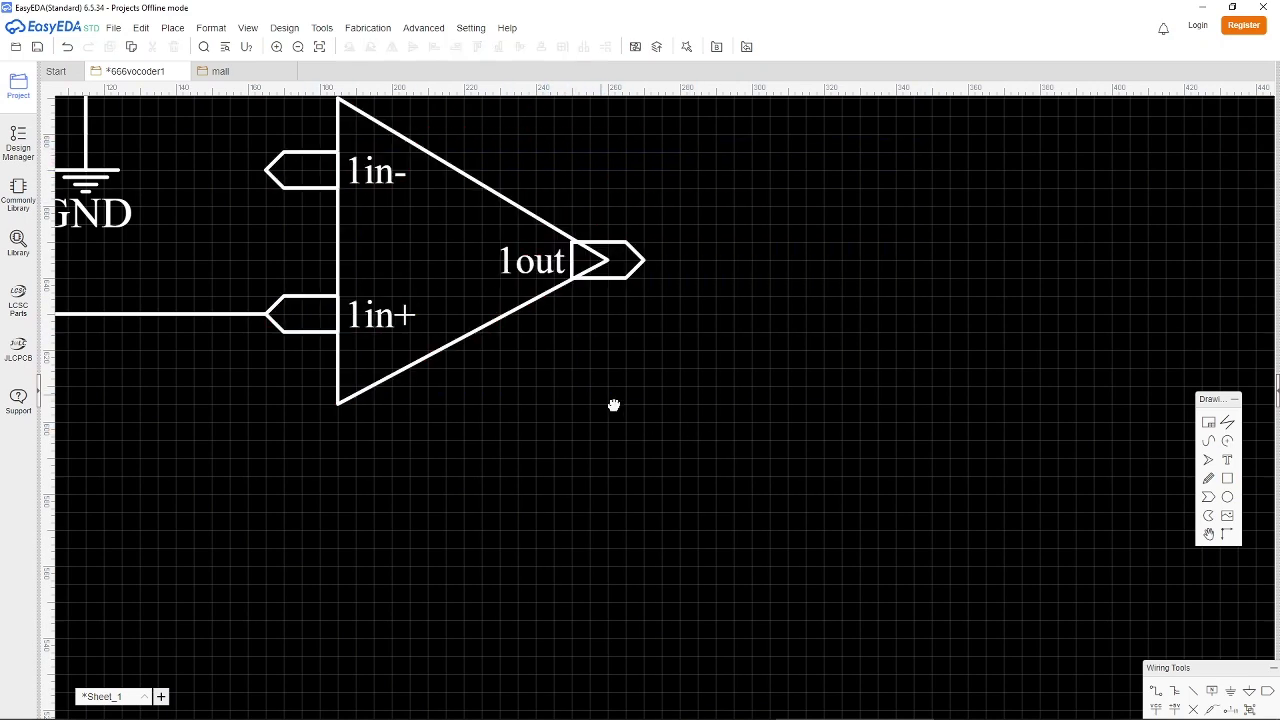
{"action": "right_click_drag", "start_coordinate": [597, 394], "coordinate": [942, 575]}
In Photoshop, mark the input op-amp as transferred with magenta paint, and return to EasyEDA.
{"action": "key", "text": "alt+Tab"}
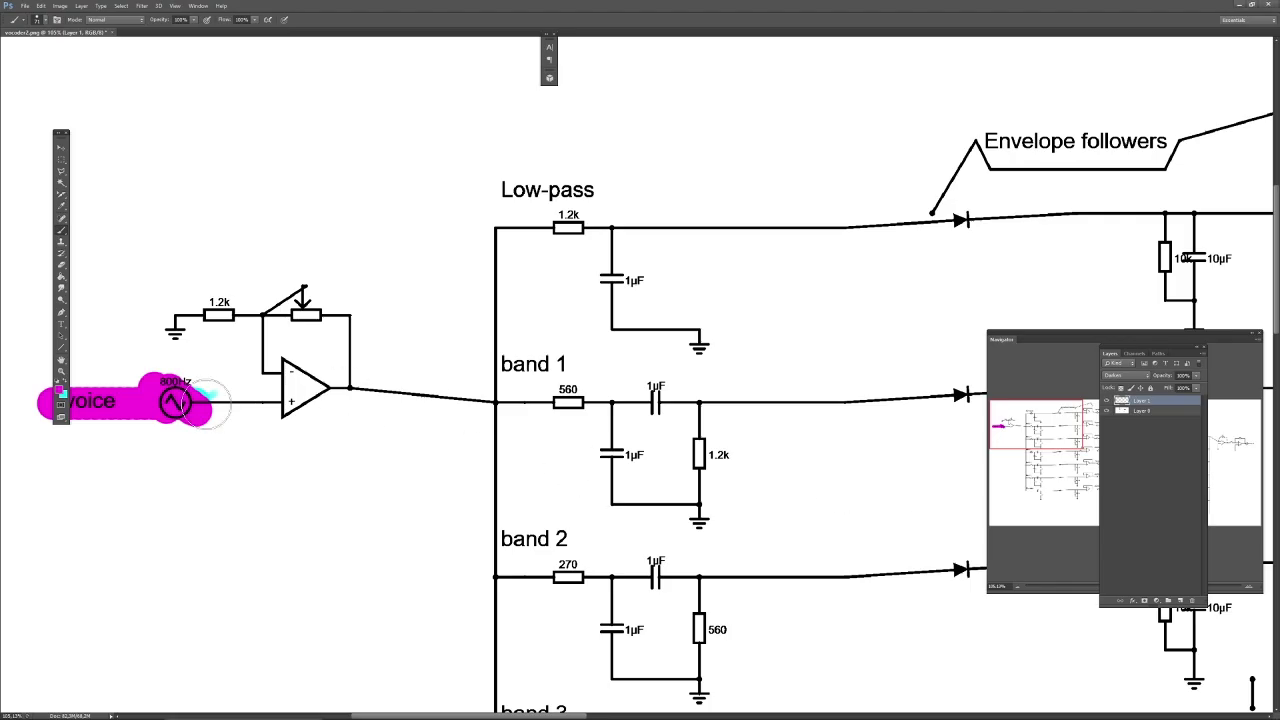
{"action": "mouse_move", "coordinate": [303, 410]}
{"action": "left_mouse_down"}
{"action": "mouse_move", "coordinate": [345, 392]}
{"action": "mouse_move", "coordinate": [260, 370]}
{"action": "mouse_move", "coordinate": [308, 410]}
{"action": "left_mouse_up"}
{"action": "key", "text": "alt+Tab"}
In the QUAD-OP-AMP 1 block, nudge the 1out port slightly away from pin 1 of the TL074CNE4.
{"action": "scroll", "coordinate": [542, 525], "scroll_direction": "down", "scroll_amount": 5}
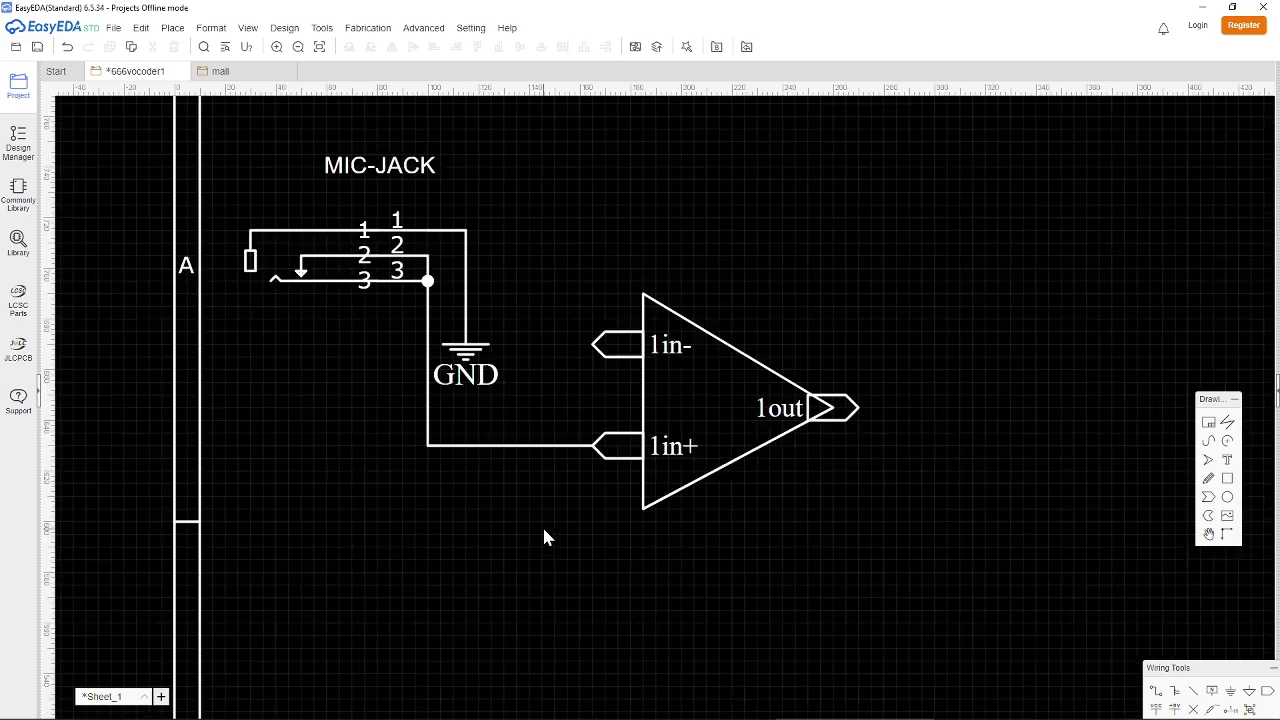
{"action": "scroll", "coordinate": [544, 529], "scroll_direction": "down", "scroll_amount": 1}
{"action": "key", "text": "Up"}
{"action": "key", "text": "Up"}
{"action": "key", "text": "Down"}
{"action": "key", "text": "Down"}
{"action": "key", "text": "Down"}
{"action": "key", "text": "Down"}
{"action": "key", "text": "Down"}
{"action": "key", "text": "Down"}
{"action": "key", "text": "Down"}
{"action": "key", "text": "Down"}
{"action": "scroll", "coordinate": [553, 634], "scroll_direction": "up", "scroll_amount": 8}
{"action": "scroll", "coordinate": [555, 642], "scroll_direction": "up", "scroll_amount": 4}
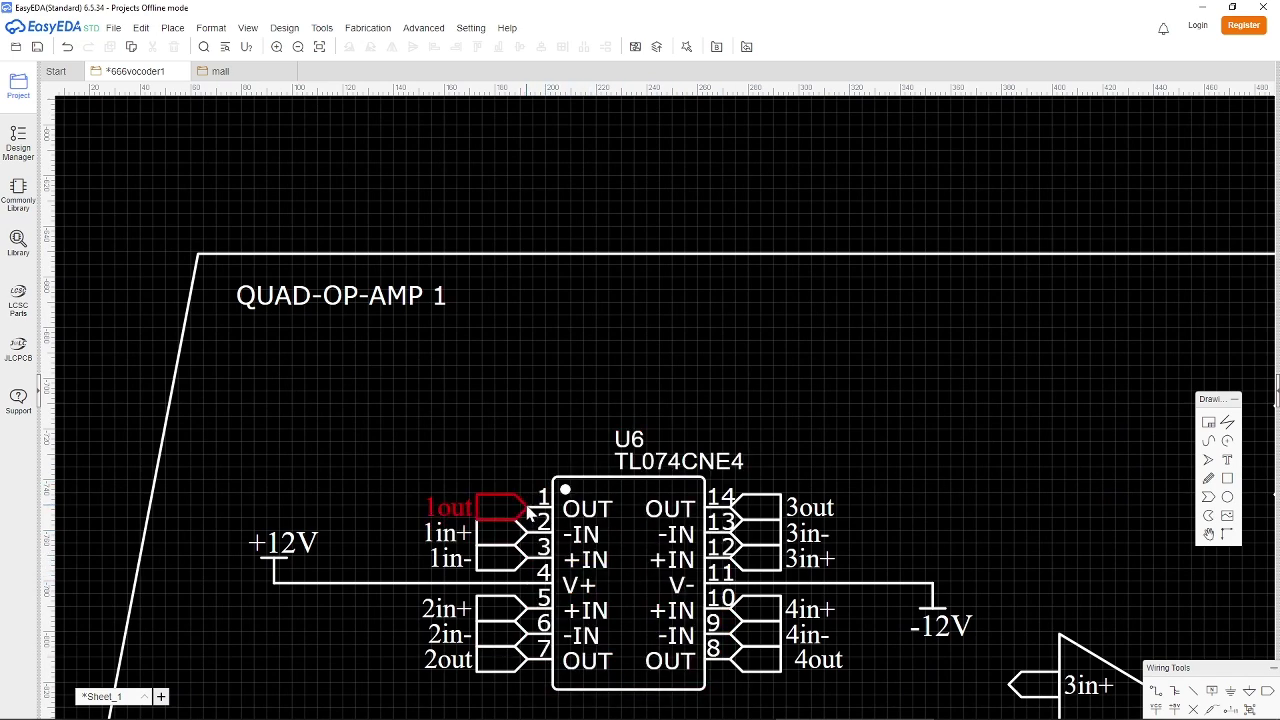
{"action": "mouse_move", "coordinate": [512, 518]}
{"action": "left_mouse_down"}
{"action": "mouse_move", "coordinate": [409, 434]}
{"action": "mouse_move", "coordinate": [506, 521]}
{"action": "left_mouse_up"}
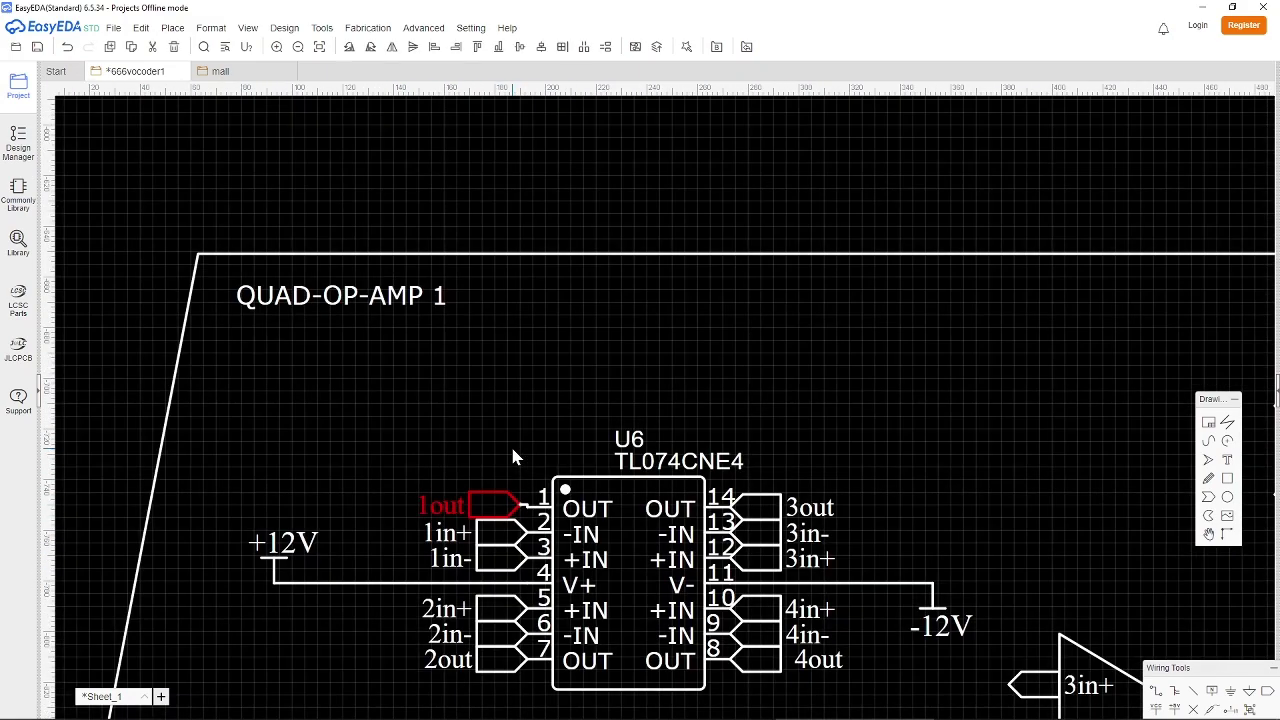
Place a new net port in the empty area above the QUAD-OP-AMP 1 block.
{"action": "scroll", "coordinate": [512, 457], "scroll_direction": "down", "scroll_amount": 5}
{"action": "left_click", "coordinate": [1267, 690]}
{"action": "left_click", "coordinate": [722, 298]}
{"action": "scroll", "coordinate": [707, 302], "scroll_direction": "up", "scroll_amount": 6}
{"action": "right_click", "coordinate": [1106, 352]}
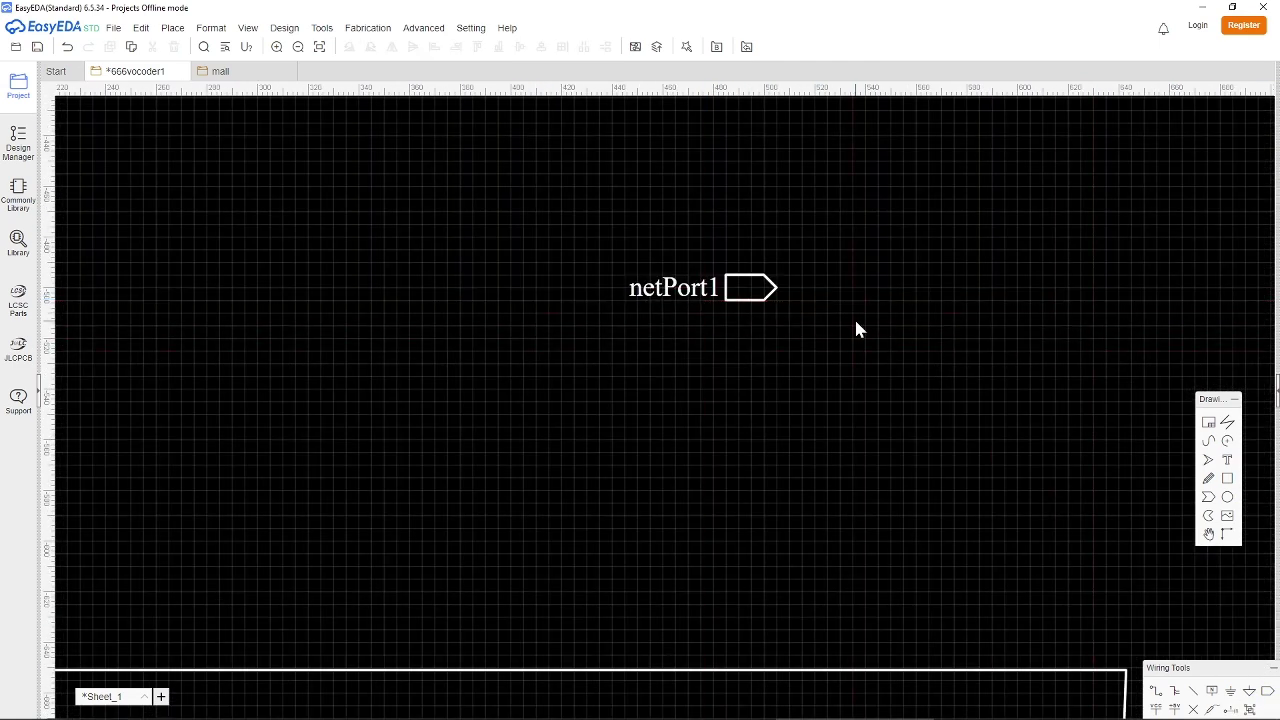
Duplicate netPort1 beside the original and draw a wire from each port's tip.
{"action": "left_click", "coordinate": [750, 283]}
{"action": "key", "text": "ctrl+c"}
{"action": "key", "text": "ctrl+v"}
{"action": "left_click", "coordinate": [1047, 298]}
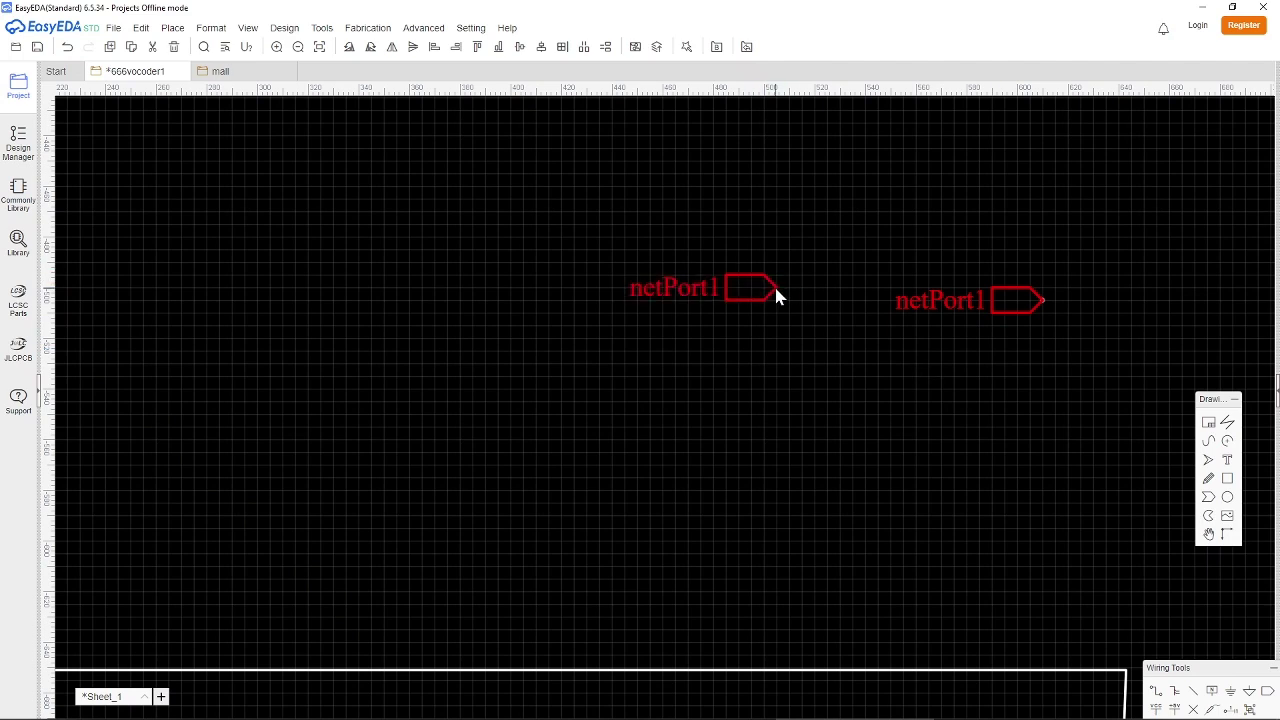
{"action": "key", "text": "w"}
{"action": "left_click", "coordinate": [776, 289]}
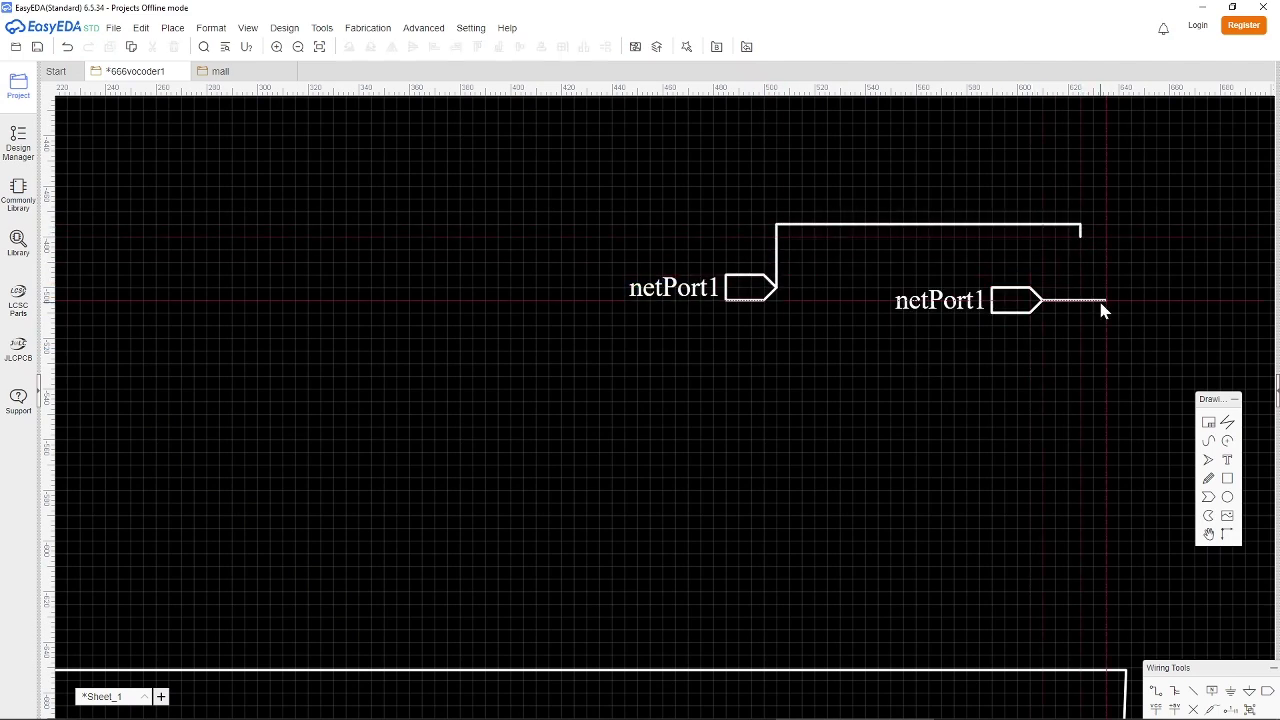
Copy the potentiometer U12 with its +12V and GND symbols into the sheet beside the op-amp.
{"action": "scroll", "coordinate": [603, 201], "scroll_direction": "down", "scroll_amount": 6}
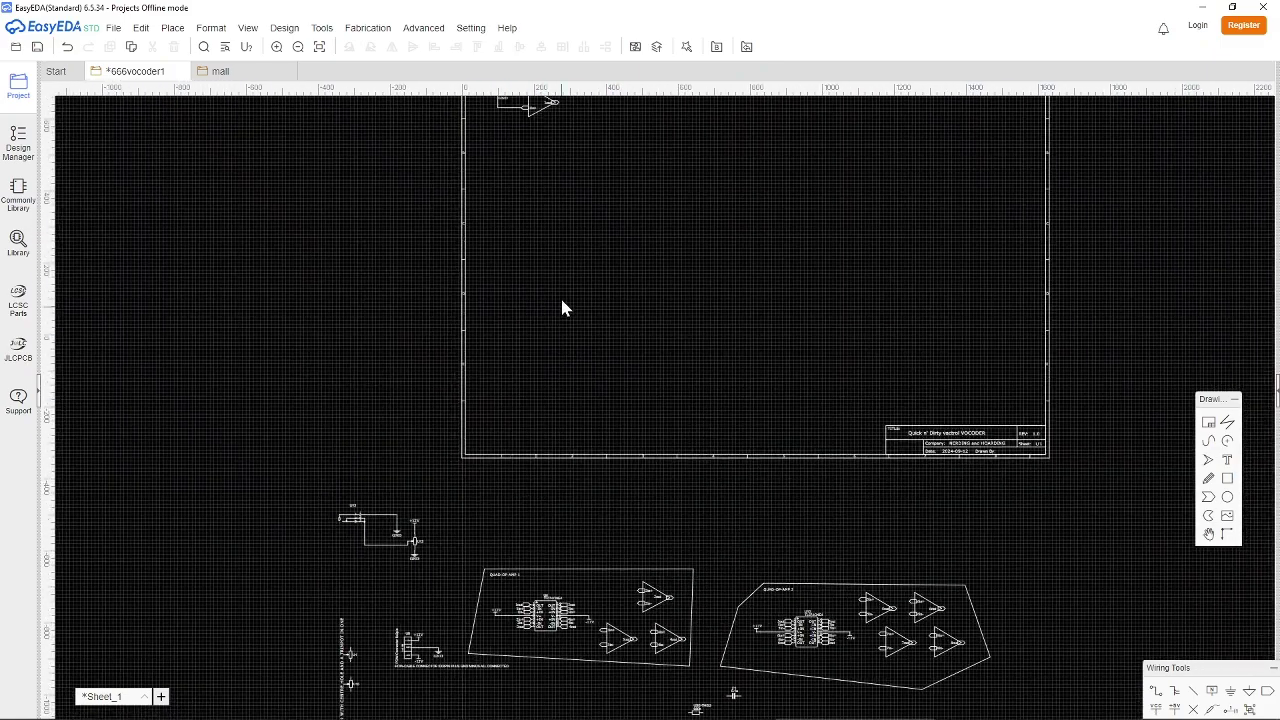
{"action": "right_click_drag", "start_coordinate": [562, 308], "coordinate": [463, 330]}
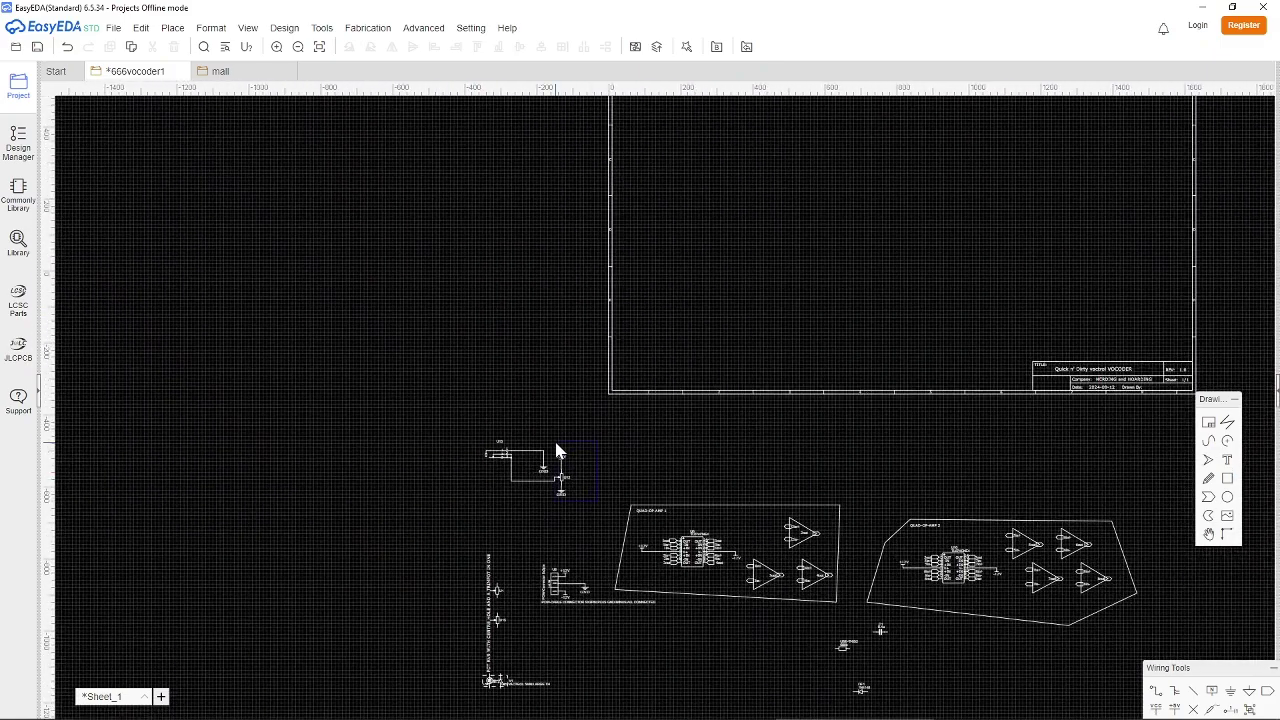
{"action": "left_click", "coordinate": [559, 455]}
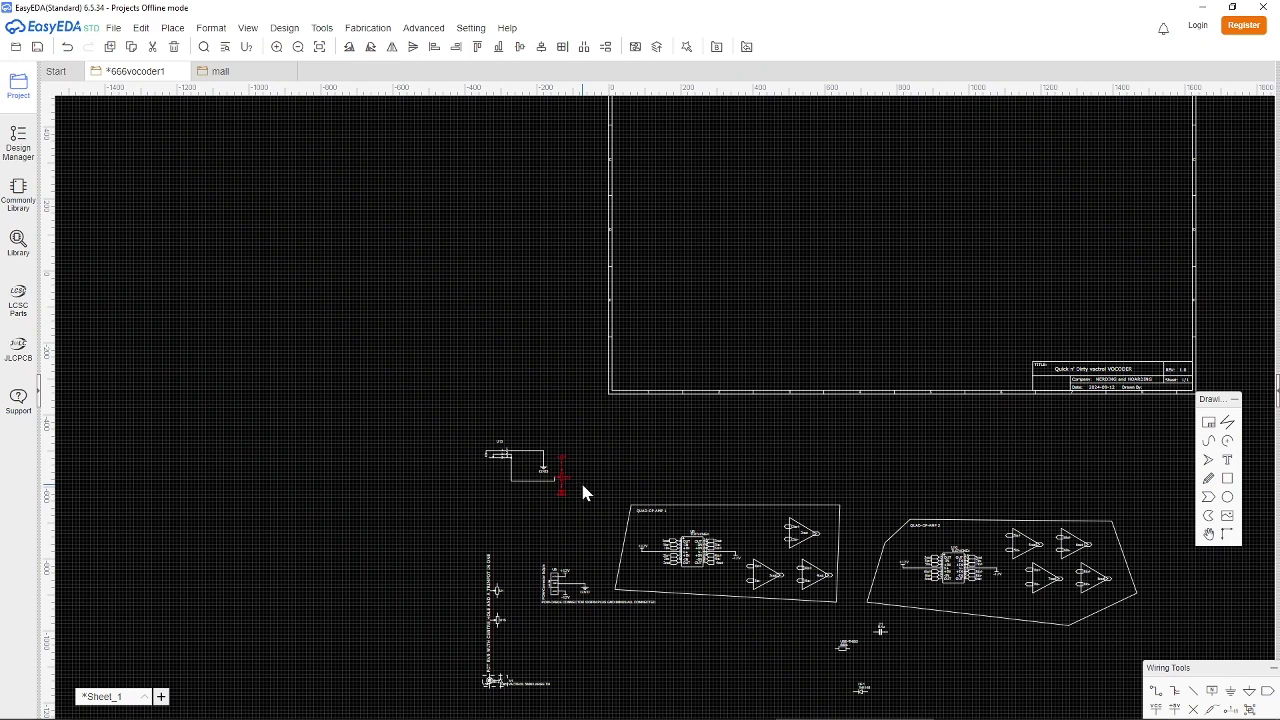
{"action": "right_click_drag", "start_coordinate": [680, 289], "coordinate": [716, 440]}
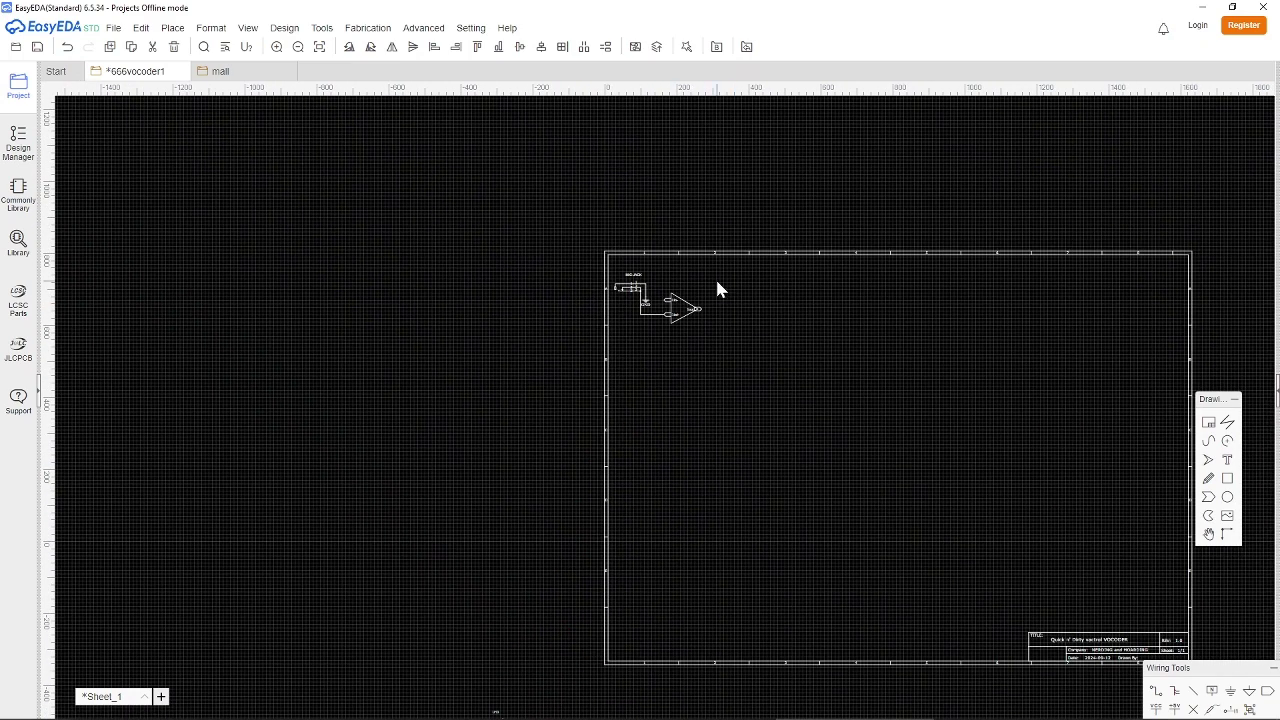
{"action": "scroll", "coordinate": [718, 296], "scroll_direction": "up", "scroll_amount": 2}
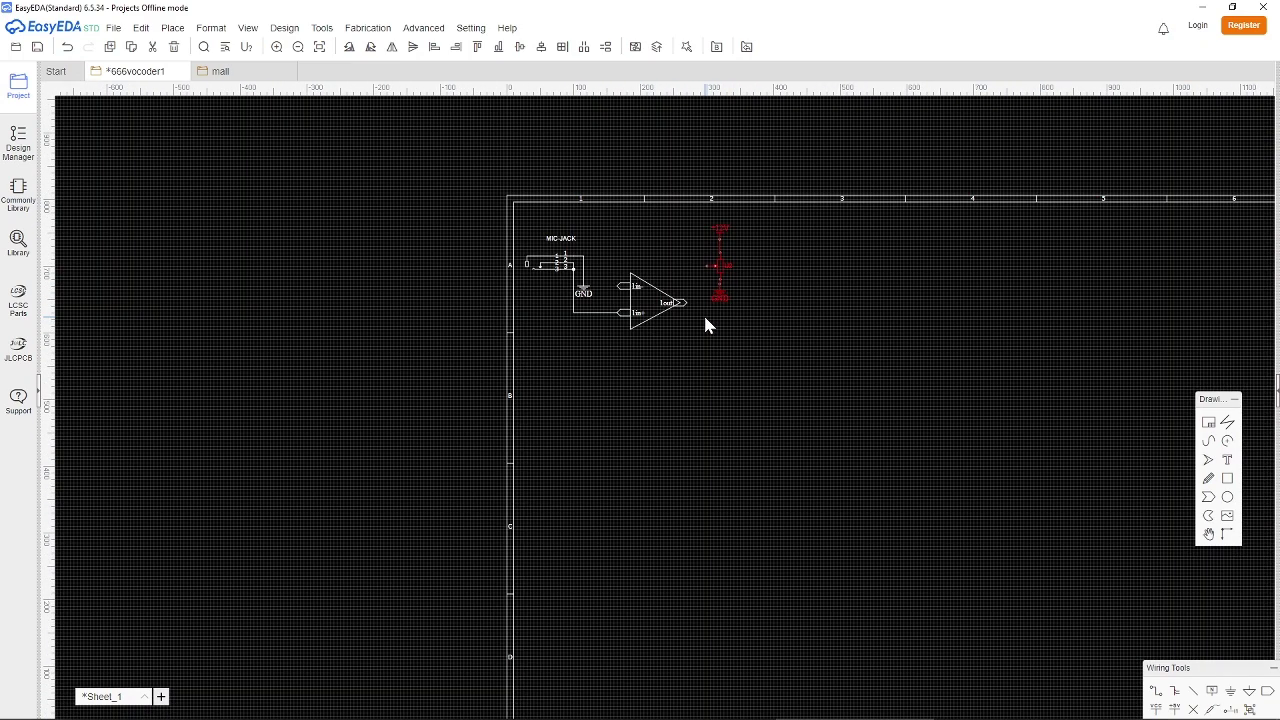
Delete the copied potentiometer's GND symbol, +12V symbol and leftover wire stubs, and rotate the potentiometer to lie horizontally.
{"action": "scroll", "coordinate": [705, 324], "scroll_direction": "up", "scroll_amount": 2}
{"action": "left_click", "coordinate": [733, 278]}
{"action": "key", "text": "Delete"}
{"action": "left_click", "coordinate": [743, 137]}
{"action": "key", "text": "Delete"}
{"action": "left_click", "coordinate": [734, 150]}
{"action": "key", "text": "Delete"}
{"action": "left_click", "coordinate": [737, 223]}
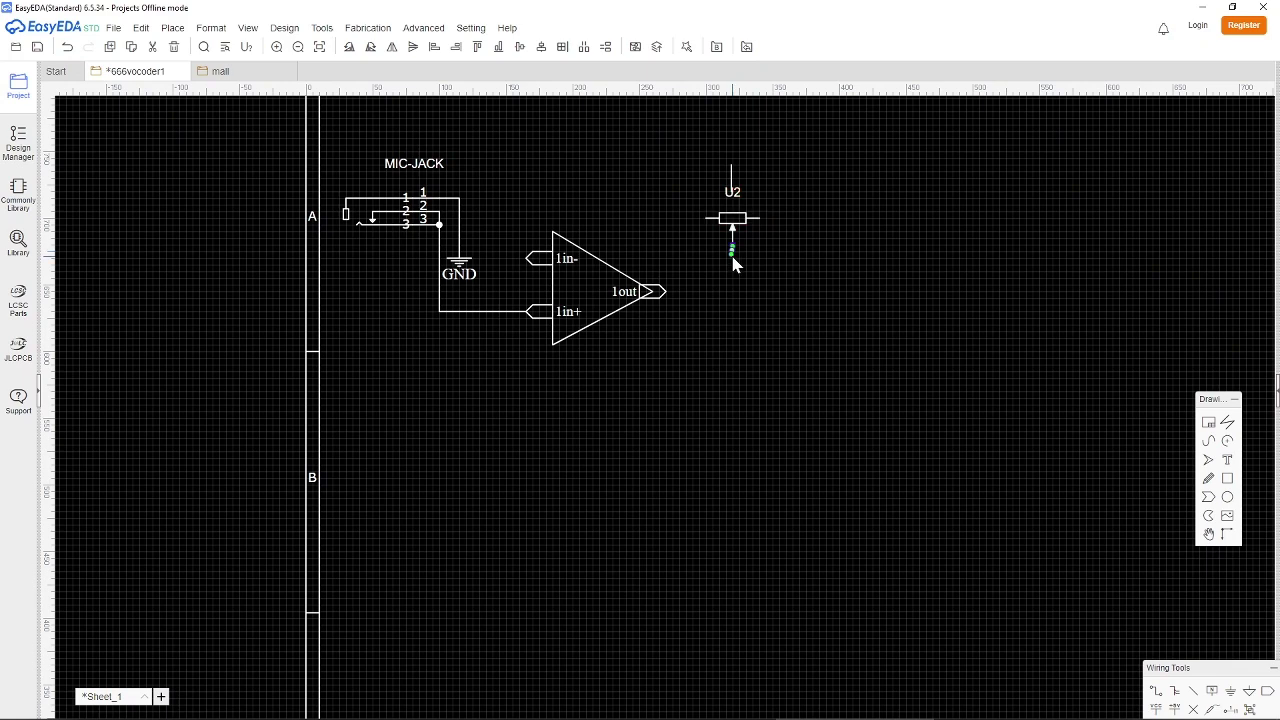
{"action": "left_click", "coordinate": [733, 186]}
{"action": "key", "text": "Delete"}
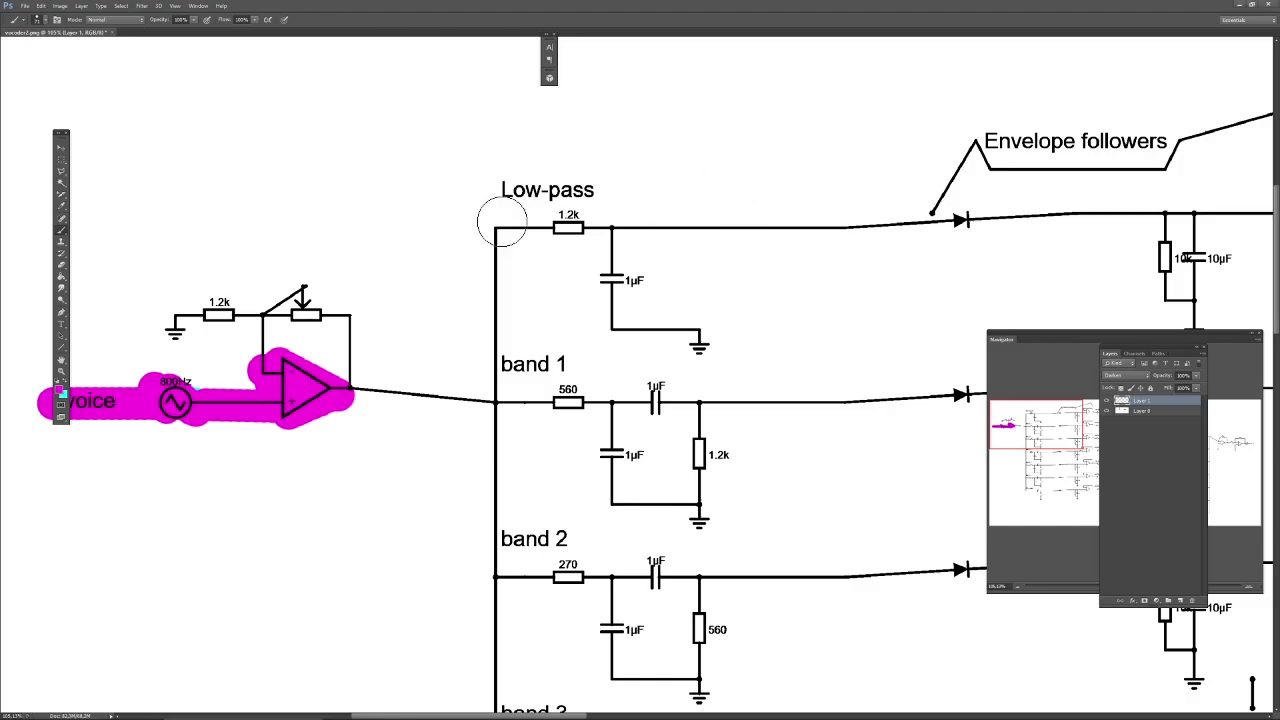
Check the Photoshop reference, and copy the spare 680k resistor below the quad op-amp blocks in EasyEDA.
{"action": "scroll", "coordinate": [309, 318], "scroll_direction": "up", "scroll_amount": 2, "text": "alt"}
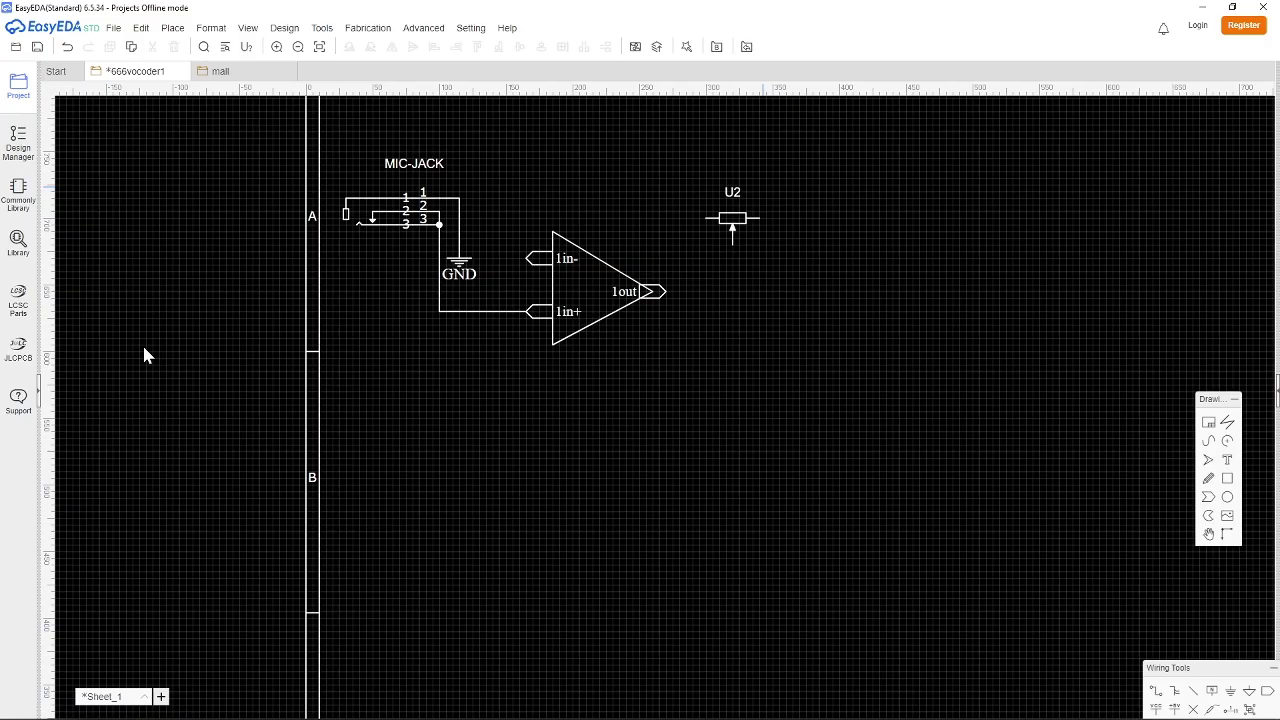
{"action": "scroll", "coordinate": [723, 367], "scroll_direction": "down", "scroll_amount": 3}
{"action": "scroll", "coordinate": [736, 593], "scroll_direction": "down", "scroll_amount": 4}
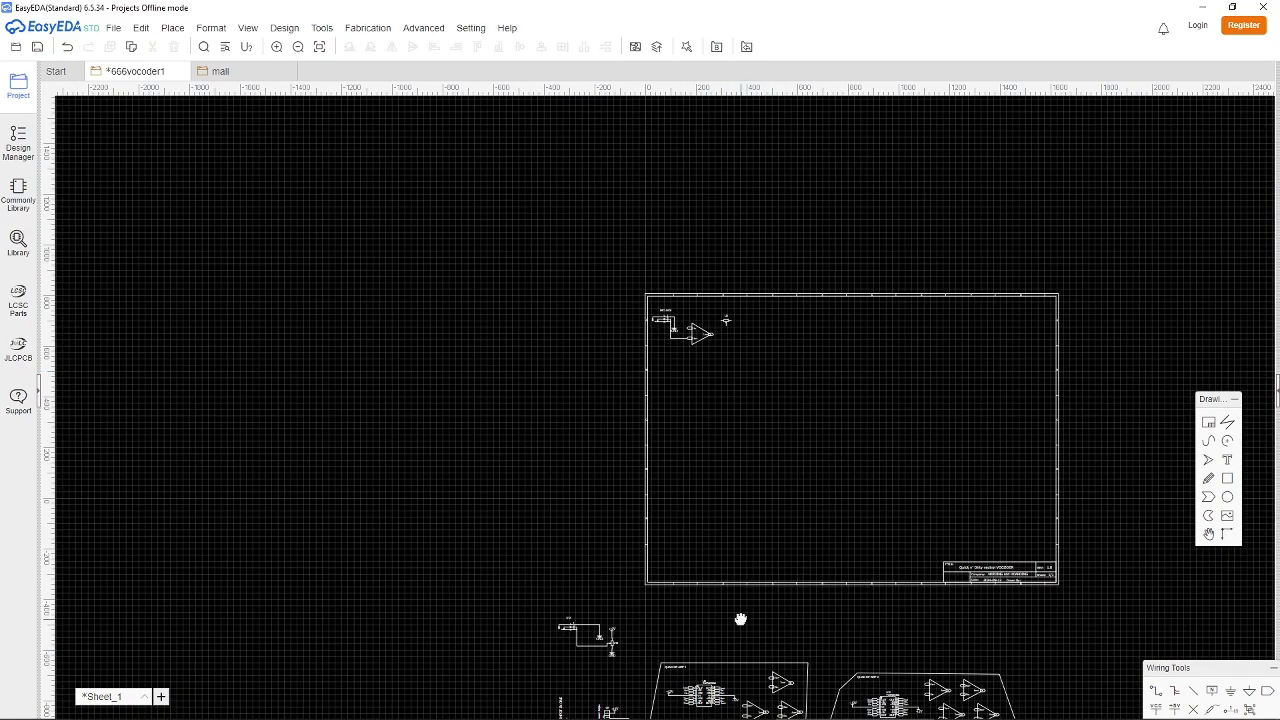
{"action": "right_click_drag", "start_coordinate": [740, 626], "coordinate": [766, 457]}
{"action": "scroll", "coordinate": [766, 457], "scroll_direction": "up", "scroll_amount": 2}
{"action": "scroll", "coordinate": [876, 549], "scroll_direction": "up", "scroll_amount": 2}
{"action": "left_click", "coordinate": [692, 457]}
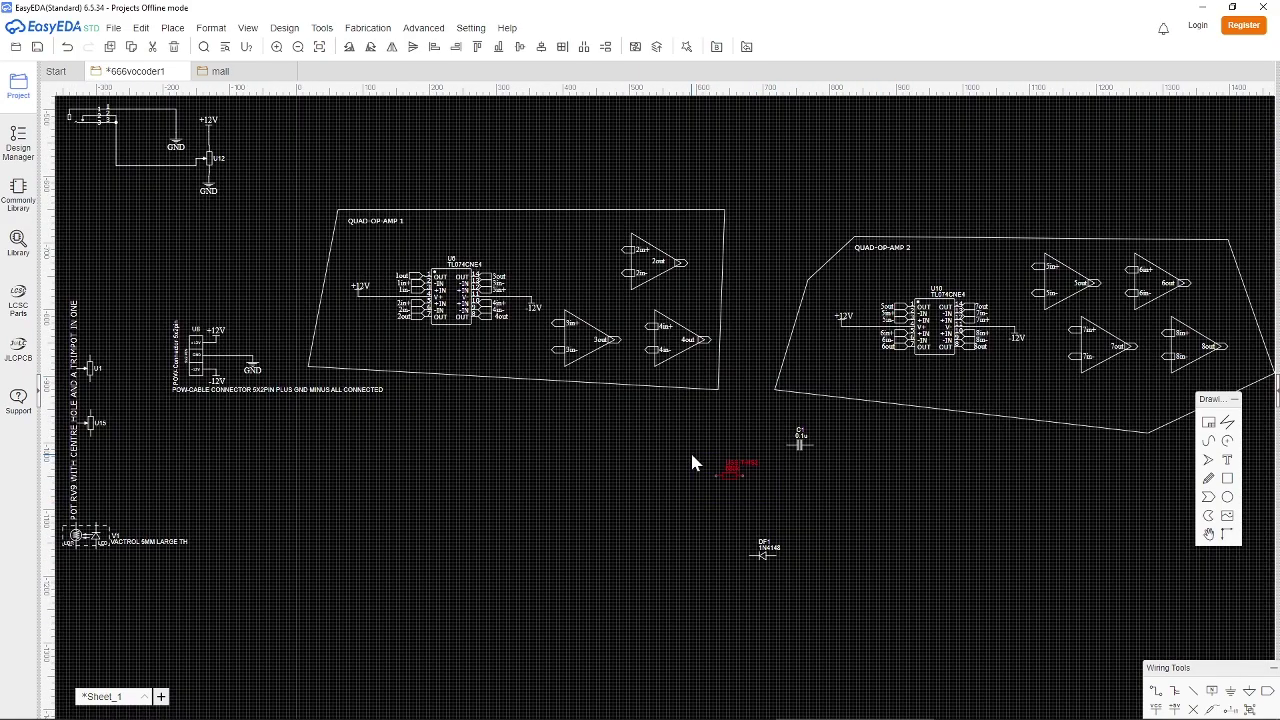
Paste the 680k resistor into the sheet, above and between the MIC-JACK and the op-amp.
{"action": "scroll", "coordinate": [654, 249], "scroll_direction": "up", "scroll_amount": 5}
{"action": "scroll", "coordinate": [700, 243], "scroll_direction": "up", "scroll_amount": 3}
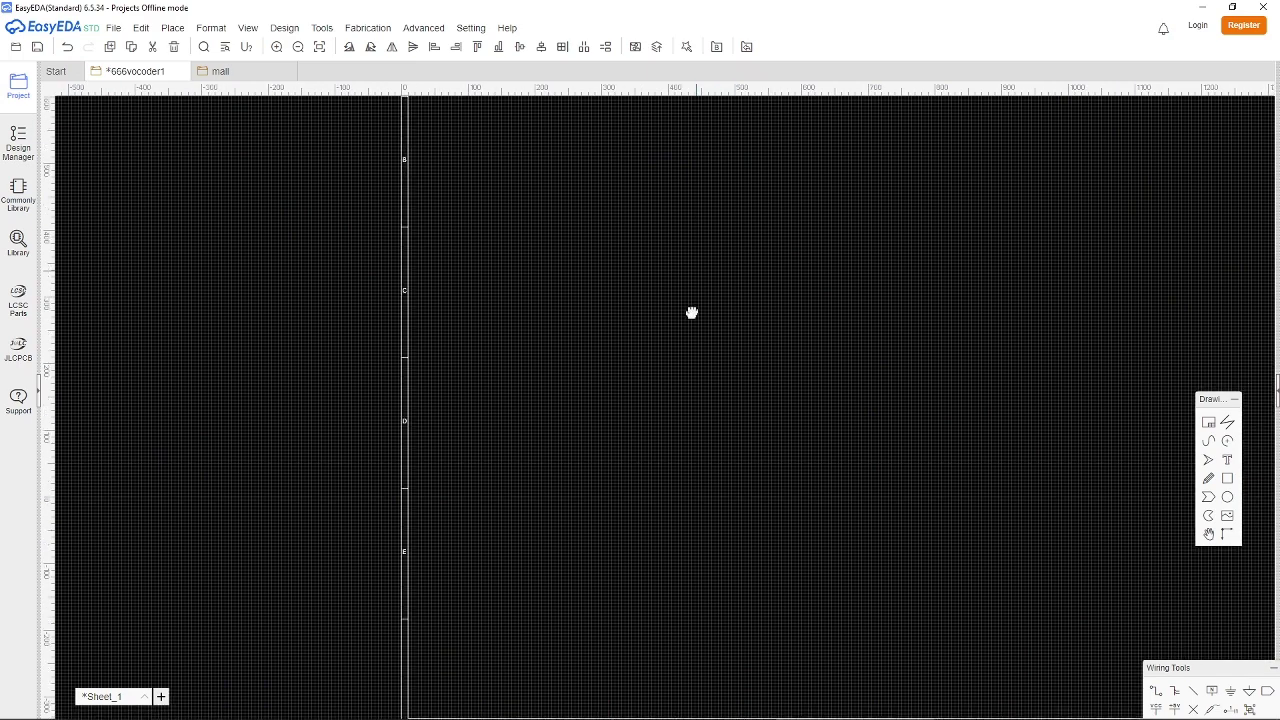
{"action": "right_click_drag", "start_coordinate": [694, 251], "coordinate": [737, 523]}
{"action": "scroll", "coordinate": [556, 294], "scroll_direction": "up", "scroll_amount": 3}
{"action": "key", "text": "ctrl+v"}
{"action": "left_click", "coordinate": [484, 294]}
Move potentiometer U2 in line with the pasted resistor and rotate it 180° so its wiper points up.
{"action": "left_click_drag", "start_coordinate": [929, 384], "coordinate": [676, 272]}
{"action": "key", "text": "space"}
{"action": "key", "text": "space"}
Rename the pasted USE-THIS1 resistor as R1 and set its value to 1k.
{"action": "double_click", "coordinate": [544, 232]}
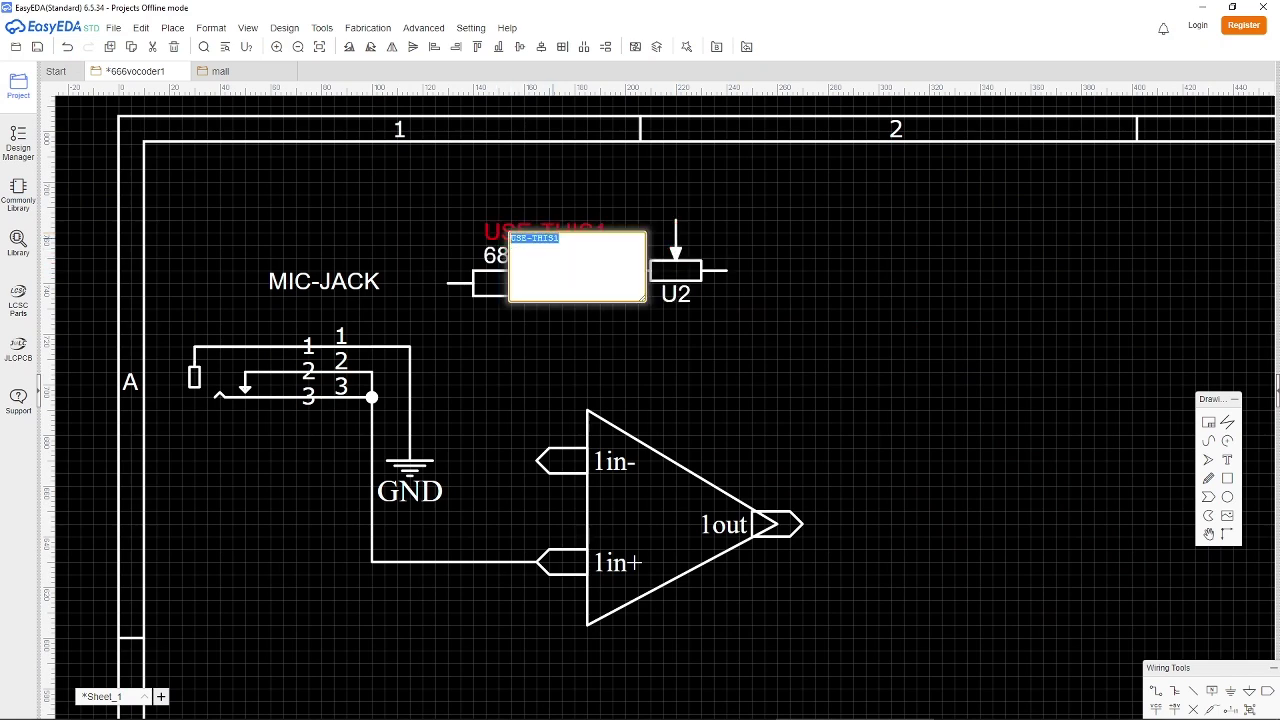
{"action": "type", "text": "R1"}
{"action": "double_click", "coordinate": [500, 256]}
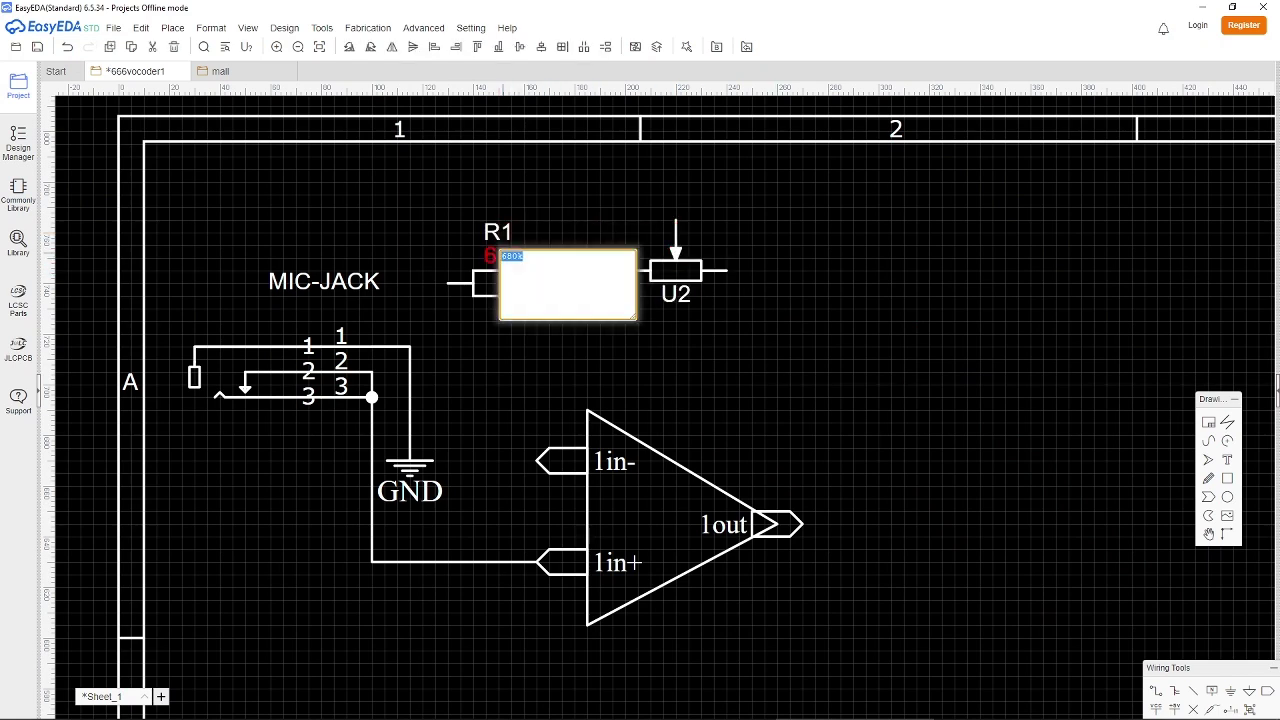
{"action": "type", "text": "1k"}
{"action": "left_click", "coordinate": [668, 377]}
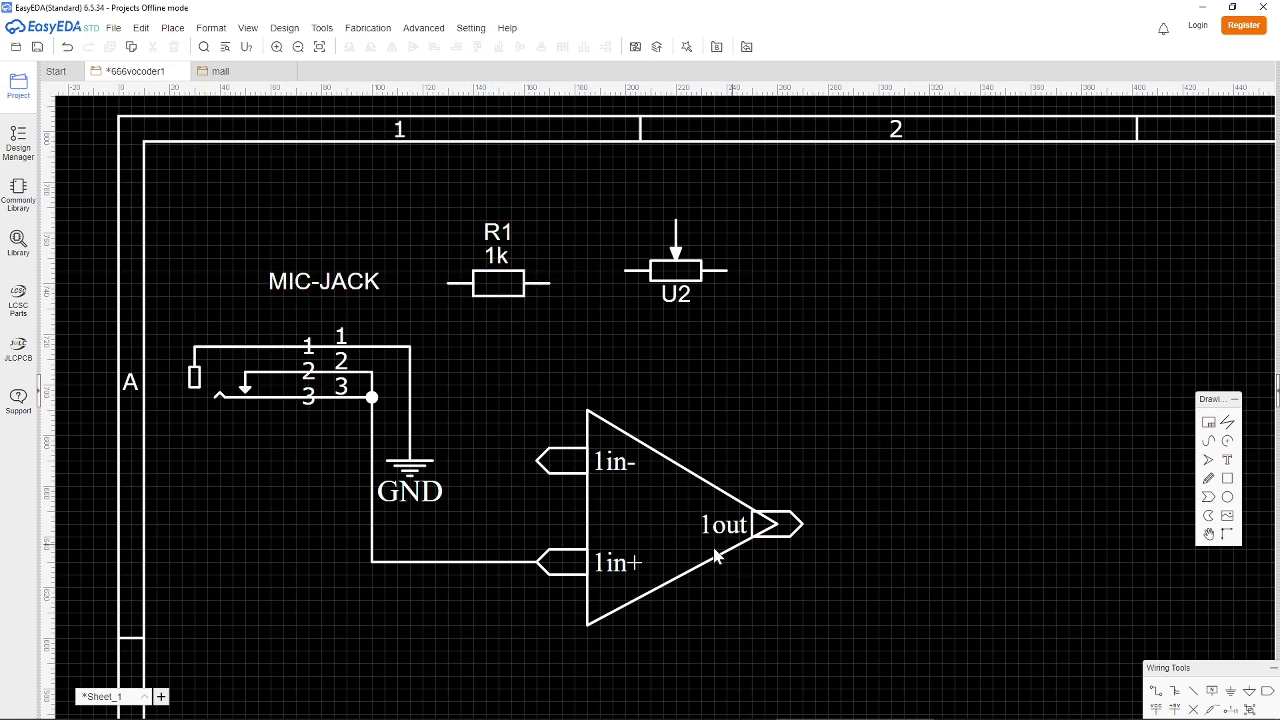
Attach a copy of the GND symbol to R1's left end, and align R1 with potentiometer U2.
{"action": "left_click", "coordinate": [211, 28]}
{"action": "mouse_move", "coordinate": [286, 30]}
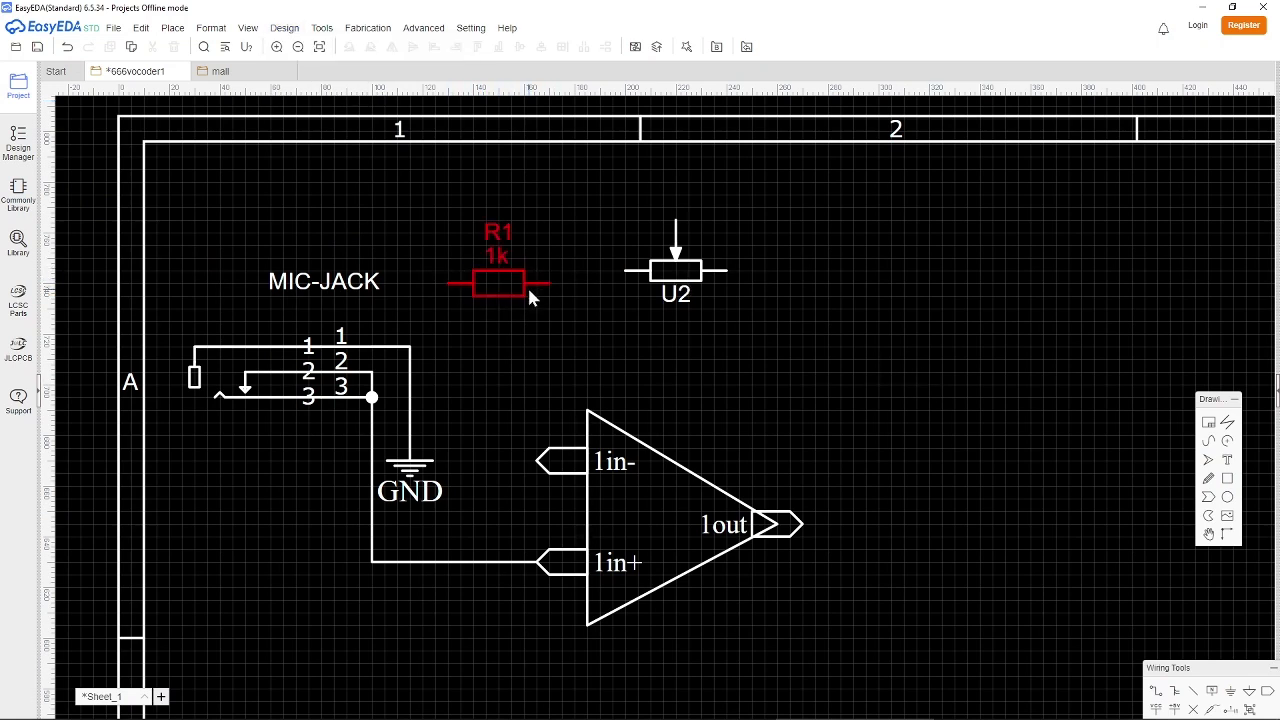
{"action": "left_click_drag", "start_coordinate": [518, 290], "coordinate": [504, 287]}
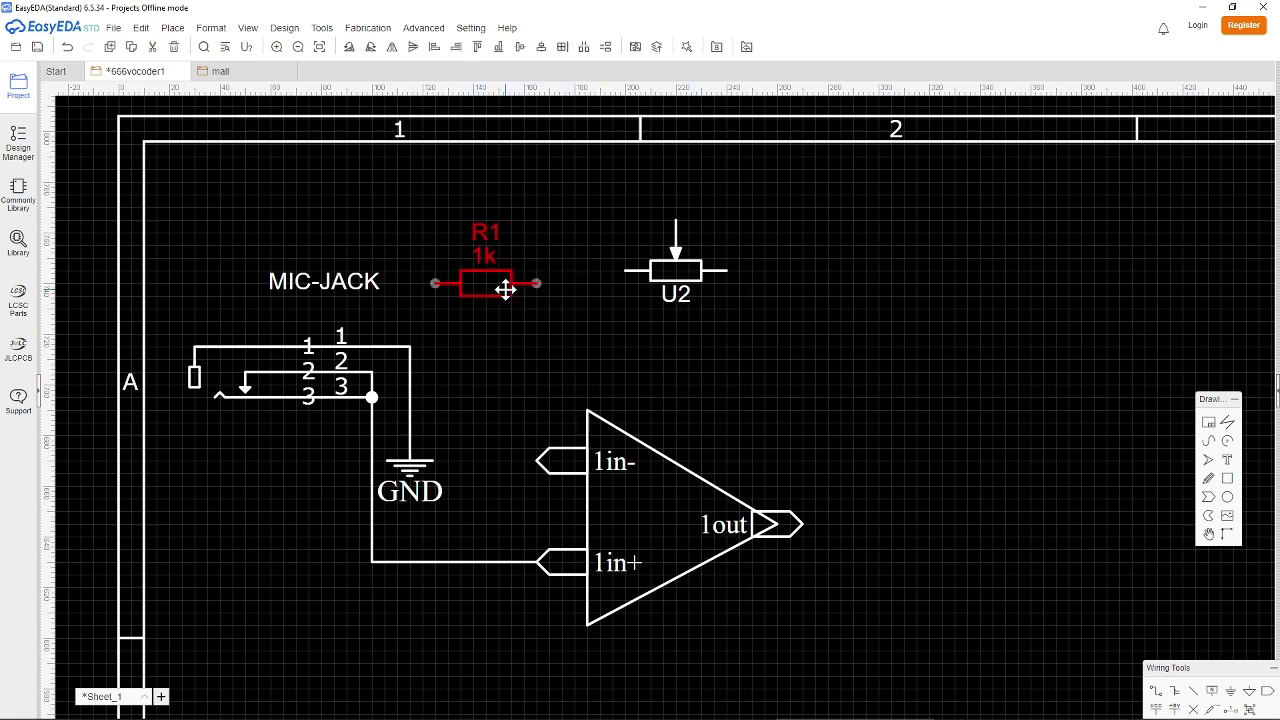
{"action": "left_click", "coordinate": [417, 458]}
{"action": "key", "text": "ctrl+c"}
{"action": "key", "text": "ctrl+v"}
{"action": "left_click", "coordinate": [432, 281]}
{"action": "mouse_move", "coordinate": [475, 285]}
{"action": "left_mouse_down"}
{"action": "mouse_move", "coordinate": [488, 272]}
{"action": "mouse_move", "coordinate": [462, 288]}
{"action": "left_mouse_up"}
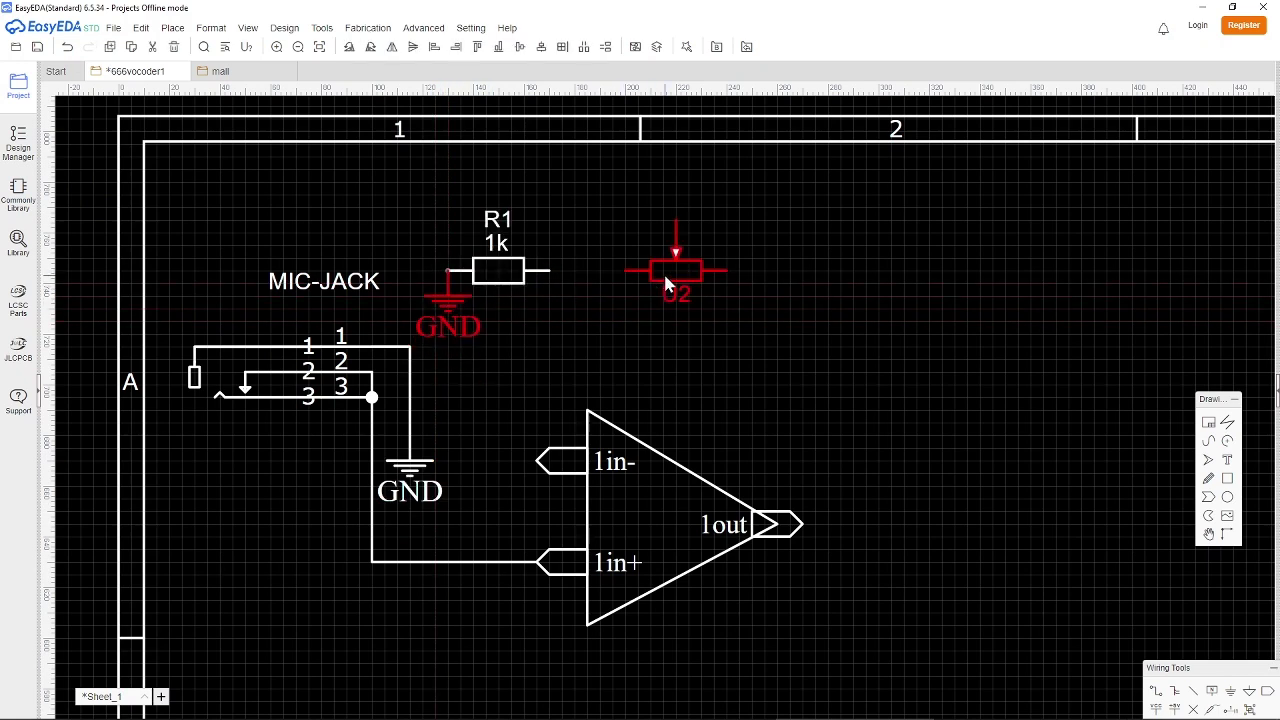
Wire R1's free end to the op-amp's 1in- input and to potentiometer U2's near end and wiper, checking the Photoshop reference.
{"action": "left_click", "coordinate": [580, 322]}
{"action": "left_click", "coordinate": [549, 271]}
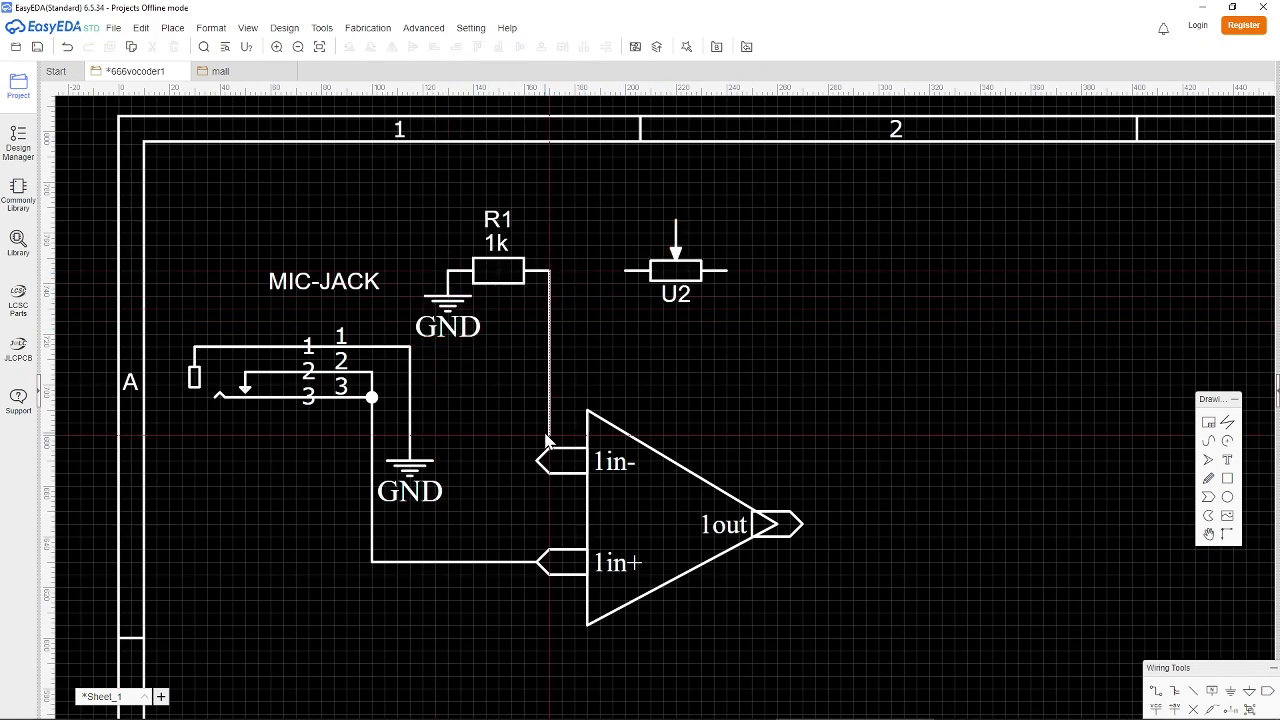
{"action": "left_click", "coordinate": [549, 461]}
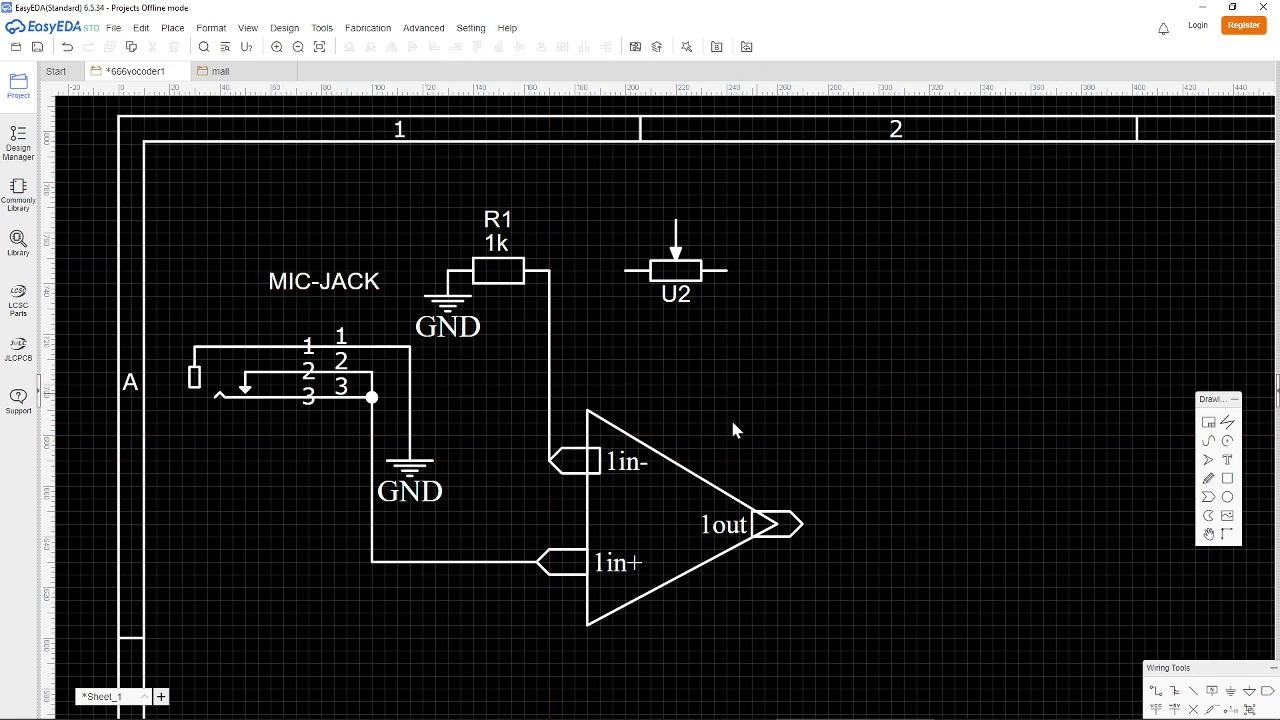
{"action": "left_click", "coordinate": [549, 271]}
{"action": "left_click", "coordinate": [626, 271]}
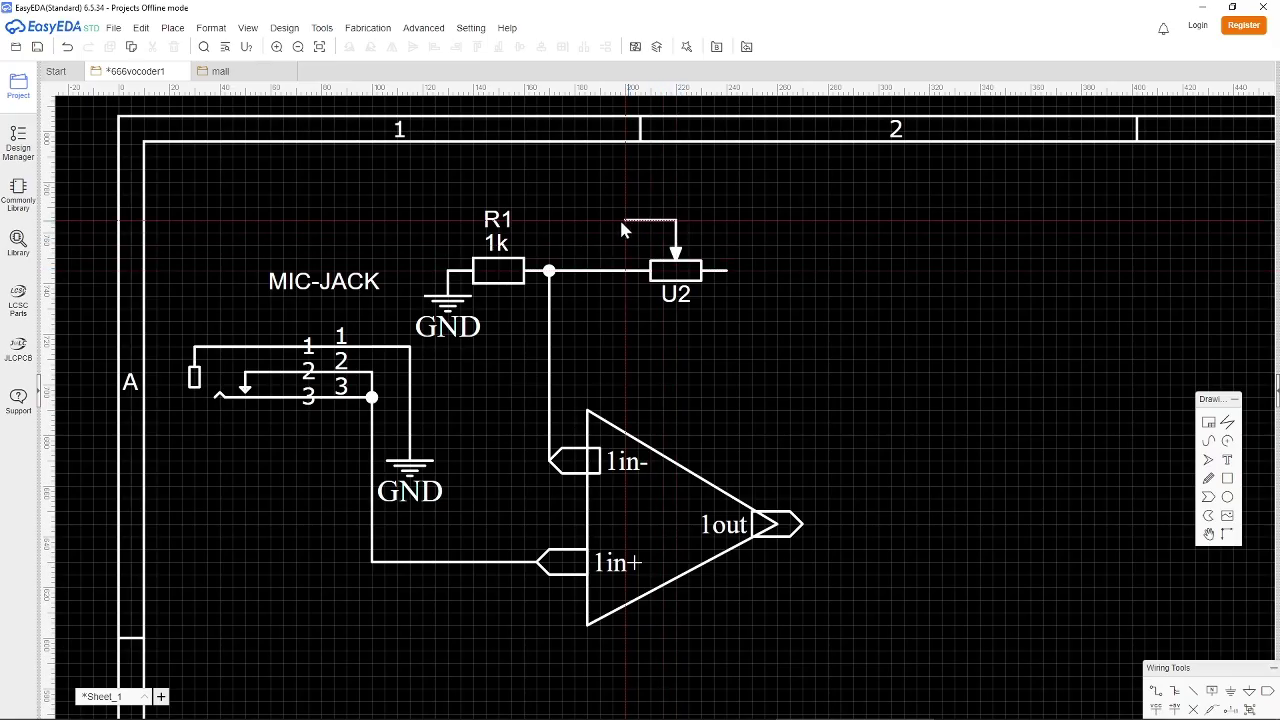
{"action": "left_click", "coordinate": [549, 271]}
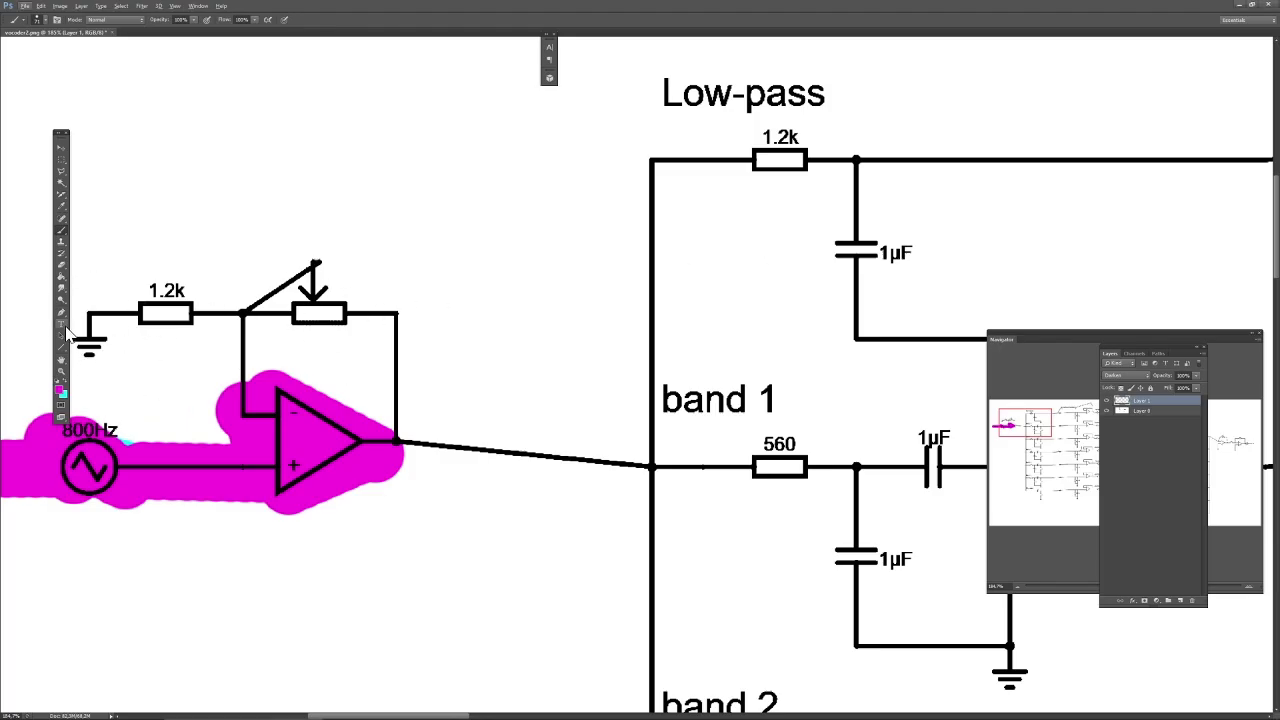
{"action": "key", "text": "alt+Tab"}
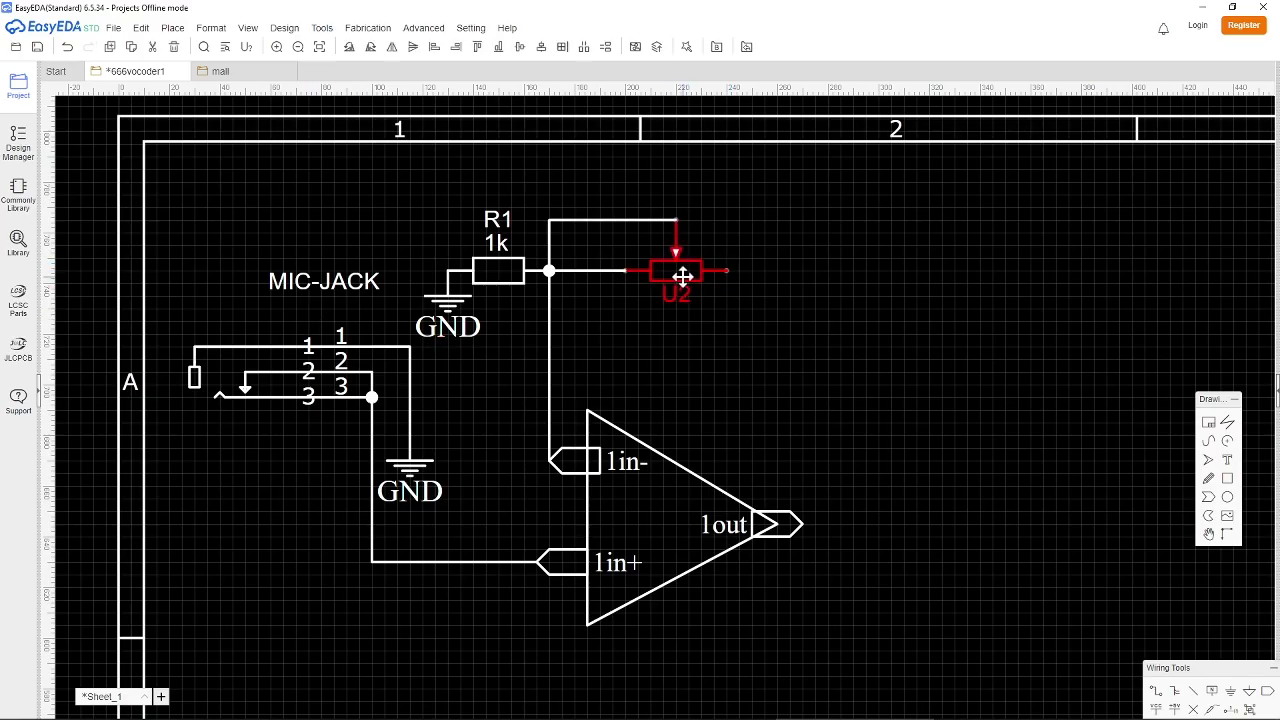
Set potentiometer U2's component name to 25K and display it on the schematic.
{"action": "double_click", "coordinate": [686, 285]}
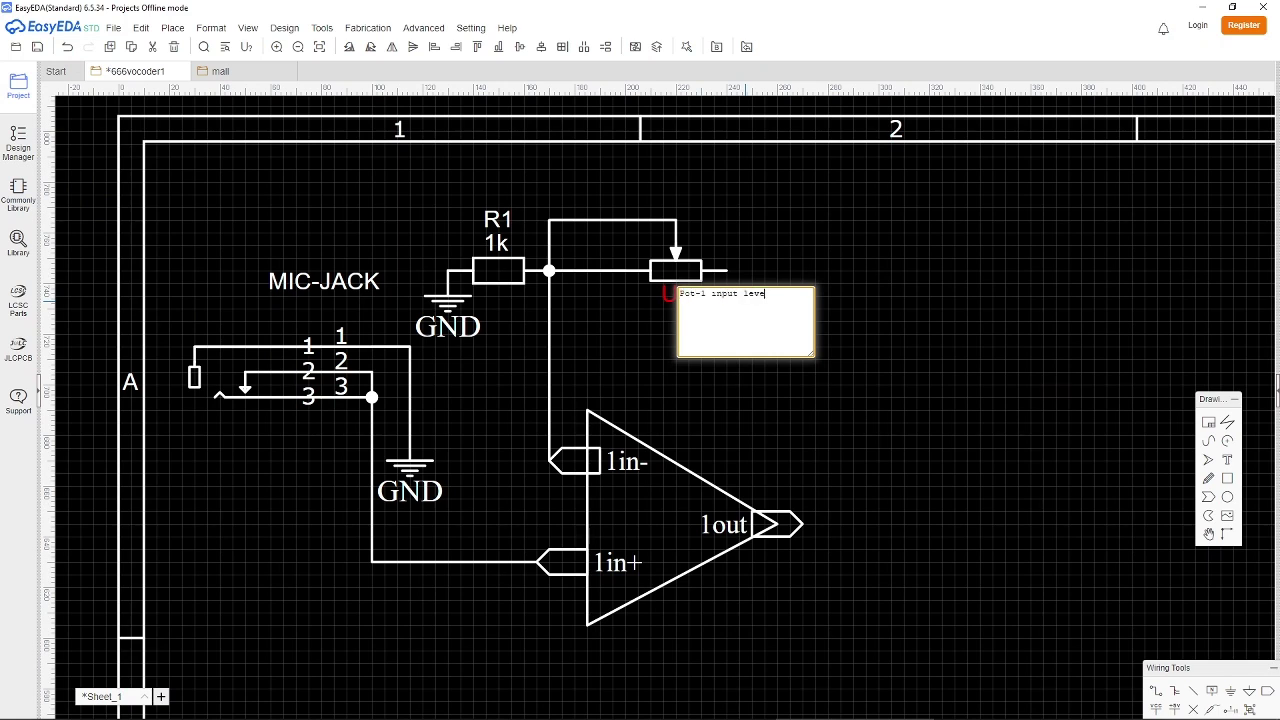
{"action": "left_click", "coordinate": [808, 450]}
{"action": "left_click", "coordinate": [686, 284]}
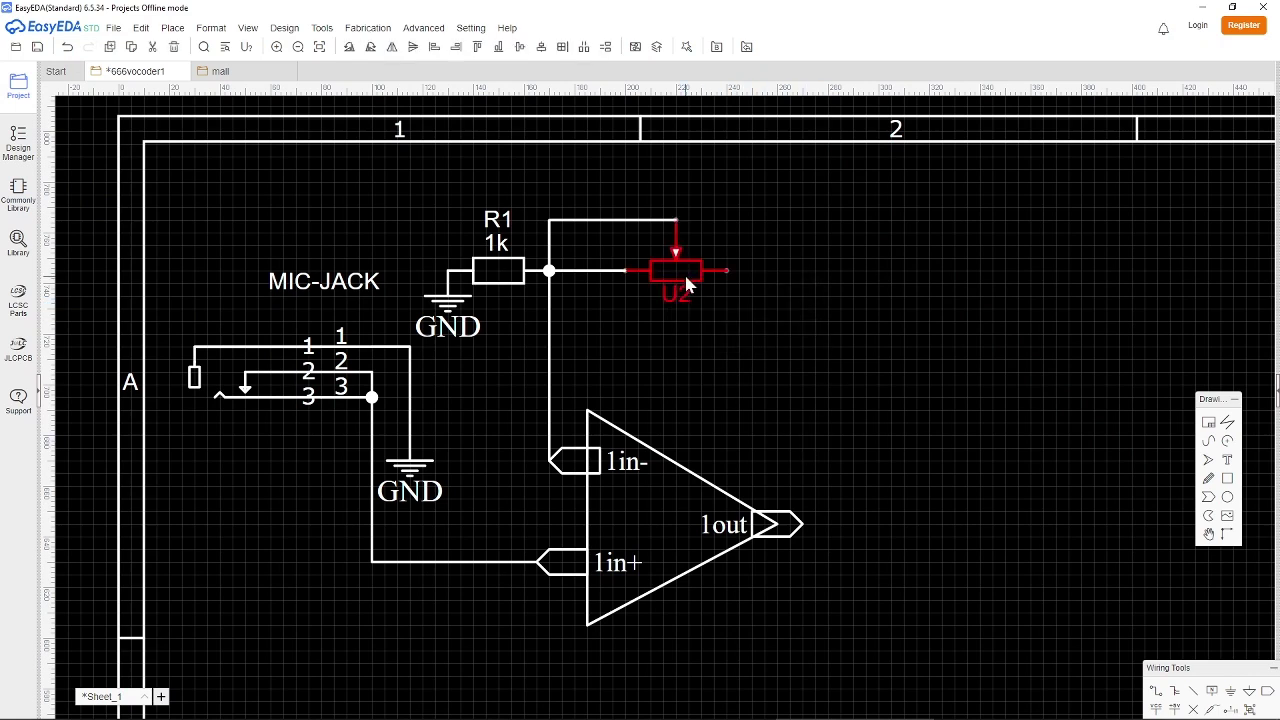
{"action": "right_click", "coordinate": [687, 267]}
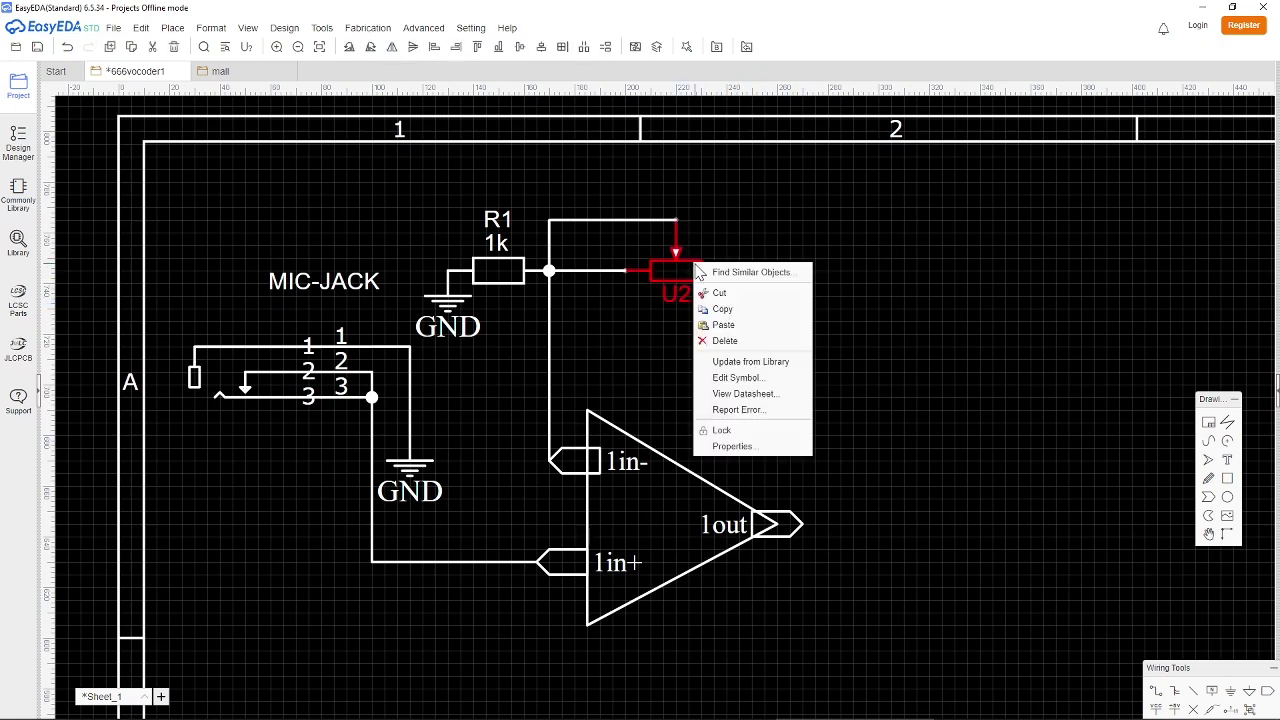
{"action": "left_click", "coordinate": [765, 446]}
{"action": "left_click", "coordinate": [672, 287]}
{"action": "left_click", "coordinate": [668, 298]}
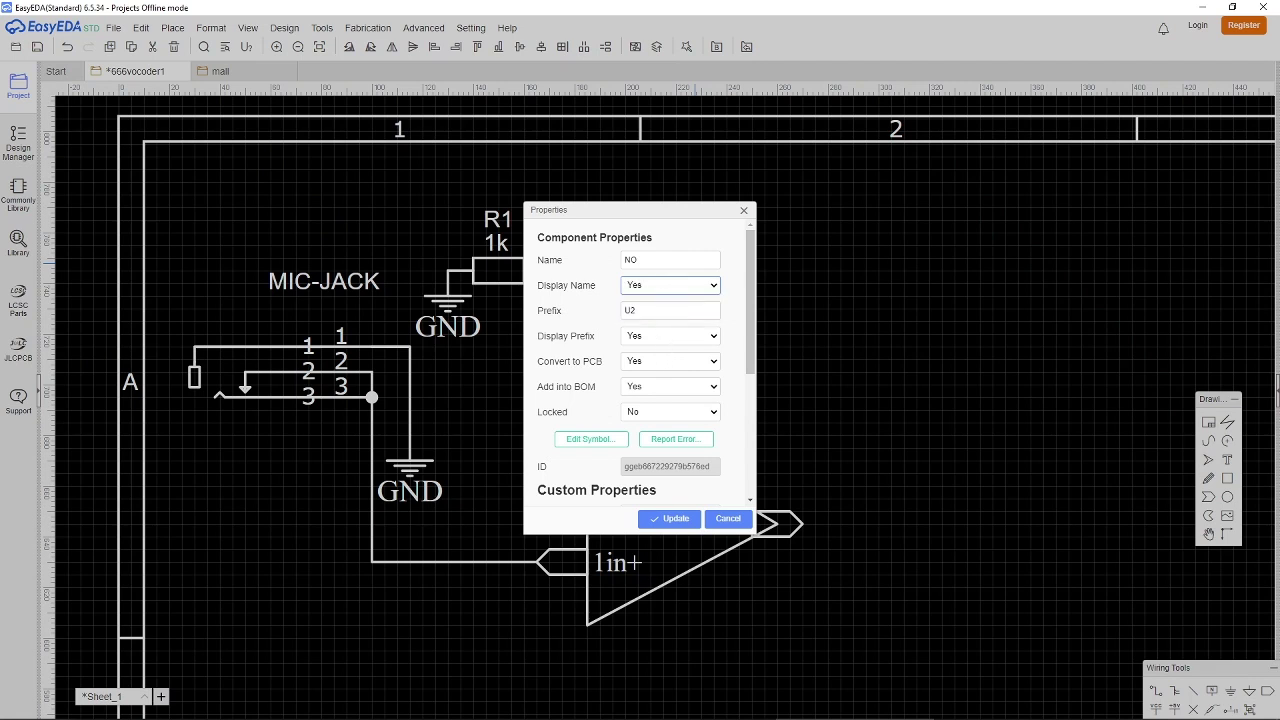
{"action": "key", "text": "shift+Tab"}
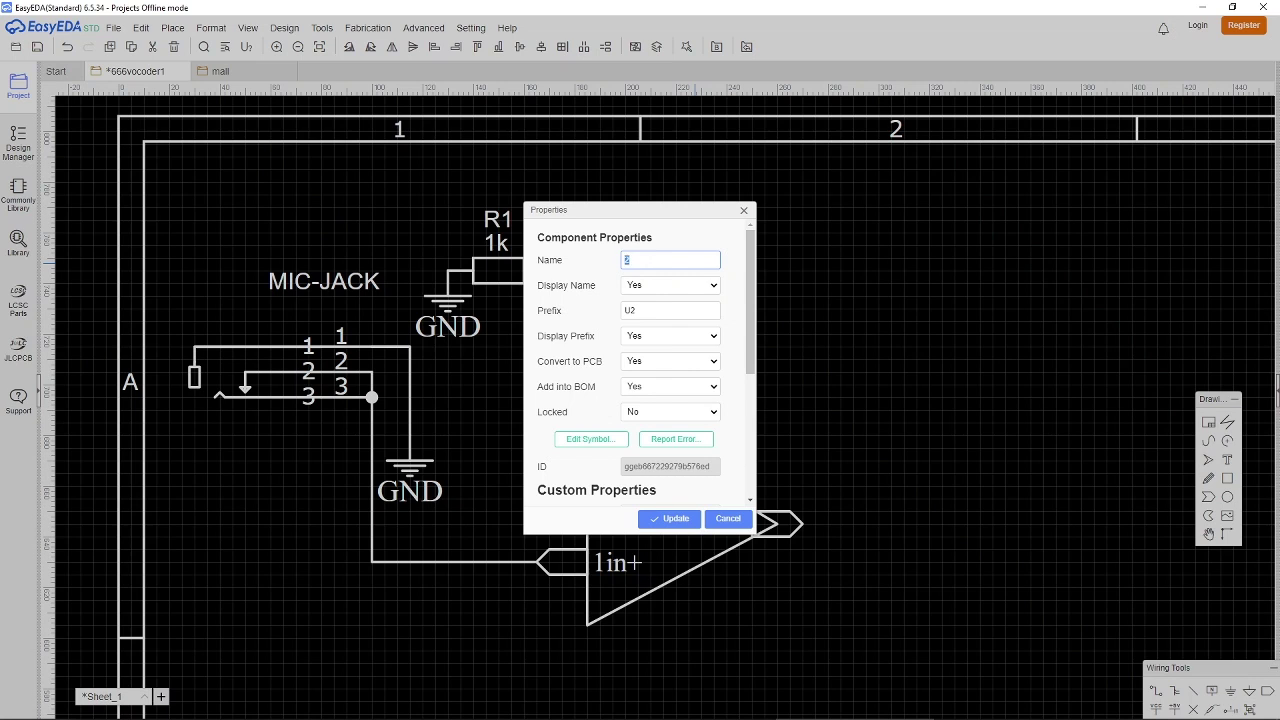
{"action": "type", "text": "25K"}
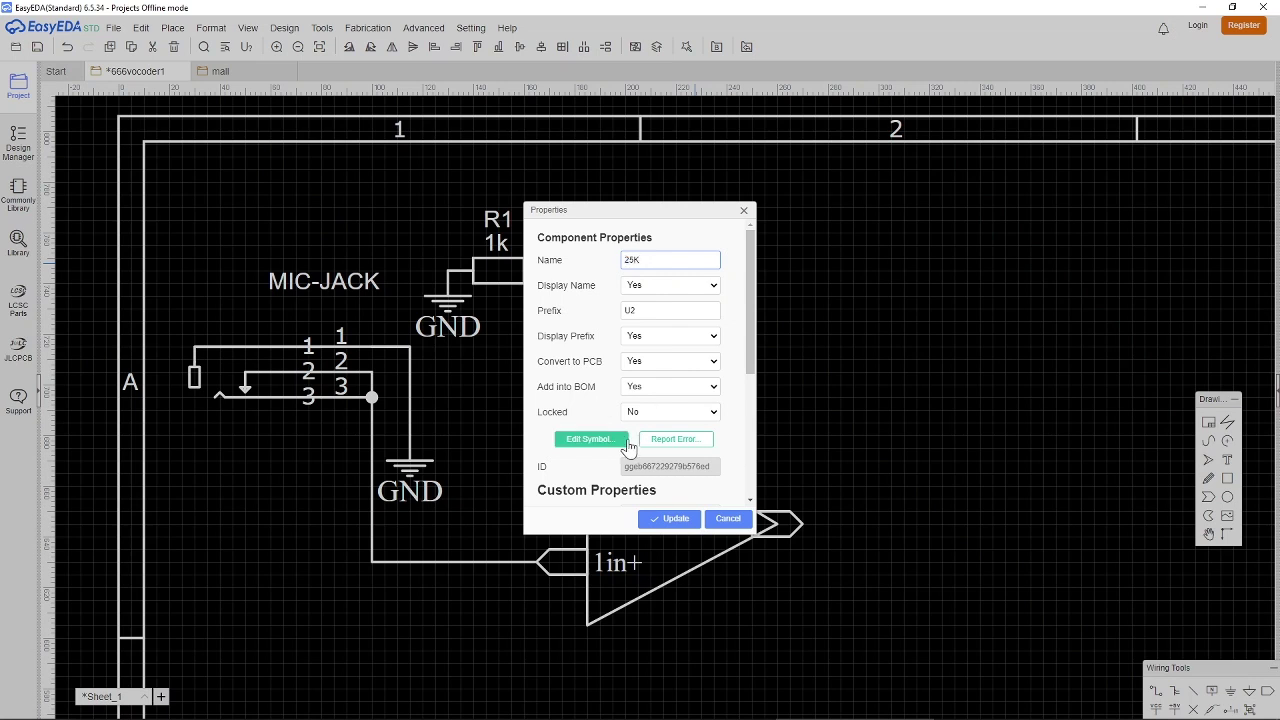
{"action": "left_click", "coordinate": [680, 519]}
Rename the potentiometer's U2 designator as Pot-in-lev.
{"action": "left_click", "coordinate": [727, 326]}
{"action": "double_click", "coordinate": [676, 294]}
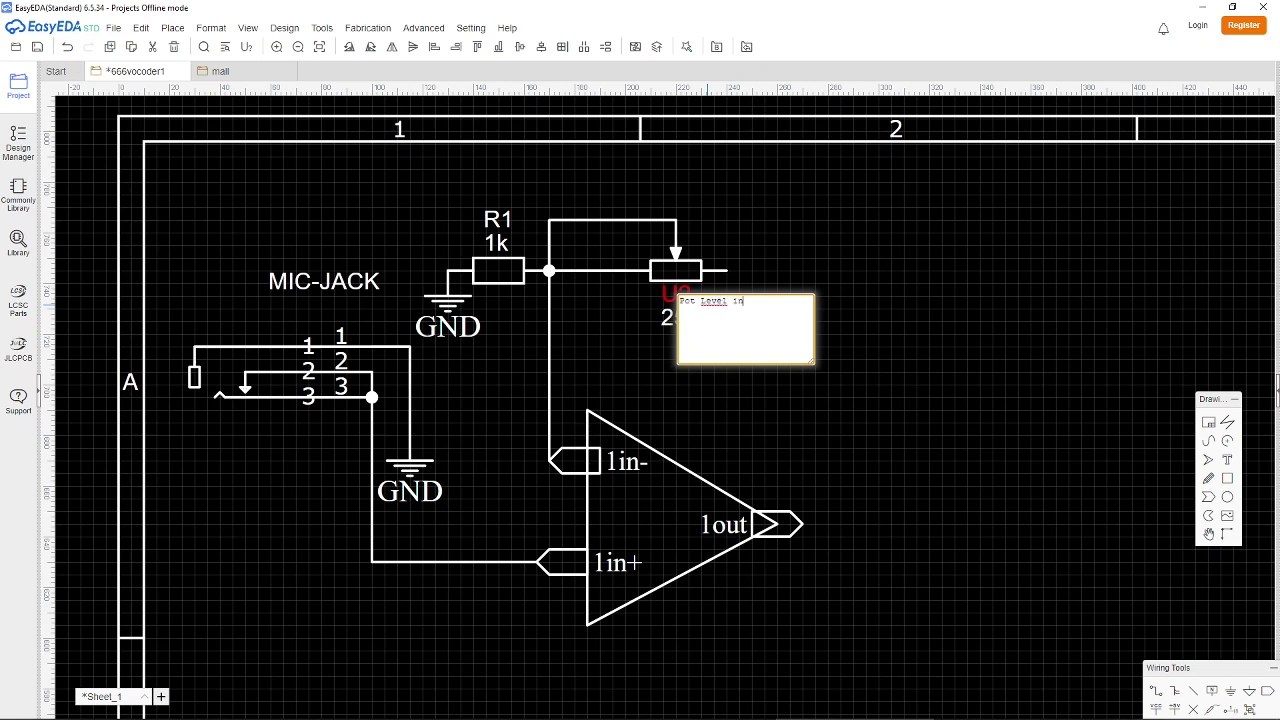
{"action": "key", "text": "Escape"}
{"action": "double_click", "coordinate": [688, 298]}
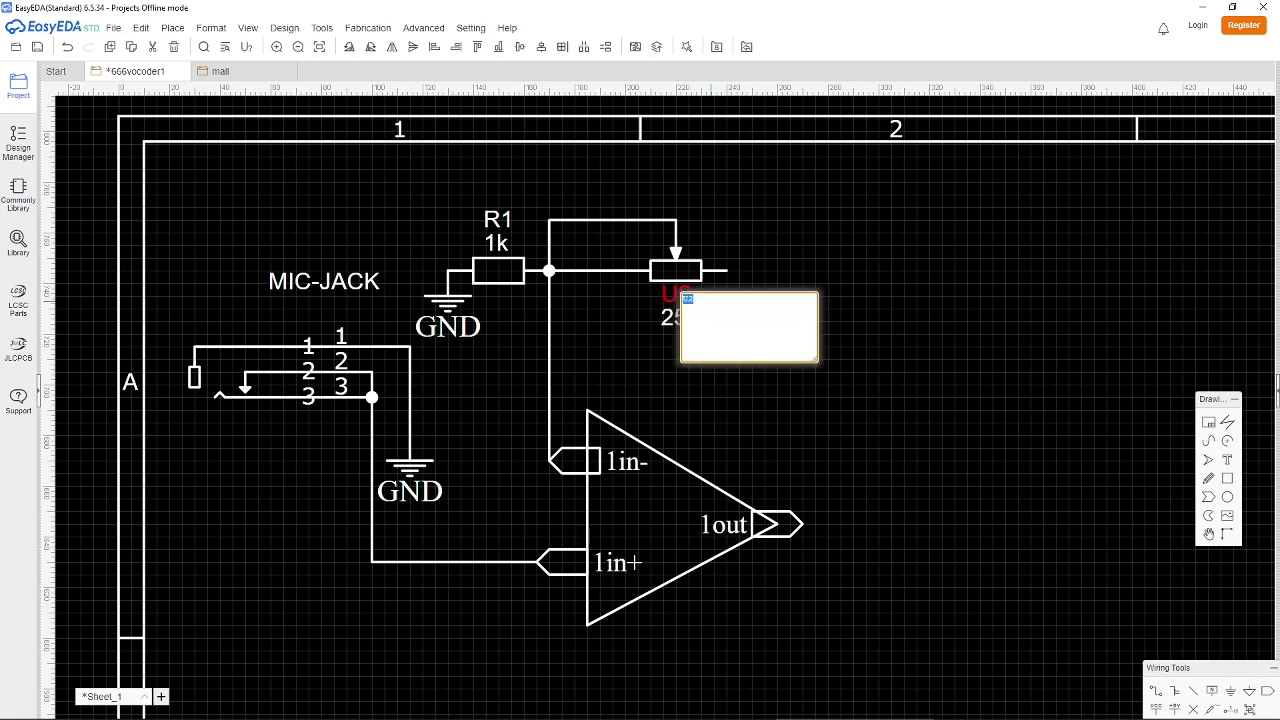
{"action": "type", "text": "Pot-in-lev"}
{"action": "key", "text": "Return"}
Move the 25K and 1k values inside their component bodies, and lower the R1 label to just above its resistor.
{"action": "left_click_drag", "start_coordinate": [711, 299], "coordinate": [671, 279]}
{"action": "left_click_drag", "start_coordinate": [497, 243], "coordinate": [498, 271]}
{"action": "left_click_drag", "start_coordinate": [496, 214], "coordinate": [496, 240]}
{"action": "left_click", "coordinate": [780, 347]}
Wire the op-amp's 1out output to the potentiometer's free end, and draw an output wire running right from 1out.
{"action": "left_click", "coordinate": [802, 524]}
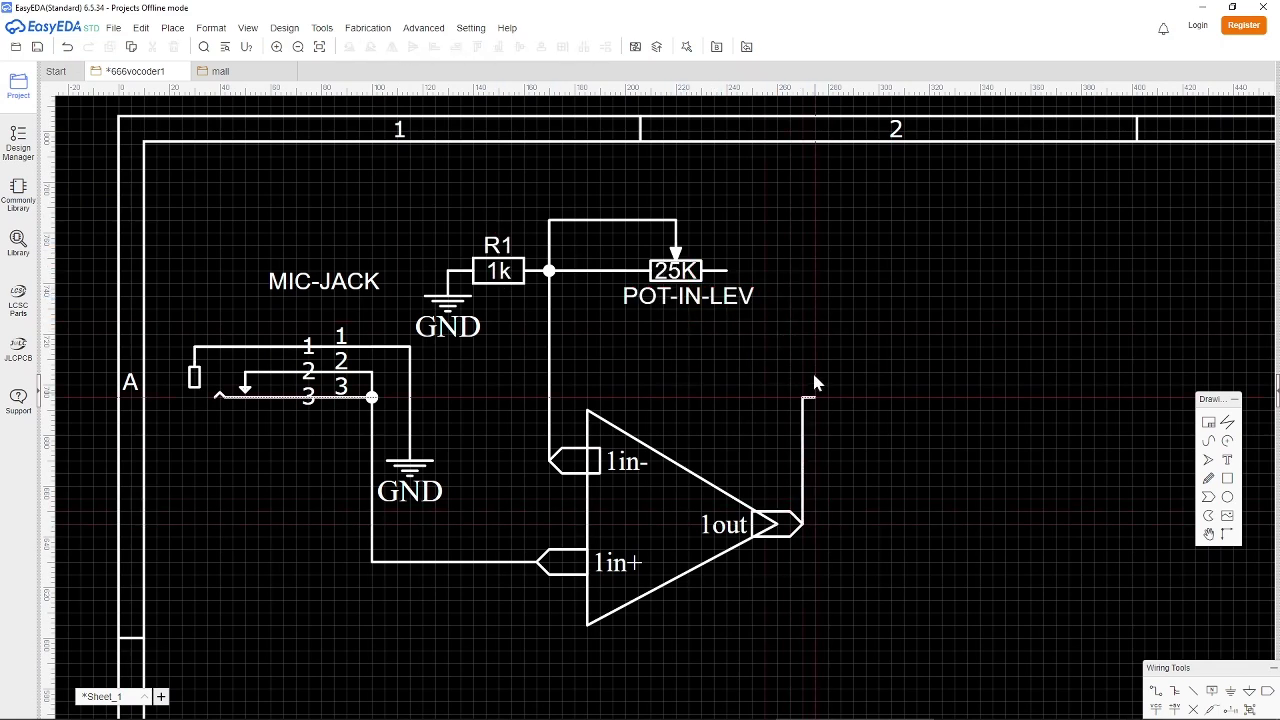
{"action": "left_click", "coordinate": [730, 271]}
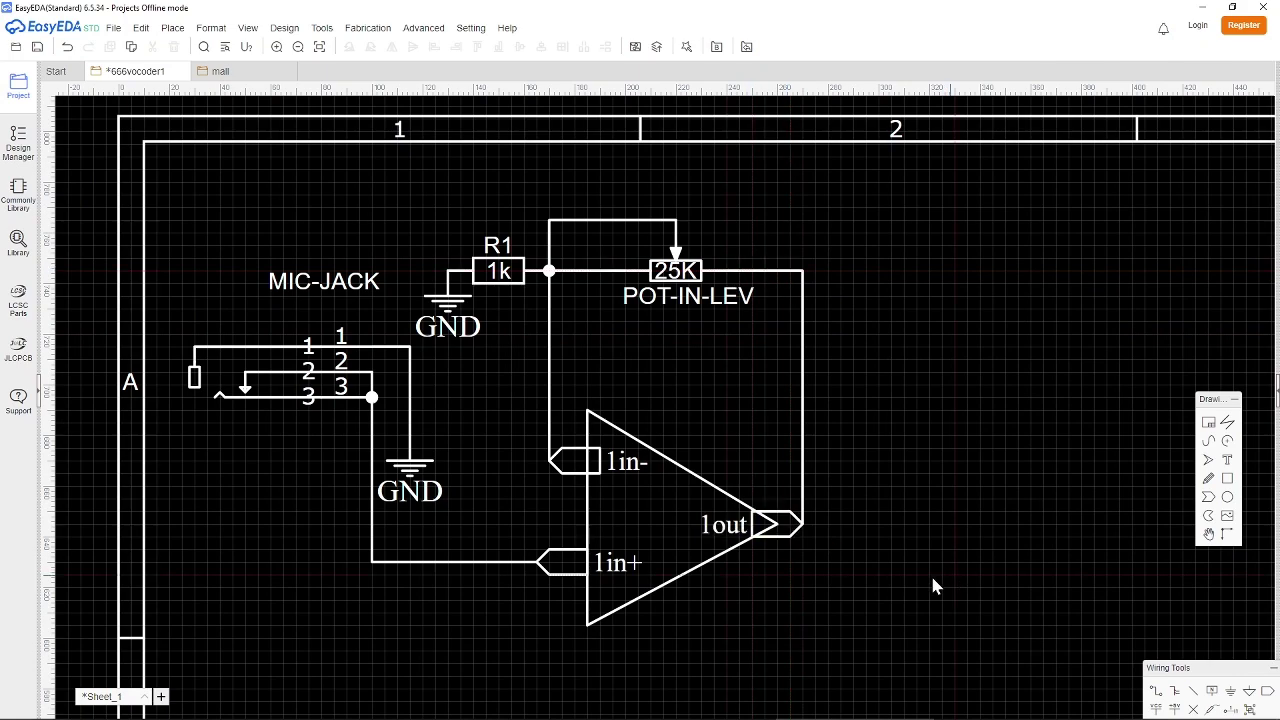
{"action": "left_click", "coordinate": [805, 520]}
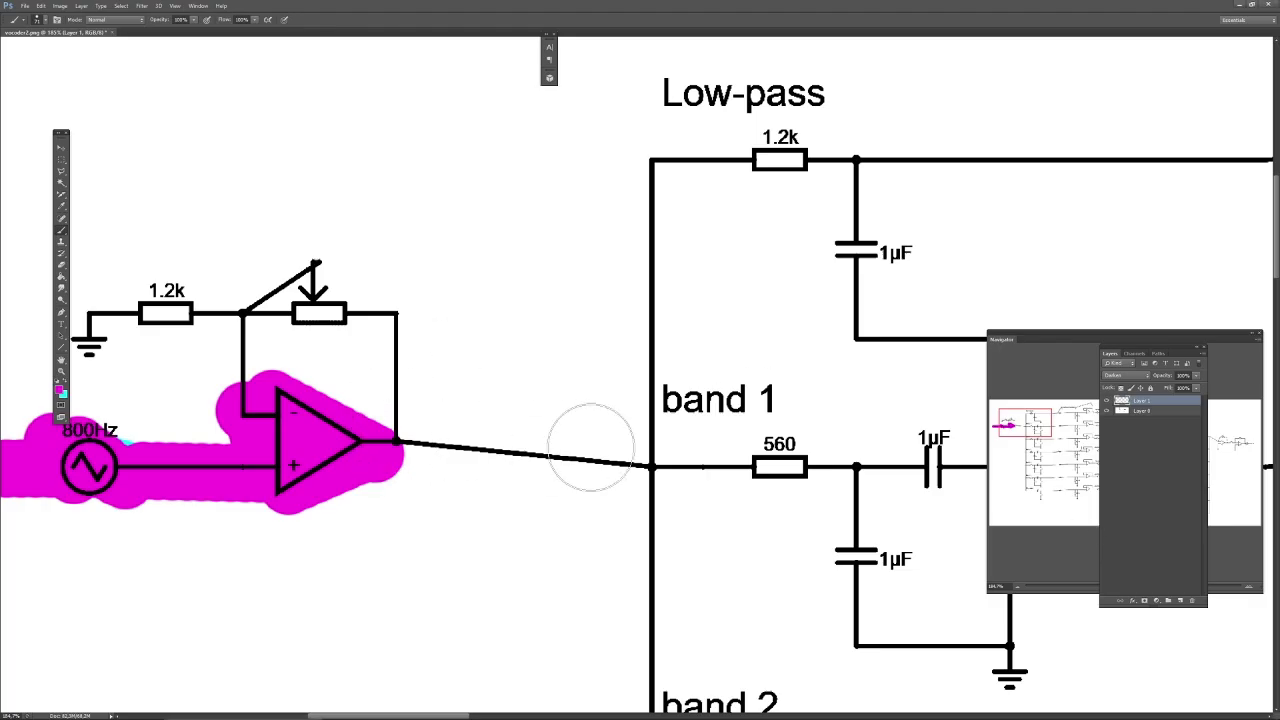
Mark the op-amp's output line, the 1.2k resistor and the potentiometer feedback loop in magenta on the Photoshop reference.
{"action": "left_click", "coordinate": [635, 462], "text": "shift"}
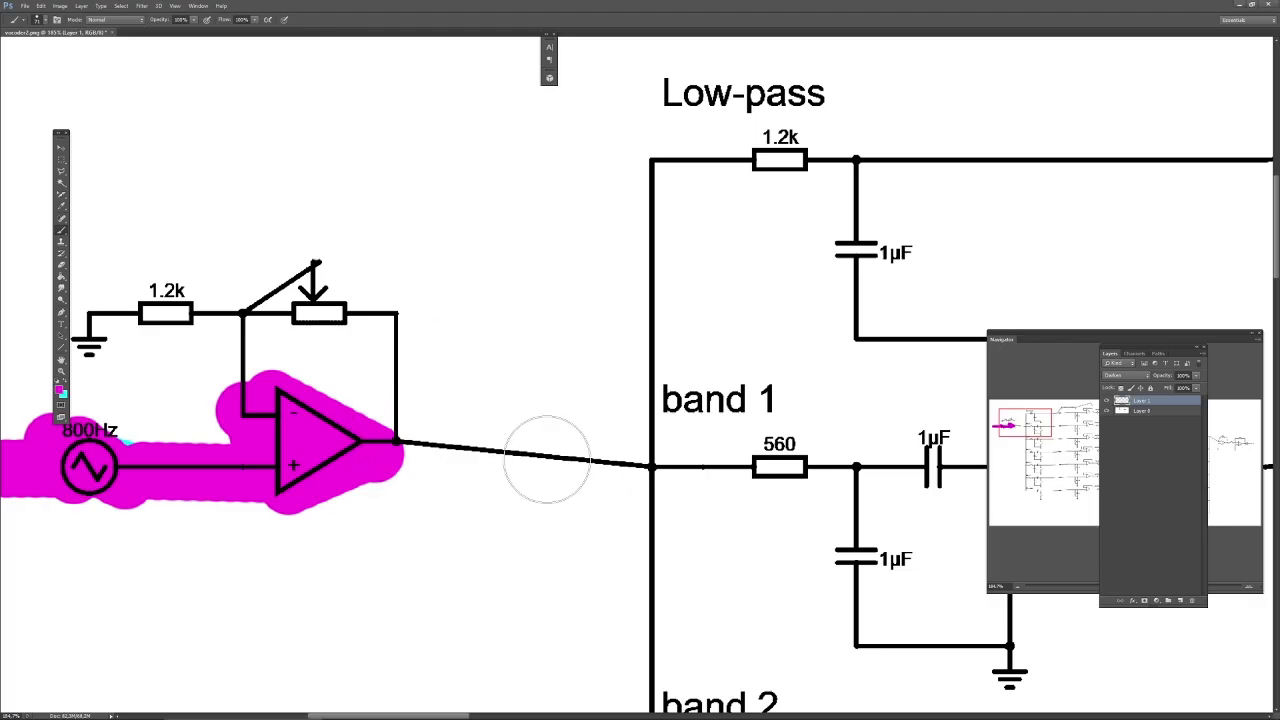
{"action": "left_click", "coordinate": [88, 340], "text": "shift"}
{"action": "left_click", "coordinate": [410, 300], "text": "shift"}
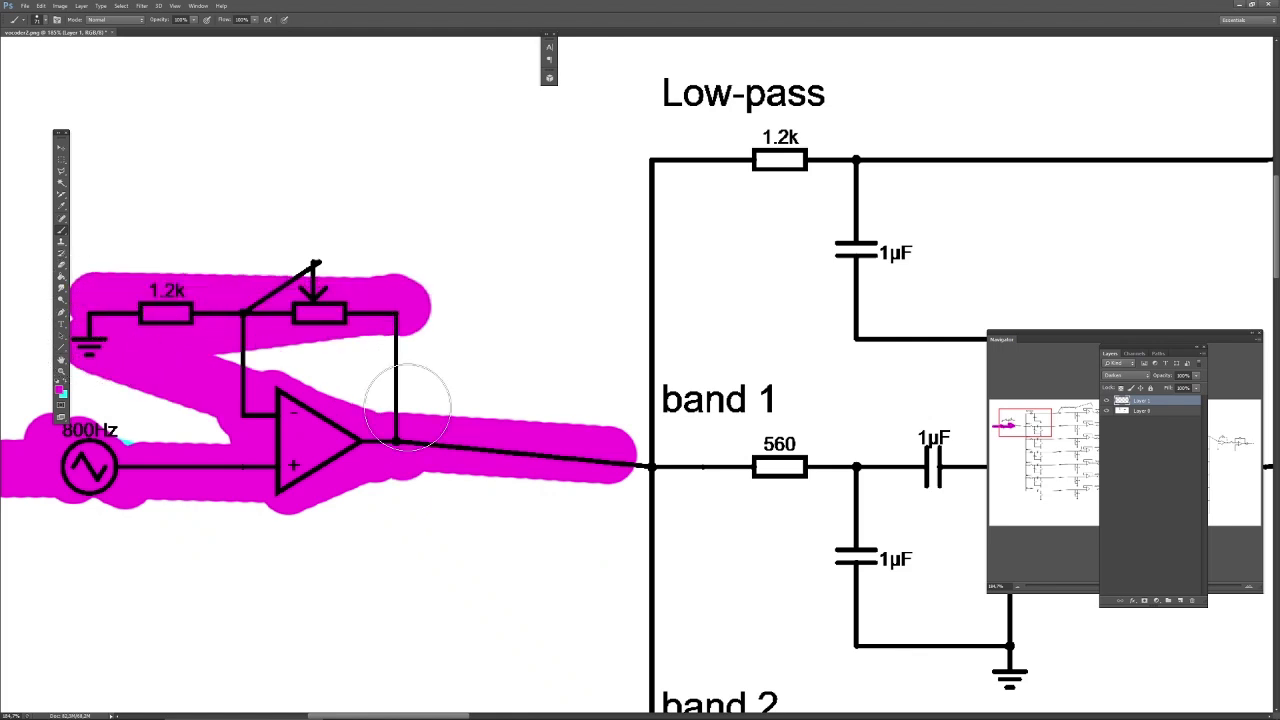
{"action": "left_click_drag", "start_coordinate": [408, 406], "coordinate": [393, 313]}
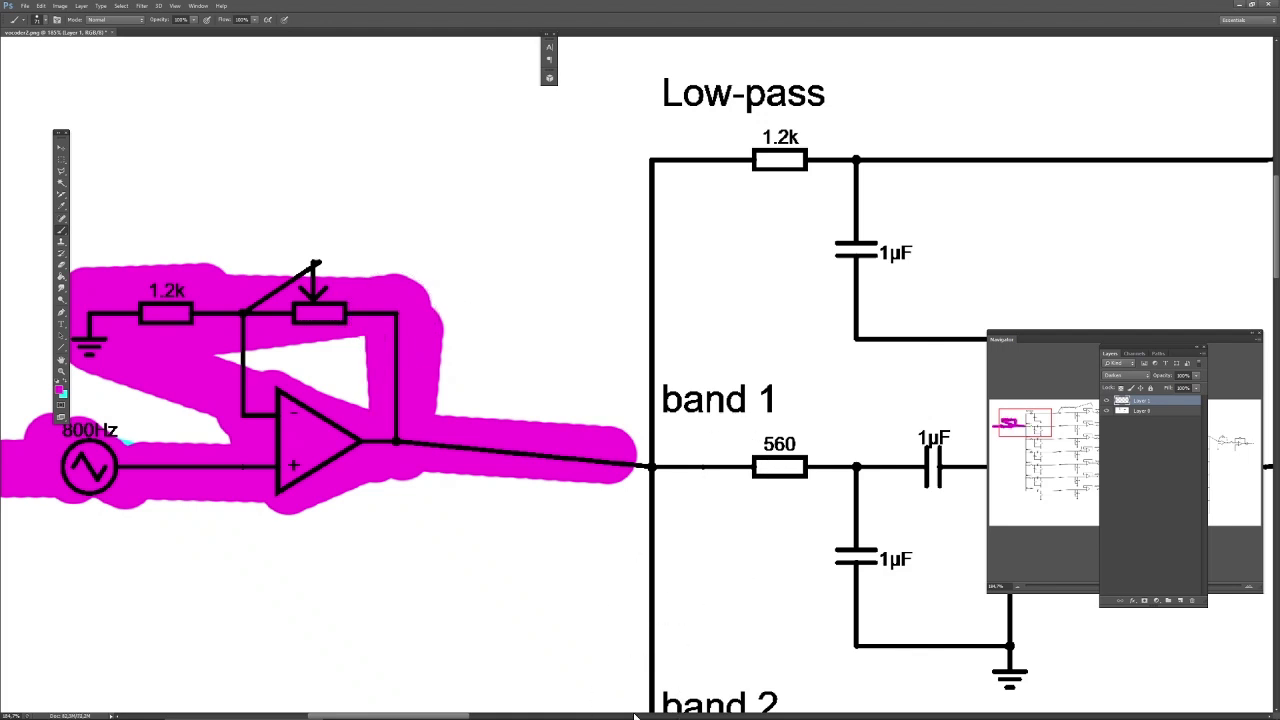
Check the filter bands in the Photoshop reference, and add the text label BAND-1 beyond the op-amp's output wire in EasyEDA.
{"action": "left_click", "coordinate": [667, 717]}
{"action": "left_click_drag", "start_coordinate": [637, 717], "coordinate": [504, 717]}
{"action": "scroll", "coordinate": [566, 509], "scroll_direction": "up", "scroll_amount": 3}
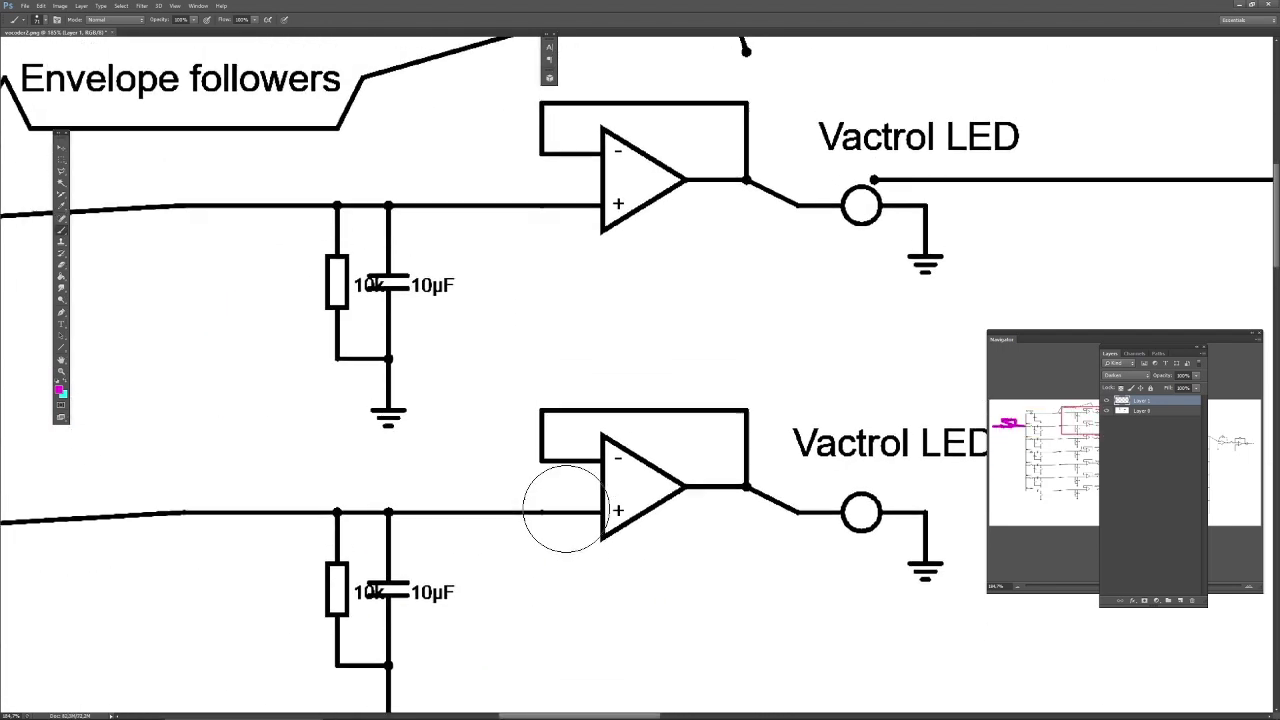
{"action": "left_click_drag", "start_coordinate": [1088, 432], "coordinate": [1045, 442]}
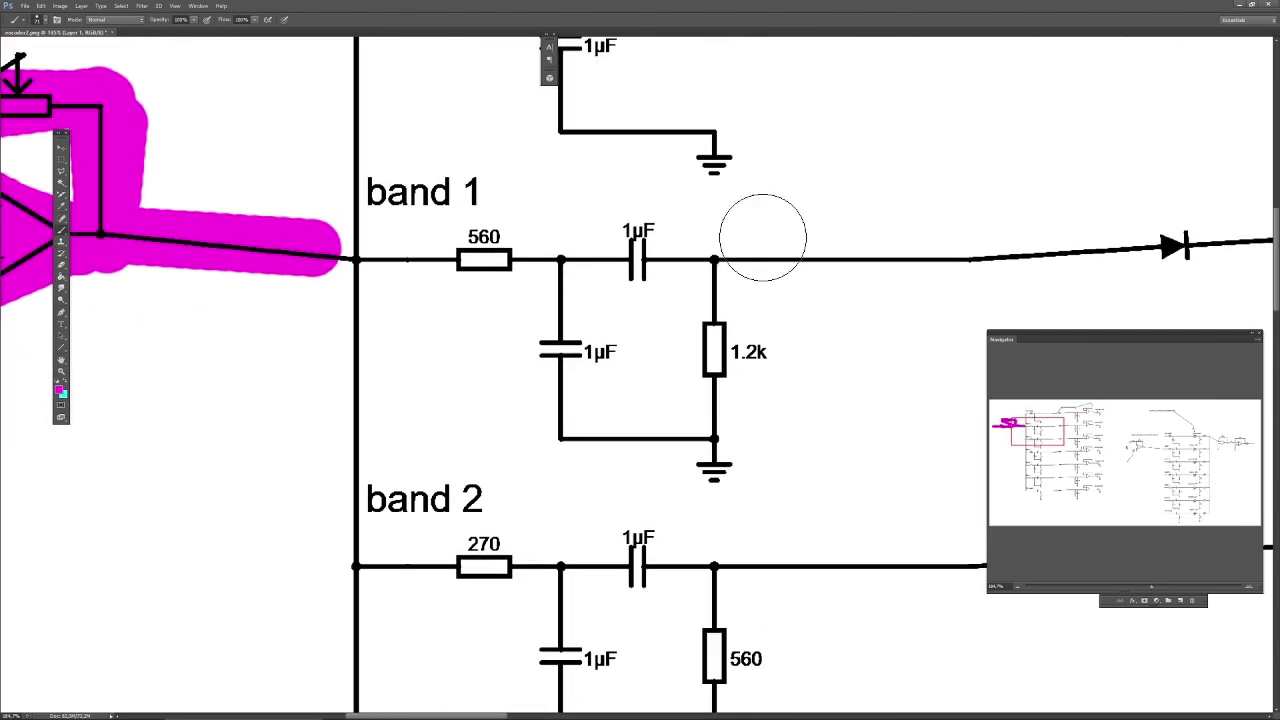
{"action": "scroll", "coordinate": [418, 196], "scroll_direction": "up", "scroll_amount": 4}
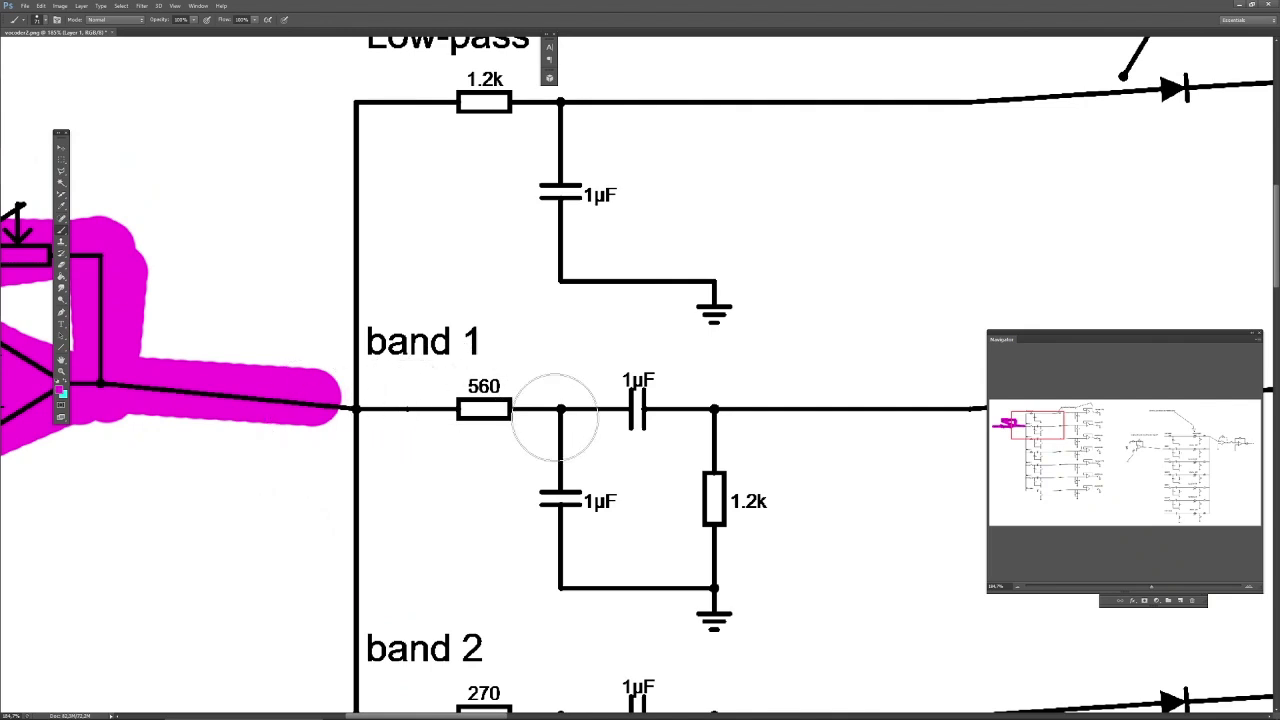
{"action": "key", "text": "alt+Tab"}
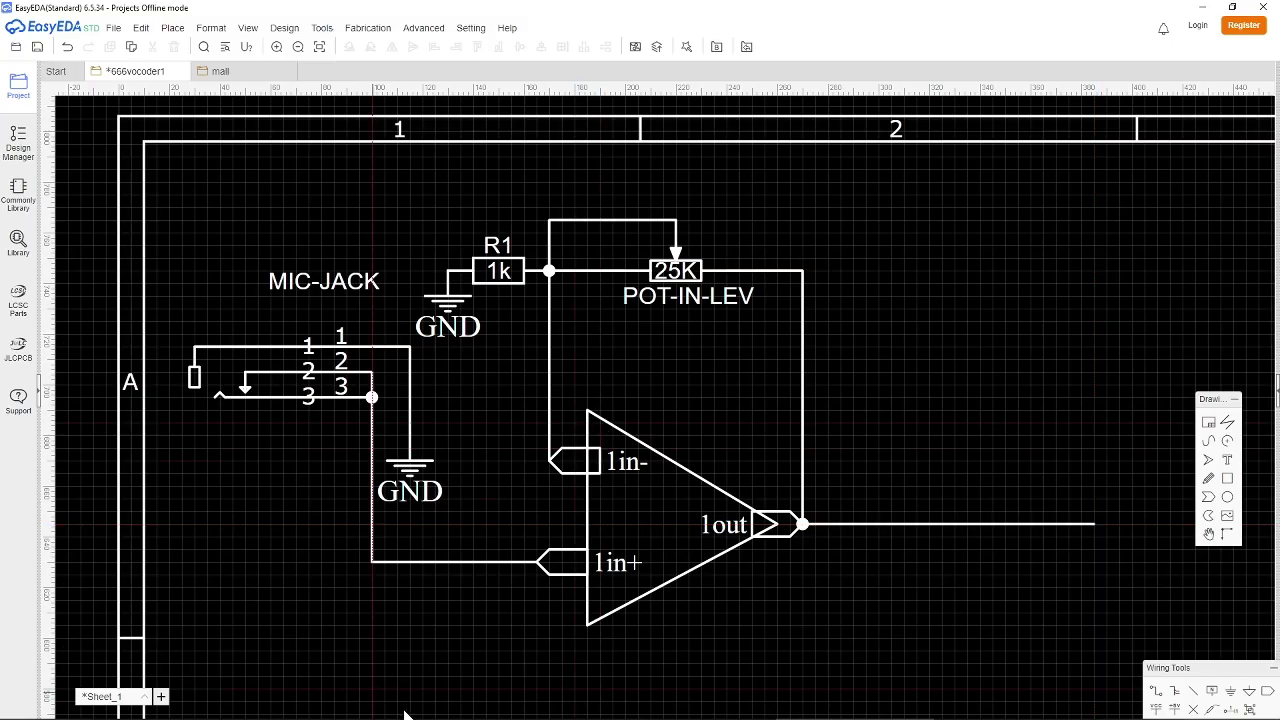
{"action": "scroll", "coordinate": [944, 630], "scroll_direction": "down", "scroll_amount": 6}
{"action": "left_click", "coordinate": [1228, 461]}
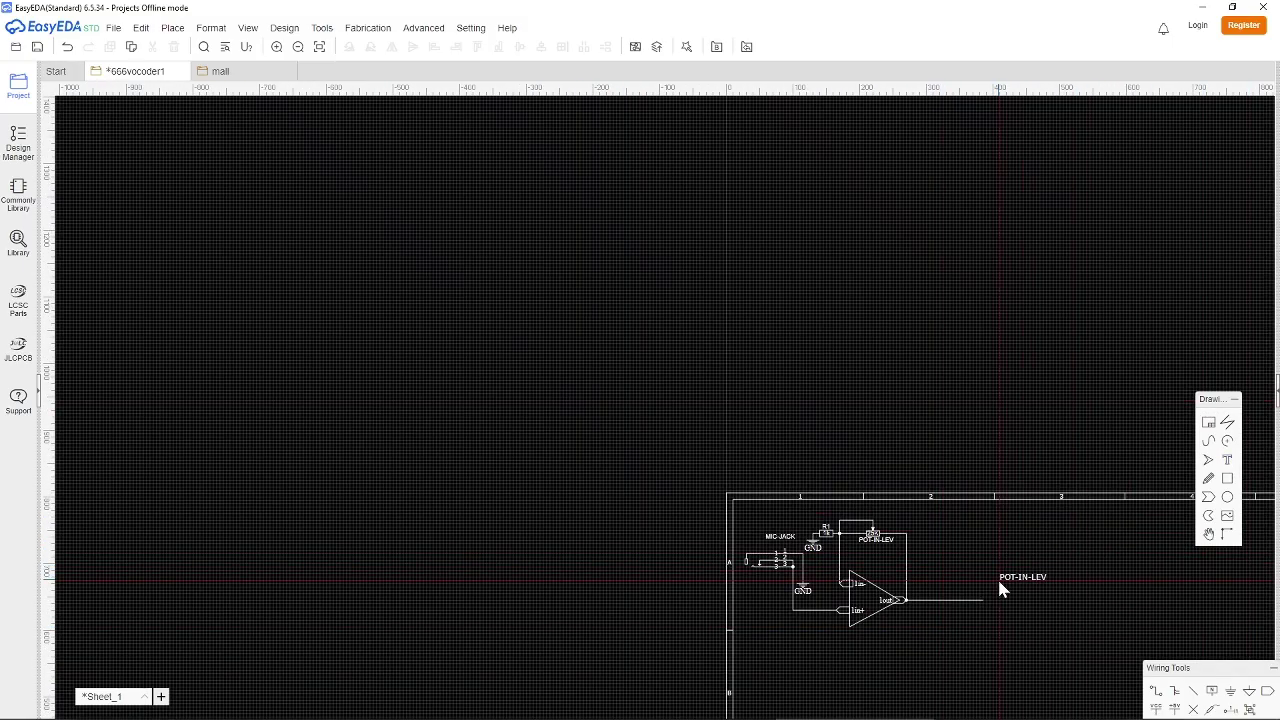
{"action": "left_click", "coordinate": [1019, 578]}
{"action": "type", "text": "F"}
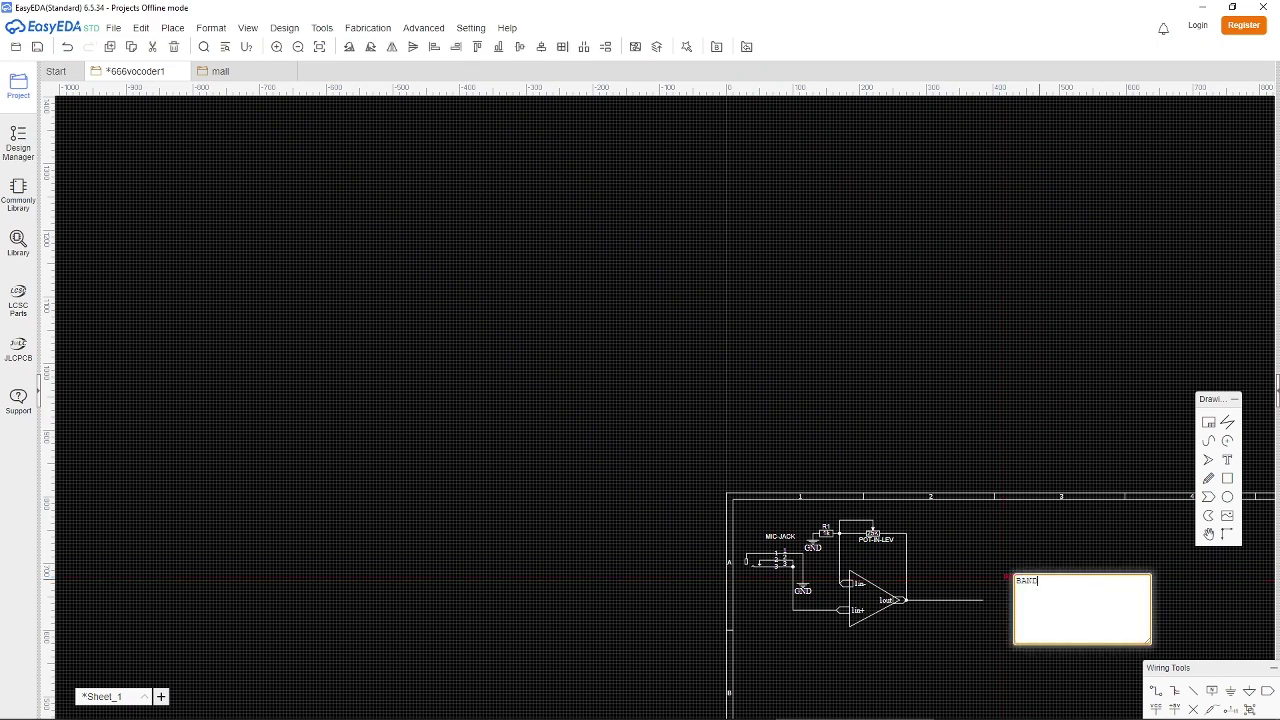
{"action": "key", "text": "Return"}
Move the spare resistor, capacitor and diode from below the quad op-amp blocks to just above the sheet.
{"action": "scroll", "coordinate": [1033, 625], "scroll_direction": "up", "scroll_amount": 5}
{"action": "scroll", "coordinate": [1033, 625], "scroll_direction": "down", "scroll_amount": 5}
{"action": "right_click_drag", "start_coordinate": [1026, 705], "coordinate": [766, 290]}
{"action": "scroll", "coordinate": [766, 292], "scroll_direction": "down", "scroll_amount": 4}
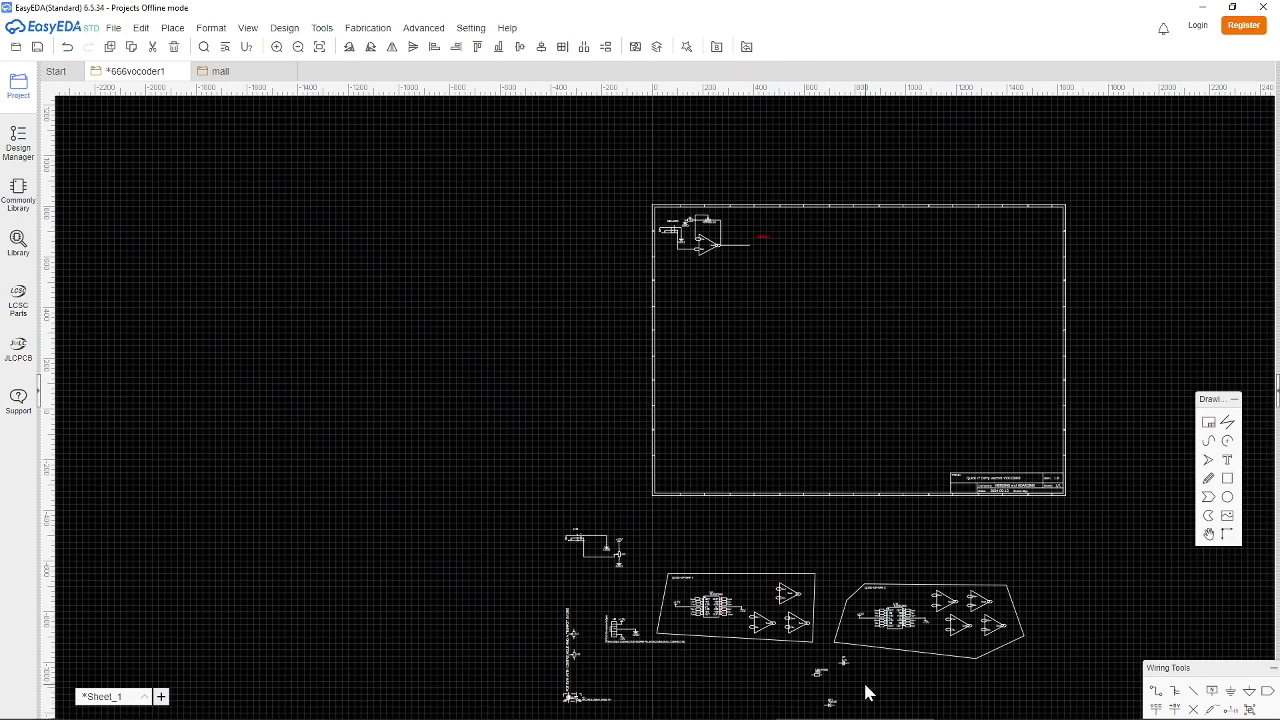
{"action": "left_click_drag", "start_coordinate": [852, 712], "coordinate": [800, 158]}
Copy the spare 680k resistor and 0.1u capacitor, and paste two sets beside the BAND-1 label.
{"action": "scroll", "coordinate": [827, 222], "scroll_direction": "up", "scroll_amount": 4}
{"action": "right_click_drag", "start_coordinate": [850, 248], "coordinate": [943, 372]}
{"action": "left_click_drag", "start_coordinate": [945, 205], "coordinate": [832, 123]}
{"action": "key", "text": "ctrl+c"}
{"action": "key", "text": "ctrl+v"}
{"action": "left_click", "coordinate": [768, 423]}
{"action": "key", "text": "ctrl+v"}
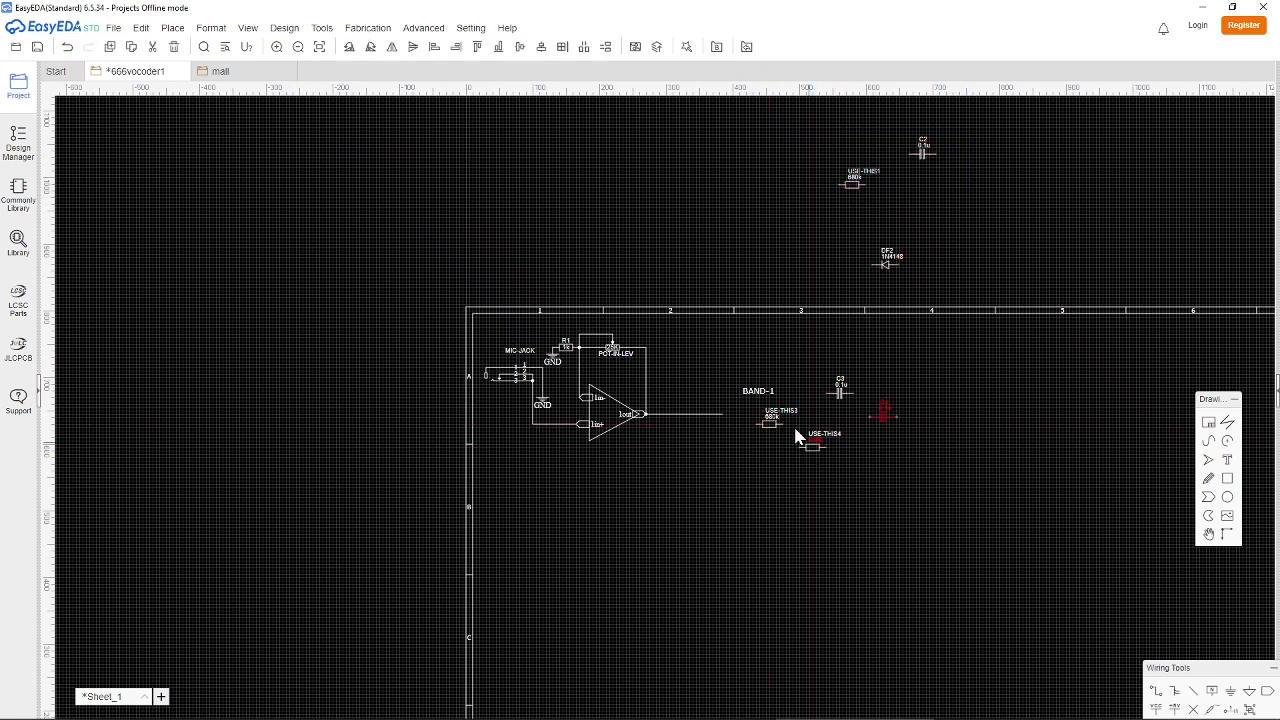
{"action": "left_click", "coordinate": [811, 444]}
Rename the USE-THIS3 resistor below the BAND-1 label as r2.
{"action": "double_click", "coordinate": [784, 412]}
{"action": "type", "text": "r2"}
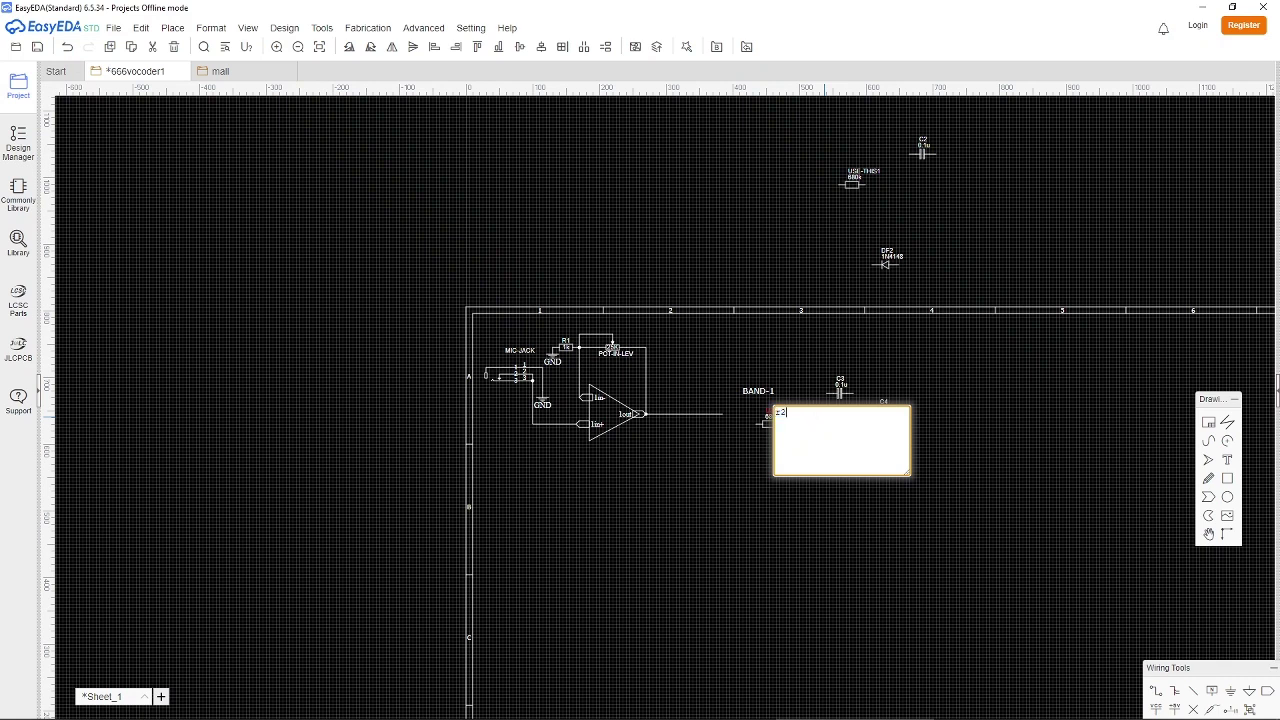
{"action": "key", "text": "Return"}
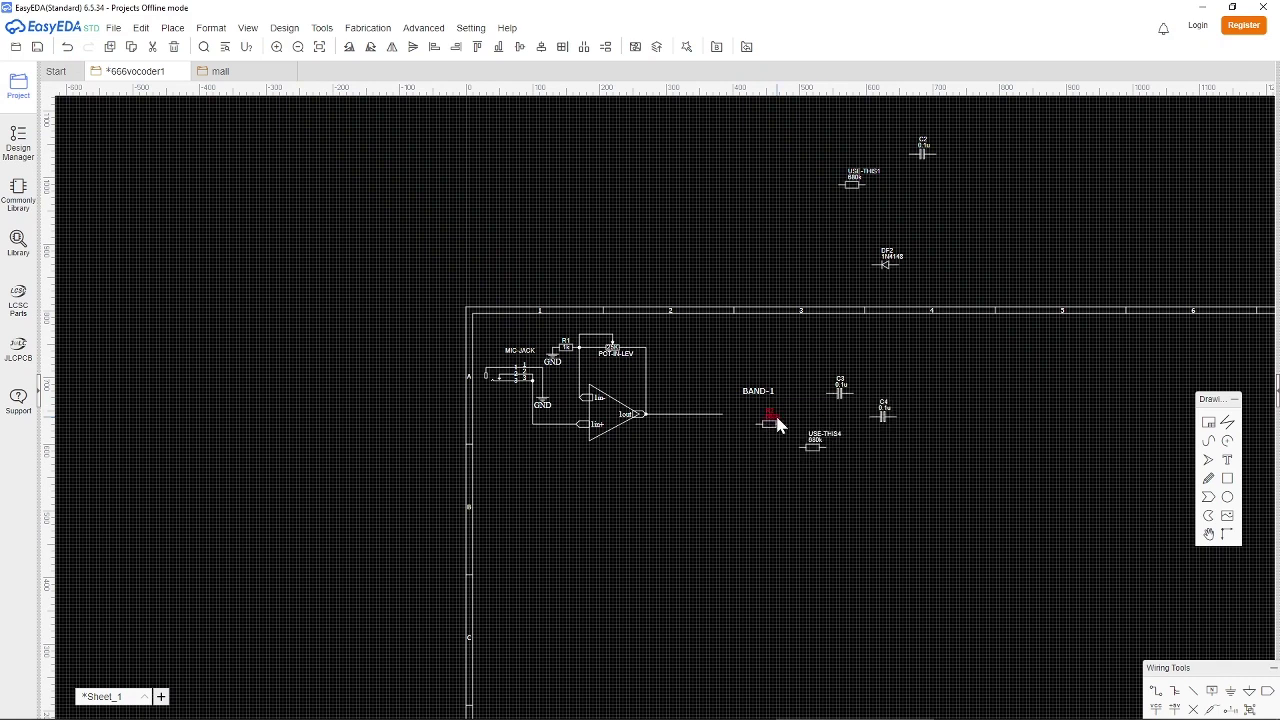
Check the band 1 resistor in the Photoshop reference, set R2's value to 560, and attach R2 to the op-amp's output wire.
{"action": "key", "text": "alt+Tab"}
{"action": "key", "text": "alt+Tab"}
{"action": "double_click", "coordinate": [779, 419]}
{"action": "key", "text": "Delete"}
{"action": "key", "text": "Return"}
{"action": "key", "text": "alt+Tab"}
{"action": "key", "text": "alt+Tab"}
{"action": "left_click_drag", "start_coordinate": [769, 419], "coordinate": [737, 413]}
Draw a vertical wire through the junction before R2, extending above and below it, and check band 1 in the Photoshop reference.
{"action": "left_click", "coordinate": [723, 413]}
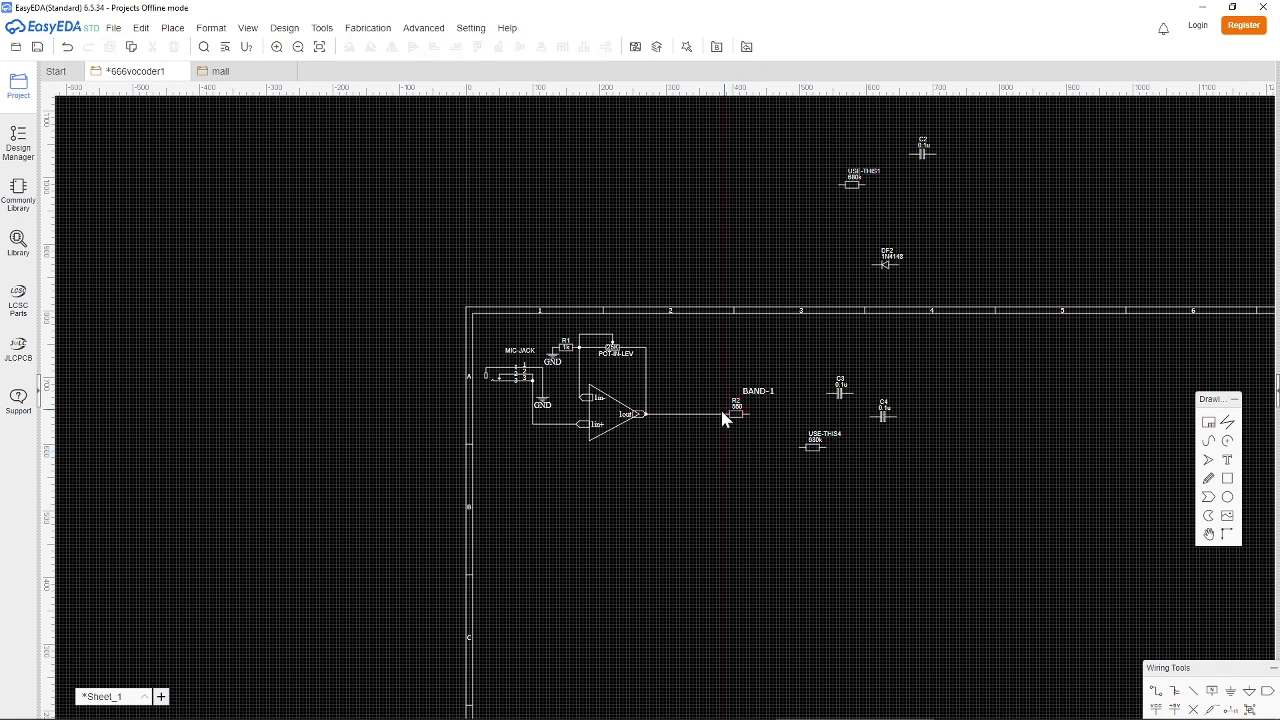
{"action": "left_click", "coordinate": [722, 345]}
{"action": "left_click", "coordinate": [722, 413]}
{"action": "key", "text": "alt+Tab"}
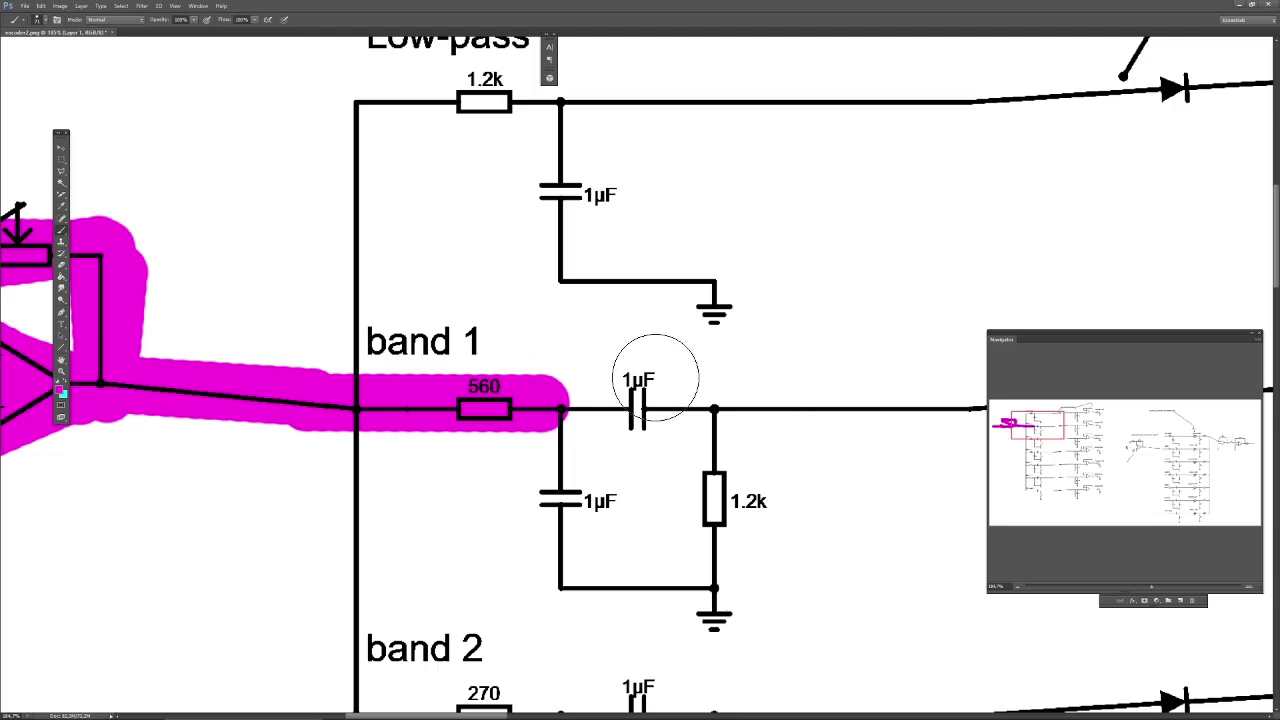
{"action": "key", "text": "alt+Tab"}
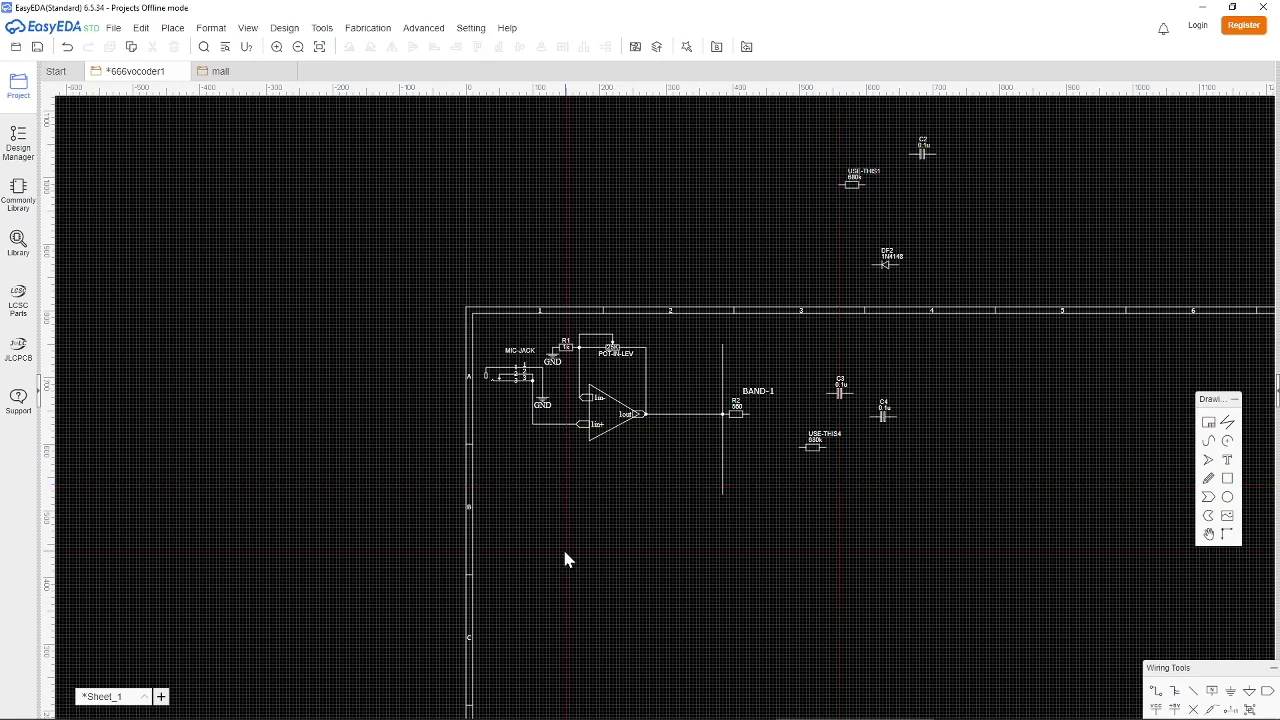
Rename capacitor C3 beyond the BAND-1 label as C1, and look through the spare parts for the duplicate name.
{"action": "left_click", "coordinate": [839, 378]}
{"action": "type", "text": "C3"}
{"action": "key", "text": "Return"}
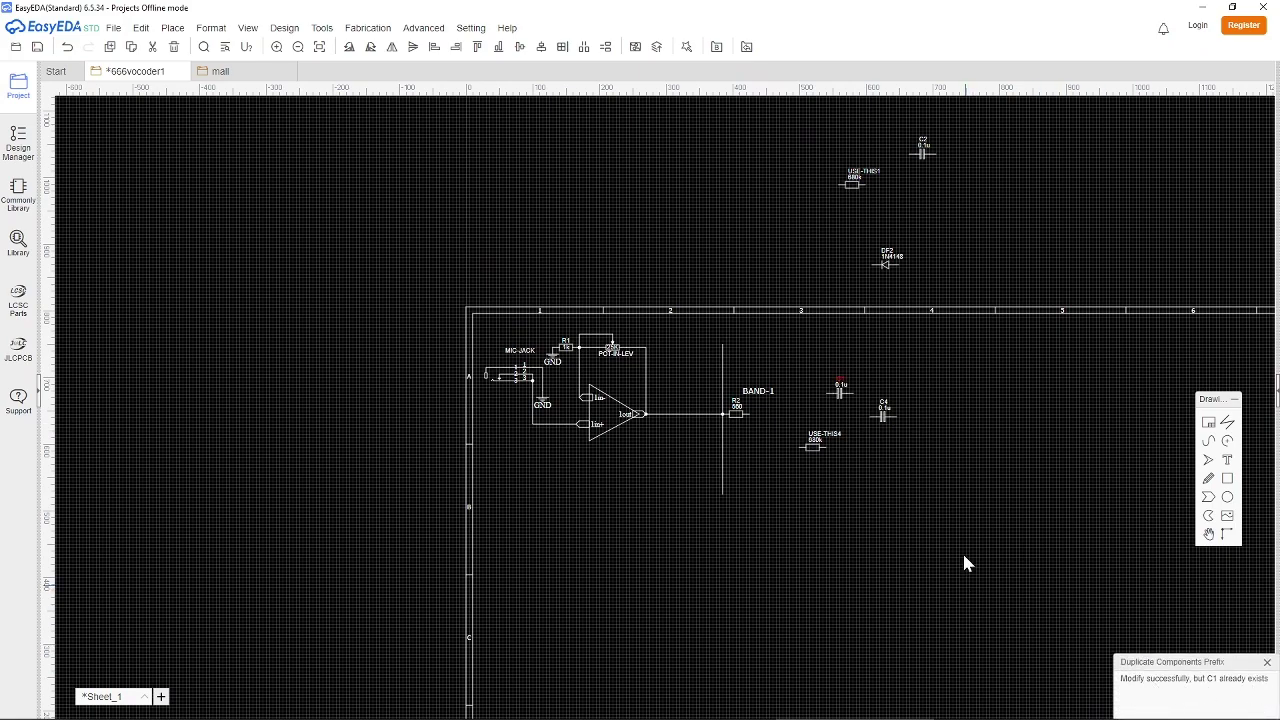
{"action": "scroll", "coordinate": [886, 531], "scroll_direction": "down", "scroll_amount": 5}
{"action": "scroll", "coordinate": [921, 594], "scroll_direction": "up", "scroll_amount": 5}
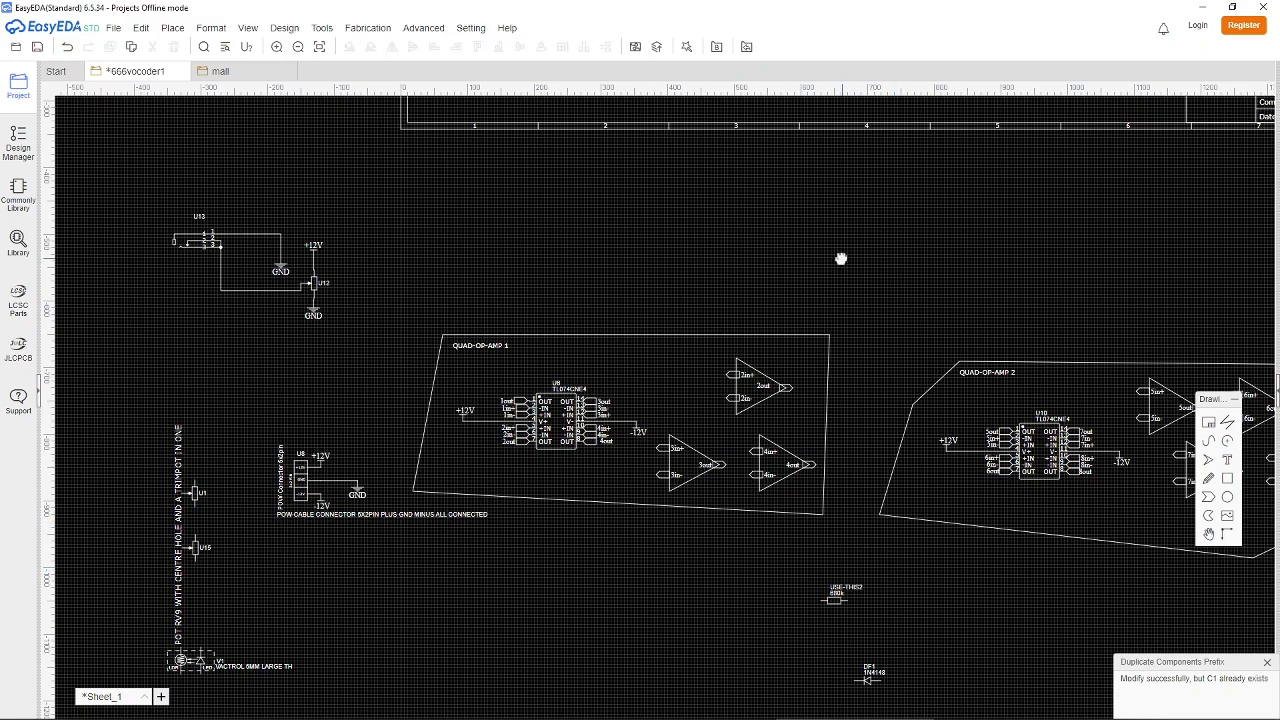
{"action": "scroll", "coordinate": [729, 209], "scroll_direction": "up", "scroll_amount": 5}
{"action": "scroll", "coordinate": [826, 420], "scroll_direction": "down", "scroll_amount": 5}
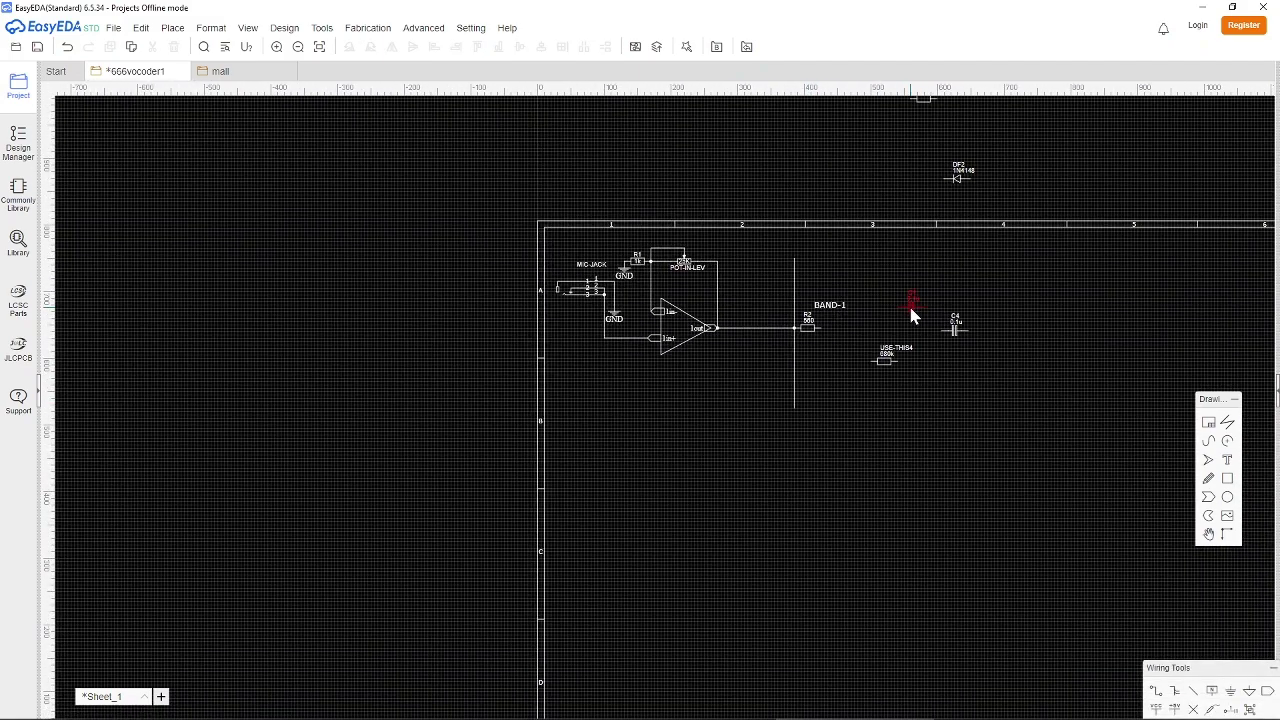
Keep the name C1 for the capacitor, stand it upright, and attach its upper end to R2's free end.
{"action": "double_click", "coordinate": [911, 301]}
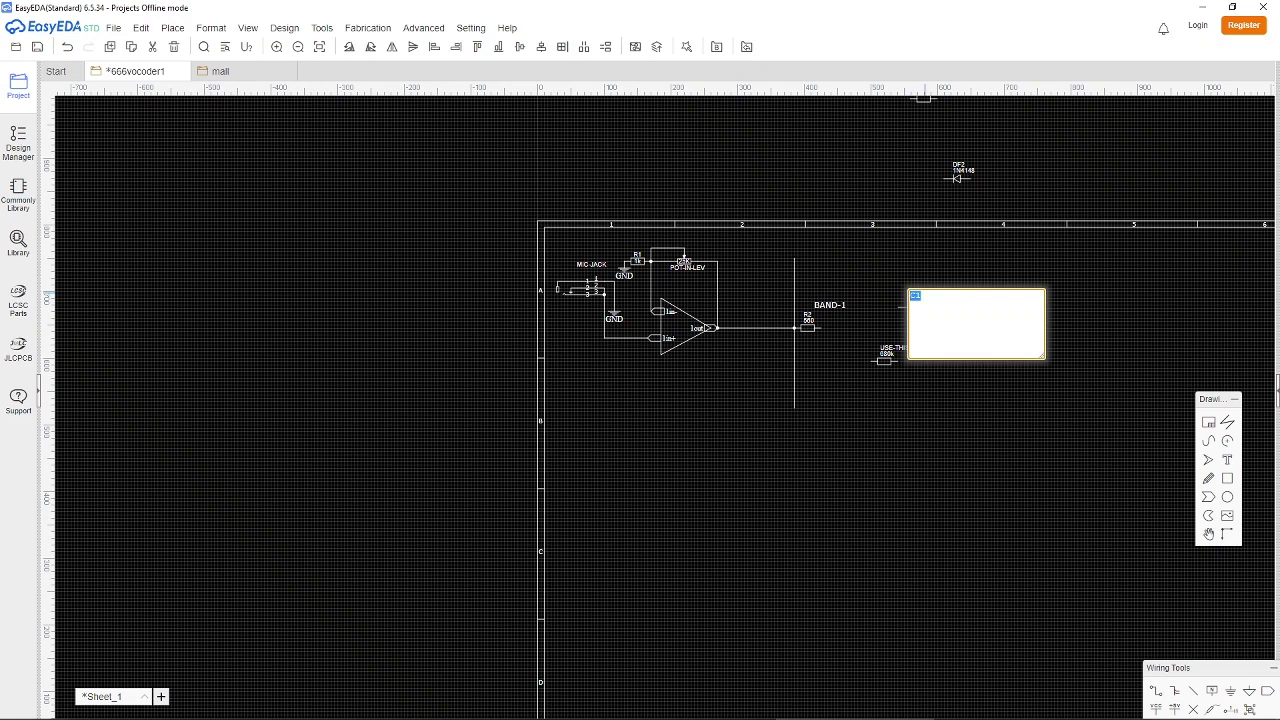
{"action": "left_click", "coordinate": [934, 366]}
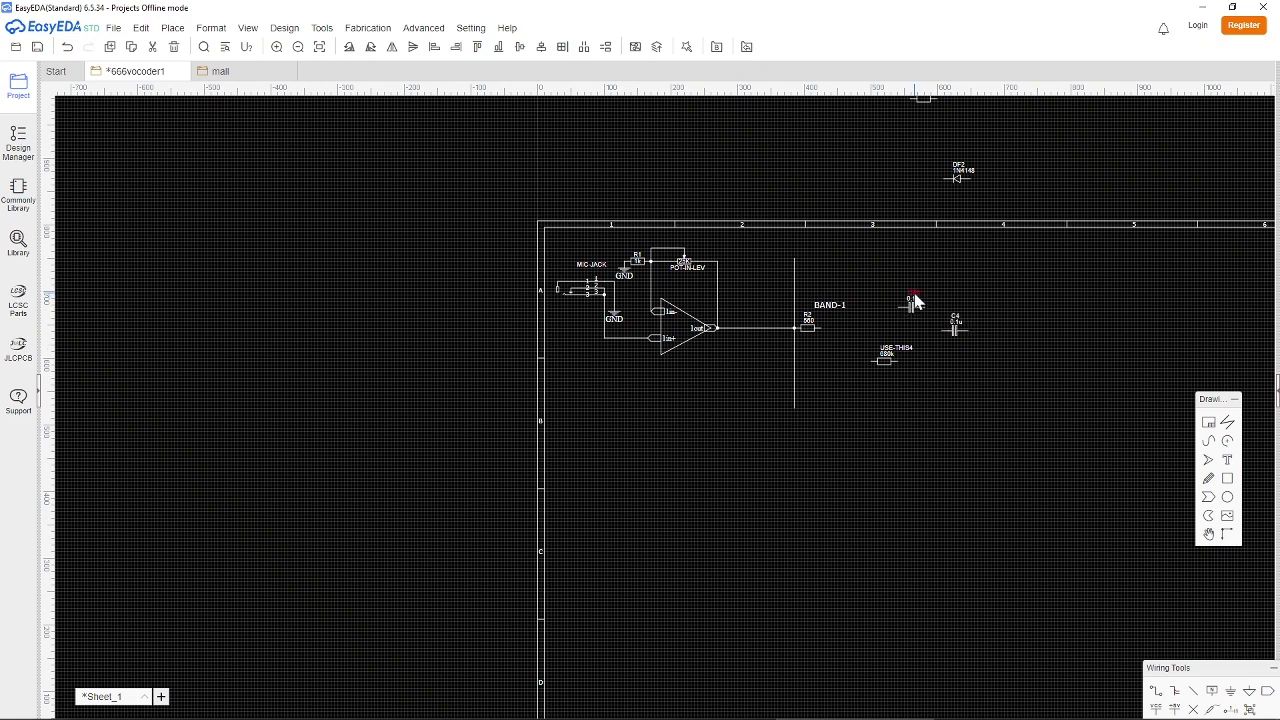
{"action": "double_click", "coordinate": [918, 298]}
{"action": "left_click", "coordinate": [924, 296]}
{"action": "left_click", "coordinate": [1148, 630]}
{"action": "left_click_drag", "start_coordinate": [910, 302], "coordinate": [822, 340]}
{"action": "left_click", "coordinate": [831, 398]}
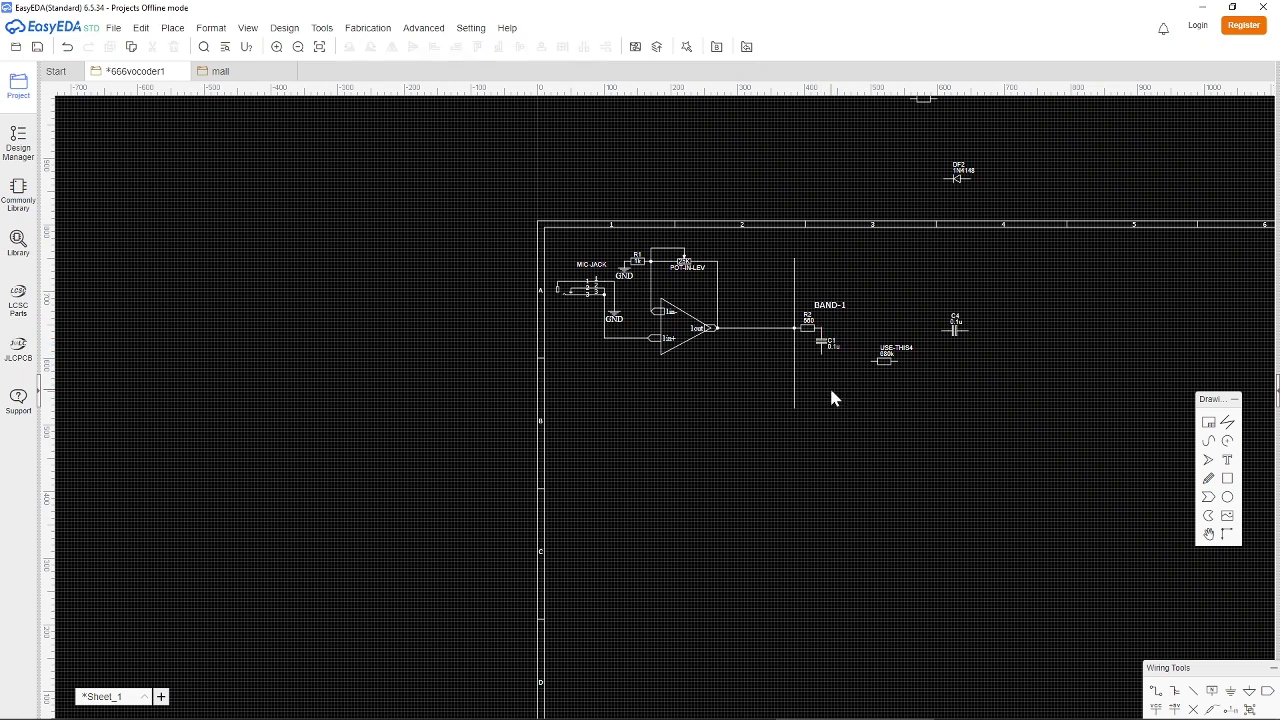
Copy the GND symbol below R1 and place it at C1's lower end.
{"action": "scroll", "coordinate": [831, 398], "scroll_direction": "up", "scroll_amount": 2}
{"action": "left_click", "coordinate": [540, 228]}
{"action": "key", "text": "ctrl+v"}
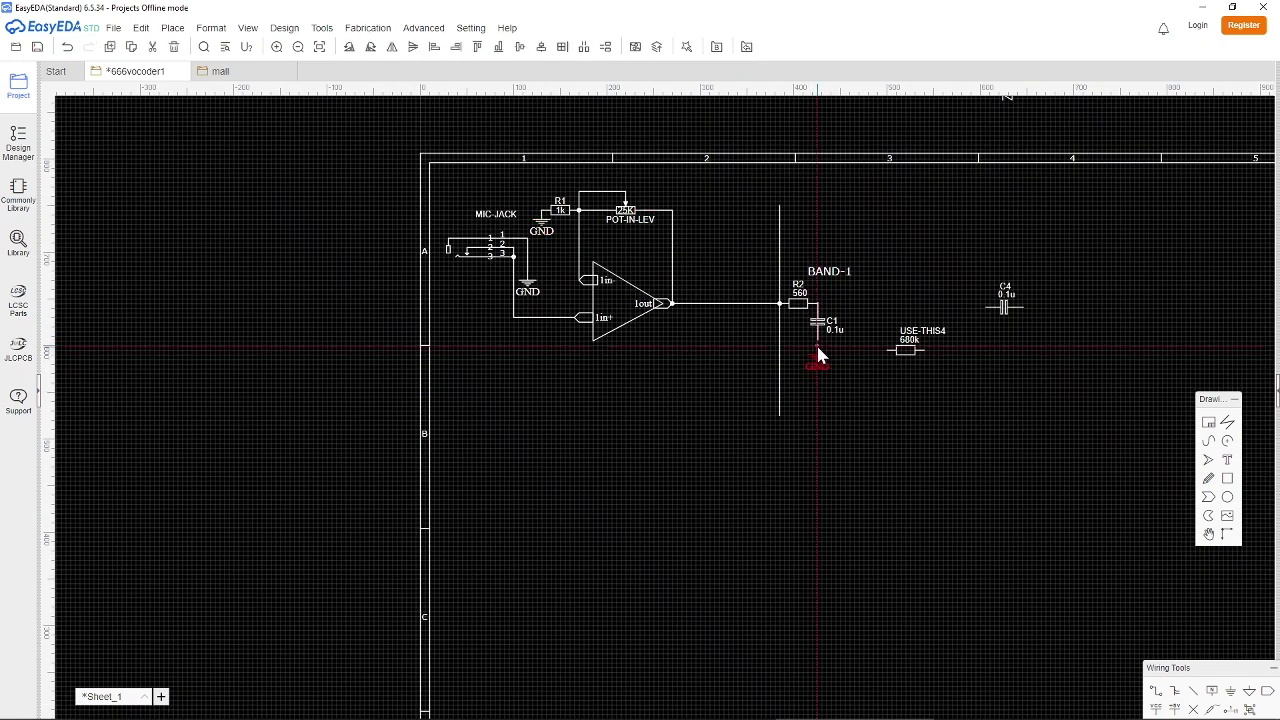
{"action": "left_click", "coordinate": [817, 345]}
{"action": "left_click", "coordinate": [921, 398]}
Set C1's value to 01uF, and mark off band 1's shunt capacitor and ground in the Photoshop reference.
{"action": "scroll", "coordinate": [823, 366], "scroll_direction": "up", "scroll_amount": 8}
{"action": "mouse_move", "coordinate": [789, 246]}
{"action": "left_mouse_down"}
{"action": "mouse_move", "coordinate": [800, 237]}
{"action": "mouse_move", "coordinate": [787, 243]}
{"action": "left_mouse_up"}
{"action": "left_click", "coordinate": [793, 192]}
{"action": "scroll", "coordinate": [894, 235], "scroll_direction": "down", "scroll_amount": 3}
{"action": "double_click", "coordinate": [880, 300]}
{"action": "left_click", "coordinate": [898, 307]}
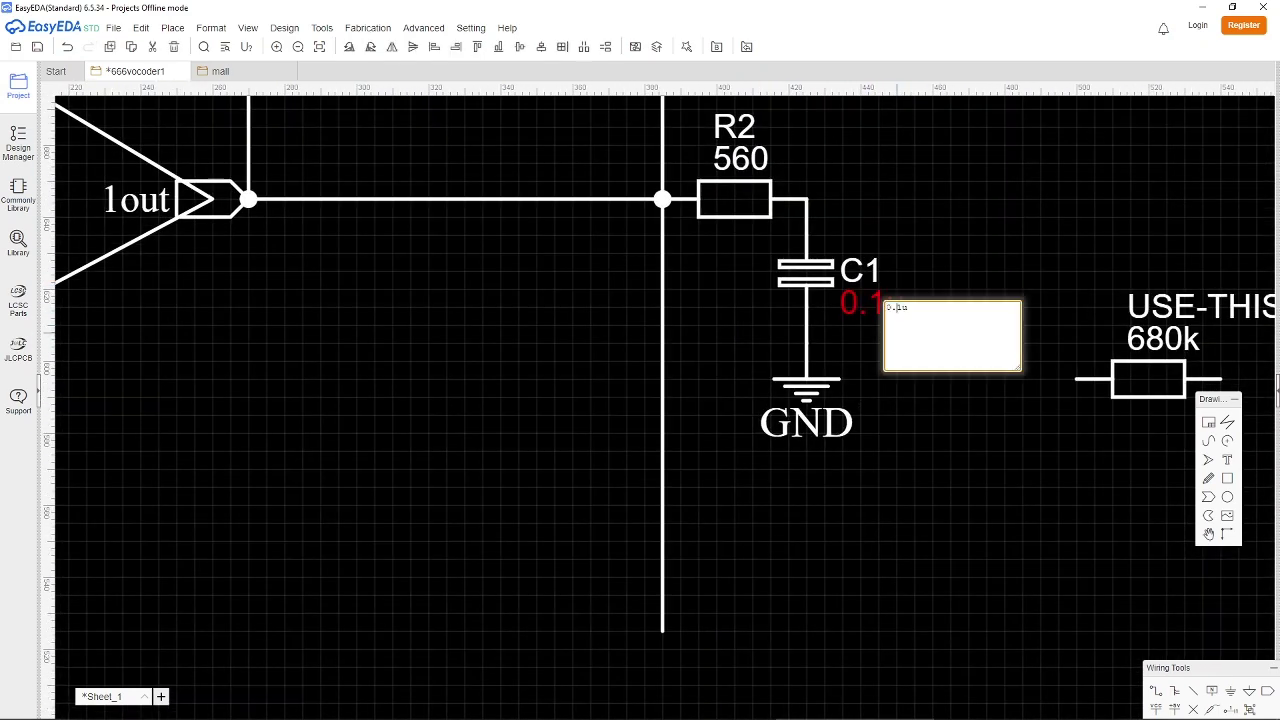
{"action": "left_click", "coordinate": [867, 275]}
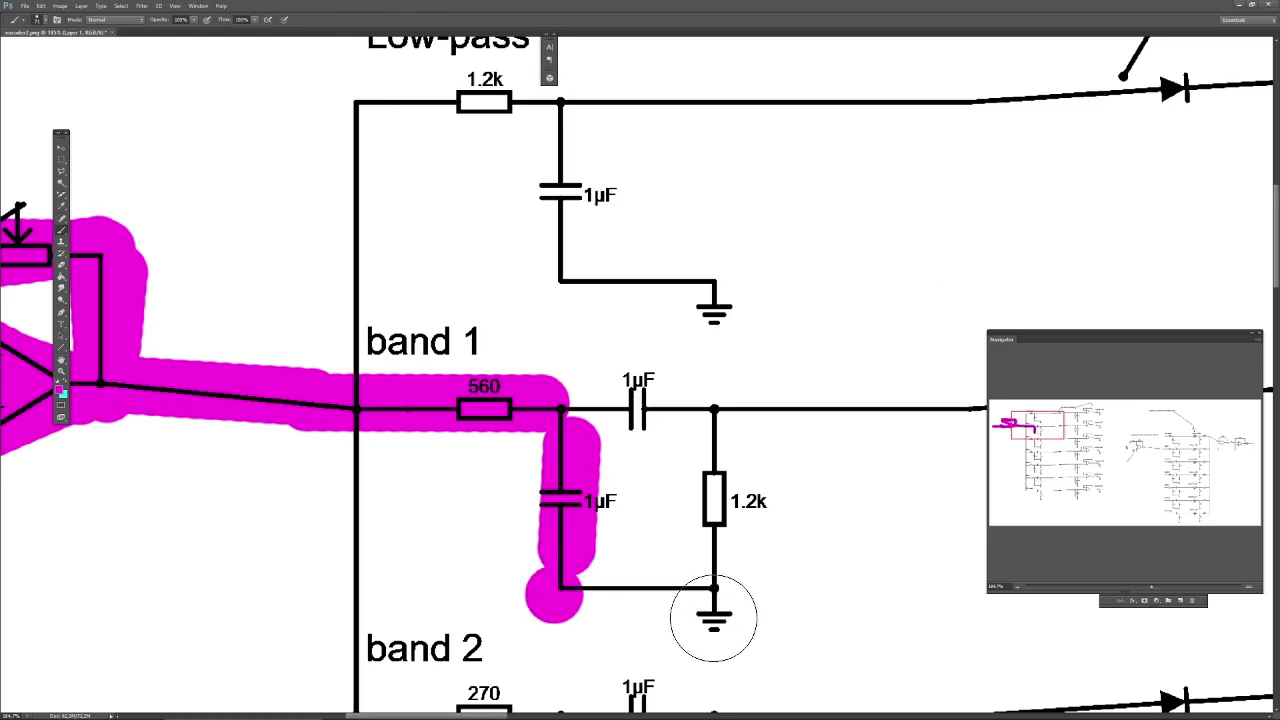
{"action": "left_click", "coordinate": [713, 618]}
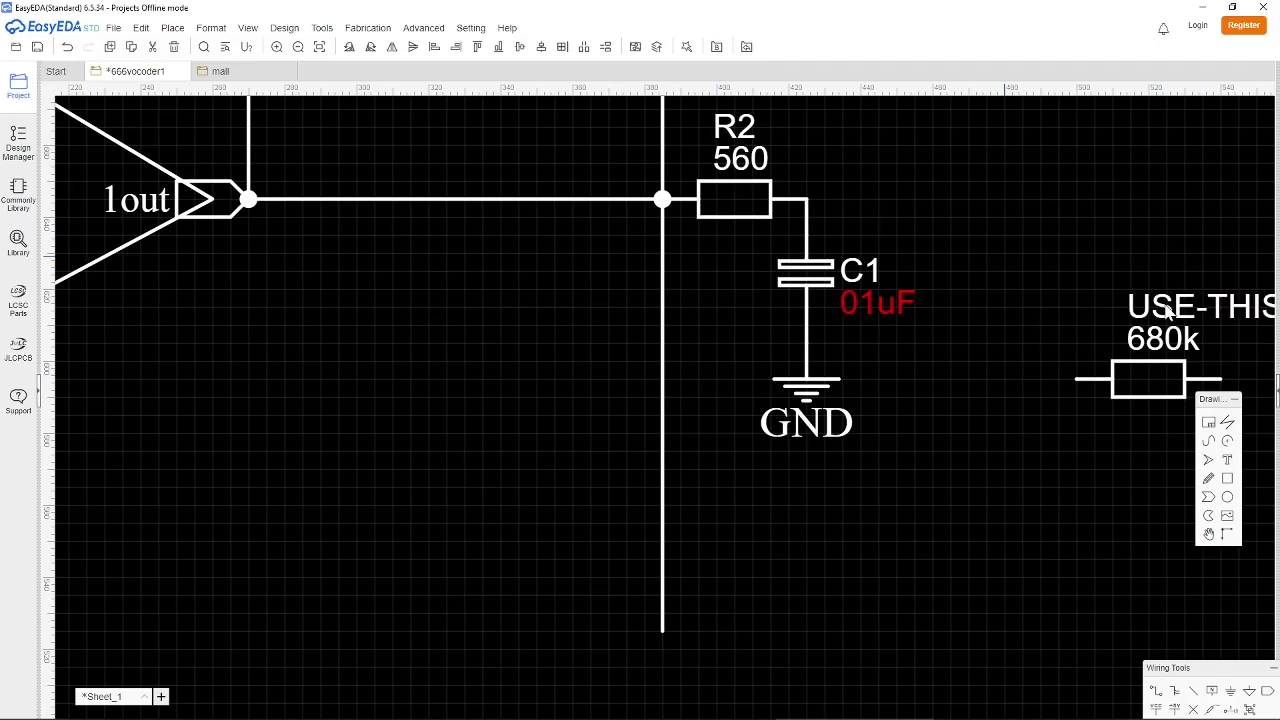
Move the USE-THIS4 resistor to the junction of R2 and C1 and rename it R3.
{"action": "mouse_move", "coordinate": [1143, 386]}
{"action": "left_mouse_down"}
{"action": "mouse_move", "coordinate": [950, 215]}
{"action": "mouse_move", "coordinate": [878, 215]}
{"action": "left_mouse_up"}
{"action": "double_click", "coordinate": [920, 128]}
{"action": "type", "text": "R3"}
{"action": "key", "text": "Tab"}
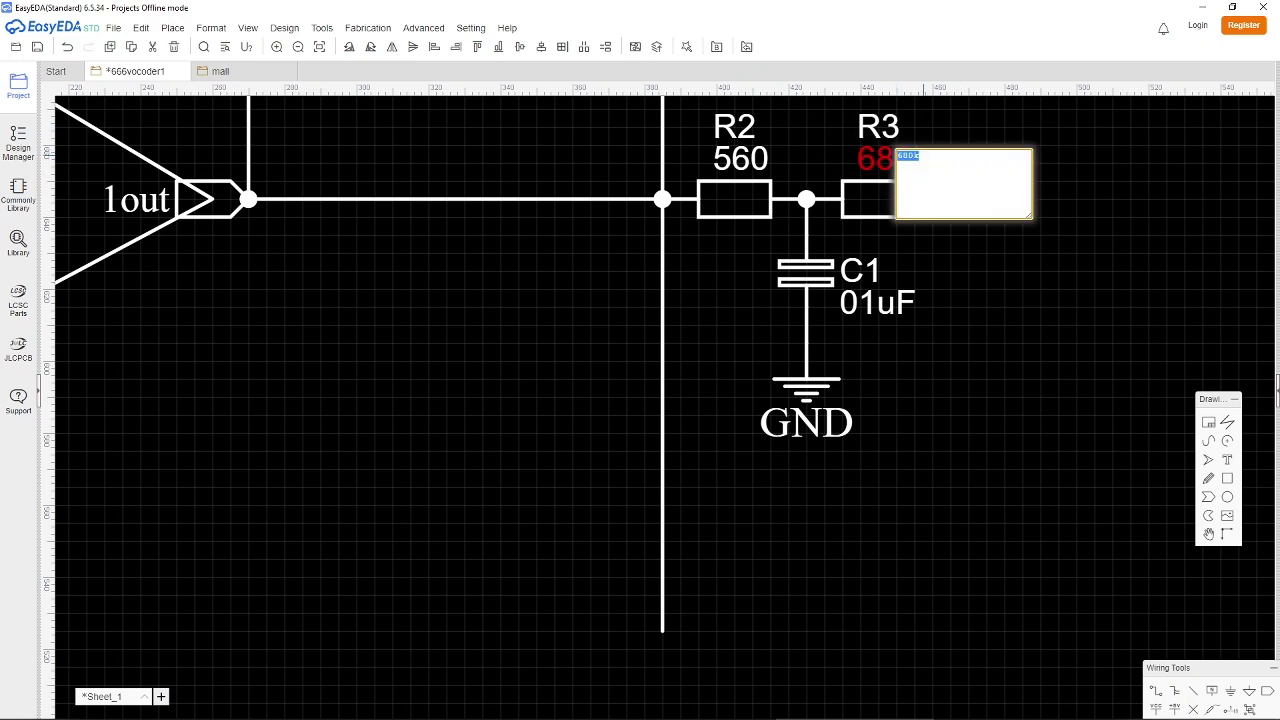
Stand R3 upright on the far side of C1, detached from the junction, and set its value to 1k2.
{"action": "left_click", "coordinate": [862, 199]}
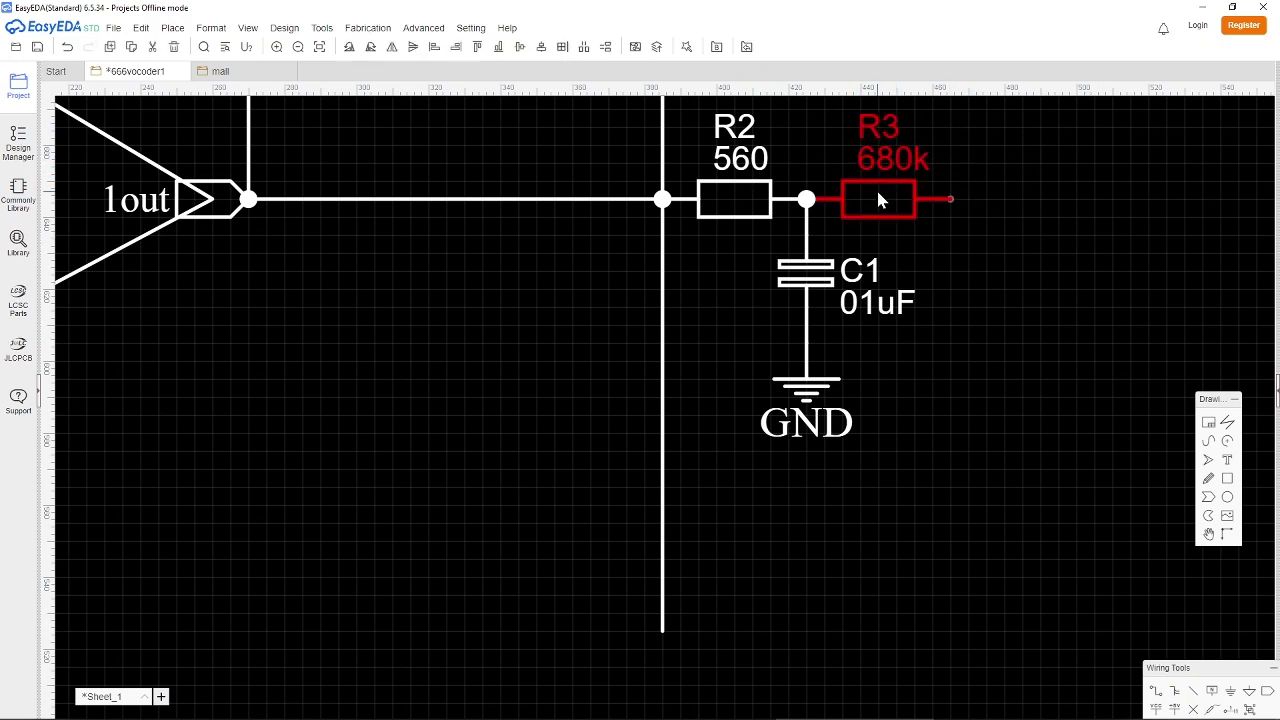
{"action": "key", "text": "Delete"}
{"action": "key", "text": "ctrl+z"}
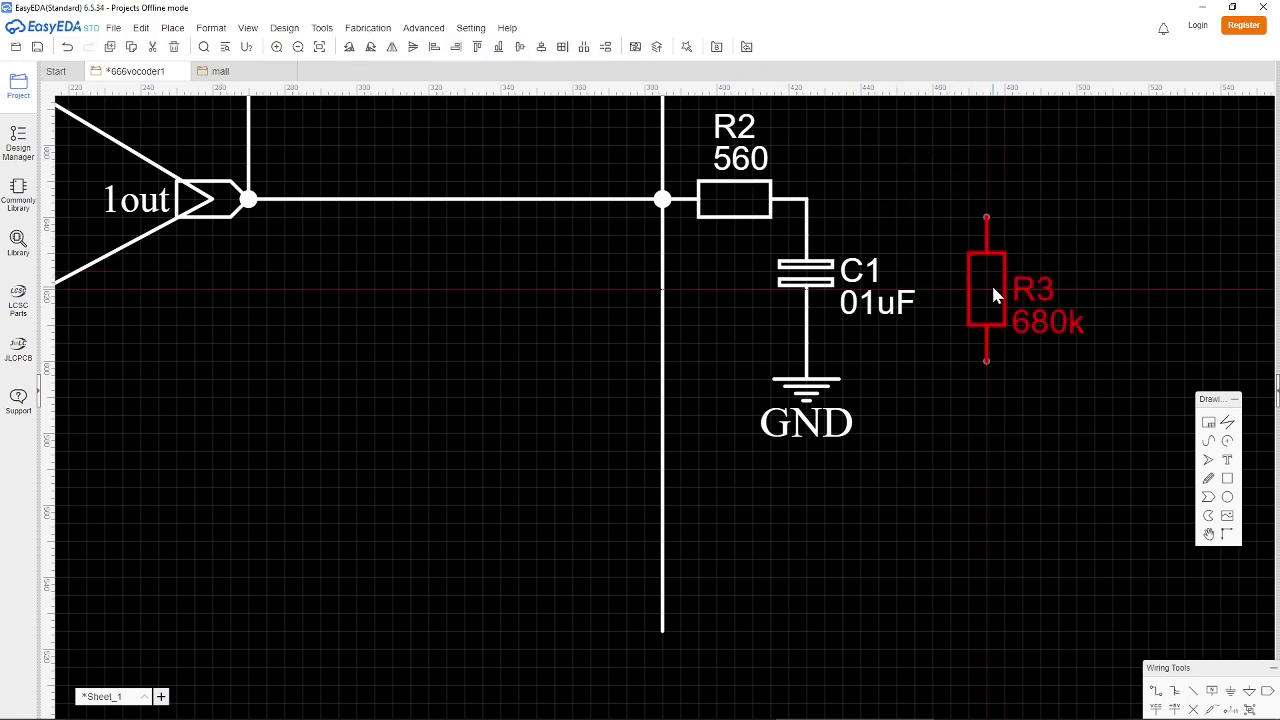
{"action": "double_click", "coordinate": [1036, 305]}
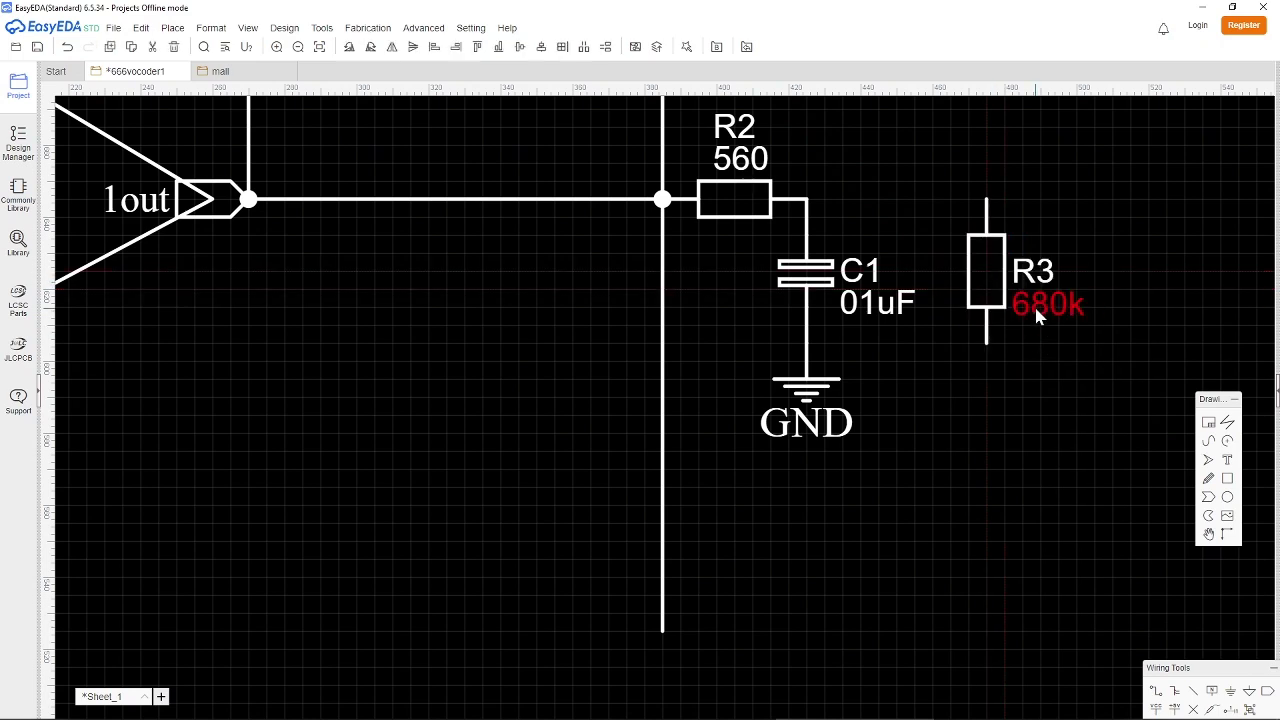
{"action": "type", "text": "1k2"}
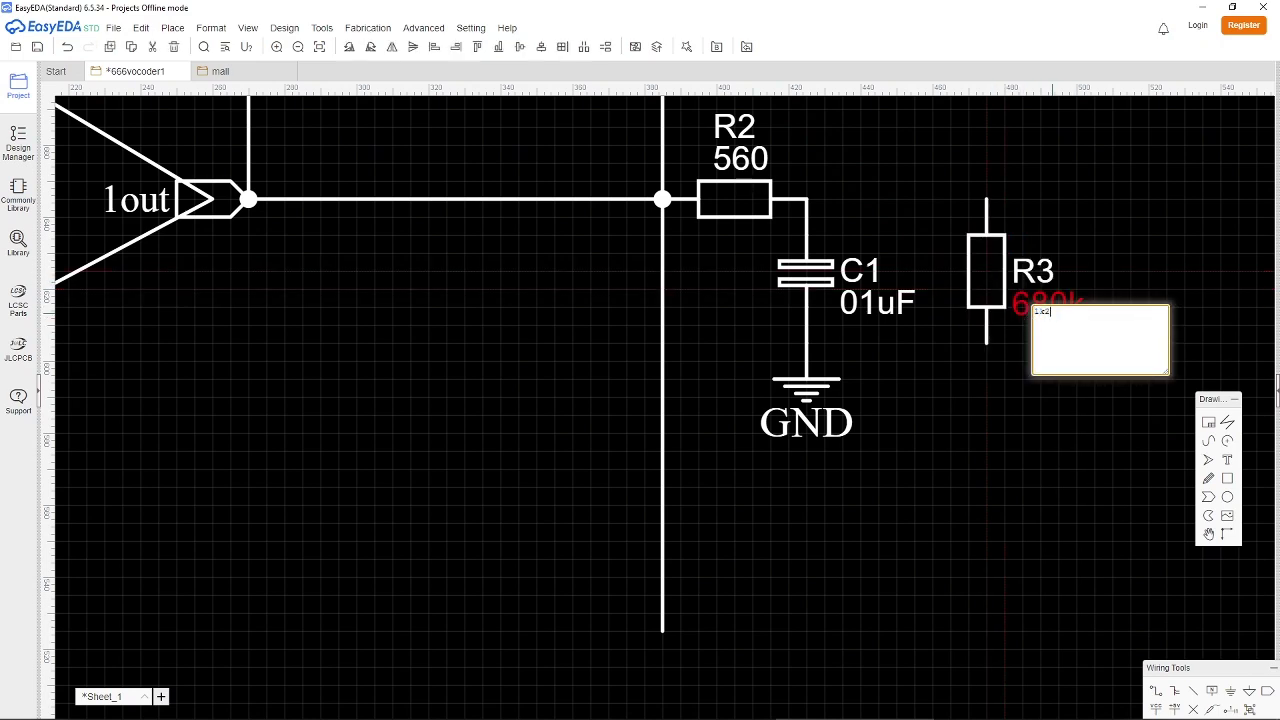
{"action": "left_click", "coordinate": [1090, 440]}
Copy the GND symbol below C1 and place it at R3's lower end.
{"action": "key", "text": "ctrl+v"}
{"action": "key", "text": "Escape"}
{"action": "left_click", "coordinate": [806, 388]}
{"action": "key", "text": "ctrl+c"}
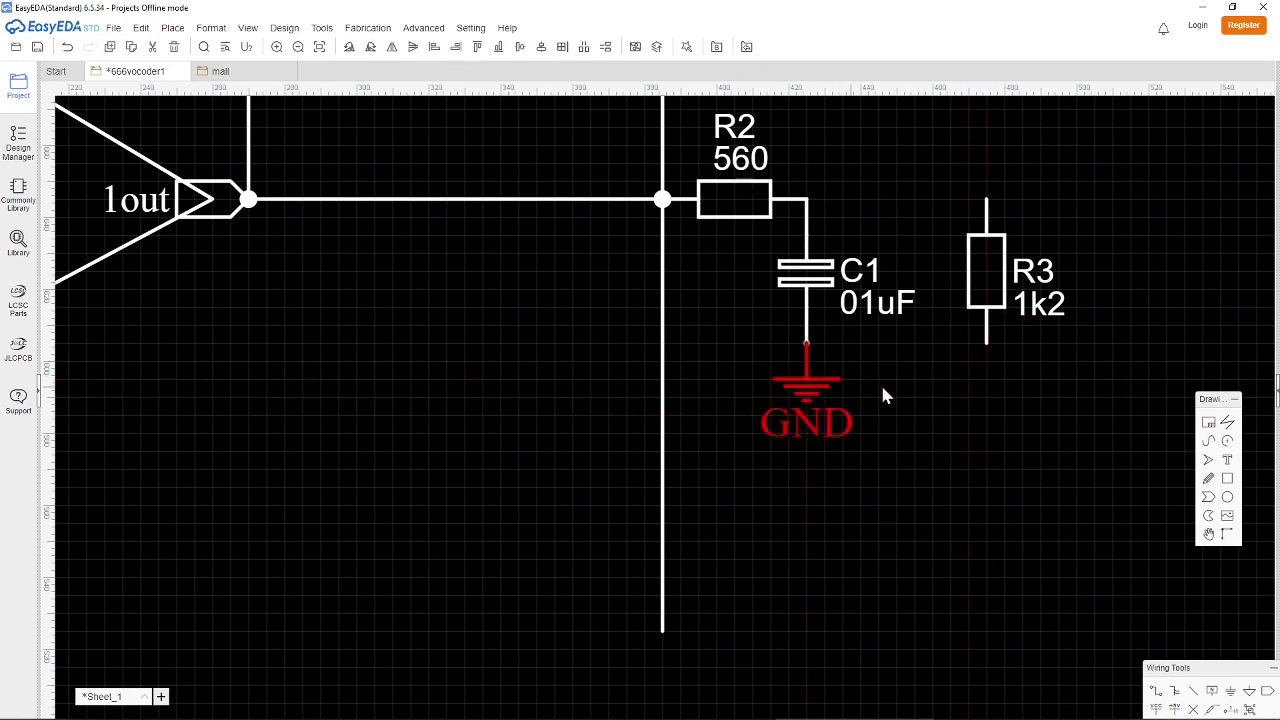
{"action": "key", "text": "ctrl+v"}
{"action": "left_click", "coordinate": [994, 356]}
Place a rotated horizontal copy of capacitor C1 at the R2 and C1 junction, extending toward R3.
{"action": "left_click", "coordinate": [805, 273]}
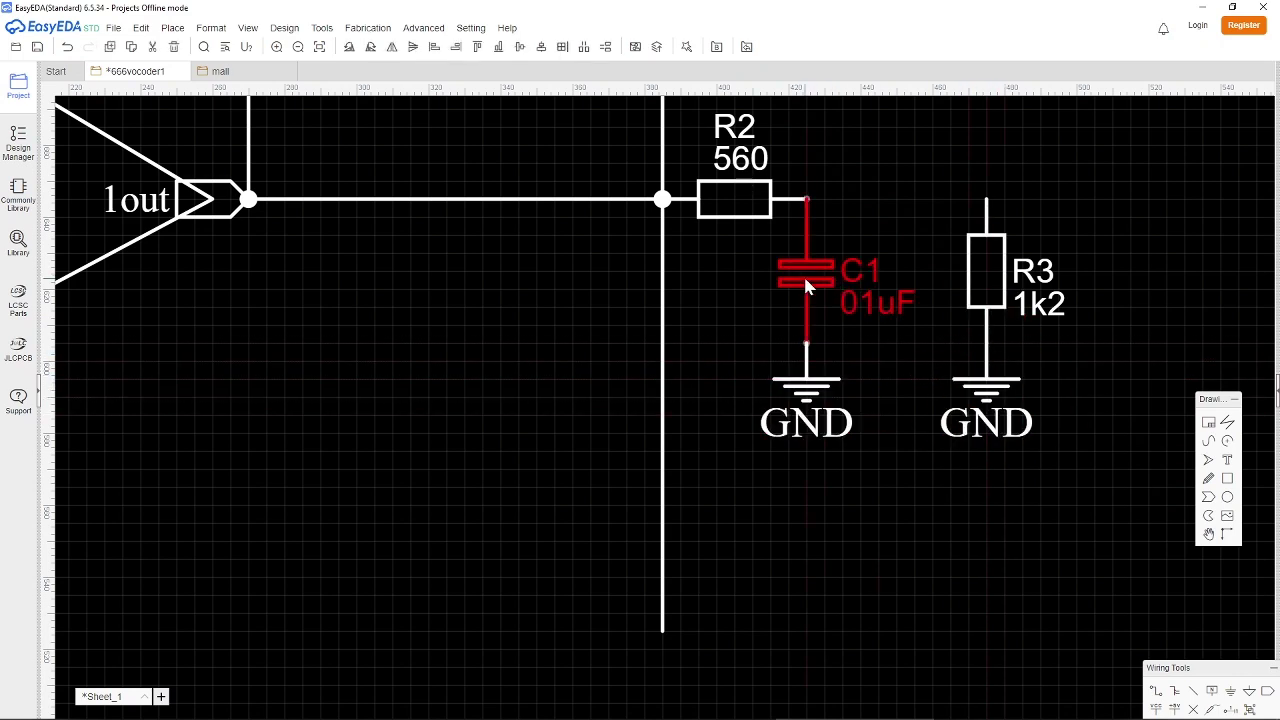
{"action": "key", "text": "ctrl+c"}
{"action": "key", "text": "ctrl+v"}
{"action": "key", "text": "space"}
{"action": "left_click", "coordinate": [880, 200]}
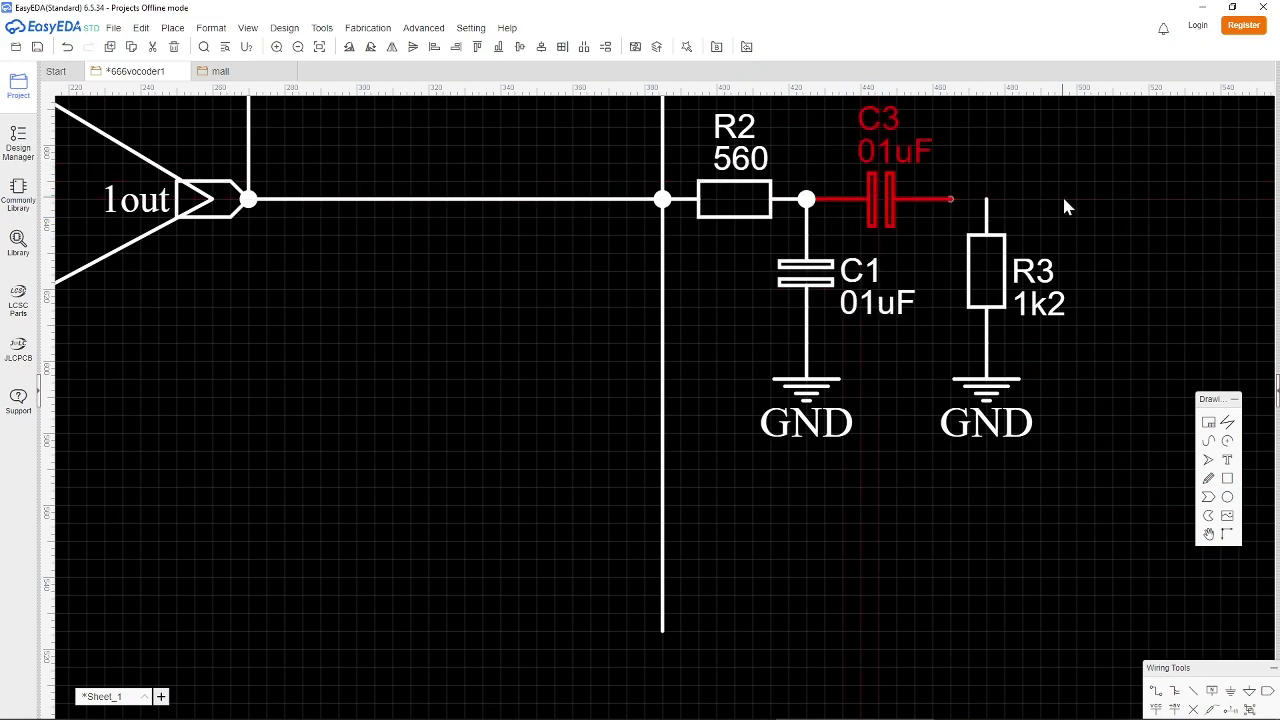
Move capacitor C3 out of the band and put the spare C2 capacitor in its place after R2.
{"action": "scroll", "coordinate": [1060, 200], "scroll_direction": "down", "scroll_amount": 2}
{"action": "scroll", "coordinate": [1064, 195], "scroll_direction": "down", "scroll_amount": 3}
{"action": "scroll", "coordinate": [1105, 164], "scroll_direction": "up", "scroll_amount": 3}
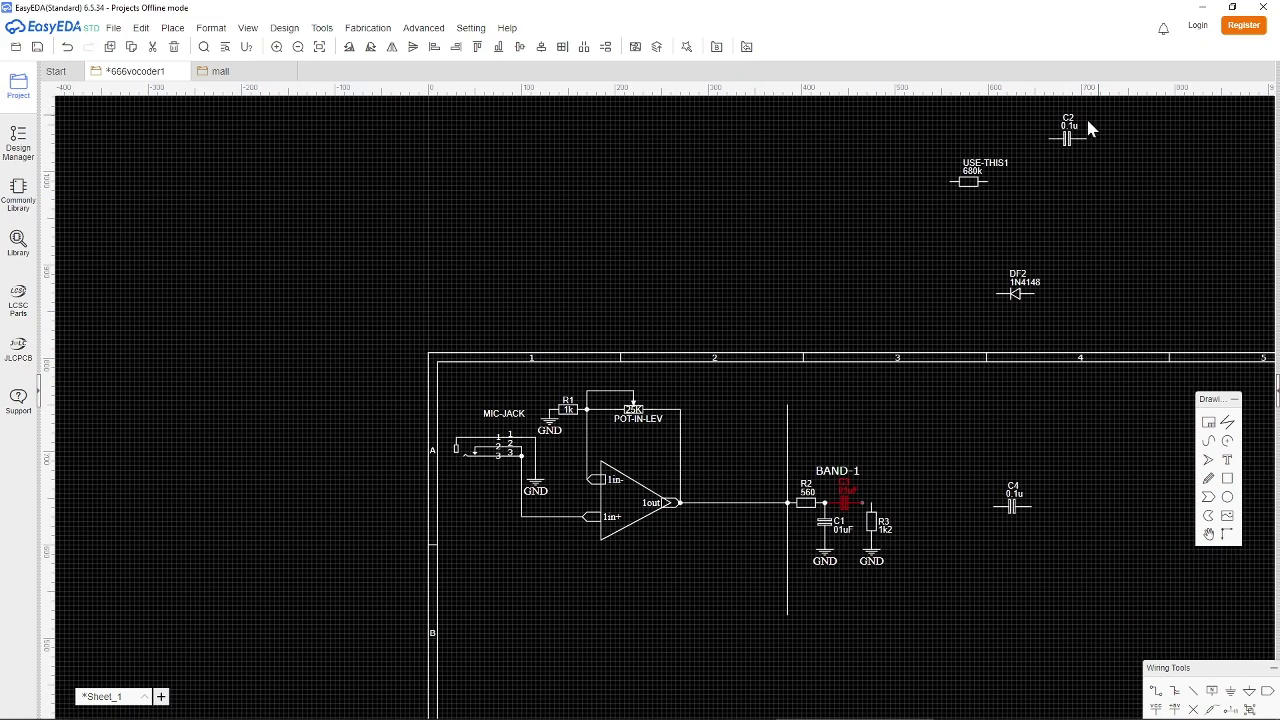
{"action": "left_click_drag", "start_coordinate": [1066, 138], "coordinate": [925, 500]}
{"action": "left_click_drag", "start_coordinate": [846, 500], "coordinate": [910, 435]}
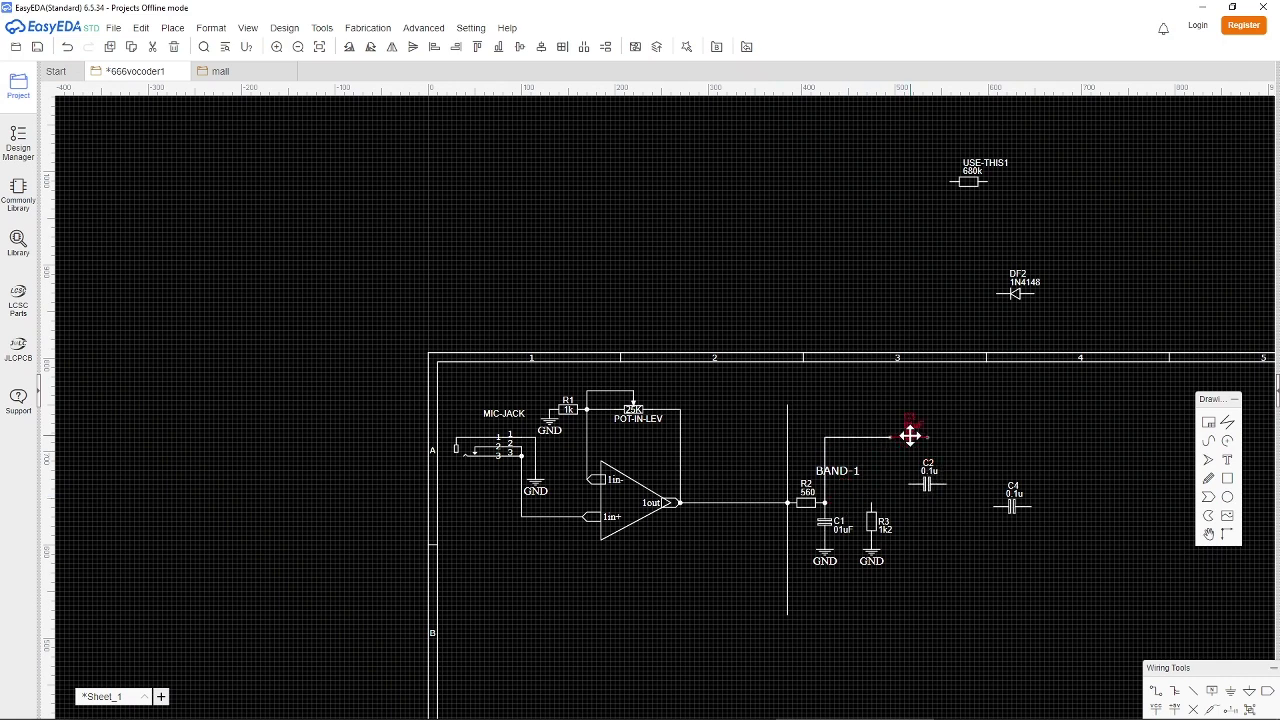
{"action": "left_click", "coordinate": [875, 449]}
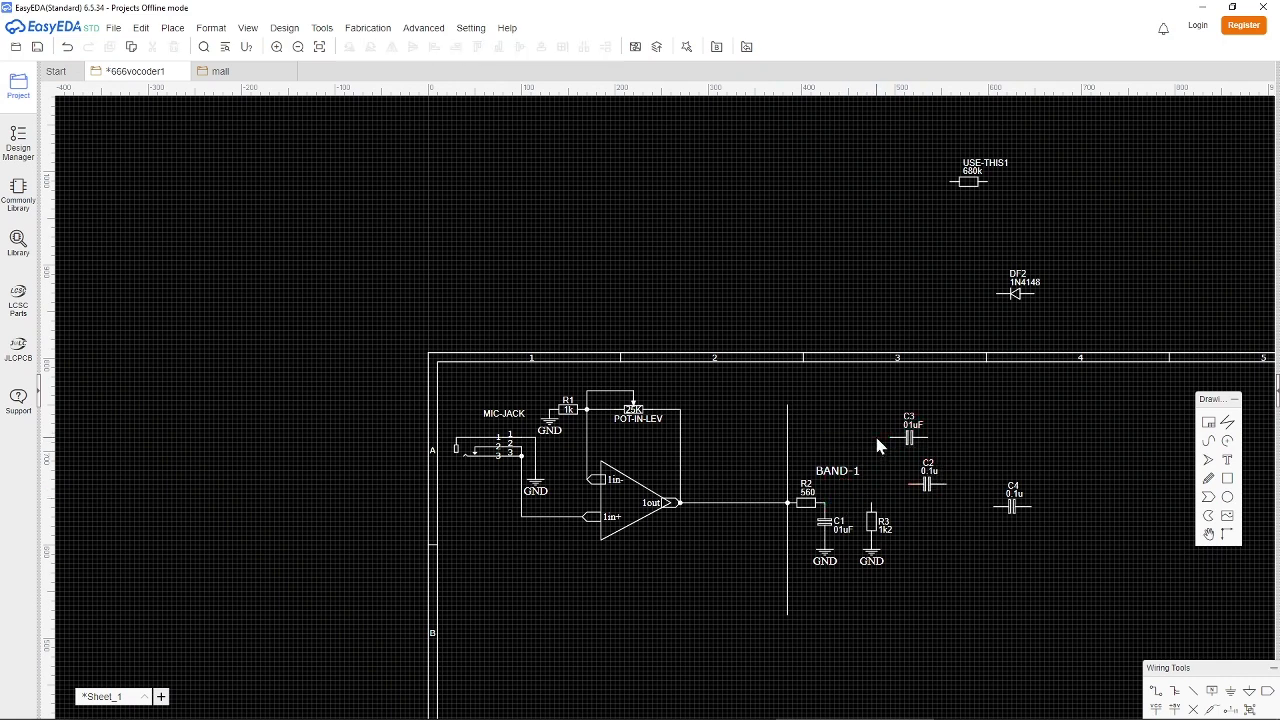
{"action": "left_click", "coordinate": [838, 503]}
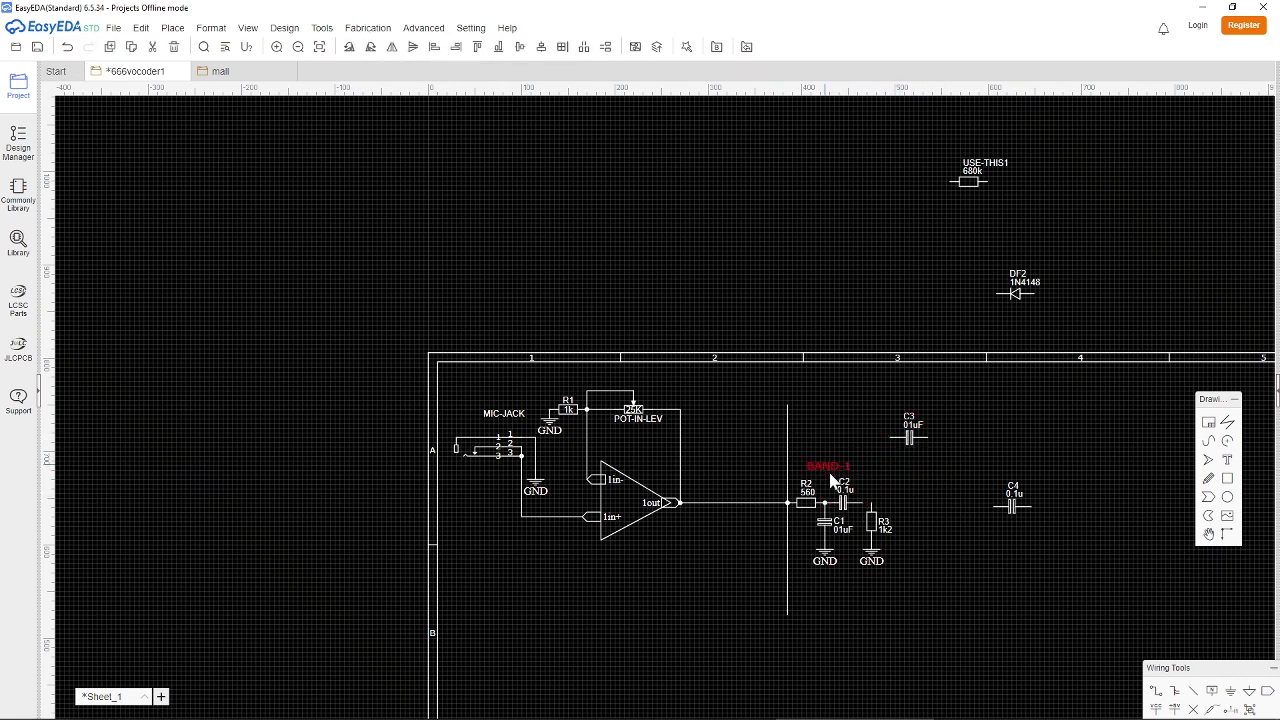
Attach R3 and its GND symbol to C2's free end, and draw a horizontal output wire from that junction.
{"action": "left_click", "coordinate": [866, 527]}
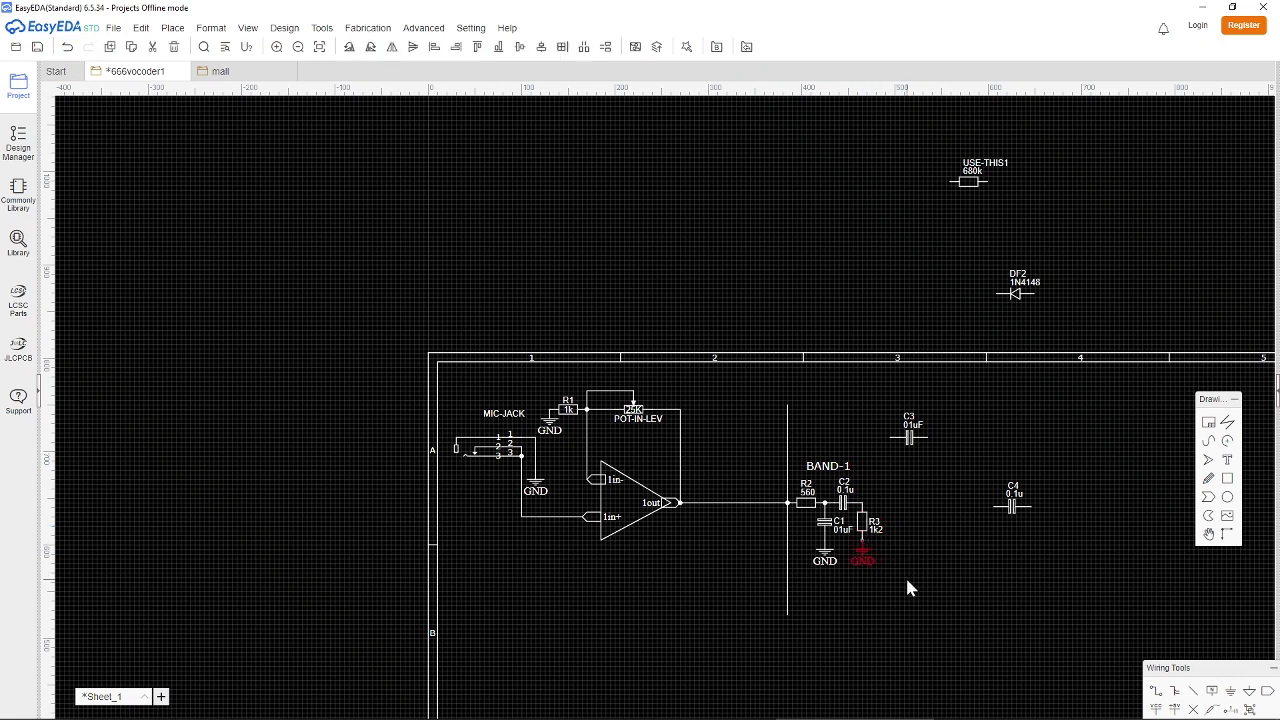
{"action": "scroll", "coordinate": [902, 581], "scroll_direction": "up", "scroll_amount": 3}
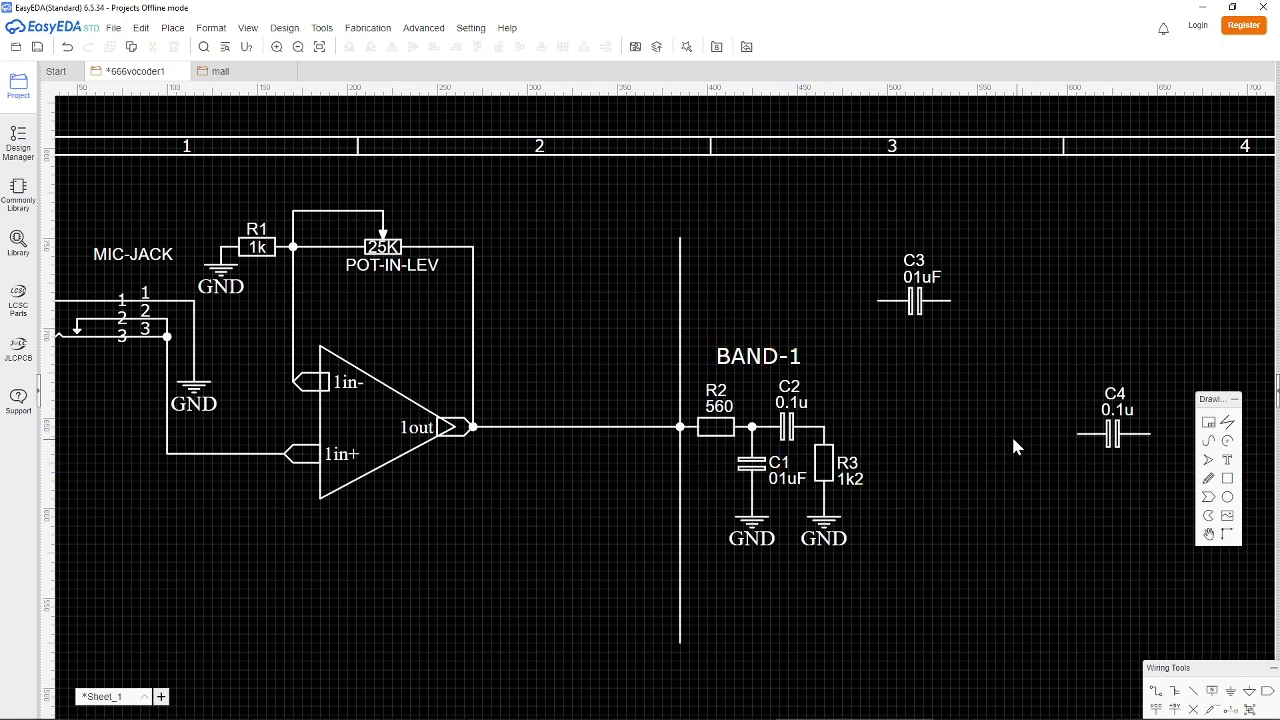
{"action": "key", "text": "w"}
{"action": "left_click", "coordinate": [824, 427]}
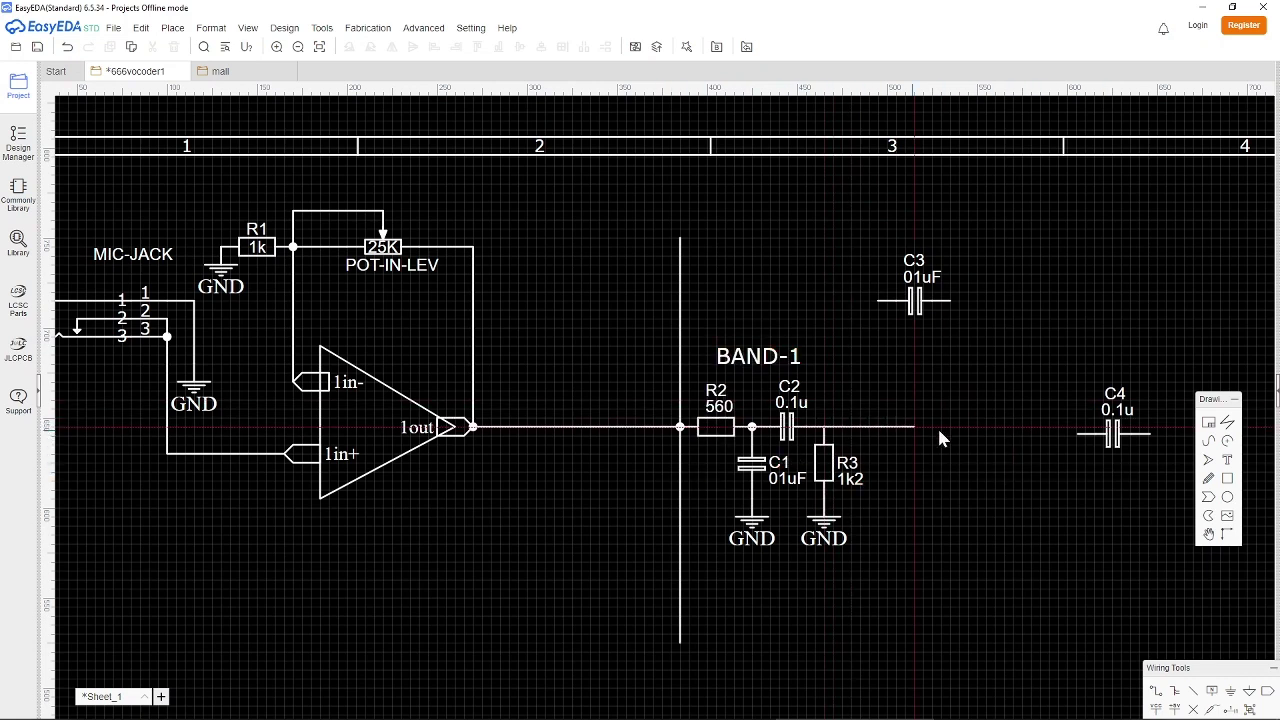
{"action": "left_click", "coordinate": [1029, 427]}
Check what follows band 1 in the Photoshop reference, and place a flipped copy of the spare 1N4148 diode beyond the output wire.
{"action": "key", "text": "alt+Tab"}
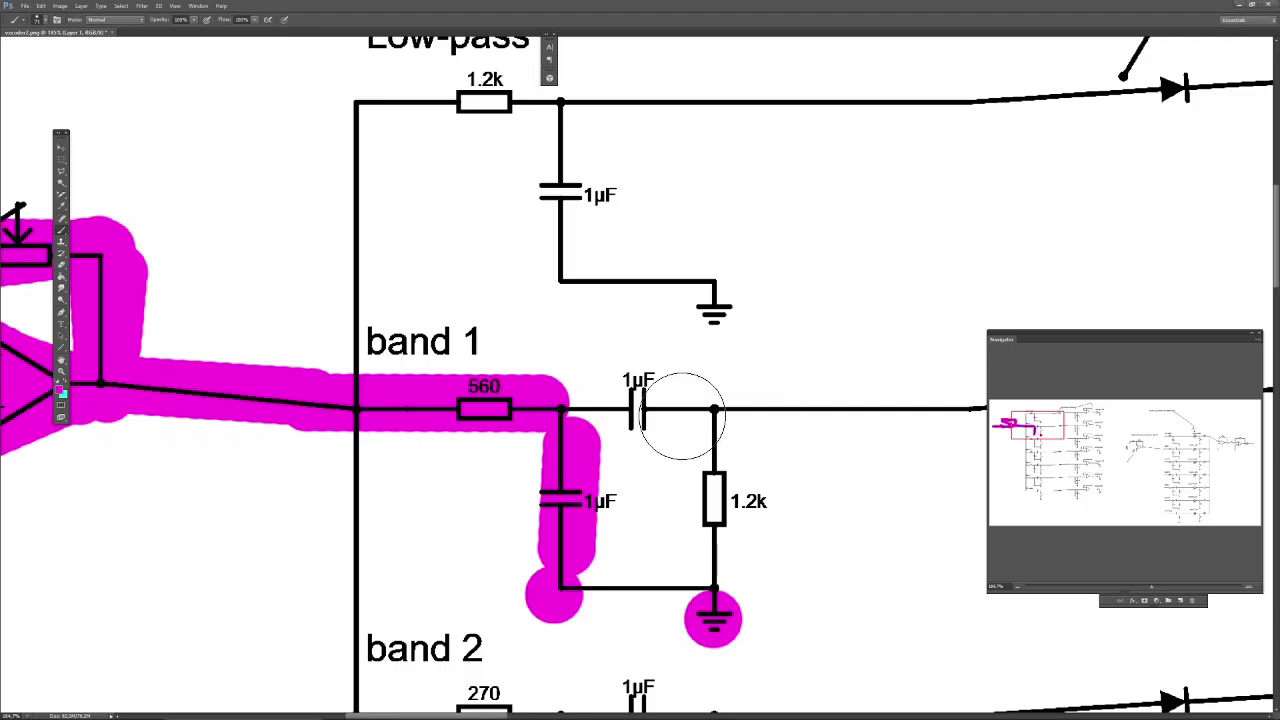
{"action": "left_click_drag", "start_coordinate": [1066, 428], "coordinate": [1034, 434]}
{"action": "key", "text": "alt+Tab"}
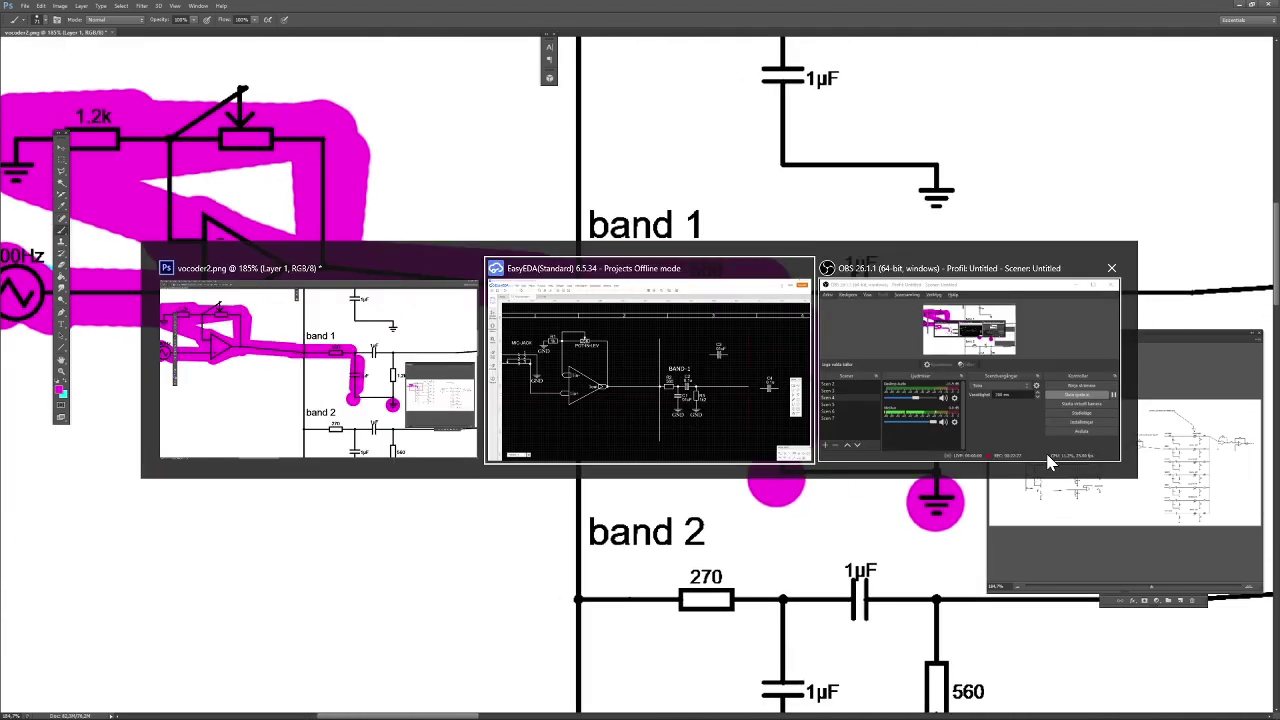
{"action": "scroll", "coordinate": [991, 452], "scroll_direction": "up", "scroll_amount": 2}
{"action": "scroll", "coordinate": [966, 449], "scroll_direction": "down", "scroll_amount": 3}
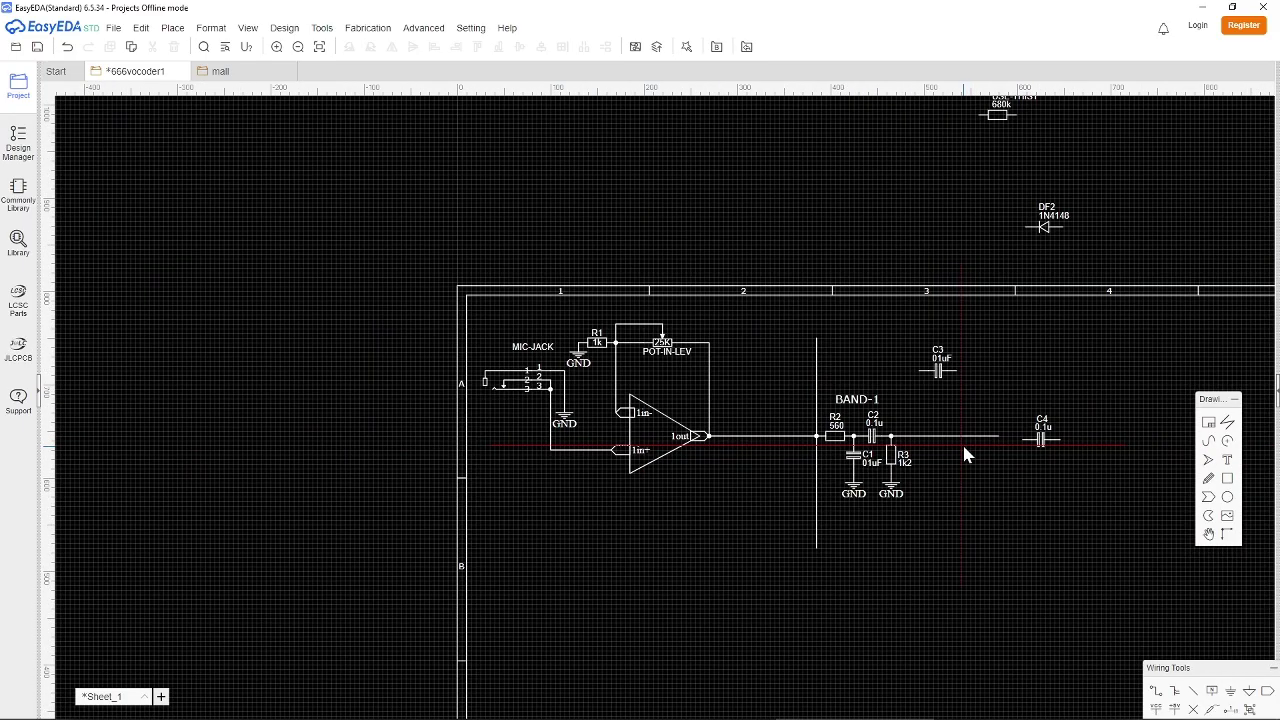
{"action": "left_click", "coordinate": [1045, 228]}
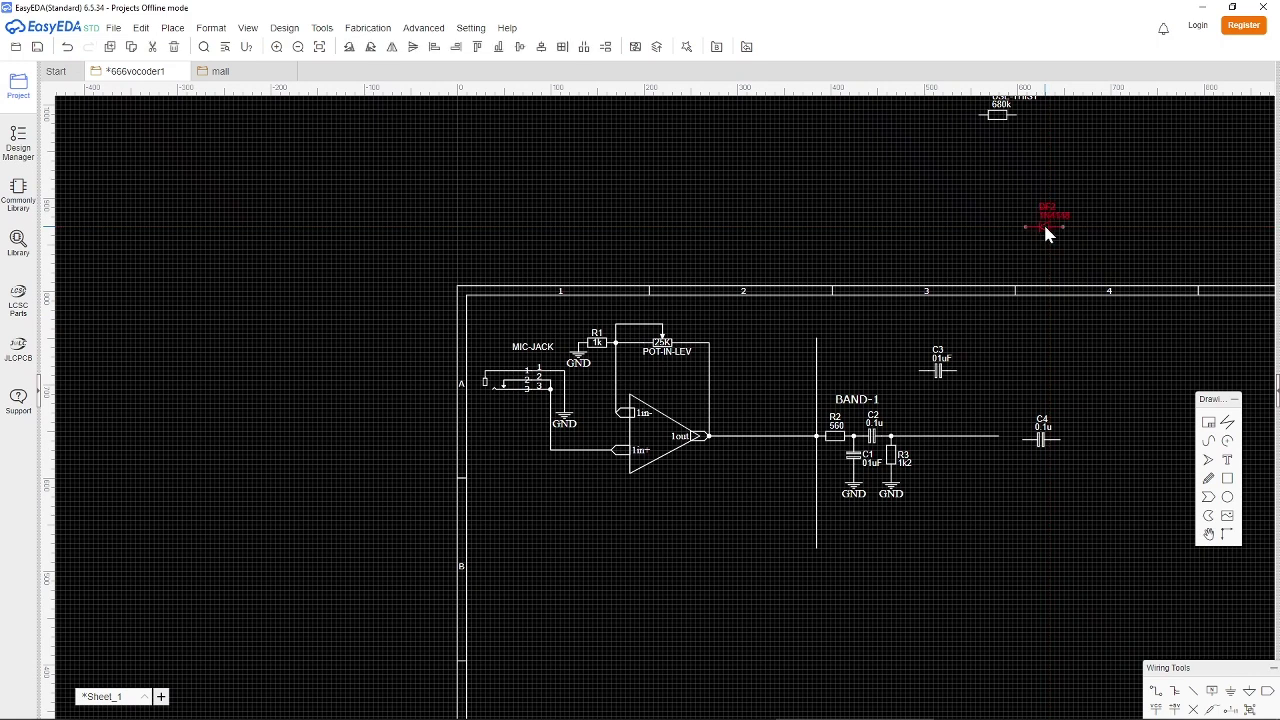
{"action": "key", "text": "ctrl+c"}
{"action": "key", "text": "ctrl+v"}
{"action": "left_click", "coordinate": [1095, 437]}
Move the unused capacitors C4 and C3 above the sheet beside the spare DF2 diode.
{"action": "left_click_drag", "start_coordinate": [1042, 437], "coordinate": [968, 236]}
{"action": "left_click_drag", "start_coordinate": [938, 378], "coordinate": [890, 255]}
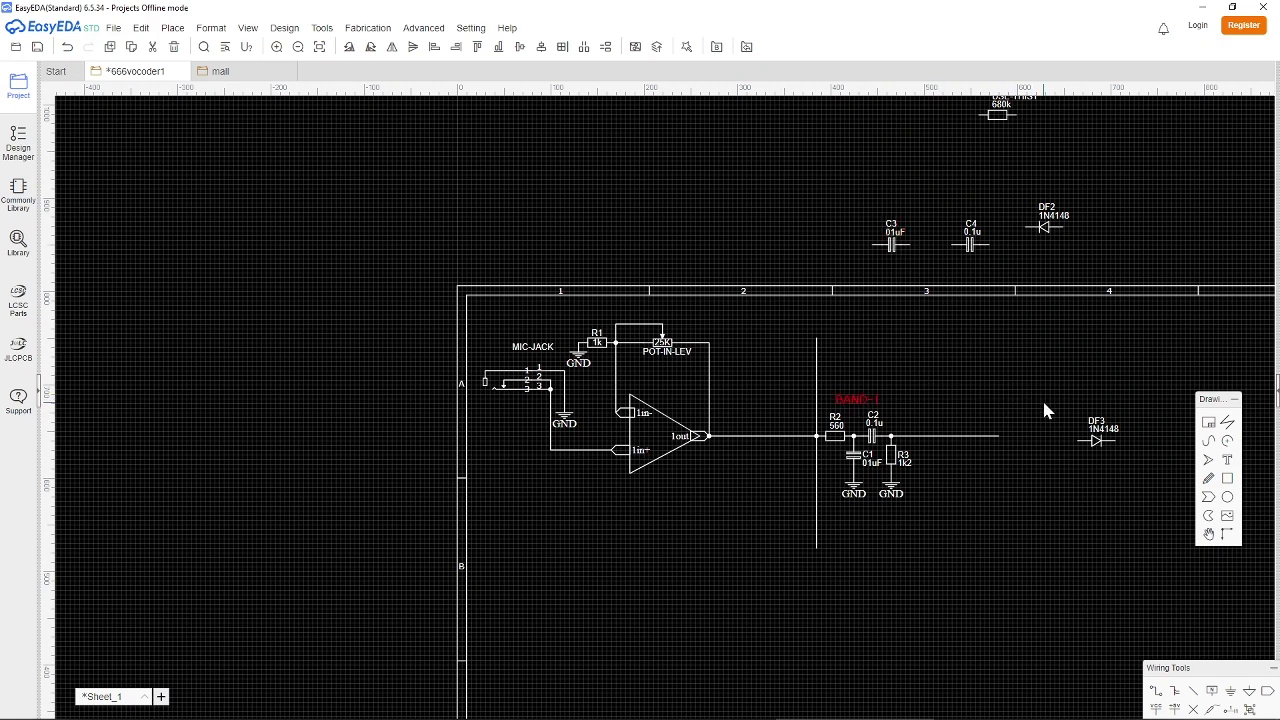
Raise the BAND-1 label and place copies of it, one directly below it and one above the DF3 diode.
{"action": "left_click", "coordinate": [849, 381]}
{"action": "left_click", "coordinate": [849, 395]}
{"action": "left_click", "coordinate": [1077, 398]}
Change the label copy directly below BAND-1 to Band-pass-filter.
{"action": "double_click", "coordinate": [850, 397]}
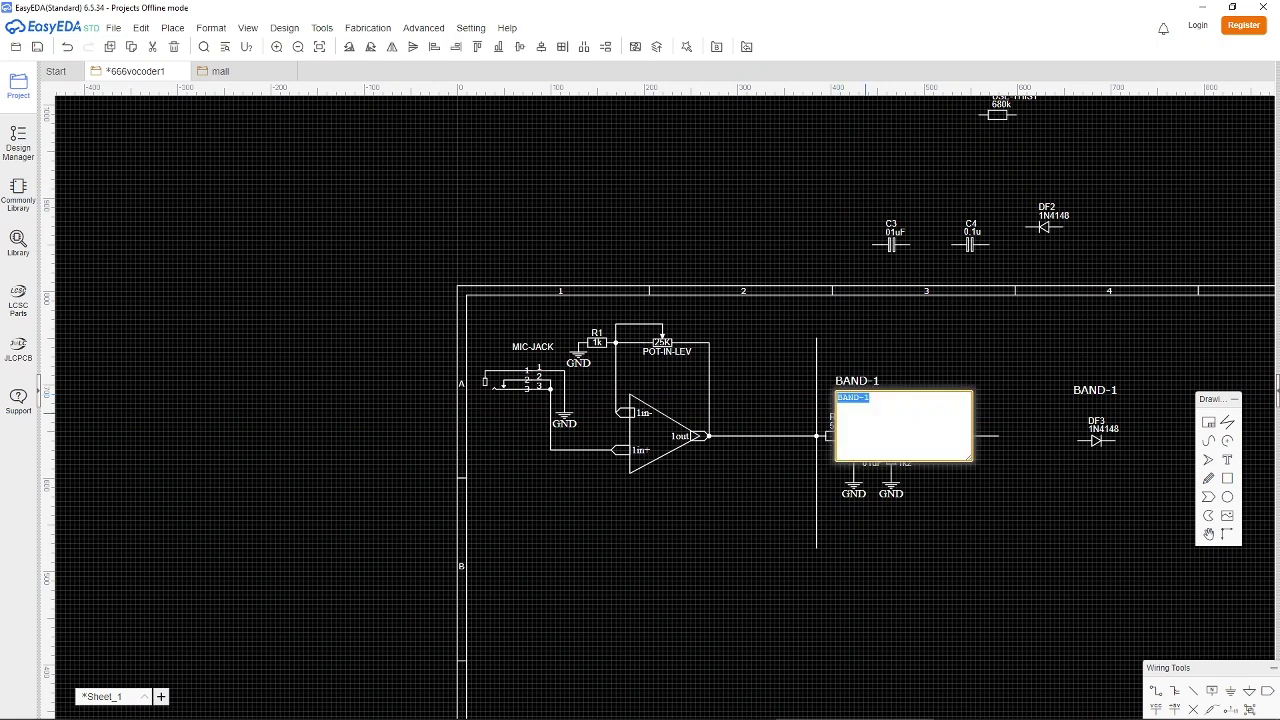
{"action": "type", "text": "Band-pass-filter"}
{"action": "left_click", "coordinate": [995, 501]}
Change the BAND-1 label copy above the DF3 diode to Envelope follower and move it closer to the diode.
{"action": "left_click", "coordinate": [1094, 391]}
{"action": "double_click", "coordinate": [1094, 391]}
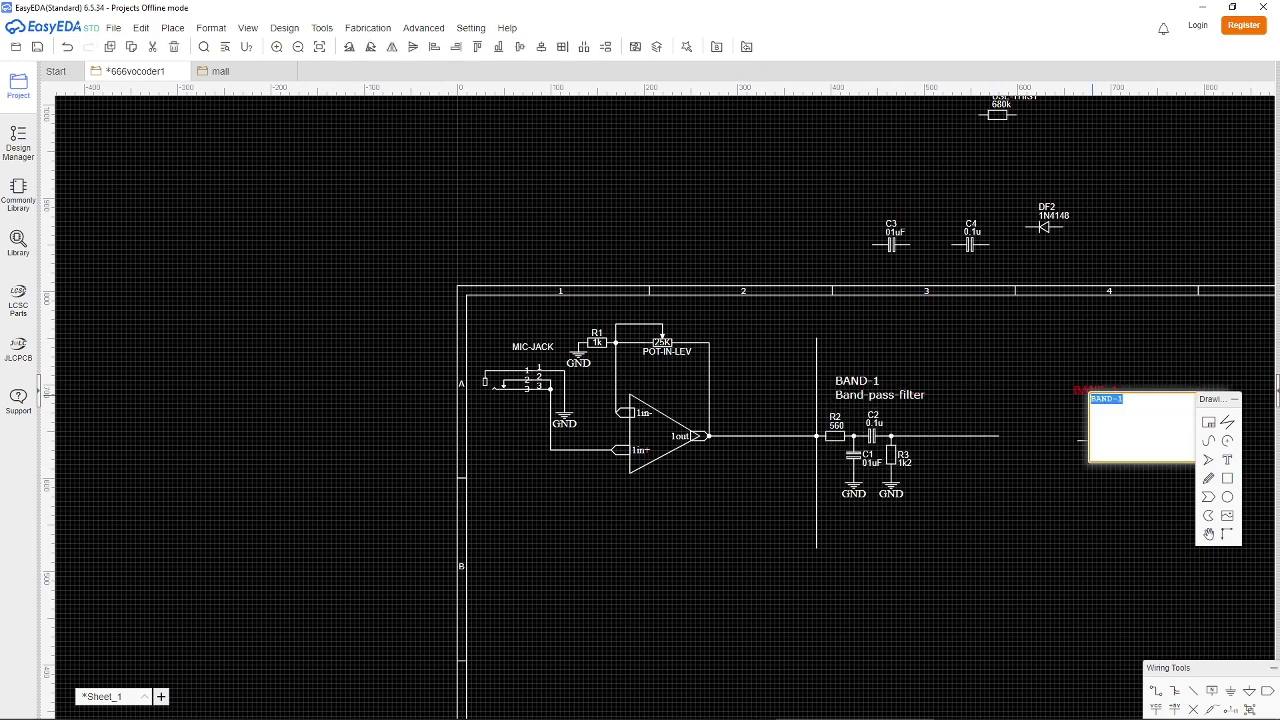
{"action": "type", "text": "Ba"}
{"action": "right_click", "coordinate": [1120, 399]}
{"action": "left_click", "coordinate": [1070, 464]}
{"action": "left_click", "coordinate": [1108, 506]}
{"action": "left_click_drag", "start_coordinate": [1108, 398], "coordinate": [1105, 410]}
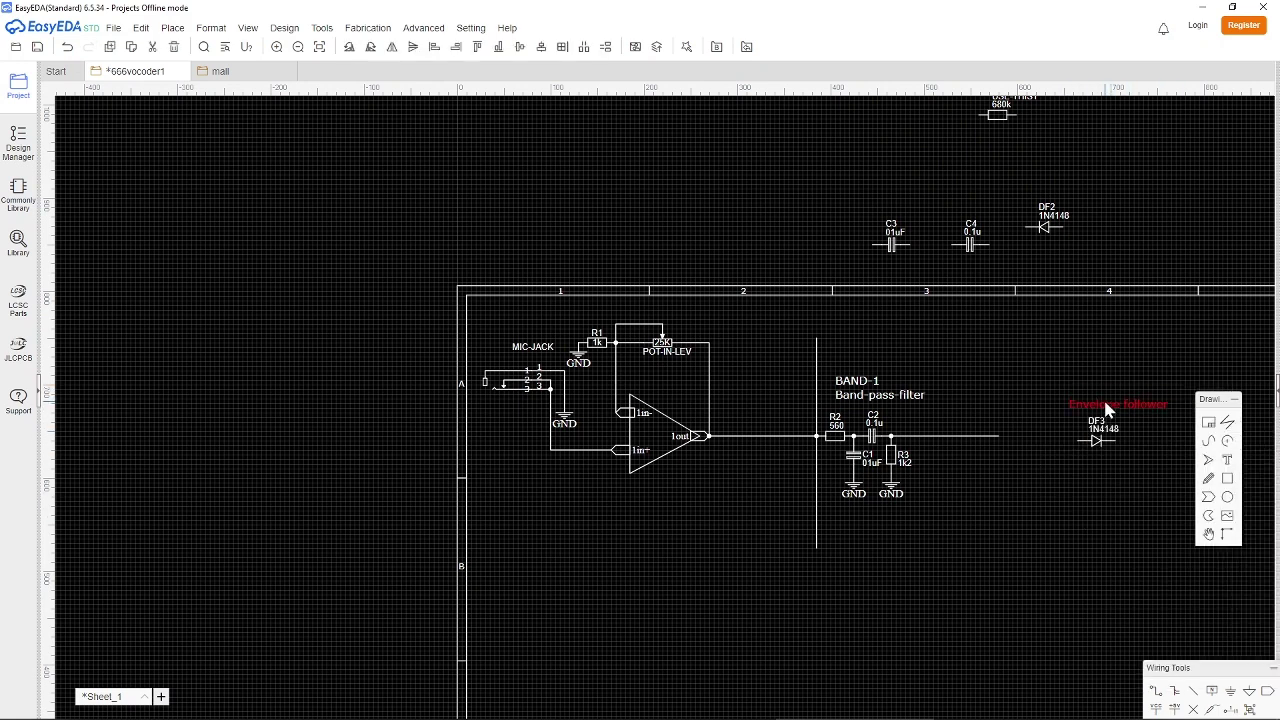
In the Photoshop reference, highlight band 1's second capacitor and 1.2k resistor down to ground, and examine the diode stage.
{"action": "key", "text": "alt+Tab"}
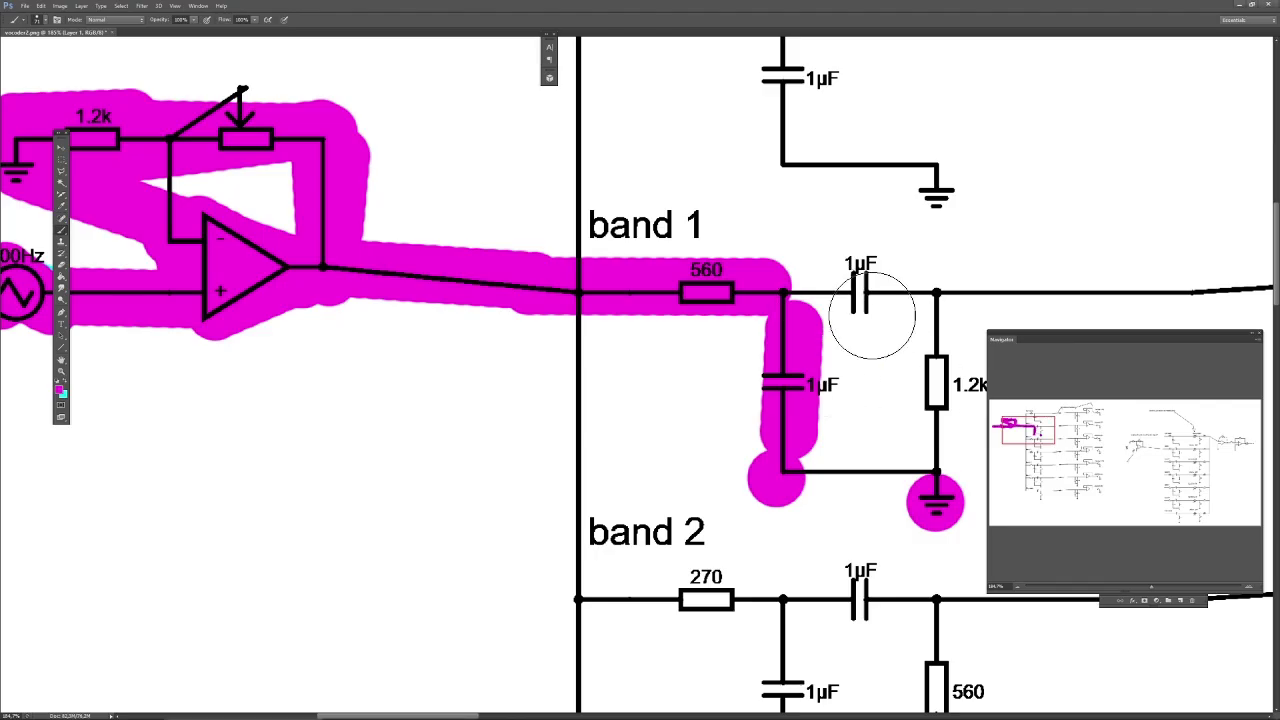
{"action": "left_click_drag", "start_coordinate": [638, 298], "coordinate": [788, 302]}
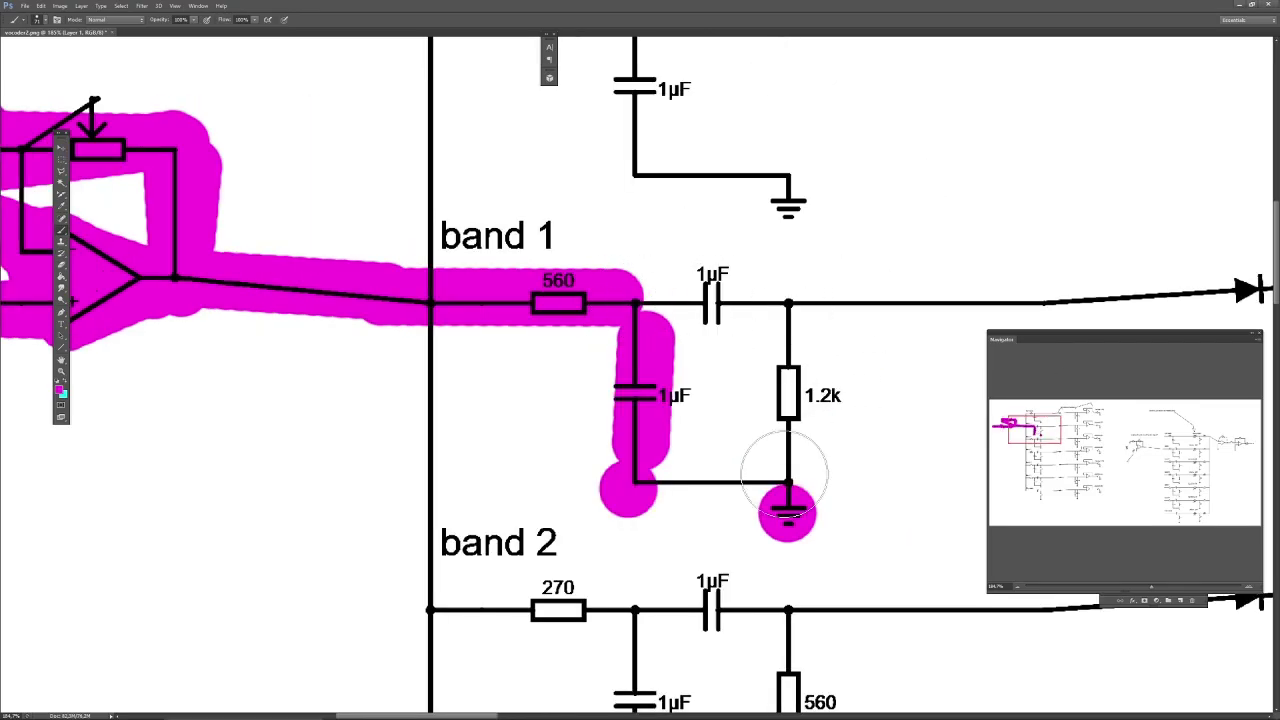
{"action": "left_click_drag", "start_coordinate": [783, 470], "coordinate": [788, 302]}
{"action": "left_click_drag", "start_coordinate": [1128, 303], "coordinate": [321, 282]}
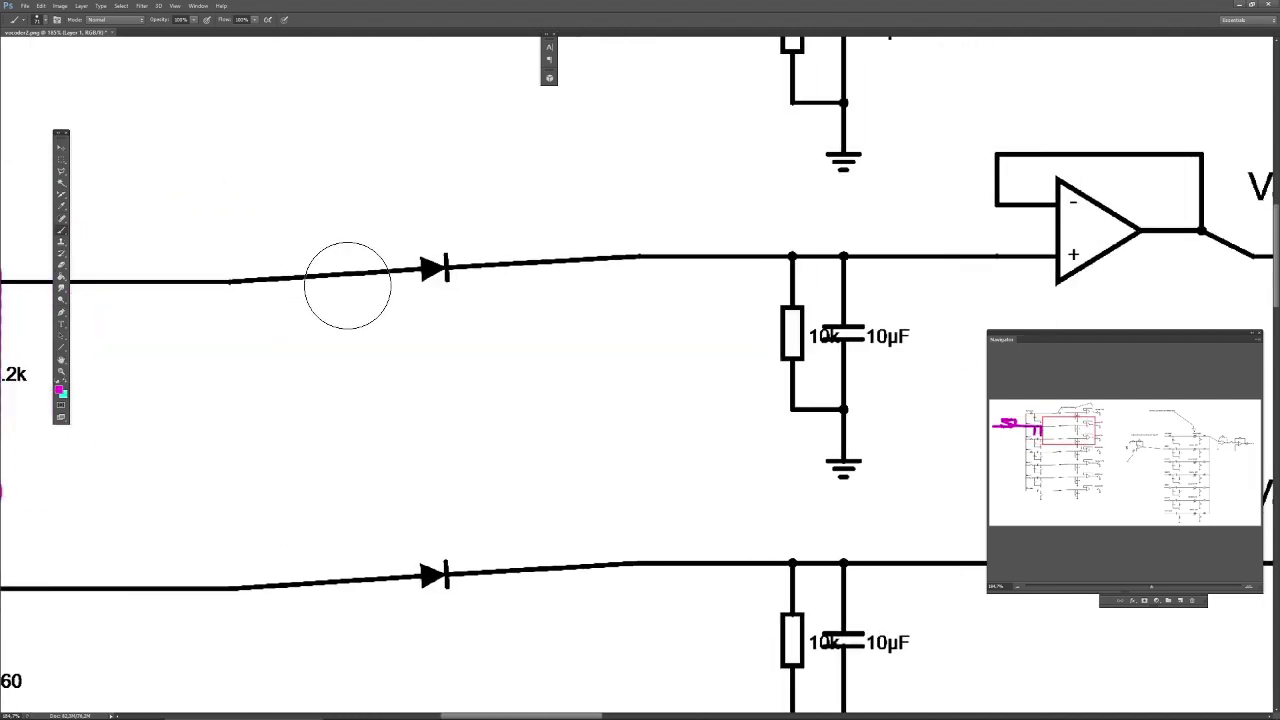
Back in EasyEDA, rename the DF3 diode as D1 and extend band 1's output wire to its input.
{"action": "key", "text": "alt+Tab"}
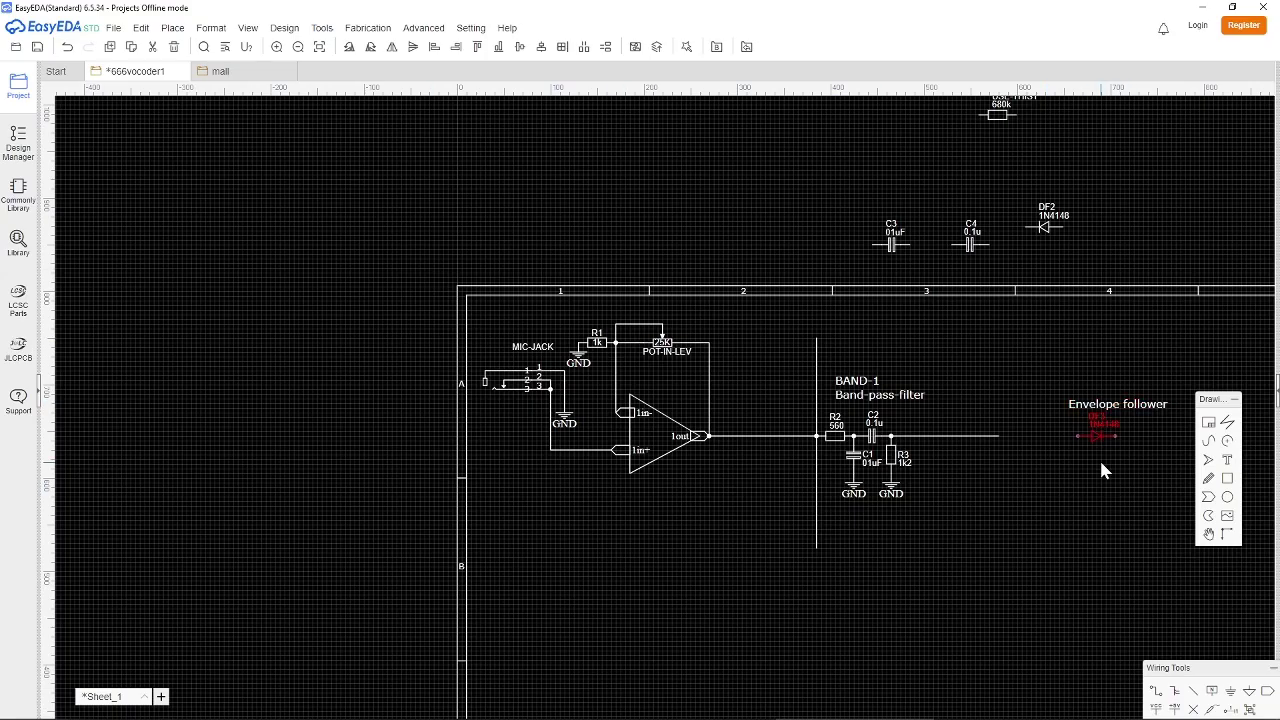
{"action": "double_click", "coordinate": [1097, 421]}
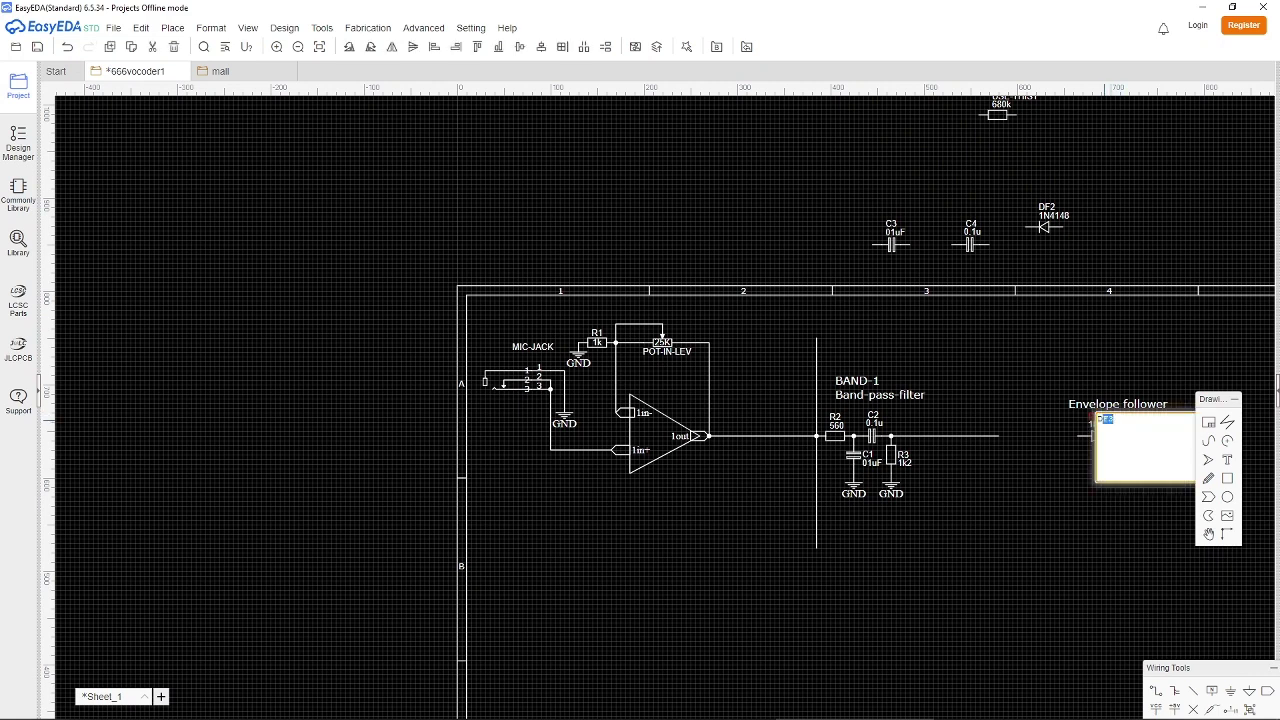
{"action": "left_click", "coordinate": [1108, 505]}
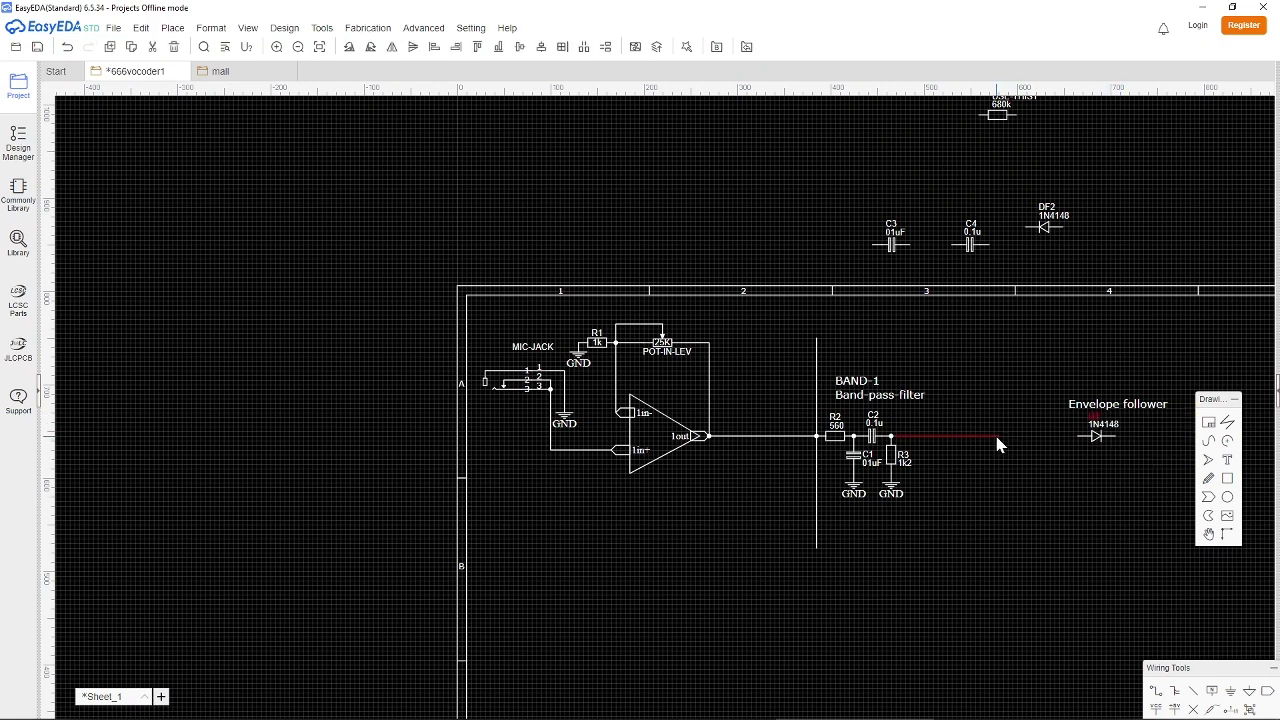
{"action": "left_click", "coordinate": [1078, 436]}
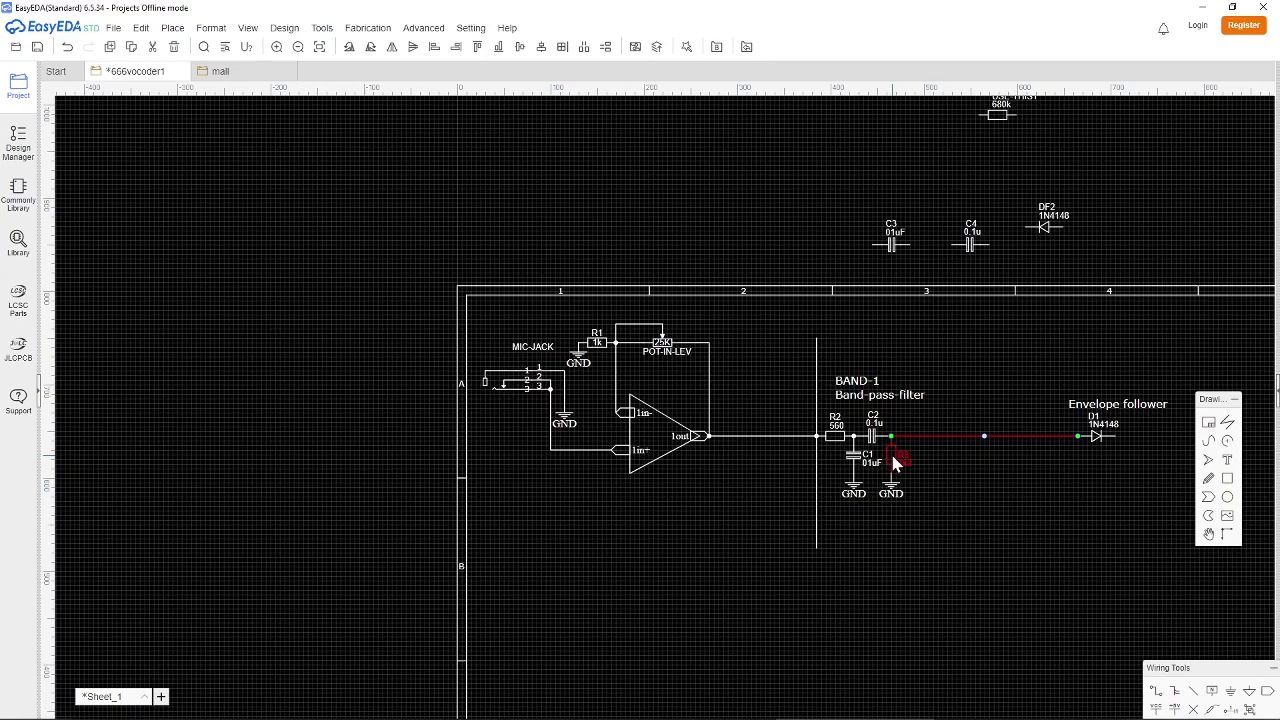
Copy C1, R3 and their two GND symbols and place the copies directly after diode D1.
{"action": "left_click_drag", "start_coordinate": [912, 502], "coordinate": [832, 449]}
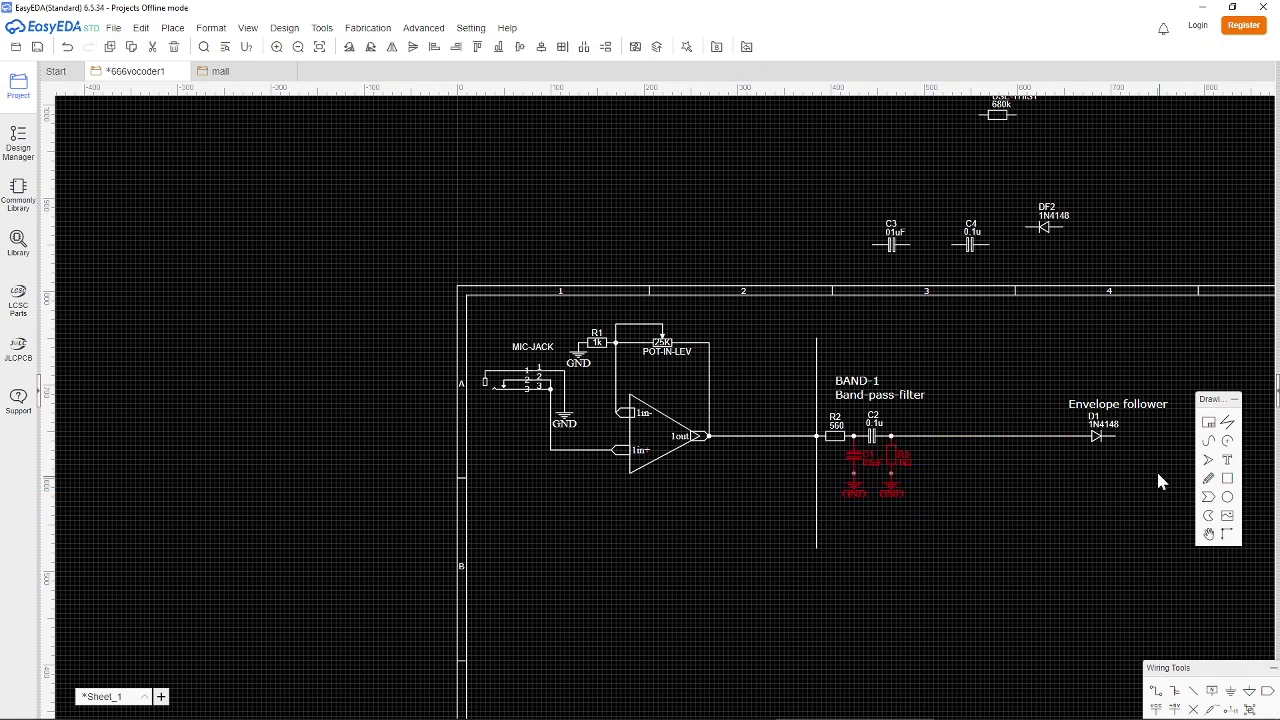
{"action": "key", "text": "ctrl+c"}
{"action": "key", "text": "ctrl+v"}
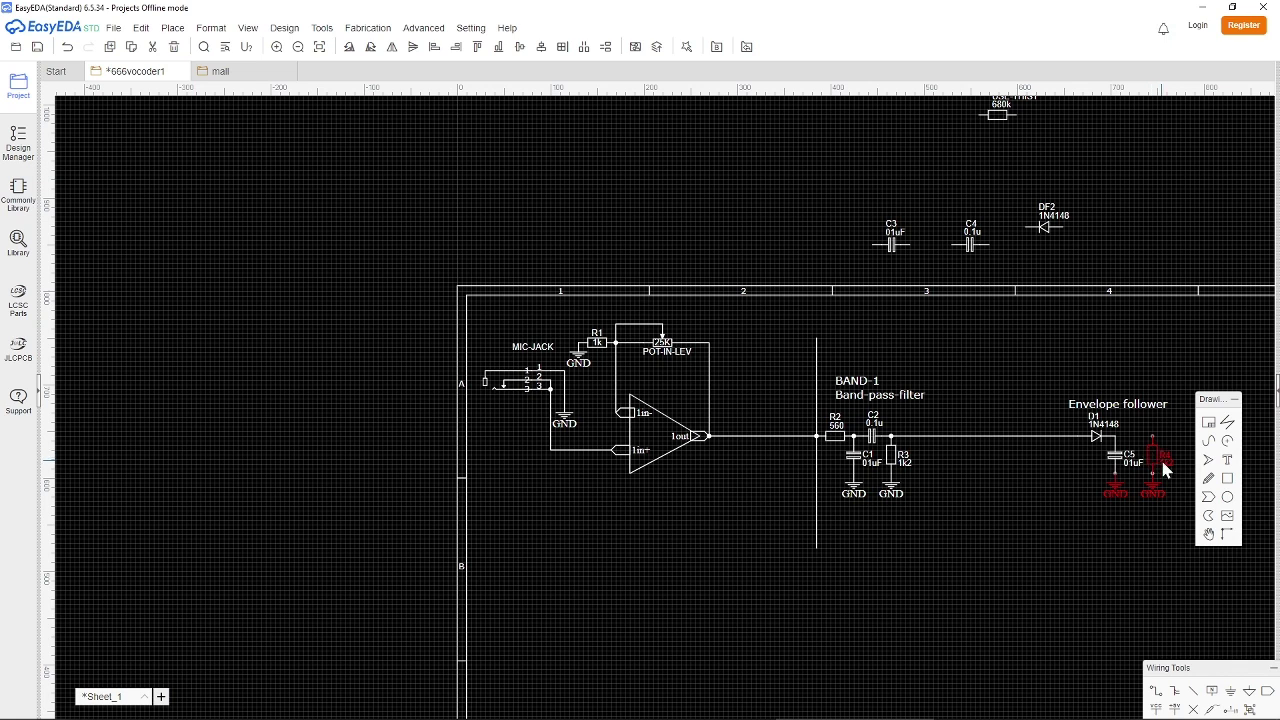
Set the copied resistor R4 to 10k and the copied capacitor C5 to 10uF, checking the values against the reference.
{"action": "left_click", "coordinate": [1153, 456]}
{"action": "double_click", "coordinate": [1163, 460]}
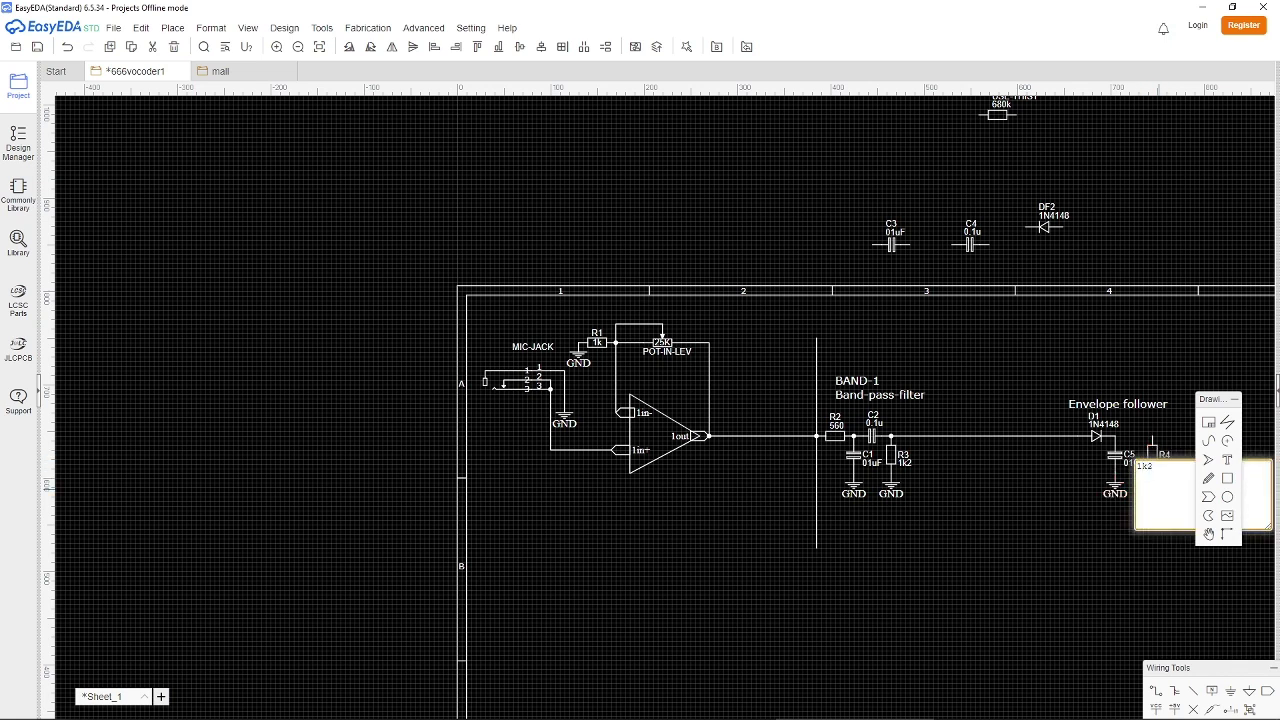
{"action": "type", "text": "10k"}
{"action": "key", "text": "Return"}
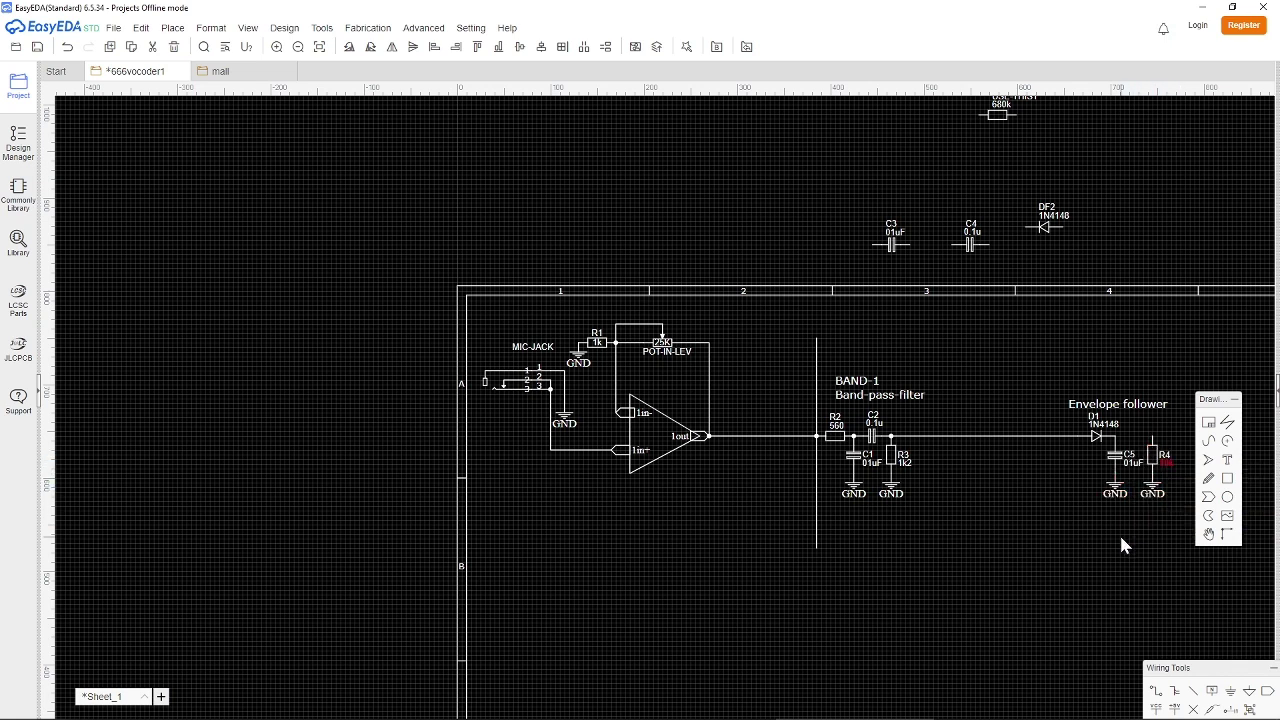
{"action": "key", "text": "alt+Tab"}
{"action": "key", "text": "alt+Tab"}
{"action": "double_click", "coordinate": [1137, 464]}
{"action": "key", "text": "BackSpace"}
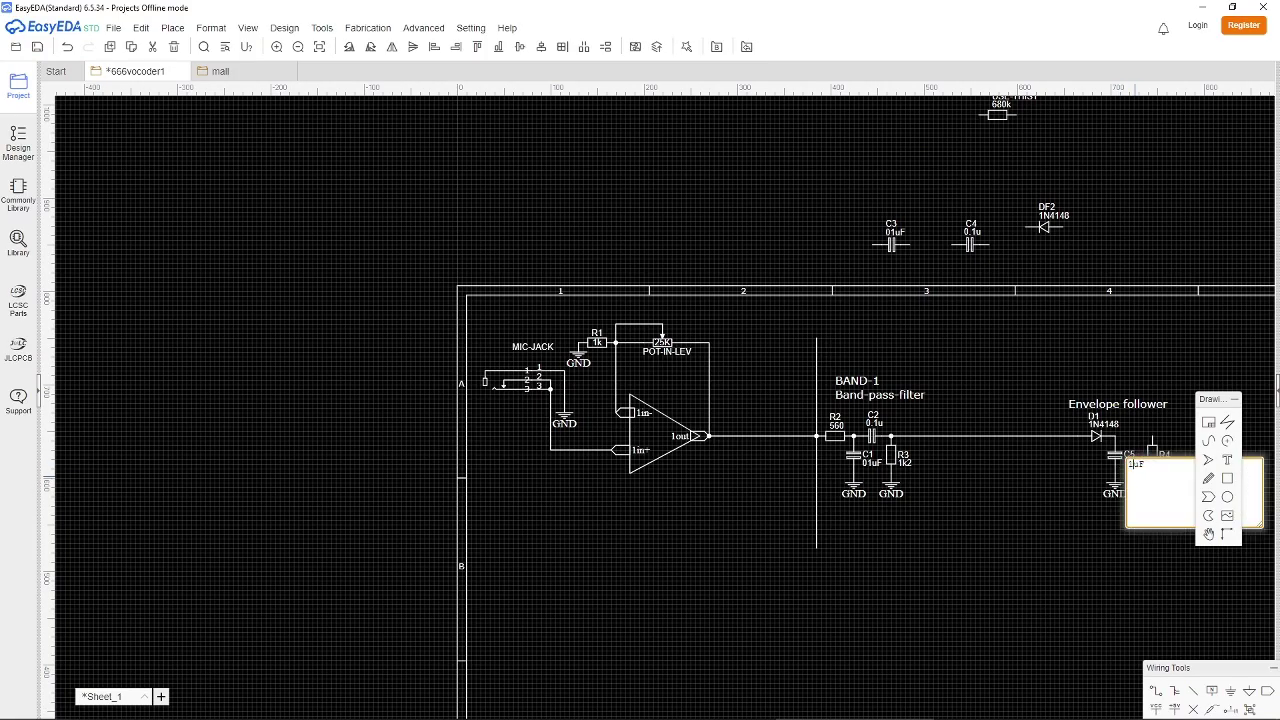
{"action": "key", "text": "Return"}
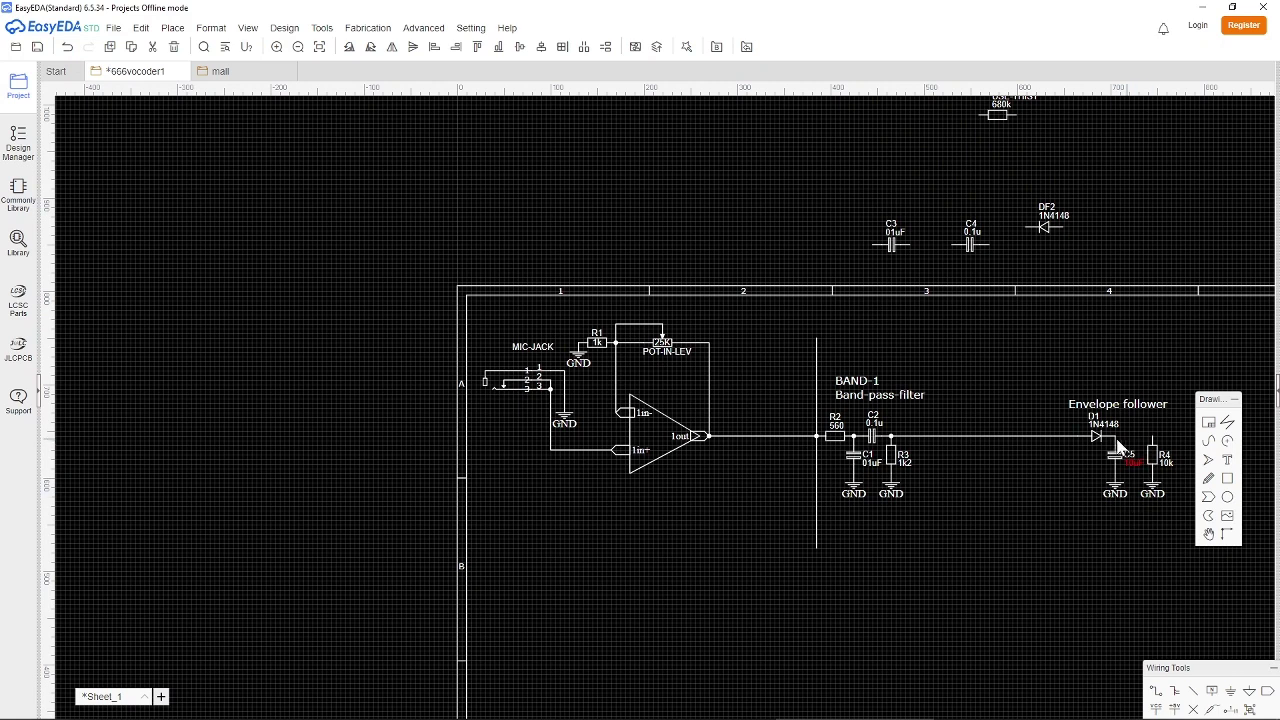
Wire D1's output across the upper ends of C5 and R4 and extend the wire well beyond R4.
{"action": "left_click", "coordinate": [1146, 450]}
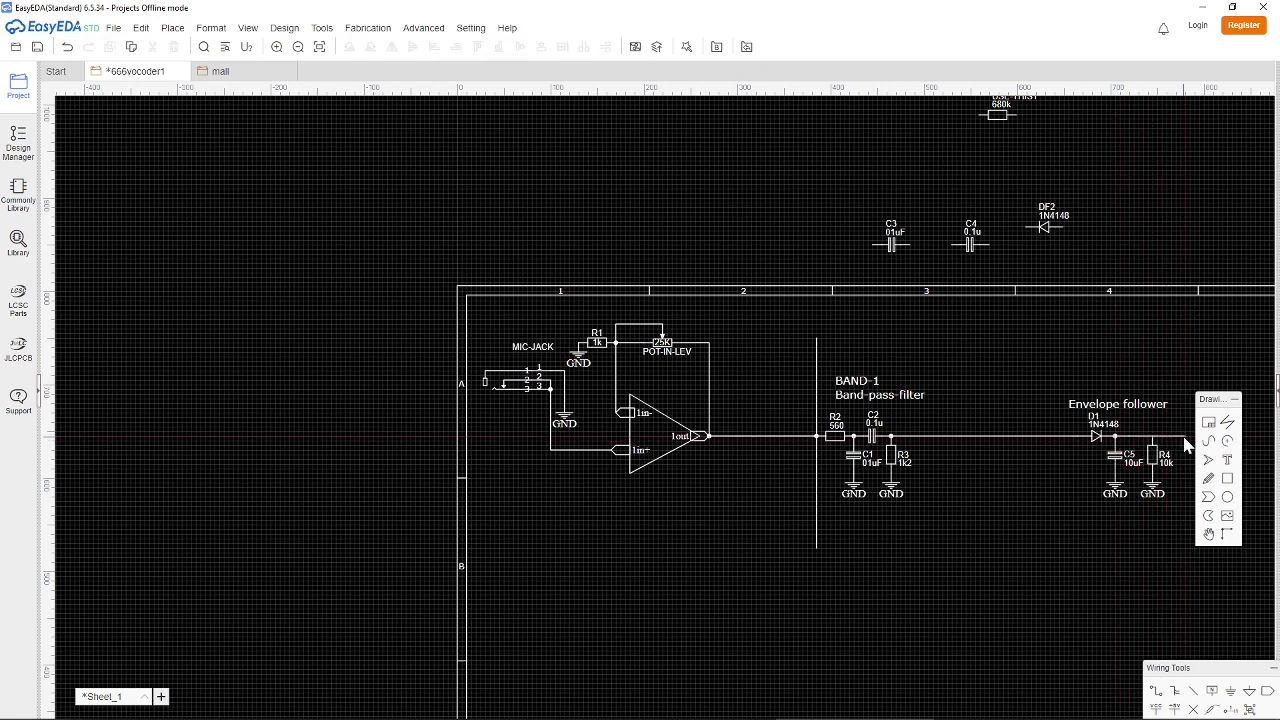
{"action": "right_click_drag", "start_coordinate": [1195, 445], "coordinate": [711, 518]}
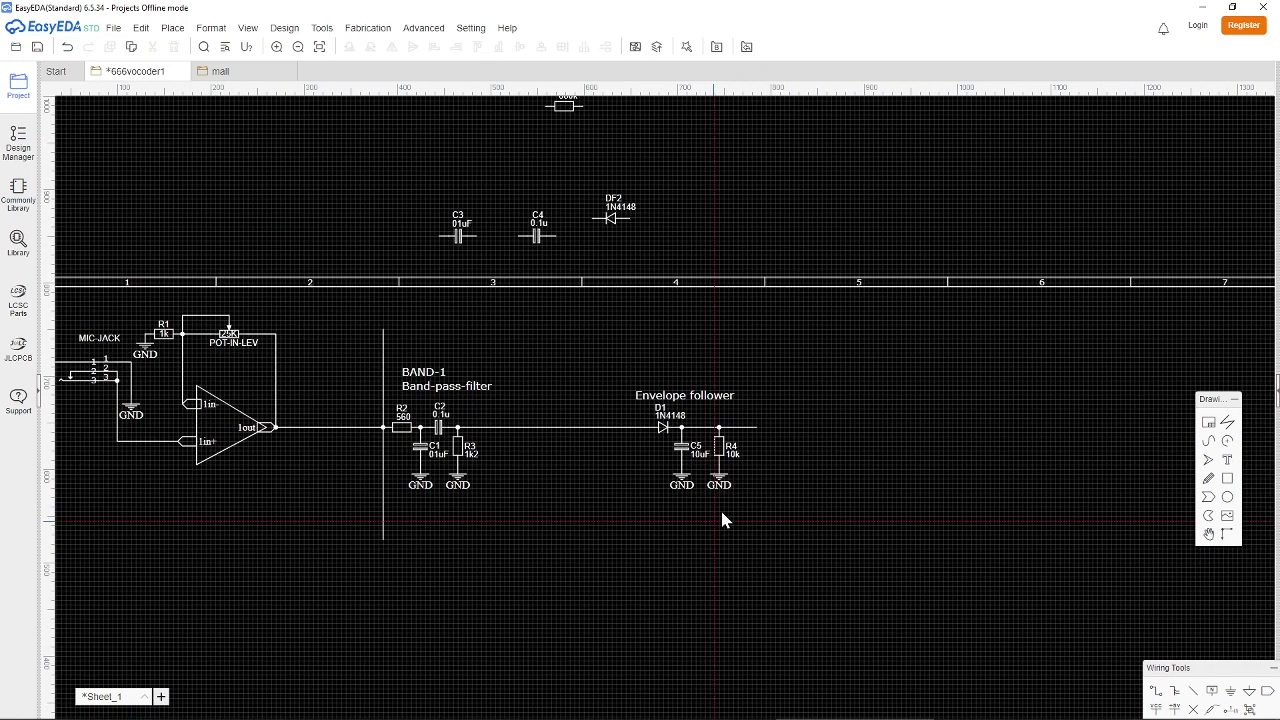
{"action": "left_click_drag", "start_coordinate": [745, 428], "coordinate": [868, 428]}
Cut the 2in/2out op-amp from the QUAD-OP-AMP 1 group and paste it beyond the end of the envelope follower wire.
{"action": "scroll", "coordinate": [895, 465], "scroll_direction": "down", "scroll_amount": 5}
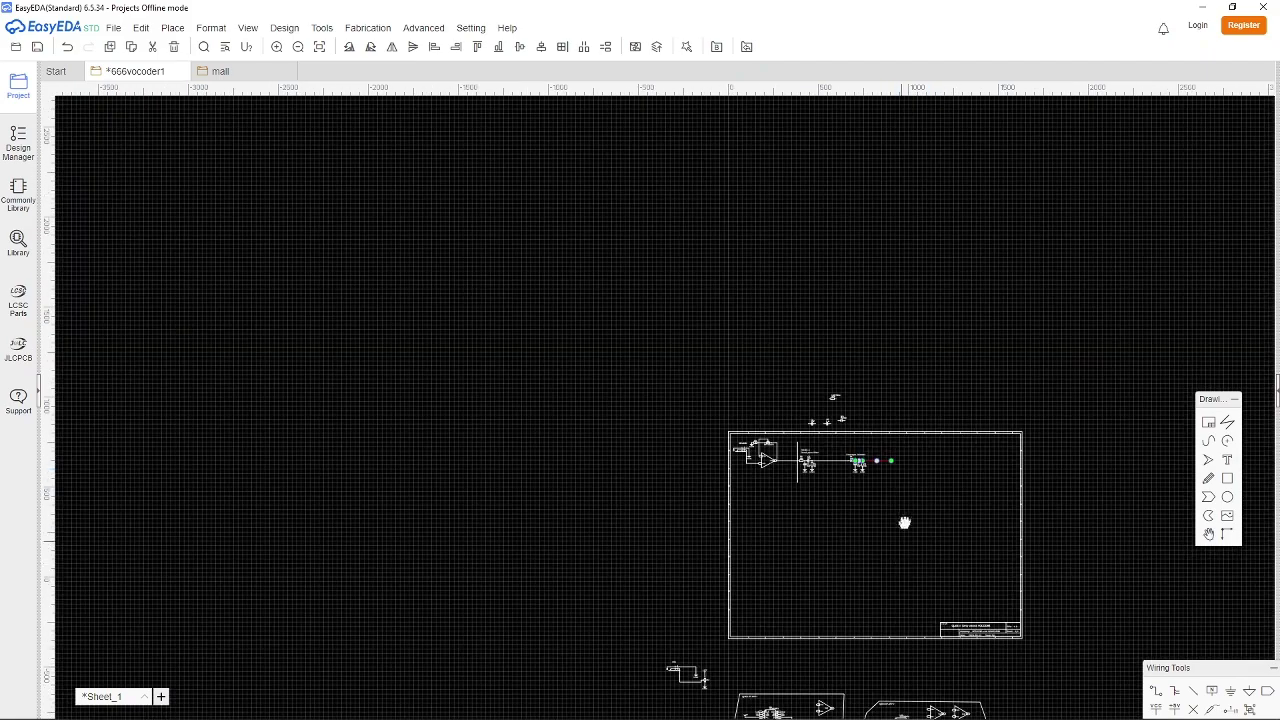
{"action": "scroll", "coordinate": [834, 528], "scroll_direction": "up", "scroll_amount": 3}
{"action": "scroll", "coordinate": [836, 531], "scroll_direction": "up", "scroll_amount": 1}
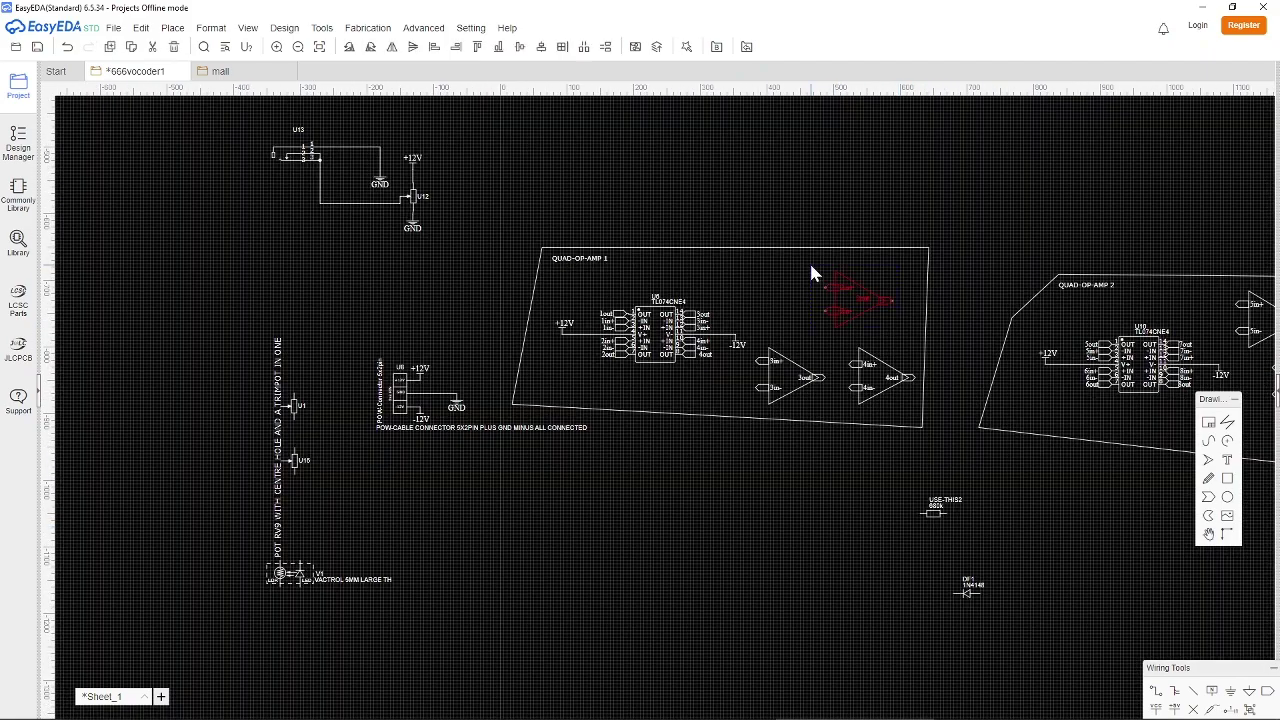
{"action": "key", "text": "ctrl+x"}
{"action": "right_click_drag", "start_coordinate": [1011, 180], "coordinate": [782, 646]}
{"action": "right_click_drag", "start_coordinate": [908, 466], "coordinate": [844, 673]}
{"action": "scroll", "coordinate": [866, 624], "scroll_direction": "up", "scroll_amount": 1}
{"action": "scroll", "coordinate": [862, 560], "scroll_direction": "down", "scroll_amount": 2}
{"action": "scroll", "coordinate": [797, 390], "scroll_direction": "up", "scroll_amount": 4}
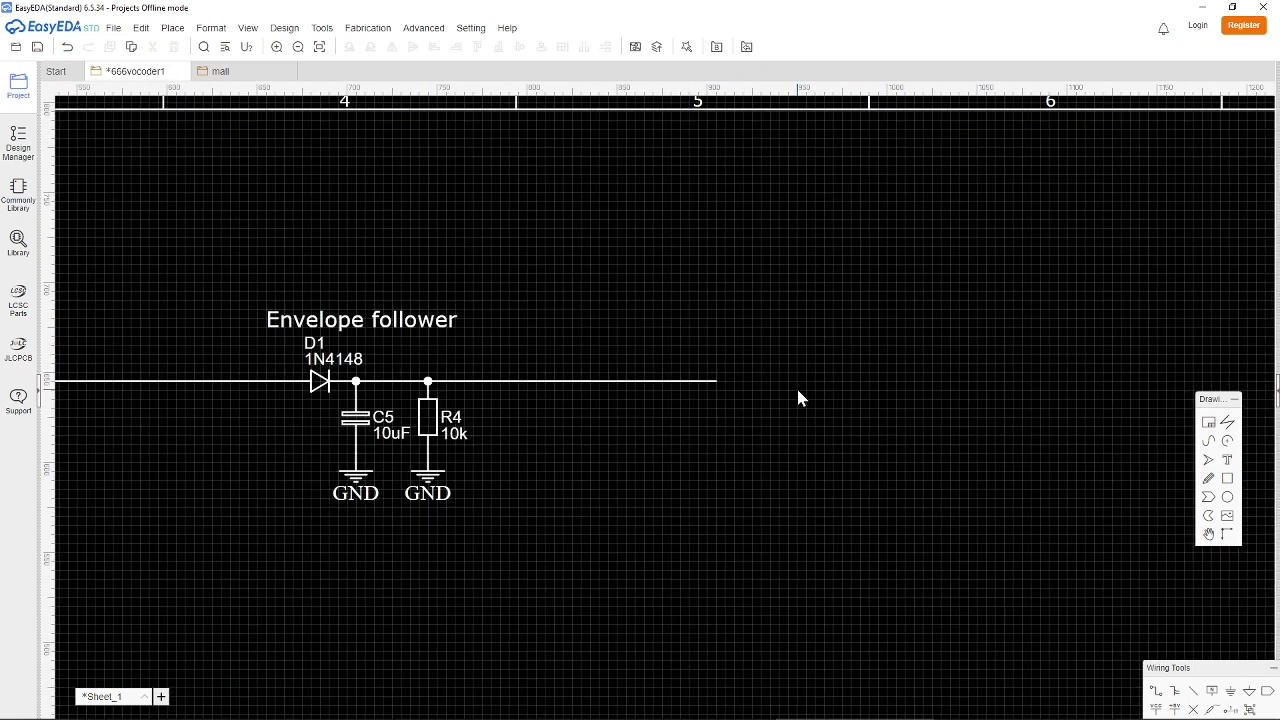
{"action": "key", "text": "ctrl+v"}
{"action": "left_click", "coordinate": [797, 275]}
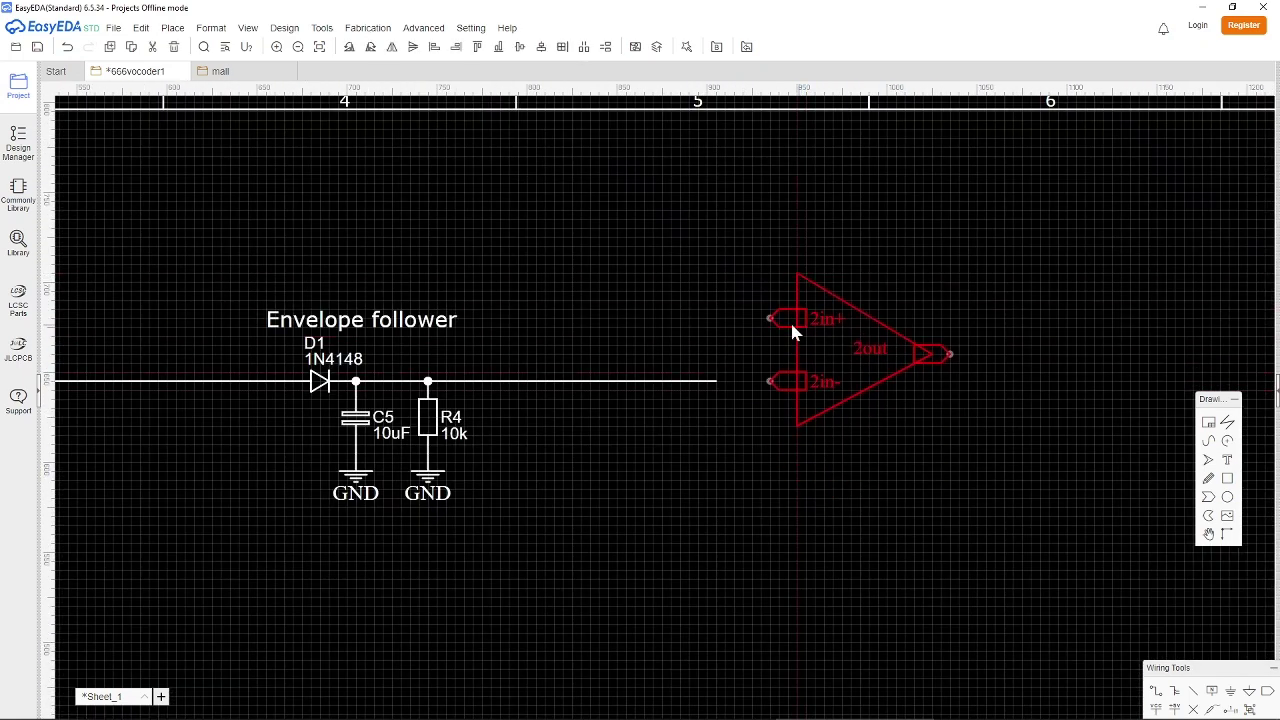
Swap the op-amp's 2in+ and 2in- ports so 2in- is uppermost, and attach 2in+ to the envelope follower wire.
{"action": "left_click_drag", "start_coordinate": [779, 325], "coordinate": [733, 422]}
{"action": "left_click_drag", "start_coordinate": [784, 383], "coordinate": [782, 312]}
{"action": "left_click_drag", "start_coordinate": [746, 415], "coordinate": [705, 388]}
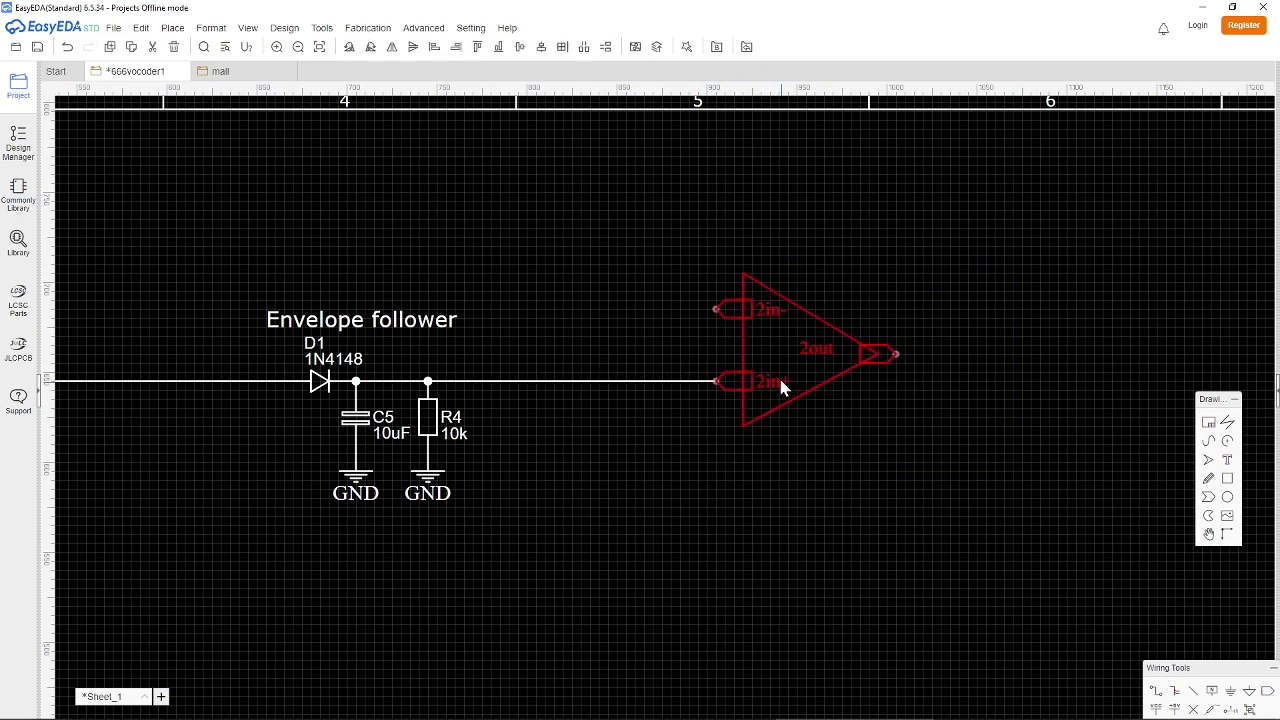
Check the buffer in the reference, then wire 2in- over the op-amp to 2out and extend an output wire from 2out.
{"action": "key", "text": "alt+Tab"}
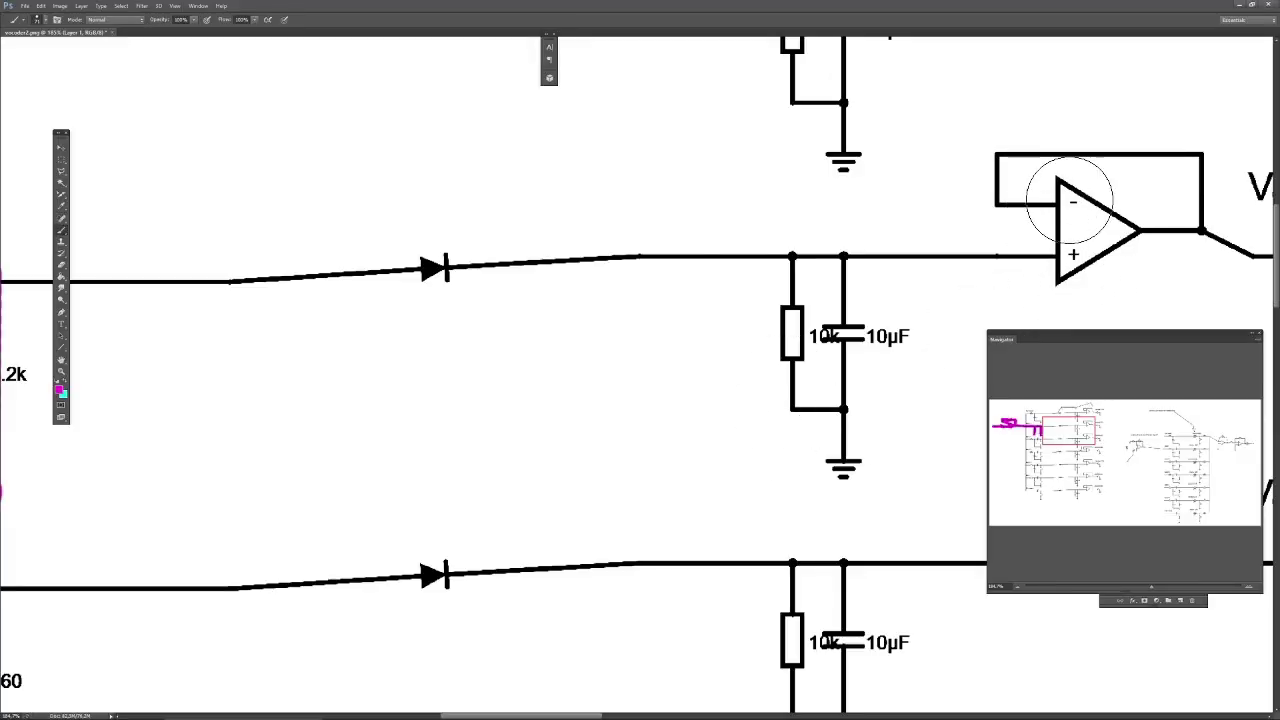
{"action": "key", "text": "alt+Tab"}
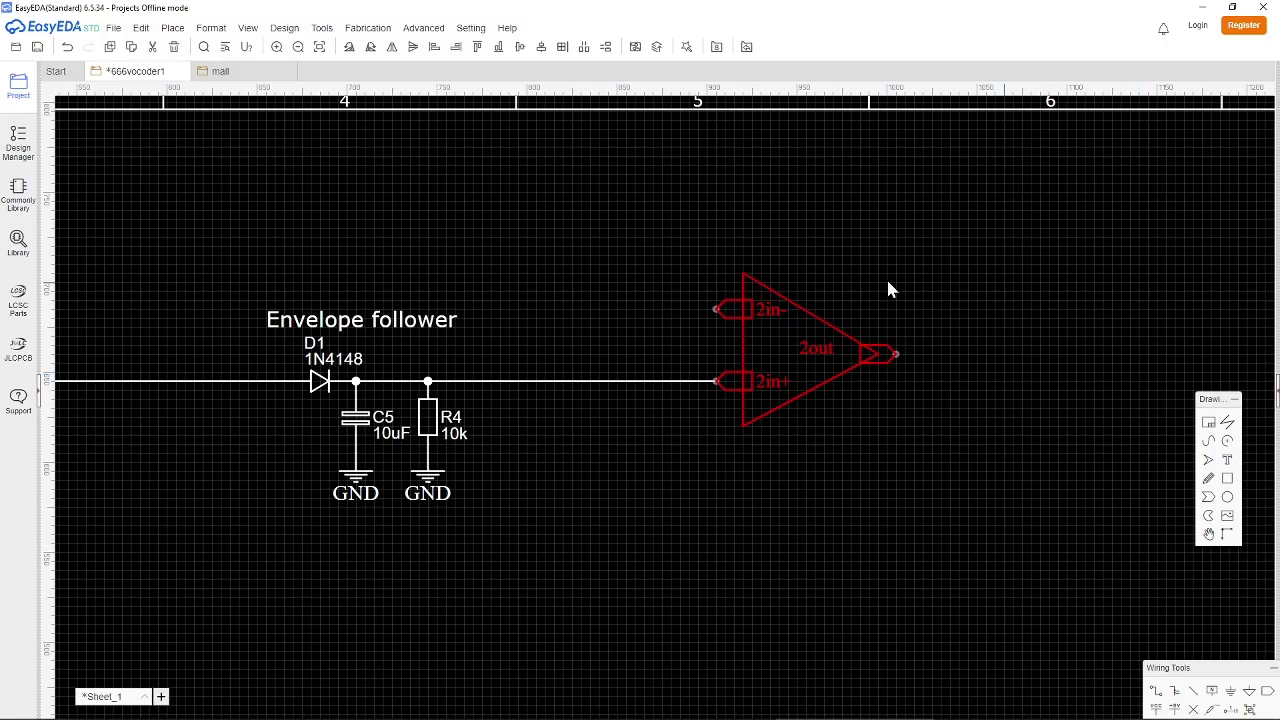
{"action": "left_click", "coordinate": [1155, 691]}
{"action": "left_click", "coordinate": [716, 310]}
{"action": "left_click", "coordinate": [716, 237]}
{"action": "left_click", "coordinate": [896, 353]}
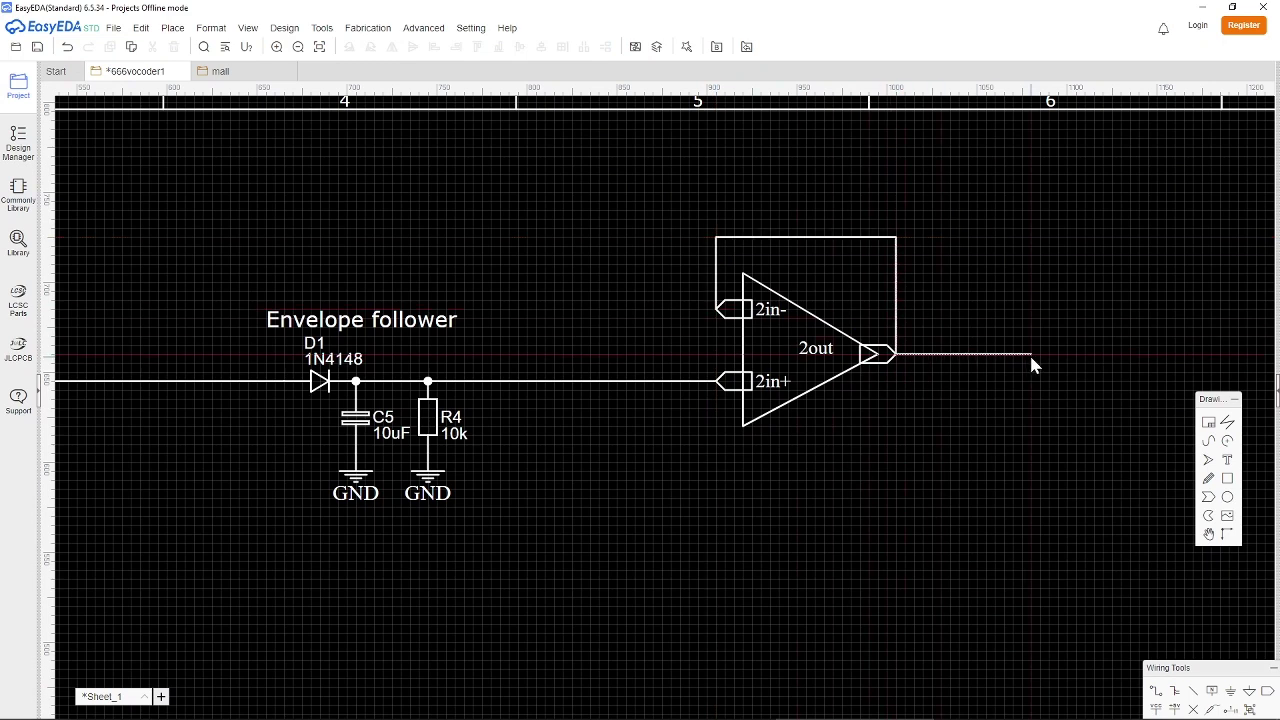
Copy the Envelope follower label above the 2out op-amp and change the copy's text to envelope buffer.
{"action": "left_click", "coordinate": [399, 317]}
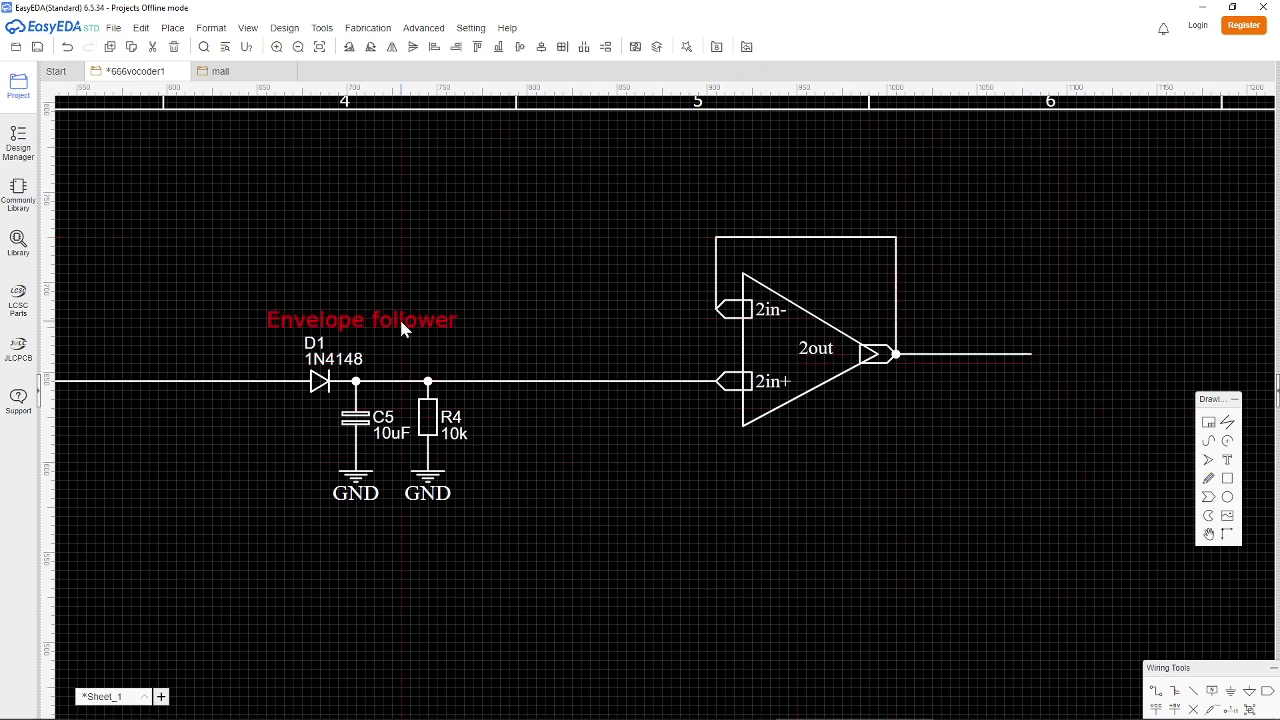
{"action": "key", "text": "ctrl+c"}
{"action": "key", "text": "ctrl+v"}
{"action": "left_click", "coordinate": [745, 226]}
{"action": "double_click", "coordinate": [745, 224]}
{"action": "type", "text": "V"}
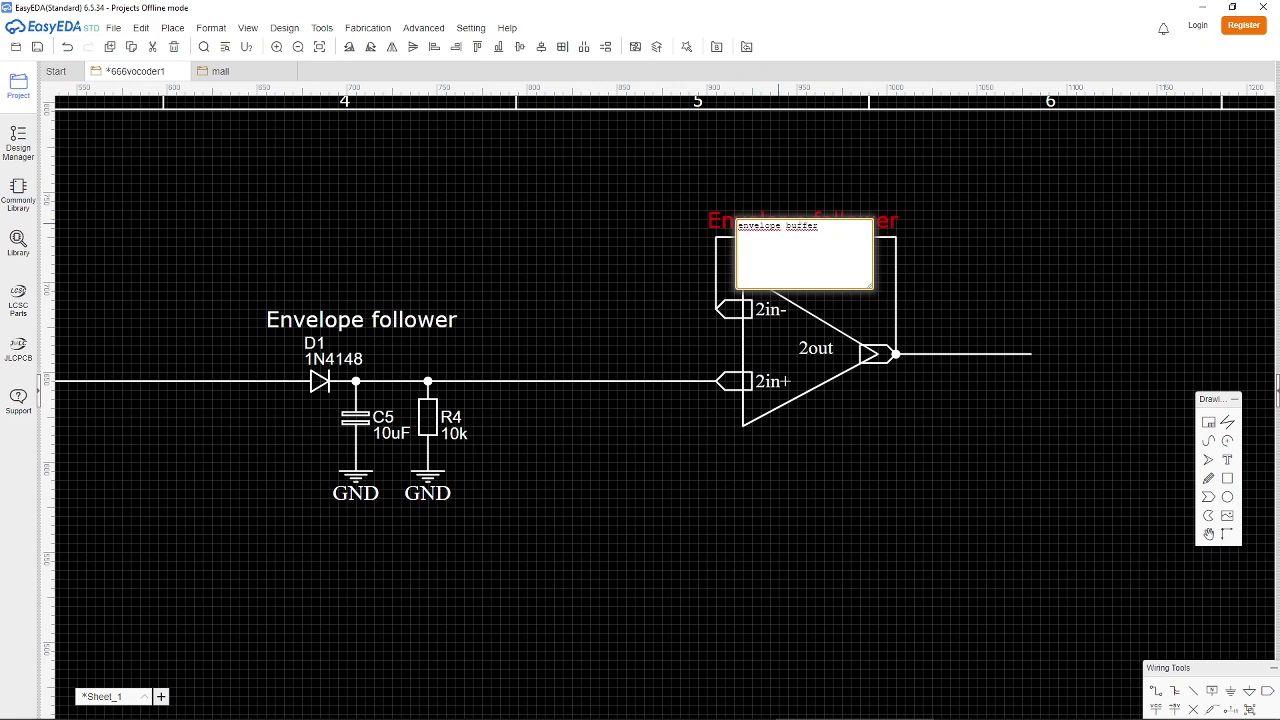
{"action": "left_click", "coordinate": [948, 271]}
Move the envelope buffer label below the 2out op-amp.
{"action": "left_click", "coordinate": [840, 237]}
{"action": "left_click_drag", "start_coordinate": [840, 237], "coordinate": [893, 425]}
{"action": "left_click", "coordinate": [897, 472]}
Switch to the Photoshop reference and change the brush colour to purple.
{"action": "scroll", "coordinate": [998, 466], "scroll_direction": "down", "scroll_amount": 5}
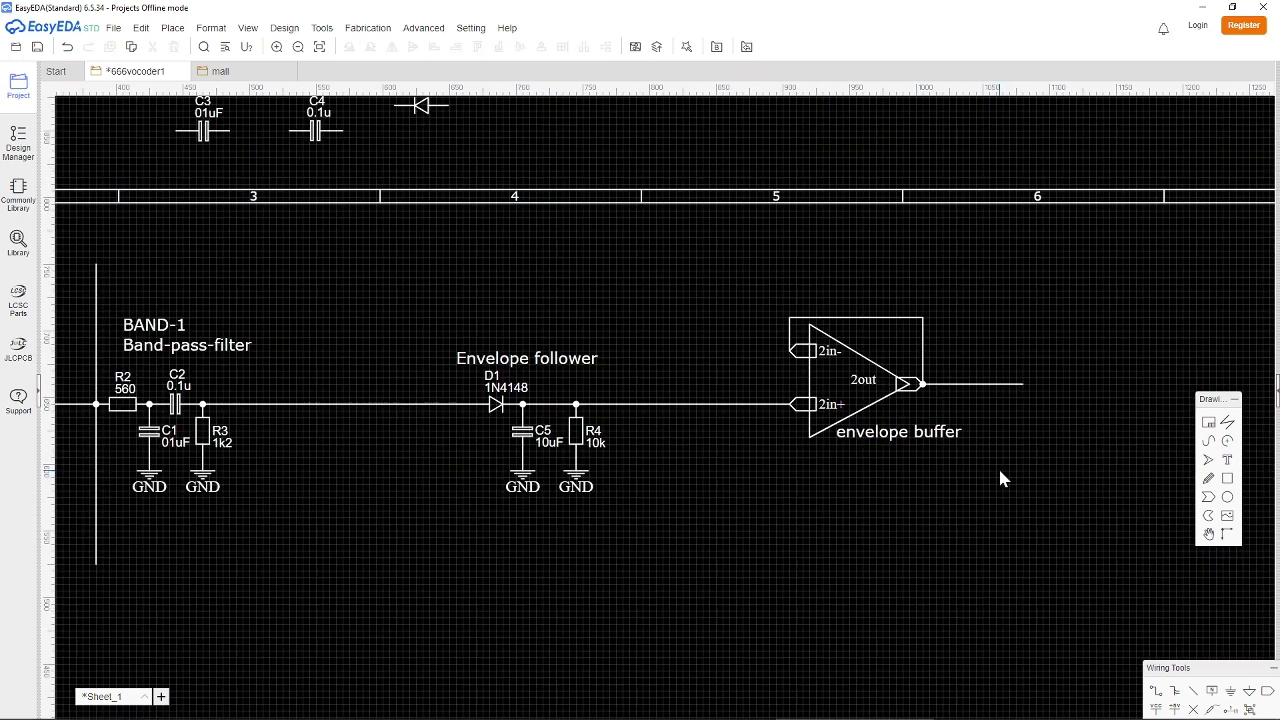
{"action": "right_click_drag", "start_coordinate": [1023, 500], "coordinate": [940, 499]}
{"action": "scroll", "coordinate": [940, 499], "scroll_direction": "down", "scroll_amount": 2}
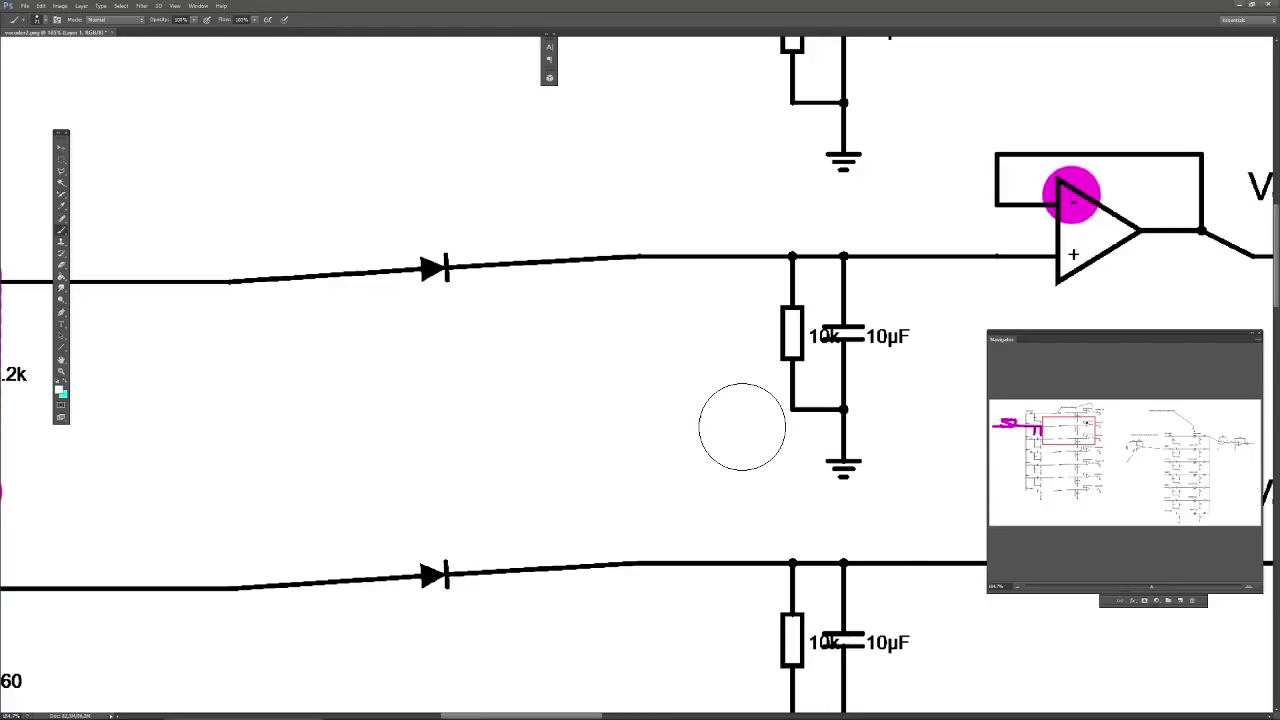
{"action": "scroll", "coordinate": [737, 429], "scroll_direction": "down", "scroll_amount": 2, "text": "alt"}
{"action": "scroll", "coordinate": [740, 431], "scroll_direction": "down", "scroll_amount": 1, "text": "alt"}
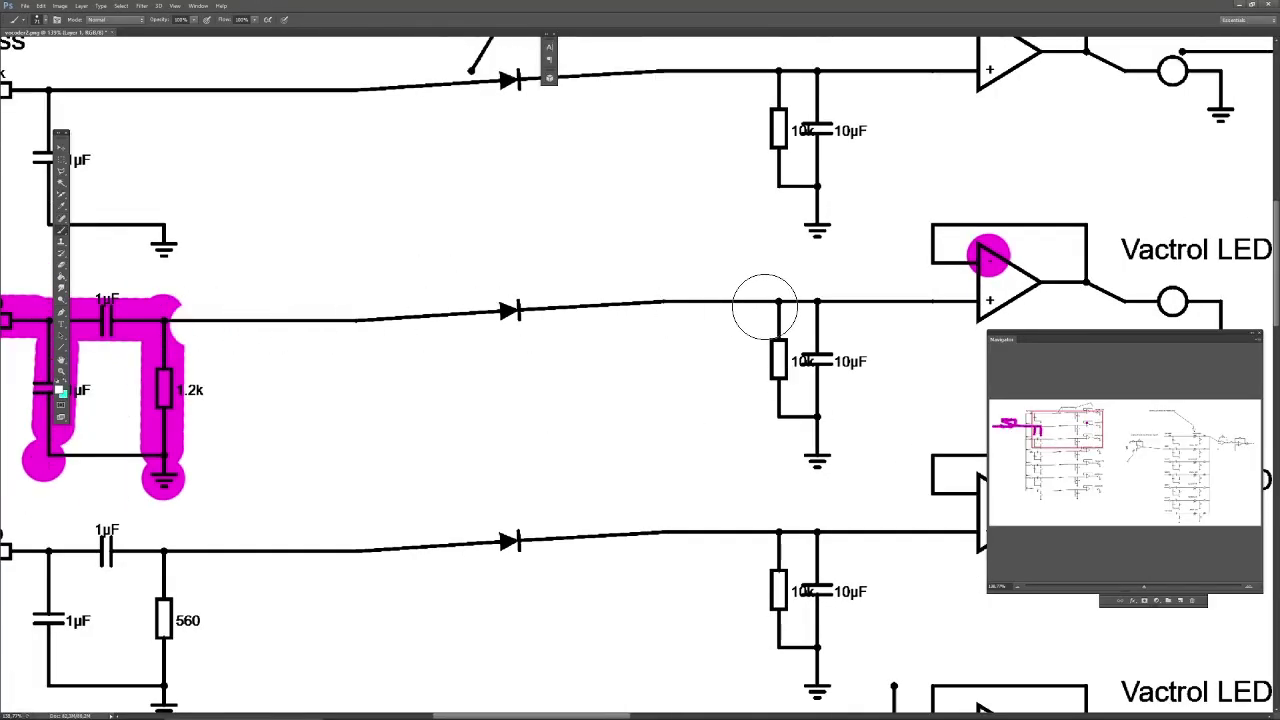
{"action": "left_click", "coordinate": [59, 390]}
{"action": "left_click", "coordinate": [312, 95]}
{"action": "left_click", "coordinate": [299, 84]}
{"action": "left_click", "coordinate": [392, 75]}
Highlight band 1's diode line, the 10k and 10µF branch to ground, and the op-amp buffer with its feedback loop.
{"action": "left_click", "coordinate": [533, 312], "text": "shift"}
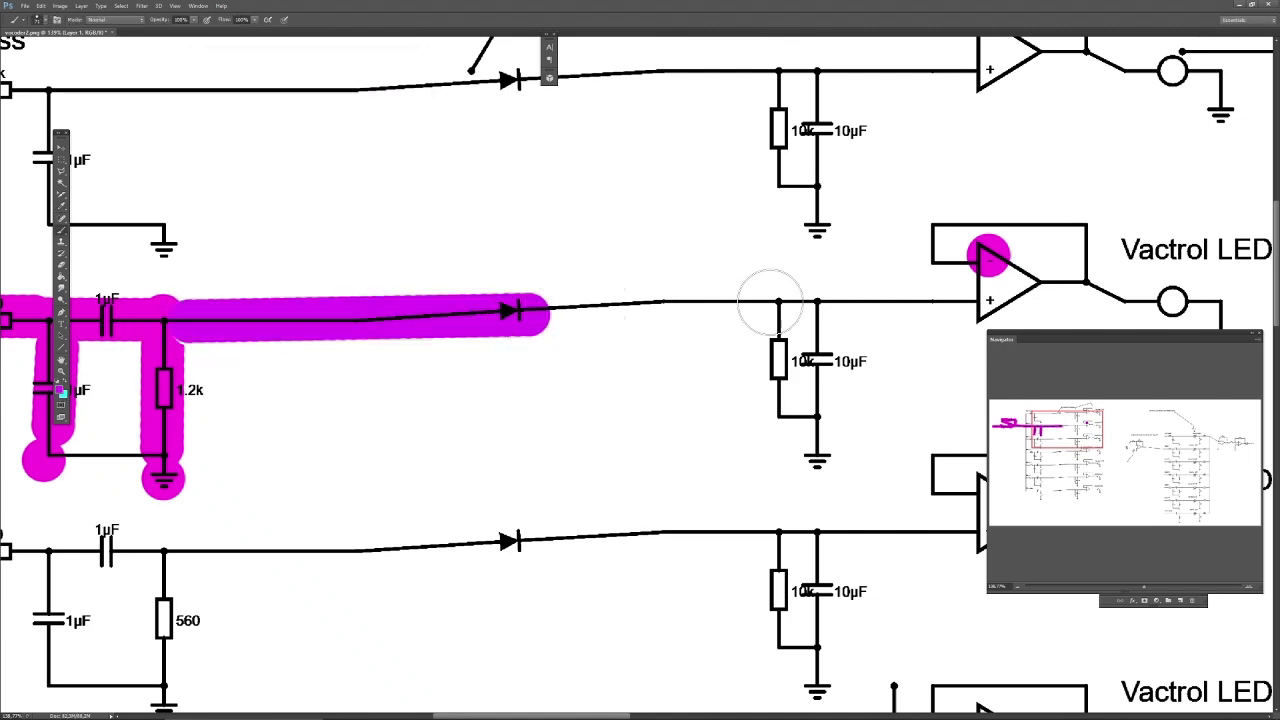
{"action": "left_click", "coordinate": [795, 300], "text": "shift"}
{"action": "left_click", "coordinate": [810, 448], "text": "shift"}
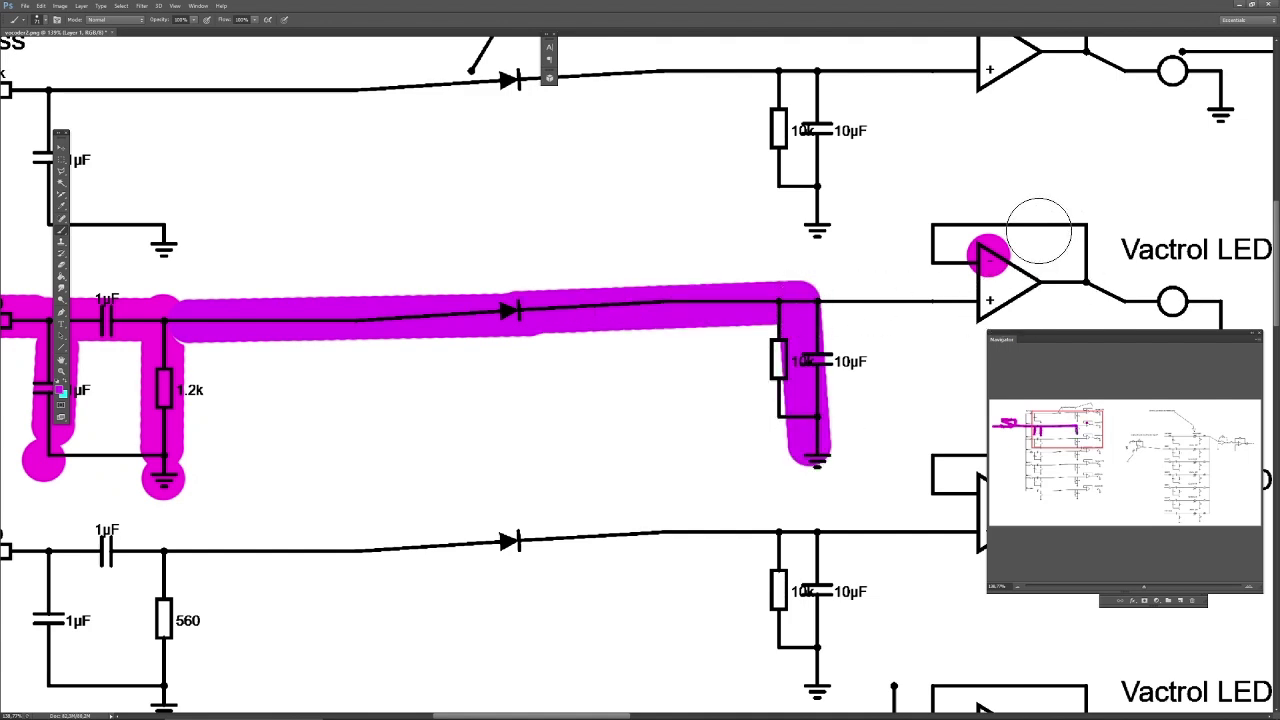
{"action": "left_click", "coordinate": [940, 238], "text": "shift"}
{"action": "left_click", "coordinate": [995, 286], "text": "shift"}
{"action": "mouse_move", "coordinate": [1080, 236]}
{"action": "left_mouse_down"}
{"action": "mouse_move", "coordinate": [994, 218]}
{"action": "mouse_move", "coordinate": [940, 227]}
{"action": "left_mouse_up"}
Switch to EasyEDA and bring the VACTROL 5MM LARGE TH symbol from below the sheet to the 2out envelope buffer's output, rotated with its LED horizontal.
{"action": "key", "text": "alt+Tab"}
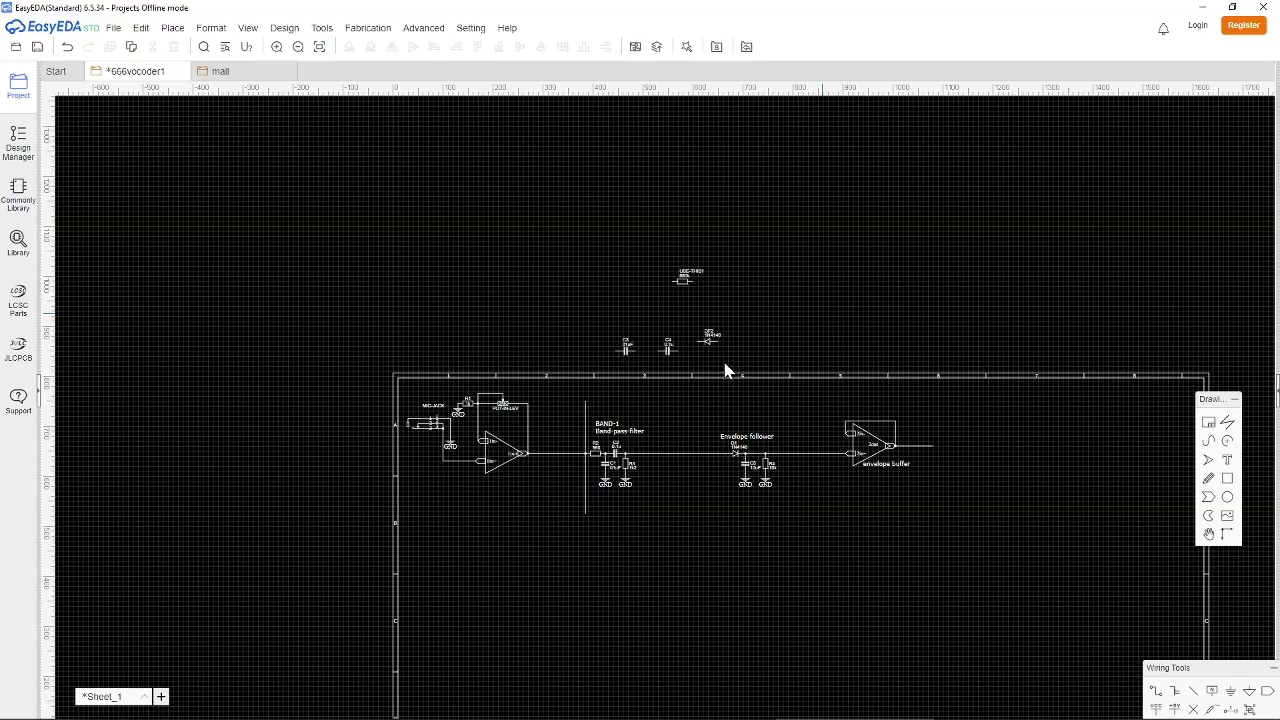
{"action": "scroll", "coordinate": [552, 552], "scroll_direction": "down", "scroll_amount": 5}
{"action": "right_click_drag", "start_coordinate": [414, 610], "coordinate": [562, 447]}
{"action": "scroll", "coordinate": [578, 565], "scroll_direction": "up", "scroll_amount": 6}
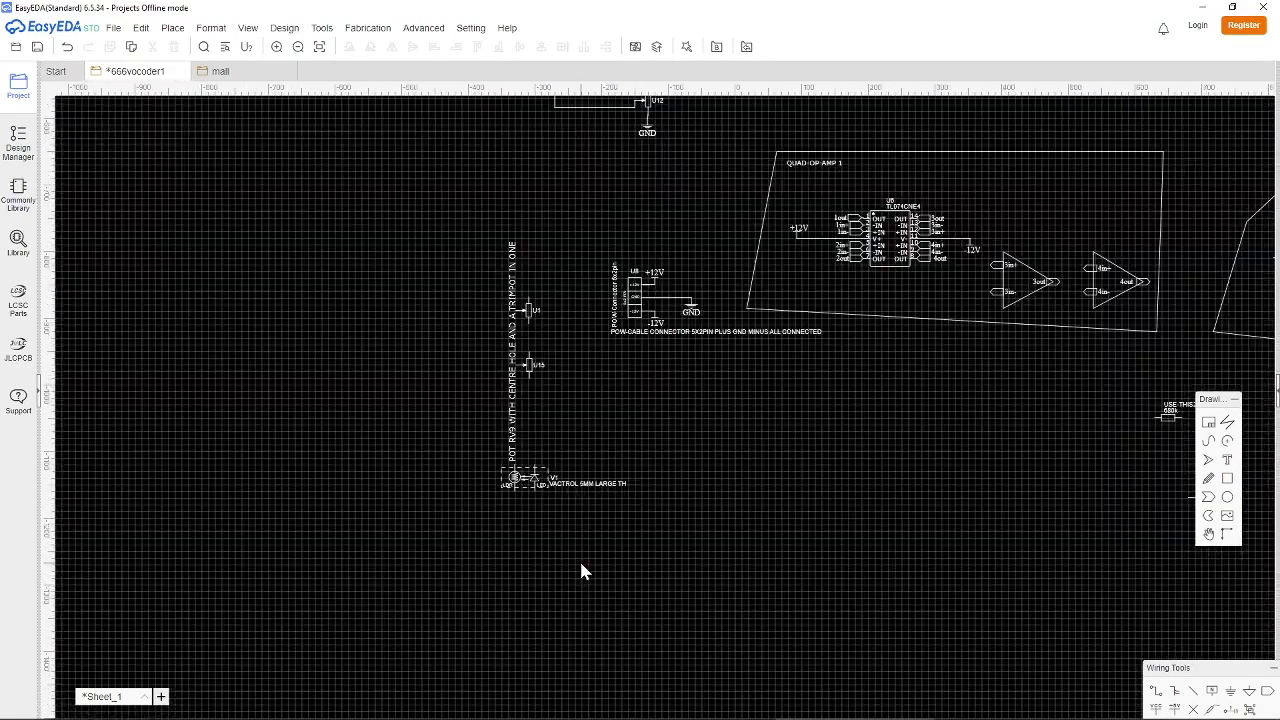
{"action": "left_click", "coordinate": [425, 345]}
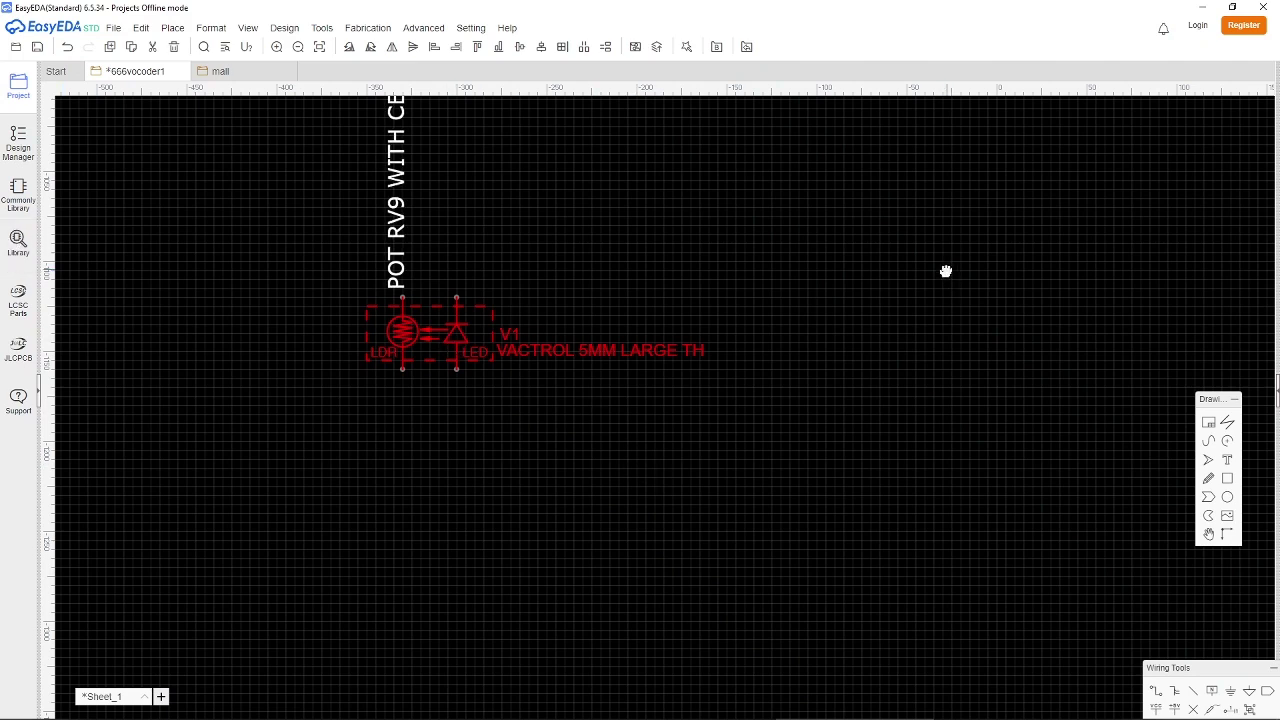
{"action": "right_click_drag", "start_coordinate": [946, 269], "coordinate": [938, 274]}
{"action": "key", "text": "Delete"}
{"action": "right_click_drag", "start_coordinate": [895, 389], "coordinate": [721, 541]}
{"action": "right_click_drag", "start_coordinate": [1153, 174], "coordinate": [712, 530]}
{"action": "right_click_drag", "start_coordinate": [845, 186], "coordinate": [765, 425]}
{"action": "scroll", "coordinate": [777, 319], "scroll_direction": "down", "scroll_amount": 10}
{"action": "right_click_drag", "start_coordinate": [860, 216], "coordinate": [784, 510]}
{"action": "scroll", "coordinate": [784, 496], "scroll_direction": "up", "scroll_amount": 5}
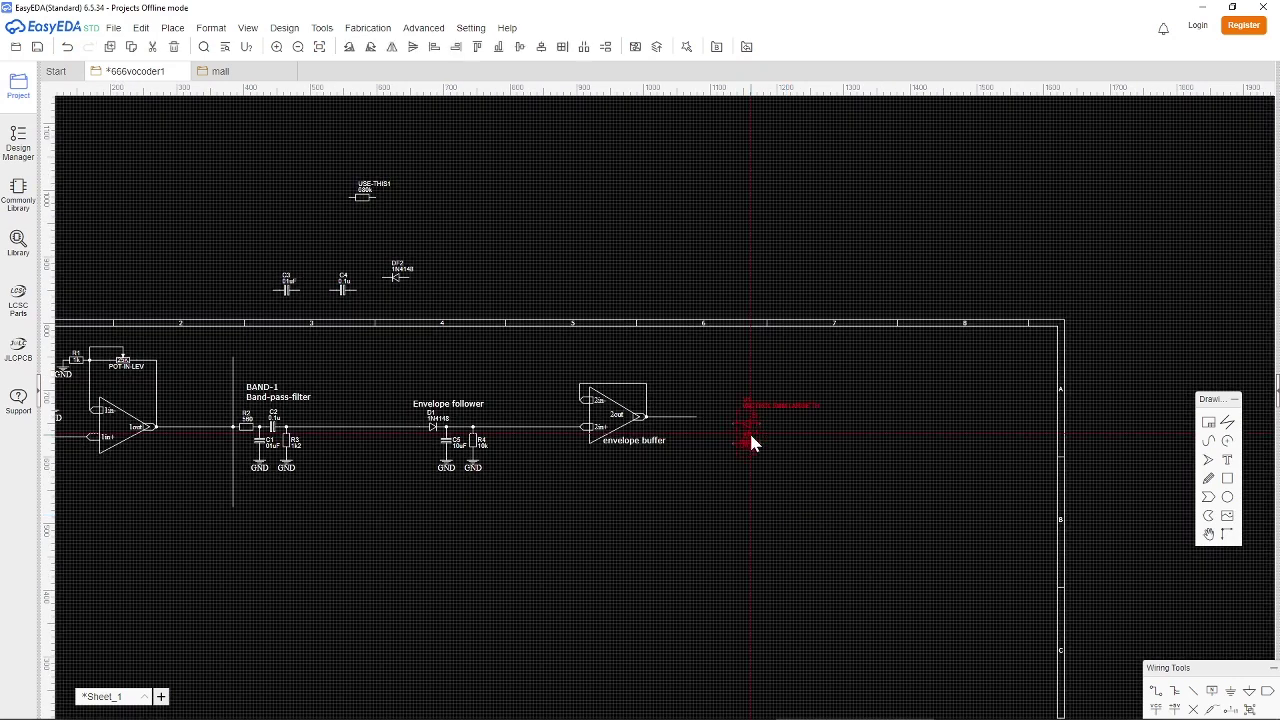
{"action": "key", "text": "space"}
{"action": "key", "text": "space"}
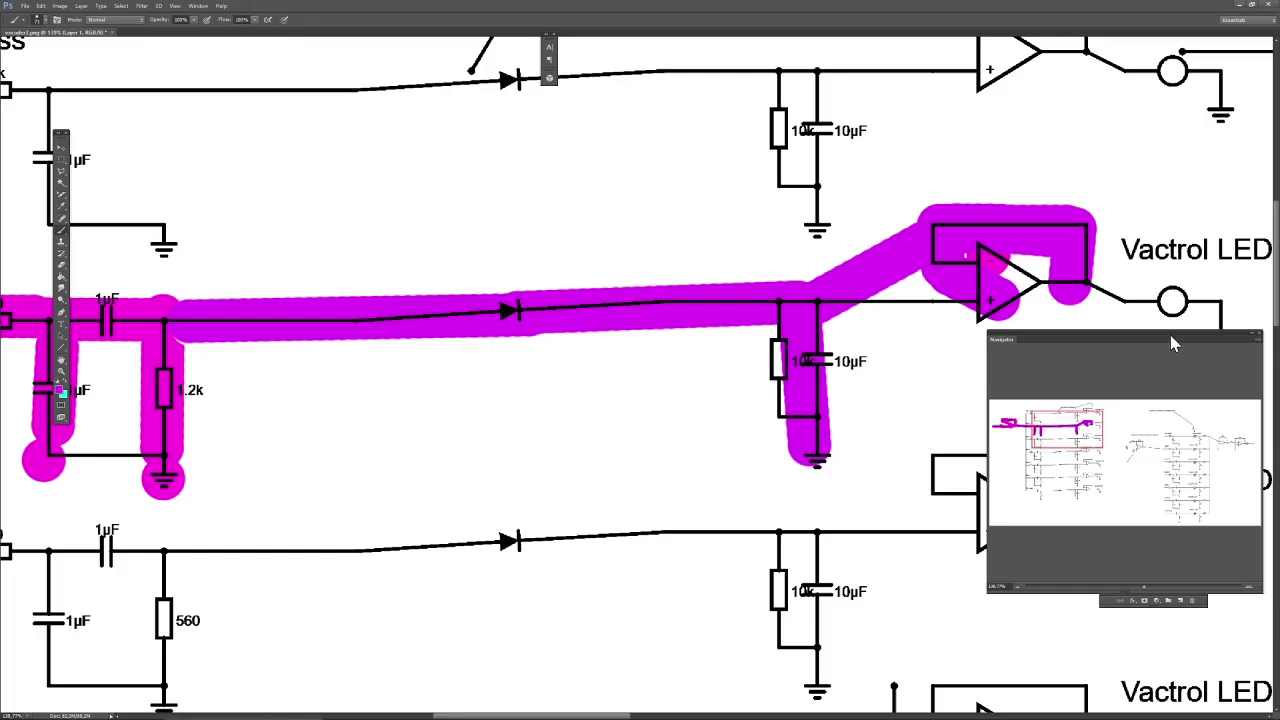
Place a copy of band 1's 1k2 resistor between the envelope buffer output and the vactrol LED and set it to 1k.
{"action": "left_click_drag", "start_coordinate": [1173, 344], "coordinate": [1191, 472]}
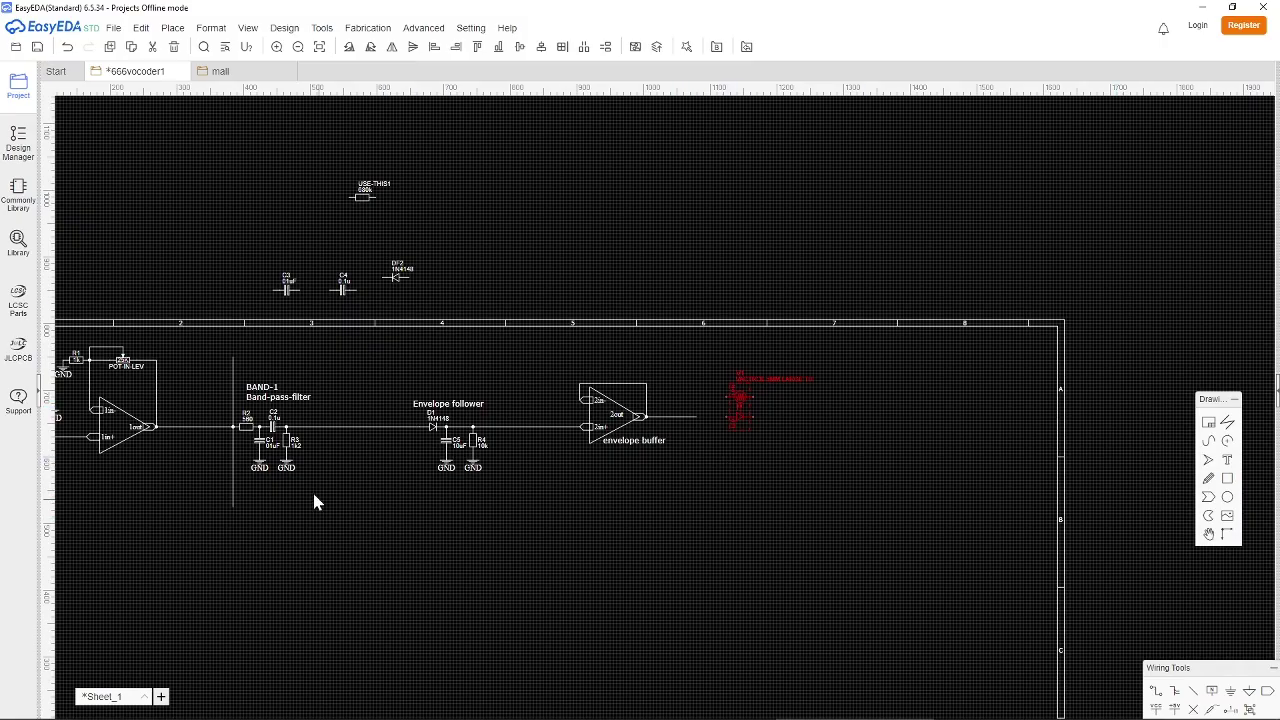
{"action": "left_click", "coordinate": [286, 442]}
{"action": "key", "text": "ctrl+c"}
{"action": "key", "text": "ctrl+v"}
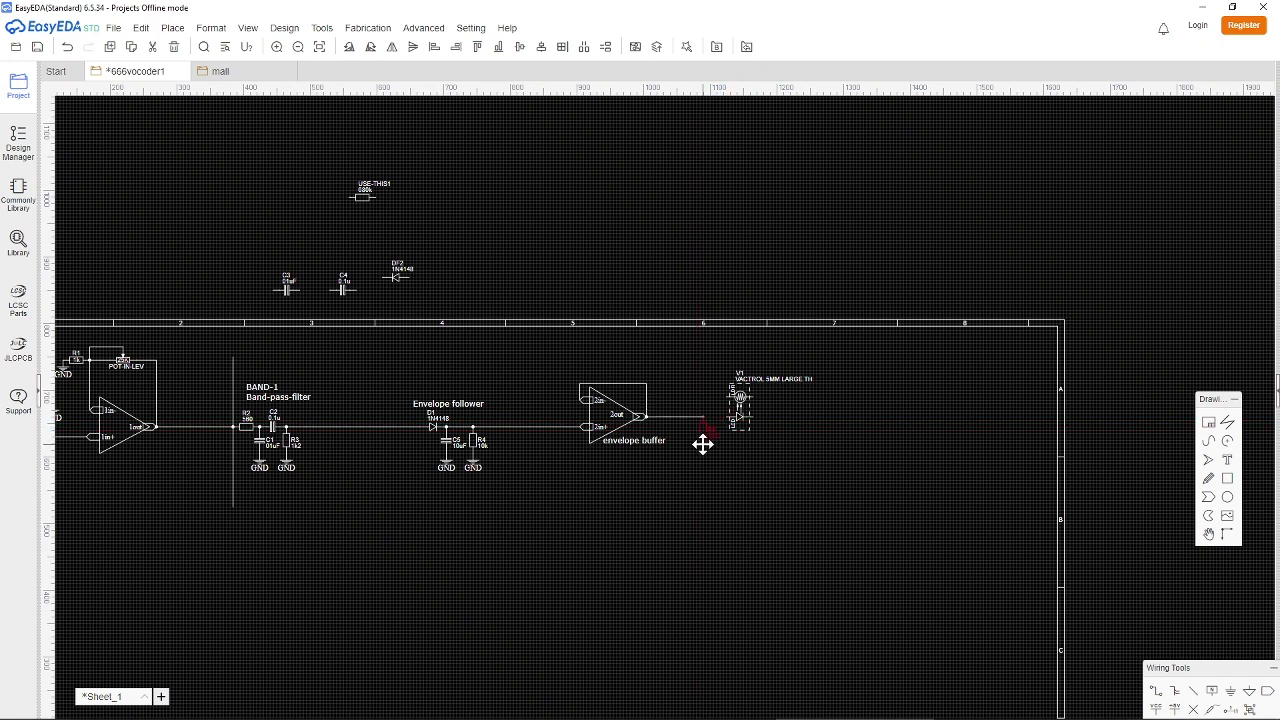
{"action": "left_click", "coordinate": [714, 424]}
{"action": "double_click", "coordinate": [719, 413]}
{"action": "left_click", "coordinate": [753, 512]}
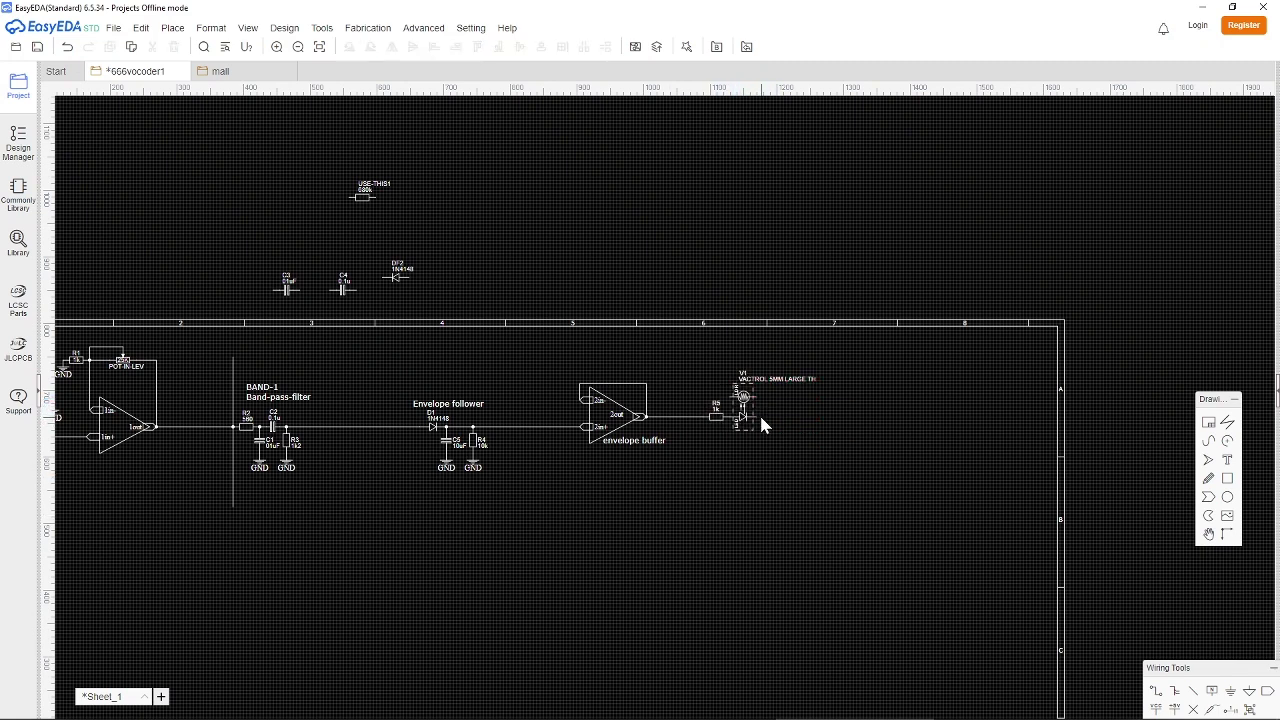
Wire the vactrol LED's free pin down to a copied GND symbol.
{"action": "left_click", "coordinate": [1156, 692]}
{"action": "right_click", "coordinate": [783, 454]}
{"action": "left_click", "coordinate": [475, 463]}
{"action": "key", "text": "ctrl+c"}
{"action": "key", "text": "ctrl+v"}
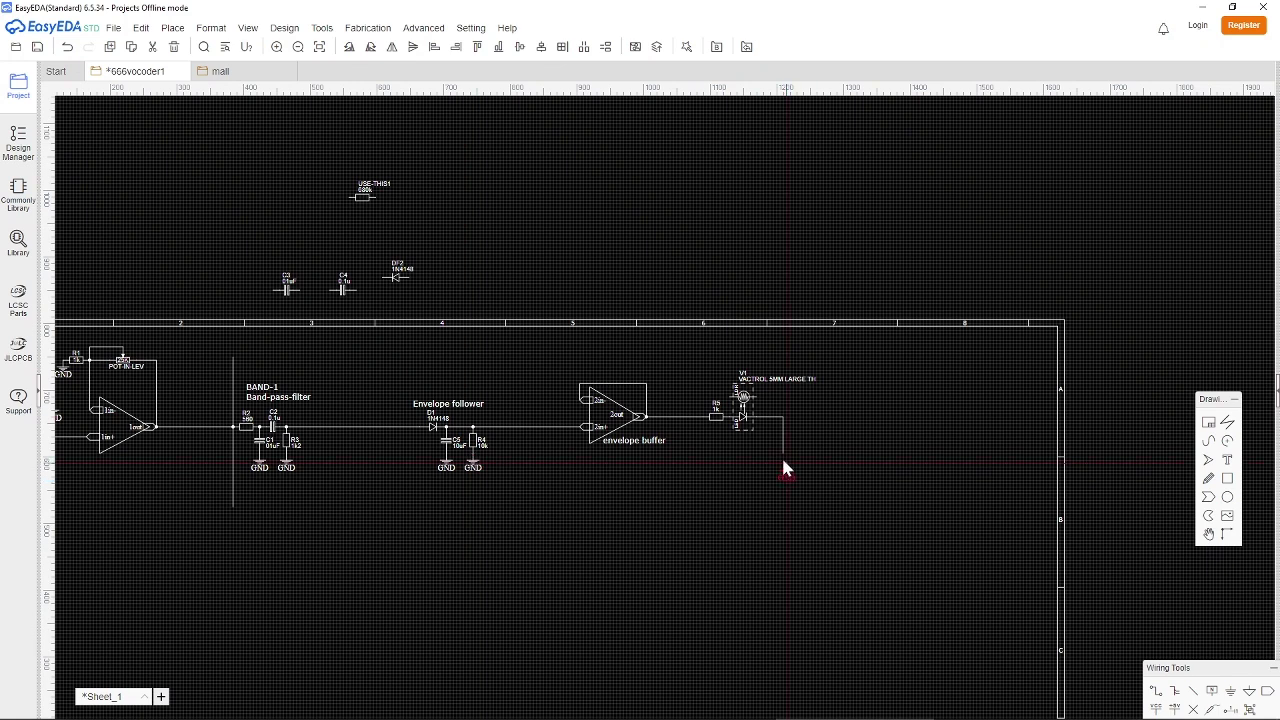
{"action": "left_click", "coordinate": [783, 458]}
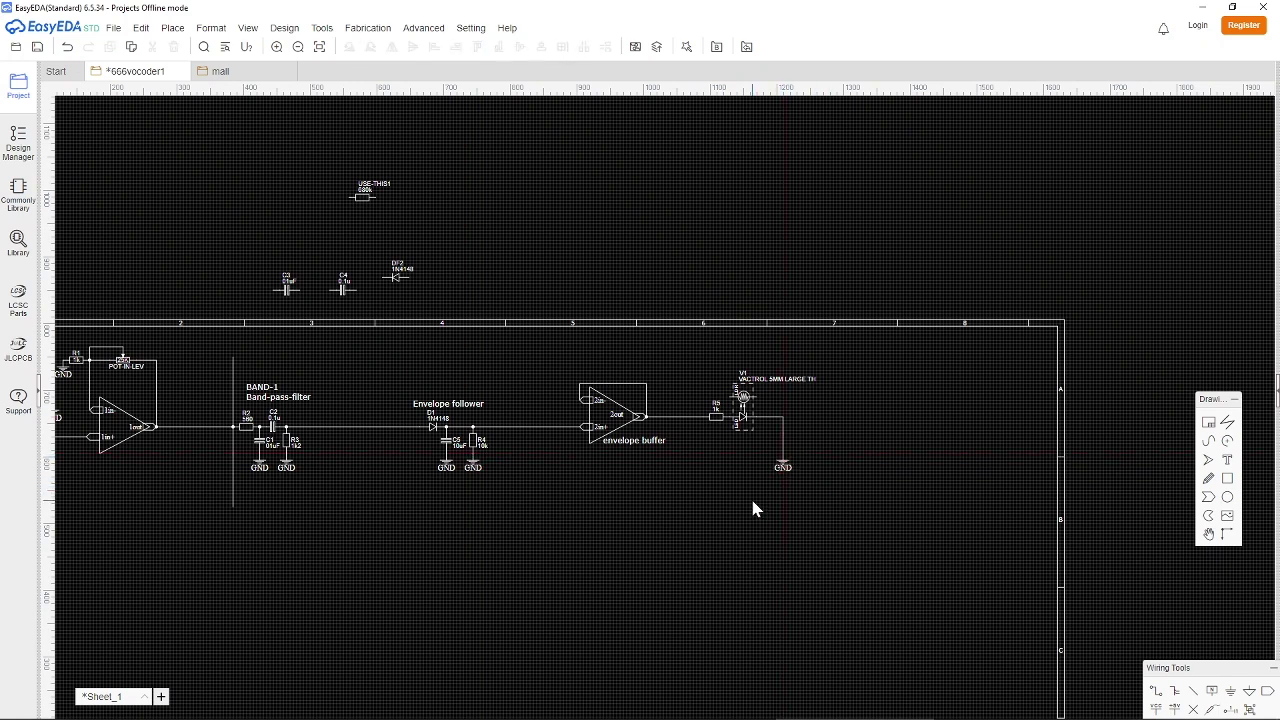
Copy the whole band 1 chain, from its input divider line to the vactrol's ground, and place the copy directly below the original.
{"action": "scroll", "coordinate": [780, 398], "scroll_direction": "down", "scroll_amount": 1}
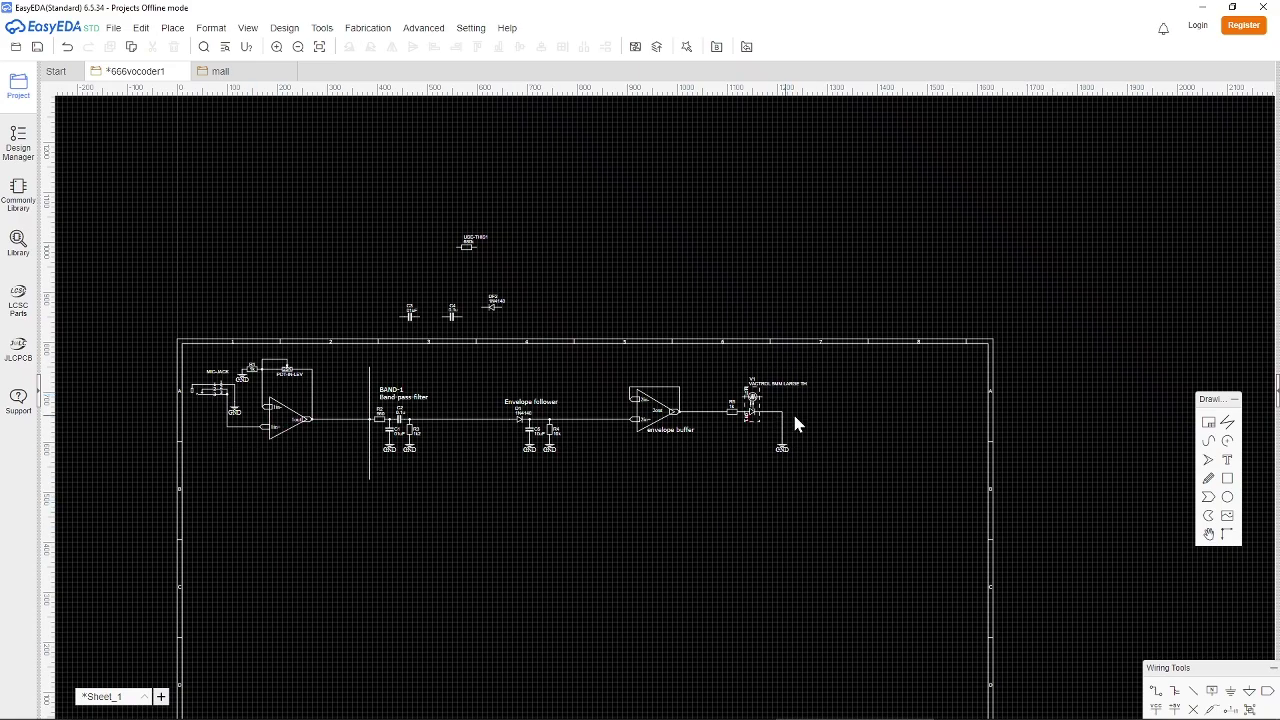
{"action": "scroll", "coordinate": [796, 416], "scroll_direction": "up", "scroll_amount": 2}
{"action": "scroll", "coordinate": [796, 416], "scroll_direction": "down", "scroll_amount": 2}
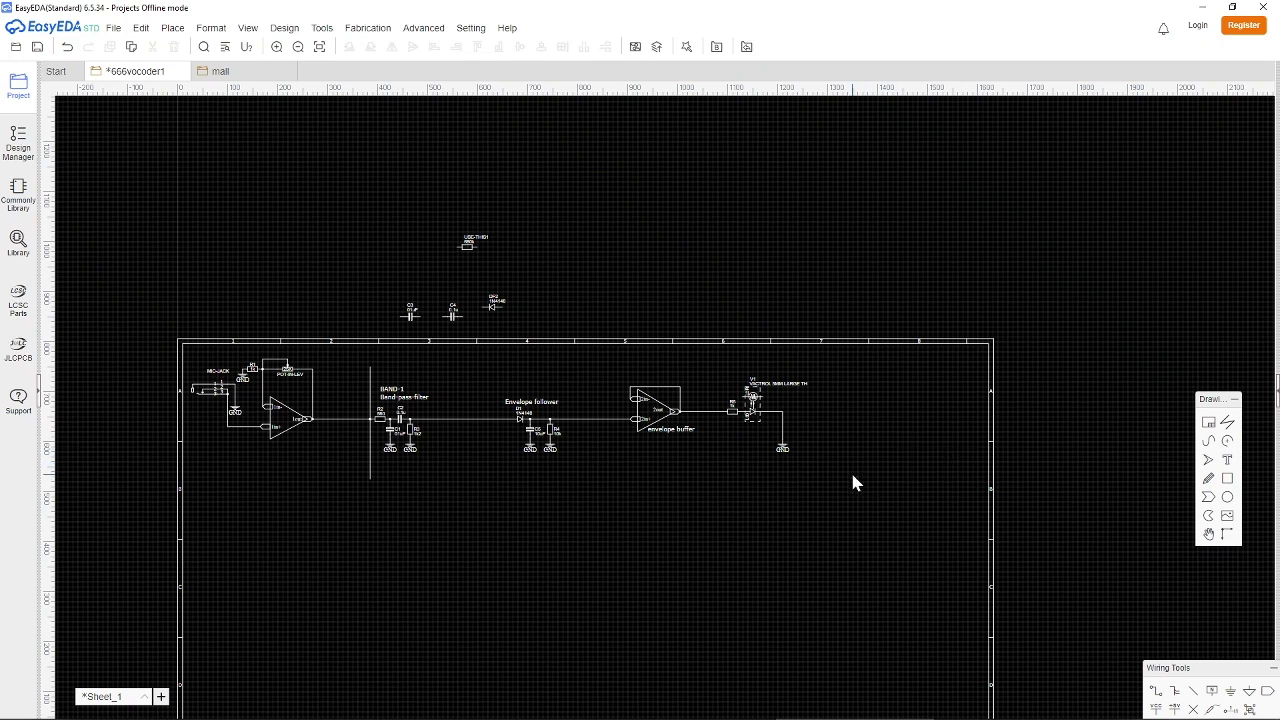
{"action": "left_click_drag", "start_coordinate": [371, 382], "coordinate": [371, 384]}
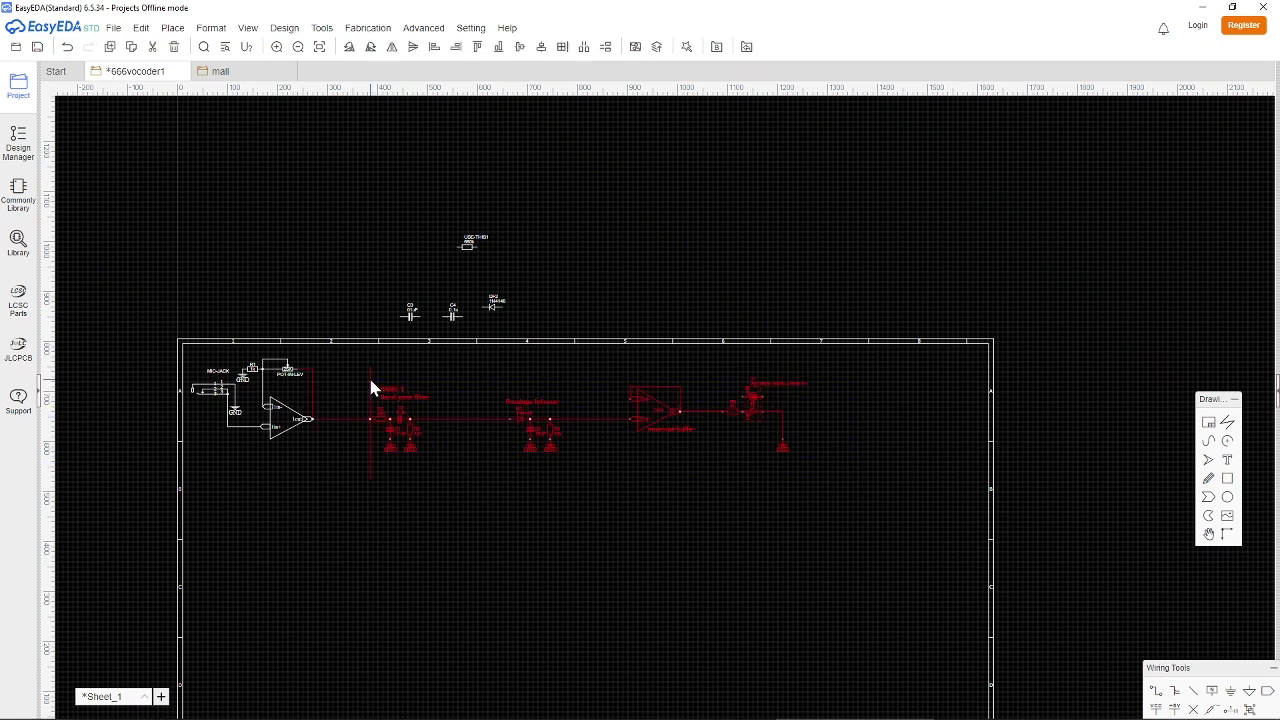
{"action": "key", "text": "ctrl+c"}
{"action": "key", "text": "ctrl+v"}
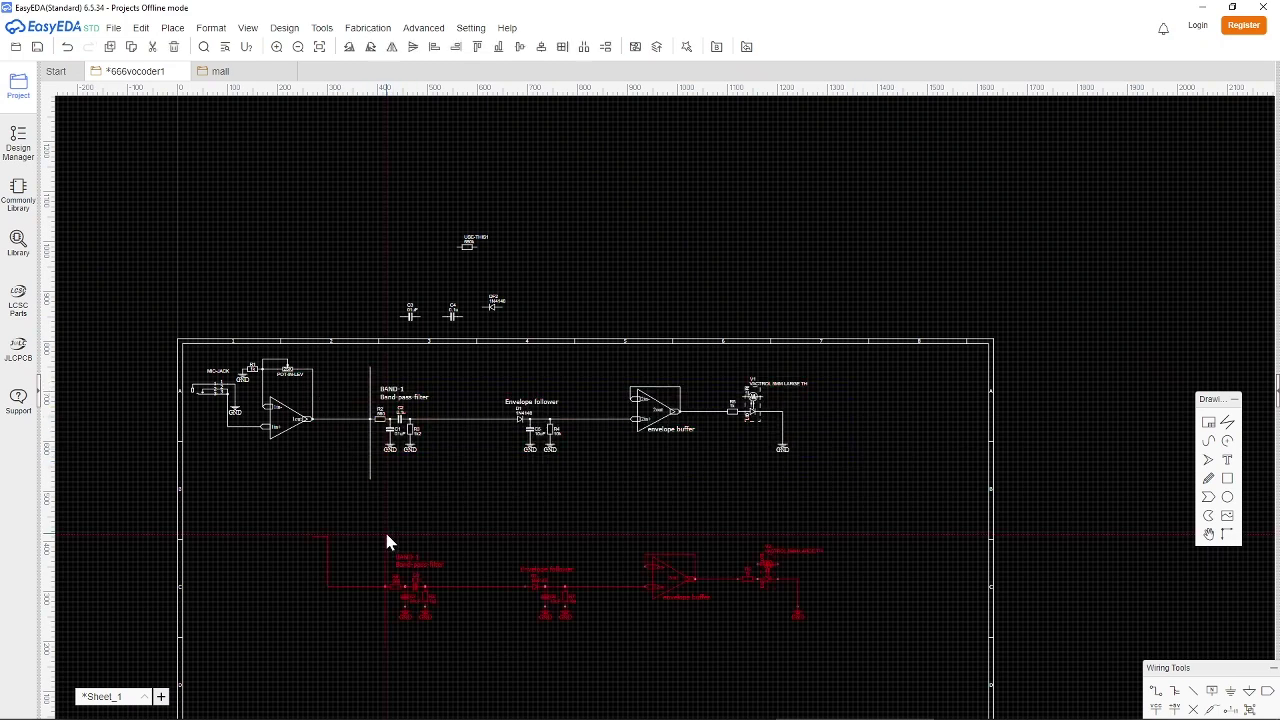
{"action": "left_click", "coordinate": [365, 450]}
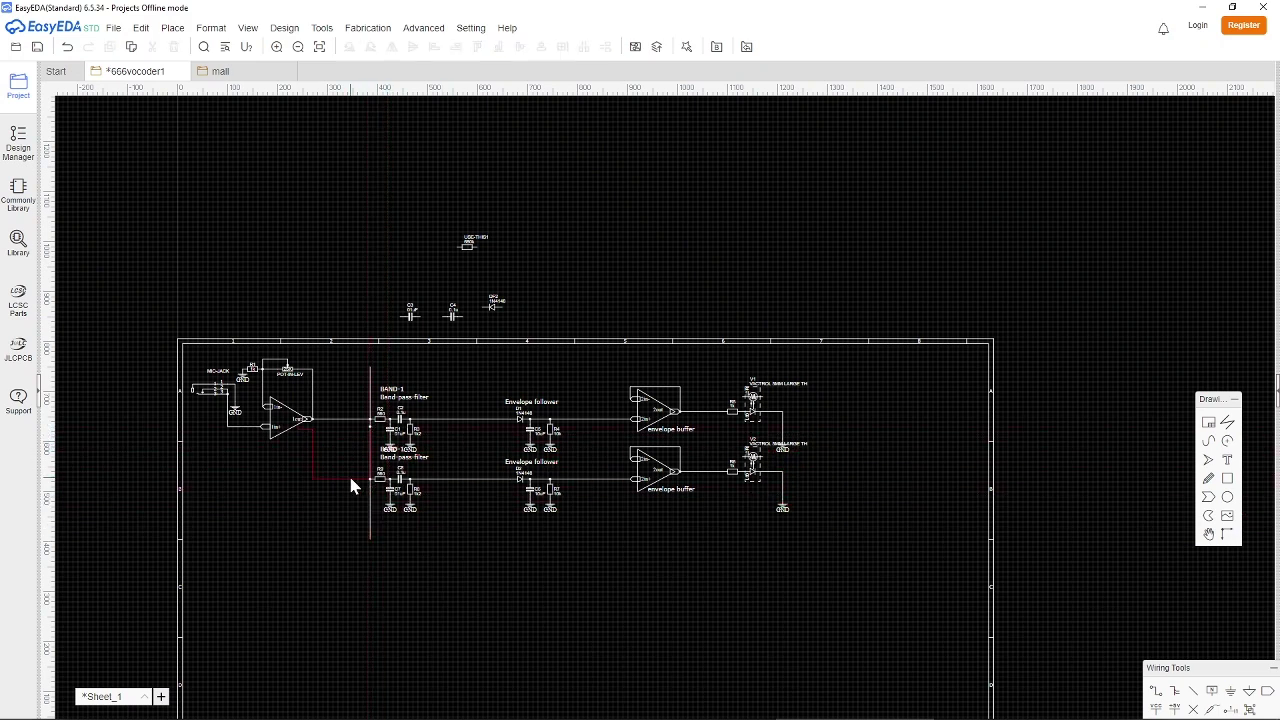
Move the copied BAND-1 label clear of the lower filter's components and change its text to BAND-2.
{"action": "left_click_drag", "start_coordinate": [404, 454], "coordinate": [432, 475]}
{"action": "double_click", "coordinate": [427, 474]}
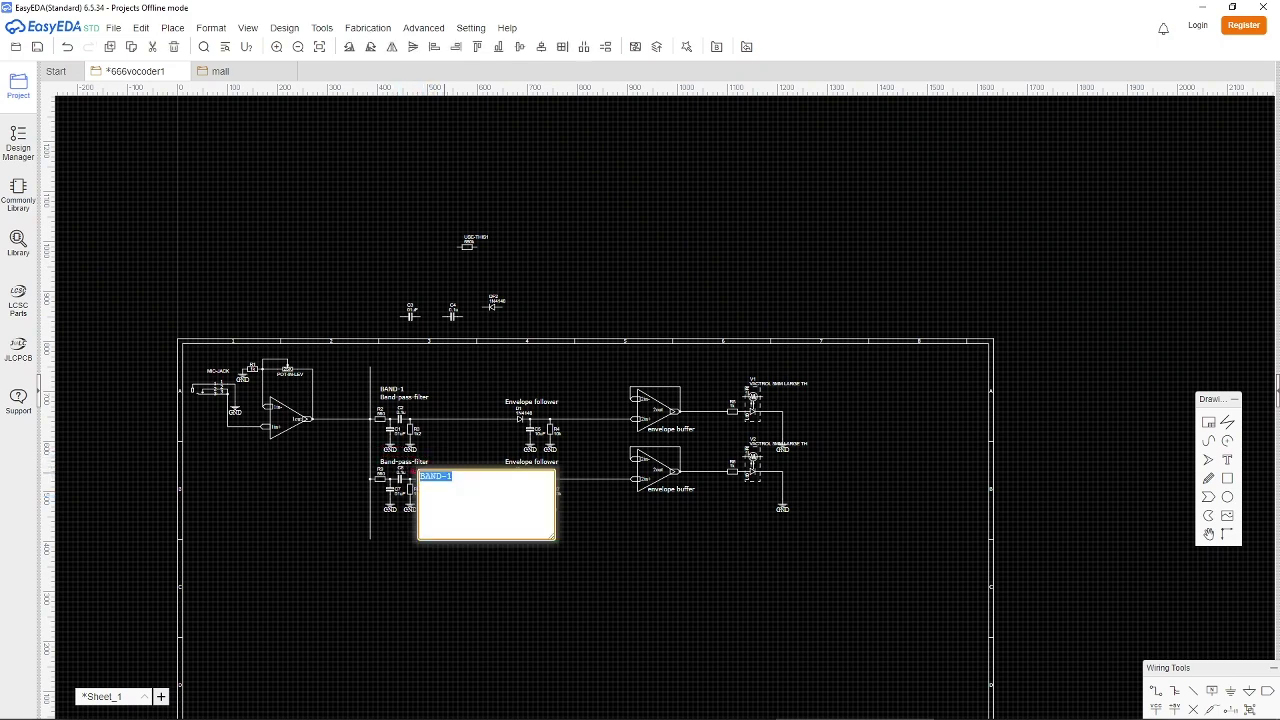
{"action": "left_click", "coordinate": [487, 566]}
{"action": "scroll", "coordinate": [443, 534], "scroll_direction": "up", "scroll_amount": 2}
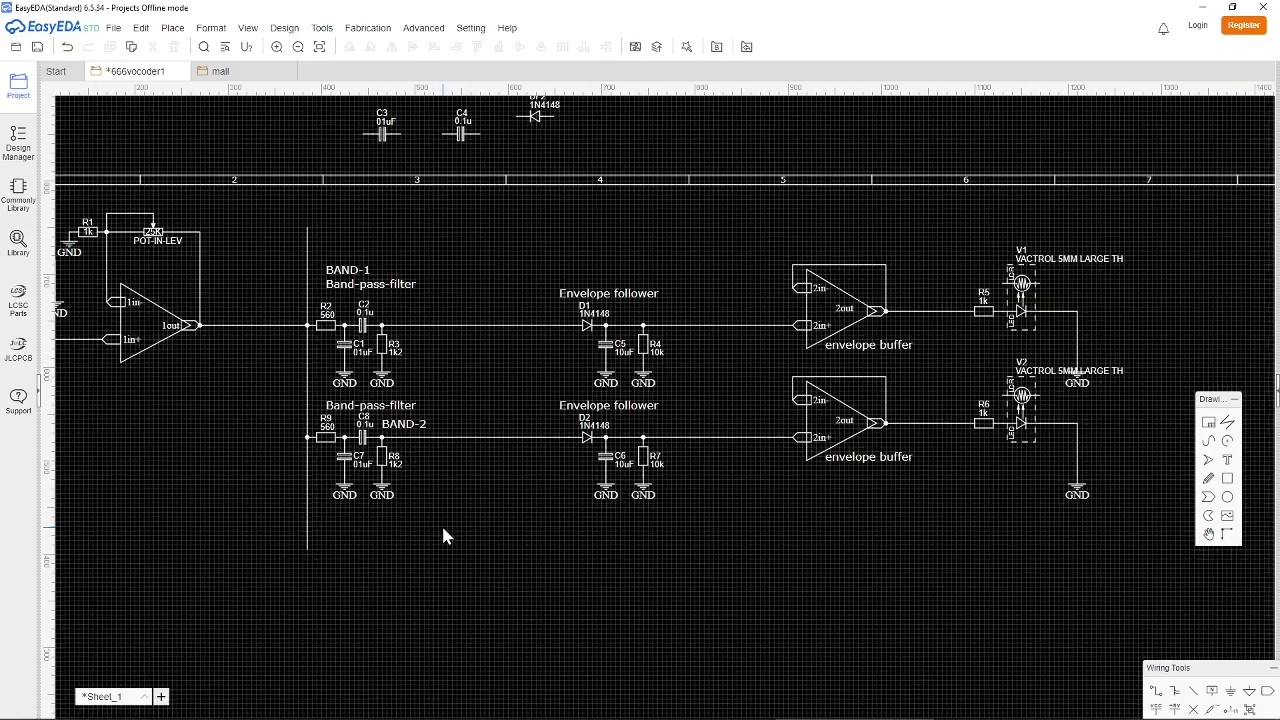
Check band 2's component values in the Photoshop reference and set its series resistor R9 to 270 in EasyEDA.
{"action": "key", "text": "alt+Tab"}
{"action": "scroll", "coordinate": [325, 598], "scroll_direction": "down", "scroll_amount": 3}
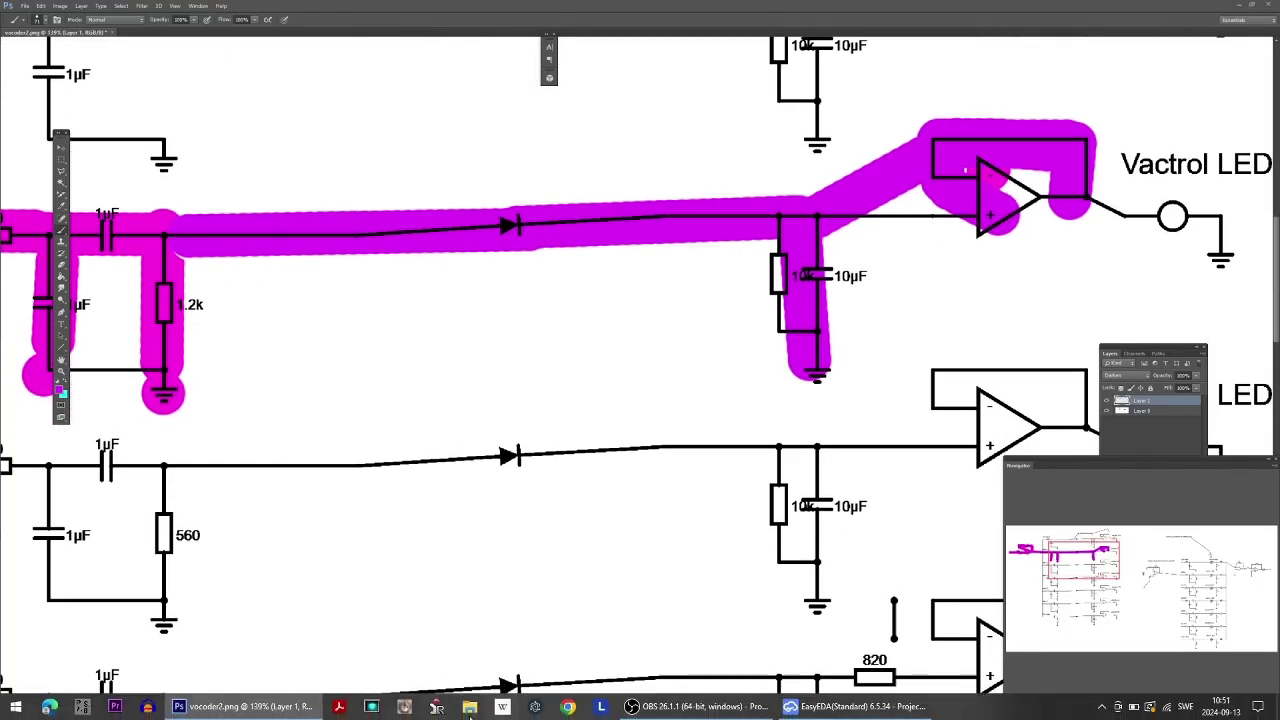
{"action": "left_click_drag", "start_coordinate": [1066, 566], "coordinate": [1063, 560]}
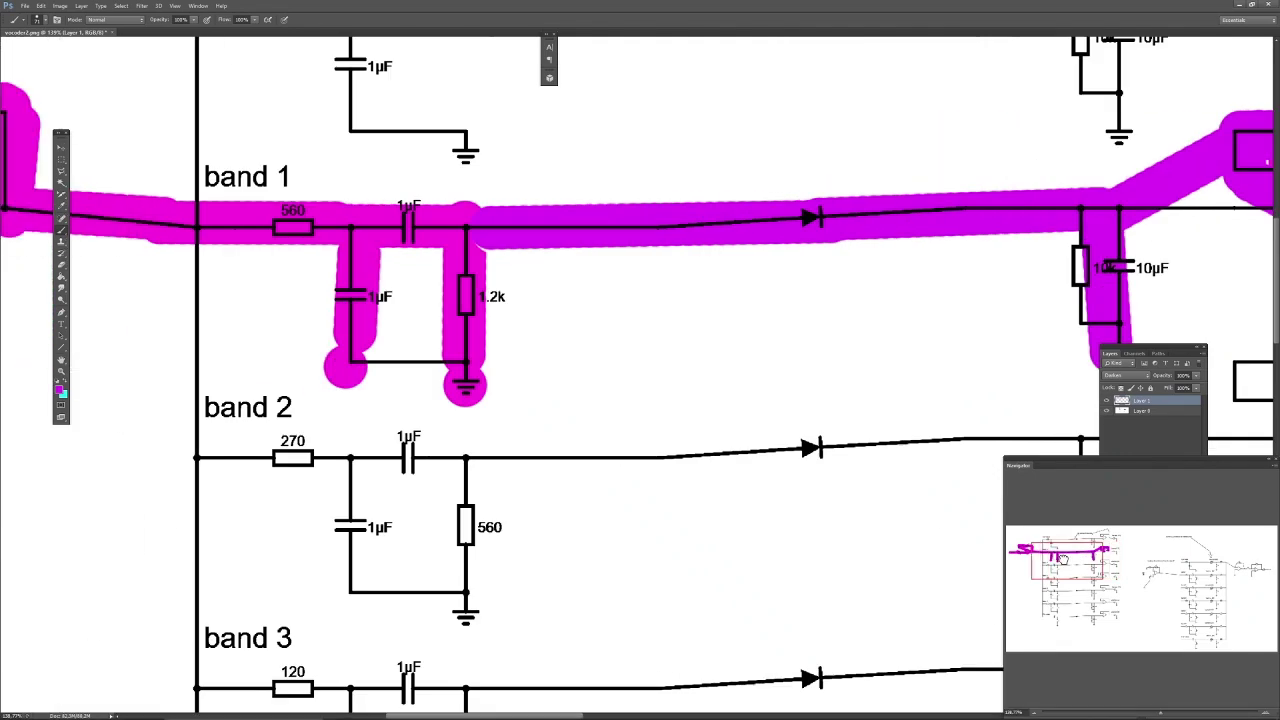
{"action": "key", "text": "alt+Tab"}
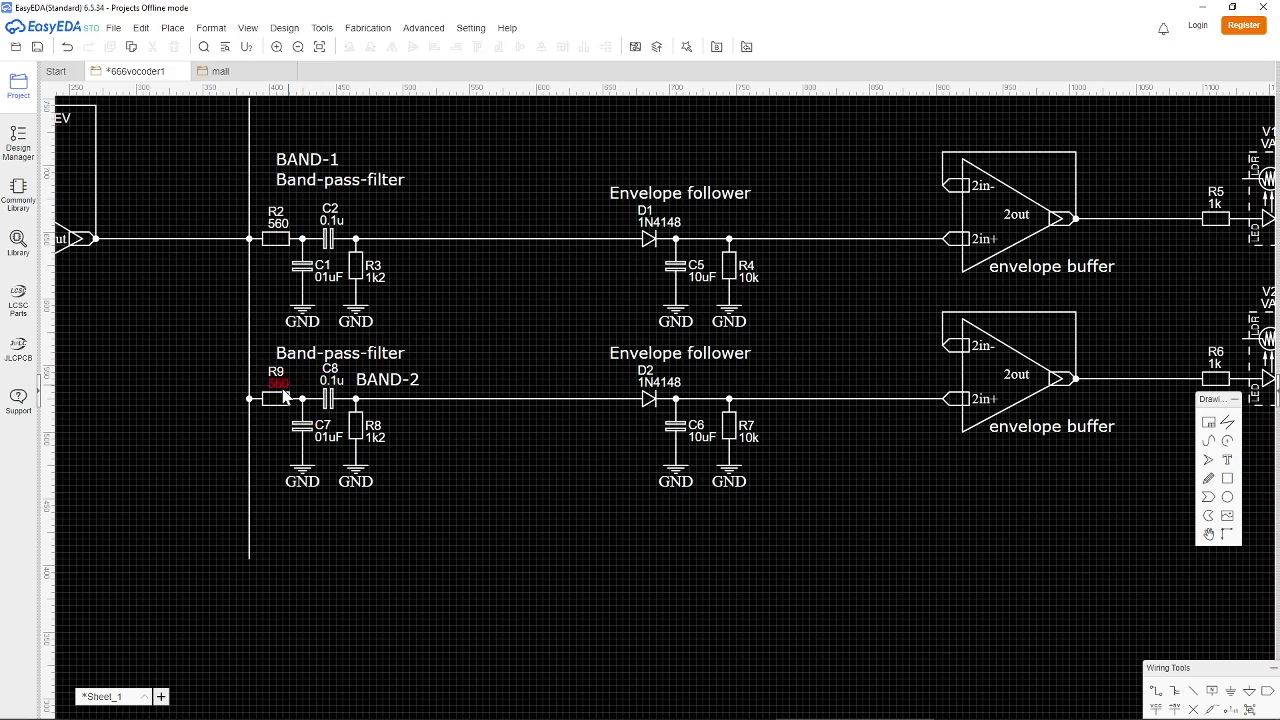
{"action": "double_click", "coordinate": [282, 388]}
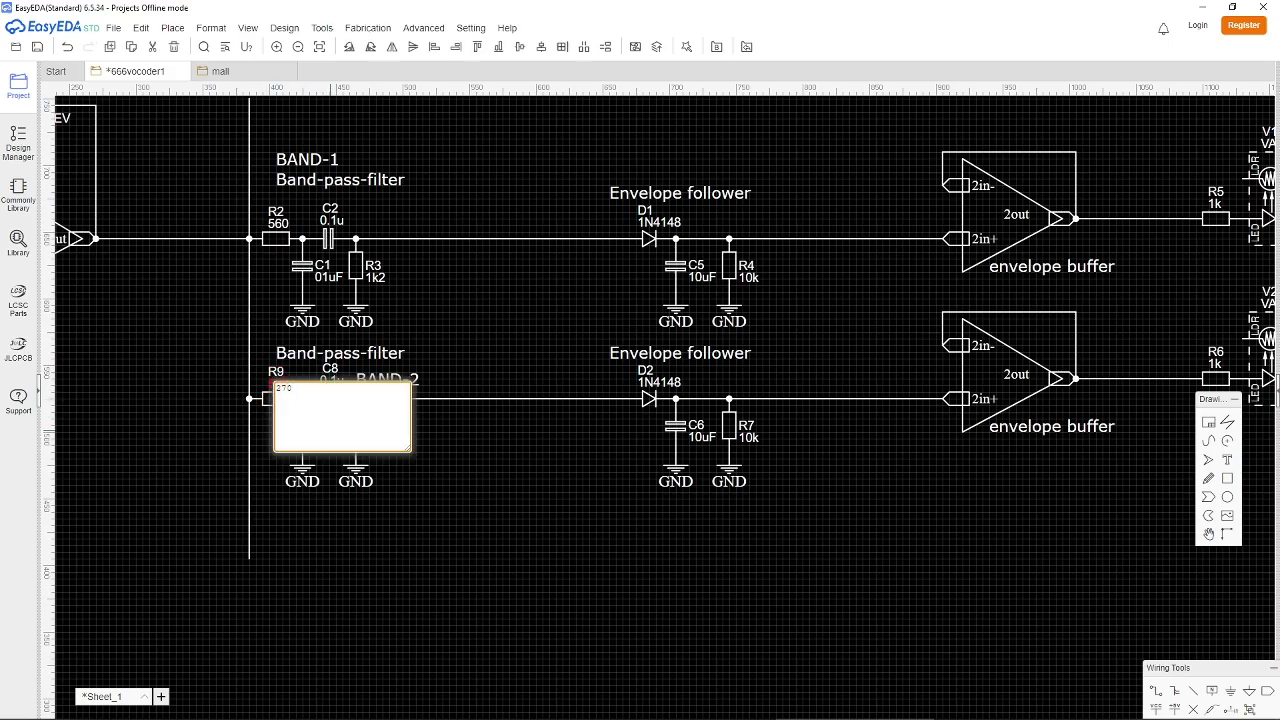
{"action": "key", "text": "Return"}
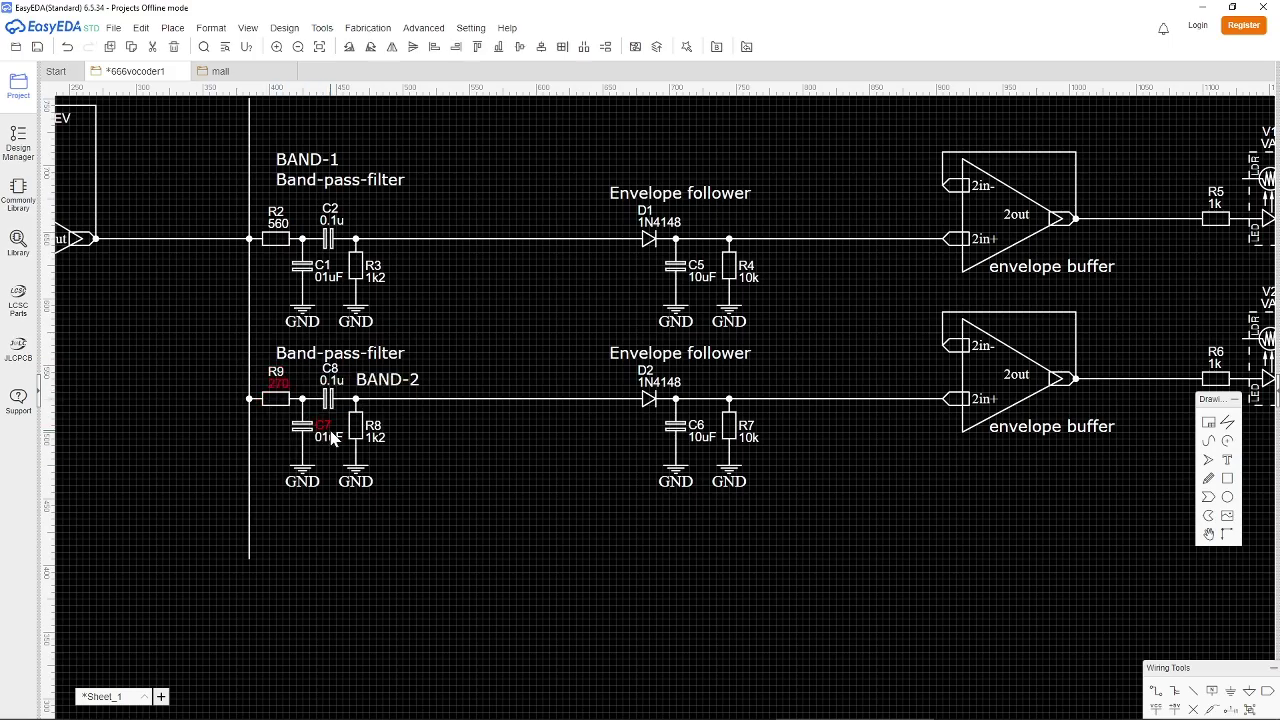
Correct band 1's filter capacitors, setting C1 to 1uF and C2 to 1u.
{"action": "double_click", "coordinate": [326, 276]}
{"action": "type", "text": "1uF"}
{"action": "left_click", "coordinate": [337, 228]}
{"action": "double_click", "coordinate": [331, 221]}
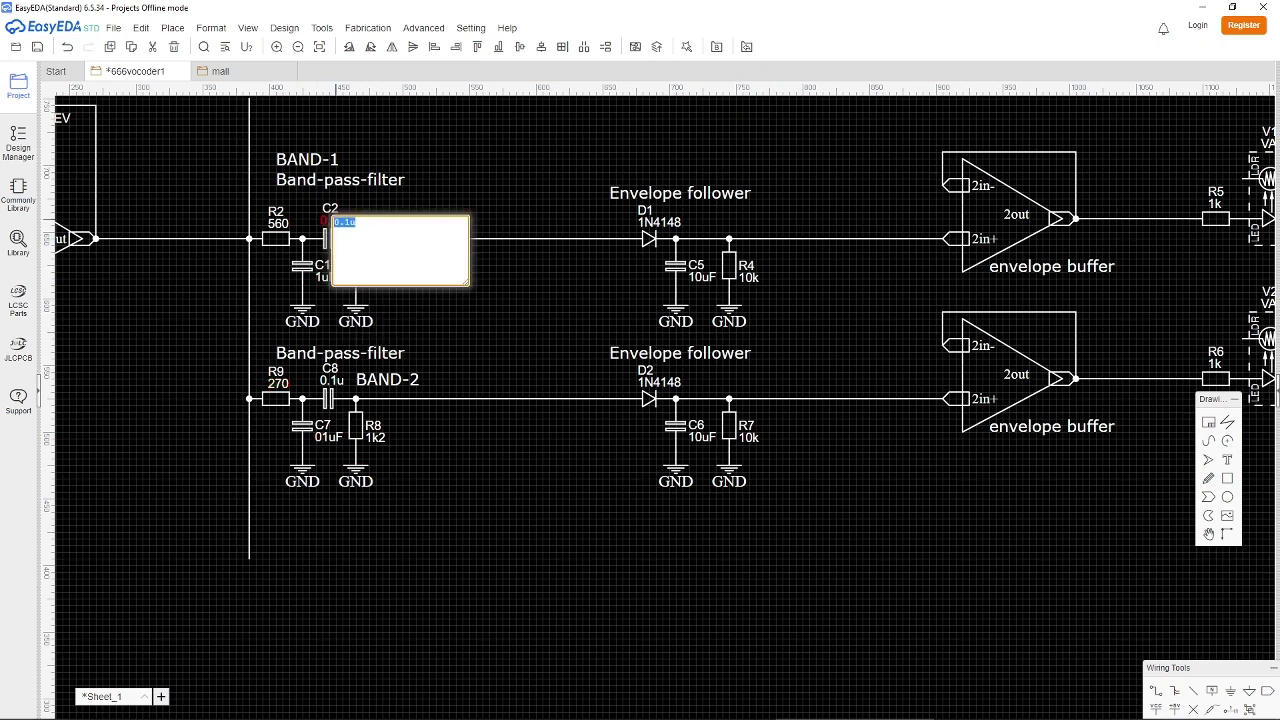
{"action": "type", "text": "1u"}
{"action": "left_click", "coordinate": [386, 380]}
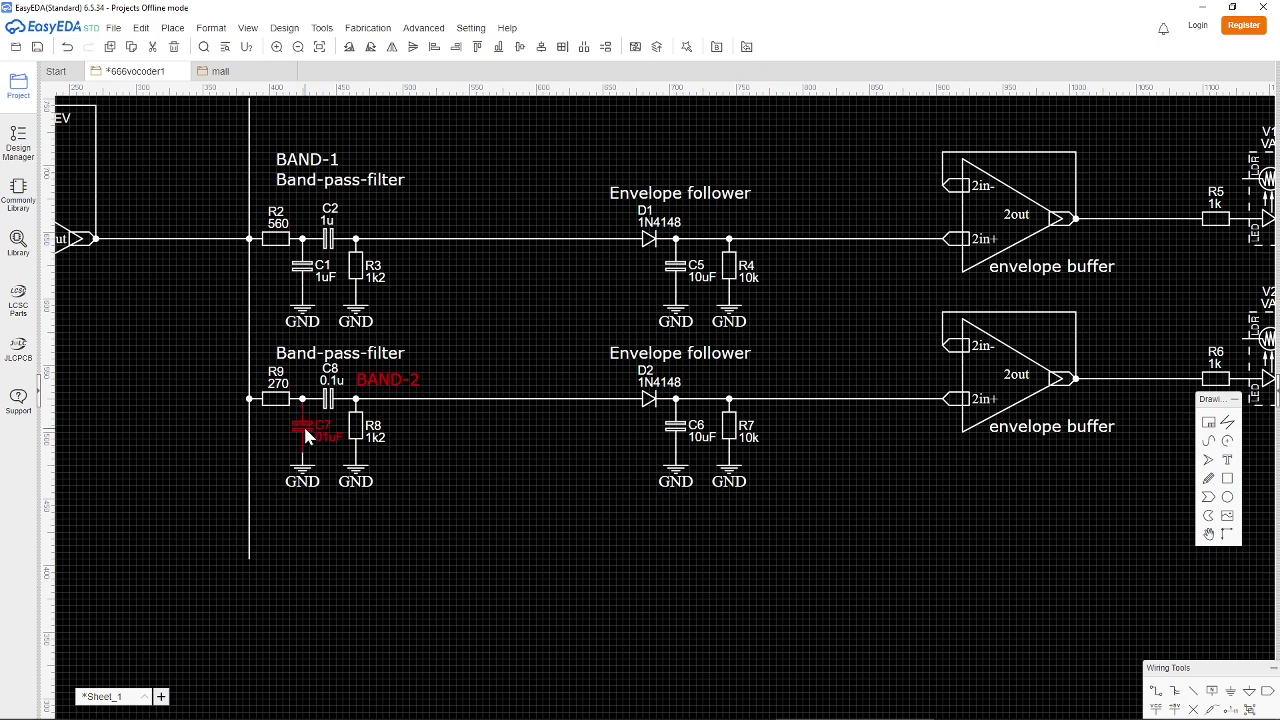
Set band 2's filter capacitors to 1uF for C7 and 1u for C8.
{"action": "double_click", "coordinate": [305, 426]}
{"action": "type", "text": "1u"}
{"action": "double_click", "coordinate": [332, 381]}
{"action": "key", "text": "BackSpace"}
{"action": "key", "text": "BackSpace"}
{"action": "left_click", "coordinate": [476, 508]}
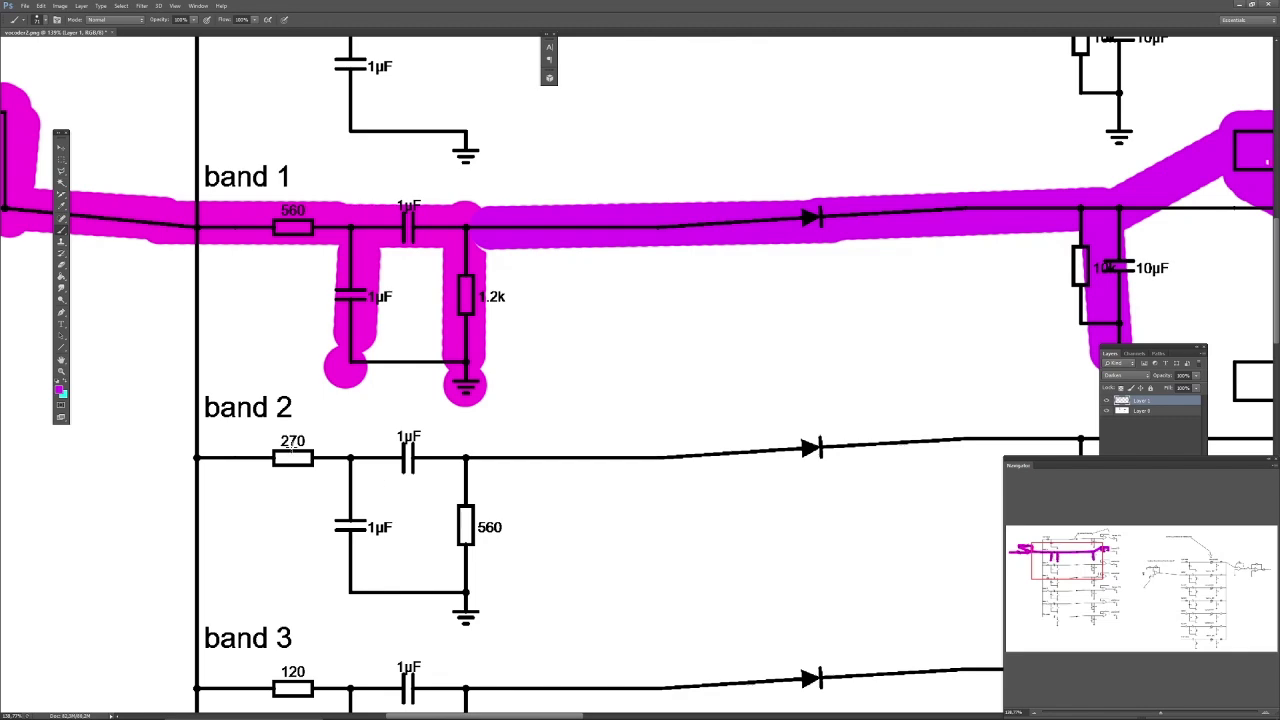
Highlight band 2's 270 resistor in the Photoshop reference and set R8 to 560 in the EasyEDA schematic.
{"action": "left_click_drag", "start_coordinate": [291, 450], "coordinate": [292, 448]}
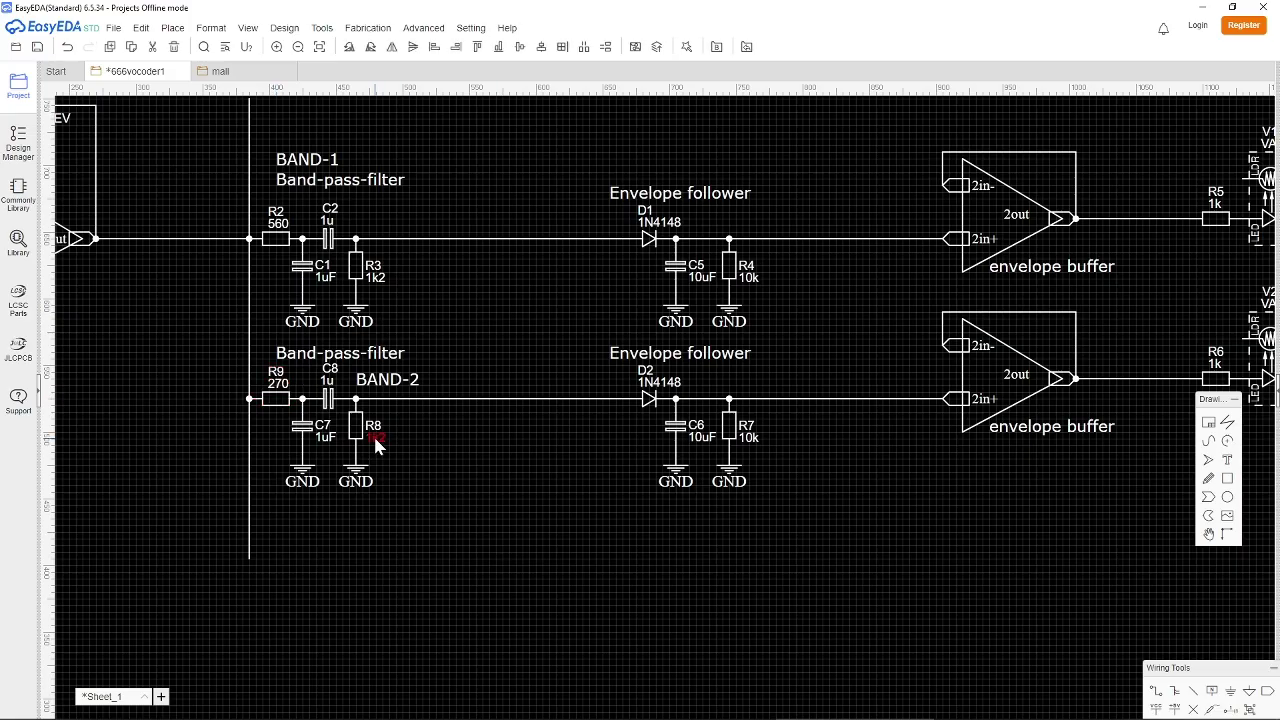
{"action": "double_click", "coordinate": [377, 441]}
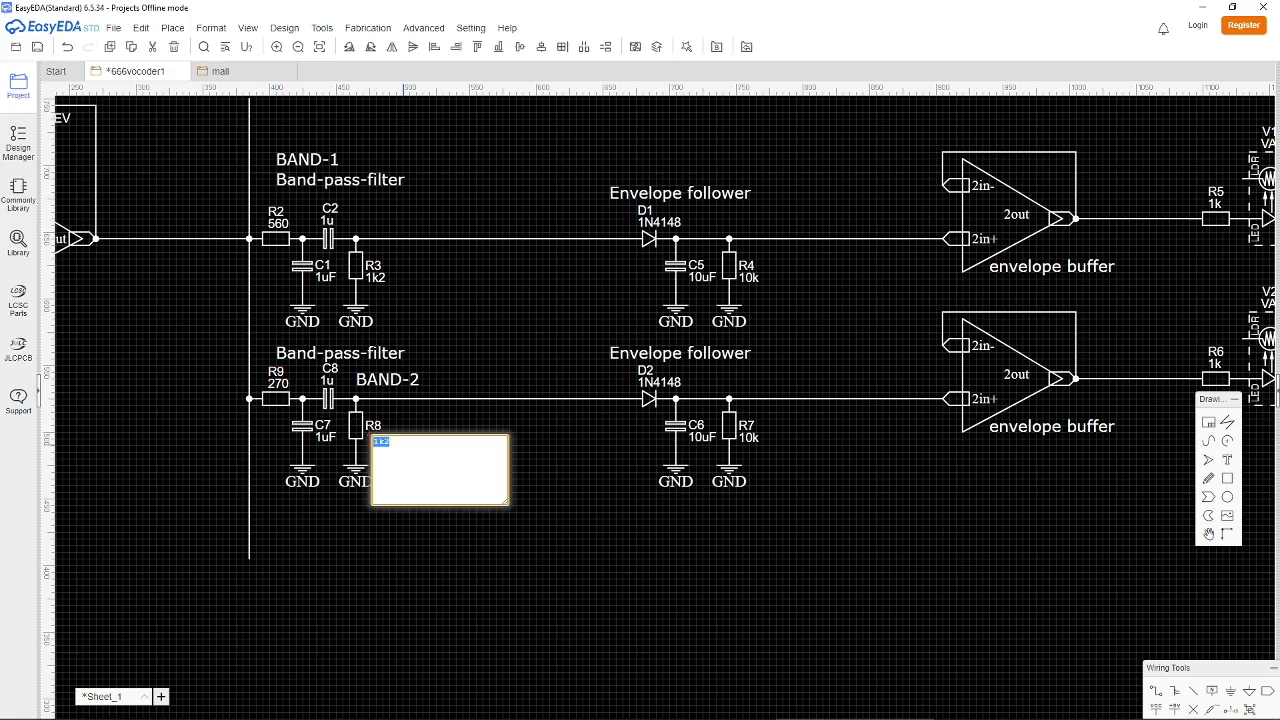
{"action": "left_click", "coordinate": [440, 554]}
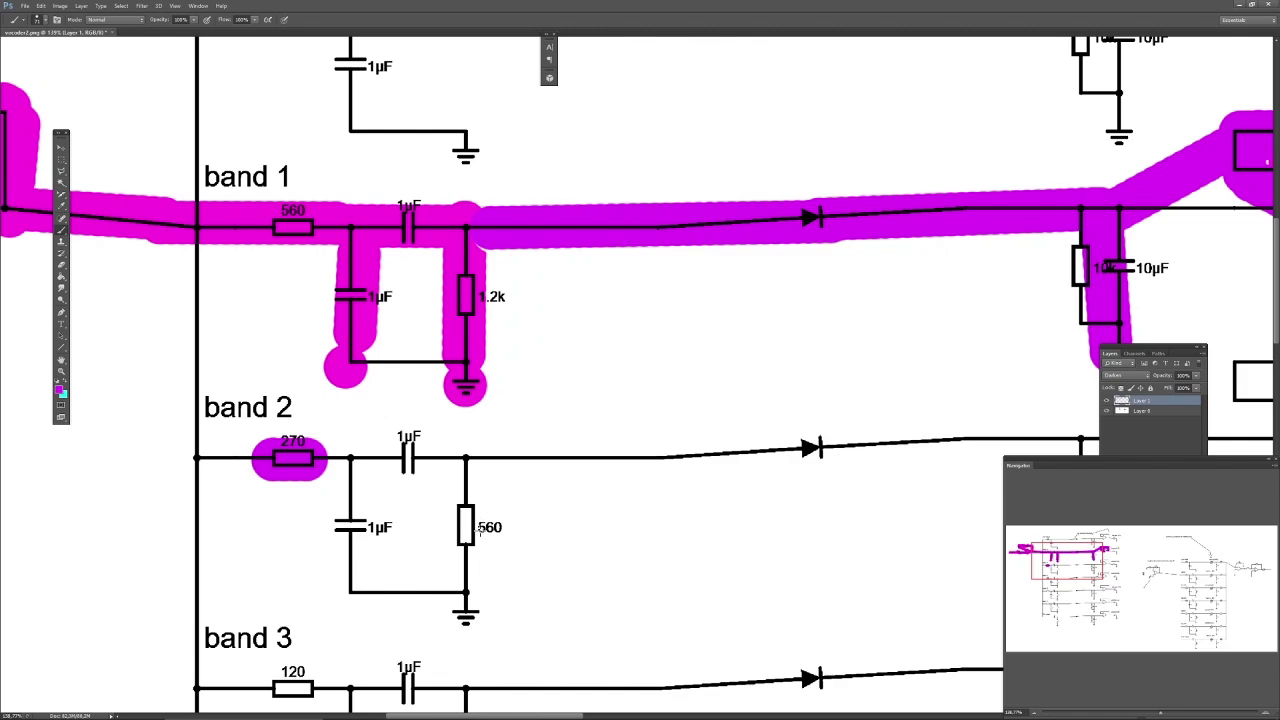
{"action": "key", "text": "alt+Tab"}
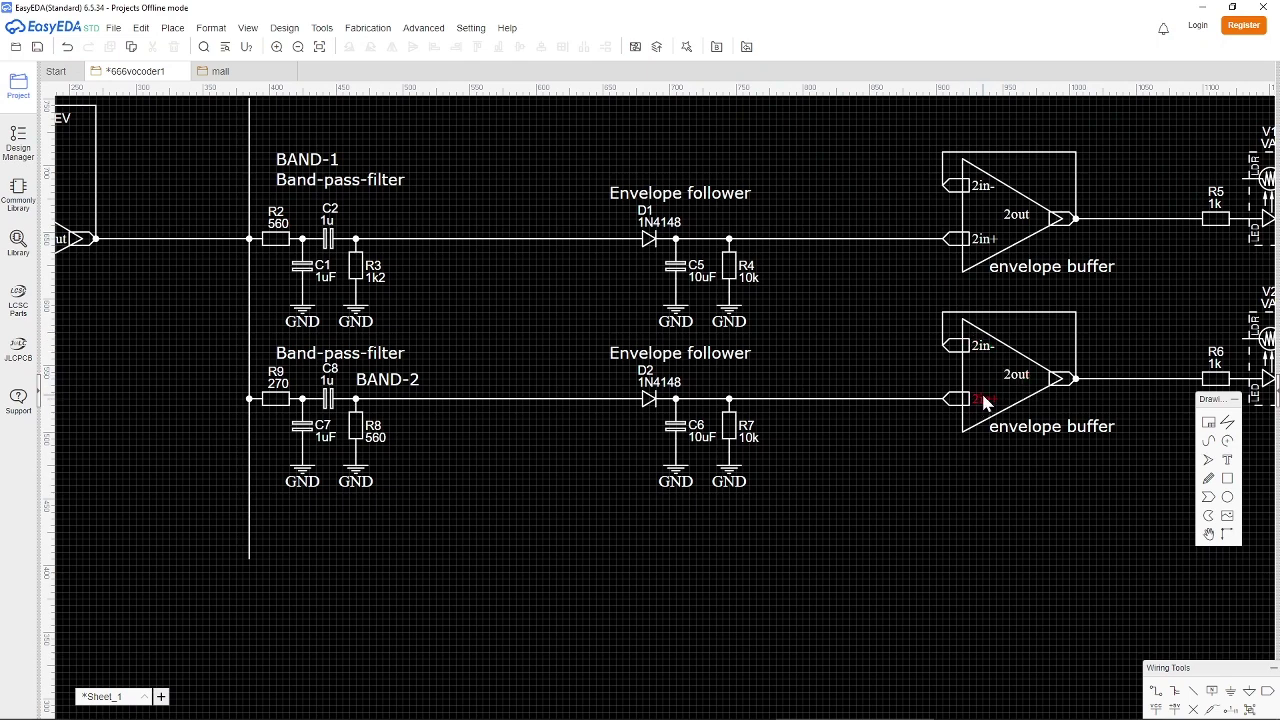
Delete the duplicated 2out op-amp with its ports from band 2's envelope buffer, keeping the feedback wire.
{"action": "right_click_drag", "start_coordinate": [1086, 448], "coordinate": [962, 473]}
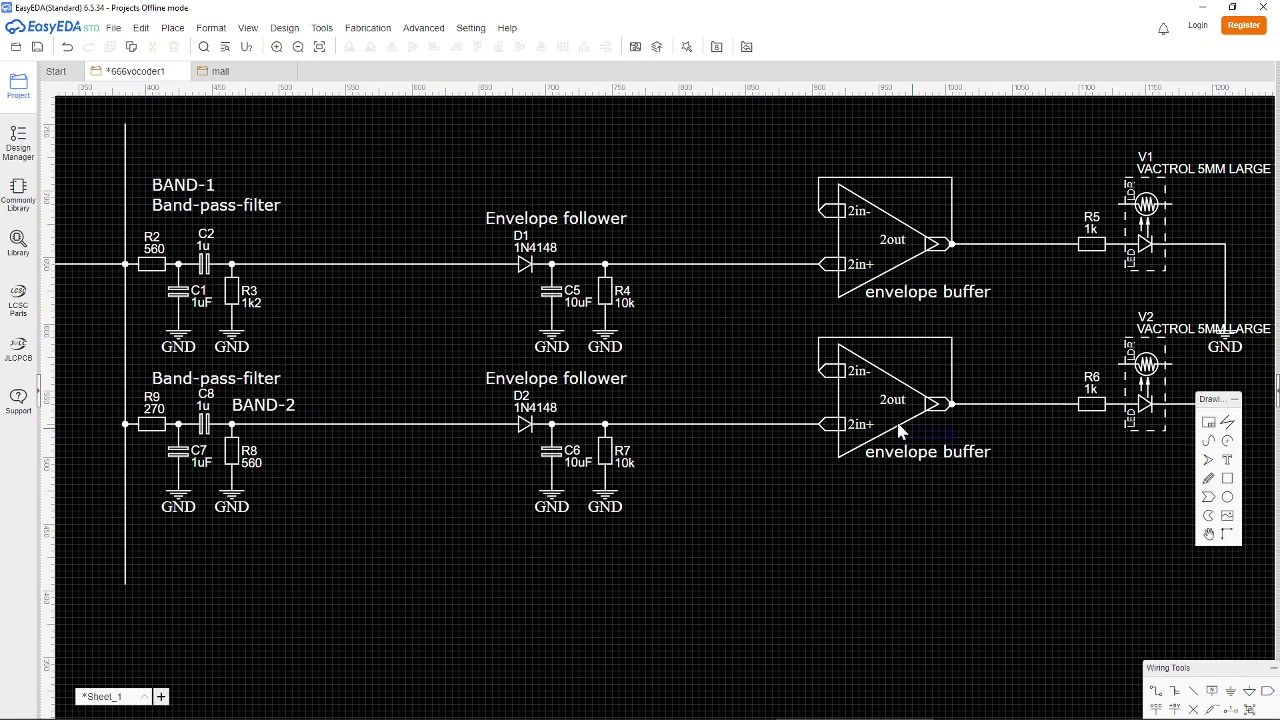
{"action": "left_click", "coordinate": [860, 366]}
{"action": "key", "text": "Delete"}
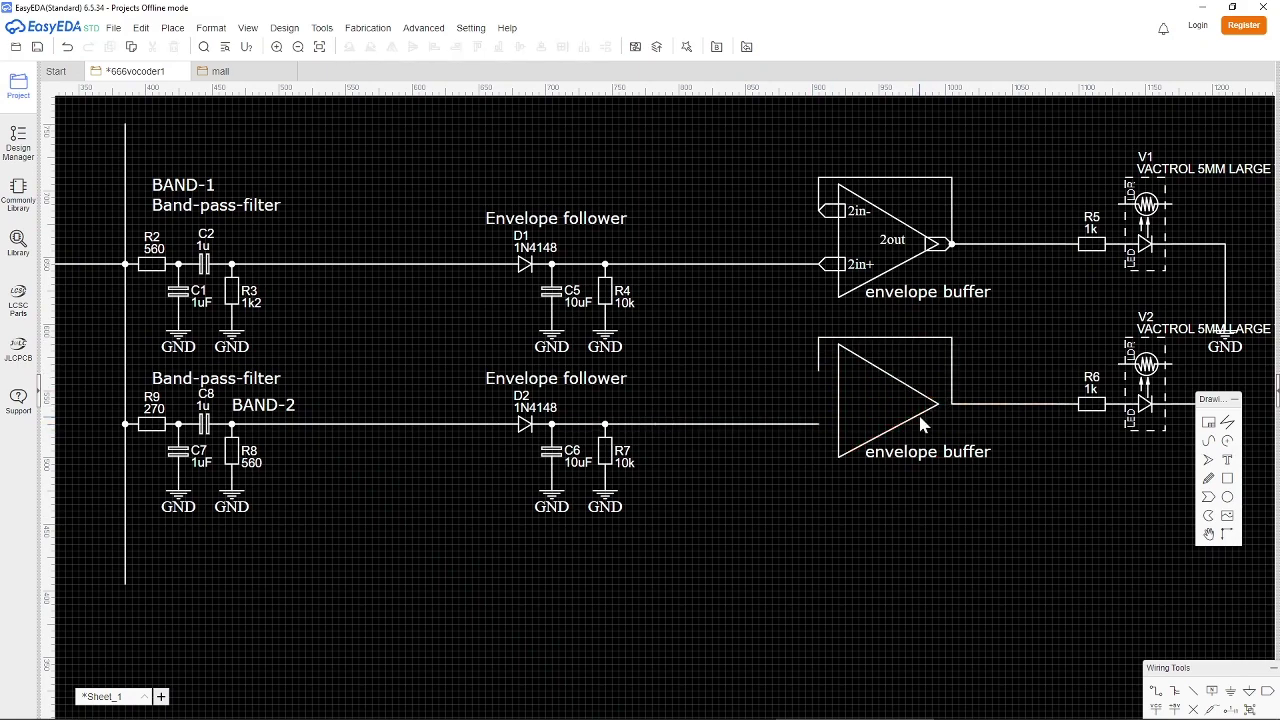
Bring the 3out op-amp from the QUAD-OP-AMP 1 group into the gap in band 2's envelope buffer.
{"action": "scroll", "coordinate": [917, 410], "scroll_direction": "down", "scroll_amount": 8}
{"action": "scroll", "coordinate": [847, 605], "scroll_direction": "up", "scroll_amount": 4}
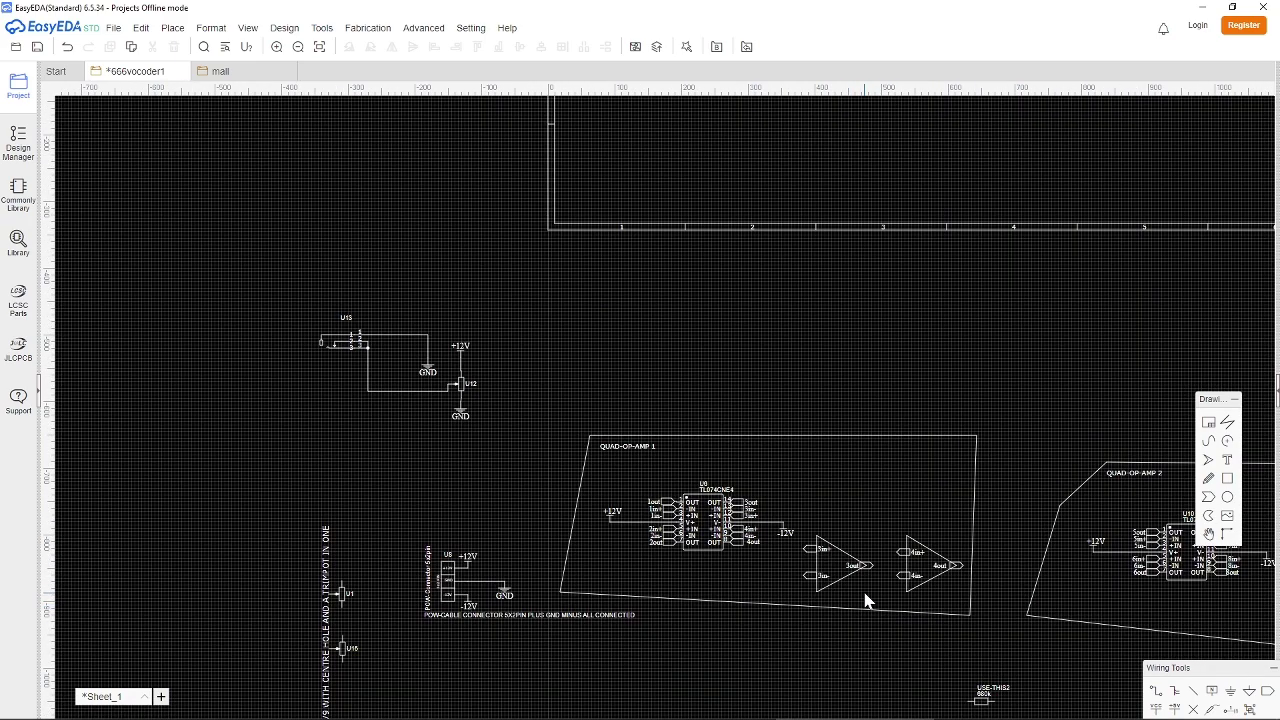
{"action": "left_click", "coordinate": [811, 540]}
{"action": "left_click", "coordinate": [986, 360]}
{"action": "scroll", "coordinate": [920, 369], "scroll_direction": "up", "scroll_amount": 10}
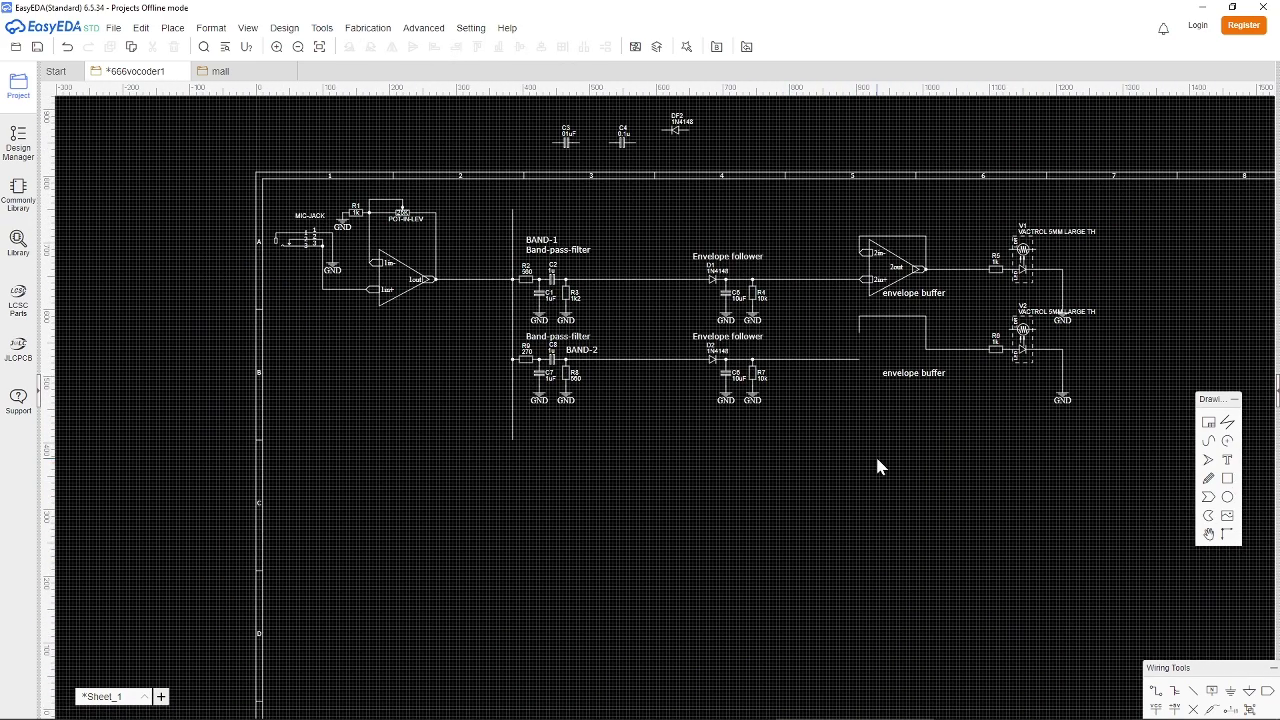
{"action": "key", "text": "ctrl+v"}
{"action": "left_click", "coordinate": [888, 455]}
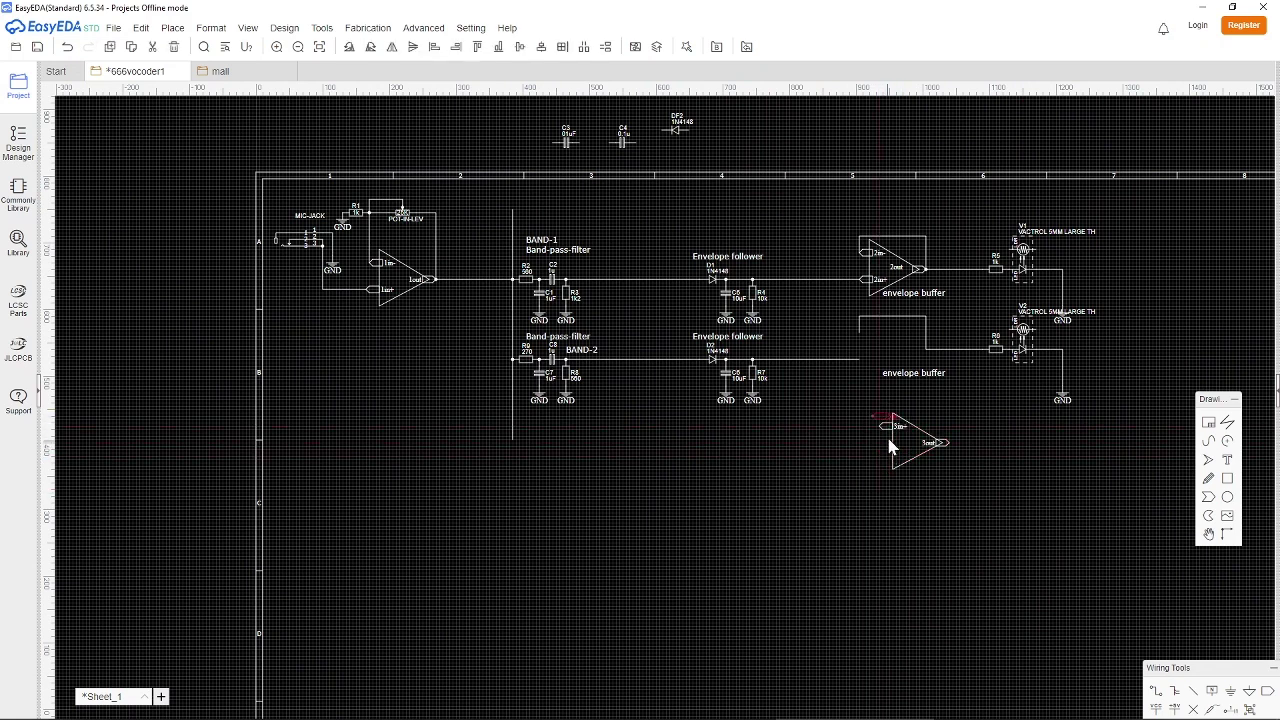
{"action": "left_click", "coordinate": [948, 493]}
{"action": "left_click_drag", "start_coordinate": [912, 440], "coordinate": [877, 334]}
Fit the 3out op-amp's ports onto the feedback, input and output wires of band 2's envelope buffer.
{"action": "scroll", "coordinate": [860, 413], "scroll_direction": "up", "scroll_amount": 3}
{"action": "scroll", "coordinate": [860, 413], "scroll_direction": "up", "scroll_amount": 3}
{"action": "key", "text": "w"}
{"action": "left_click", "coordinate": [812, 377]}
{"action": "left_click", "coordinate": [889, 340]}
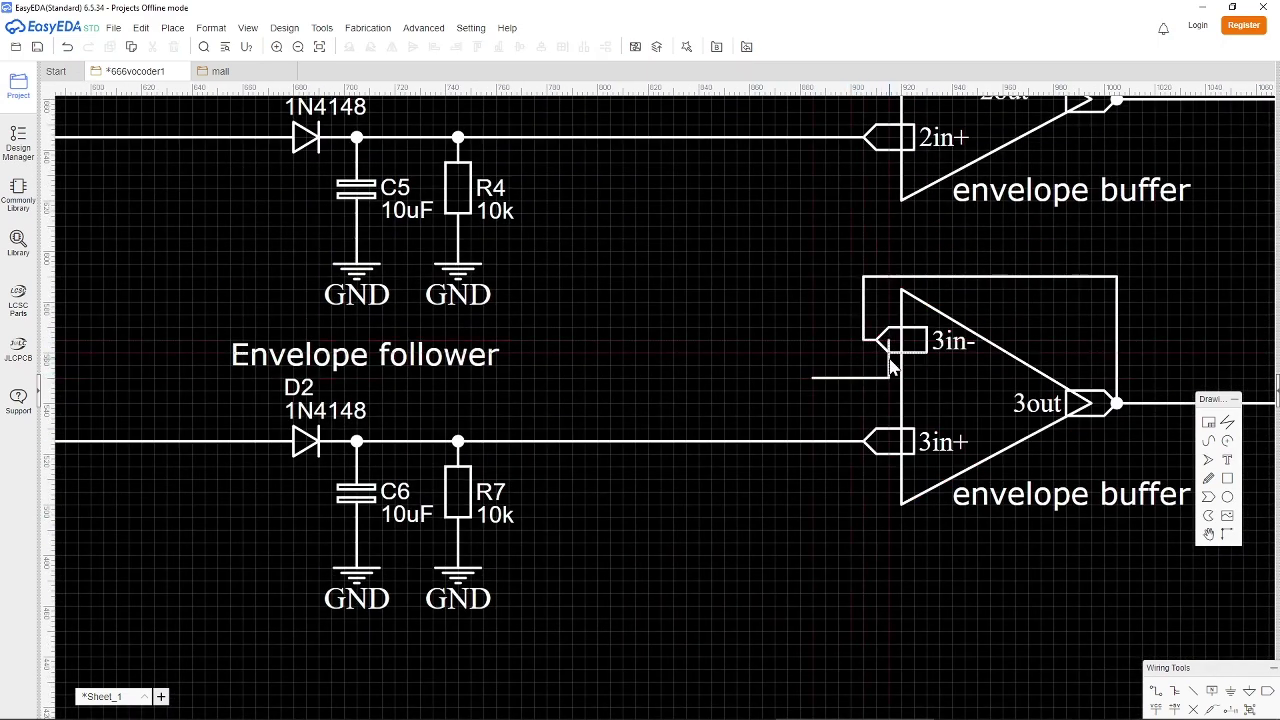
{"action": "key", "text": "Escape"}
{"action": "scroll", "coordinate": [922, 535], "scroll_direction": "down", "scroll_amount": 4}
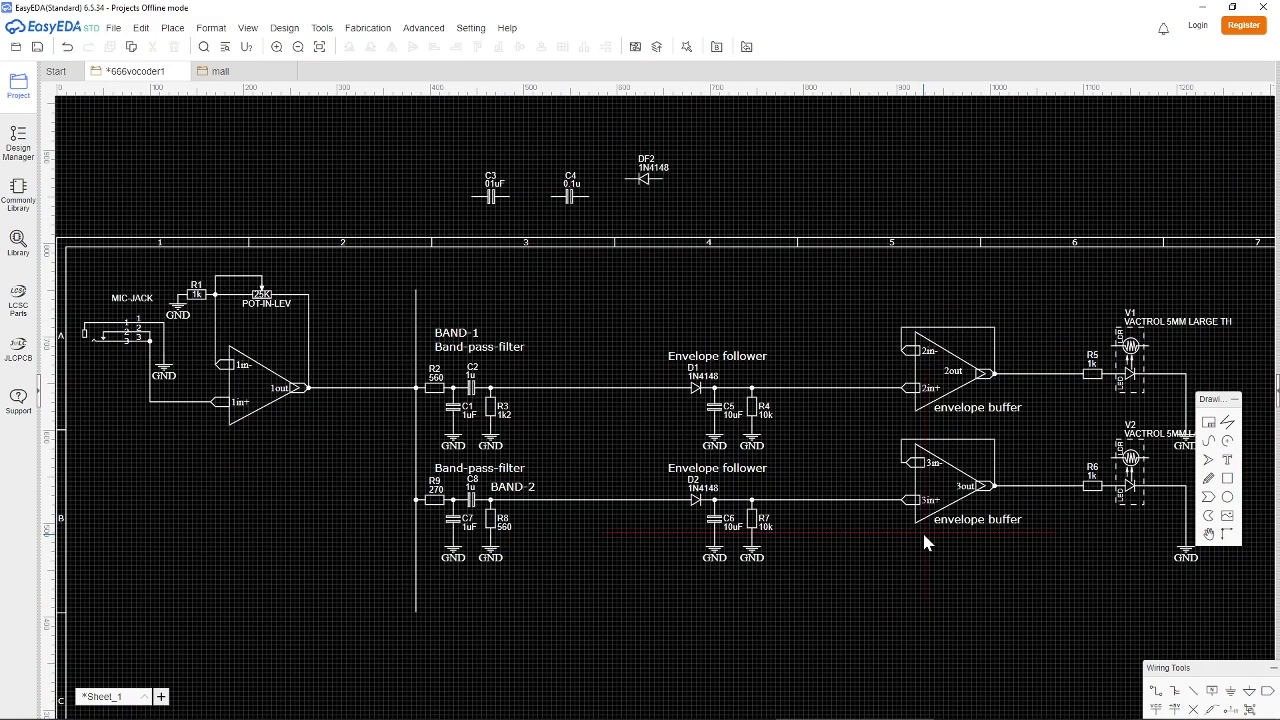
{"action": "scroll", "coordinate": [924, 537], "scroll_direction": "down", "scroll_amount": 2}
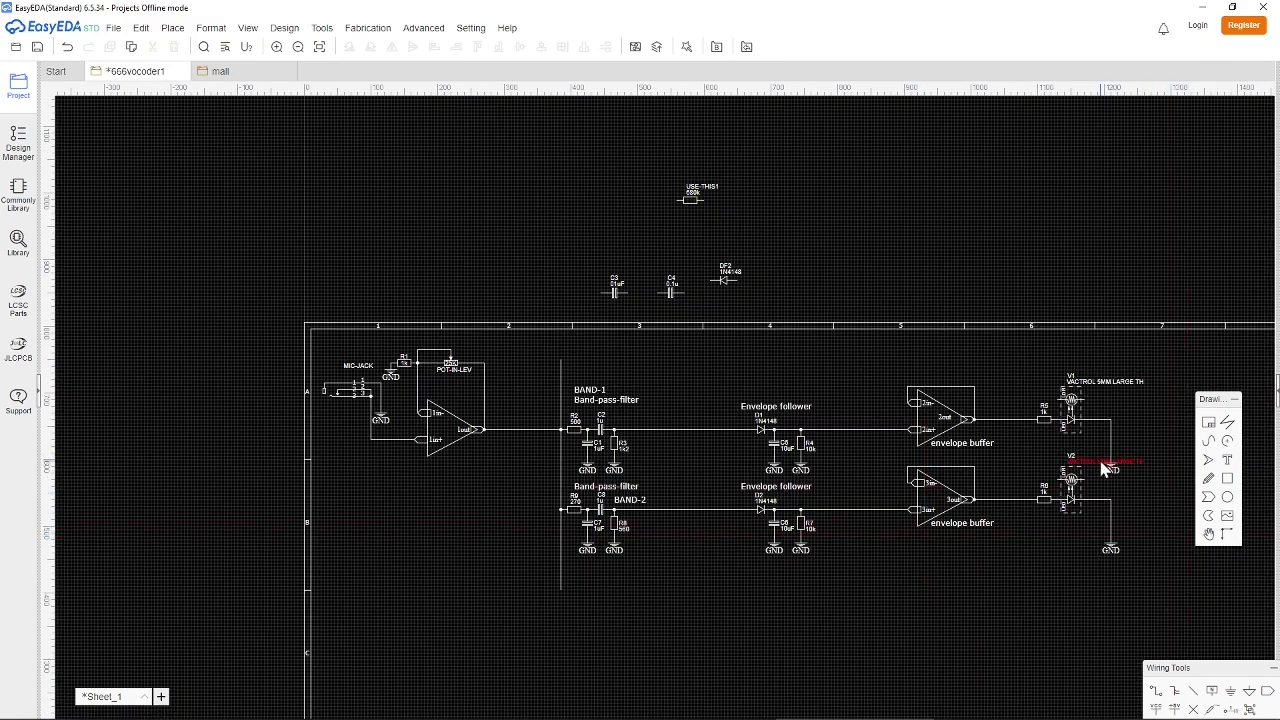
Shorten V1's component name to VACTROL.
{"action": "double_click", "coordinate": [1109, 383]}
{"action": "key", "text": "End"}
{"action": "key", "text": "shift+ctrl+Left"}
{"action": "key", "text": "shift+ctrl+Left"}
{"action": "key", "text": "shift+ctrl+Left"}
{"action": "key", "text": "Delete"}
{"action": "left_click", "coordinate": [1142, 483]}
Shorten V2's component name to VACTROL, matching V1.
{"action": "double_click", "coordinate": [1135, 458]}
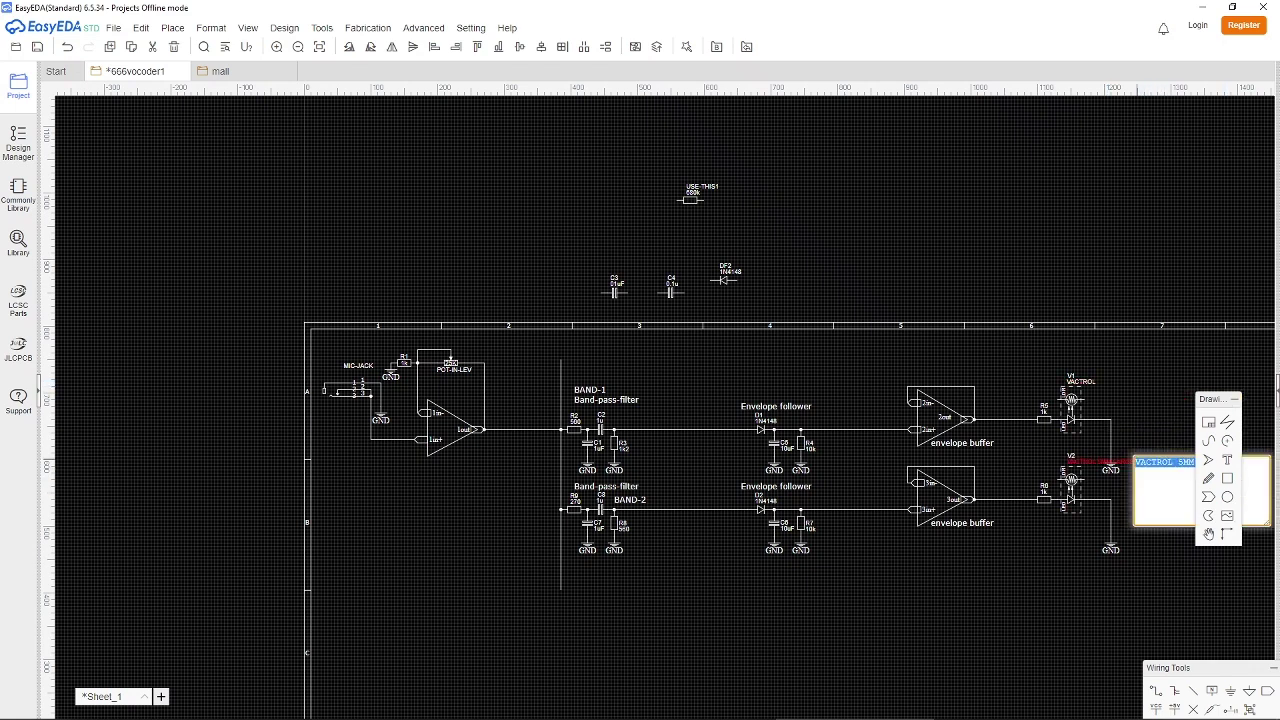
{"action": "key", "text": "End"}
{"action": "key", "text": "shift+ctrl+Left"}
{"action": "key", "text": "shift+ctrl+Left"}
{"action": "key", "text": "shift+ctrl+Left"}
{"action": "left_click_drag", "start_coordinate": [1240, 465], "coordinate": [1254, 466]}
{"action": "double_click", "coordinate": [1140, 464]}
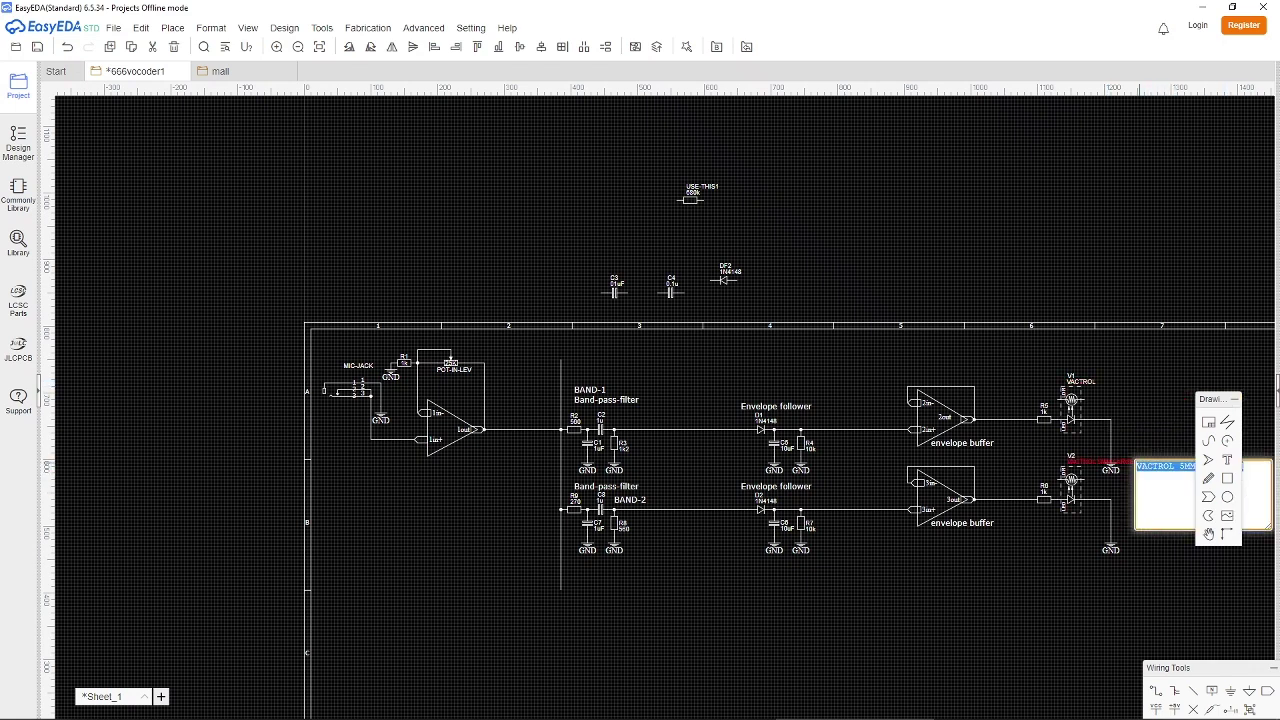
{"action": "left_click_drag", "start_coordinate": [1174, 468], "coordinate": [1253, 472]}
{"action": "key", "text": "Delete"}
{"action": "left_click", "coordinate": [1149, 609]}
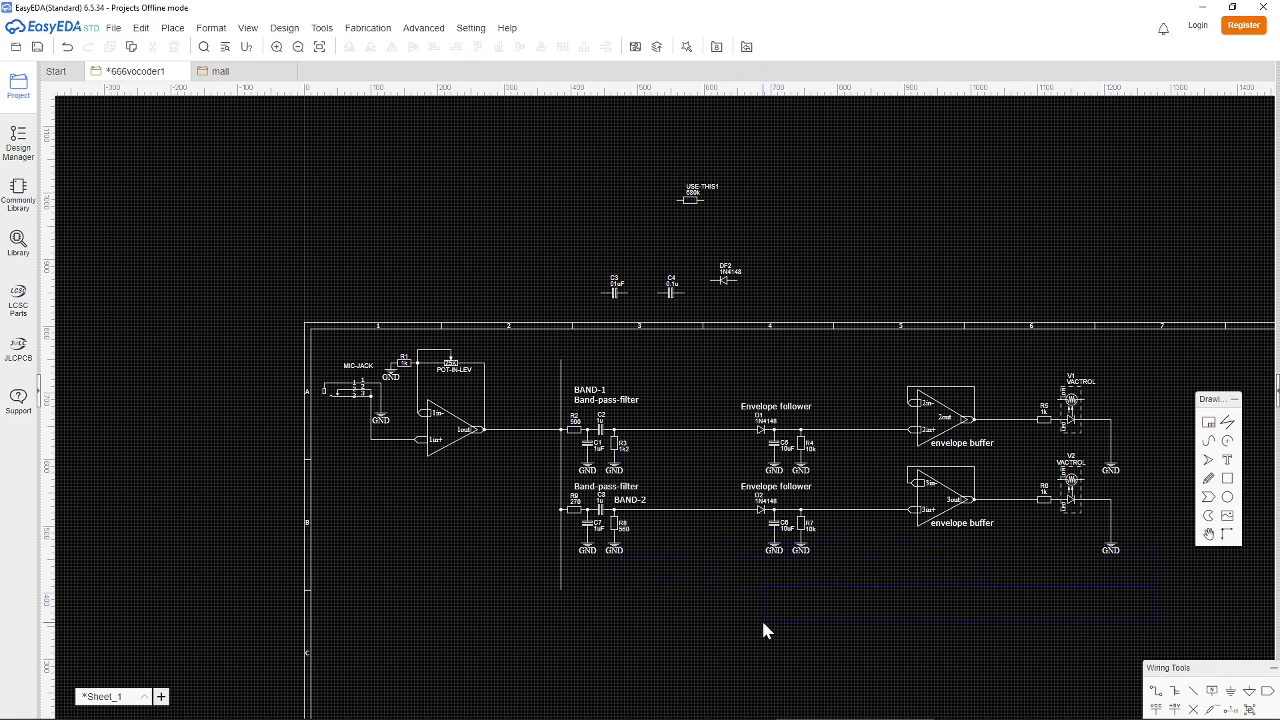
{"action": "right_click_drag", "start_coordinate": [999, 303], "coordinate": [870, 425]}
{"action": "key", "text": "ctrl+v"}
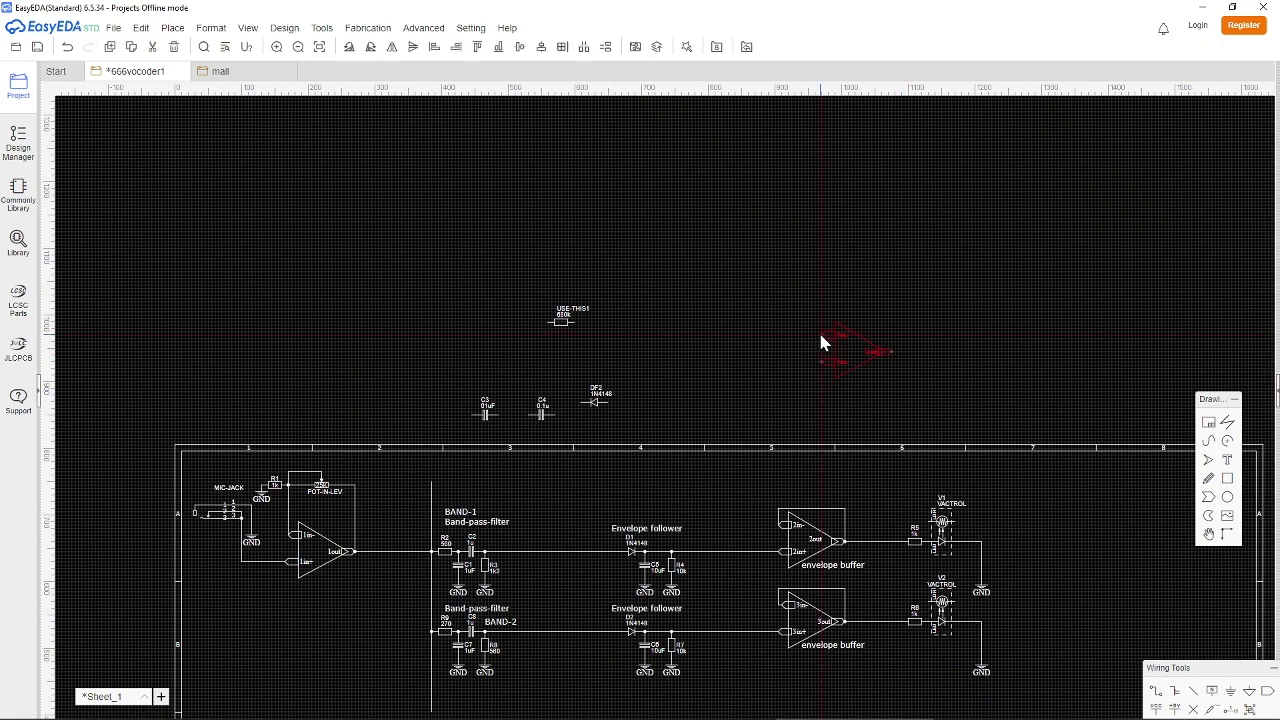
{"action": "key", "text": "Escape"}
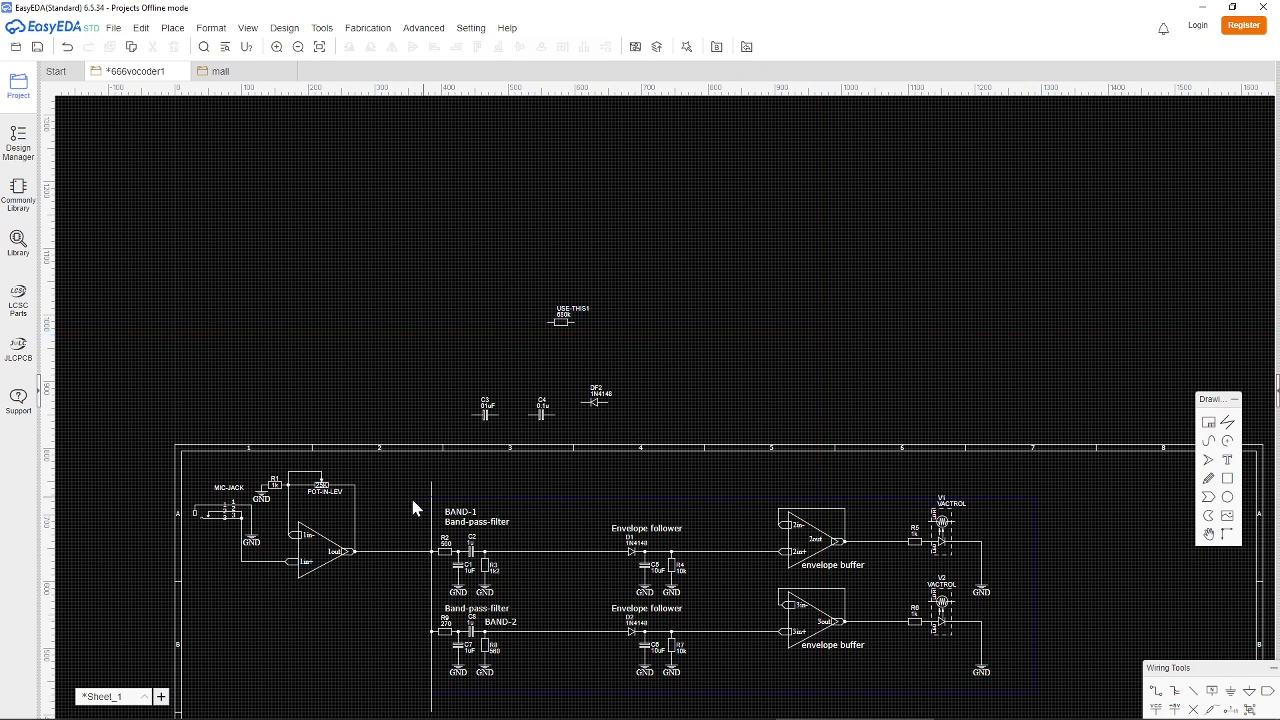
Copy the whole band 2 circuit into the empty area above the sheet and delete the op-amp from the copy.
{"action": "left_click", "coordinate": [431, 602]}
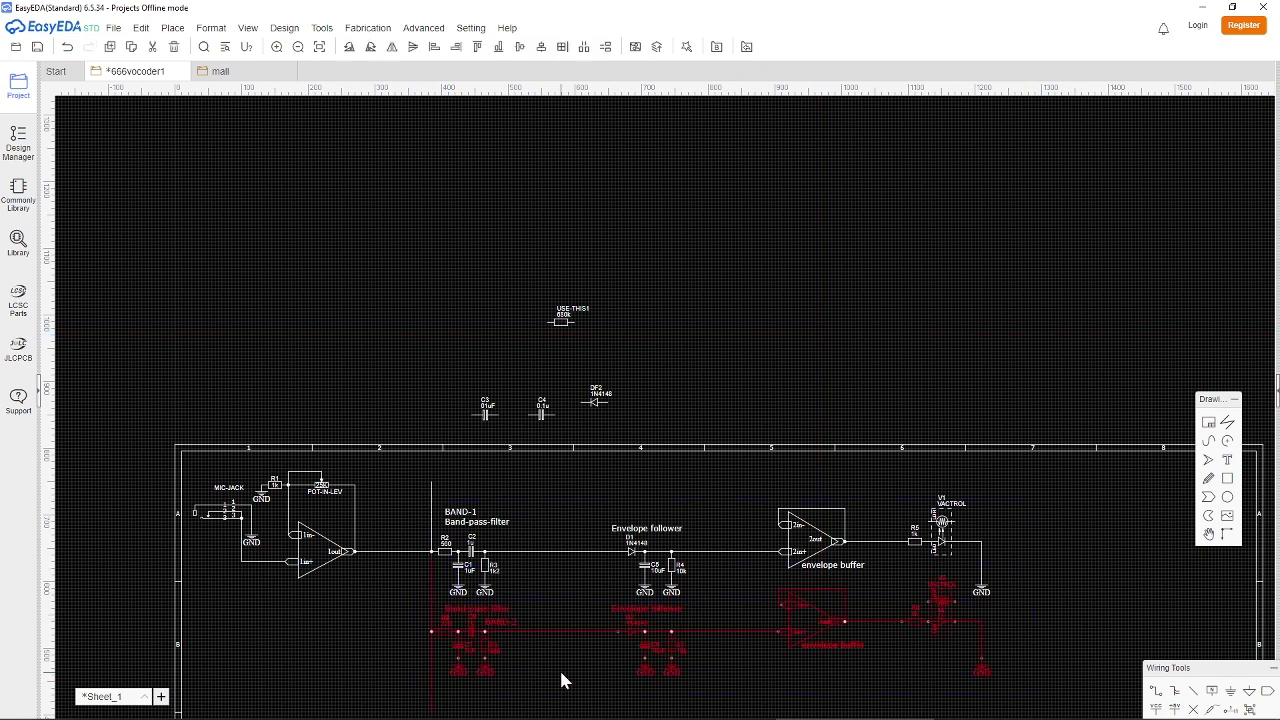
{"action": "key", "text": "ctrl+c"}
{"action": "key", "text": "ctrl+v"}
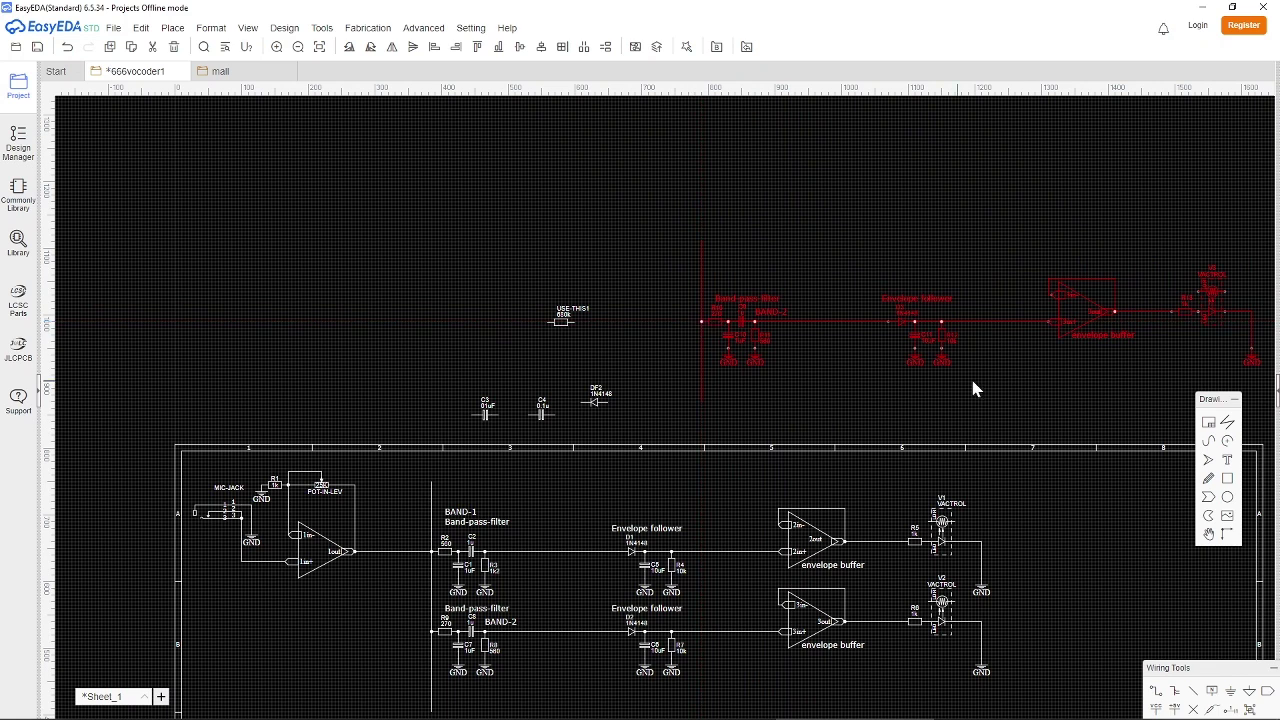
{"action": "left_click", "coordinate": [889, 380]}
{"action": "left_click", "coordinate": [1061, 330]}
{"action": "key", "text": "Delete"}
Cut the band copy without its op-amp and paste it four times below band 2, each joined to the common input line.
{"action": "left_click_drag", "start_coordinate": [1268, 382], "coordinate": [697, 255]}
{"action": "key", "text": "Delete"}
{"action": "right_click_drag", "start_coordinate": [777, 677], "coordinate": [855, 330]}
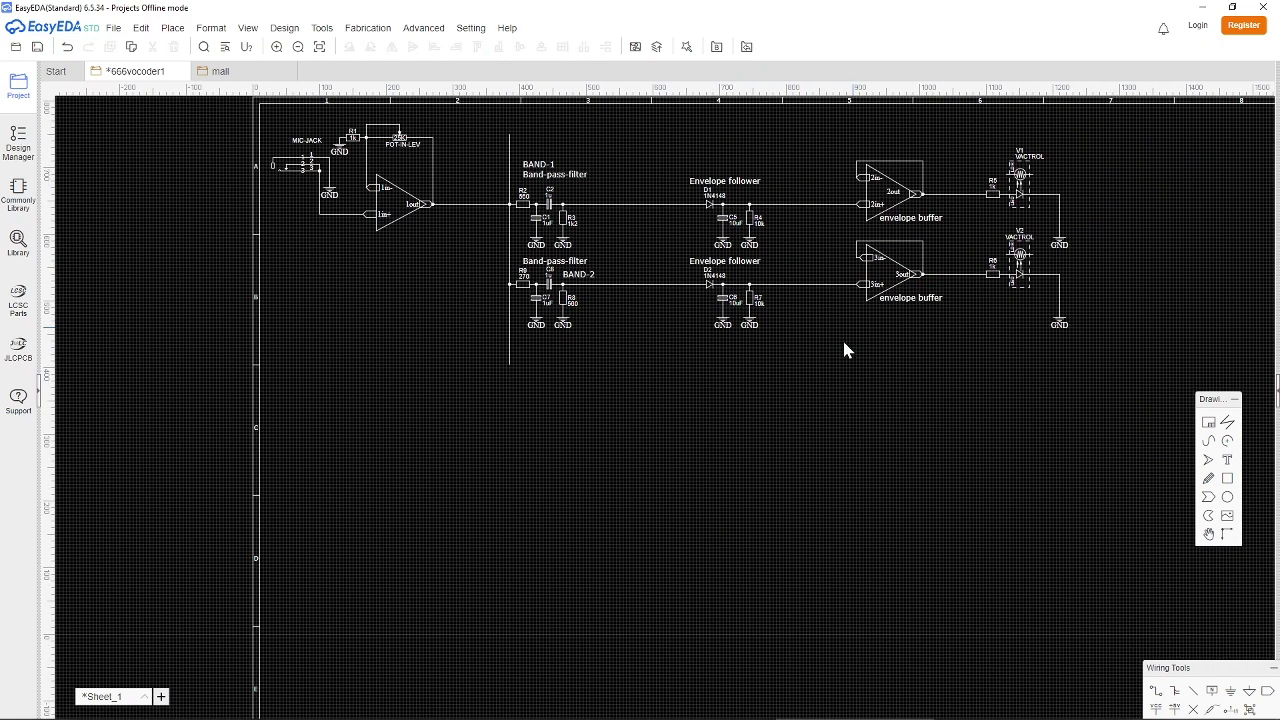
{"action": "key", "text": "ctrl+v"}
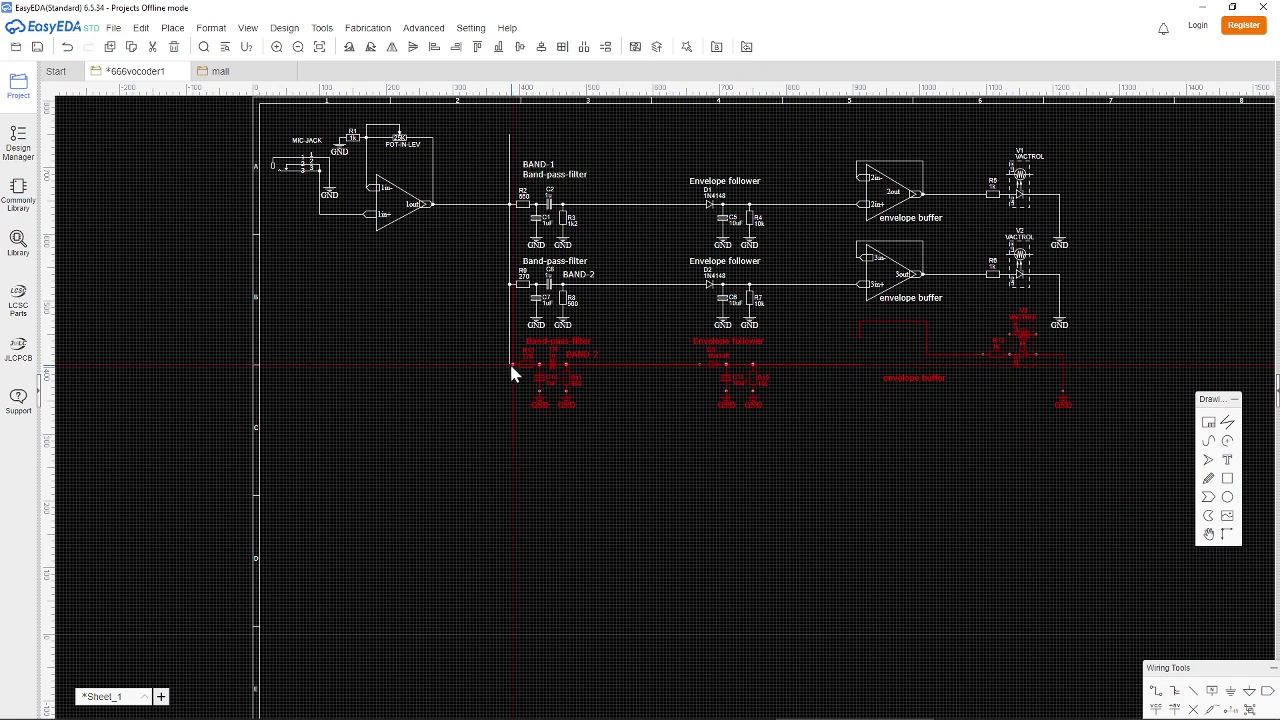
{"action": "left_click", "coordinate": [515, 455]}
{"action": "left_click", "coordinate": [527, 528]}
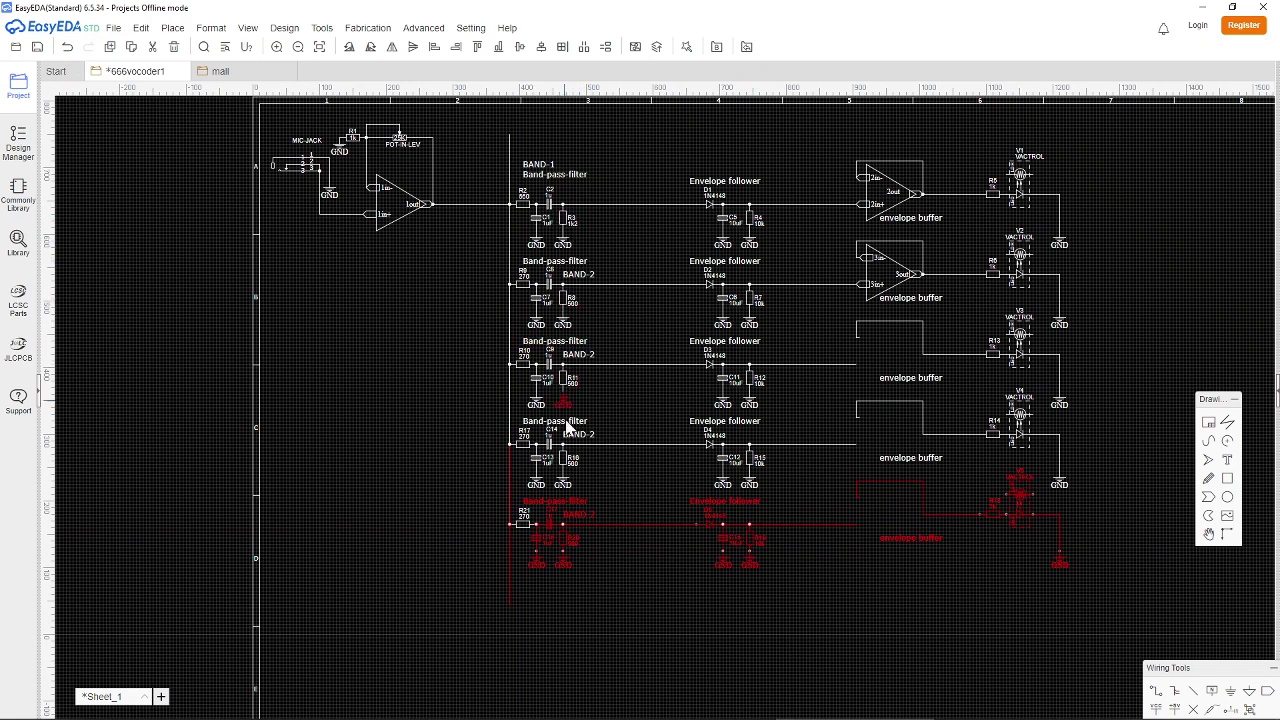
{"action": "left_click", "coordinate": [551, 654]}
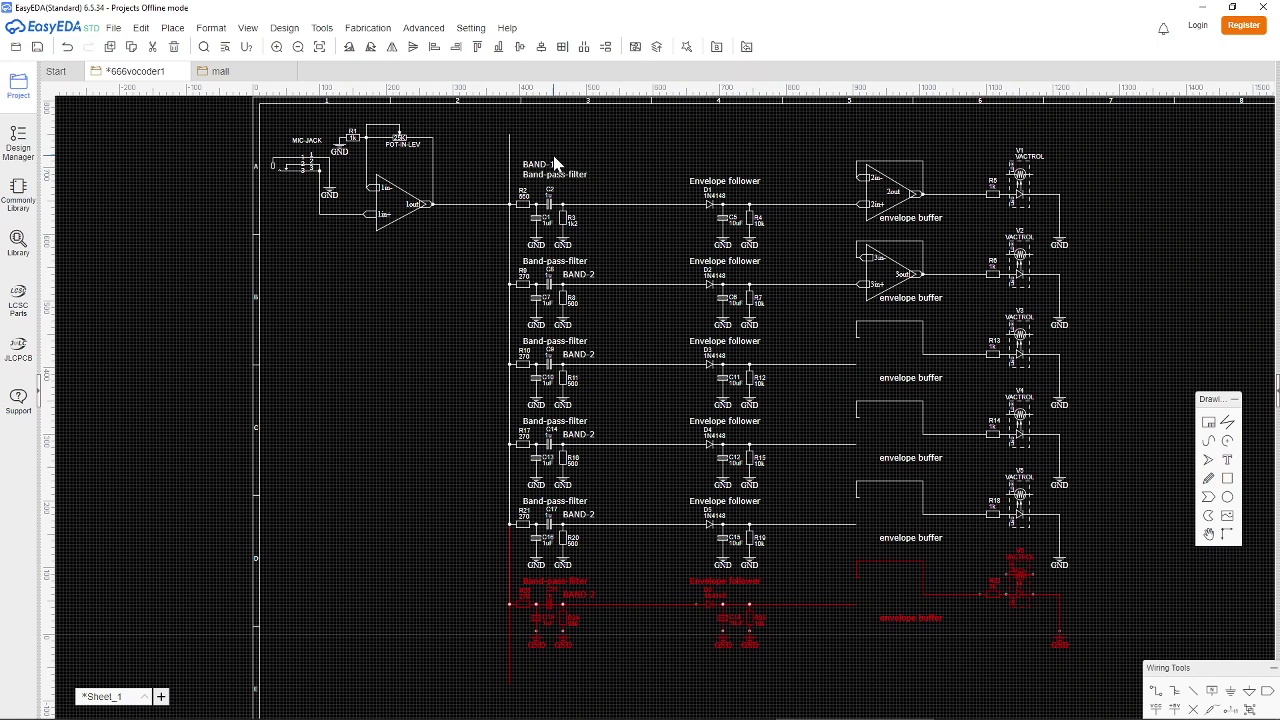
Move the spare parts and the sheet frame upward to make room above band 1.
{"action": "scroll", "coordinate": [616, 142], "scroll_direction": "up", "scroll_amount": 2}
{"action": "right_click_drag", "start_coordinate": [616, 160], "coordinate": [624, 520]}
{"action": "left_click_drag", "start_coordinate": [629, 433], "coordinate": [473, 259]}
{"action": "left_click_drag", "start_coordinate": [627, 415], "coordinate": [688, 229]}
{"action": "left_click", "coordinate": [671, 493]}
{"action": "left_click_drag", "start_coordinate": [671, 465], "coordinate": [671, 308]}
Paste one more copy of the band circuit above band 1, connected to the common input line.
{"action": "key", "text": "ctrl+v"}
{"action": "left_click", "coordinate": [474, 514]}
{"action": "left_click", "coordinate": [634, 466]}
{"action": "scroll", "coordinate": [559, 487], "scroll_direction": "down", "scroll_amount": 3}
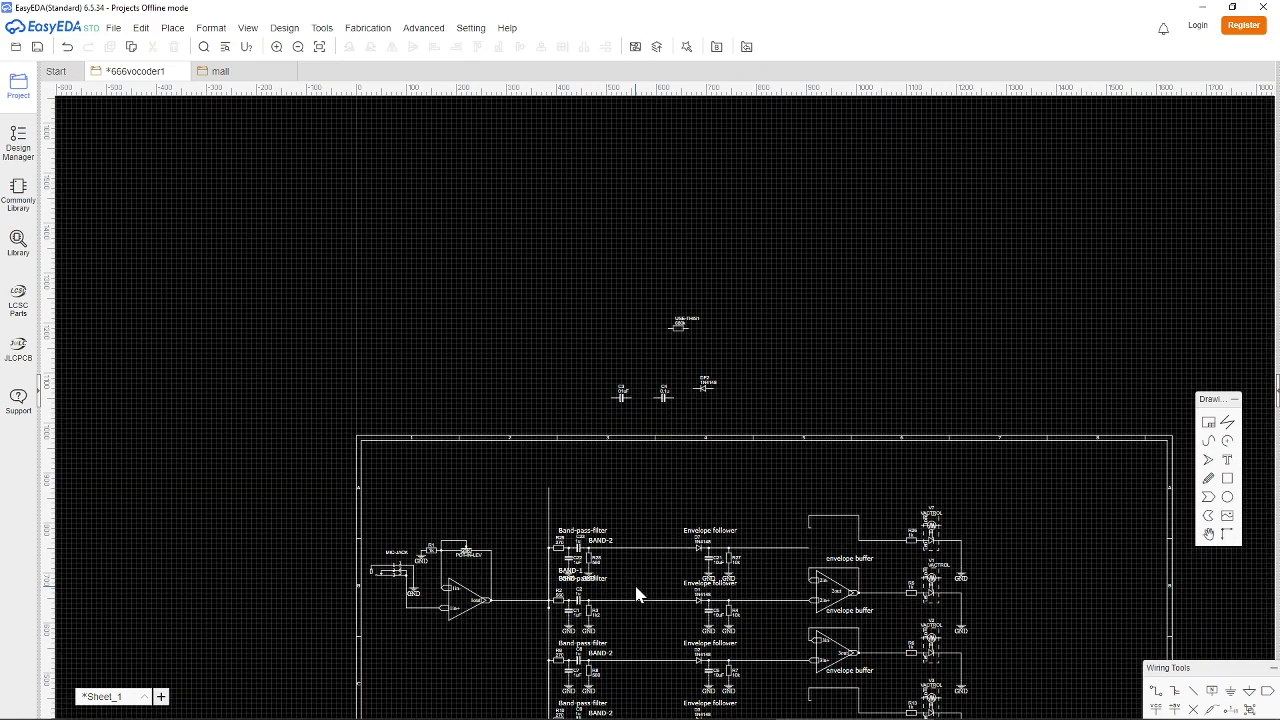
Reposition the BAND and Band-pass-filter labels of the top two bands so they clear the components and each other.
{"action": "scroll", "coordinate": [652, 504], "scroll_direction": "up", "scroll_amount": 4}
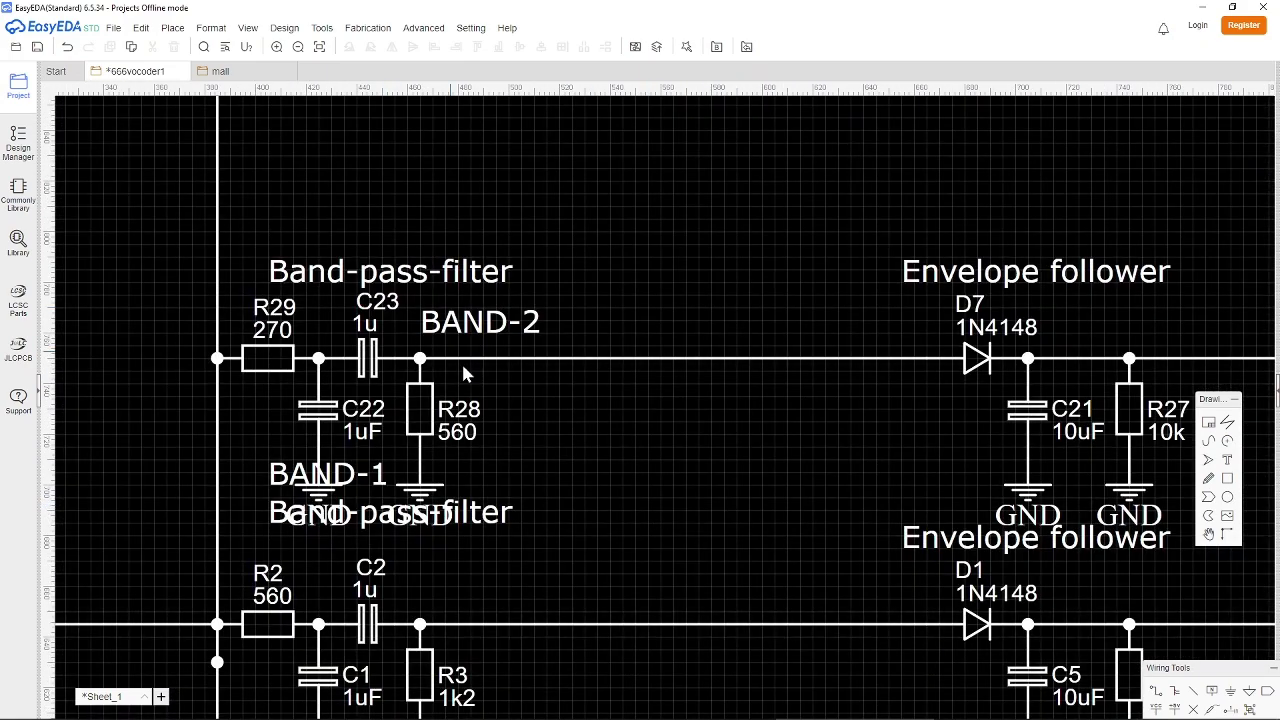
{"action": "left_click_drag", "start_coordinate": [388, 557], "coordinate": [493, 584]}
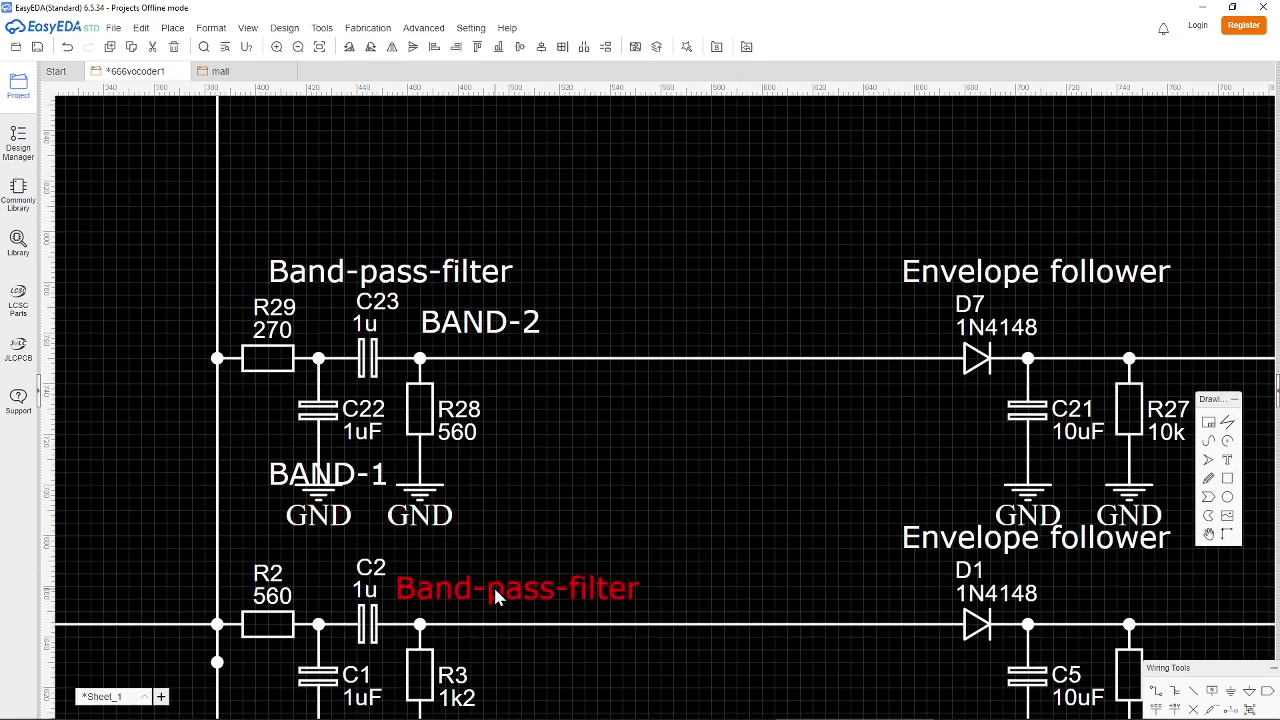
{"action": "left_click_drag", "start_coordinate": [400, 273], "coordinate": [453, 306]}
{"action": "left_click_drag", "start_coordinate": [348, 476], "coordinate": [584, 562]}
{"action": "left_click_drag", "start_coordinate": [477, 315], "coordinate": [517, 316]}
Rename the top band's label to BAND-0 and its filter label to lOW-pass-filter.
{"action": "double_click", "coordinate": [517, 316]}
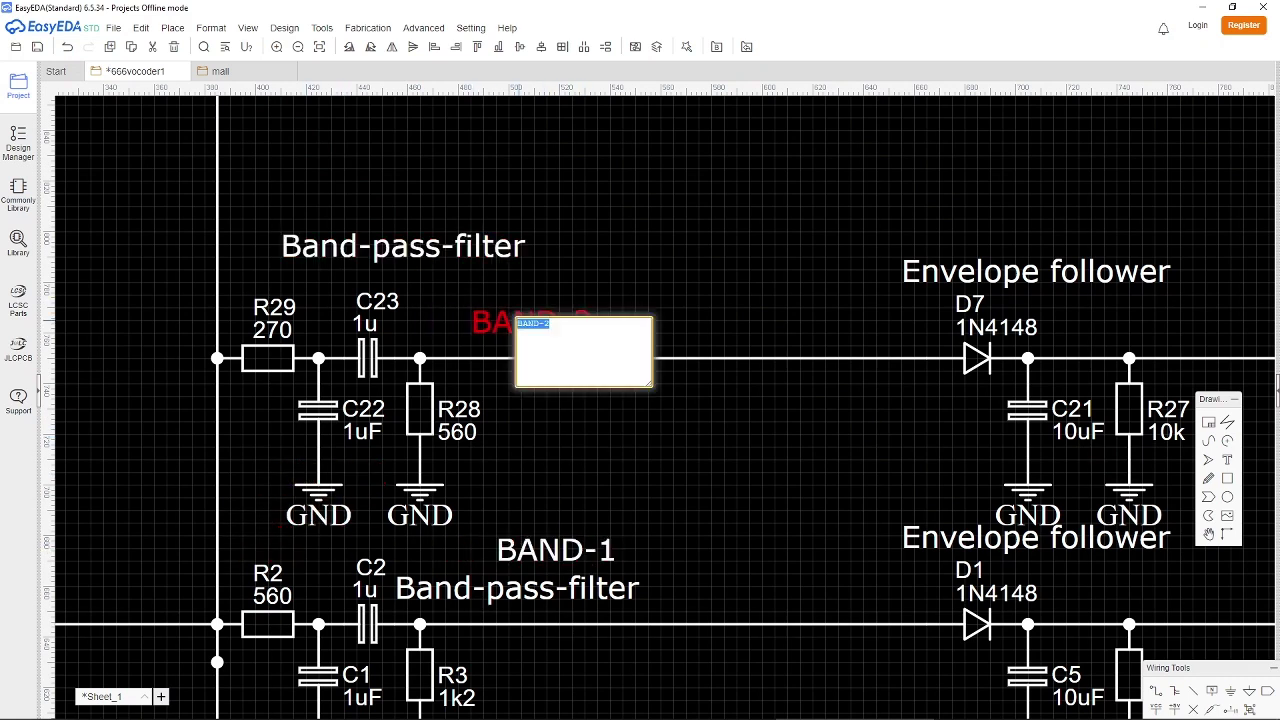
{"action": "left_click", "coordinate": [574, 327]}
{"action": "left_click", "coordinate": [657, 257]}
{"action": "double_click", "coordinate": [392, 245]}
{"action": "left_click_drag", "start_coordinate": [416, 249], "coordinate": [366, 257]}
{"action": "type", "text": "lOW"}
{"action": "key", "text": "Return"}
Delete C23 and R28 with its ground from BAND-0 and extend the signal wire to the R29 and C22 junction.
{"action": "left_click", "coordinate": [367, 362]}
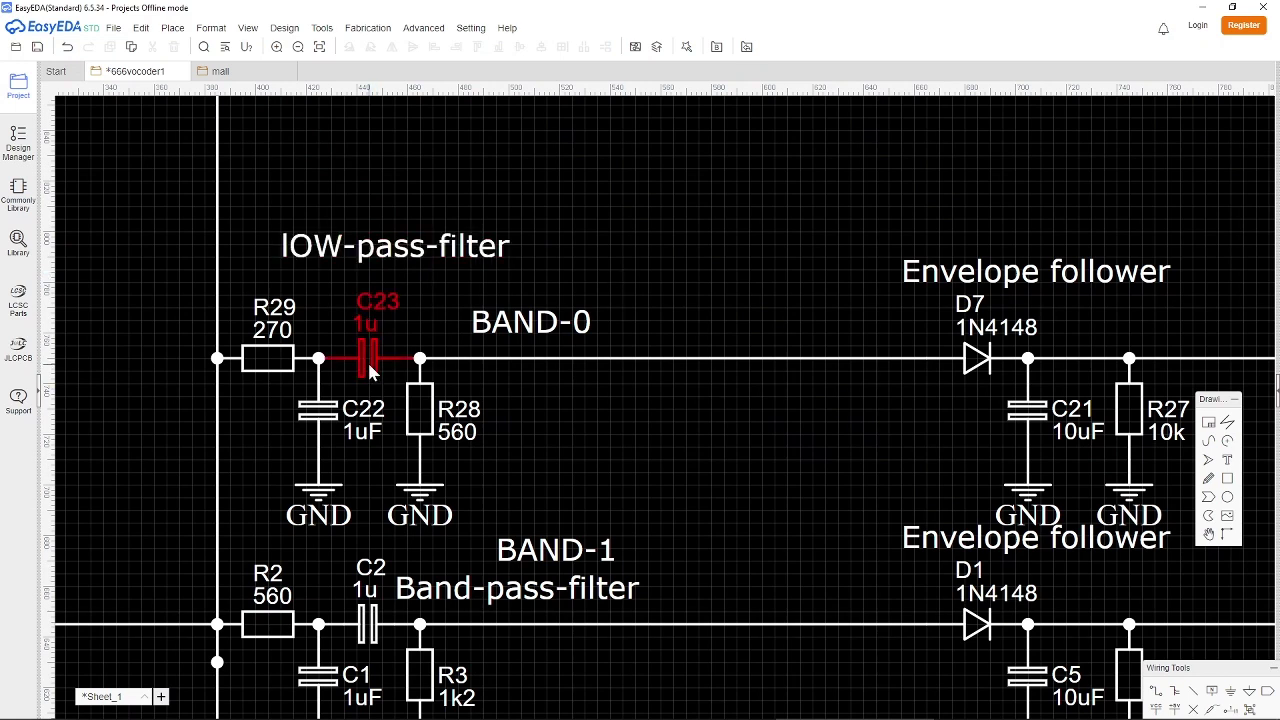
{"action": "key", "text": "Delete"}
{"action": "left_click", "coordinate": [420, 410]}
{"action": "key", "text": "Delete"}
{"action": "key", "text": "Delete"}
{"action": "left_click", "coordinate": [425, 358]}
{"action": "left_click_drag", "start_coordinate": [421, 357], "coordinate": [318, 357]}
Check the low-pass resistor in the Photoshop reference and set R29 to 1k2 in the EasyEDA schematic.
{"action": "key", "text": "alt+Tab"}
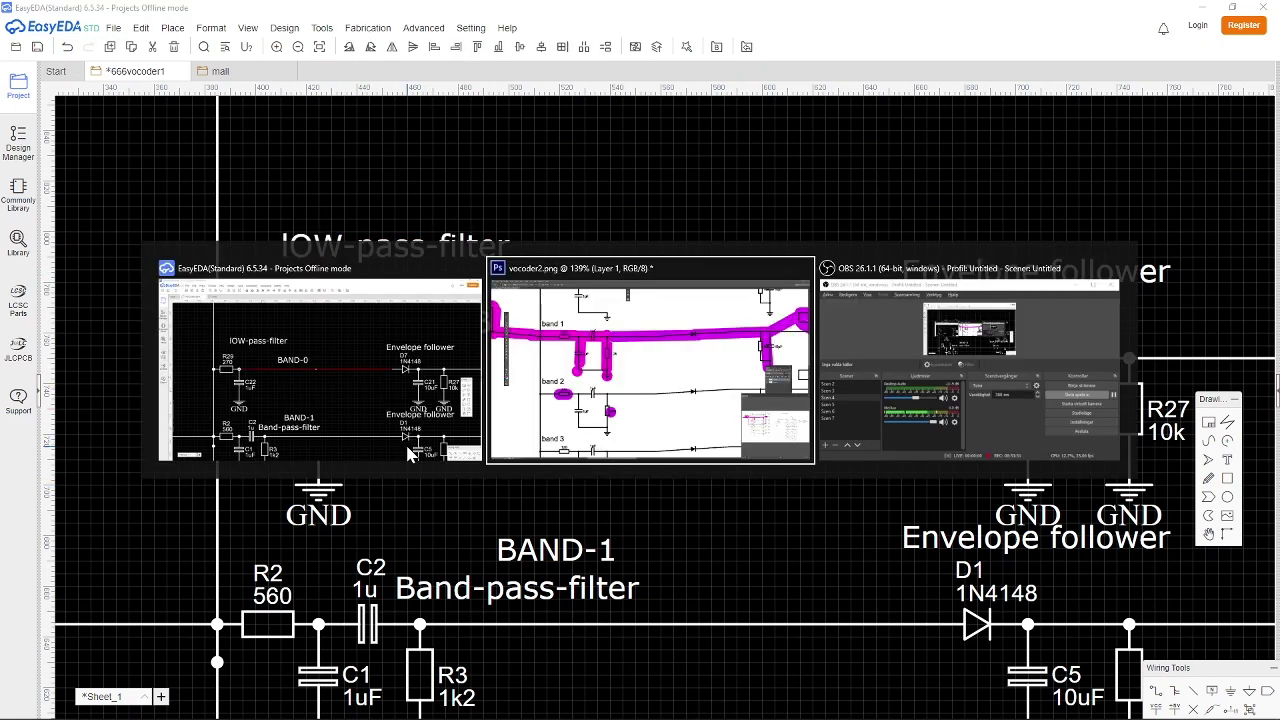
{"action": "scroll", "coordinate": [400, 172], "scroll_direction": "up", "scroll_amount": 5}
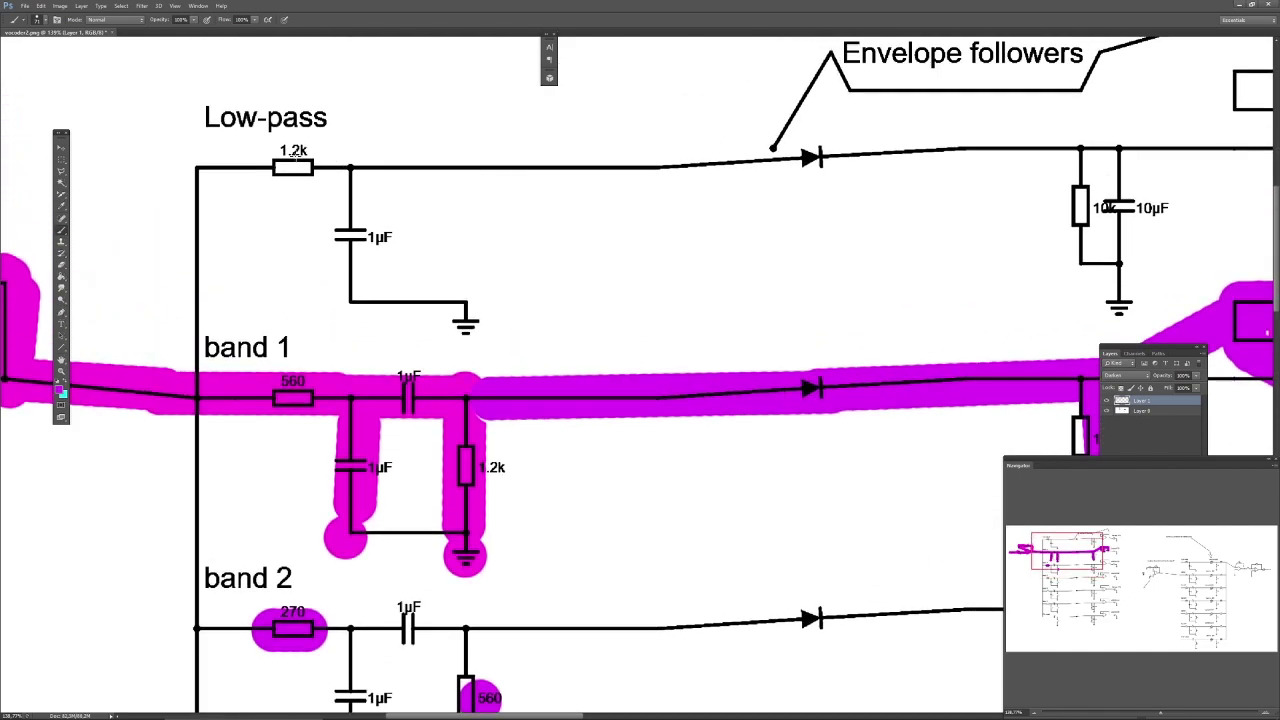
{"action": "key", "text": "alt+Tab"}
{"action": "double_click", "coordinate": [268, 332]}
{"action": "type", "text": "1k2"}
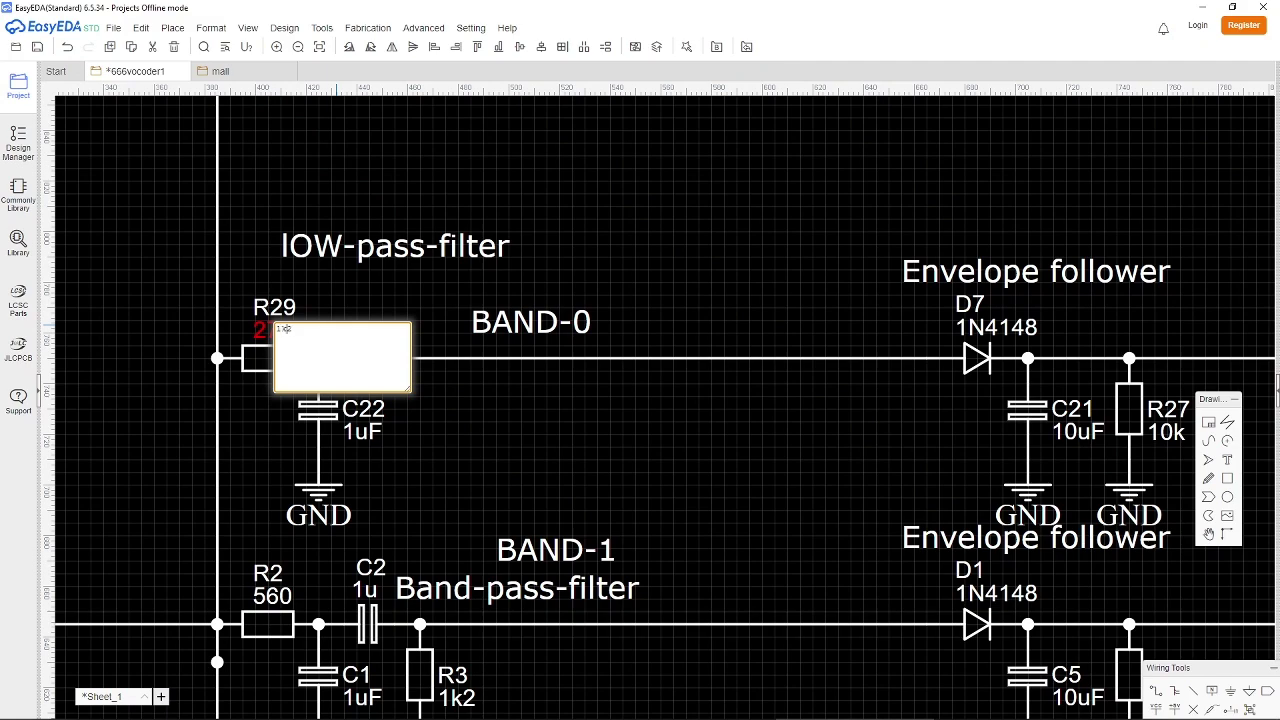
{"action": "left_click", "coordinate": [348, 320]}
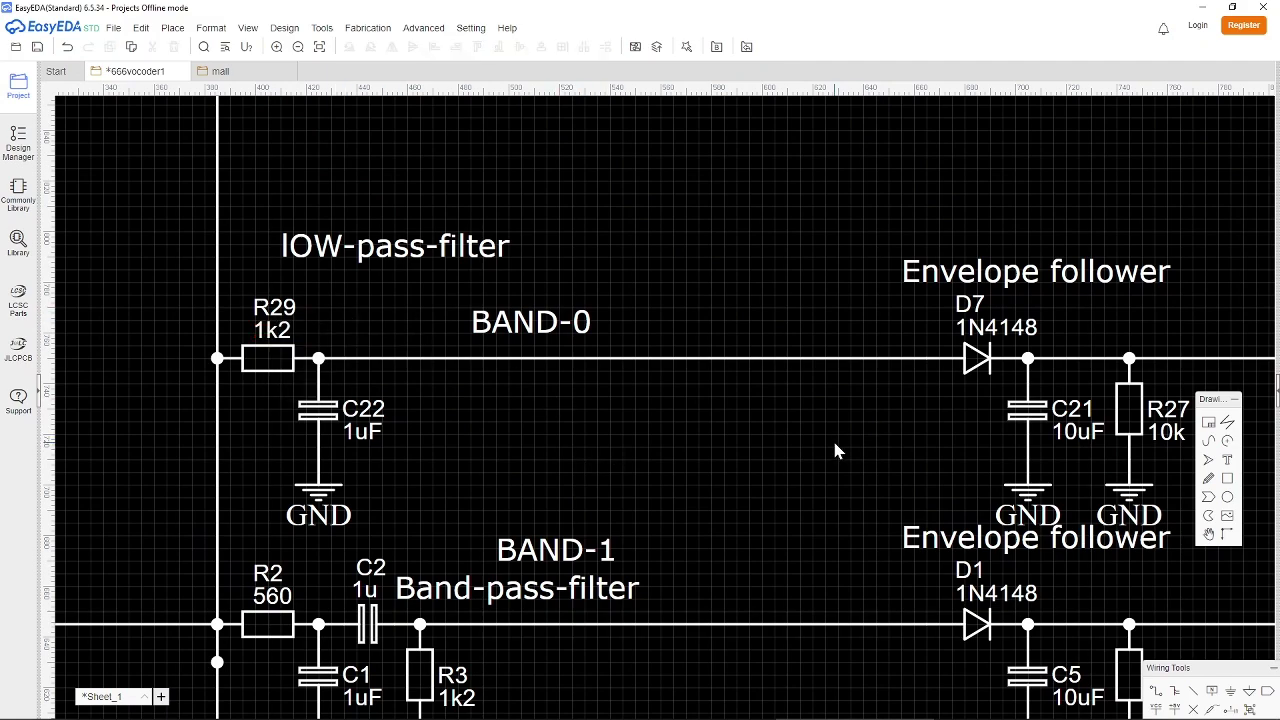
Bring the 4out op-amp from the QUAD-OP-AMP 1 group into the envelope buffer feeding V3 and join it to the wires.
{"action": "scroll", "coordinate": [818, 455], "scroll_direction": "down", "scroll_amount": 1}
{"action": "right_click_drag", "start_coordinate": [1154, 332], "coordinate": [717, 294]}
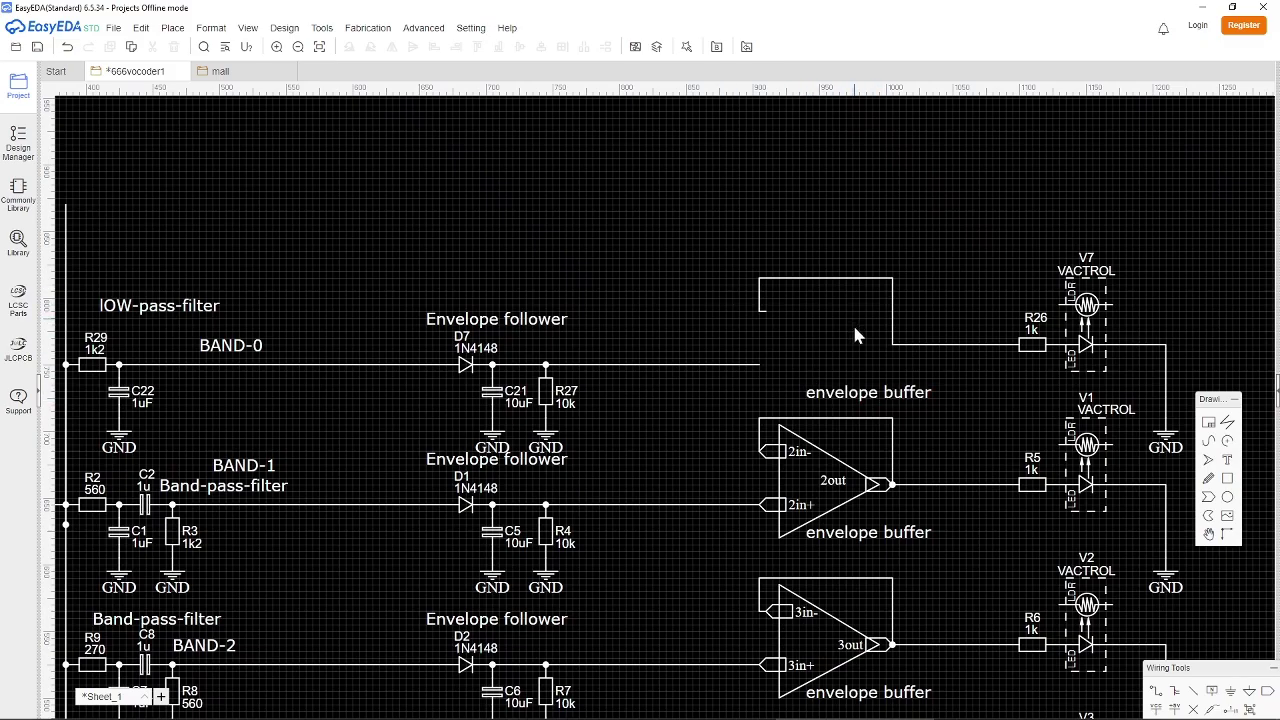
{"action": "scroll", "coordinate": [852, 314], "scroll_direction": "down", "scroll_amount": 8}
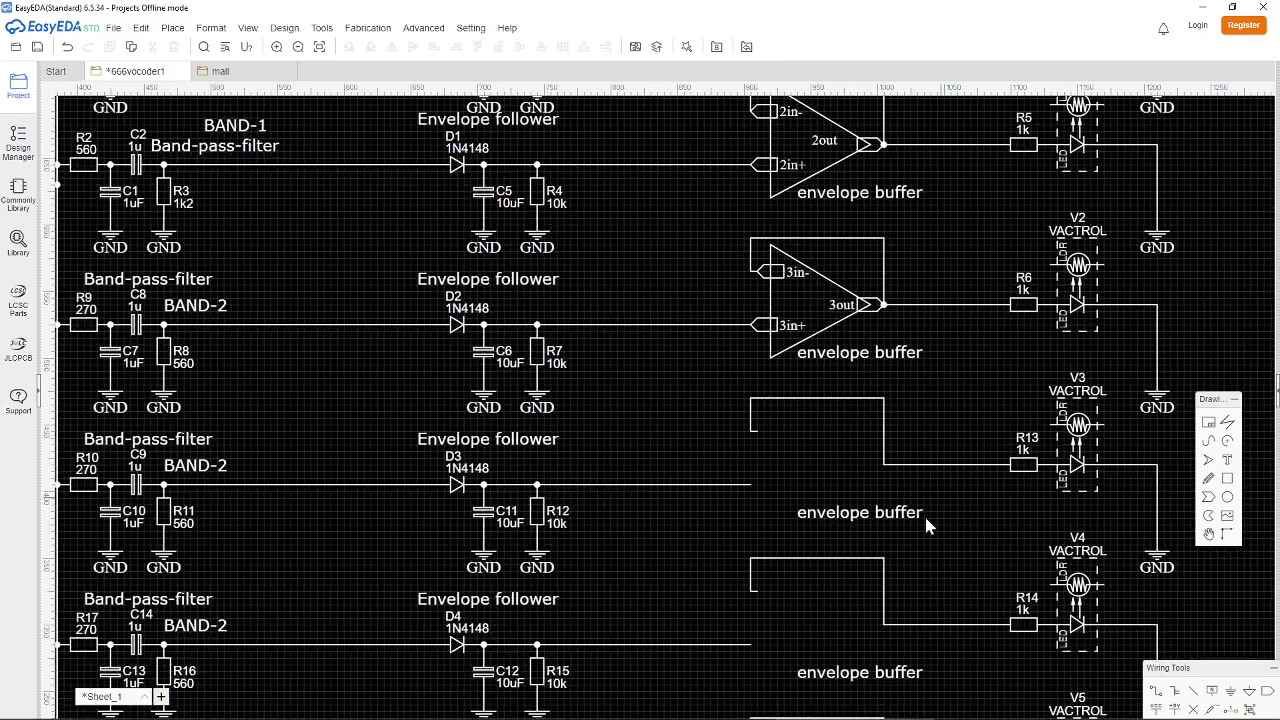
{"action": "scroll", "coordinate": [932, 540], "scroll_direction": "down", "scroll_amount": 3, "text": "ctrl"}
{"action": "scroll", "coordinate": [932, 540], "scroll_direction": "down", "scroll_amount": 3}
{"action": "right_click_drag", "start_coordinate": [1086, 604], "coordinate": [988, 385]}
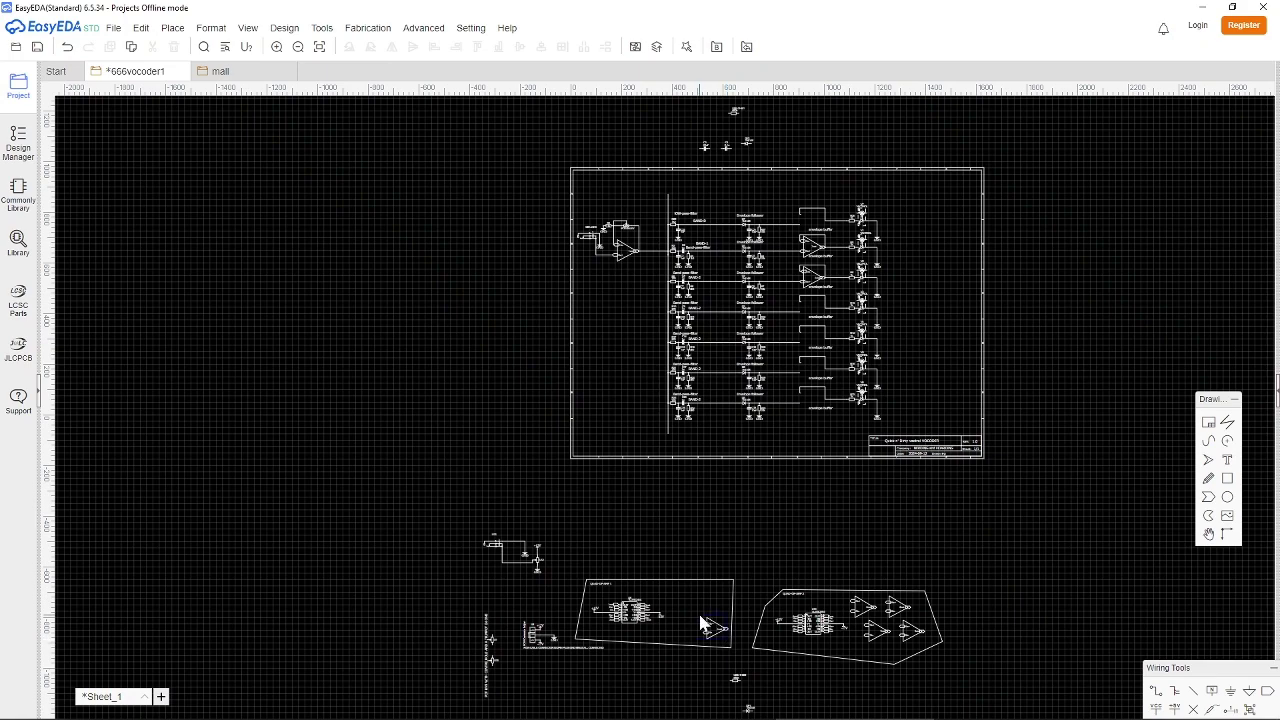
{"action": "scroll", "coordinate": [815, 318], "scroll_direction": "up", "scroll_amount": 2}
{"action": "scroll", "coordinate": [815, 318], "scroll_direction": "up", "scroll_amount": 4}
{"action": "key", "text": "ctrl+v"}
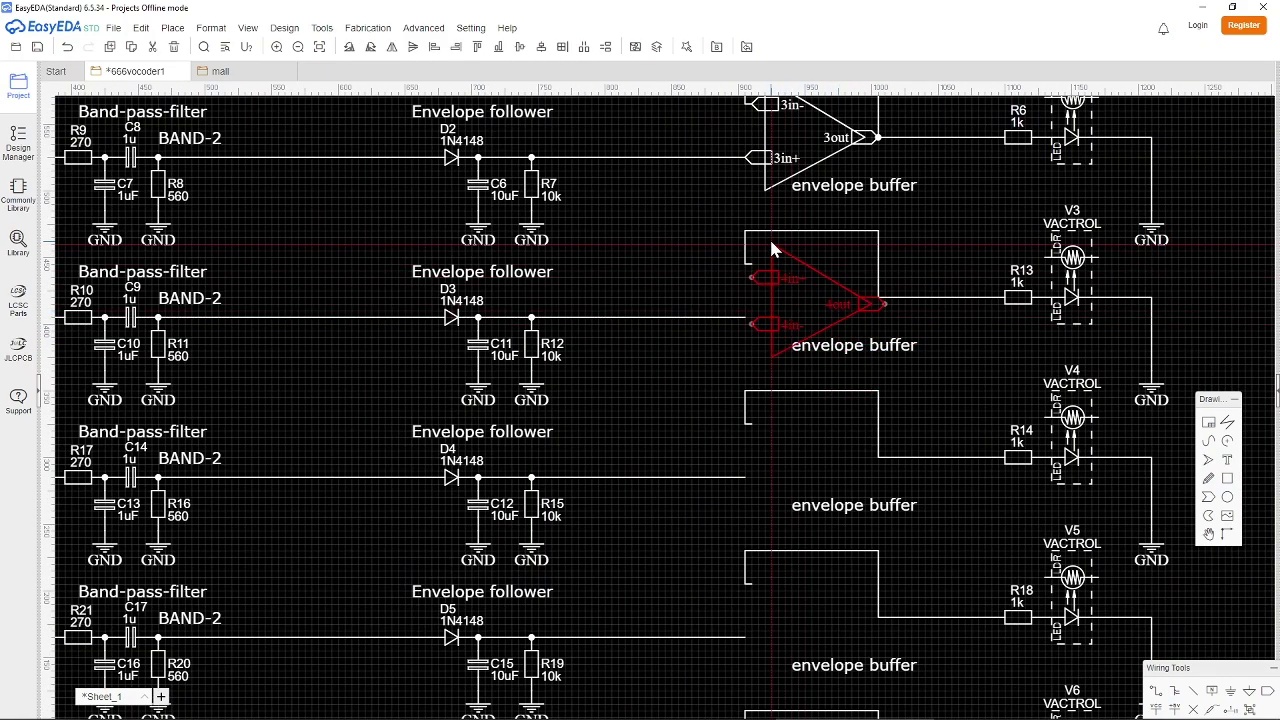
{"action": "left_click", "coordinate": [770, 237]}
{"action": "left_click", "coordinate": [889, 298]}
{"action": "left_click", "coordinate": [757, 279]}
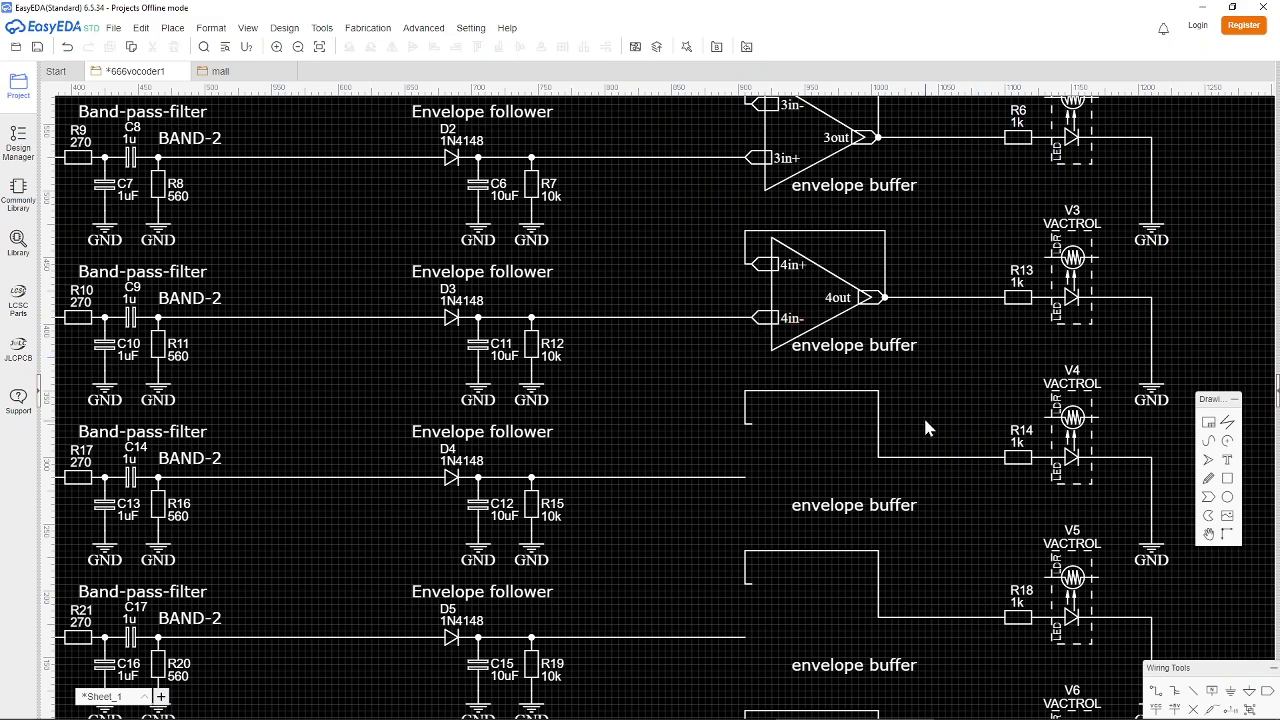
Move the 5out op-amp from the QUAD-OP-AMP 2 group into the envelope buffer feeding V4.
{"action": "scroll", "coordinate": [902, 481], "scroll_direction": "down", "scroll_amount": 5}
{"action": "right_click_drag", "start_coordinate": [891, 586], "coordinate": [808, 380]}
{"action": "scroll", "coordinate": [858, 566], "scroll_direction": "up", "scroll_amount": 1}
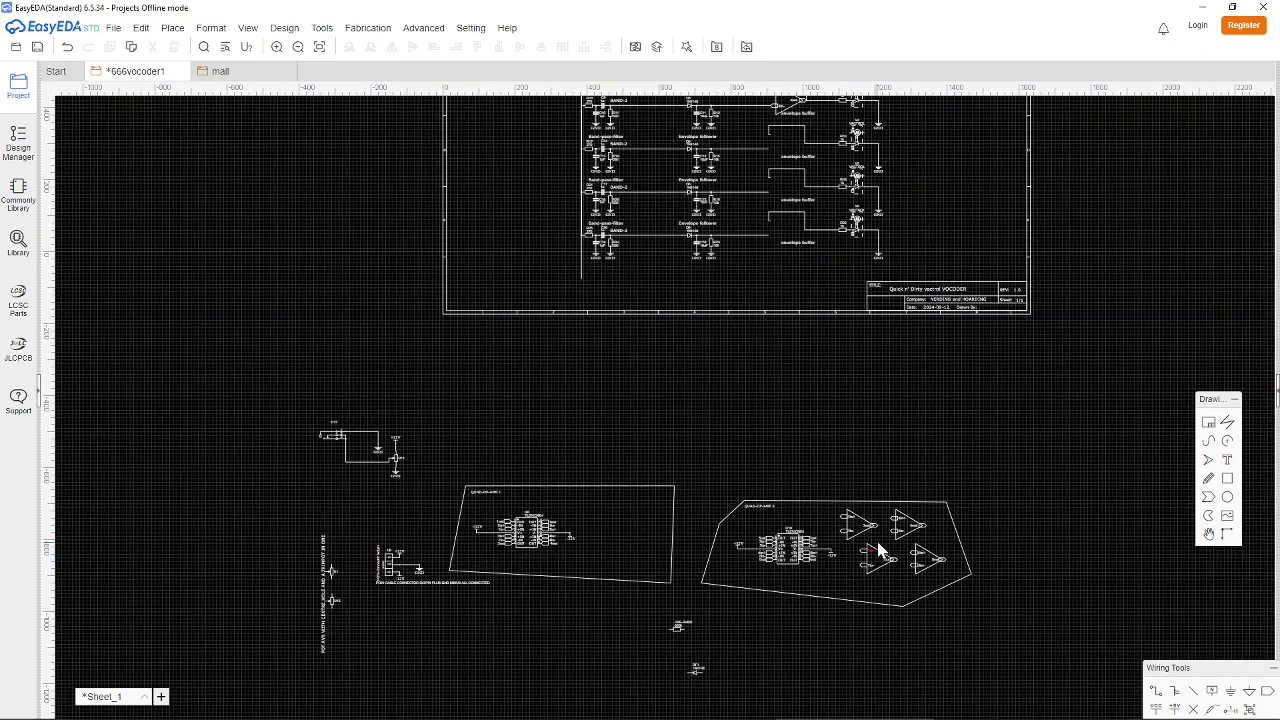
{"action": "left_click", "coordinate": [846, 521]}
{"action": "key", "text": "Delete"}
{"action": "key", "text": "ctrl+v"}
{"action": "left_click", "coordinate": [768, 130]}
Try placing a copy of the 6out op-amp in the envelope buffer feeding V5.
{"action": "left_click_drag", "start_coordinate": [932, 541], "coordinate": [881, 506]}
{"action": "key", "text": "ctrl+c"}
{"action": "key", "text": "ctrl+v"}
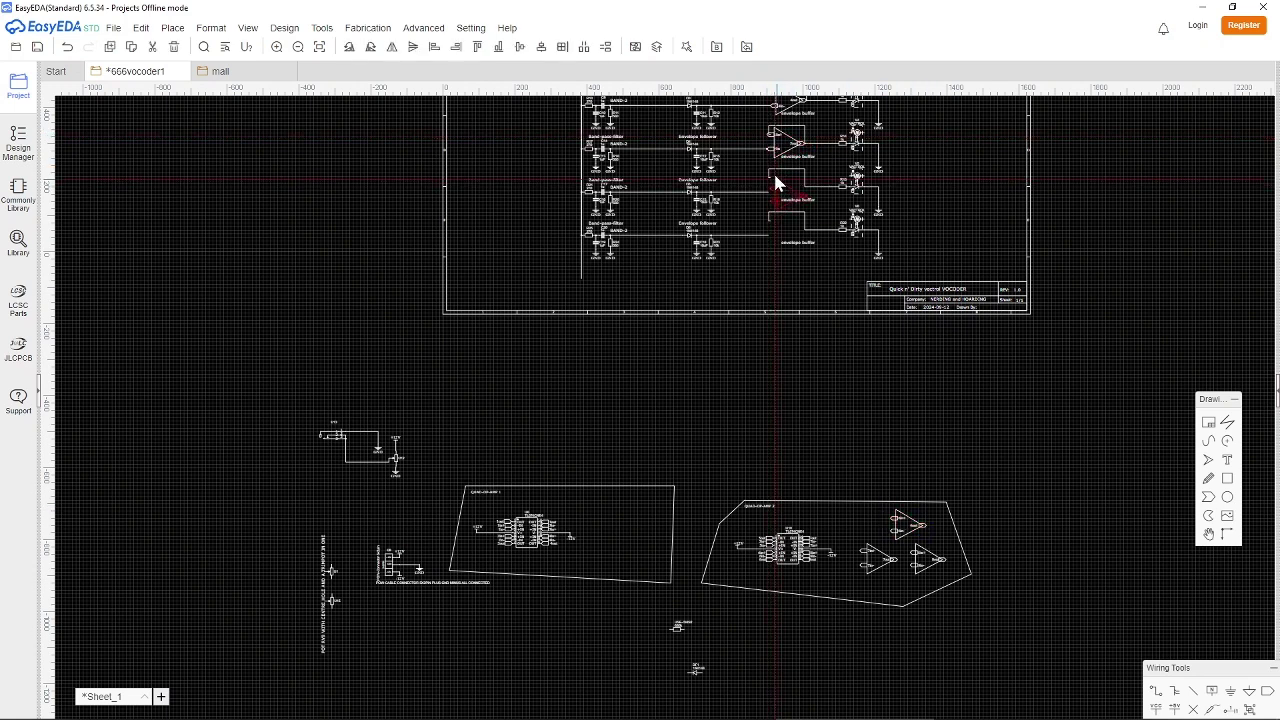
{"action": "left_click", "coordinate": [775, 173]}
{"action": "left_click", "coordinate": [922, 540]}
{"action": "key", "text": "ctrl+z"}
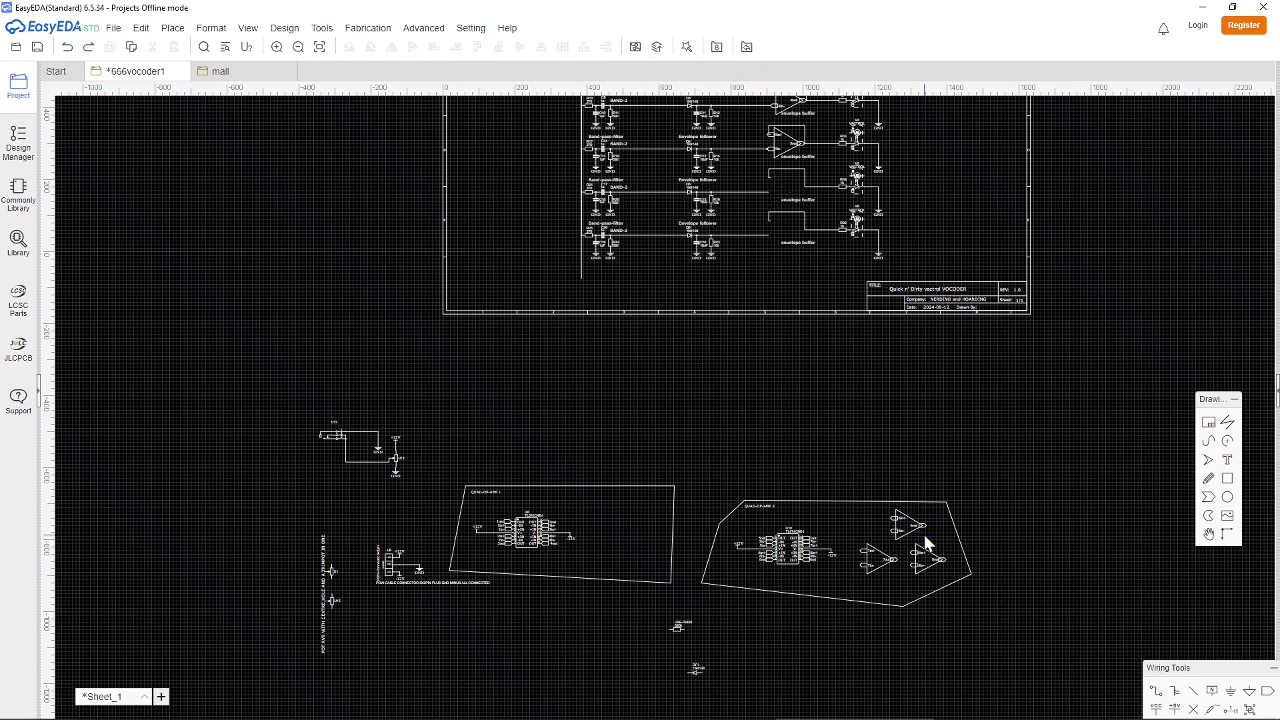
Cut the 6out op-amp from the QUAD-OP-AMP 2 group and paste it into the envelope buffer feeding V5.
{"action": "left_click", "coordinate": [893, 518]}
{"action": "key", "text": "ctrl+x"}
{"action": "key", "text": "ctrl+v"}
{"action": "left_click", "coordinate": [774, 167]}
Move the 7out op-amp from the QUAD-OP-AMP 2 group into the envelope buffer feeding V6.
{"action": "left_click", "coordinate": [836, 532]}
{"action": "left_click", "coordinate": [862, 542]}
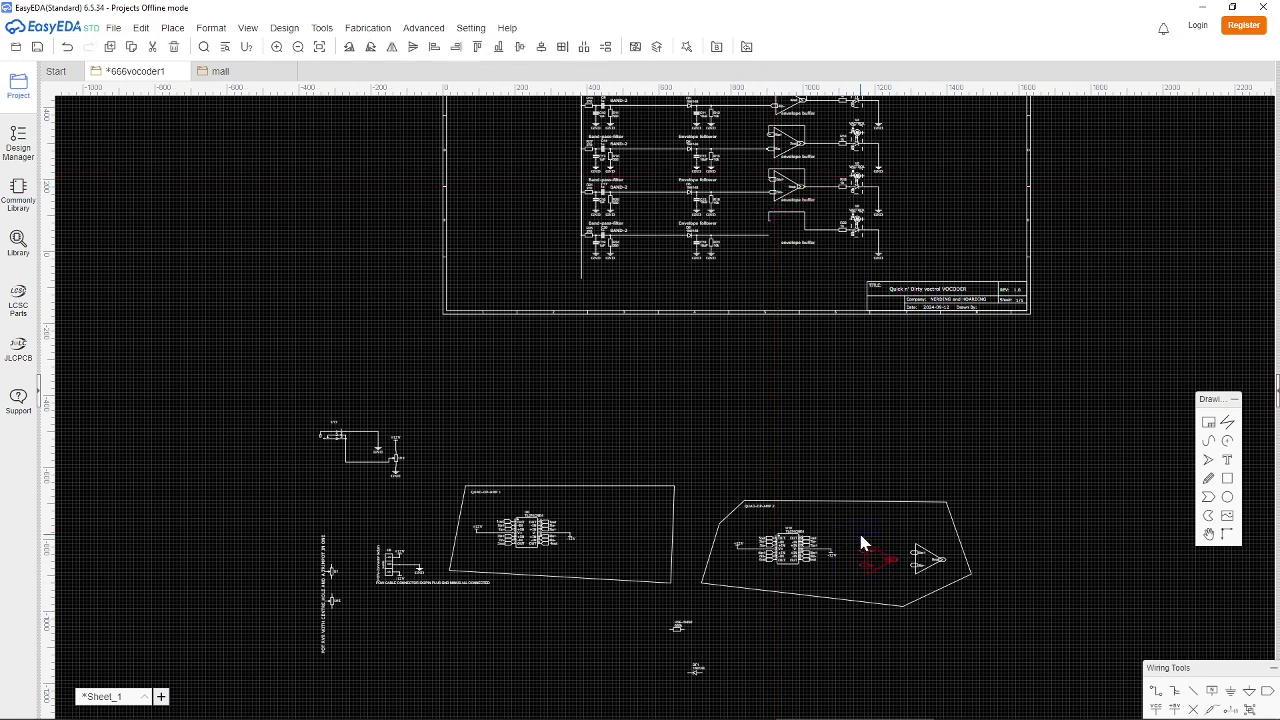
{"action": "key", "text": "Delete"}
{"action": "key", "text": "ctrl+v"}
{"action": "left_click", "coordinate": [783, 226]}
{"action": "right_click_drag", "start_coordinate": [829, 135], "coordinate": [834, 167]}
{"action": "scroll", "coordinate": [852, 235], "scroll_direction": "up", "scroll_amount": 8}
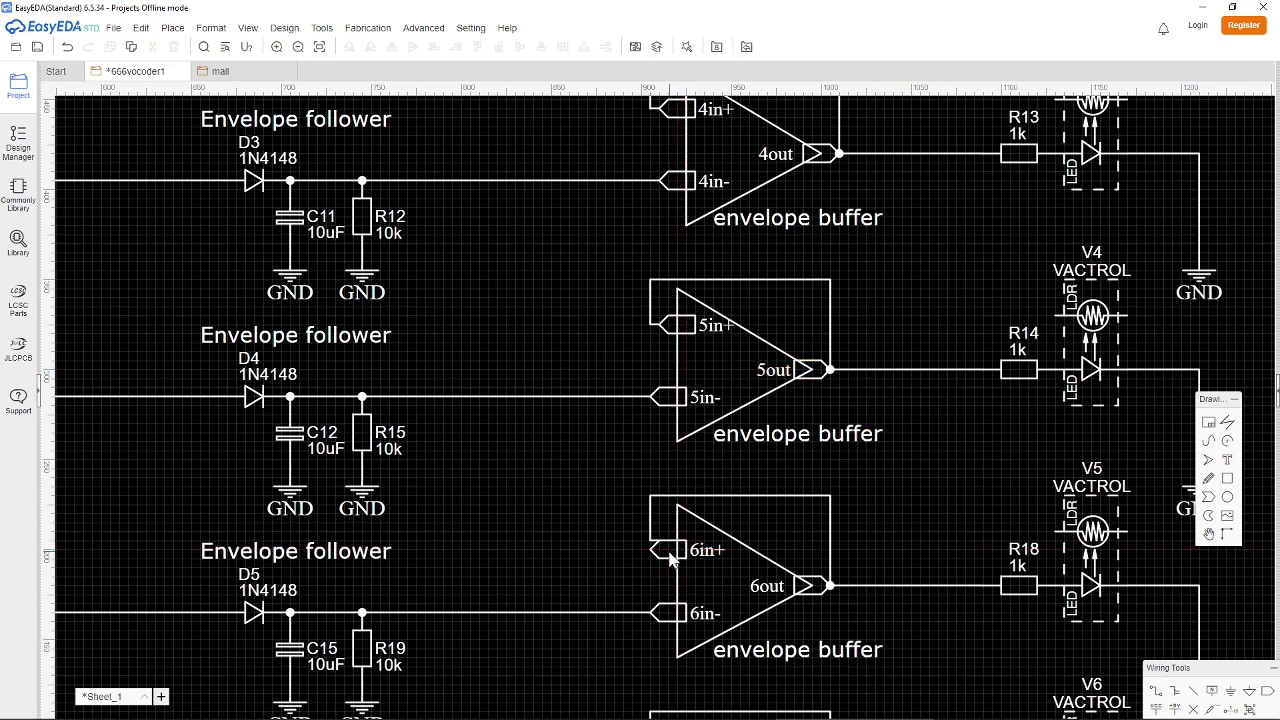
Align the 6out and 7out op-amps' ports with the feedback, input and output wires of the two lowest envelope buffers.
{"action": "mouse_move", "coordinate": [676, 609]}
{"action": "left_mouse_down"}
{"action": "mouse_move", "coordinate": [534, 487]}
{"action": "mouse_move", "coordinate": [532, 504]}
{"action": "mouse_move", "coordinate": [677, 614]}
{"action": "left_mouse_up"}
{"action": "left_click_drag", "start_coordinate": [686, 541], "coordinate": [720, 506]}
{"action": "scroll", "coordinate": [937, 654], "scroll_direction": "down", "scroll_amount": 2}
{"action": "scroll", "coordinate": [748, 491], "scroll_direction": "down", "scroll_amount": 3}
{"action": "left_click", "coordinate": [720, 449]}
{"action": "left_click", "coordinate": [903, 522]}
{"action": "left_click", "coordinate": [825, 459]}
{"action": "left_click_drag", "start_coordinate": [825, 459], "coordinate": [838, 460]}
{"action": "left_click", "coordinate": [897, 545]}
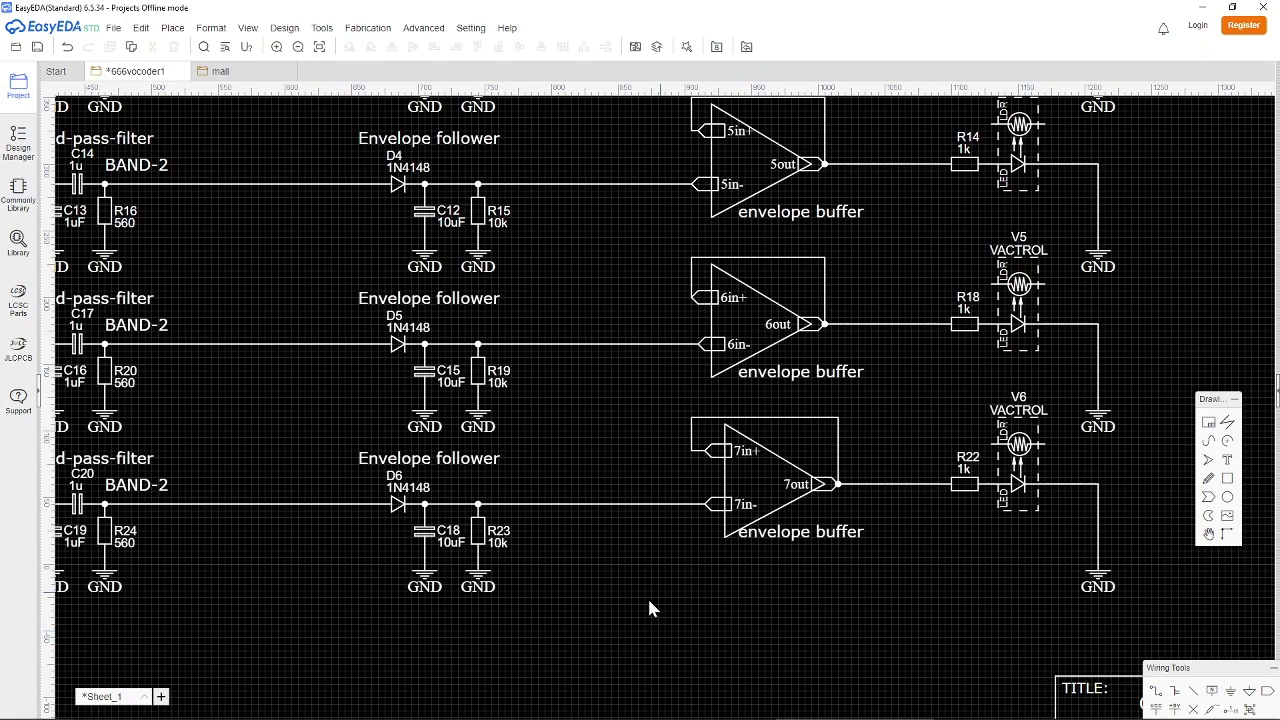
{"action": "right_click_drag", "start_coordinate": [215, 603], "coordinate": [866, 330]}
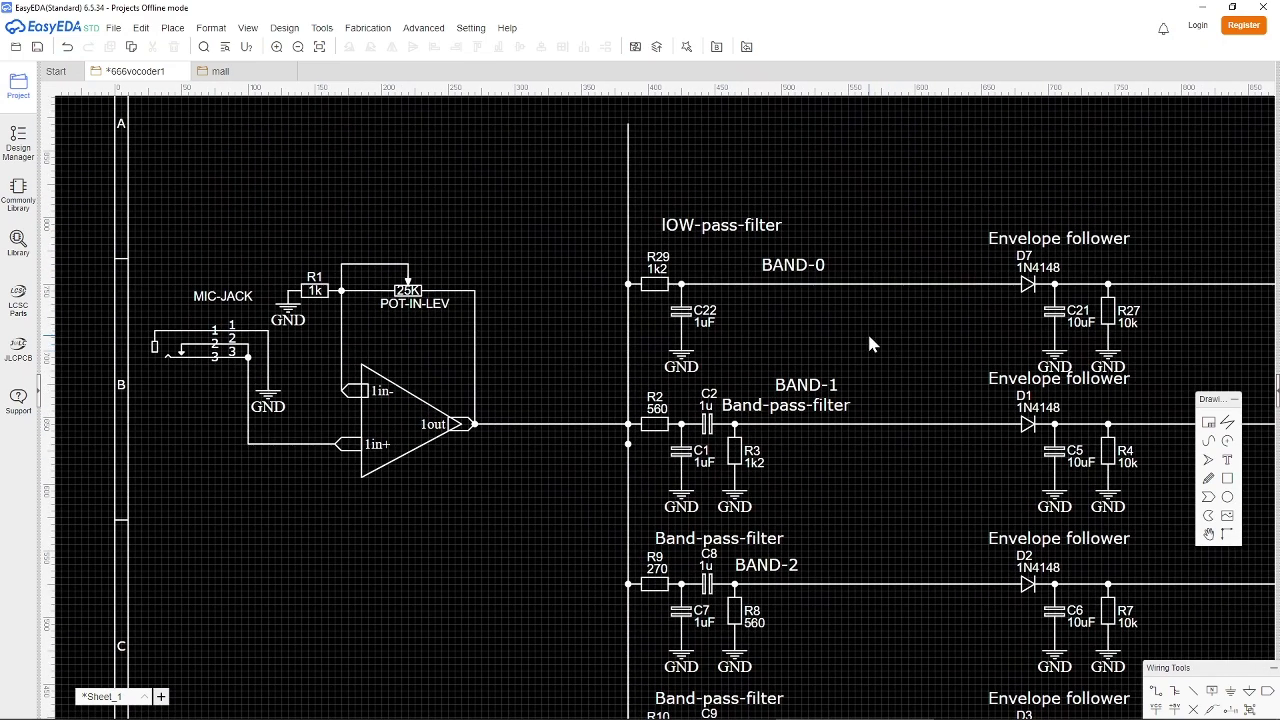
Nudge the BAND-0 label slightly right and correct the filter label above R29 to read LOW-pass-filter.
{"action": "left_click_drag", "start_coordinate": [805, 272], "coordinate": [811, 272]}
{"action": "double_click", "coordinate": [675, 229]}
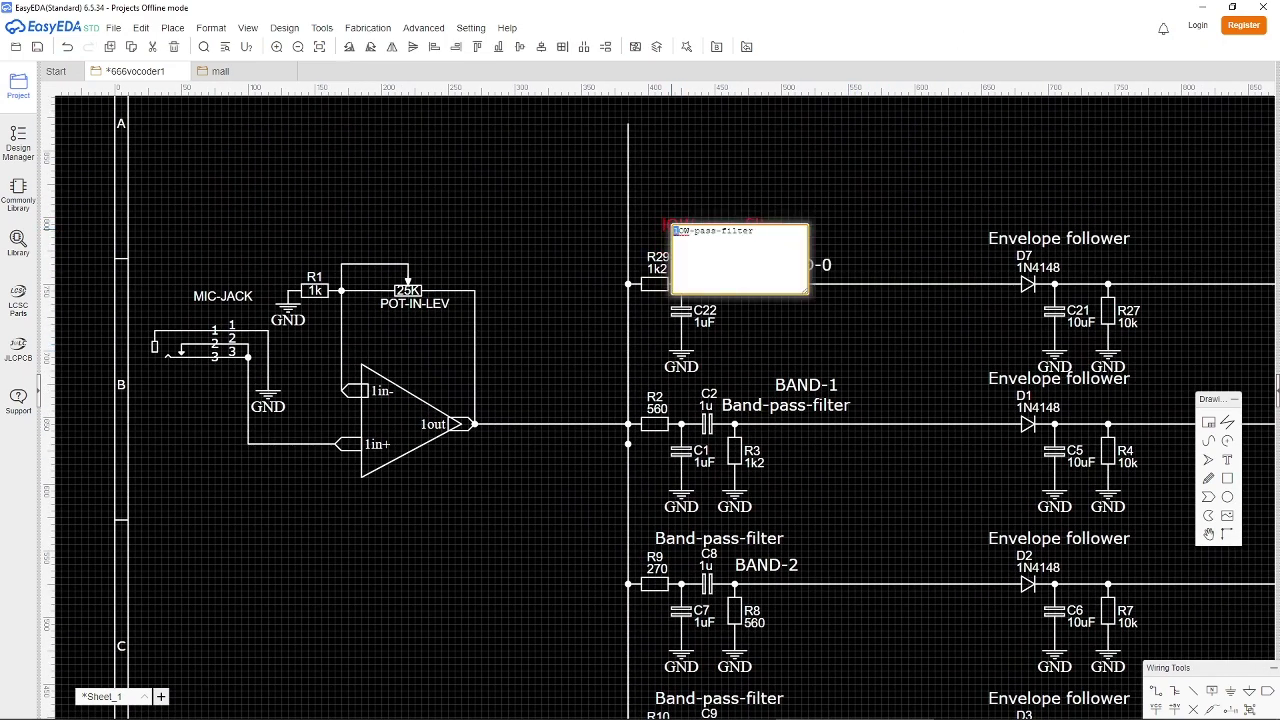
{"action": "left_click", "coordinate": [840, 206]}
{"action": "double_click", "coordinate": [674, 225]}
{"action": "type", "text": "LO"}
{"action": "type", "text": "W"}
{"action": "left_click", "coordinate": [863, 234]}
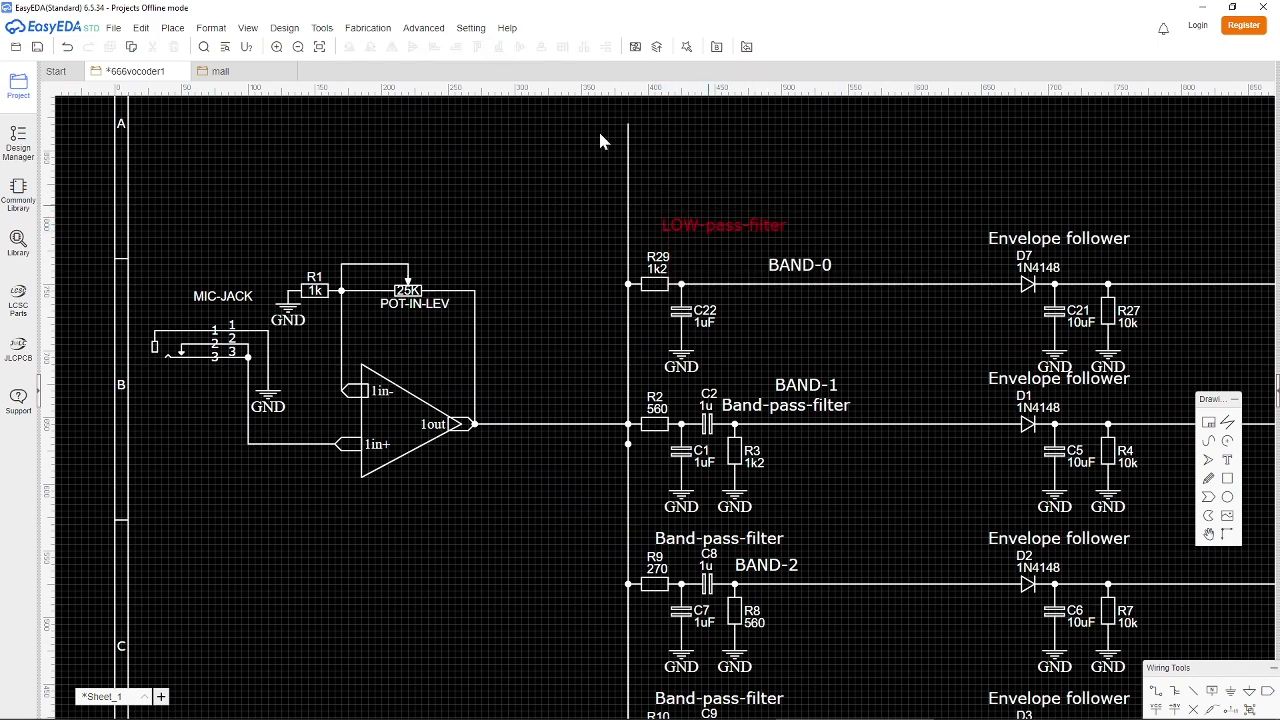
Delete the surplus bus wire above the low-pass filter, and mark the low-pass 1.2k resistor as done in the Photoshop reference.
{"action": "left_click", "coordinate": [628, 160]}
{"action": "key", "text": "Delete"}
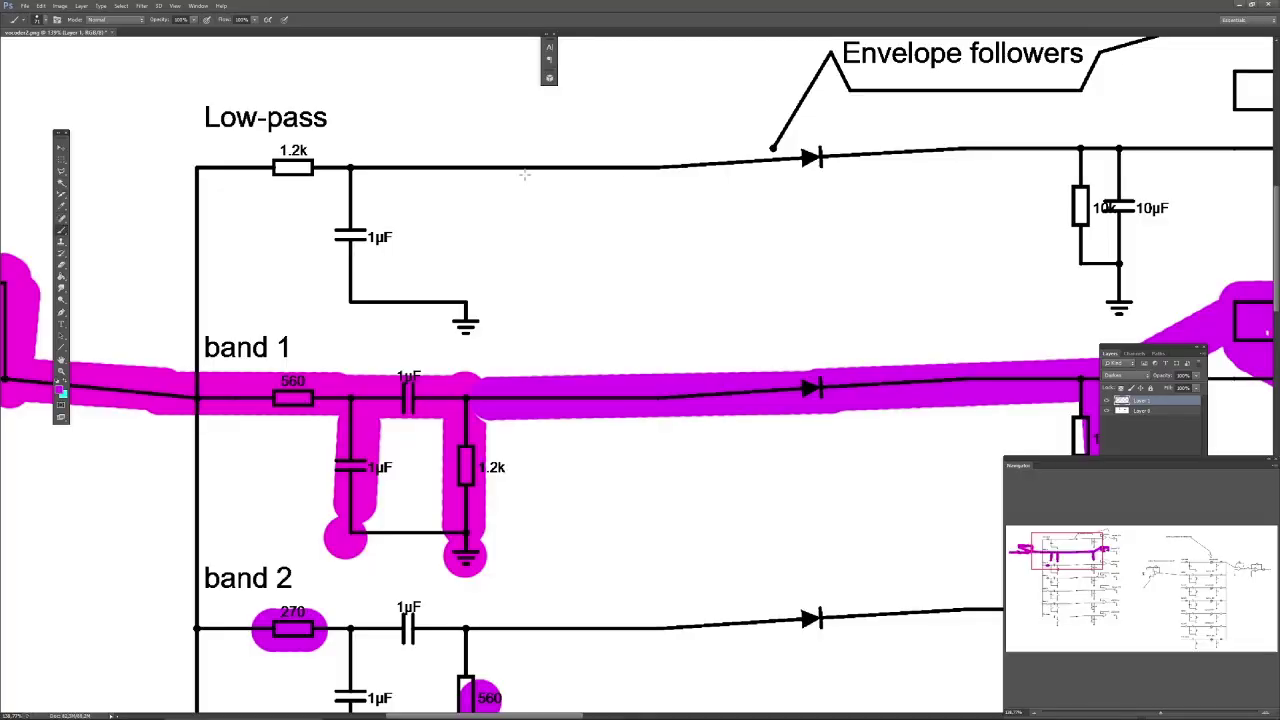
{"action": "left_click", "coordinate": [292, 160]}
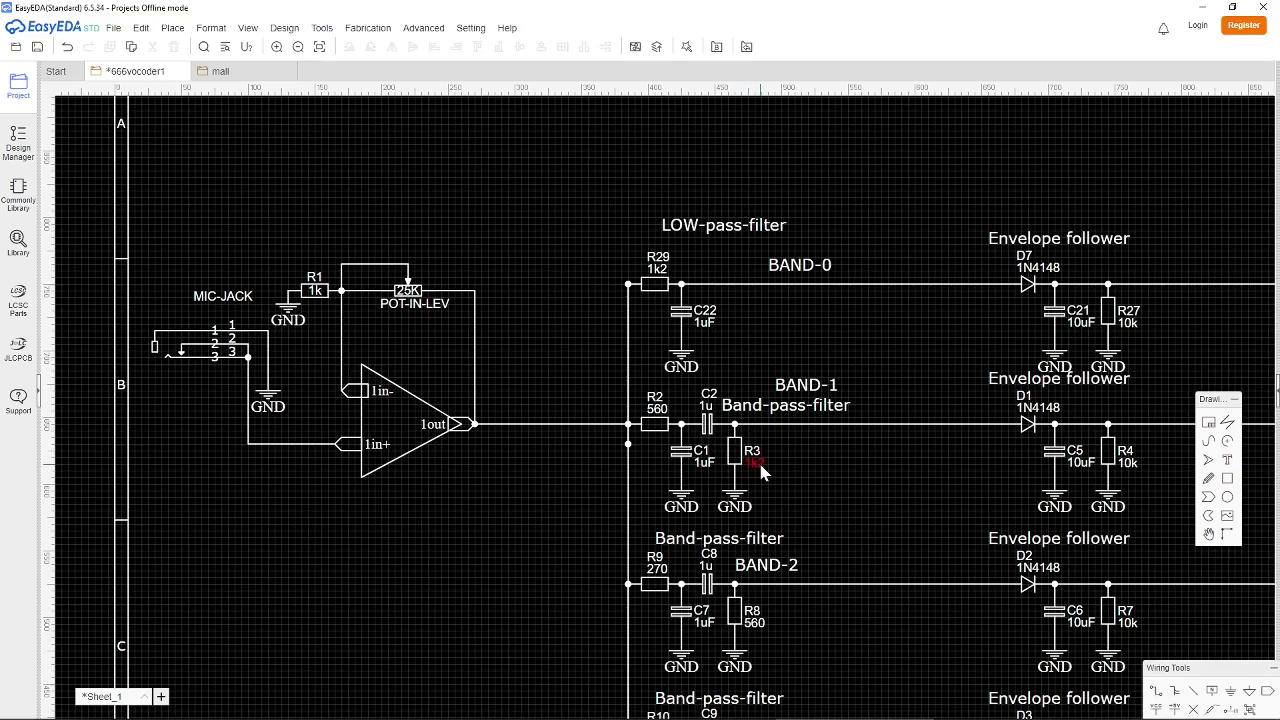
Compare the filter resistor values of the lower bands in the schematic with the bands in the Photoshop reference drawing.
{"action": "scroll", "coordinate": [773, 626], "scroll_direction": "down", "scroll_amount": 3}
{"action": "scroll", "coordinate": [794, 578], "scroll_direction": "up", "scroll_amount": 5}
{"action": "right_click_drag", "start_coordinate": [794, 578], "coordinate": [798, 364]}
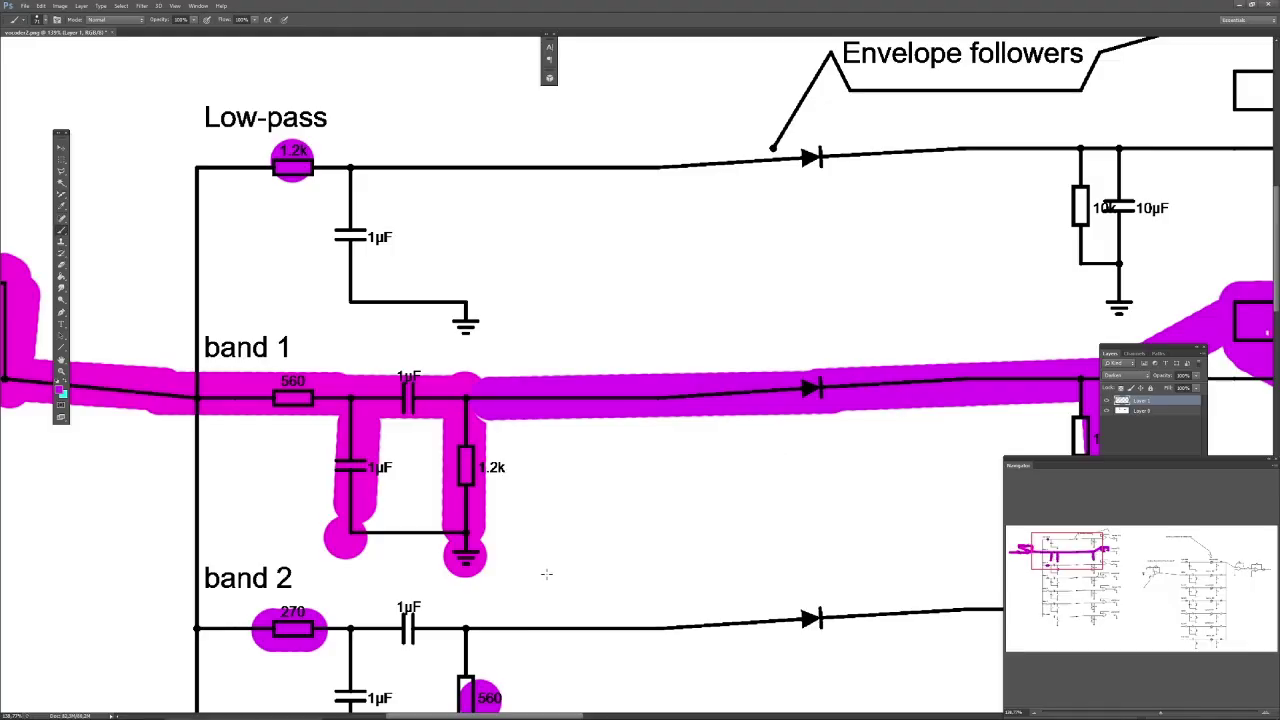
{"action": "scroll", "coordinate": [543, 634], "scroll_direction": "up", "scroll_amount": 3}
{"action": "scroll", "coordinate": [547, 558], "scroll_direction": "down", "scroll_amount": 3}
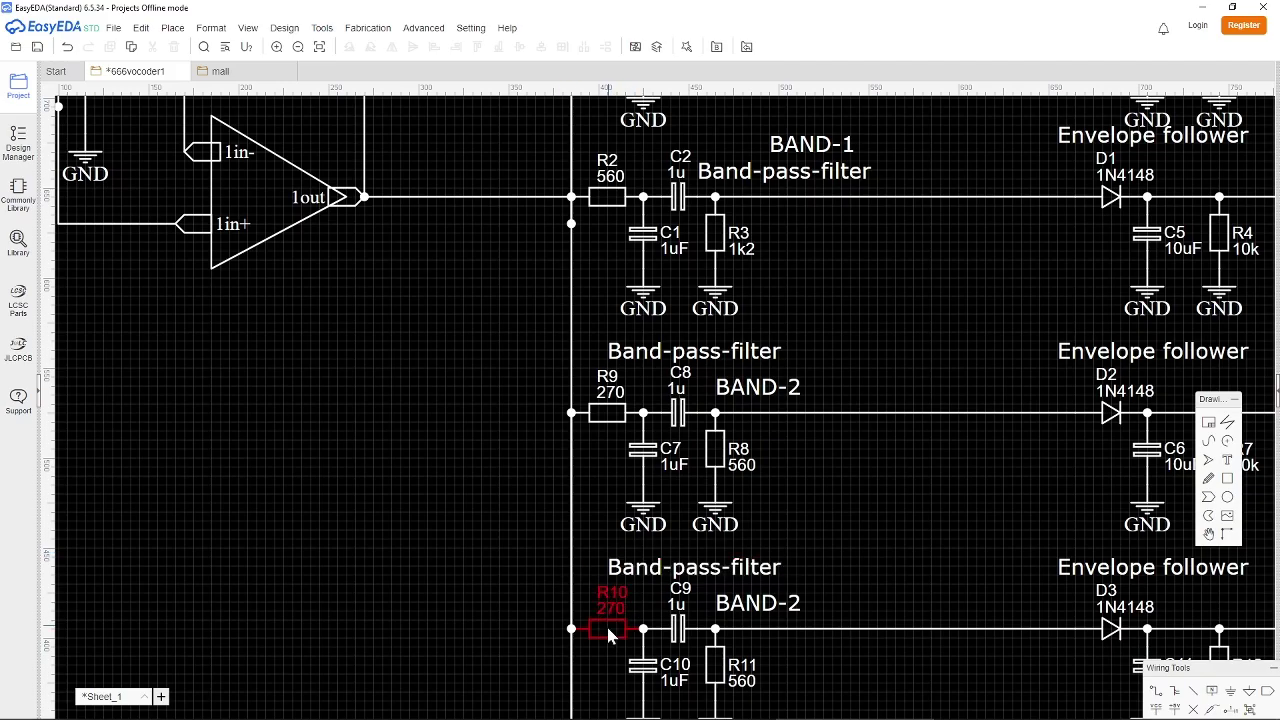
{"action": "scroll", "coordinate": [800, 688], "scroll_direction": "down", "scroll_amount": 5}
{"action": "scroll", "coordinate": [800, 688], "scroll_direction": "up", "scroll_amount": 8}
{"action": "scroll", "coordinate": [790, 690], "scroll_direction": "down", "scroll_amount": 10}
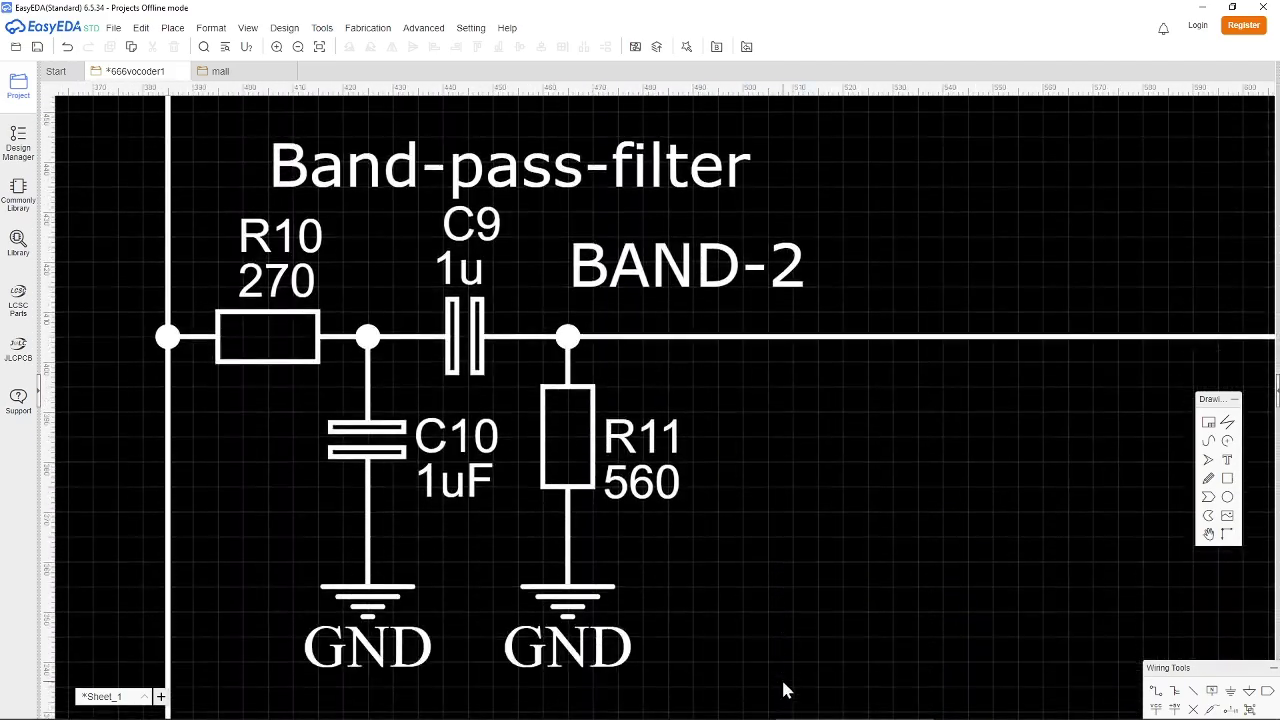
{"action": "scroll", "coordinate": [787, 687], "scroll_direction": "down", "scroll_amount": 3}
{"action": "scroll", "coordinate": [775, 655], "scroll_direction": "up", "scroll_amount": 2}
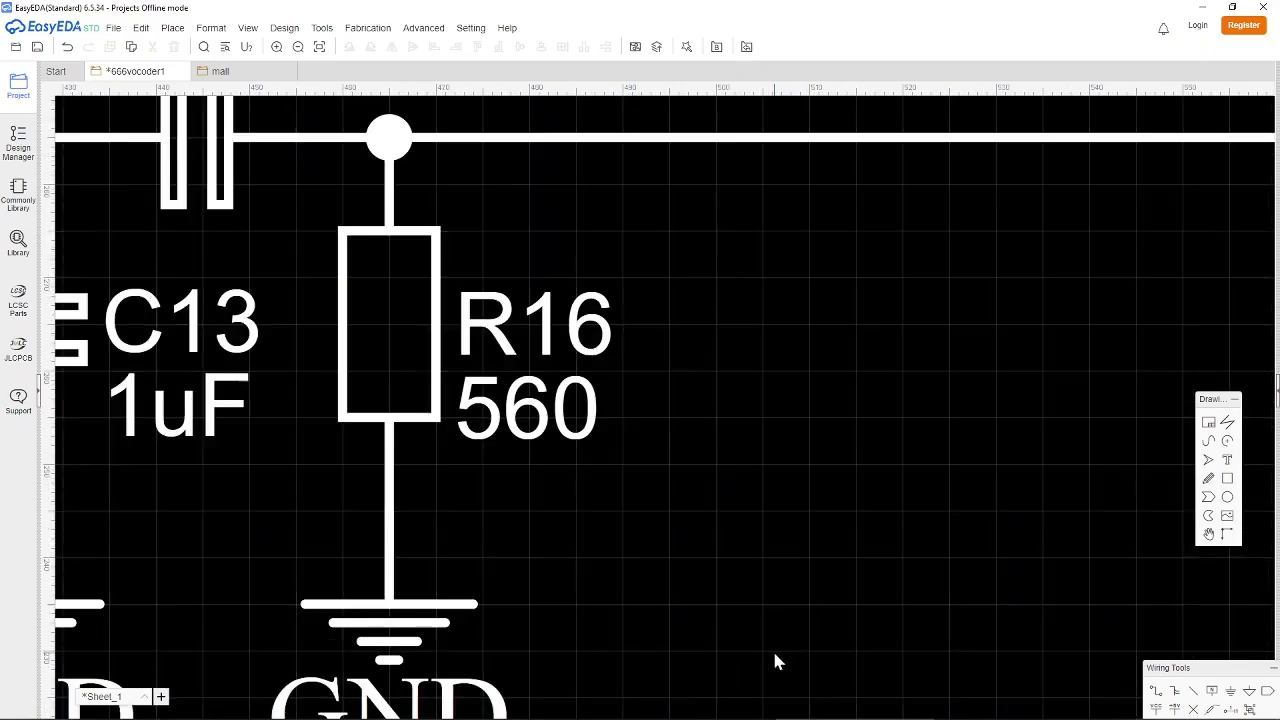
{"action": "scroll", "coordinate": [775, 655], "scroll_direction": "down", "scroll_amount": 4}
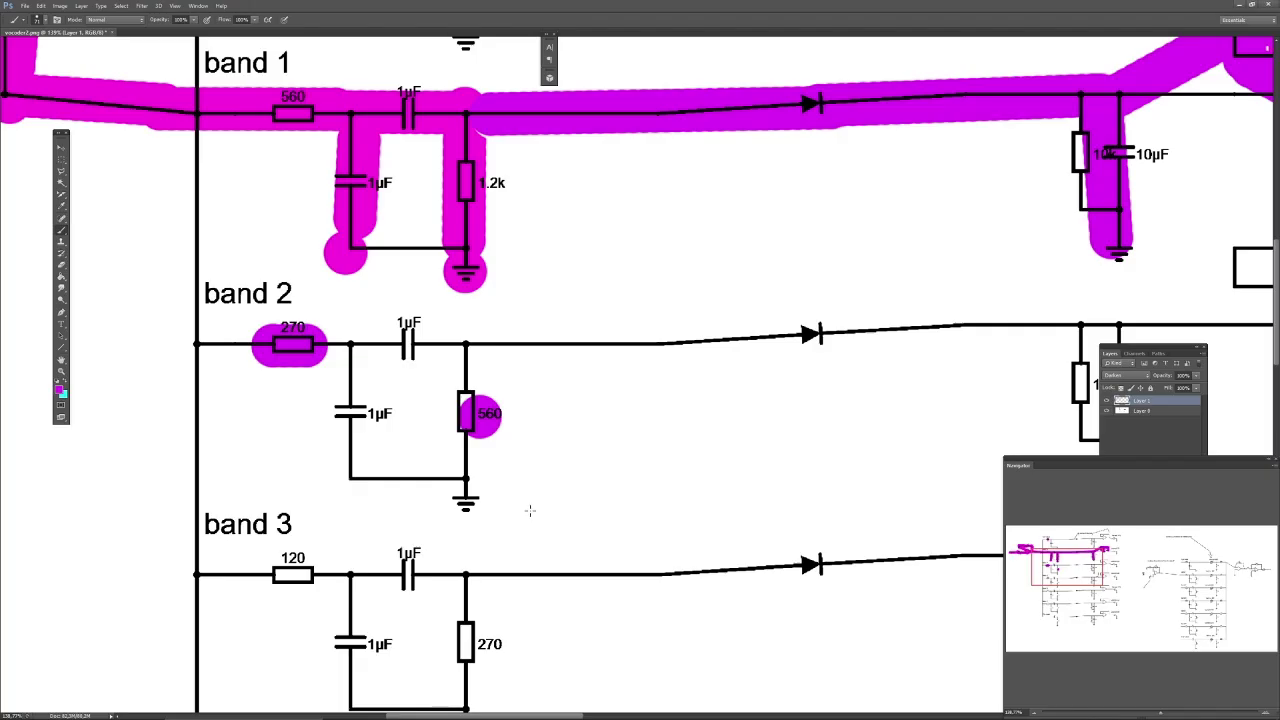
Set the filter resistors in the row feeding D4: R17 to 120 and R16 to 270.
{"action": "scroll", "coordinate": [308, 465], "scroll_direction": "down", "scroll_amount": 3}
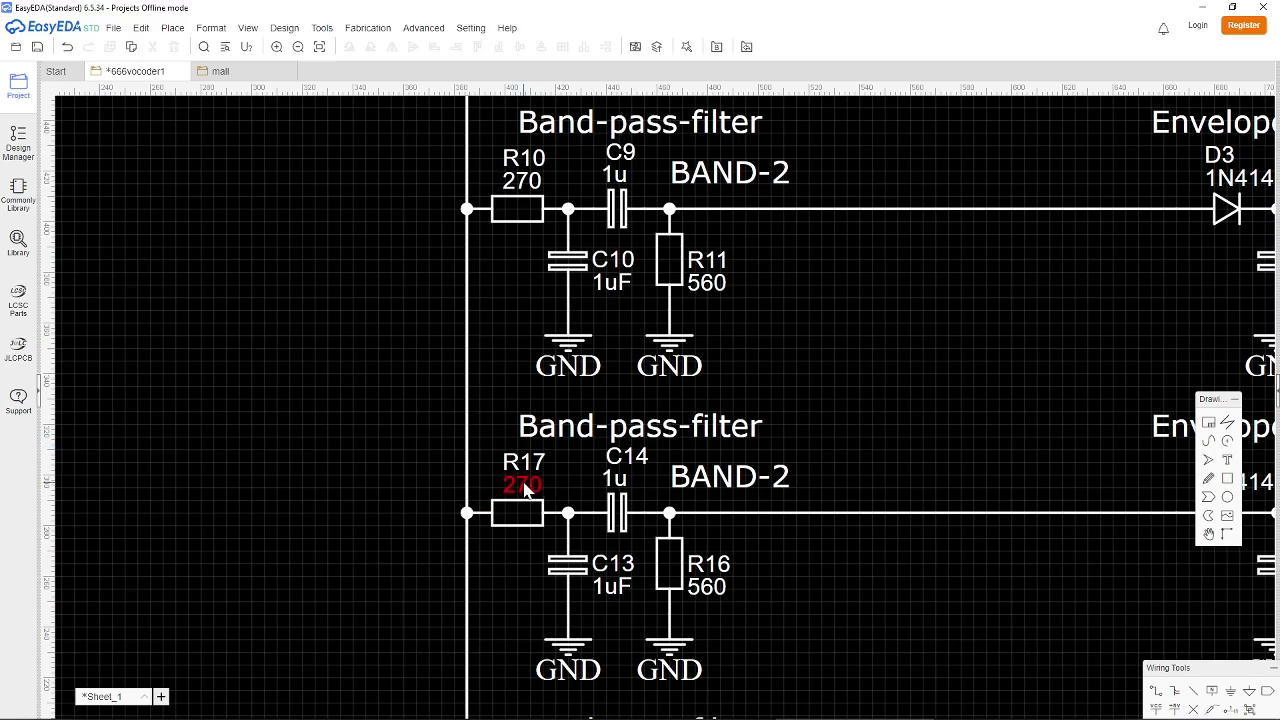
{"action": "double_click", "coordinate": [524, 486]}
{"action": "double_click", "coordinate": [712, 588]}
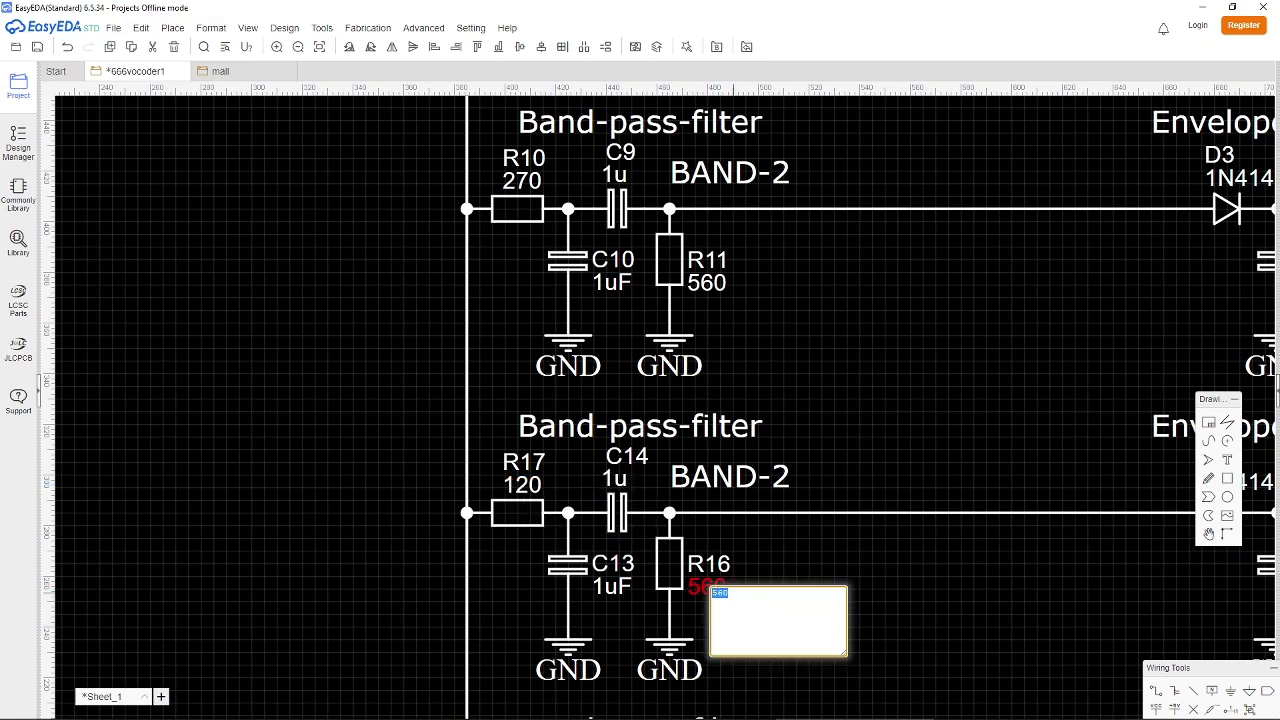
{"action": "type", "text": "270"}
{"action": "left_click", "coordinate": [808, 576]}
Highlight band 3's 120 and 270 resistors as done in the Photoshop reference, then return to the EasyEDA schematic.
{"action": "scroll", "coordinate": [766, 611], "scroll_direction": "down", "scroll_amount": 2}
{"action": "scroll", "coordinate": [766, 540], "scroll_direction": "down", "scroll_amount": 3}
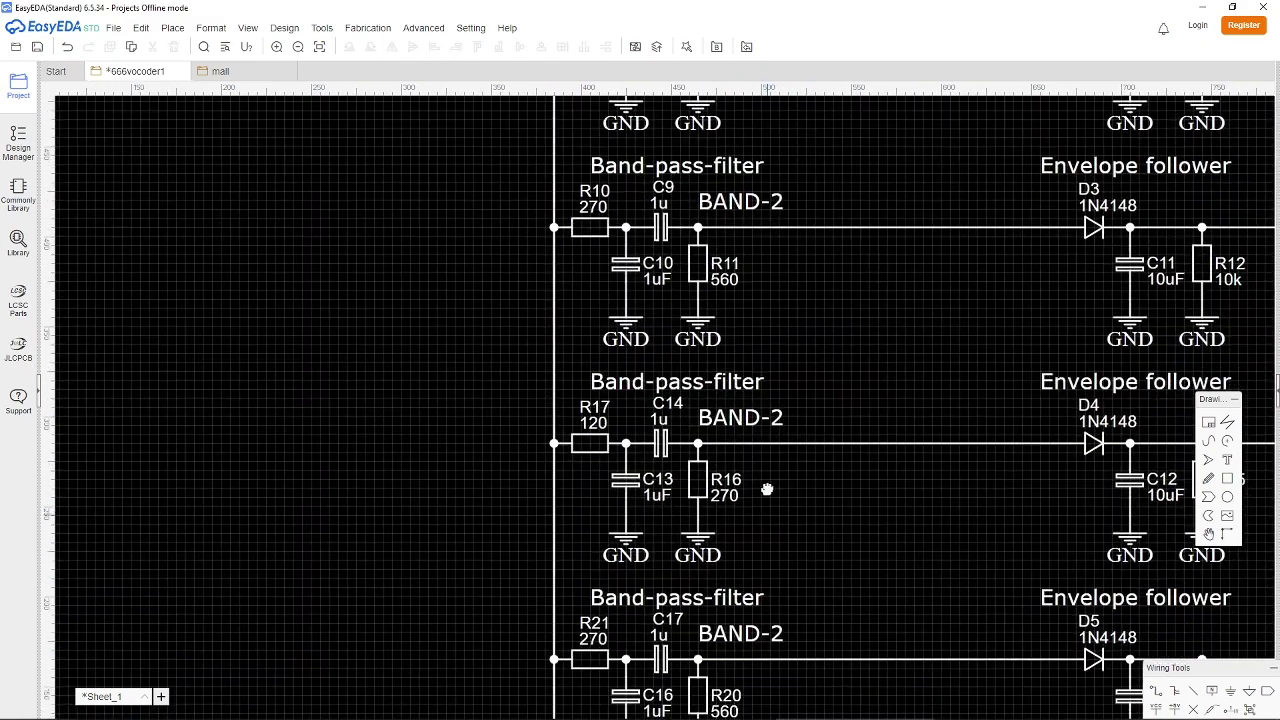
{"action": "key", "text": "alt+Tab"}
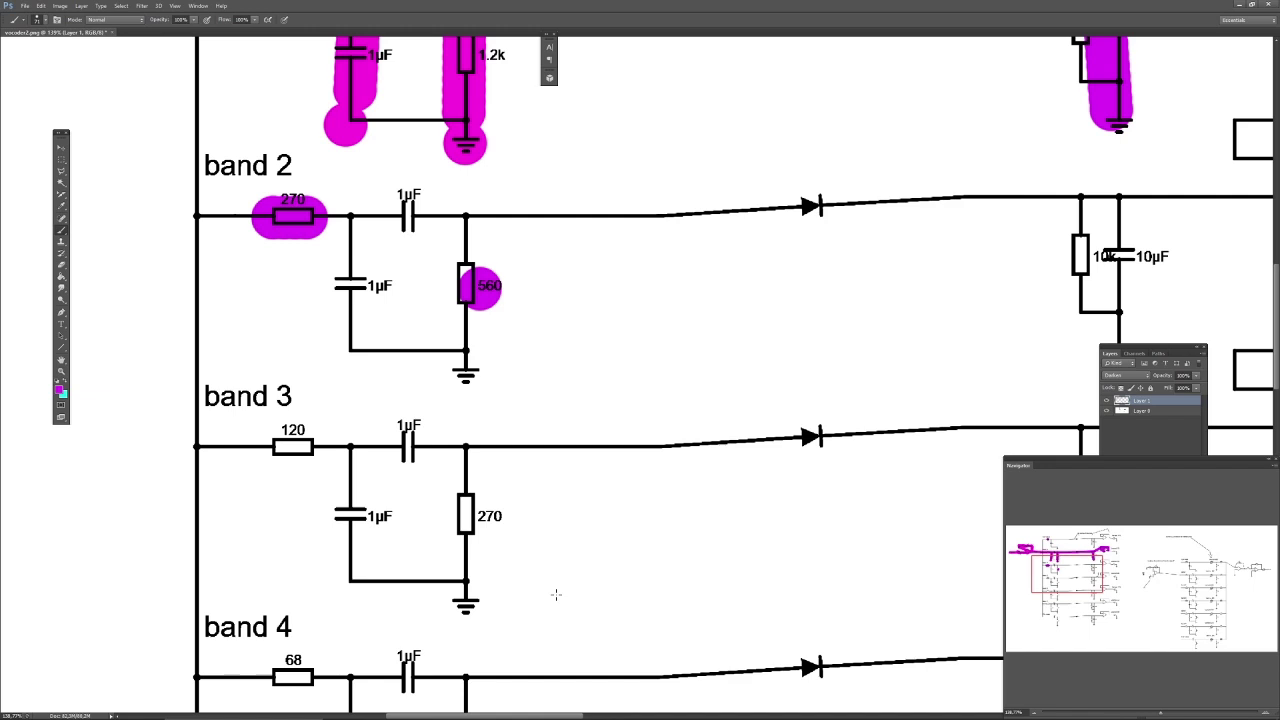
{"action": "left_click", "coordinate": [499, 528], "text": "shift"}
{"action": "scroll", "coordinate": [499, 560], "scroll_direction": "down", "scroll_amount": 3}
{"action": "key", "text": "alt+Tab"}
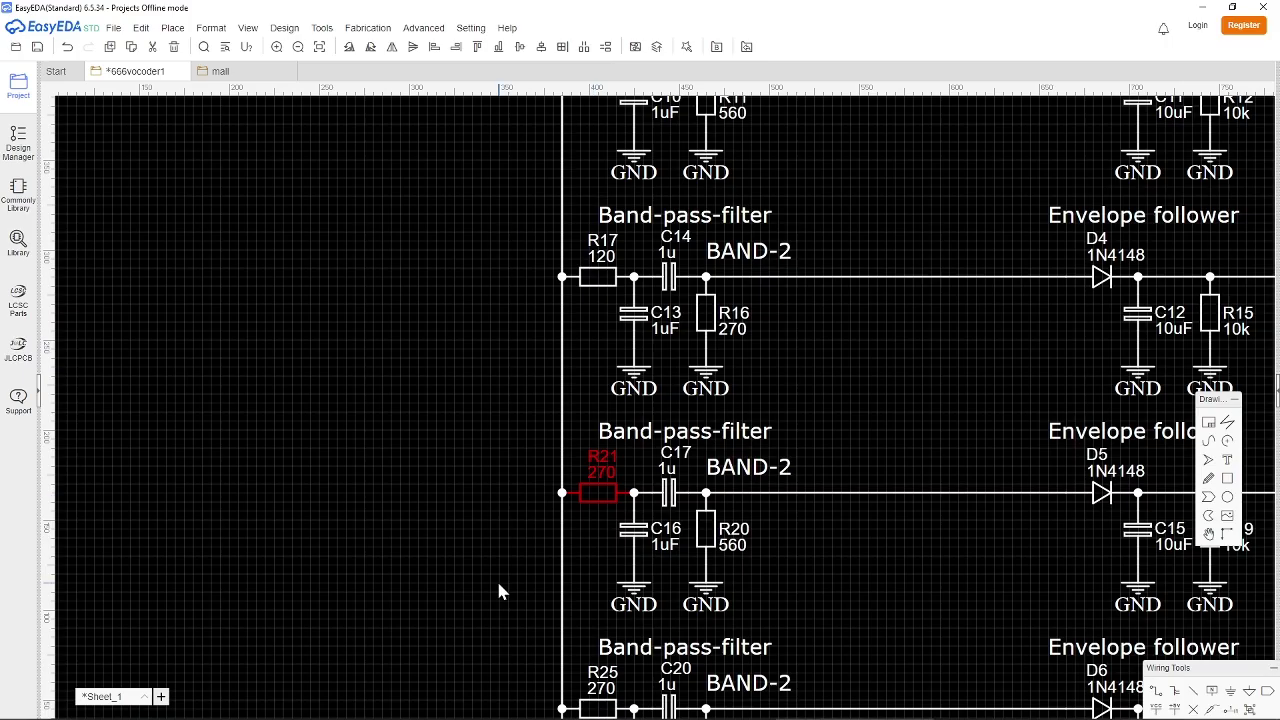
Set R21 to 68 and R20 to 120 in the row feeding D5, and highlight band 4's resistors in the Photoshop reference.
{"action": "scroll", "coordinate": [615, 600], "scroll_direction": "down", "scroll_amount": 2}
{"action": "right_click_drag", "start_coordinate": [564, 667], "coordinate": [560, 550]}
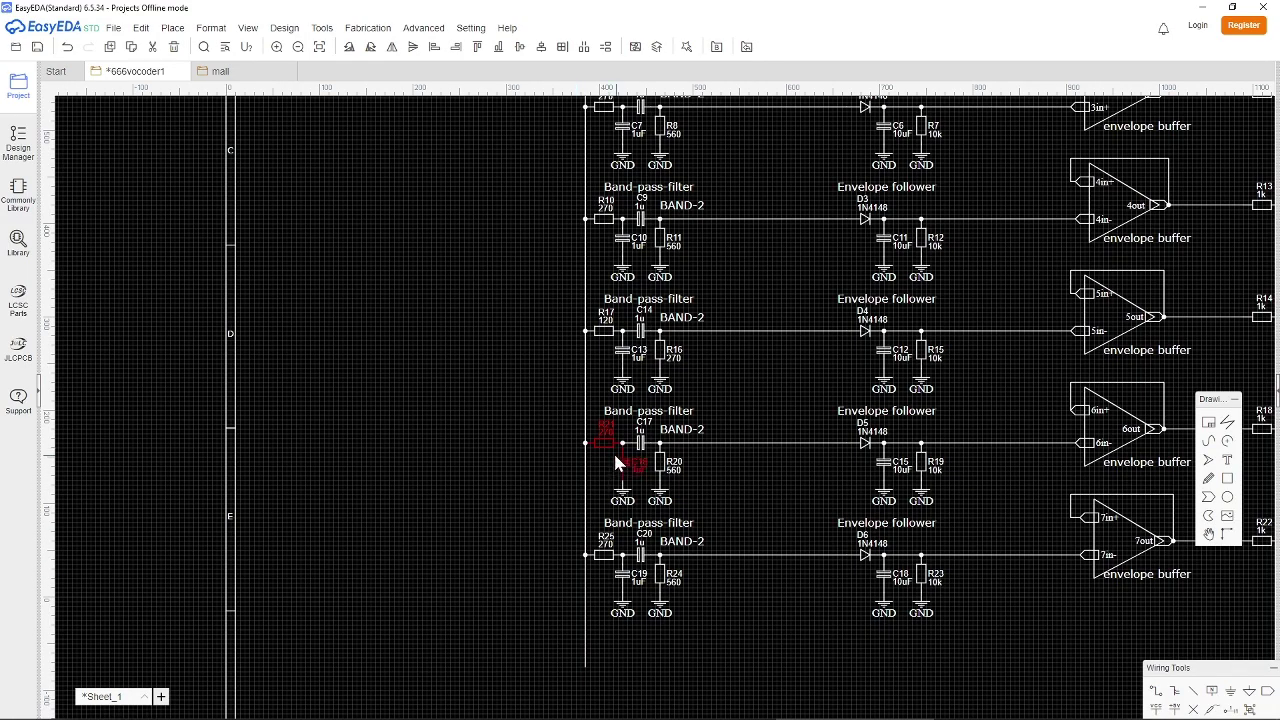
{"action": "double_click", "coordinate": [609, 441]}
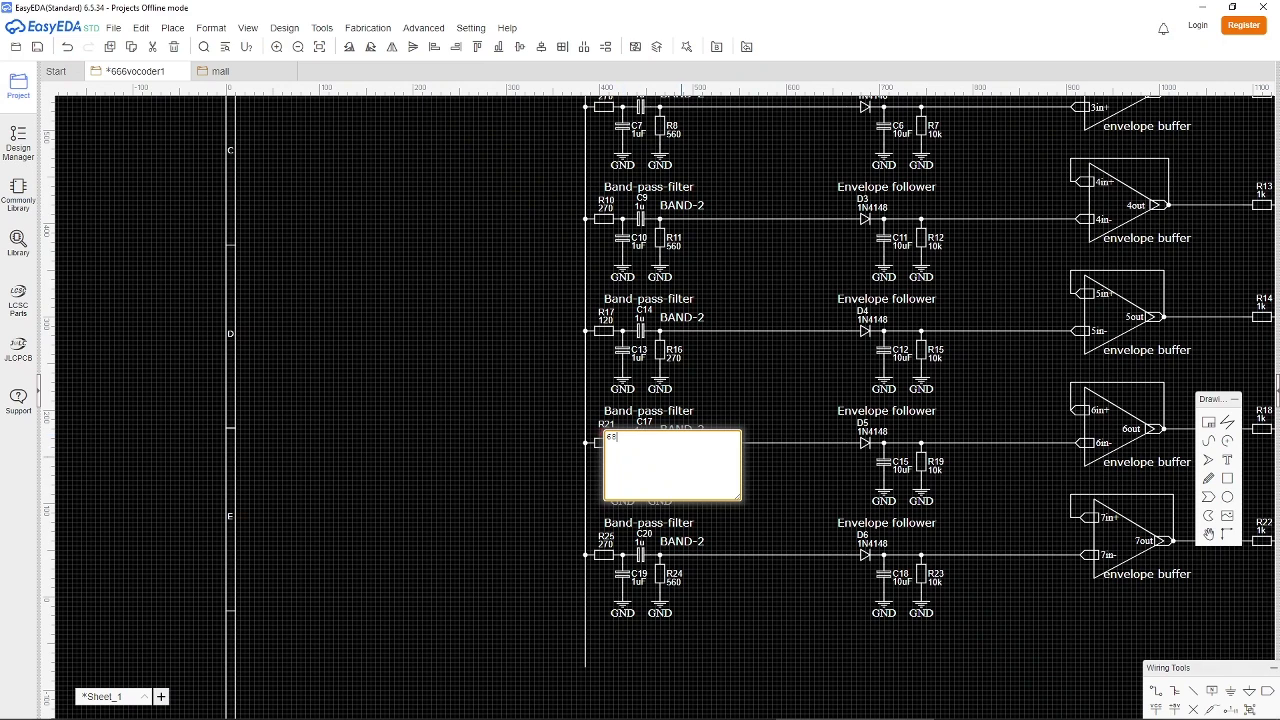
{"action": "key", "text": "Return"}
{"action": "double_click", "coordinate": [676, 466]}
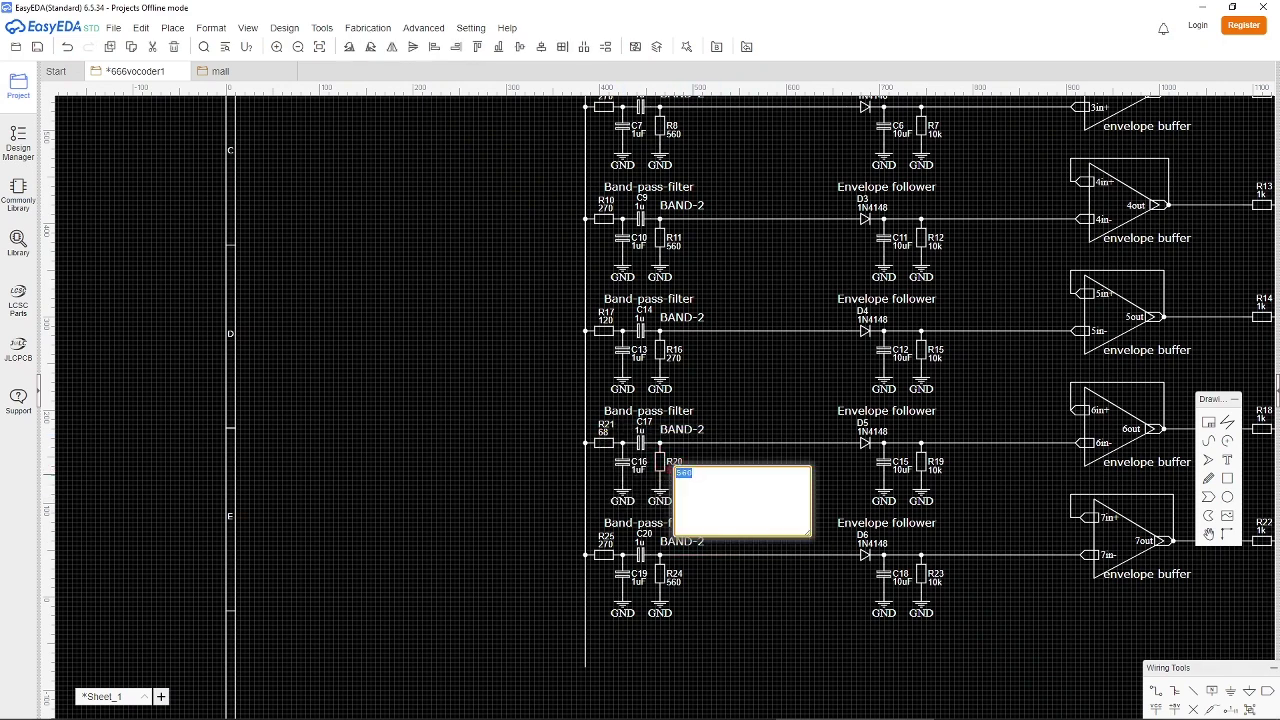
{"action": "key", "text": "Return"}
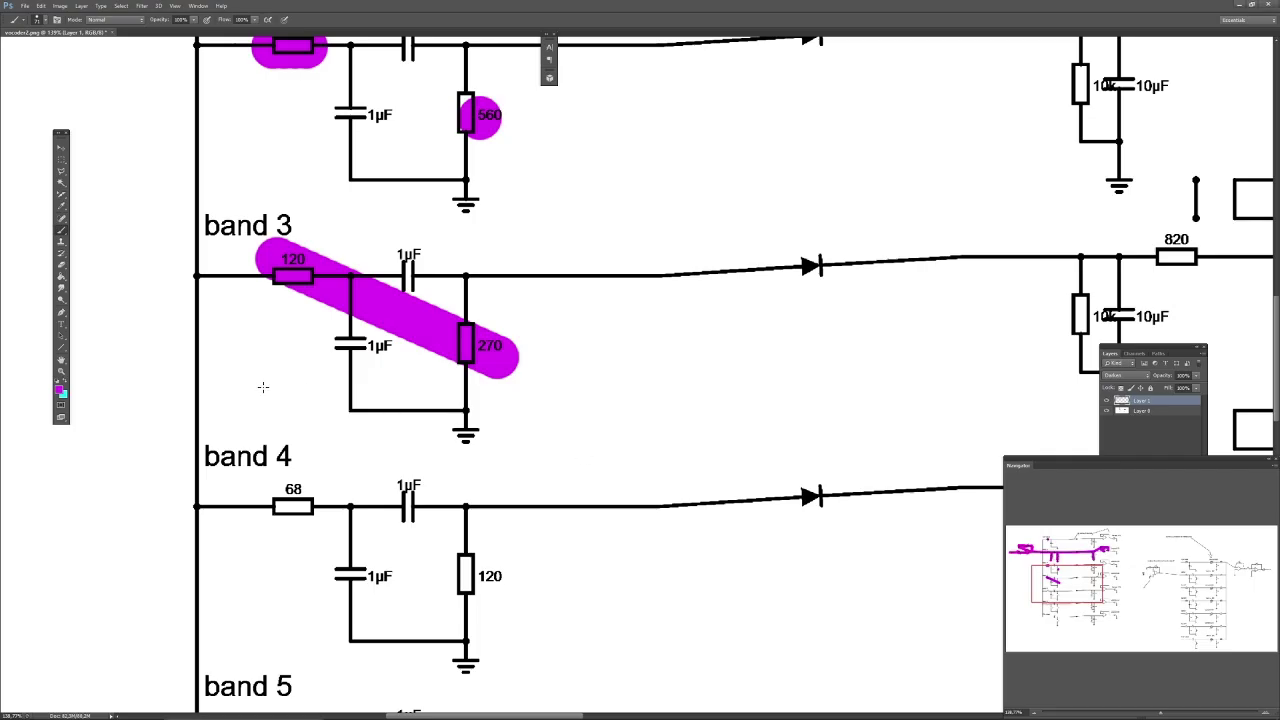
{"action": "left_click_drag", "start_coordinate": [272, 490], "coordinate": [515, 595]}
{"action": "left_click_drag", "start_coordinate": [1075, 583], "coordinate": [1075, 603]}
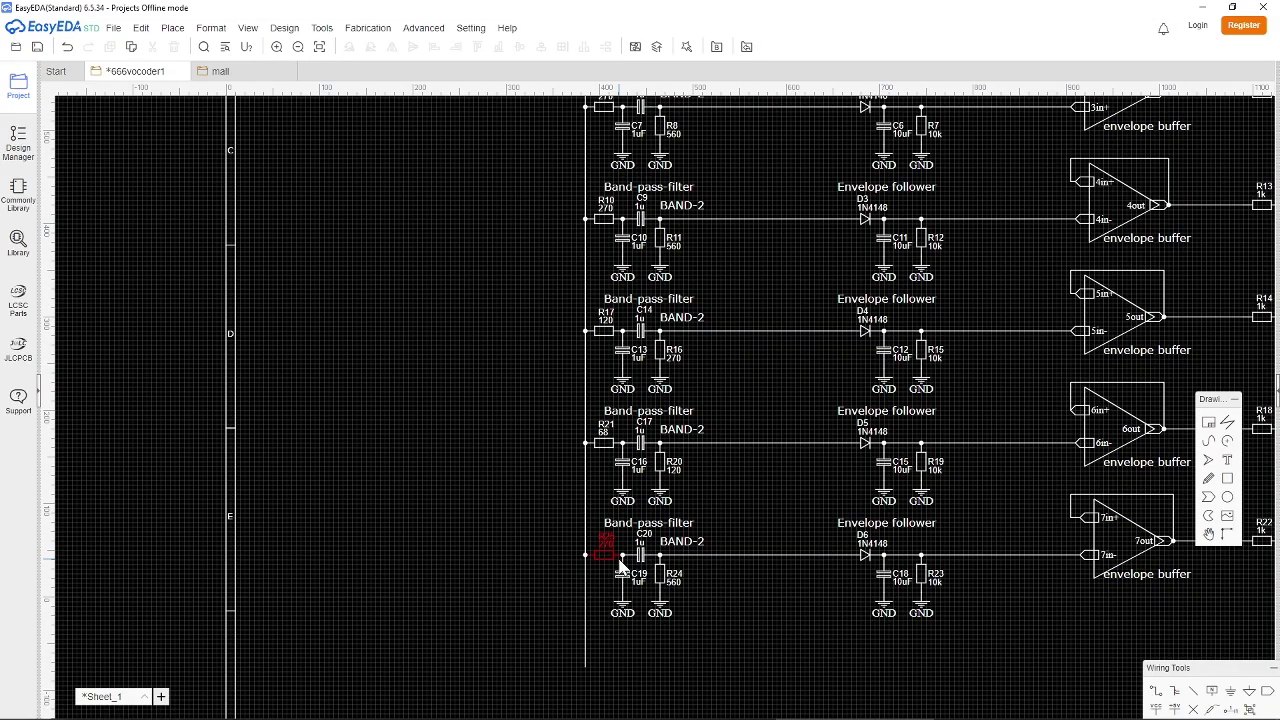
Rename the band labels of the rows feeding D3 and D4 as BAND-3 and BAND-4.
{"action": "scroll", "coordinate": [417, 209], "scroll_direction": "down", "scroll_amount": 3}
{"action": "scroll", "coordinate": [423, 260], "scroll_direction": "up", "scroll_amount": 2}
{"action": "right_click_drag", "start_coordinate": [450, 315], "coordinate": [460, 346]}
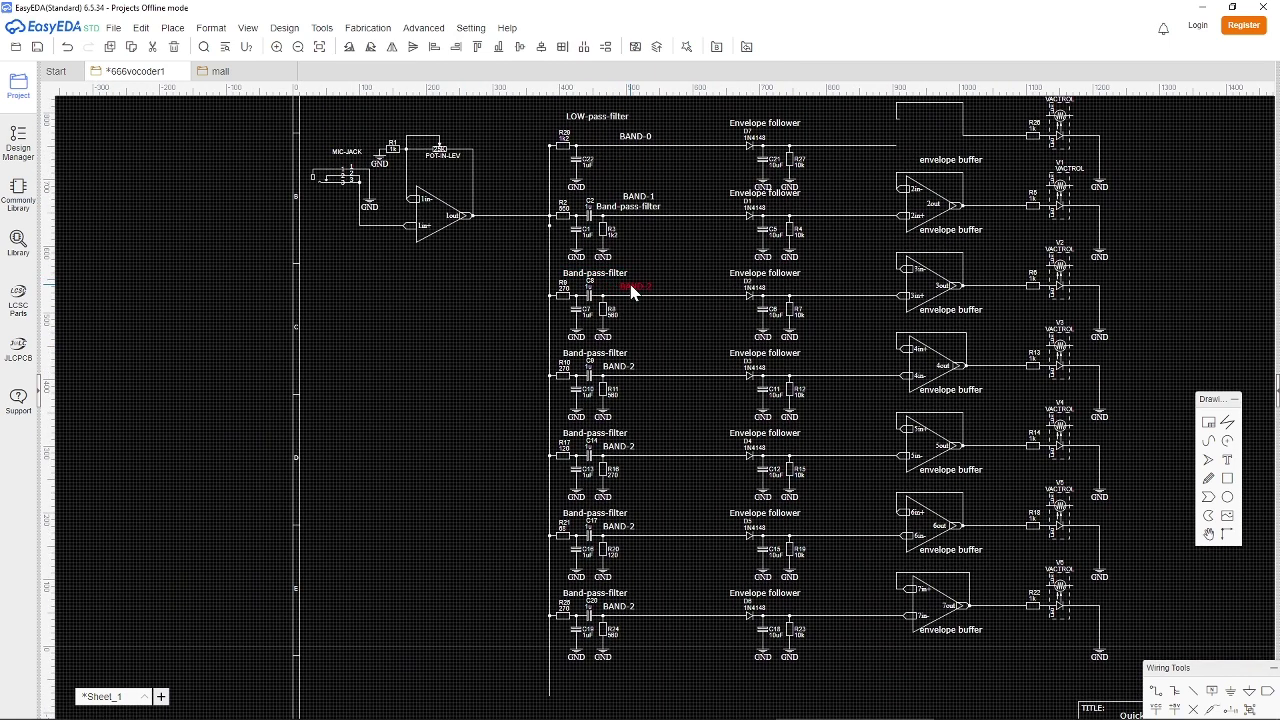
{"action": "double_click", "coordinate": [630, 370]}
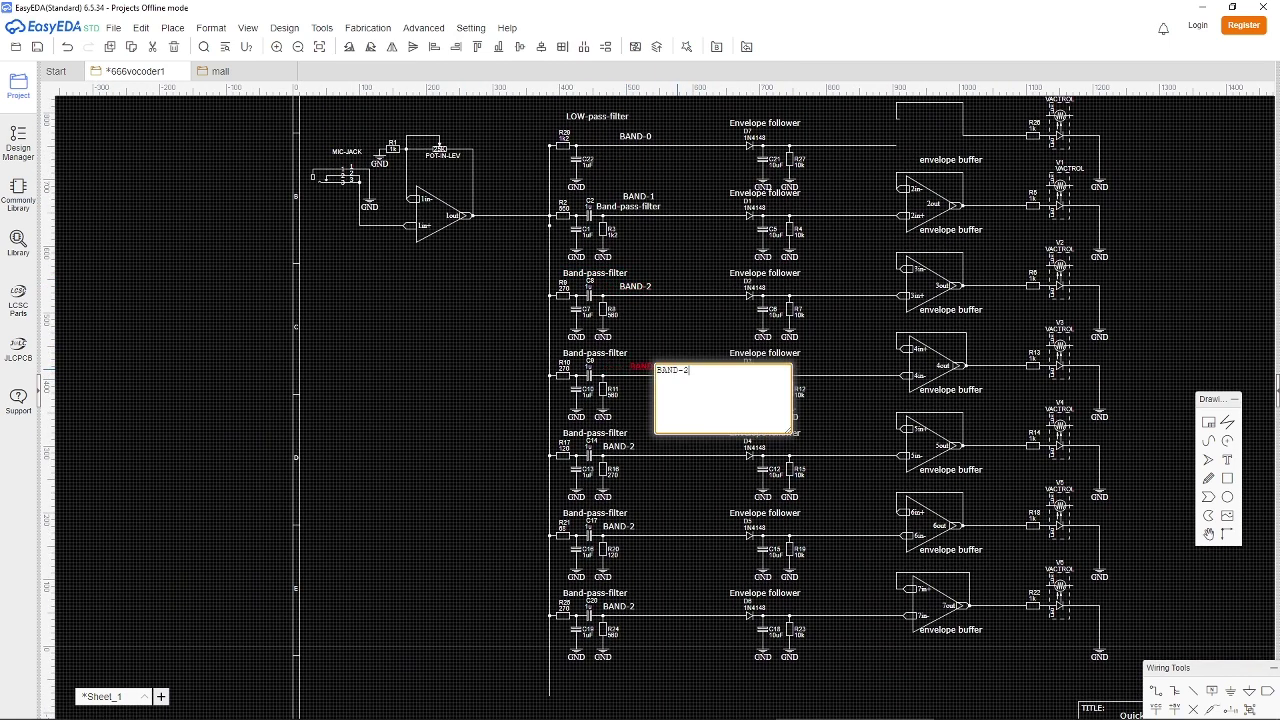
{"action": "type", "text": "3"}
{"action": "key", "text": "Return"}
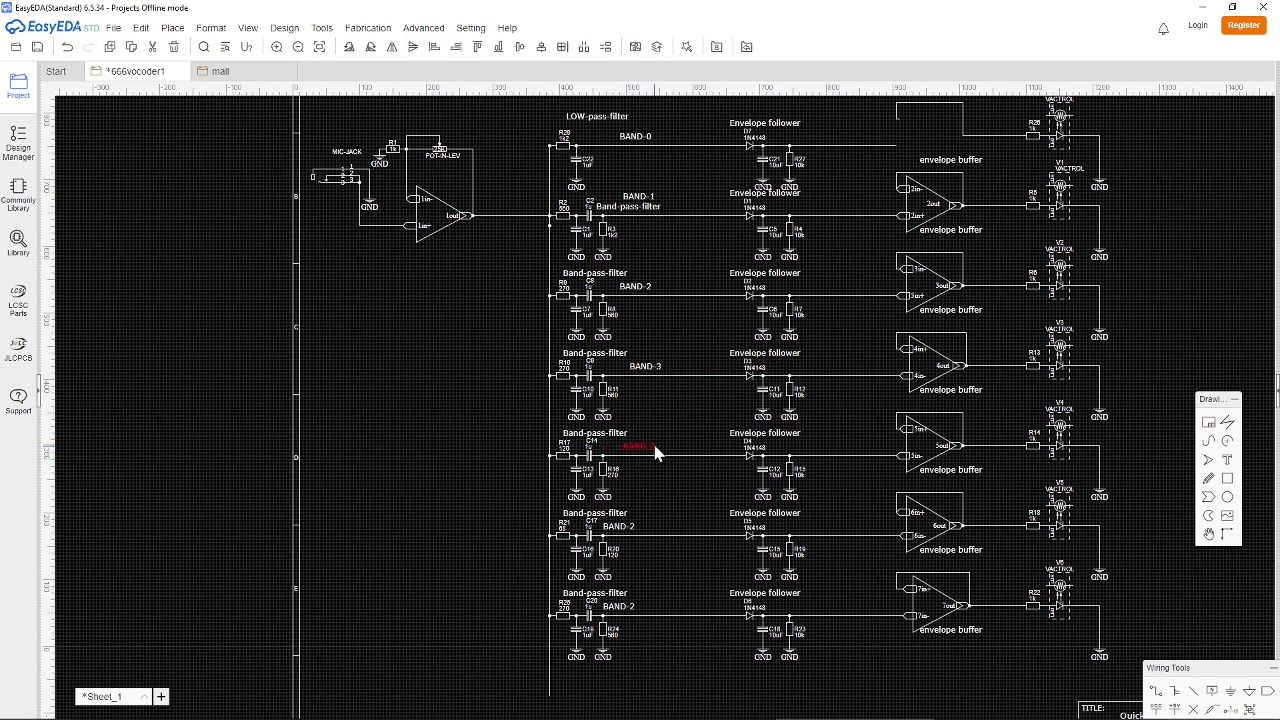
{"action": "double_click", "coordinate": [634, 447]}
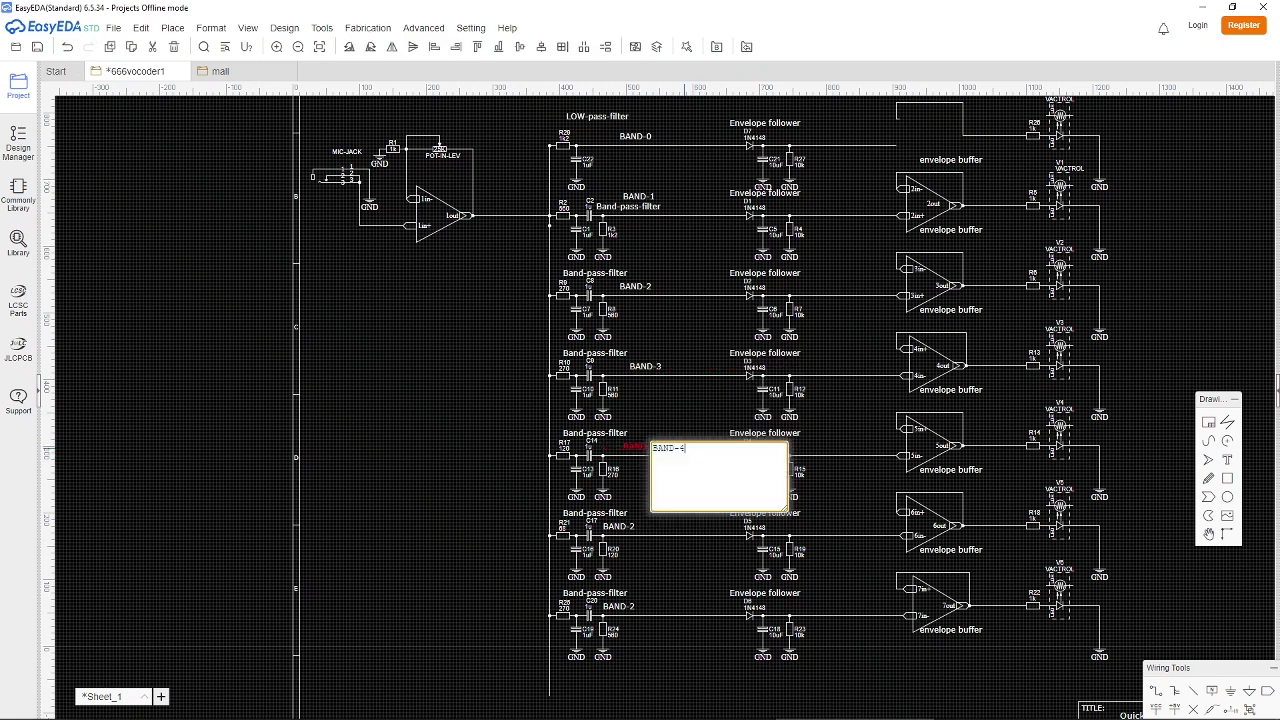
{"action": "type", "text": "4"}
{"action": "key", "text": "Return"}
Rename the band labels of the rows feeding D5 and D6 as BAND-5 and BAND-6.
{"action": "double_click", "coordinate": [645, 528]}
{"action": "key", "text": "shift+Left"}
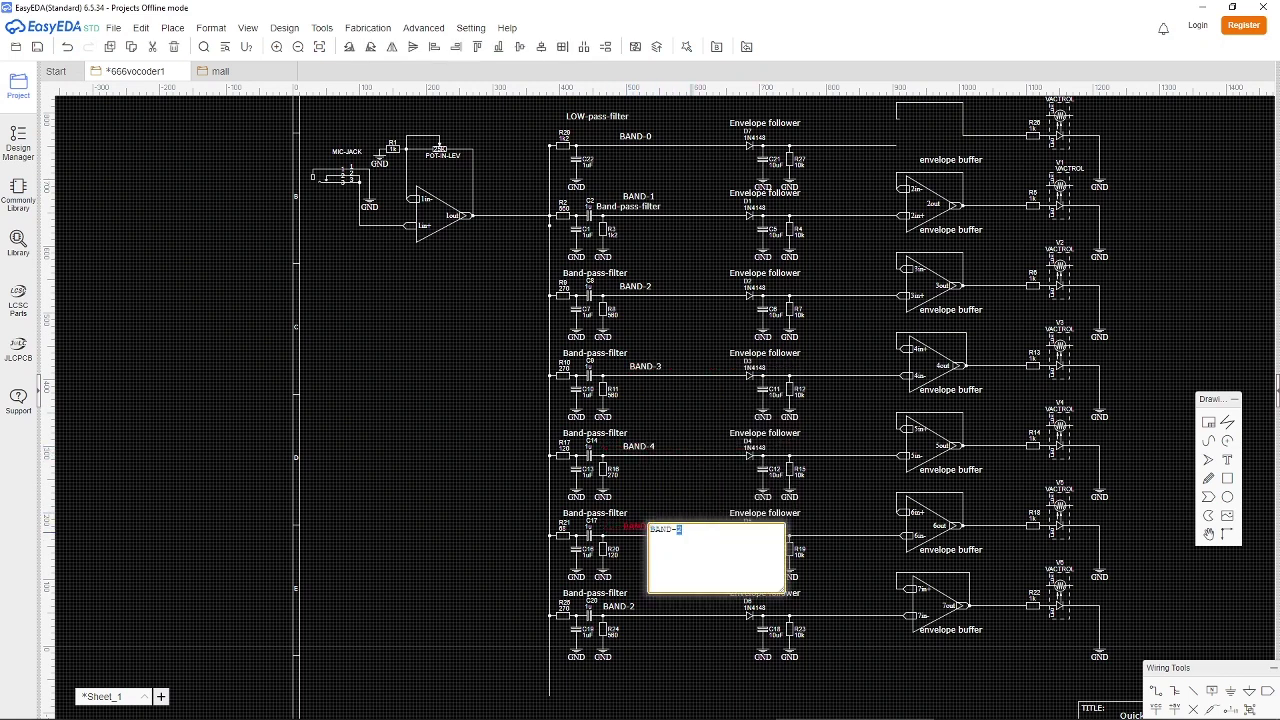
{"action": "type", "text": "5"}
{"action": "key", "text": "Return"}
{"action": "double_click", "coordinate": [632, 613]}
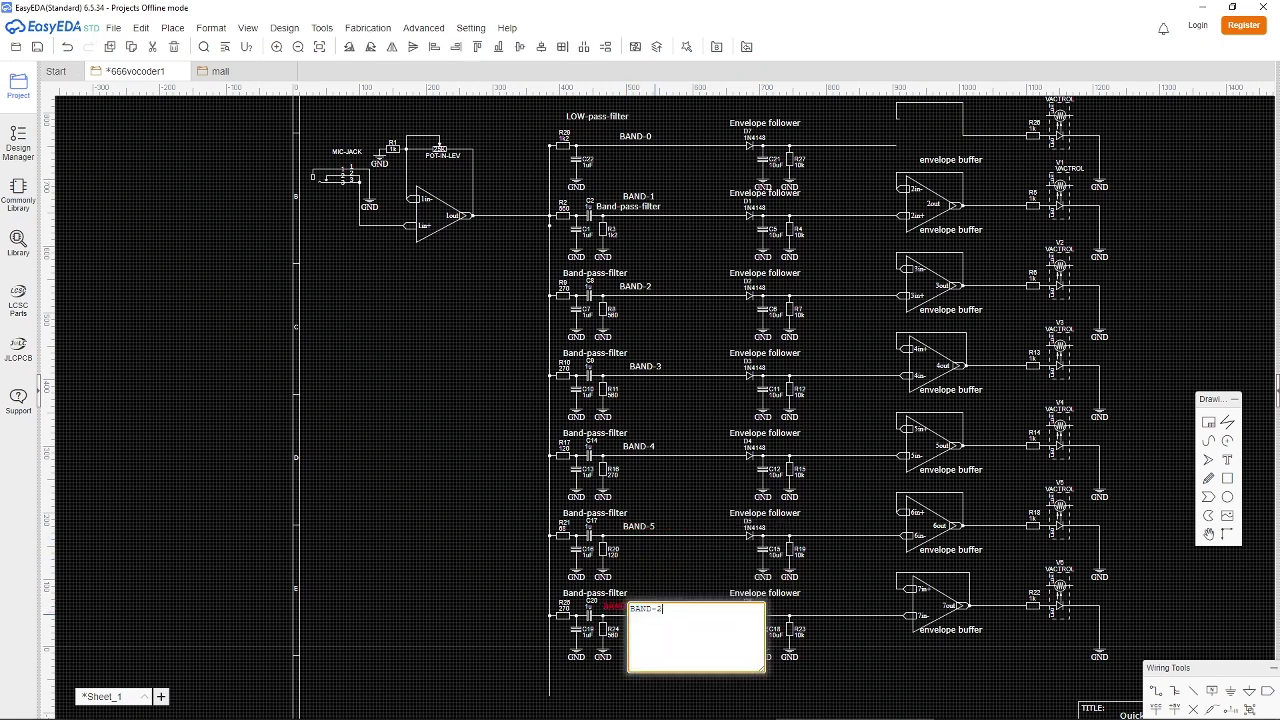
{"action": "type", "text": "6"}
{"action": "key", "text": "Return"}
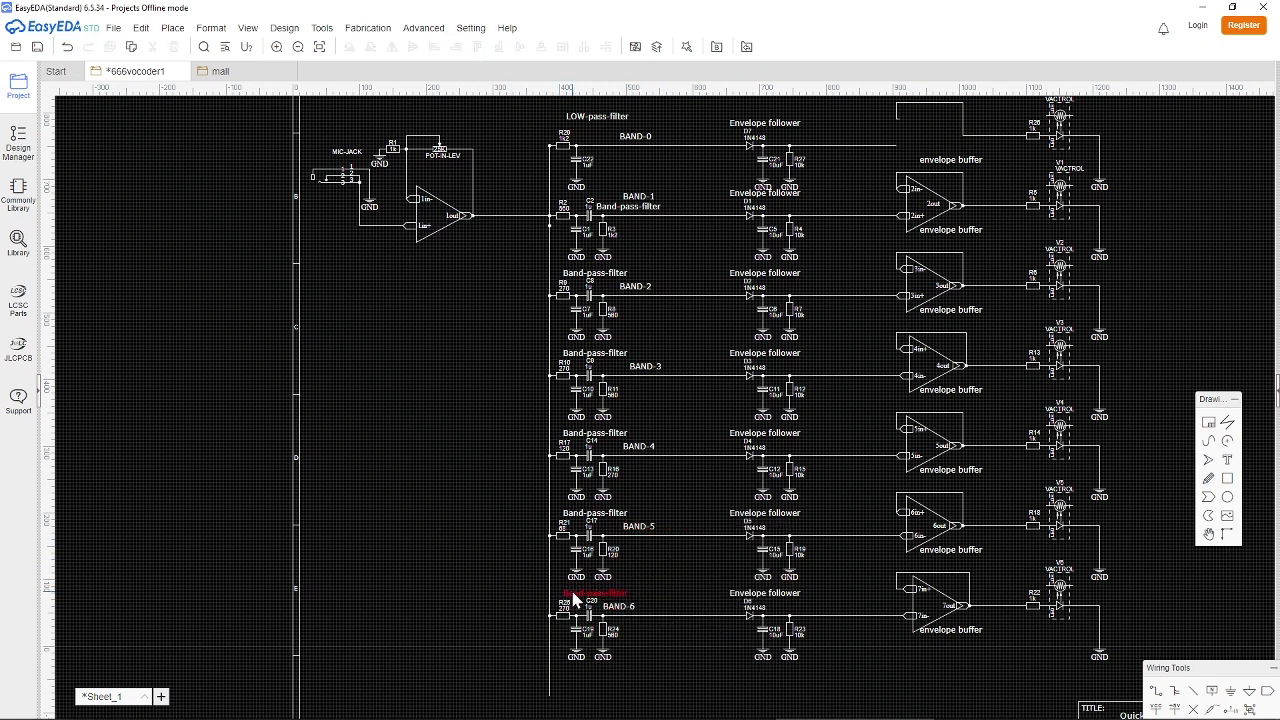
Change the filter label above the BAND-6 row to HIGH-pass-filter.
{"action": "double_click", "coordinate": [595, 593]}
{"action": "double_click", "coordinate": [580, 595]}
{"action": "type", "text": "HOIGH"}
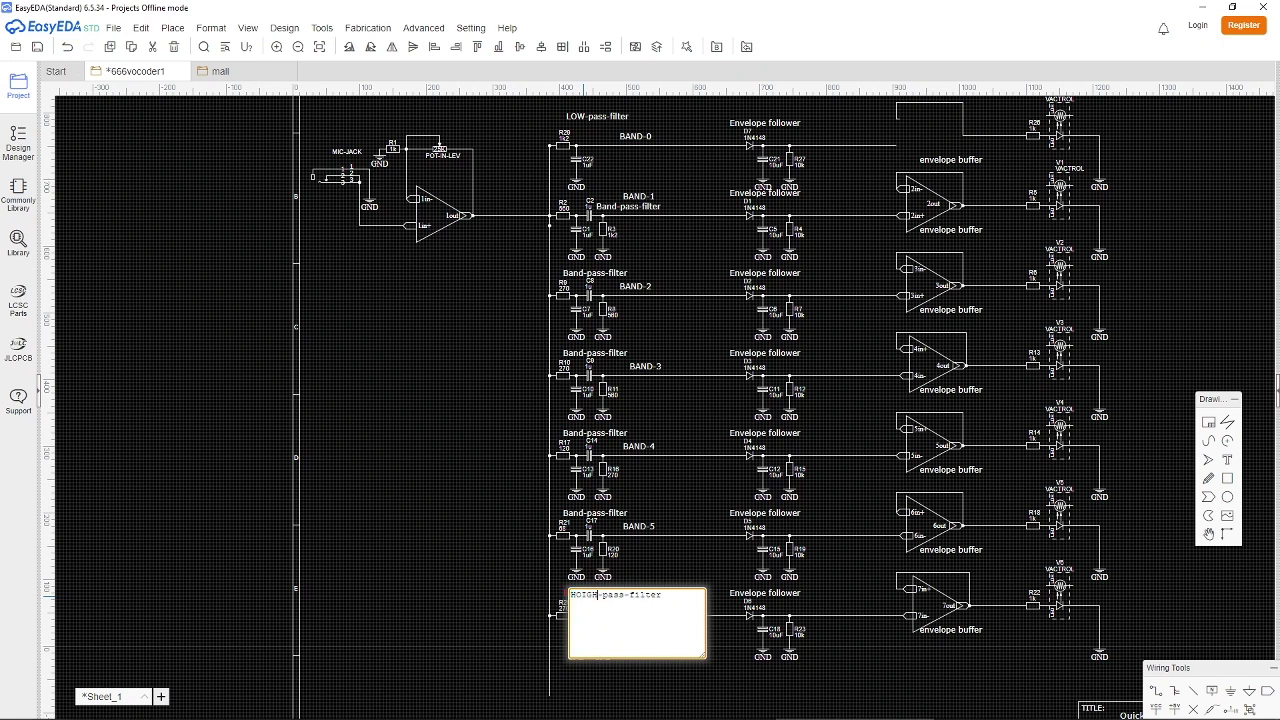
{"action": "key", "text": "Delete"}
{"action": "key", "text": "Return"}
Delete R25, C19 with its ground symbol, and the surplus bus wire below the BAND-6 filter.
{"action": "left_click", "coordinate": [565, 614]}
{"action": "key", "text": "Delete"}
{"action": "key", "text": "Delete"}
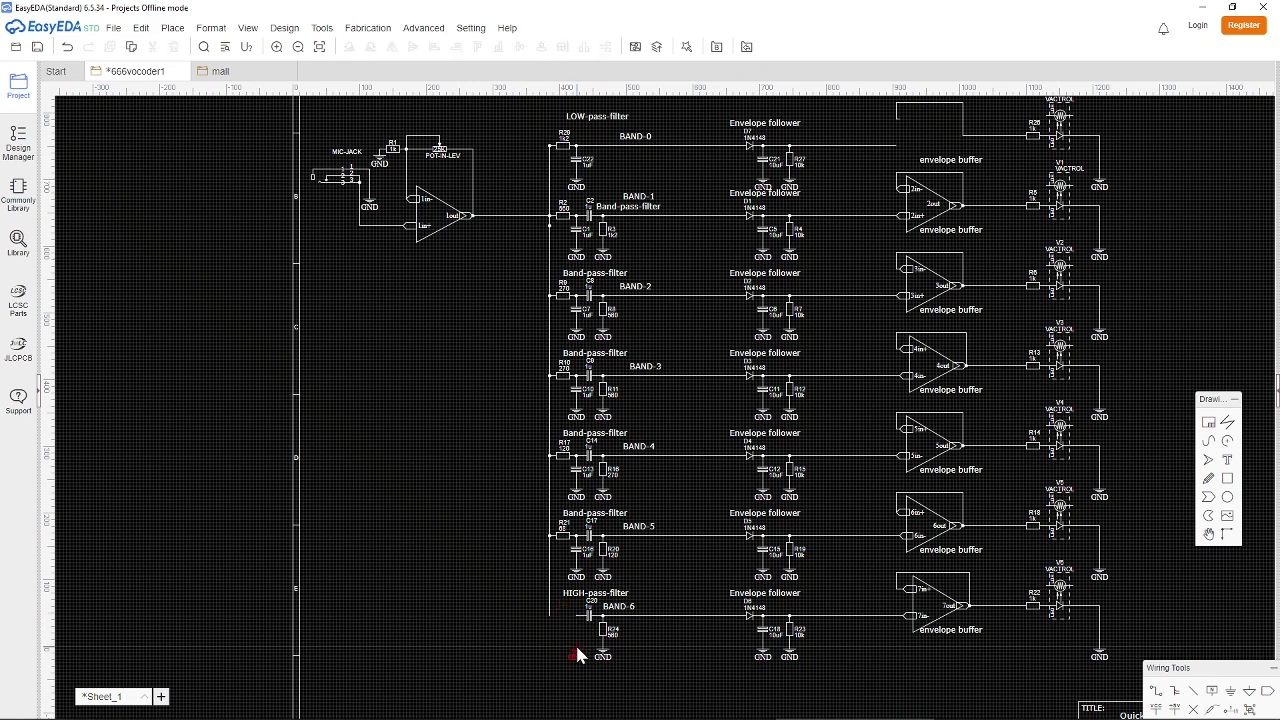
Move C20 into the gap left by R25 so that it connects the BAND-6 row to the vertical bus.
{"action": "left_click_drag", "start_coordinate": [577, 613], "coordinate": [550, 616]}
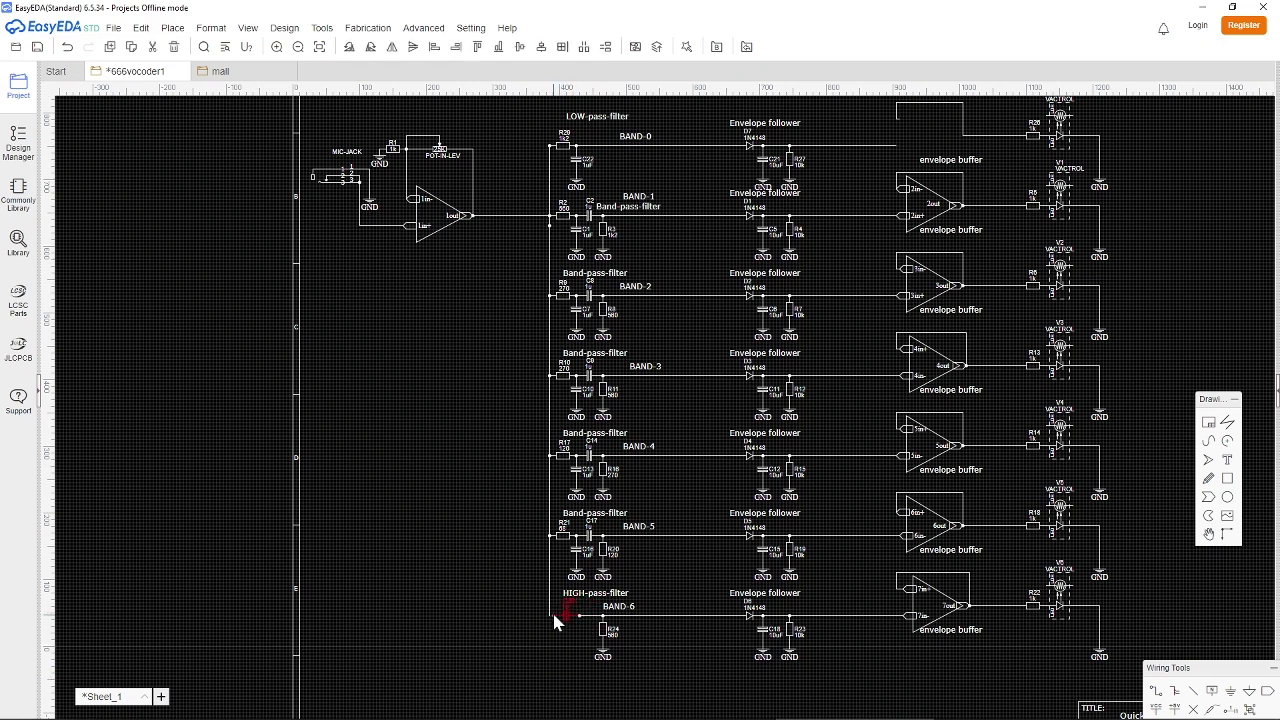
{"action": "left_click", "coordinate": [559, 645]}
{"action": "scroll", "coordinate": [559, 645], "scroll_direction": "up", "scroll_amount": 4}
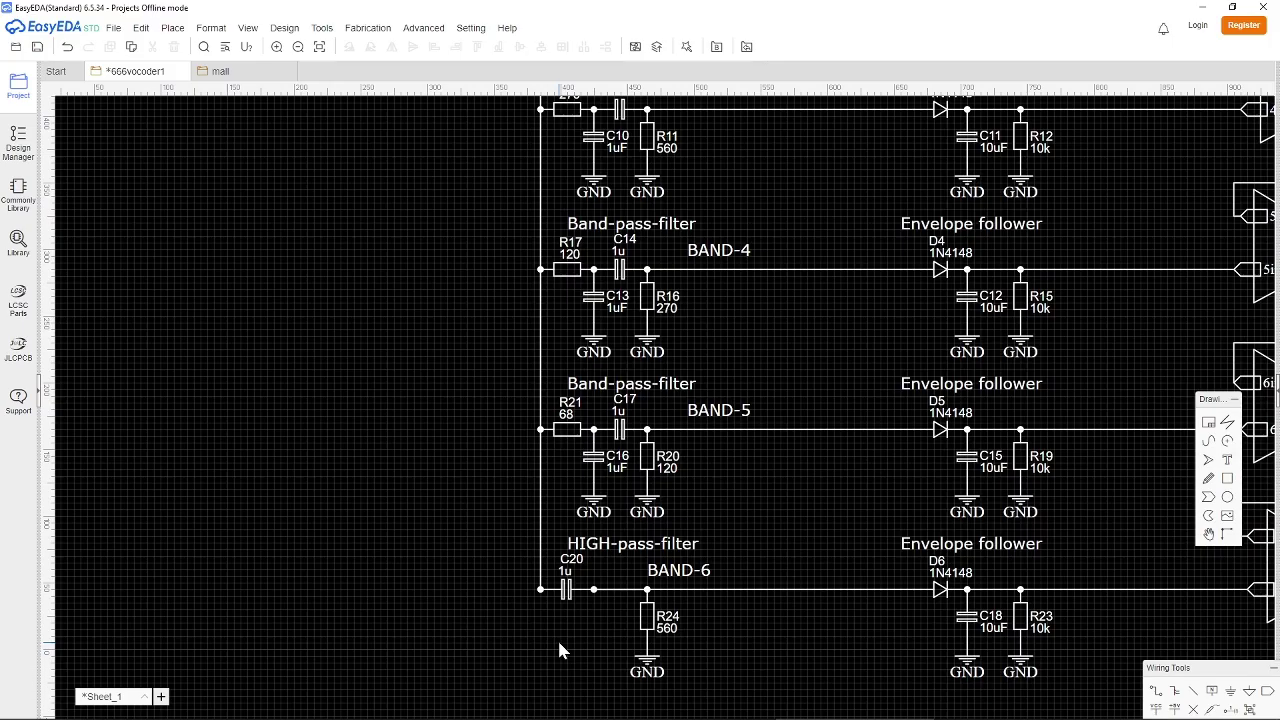
In BAND-3's band-pass filter, set resistor R10 to 120 and R11 to 270.
{"action": "key", "text": "alt+Tab"}
{"action": "key", "text": "alt+Tab"}
{"action": "right_click_drag", "start_coordinate": [361, 270], "coordinate": [399, 563]}
{"action": "right_click_drag", "start_coordinate": [431, 299], "coordinate": [411, 297]}
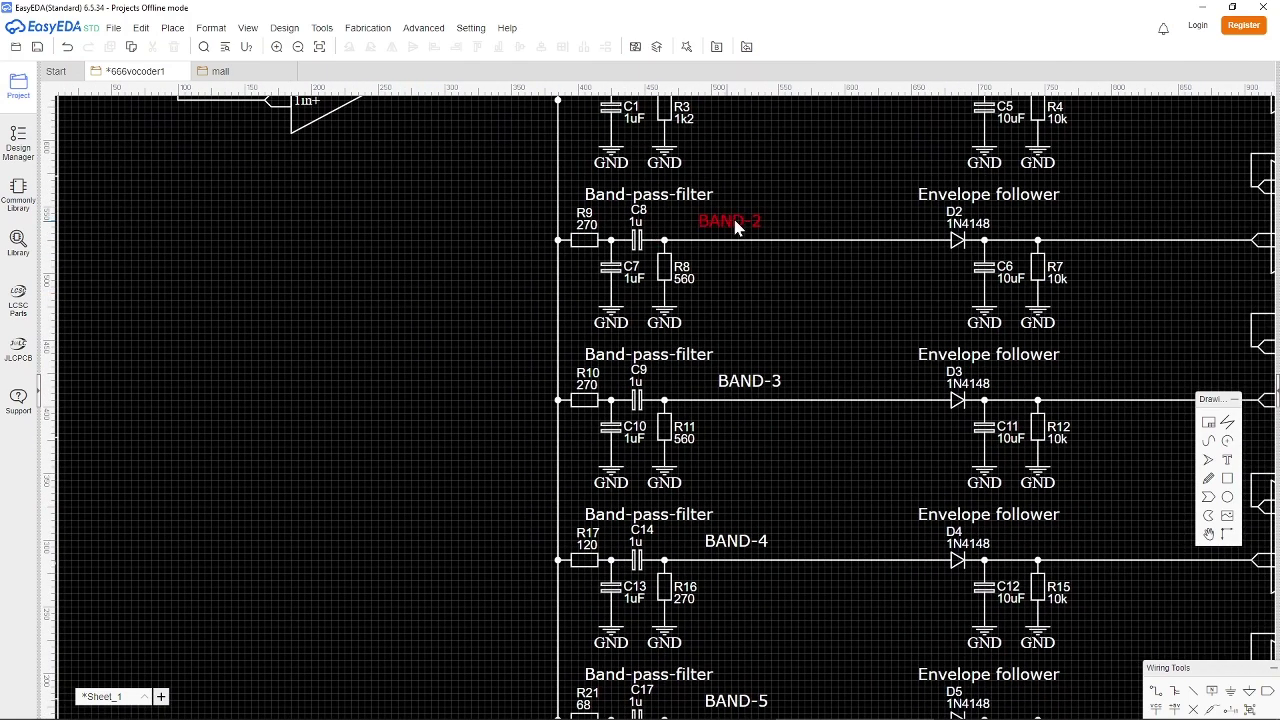
{"action": "double_click", "coordinate": [589, 386]}
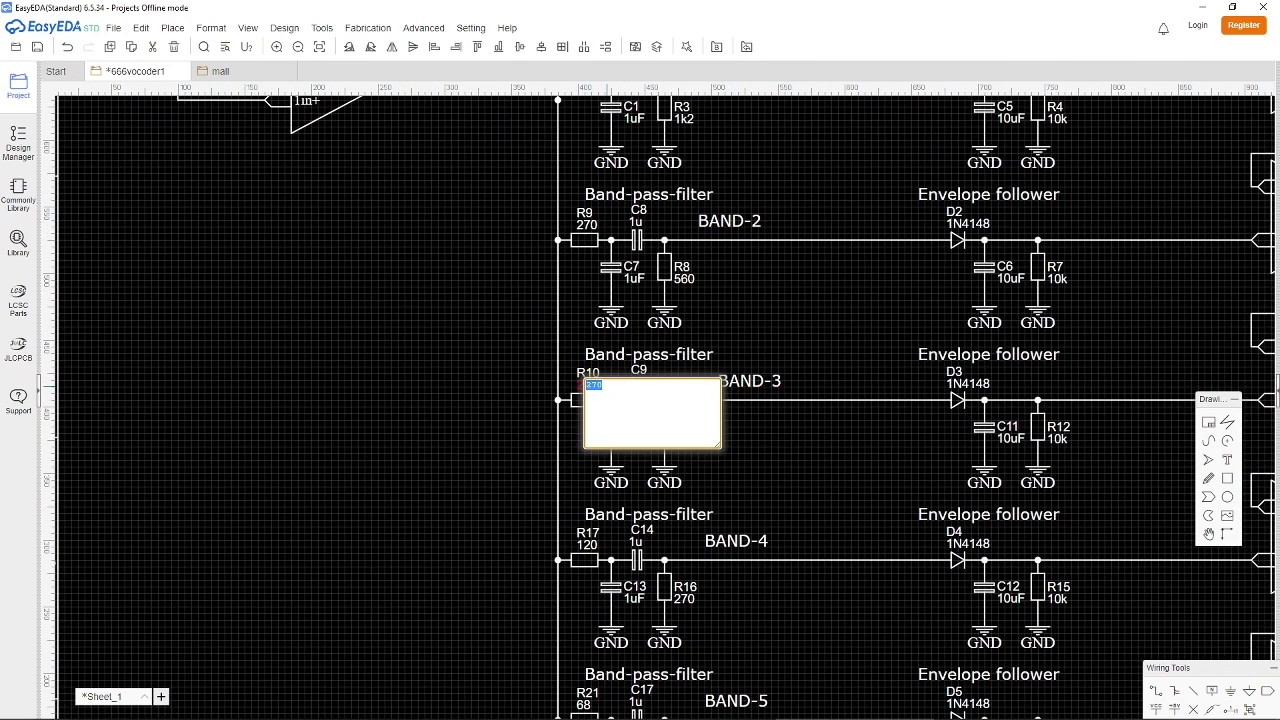
{"action": "type", "text": "120"}
{"action": "key", "text": "Return"}
{"action": "double_click", "coordinate": [686, 440]}
{"action": "type", "text": "270"}
{"action": "key", "text": "Return"}
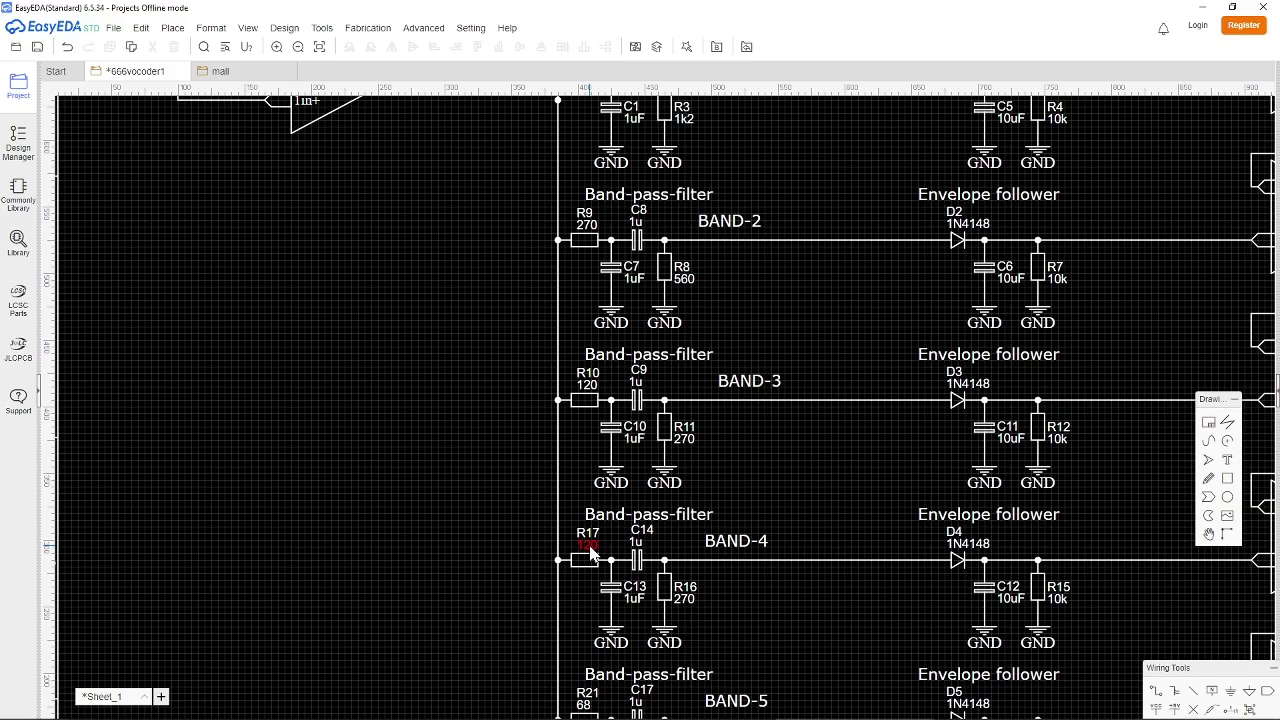
In BAND-4's band-pass filter, set resistor R17 to 68 and R16 to 120.
{"action": "double_click", "coordinate": [588, 549]}
{"action": "type", "text": "68"}
{"action": "key", "text": "Return"}
{"action": "double_click", "coordinate": [688, 600]}
{"action": "key", "text": "Return"}
{"action": "scroll", "coordinate": [780, 540], "scroll_direction": "down", "scroll_amount": 3}
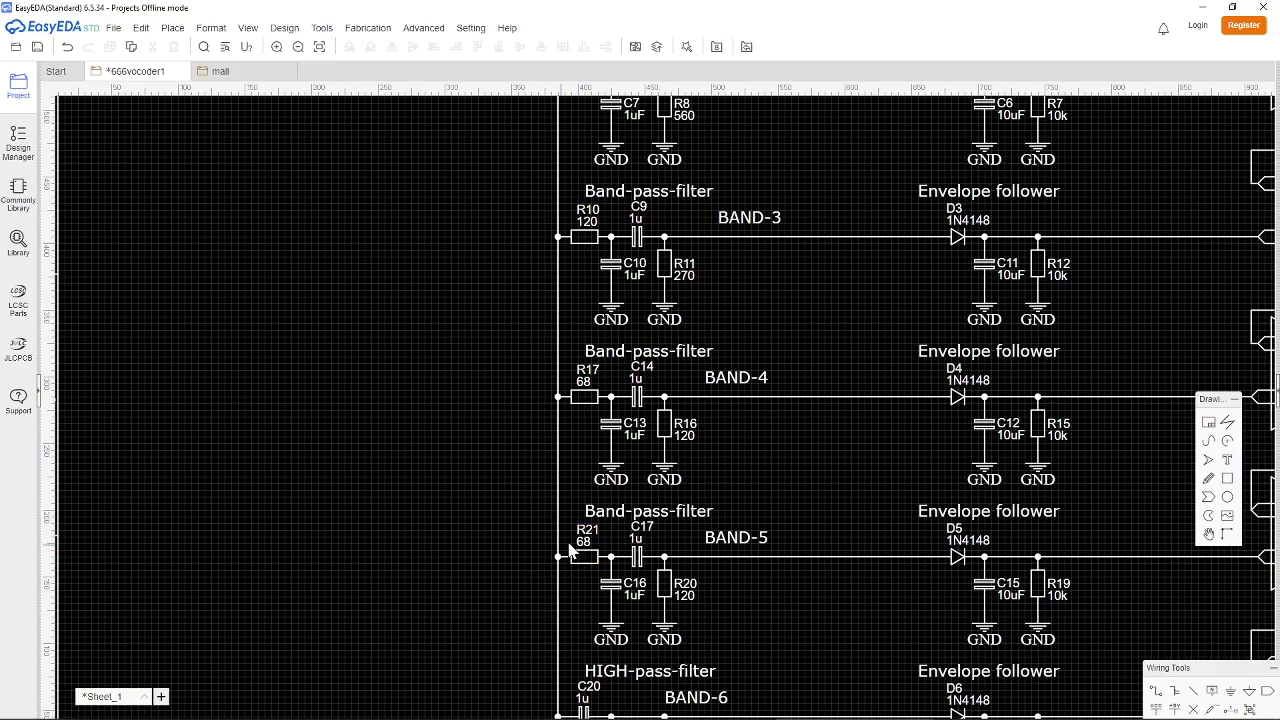
In BAND-5's band-pass filter, set resistor R21 to 47 and R20 to 68.
{"action": "double_click", "coordinate": [588, 545]}
{"action": "type", "text": "47"}
{"action": "key", "text": "Return"}
{"action": "double_click", "coordinate": [688, 590]}
{"action": "type", "text": "68"}
{"action": "key", "text": "Return"}
{"action": "scroll", "coordinate": [814, 486], "scroll_direction": "down", "scroll_amount": 3}
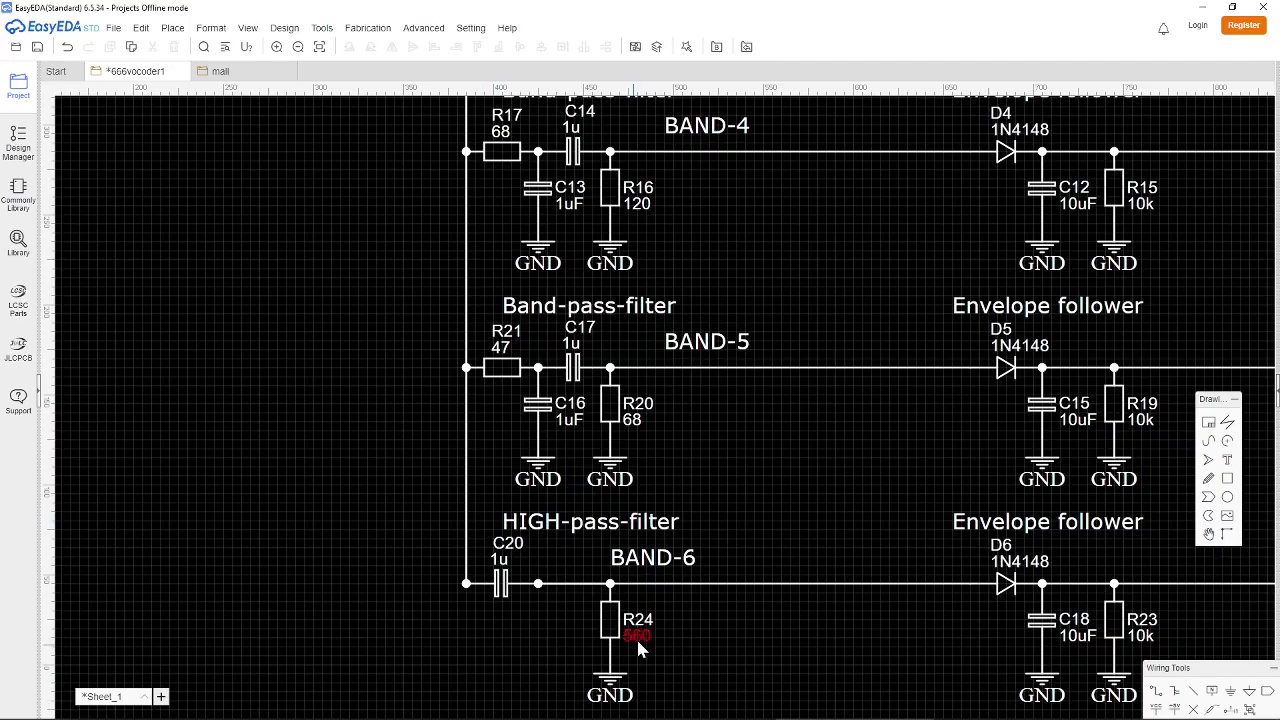
{"action": "double_click", "coordinate": [636, 637]}
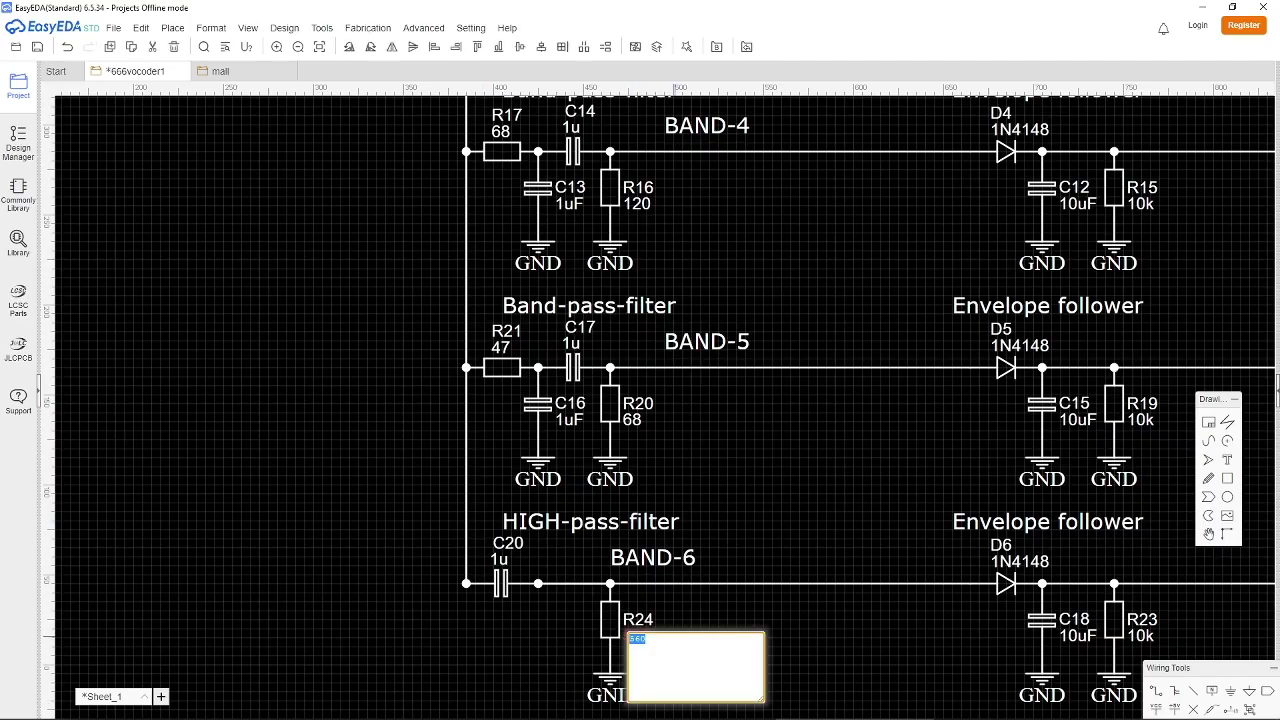
{"action": "left_click", "coordinate": [827, 642]}
Save the 666vocoder1 schematic.
{"action": "scroll", "coordinate": [827, 642], "scroll_direction": "down", "scroll_amount": 5}
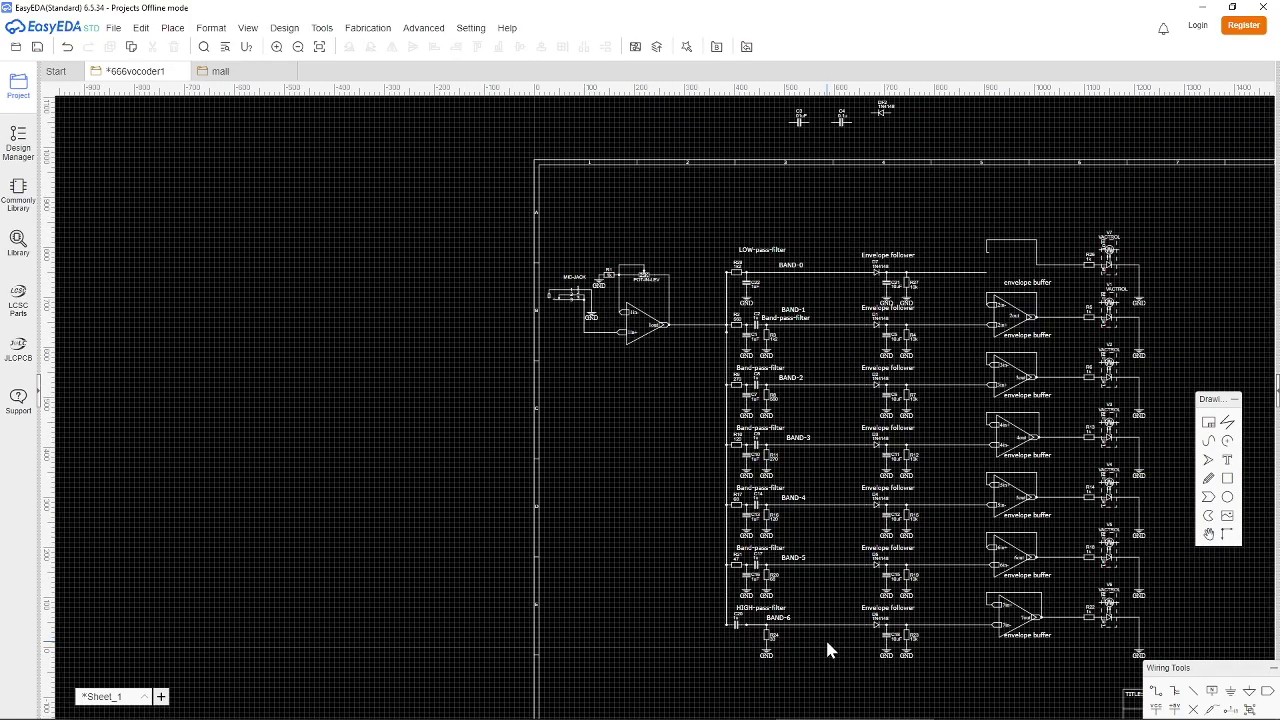
{"action": "right_click_drag", "start_coordinate": [1035, 677], "coordinate": [768, 607]}
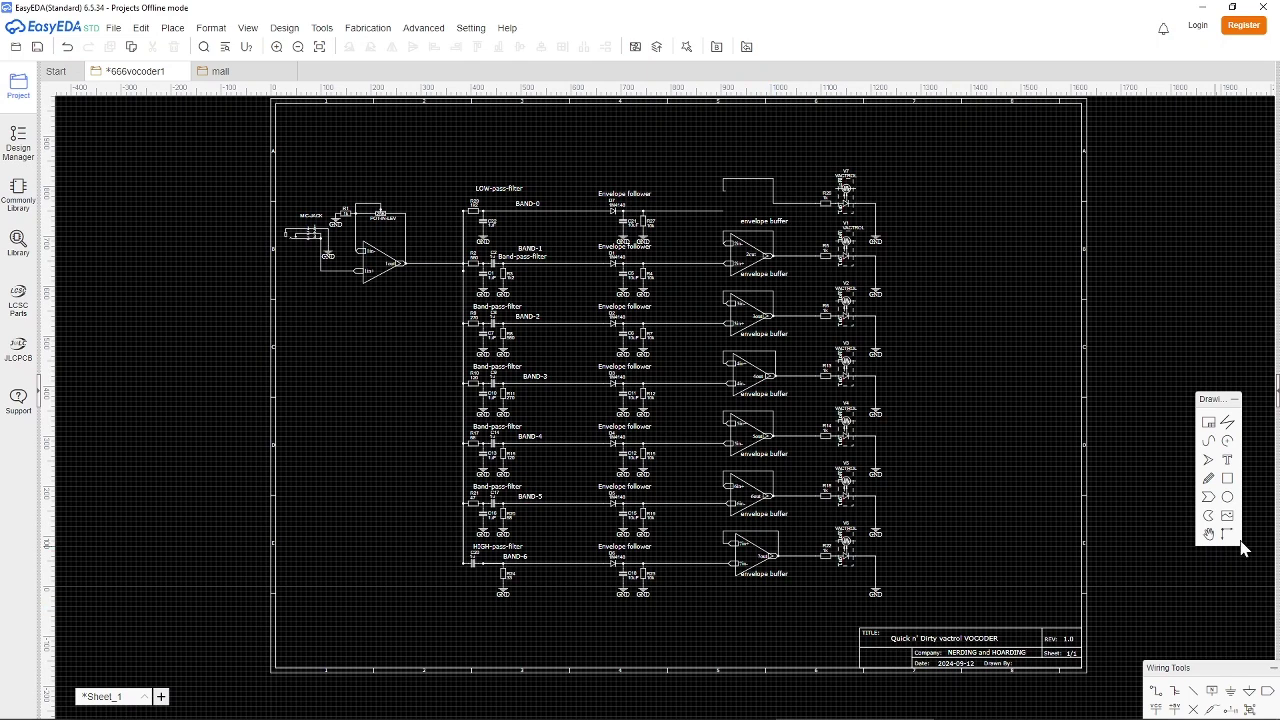
{"action": "key", "text": "ctrl+a"}
{"action": "right_click", "coordinate": [1080, 536]}
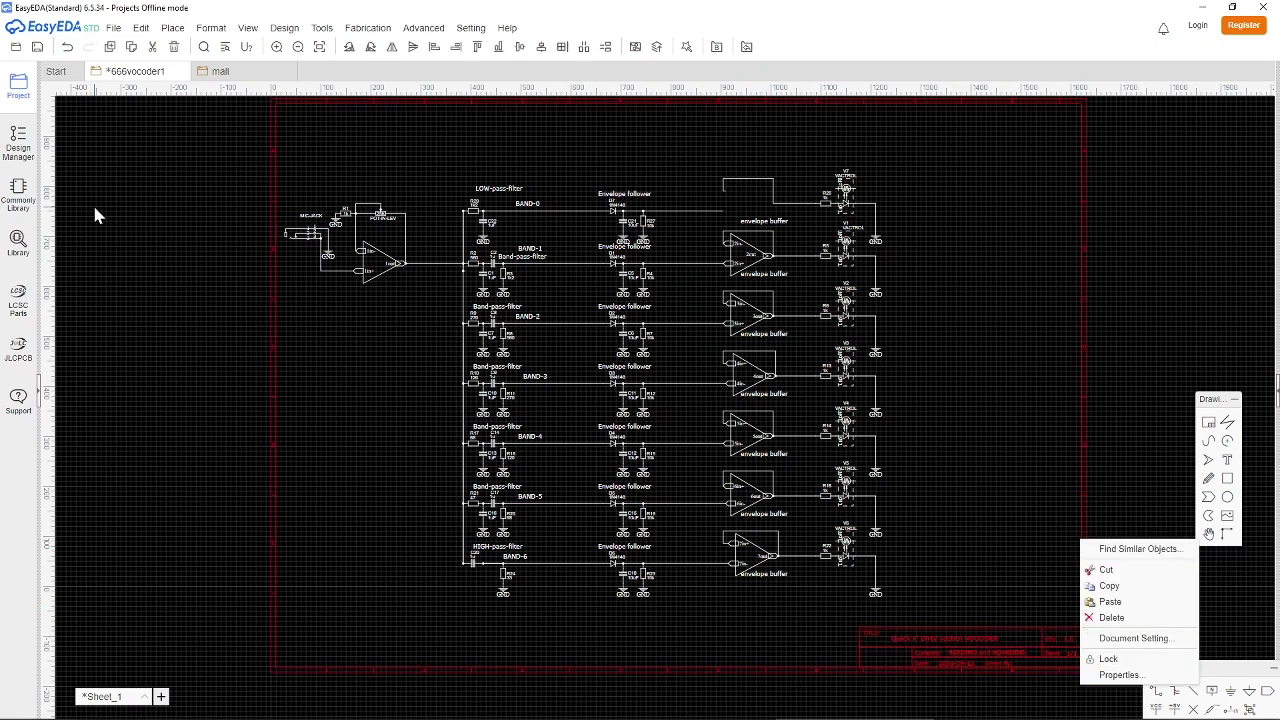
{"action": "left_click", "coordinate": [113, 27]}
{"action": "left_click", "coordinate": [150, 82]}
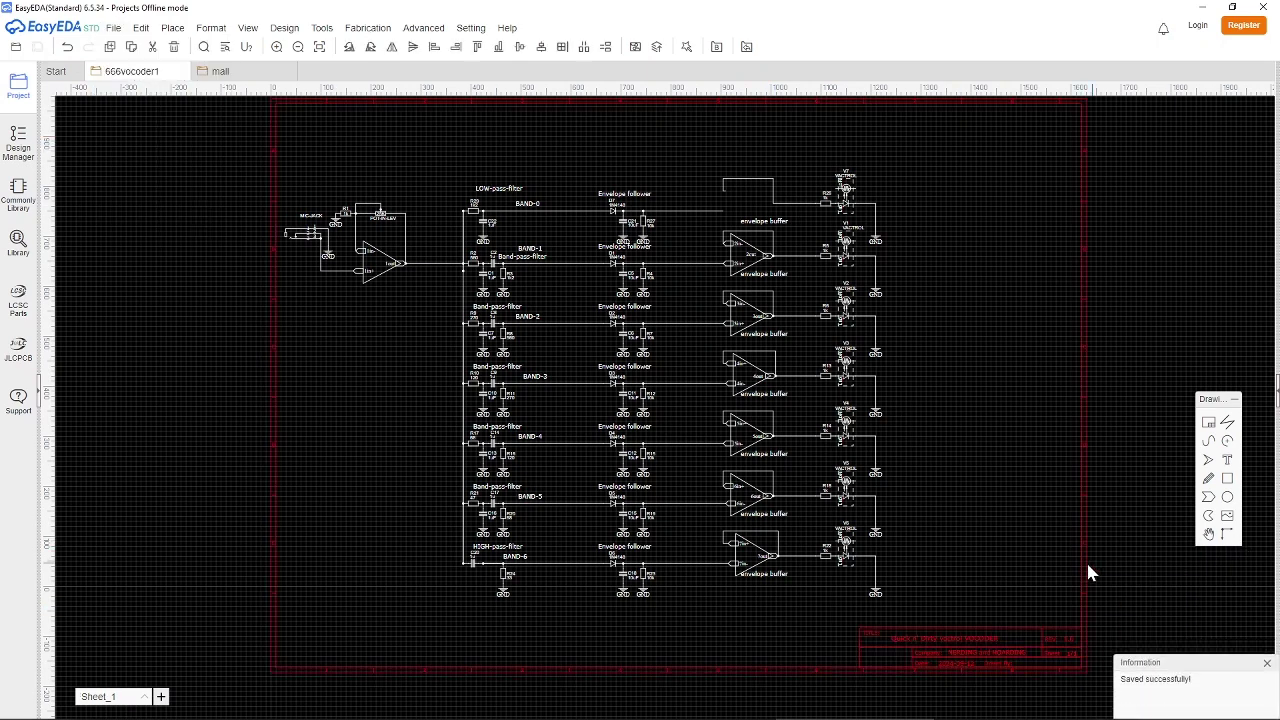
{"action": "key", "text": "shift+f"}
{"action": "left_click", "coordinate": [690, 519]}
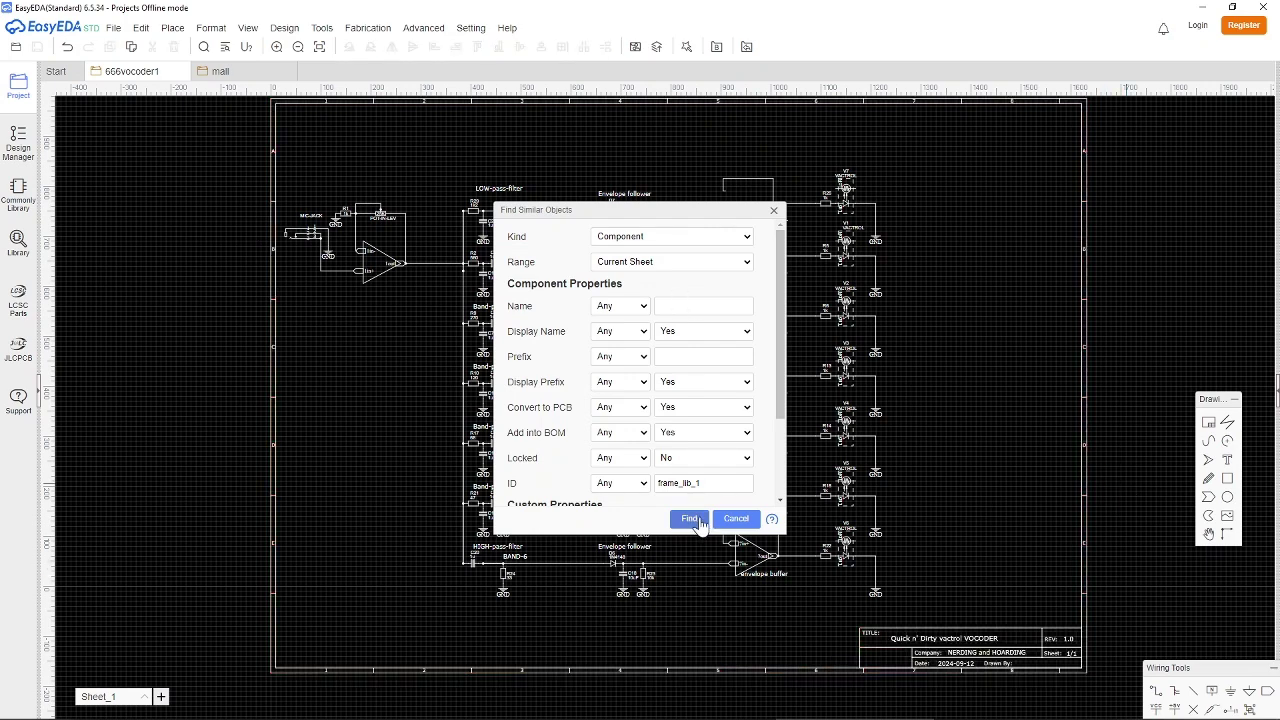
{"action": "right_click", "coordinate": [1083, 523]}
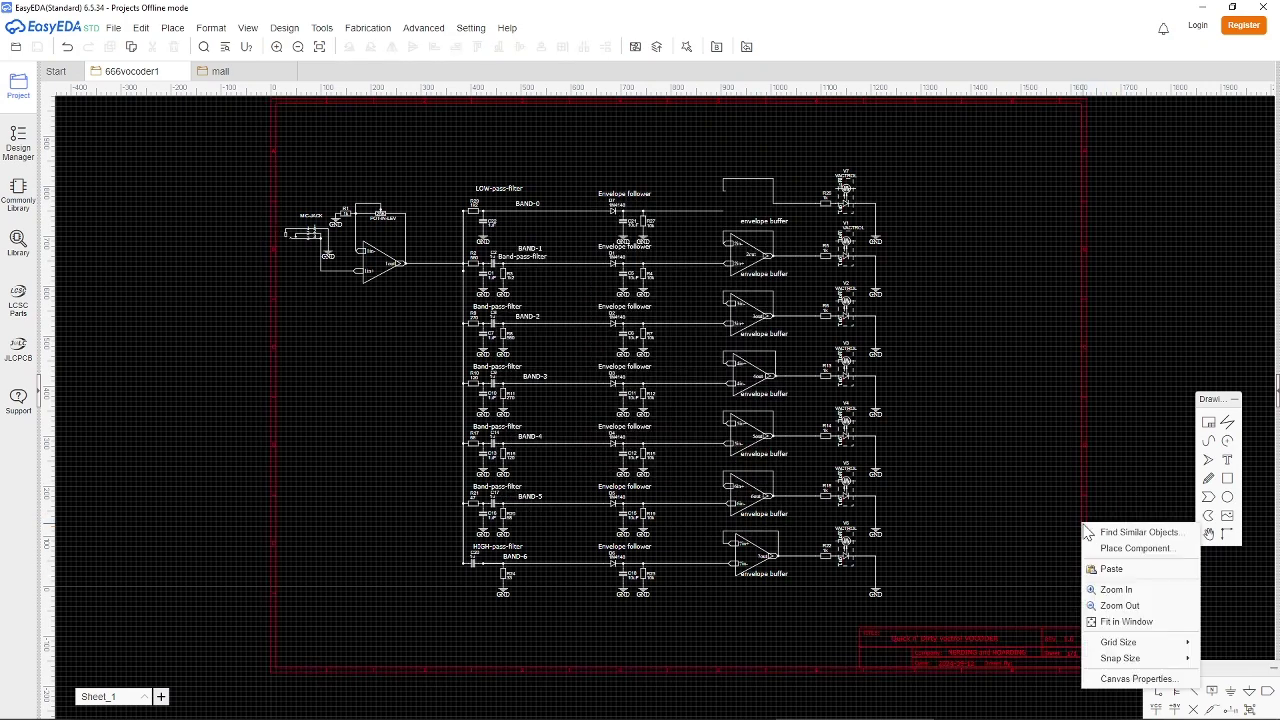
{"action": "left_click", "coordinate": [1122, 679]}
{"action": "left_click", "coordinate": [731, 517]}
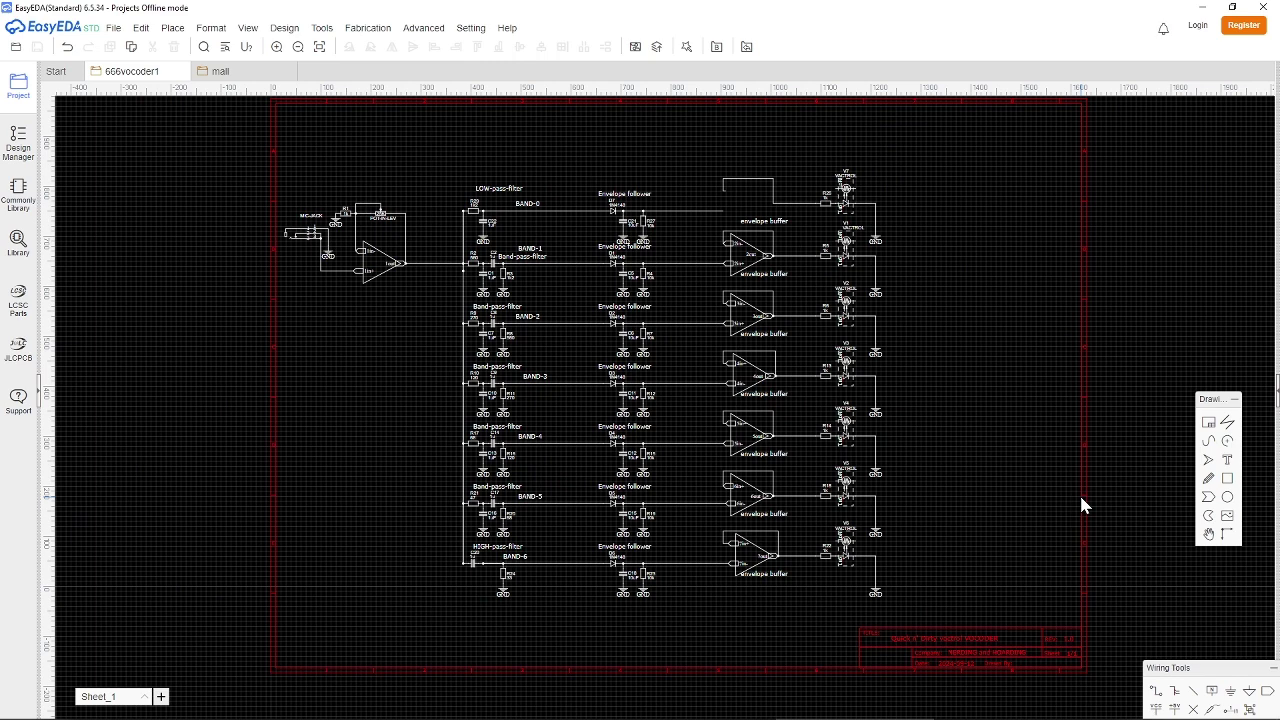
{"action": "right_click", "coordinate": [1080, 497]}
{"action": "left_click", "coordinate": [1118, 652]}
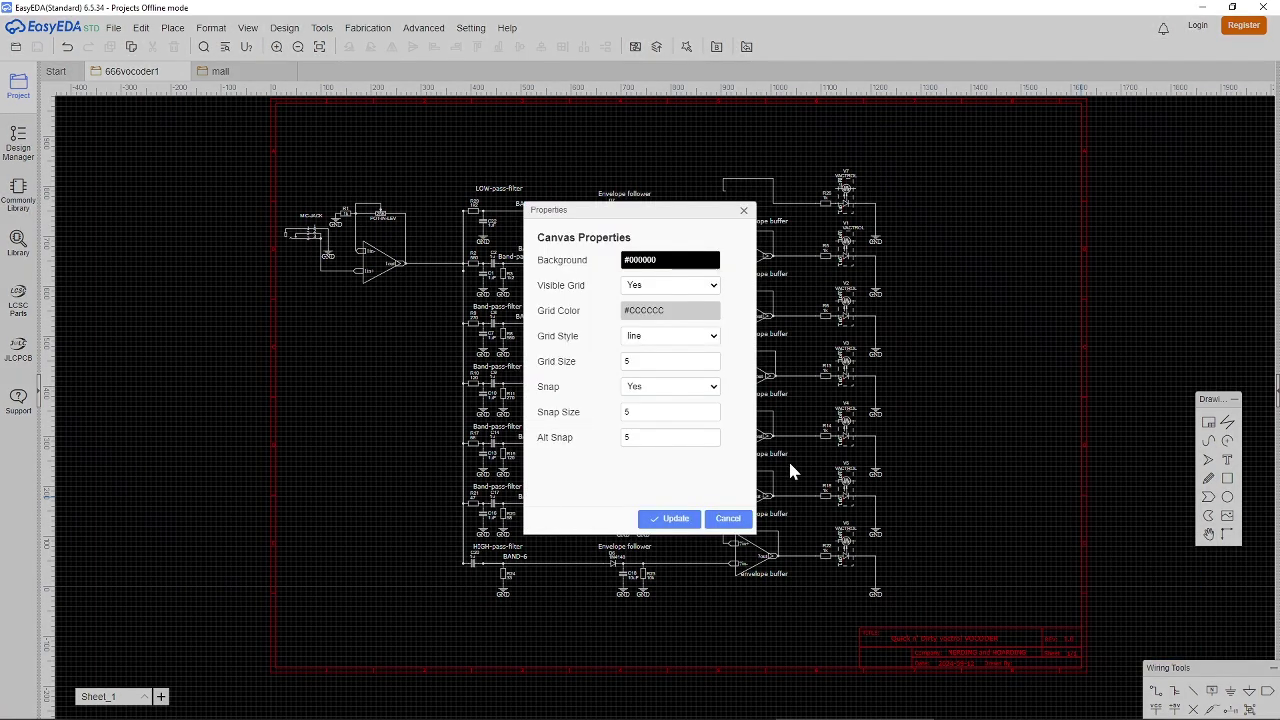
{"action": "left_click", "coordinate": [727, 521]}
Change the sheet frame's paper size to A2 and adjust the frame's position around the vocoder circuit.
{"action": "right_click", "coordinate": [1047, 658]}
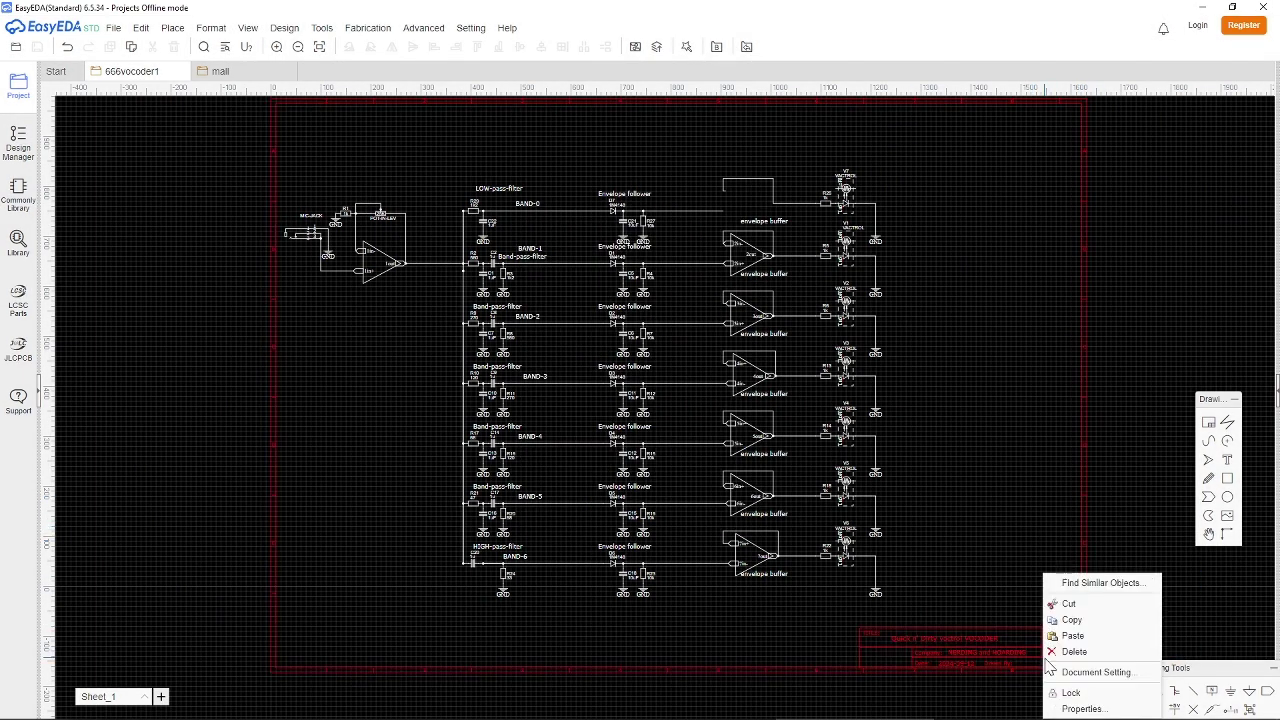
{"action": "left_click", "coordinate": [1090, 666]}
{"action": "left_click", "coordinate": [716, 260]}
{"action": "left_click", "coordinate": [692, 306]}
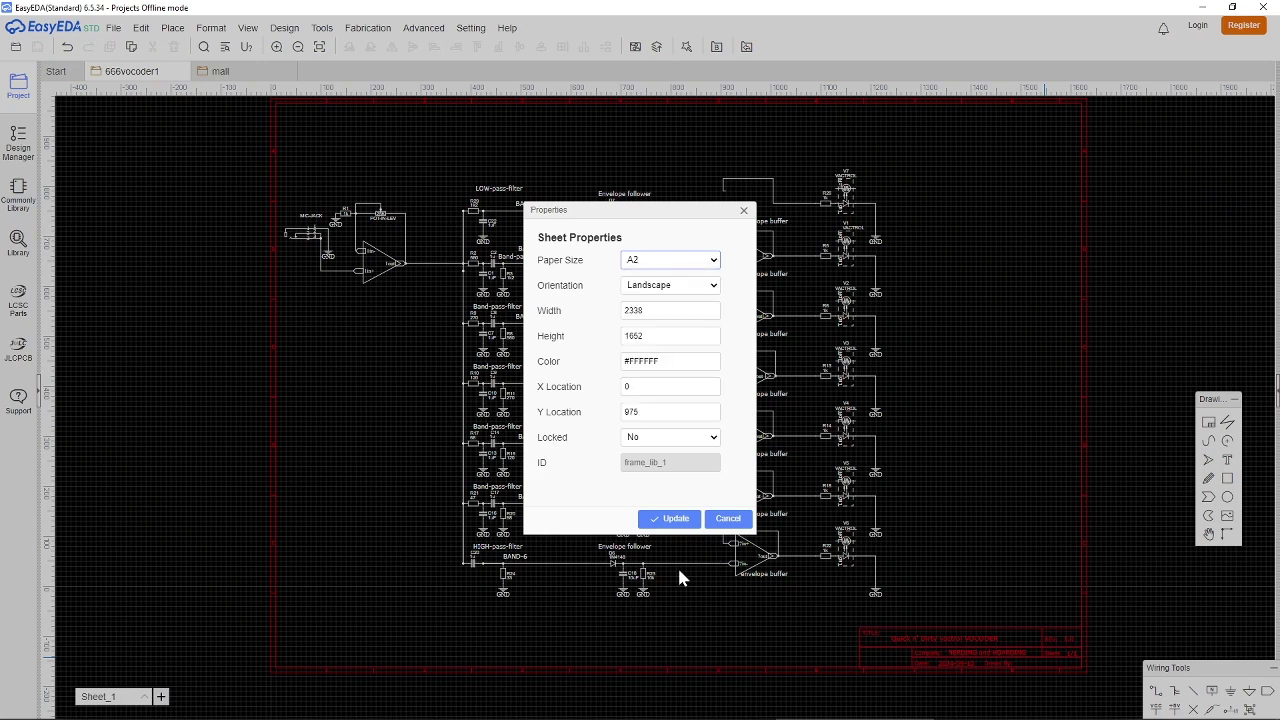
{"action": "left_click", "coordinate": [670, 518]}
{"action": "scroll", "coordinate": [1000, 470], "scroll_direction": "down", "scroll_amount": 3}
{"action": "left_click_drag", "start_coordinate": [996, 293], "coordinate": [1000, 312]}
Copy the whole filter column, BAND-0 to BAND-6, and place the duplicate to the right of the vactrols inside the sheet frame.
{"action": "key", "text": "alt+Tab"}
{"action": "scroll", "coordinate": [991, 314], "scroll_direction": "down", "scroll_amount": 5, "text": "alt"}
{"action": "scroll", "coordinate": [991, 314], "scroll_direction": "down", "scroll_amount": 3, "text": "alt"}
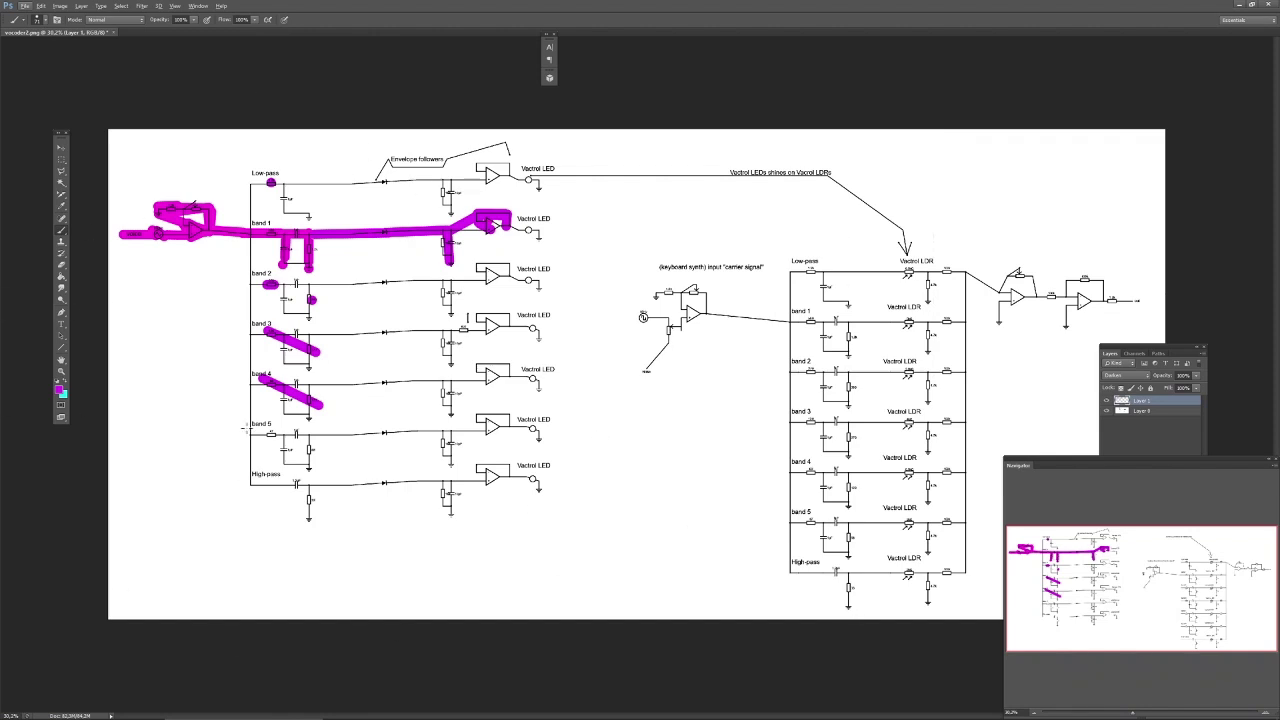
{"action": "key", "text": "alt+Tab"}
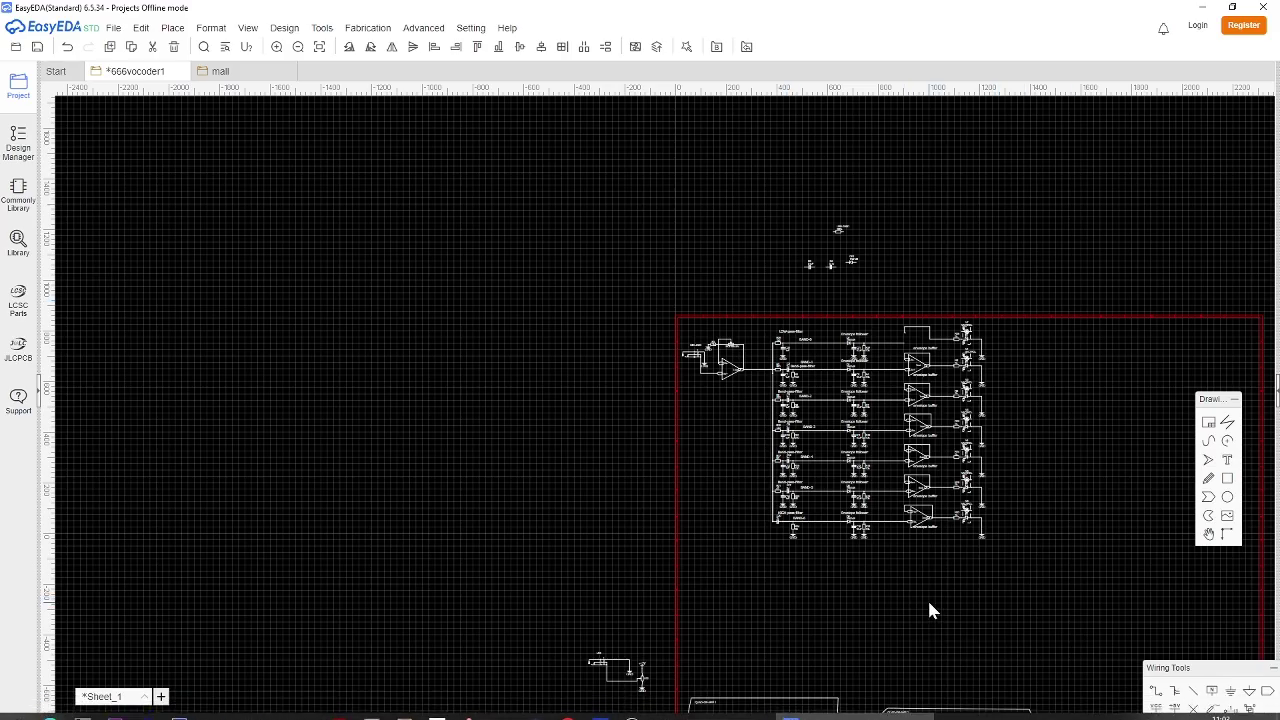
{"action": "left_click_drag", "start_coordinate": [830, 548], "coordinate": [756, 324]}
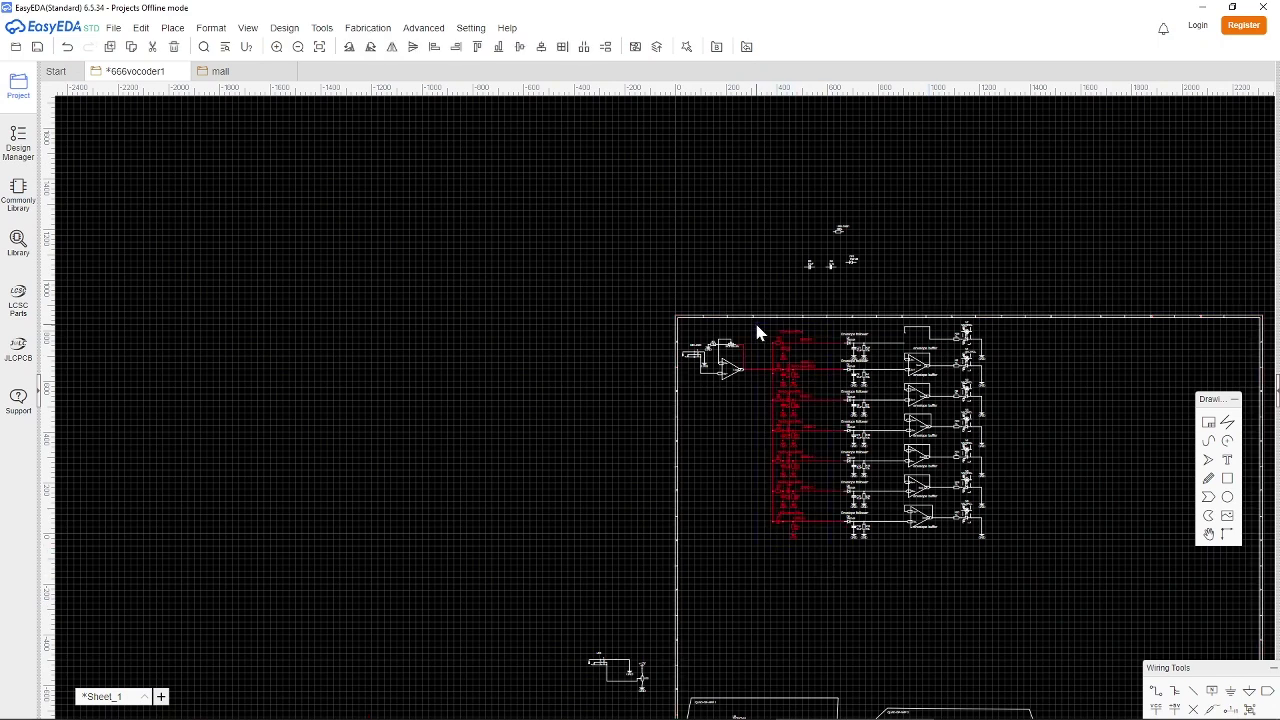
{"action": "key", "text": "ctrl+c"}
{"action": "key", "text": "ctrl+v"}
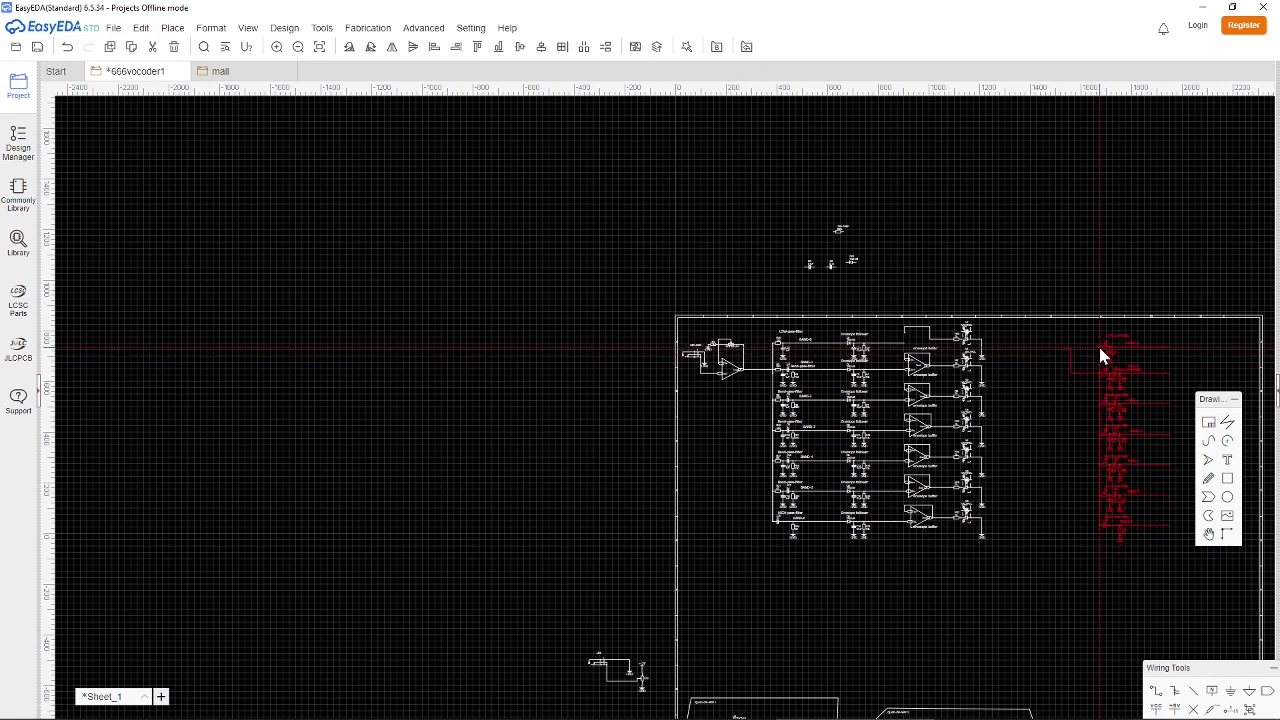
{"action": "left_click", "coordinate": [1100, 355]}
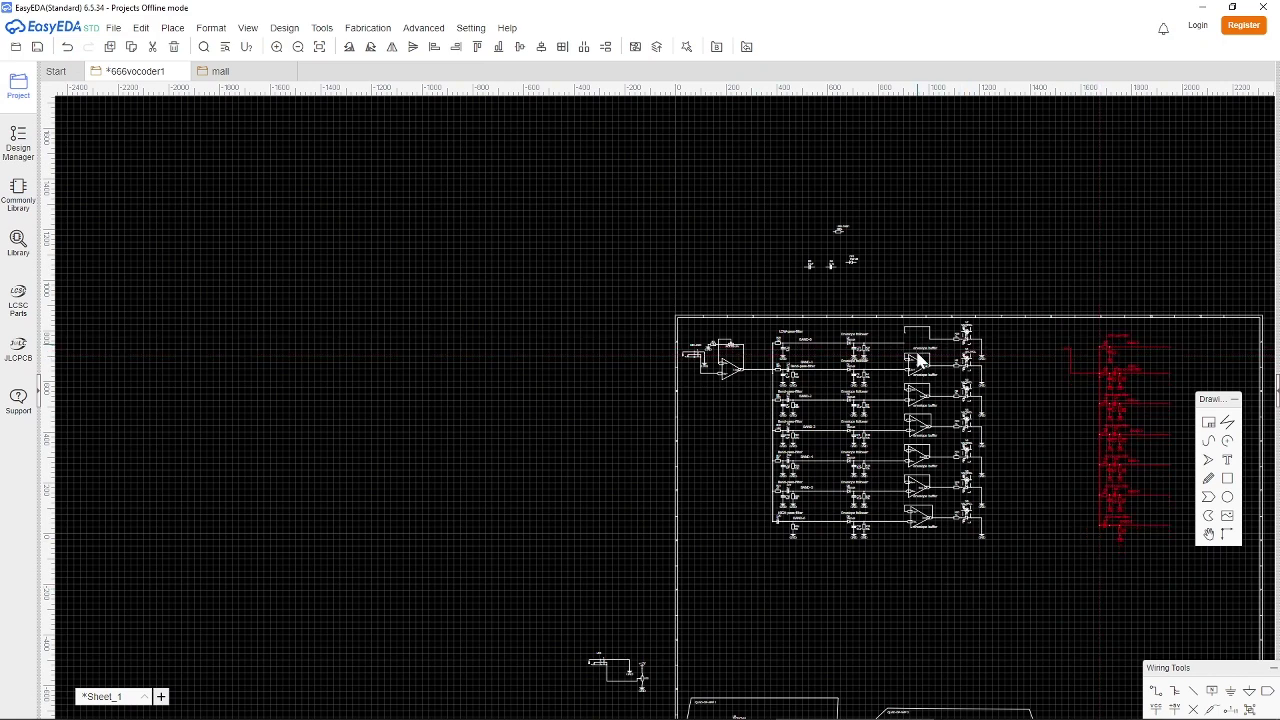
Move the spare op-amp from the second quad op-amp block into the empty BAND-0 envelope buffer, lining up its 8in and 8out ports with the wires.
{"action": "right_click_drag", "start_coordinate": [946, 579], "coordinate": [934, 354]}
{"action": "left_click", "coordinate": [1030, 545]}
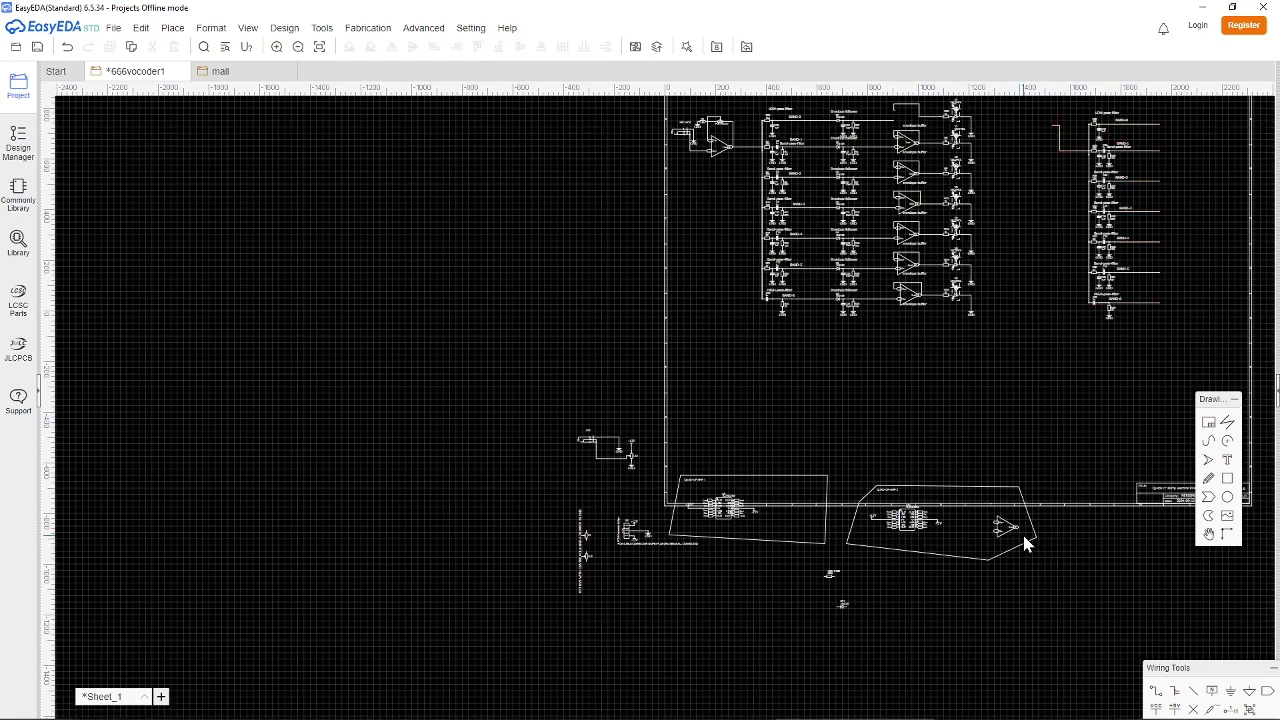
{"action": "key", "text": "Delete"}
{"action": "right_click_drag", "start_coordinate": [1005, 224], "coordinate": [983, 460]}
{"action": "scroll", "coordinate": [983, 460], "scroll_direction": "up", "scroll_amount": 4}
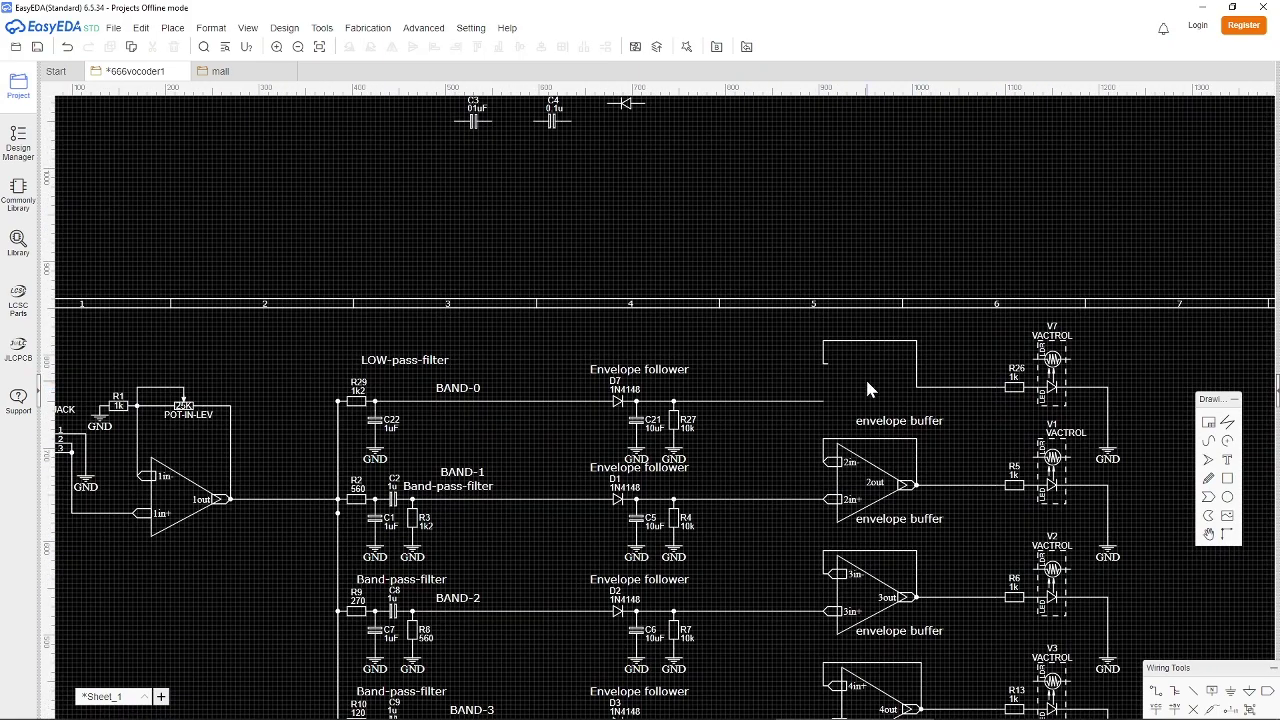
{"action": "left_click", "coordinate": [840, 362]}
{"action": "left_click_drag", "start_coordinate": [840, 362], "coordinate": [839, 339]}
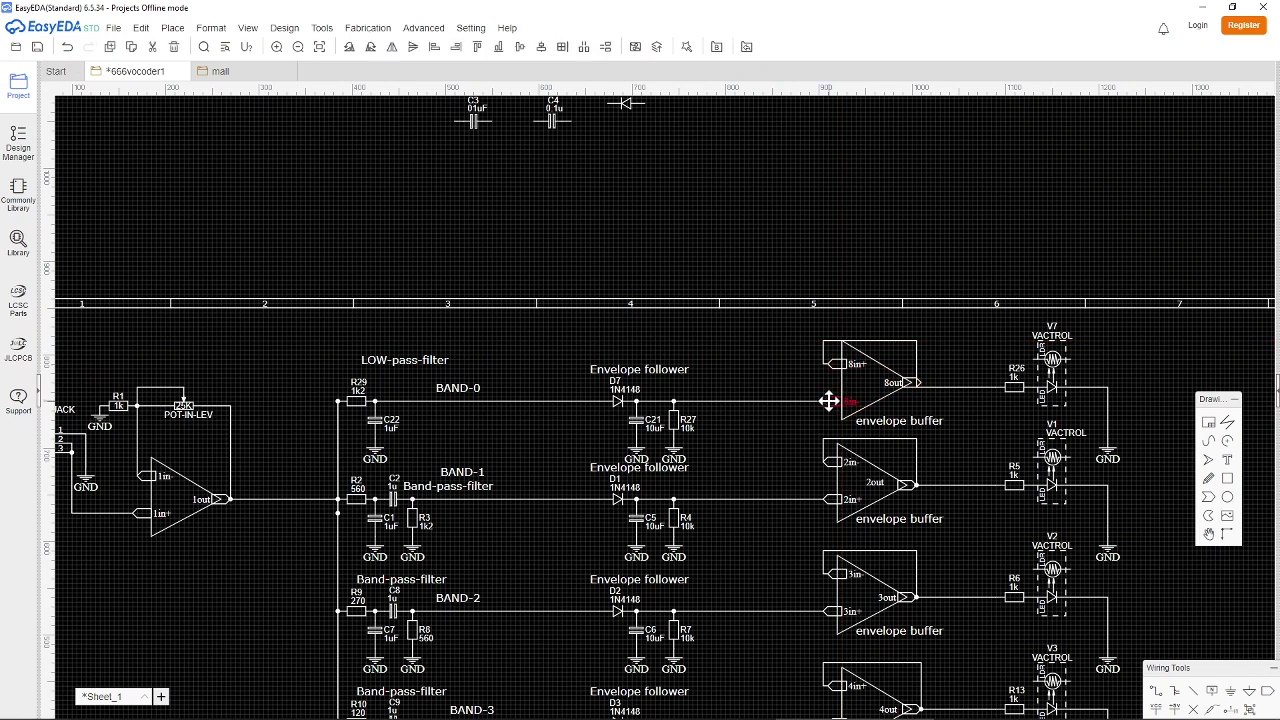
{"action": "left_click", "coordinate": [920, 392]}
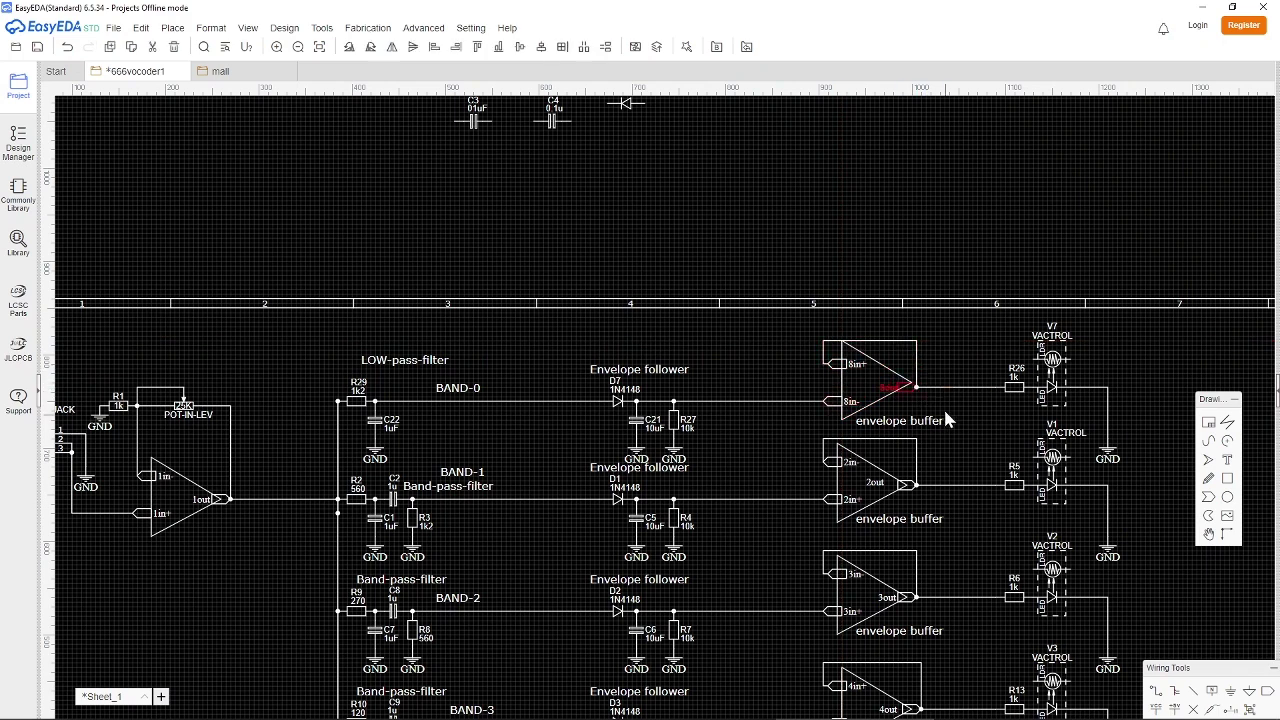
{"action": "left_click", "coordinate": [880, 420]}
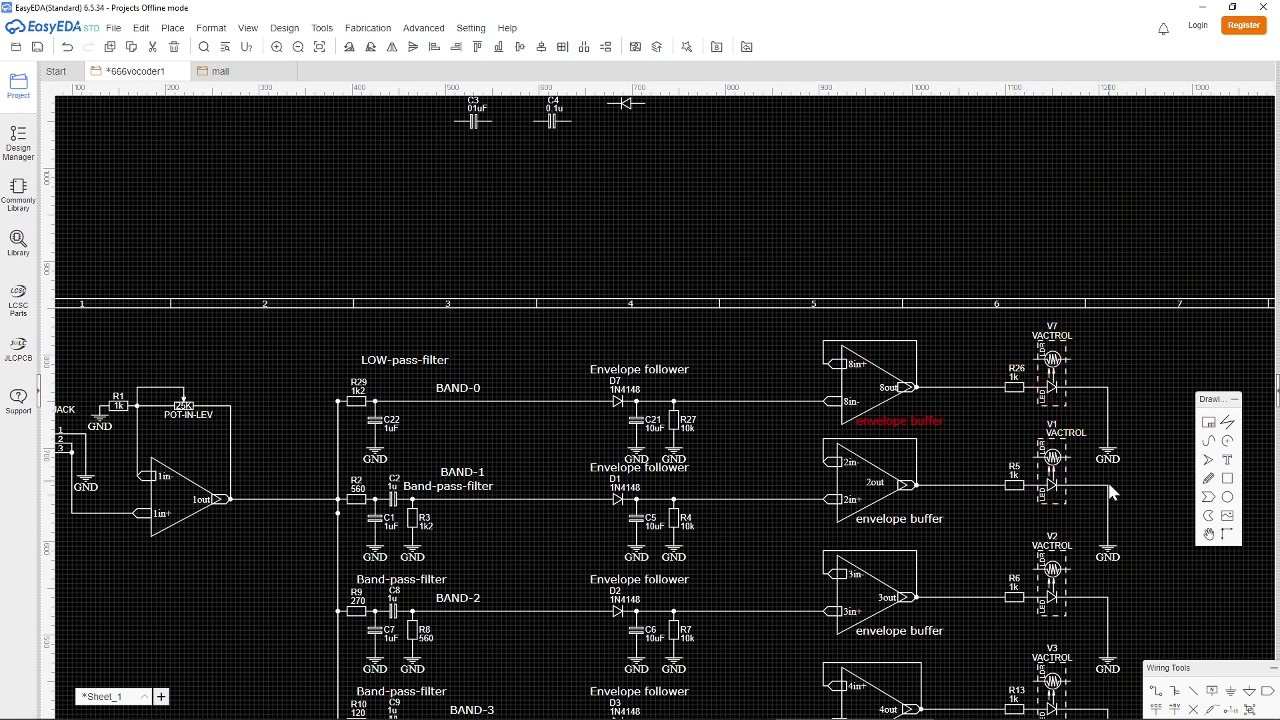
Shift the 1k resistors R26, R5, R6, R13 and R14 away from the vactrols, closer to their envelope buffers.
{"action": "left_click_drag", "start_coordinate": [1010, 384], "coordinate": [980, 386]}
{"action": "left_click_drag", "start_coordinate": [1011, 481], "coordinate": [996, 488]}
{"action": "left_click_drag", "start_coordinate": [1008, 598], "coordinate": [986, 597]}
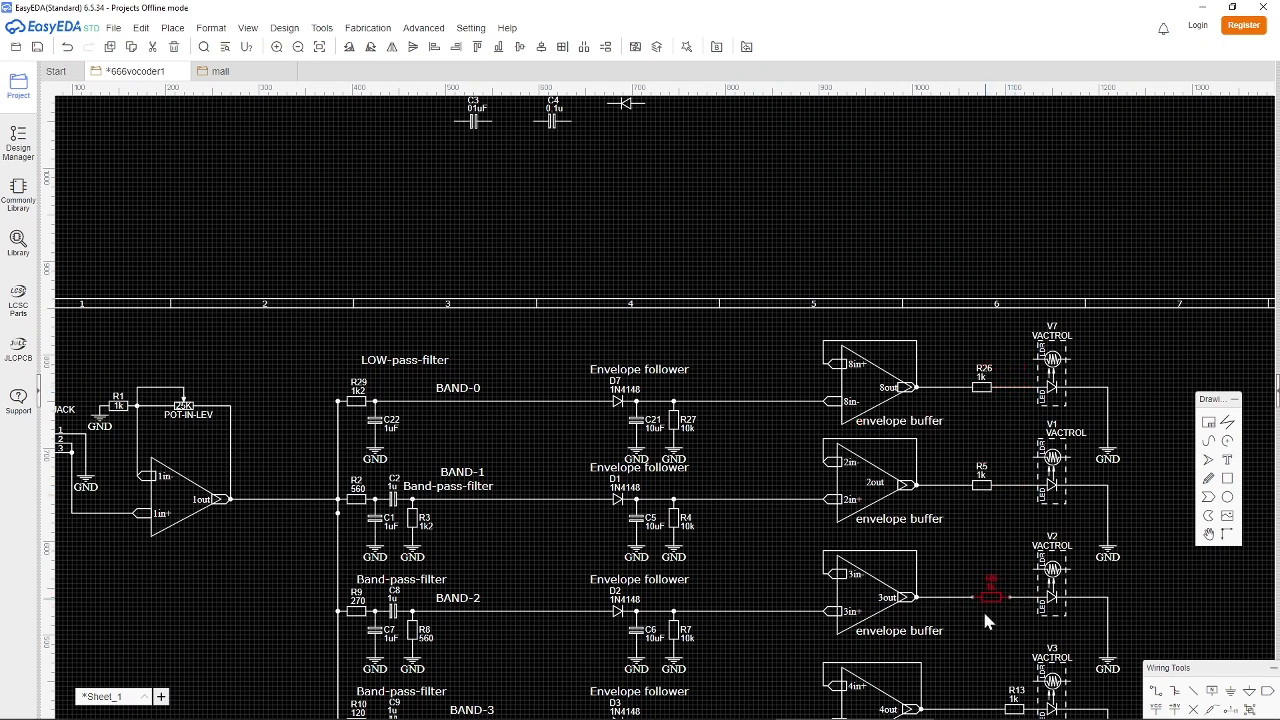
{"action": "scroll", "coordinate": [988, 605], "scroll_direction": "down", "scroll_amount": 3}
{"action": "left_click_drag", "start_coordinate": [1005, 548], "coordinate": [986, 551]}
{"action": "left_click_drag", "start_coordinate": [1004, 629], "coordinate": [986, 631]}
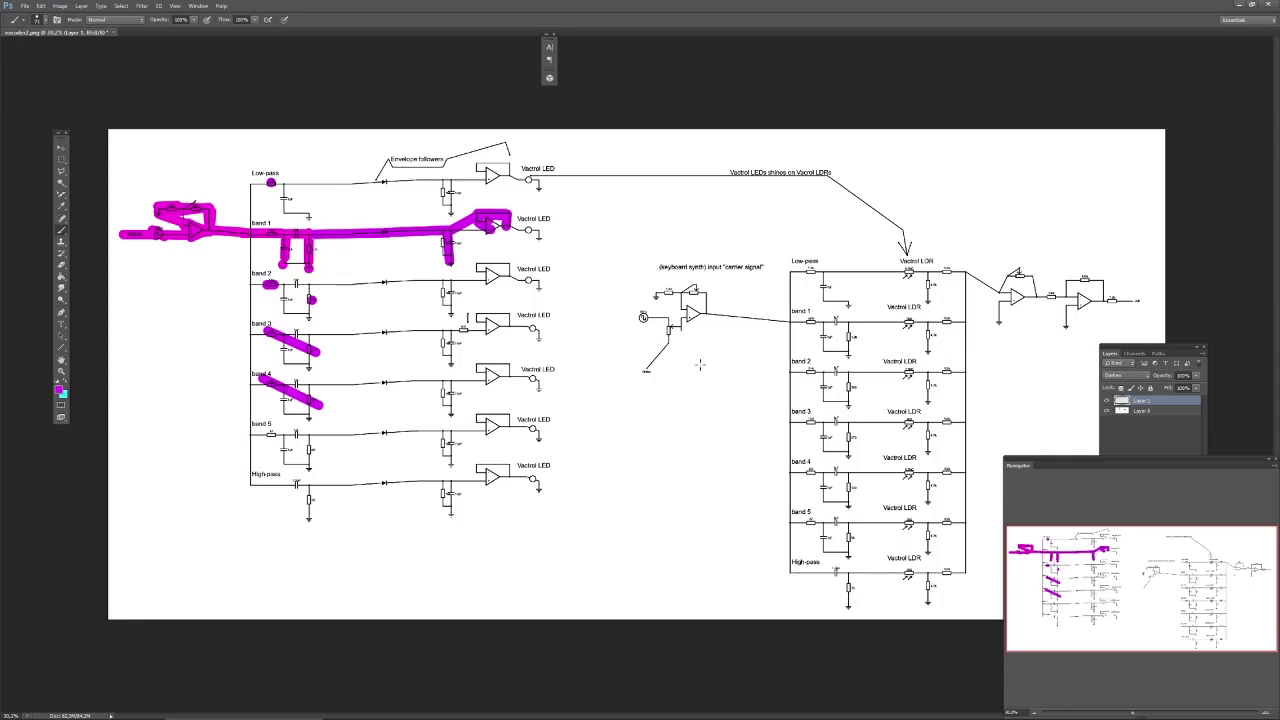
Duplicate the microphone input stage with its jack, level pot and op-amp, placing the copy in front of the second filter column.
{"action": "scroll", "coordinate": [694, 358], "scroll_direction": "up", "scroll_amount": 5, "text": "alt"}
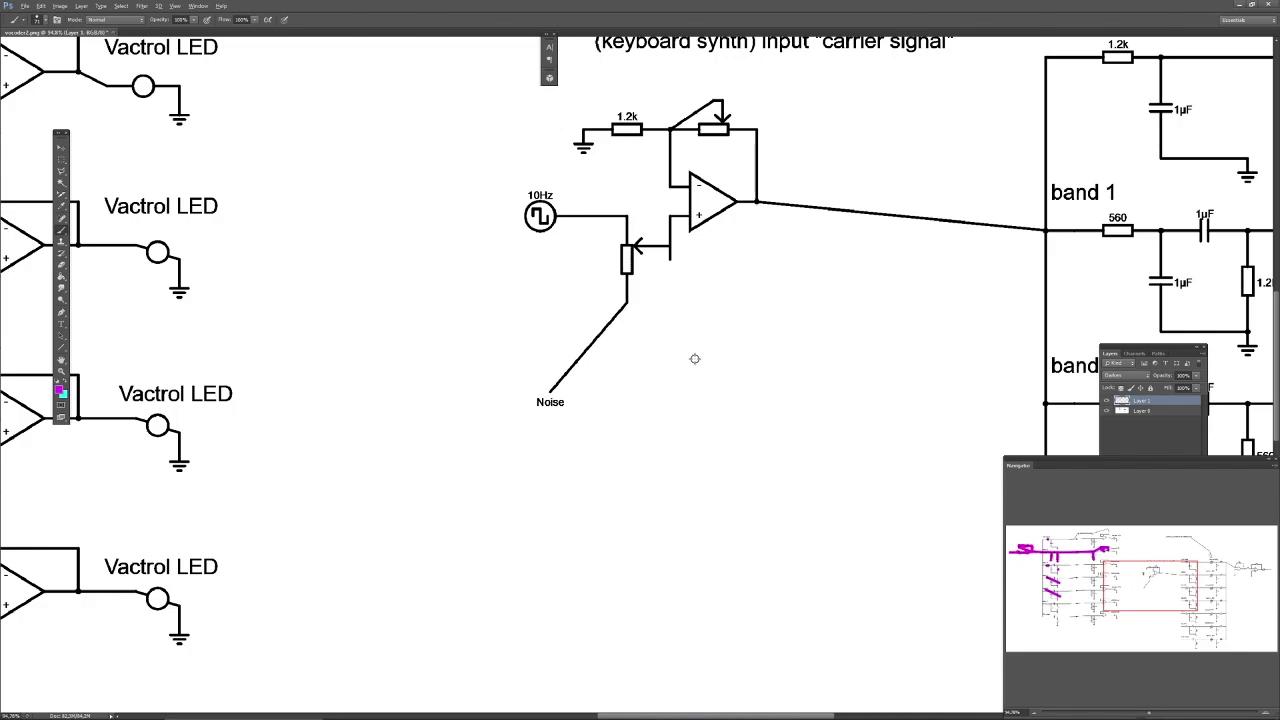
{"action": "scroll", "coordinate": [694, 358], "scroll_direction": "down", "scroll_amount": 3, "text": "alt"}
{"action": "scroll", "coordinate": [694, 358], "scroll_direction": "down", "scroll_amount": 3, "text": "alt"}
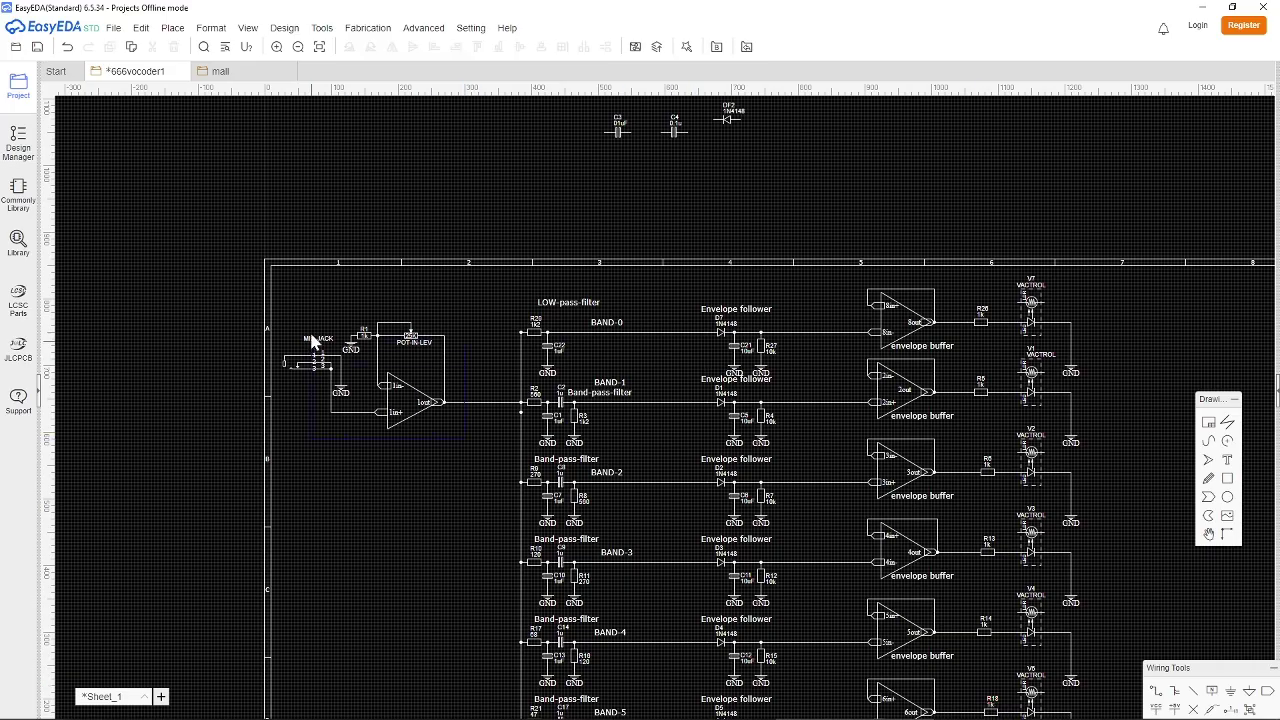
{"action": "left_click_drag", "start_coordinate": [455, 435], "coordinate": [293, 312]}
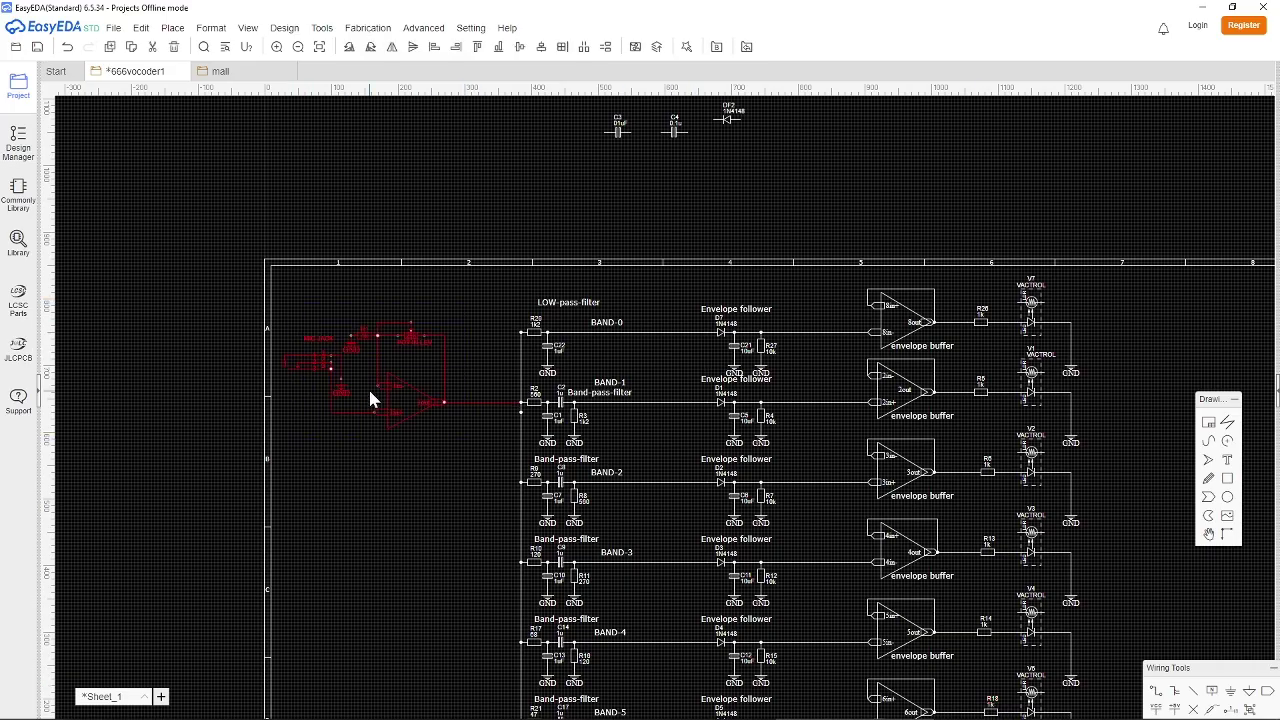
{"action": "right_click_drag", "start_coordinate": [1145, 362], "coordinate": [748, 361]}
{"action": "key", "text": "ctrl+v"}
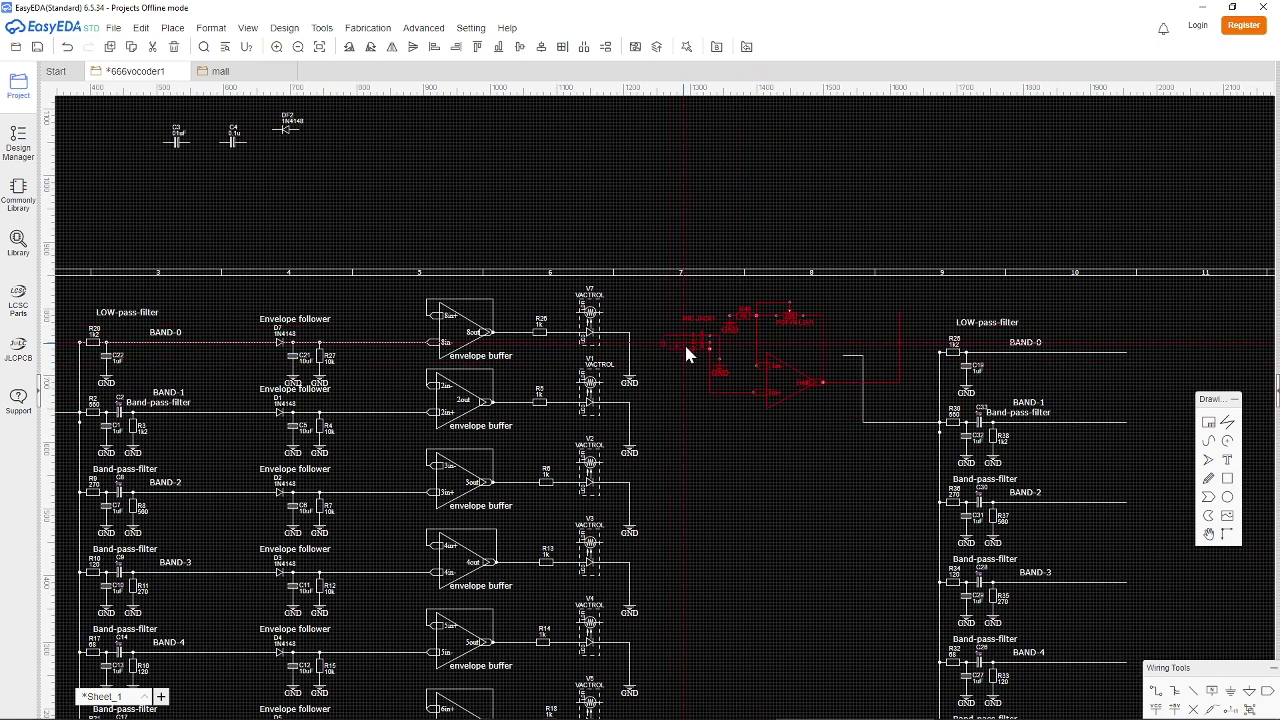
{"action": "left_click", "coordinate": [703, 358]}
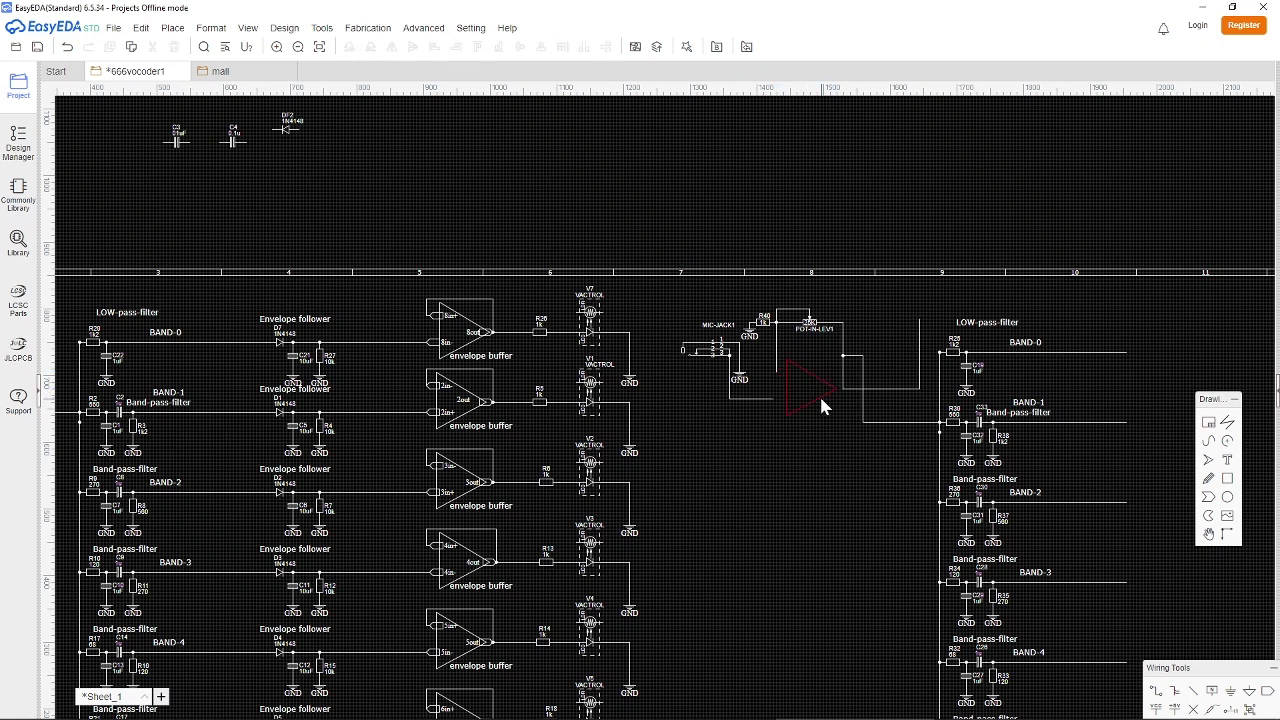
Remove the op-amp and surplus wire from the copied input stage and realign its output wire toward the second filter column.
{"action": "left_click", "coordinate": [862, 365]}
{"action": "left_click_drag", "start_coordinate": [852, 357], "coordinate": [849, 388]}
{"action": "left_click", "coordinate": [878, 388]}
{"action": "key", "text": "Delete"}
{"action": "key", "text": "w"}
Duplicate the QUAD-OP-AMP 2 block beside the original in the mall schematic and retitle the copy QUAD-OP-AMP 3.
{"action": "scroll", "coordinate": [830, 355], "scroll_direction": "down", "scroll_amount": 7}
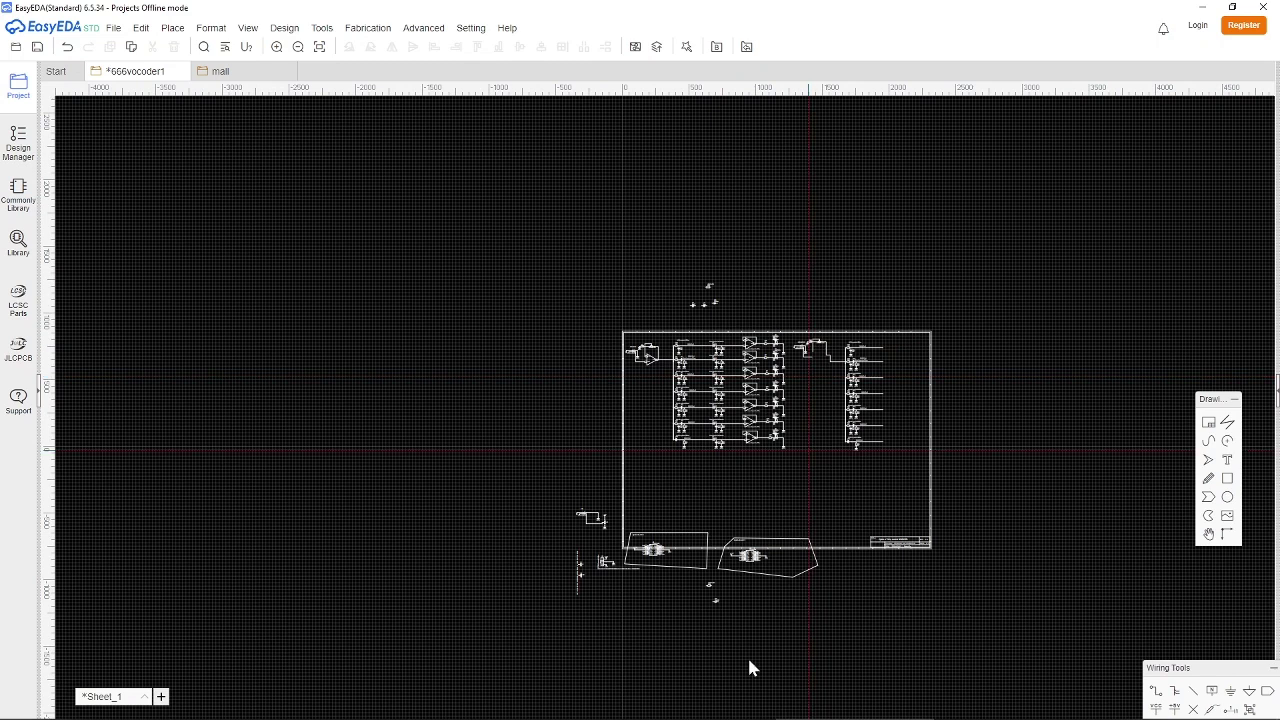
{"action": "left_click", "coordinate": [256, 75]}
{"action": "scroll", "coordinate": [920, 488], "scroll_direction": "down", "scroll_amount": 6}
{"action": "right_click_drag", "start_coordinate": [1030, 565], "coordinate": [777, 589]}
{"action": "scroll", "coordinate": [902, 610], "scroll_direction": "up", "scroll_amount": 5}
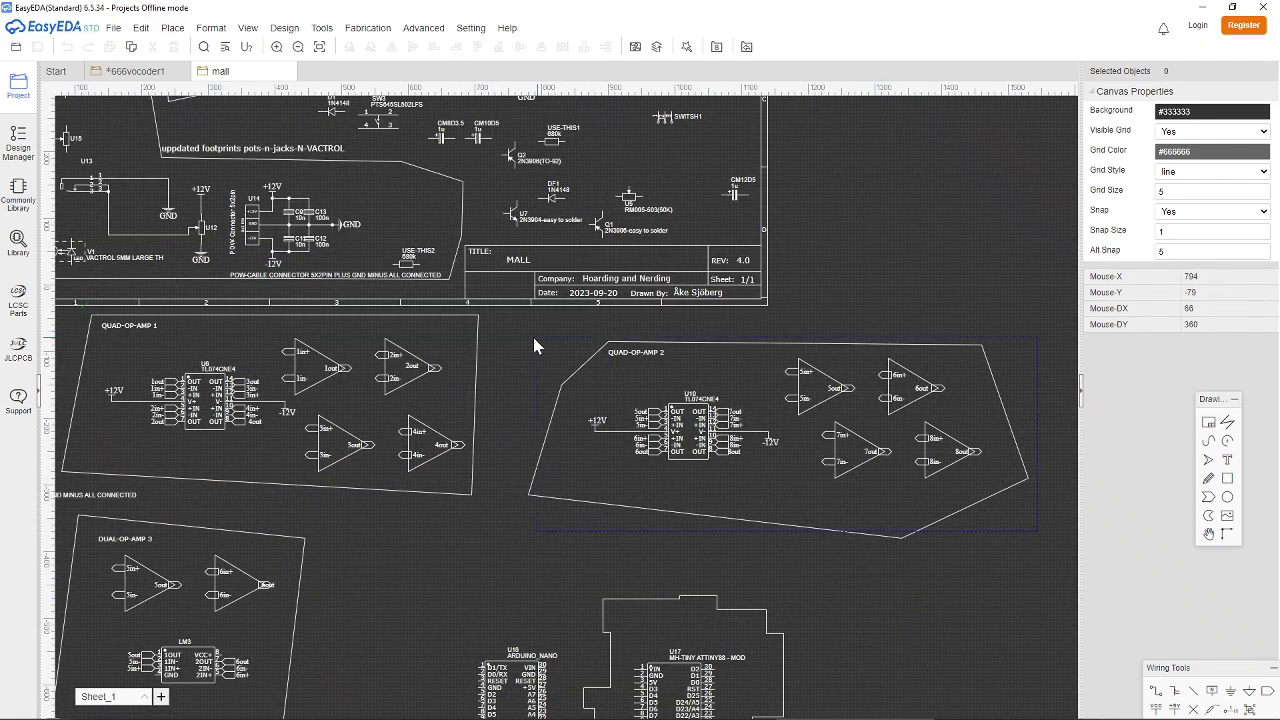
{"action": "left_click", "coordinate": [740, 422]}
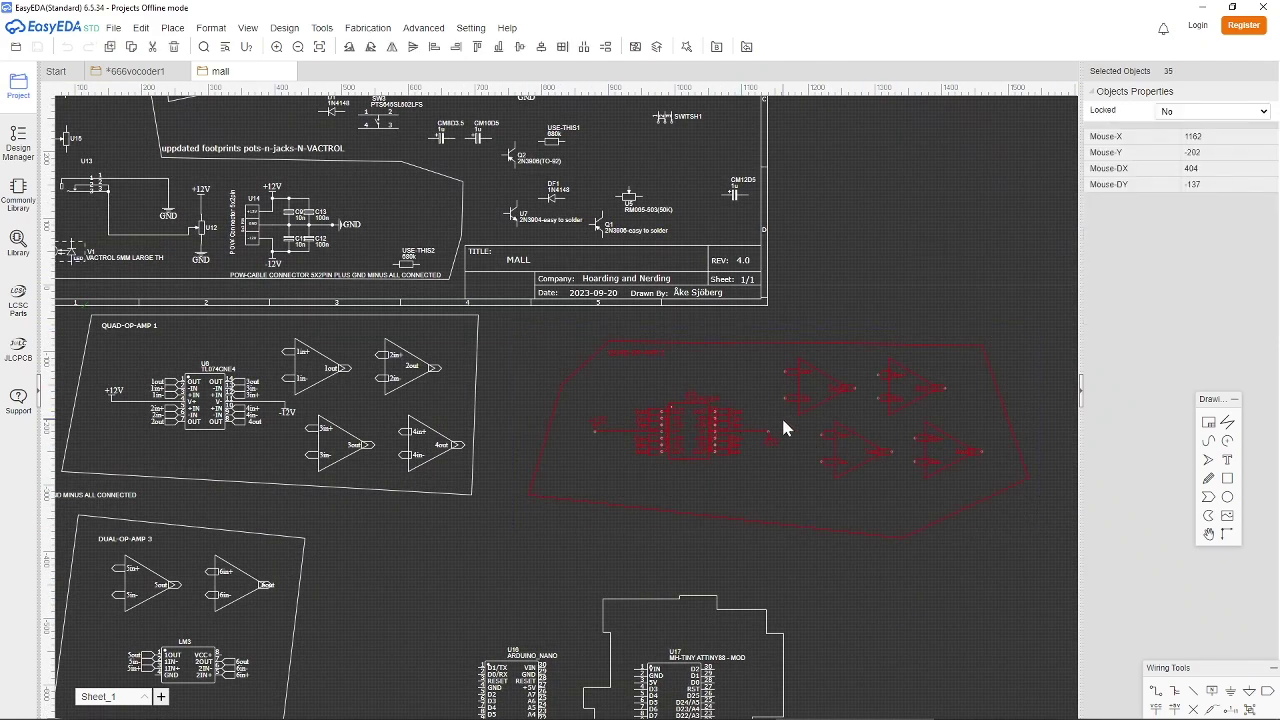
{"action": "right_click_drag", "start_coordinate": [781, 415], "coordinate": [371, 401]}
{"action": "key", "text": "ctrl+c"}
{"action": "key", "text": "ctrl+v"}
{"action": "left_click", "coordinate": [714, 331]}
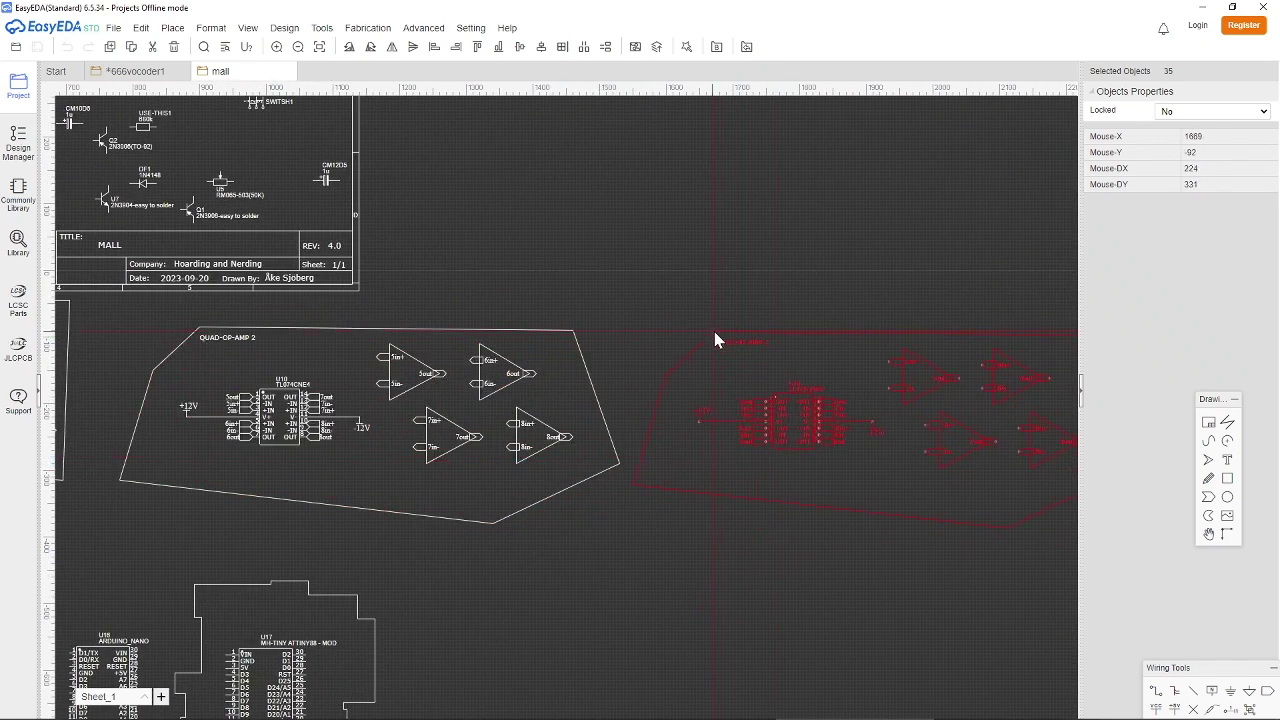
{"action": "left_click", "coordinate": [908, 299]}
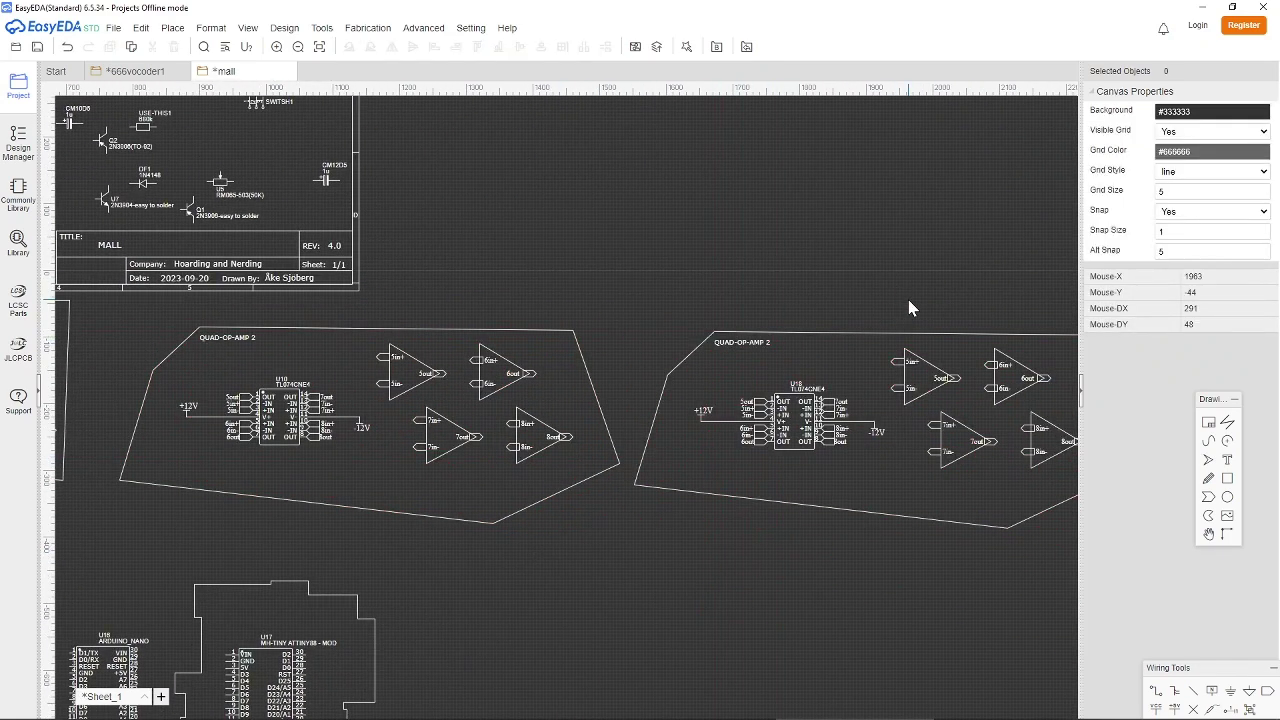
{"action": "double_click", "coordinate": [762, 344]}
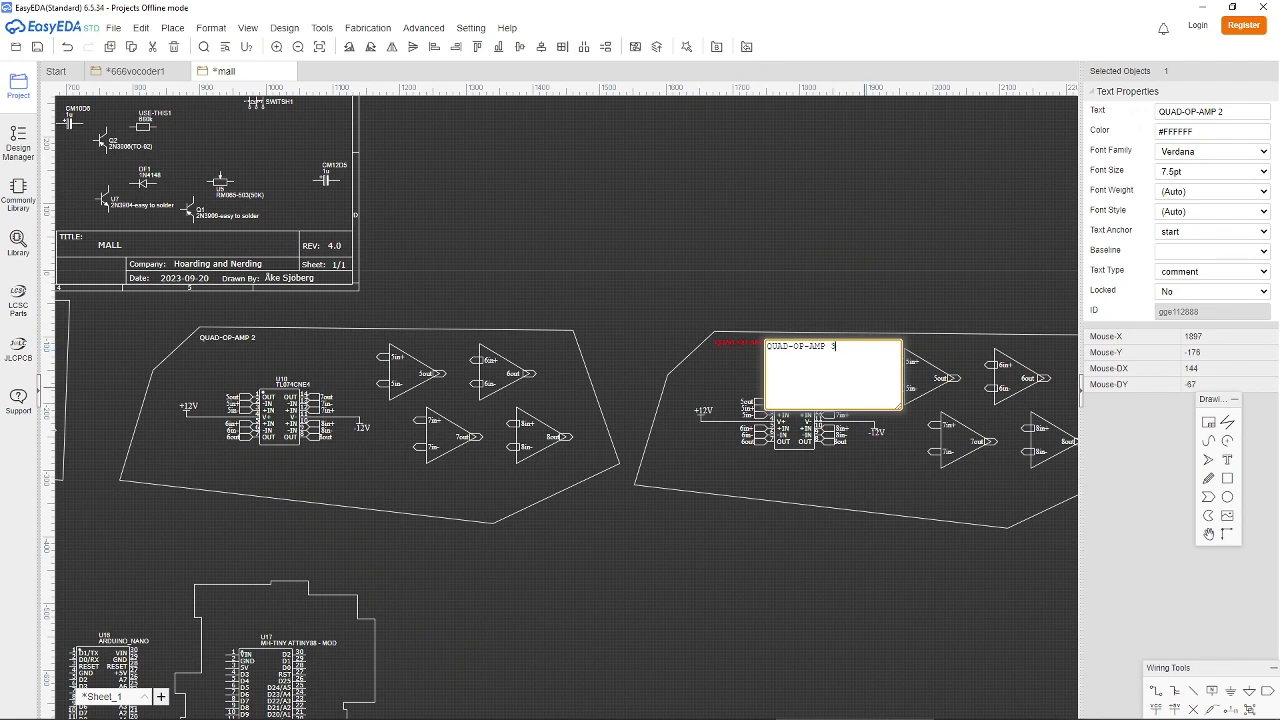
{"action": "left_click", "coordinate": [856, 459]}
Relabel the ports on pins 1, 2 and 3 of U18 as 9out, 9in+ and 9in-.
{"action": "scroll", "coordinate": [766, 461], "scroll_direction": "up", "scroll_amount": 3}
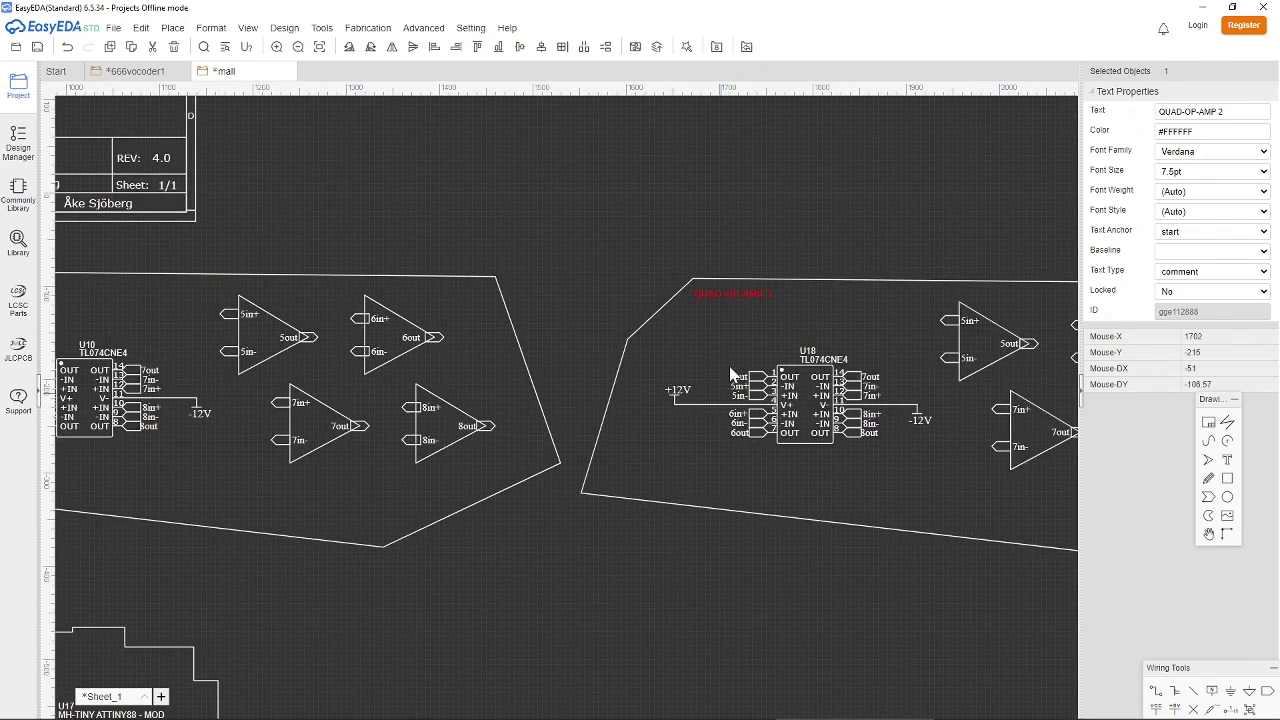
{"action": "scroll", "coordinate": [742, 369], "scroll_direction": "up", "scroll_amount": 5}
{"action": "double_click", "coordinate": [775, 428]}
{"action": "type", "text": "9"}
{"action": "left_click", "coordinate": [760, 480]}
{"action": "double_click", "coordinate": [756, 480]}
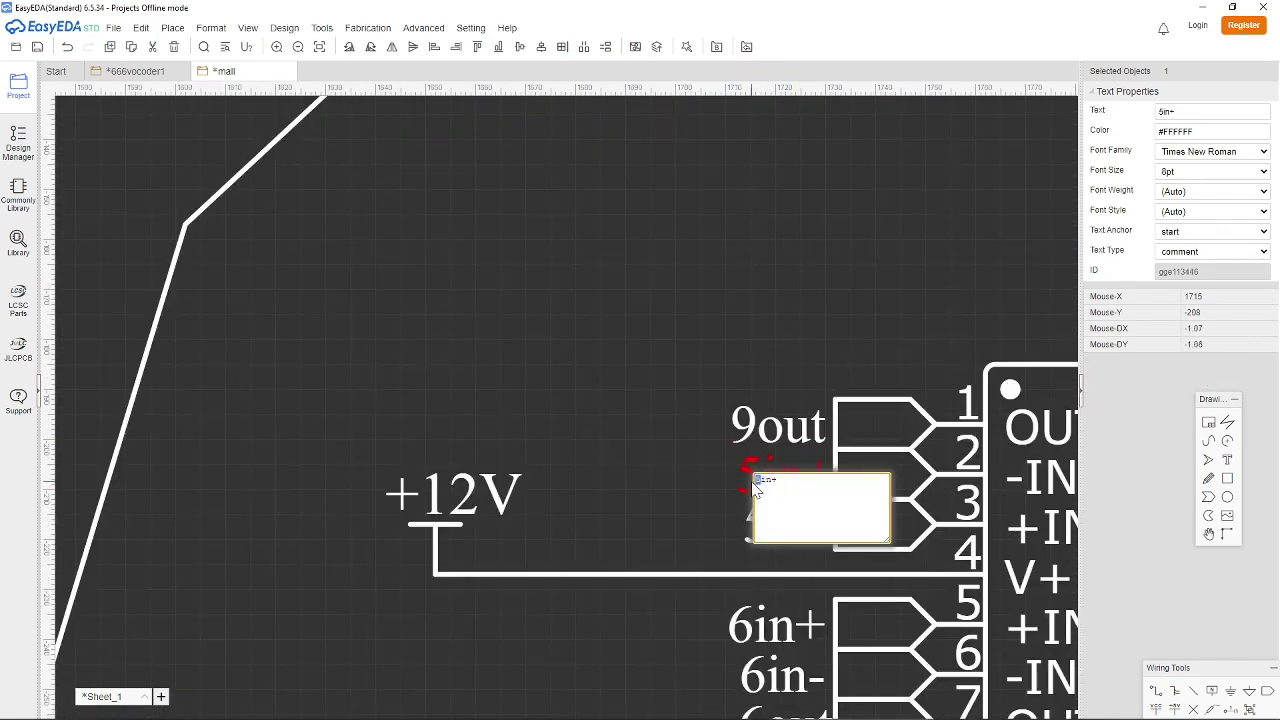
{"action": "type", "text": "9"}
{"action": "left_click", "coordinate": [762, 522]}
{"action": "double_click", "coordinate": [762, 522]}
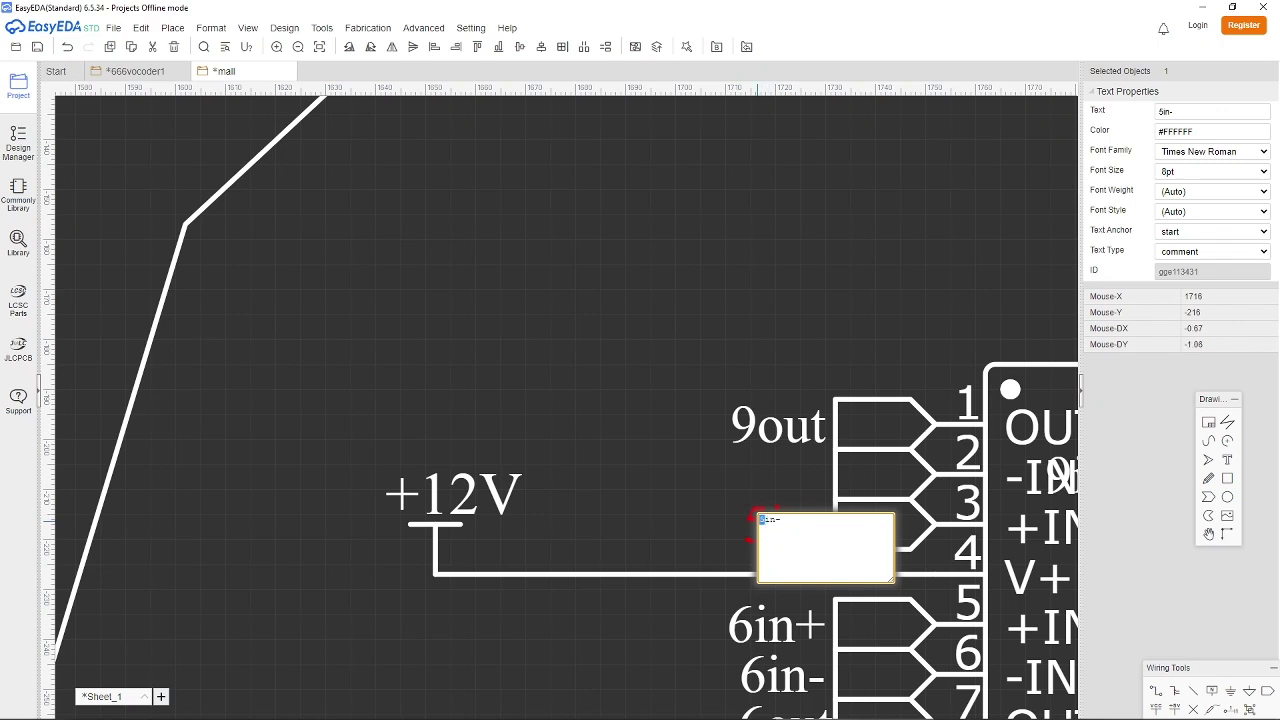
{"action": "type", "text": "9"}
Move the displaced 9in+ and 9in- labels back beside their ports at pins 2 and 3 of U18.
{"action": "left_click", "coordinate": [925, 522]}
{"action": "left_click_drag", "start_coordinate": [1061, 484], "coordinate": [750, 474]}
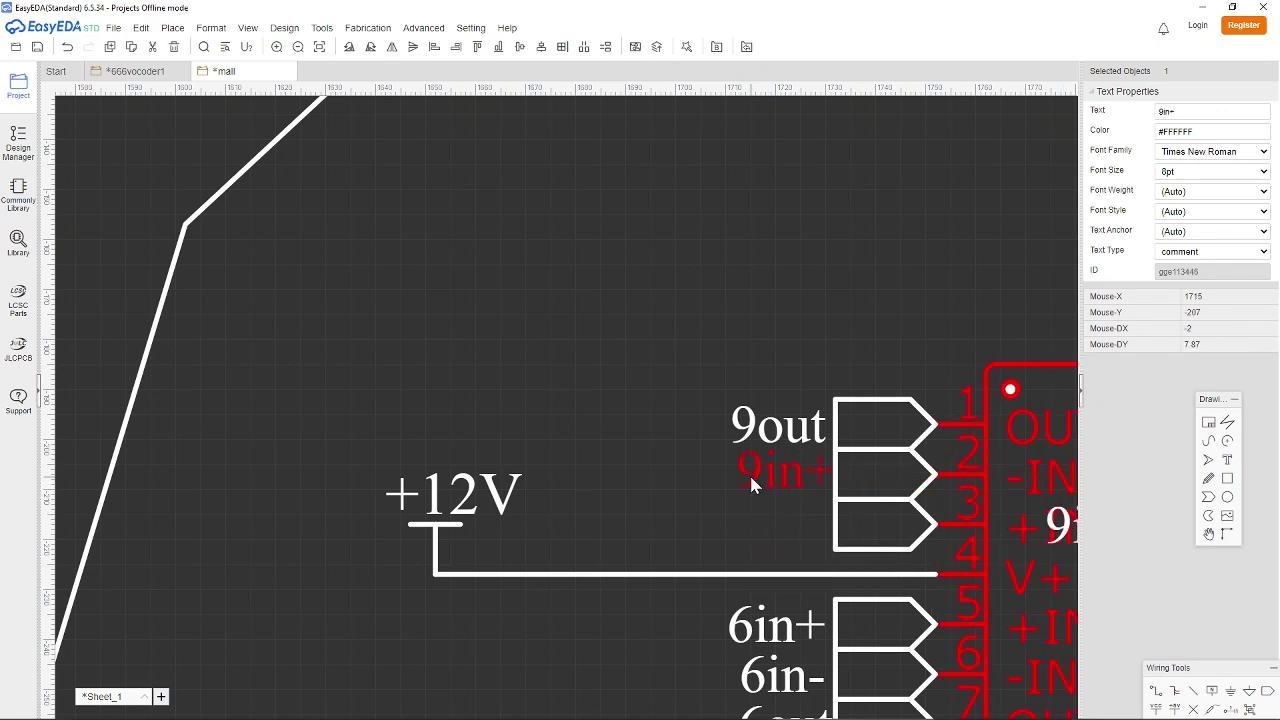
{"action": "left_click_drag", "start_coordinate": [1062, 524], "coordinate": [742, 523]}
Relabel the ports on pins 5, 6 and 7 of U18 as 10in+, 10in- and 10out, realigning the 10out label with its port.
{"action": "scroll", "coordinate": [768, 524], "scroll_direction": "down", "scroll_amount": 2}
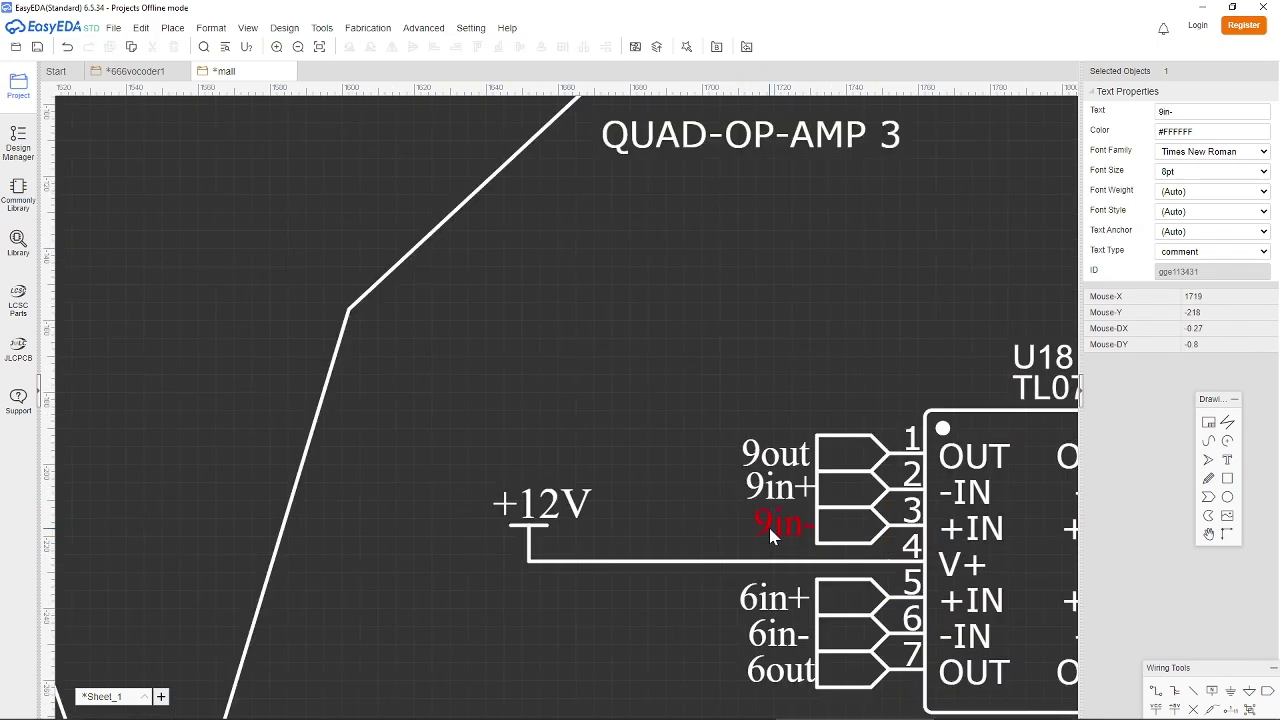
{"action": "left_click", "coordinate": [738, 421]}
{"action": "double_click", "coordinate": [738, 421]}
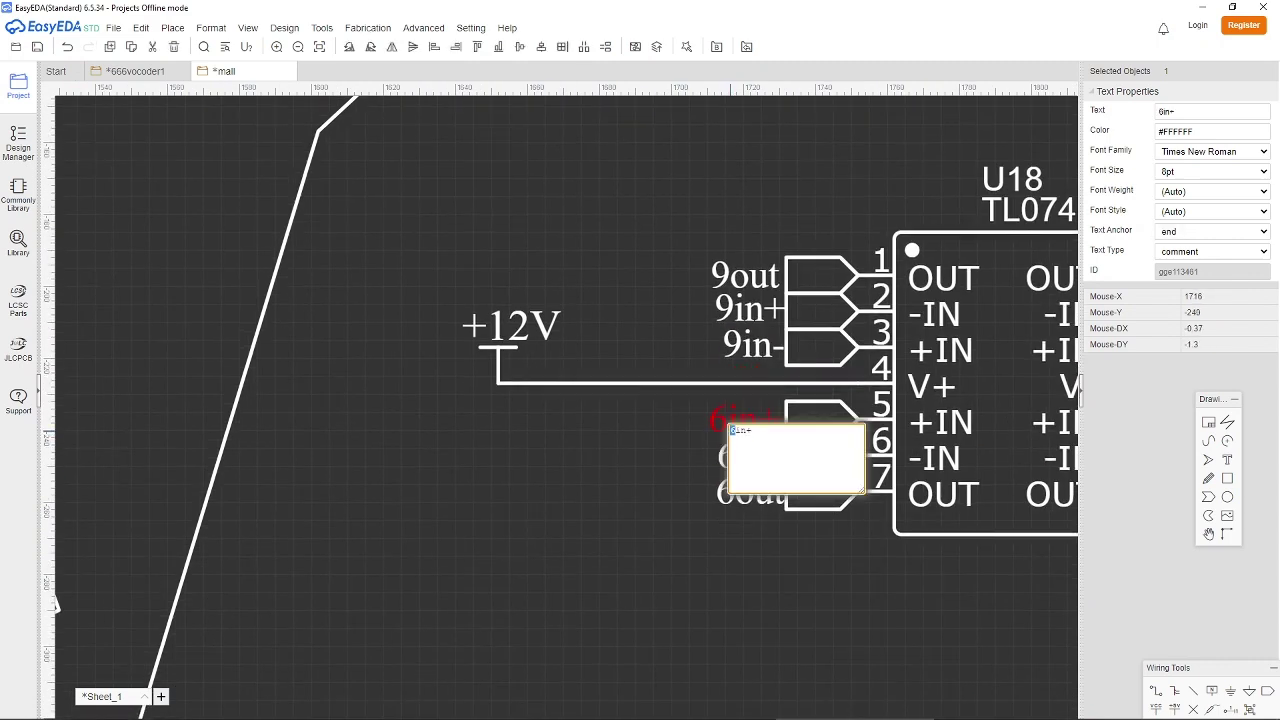
{"action": "type", "text": "10"}
{"action": "key", "text": "Return"}
{"action": "left_click", "coordinate": [736, 457]}
{"action": "double_click", "coordinate": [736, 457]}
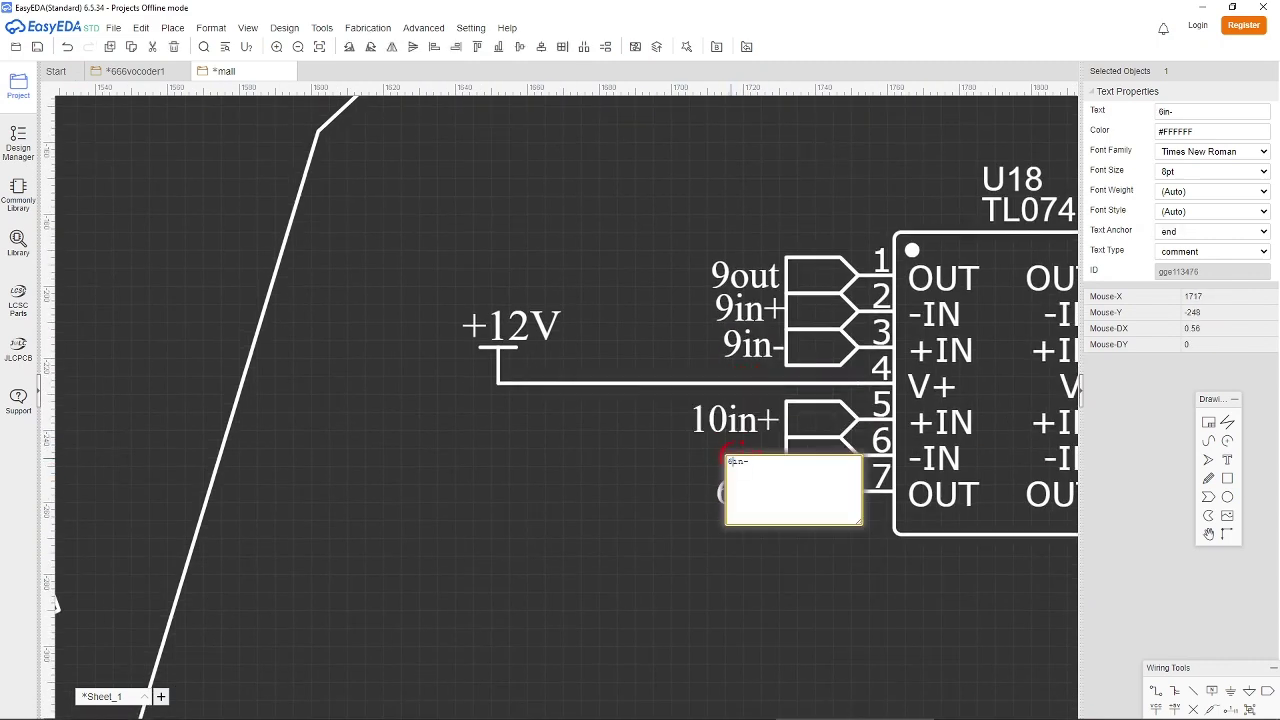
{"action": "key", "text": "Return"}
{"action": "left_click", "coordinate": [734, 493]}
{"action": "double_click", "coordinate": [734, 493]}
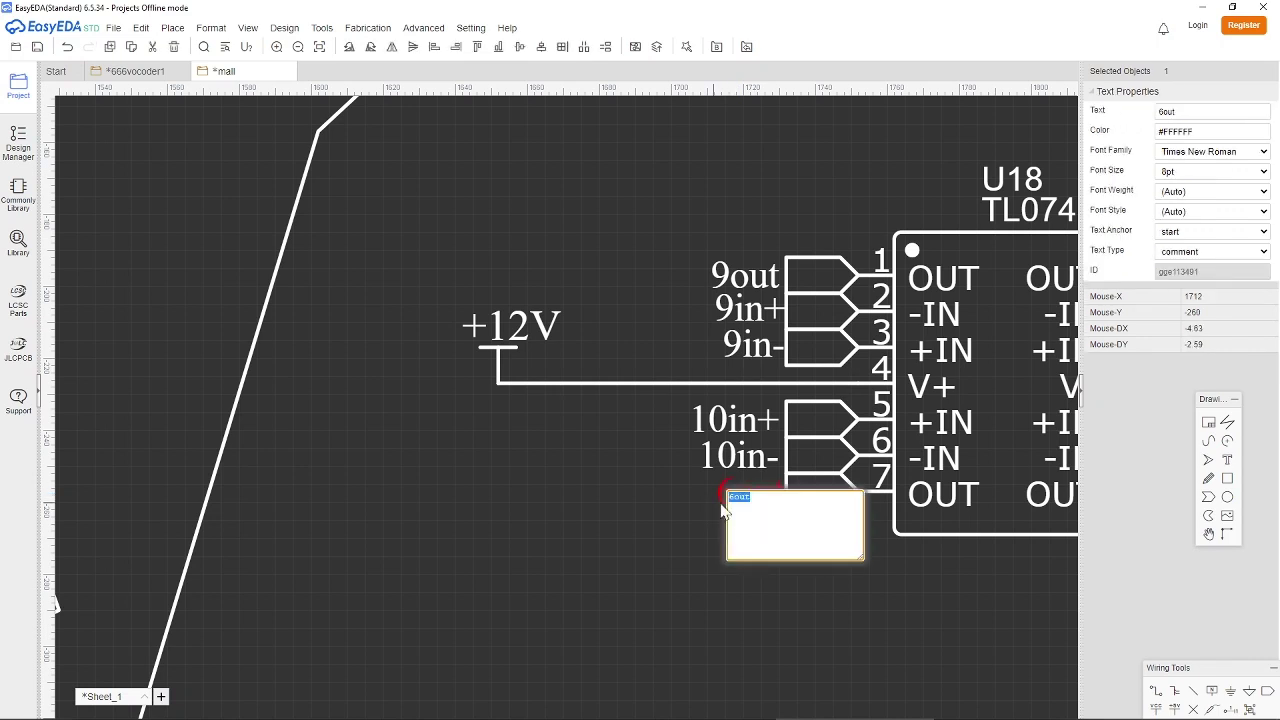
{"action": "type", "text": "10"}
{"action": "left_click", "coordinate": [973, 487]}
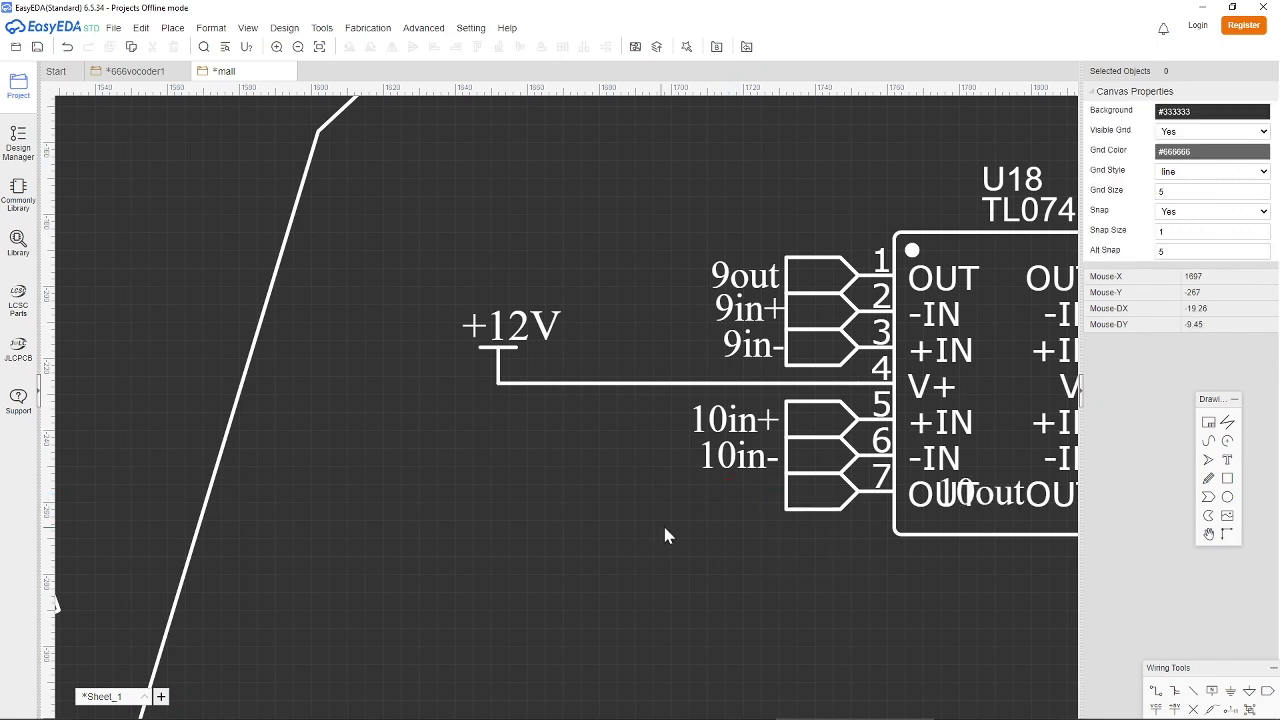
{"action": "left_click", "coordinate": [745, 491]}
Relabel the ports on pins 14, 13 and 12 of U18 as 11out, 11in- and 11in+.
{"action": "right_click_drag", "start_coordinate": [1005, 570], "coordinate": [645, 590]}
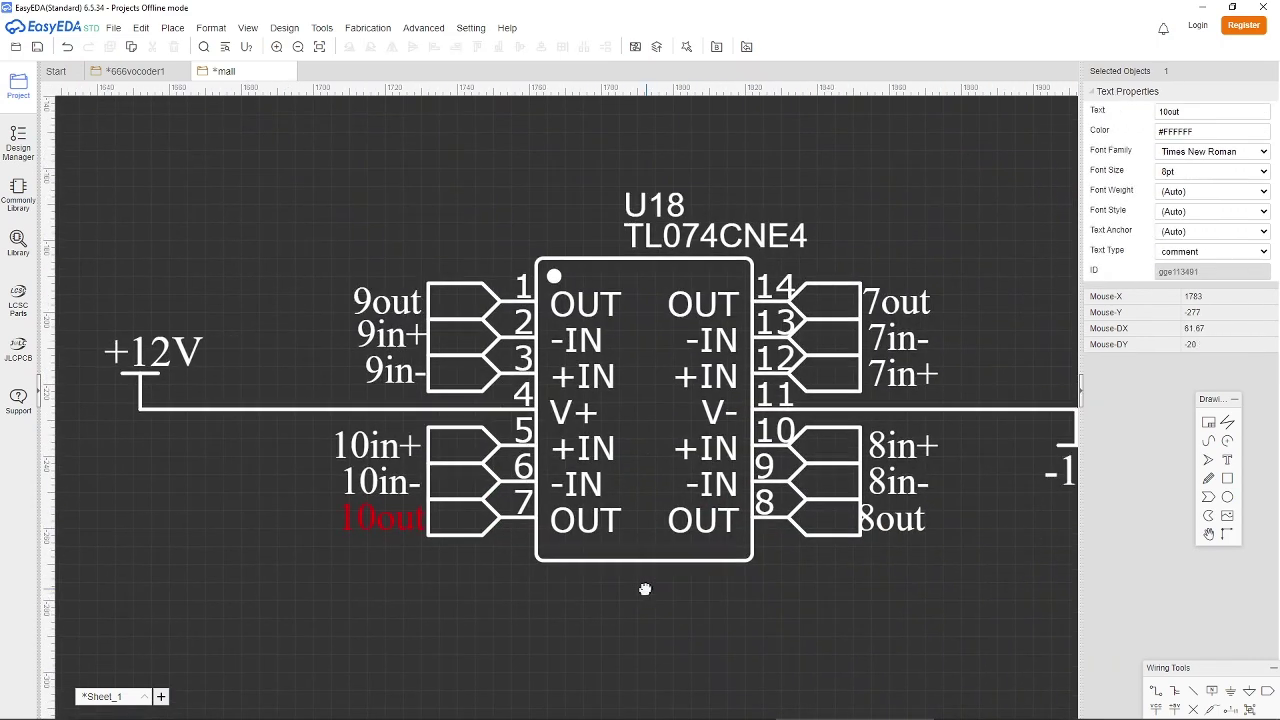
{"action": "double_click", "coordinate": [884, 312]}
{"action": "left_click", "coordinate": [690, 300]}
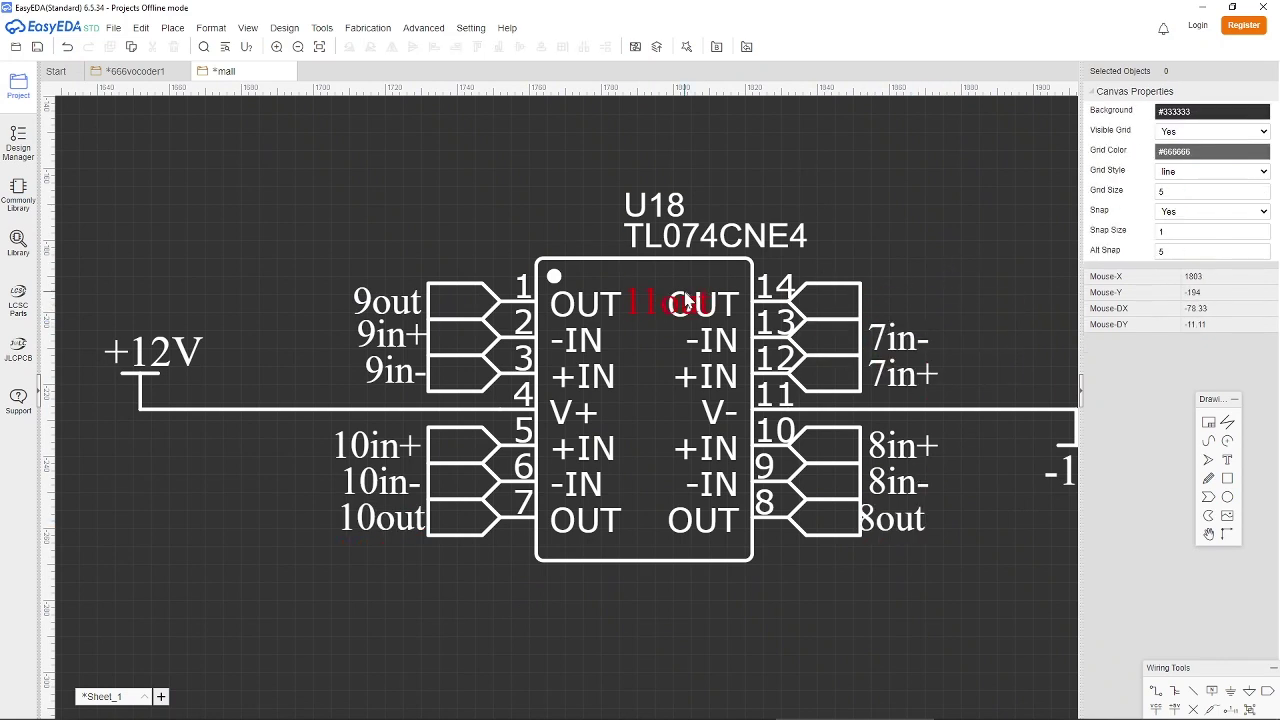
{"action": "double_click", "coordinate": [896, 330]}
{"action": "type", "text": "11in-"}
{"action": "left_click", "coordinate": [892, 366]}
{"action": "double_click", "coordinate": [892, 366]}
{"action": "type", "text": "11in+"}
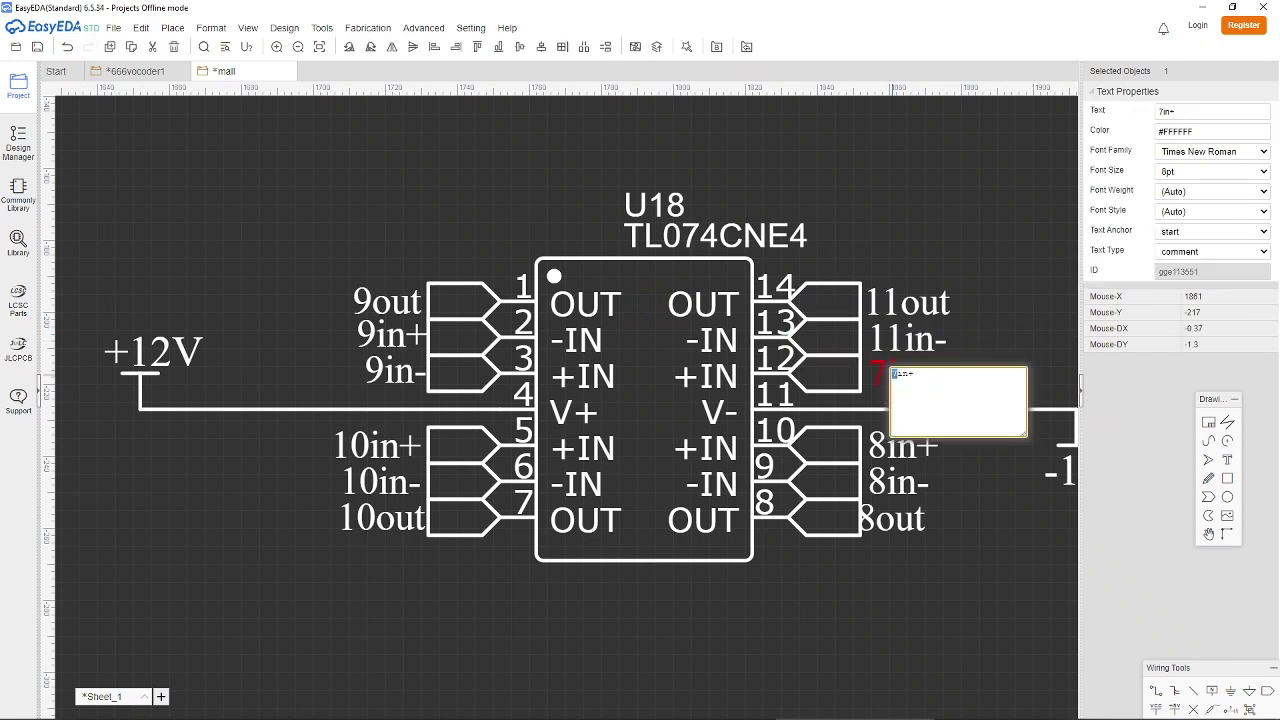
{"action": "left_click", "coordinate": [1006, 345]}
Relabel the ports on pins 10, 9 and 8 of U18 as 12in+, 12in- and 12out.
{"action": "double_click", "coordinate": [907, 445]}
{"action": "type", "text": "12in+"}
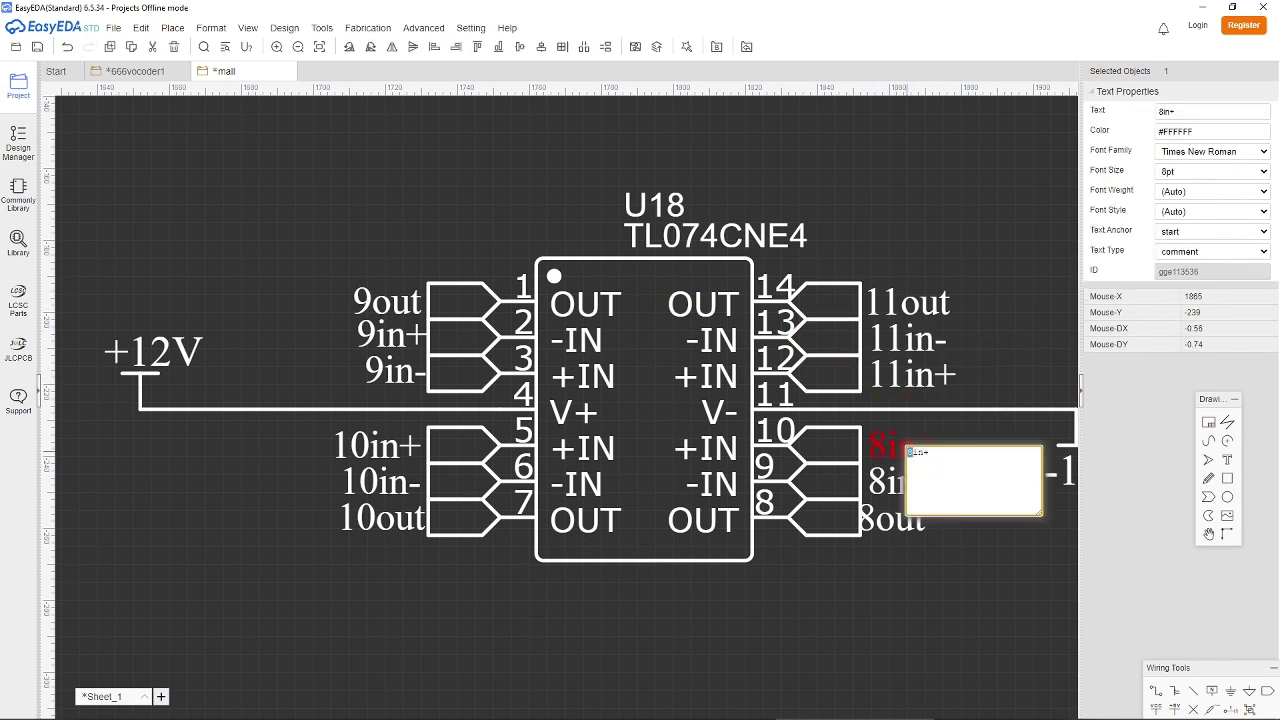
{"action": "left_click", "coordinate": [972, 420]}
{"action": "double_click", "coordinate": [890, 484]}
{"action": "type", "text": "12in-"}
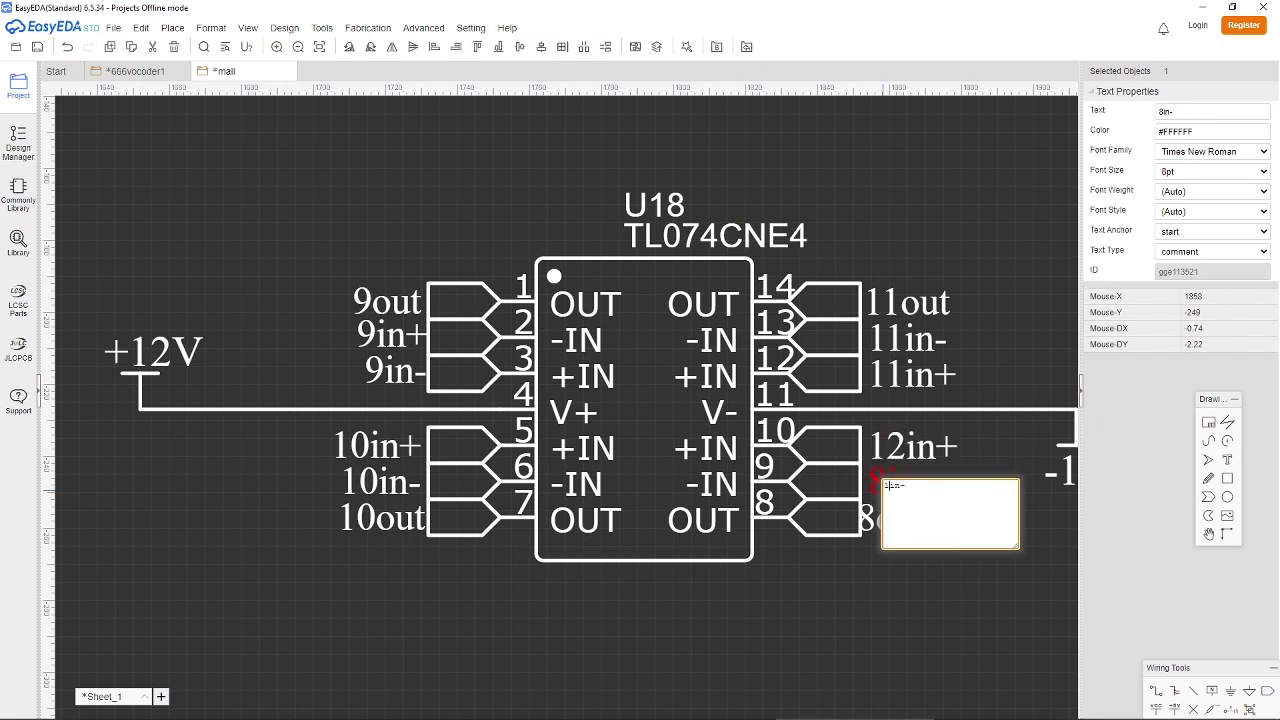
{"action": "double_click", "coordinate": [893, 518]}
{"action": "left_click", "coordinate": [895, 530]}
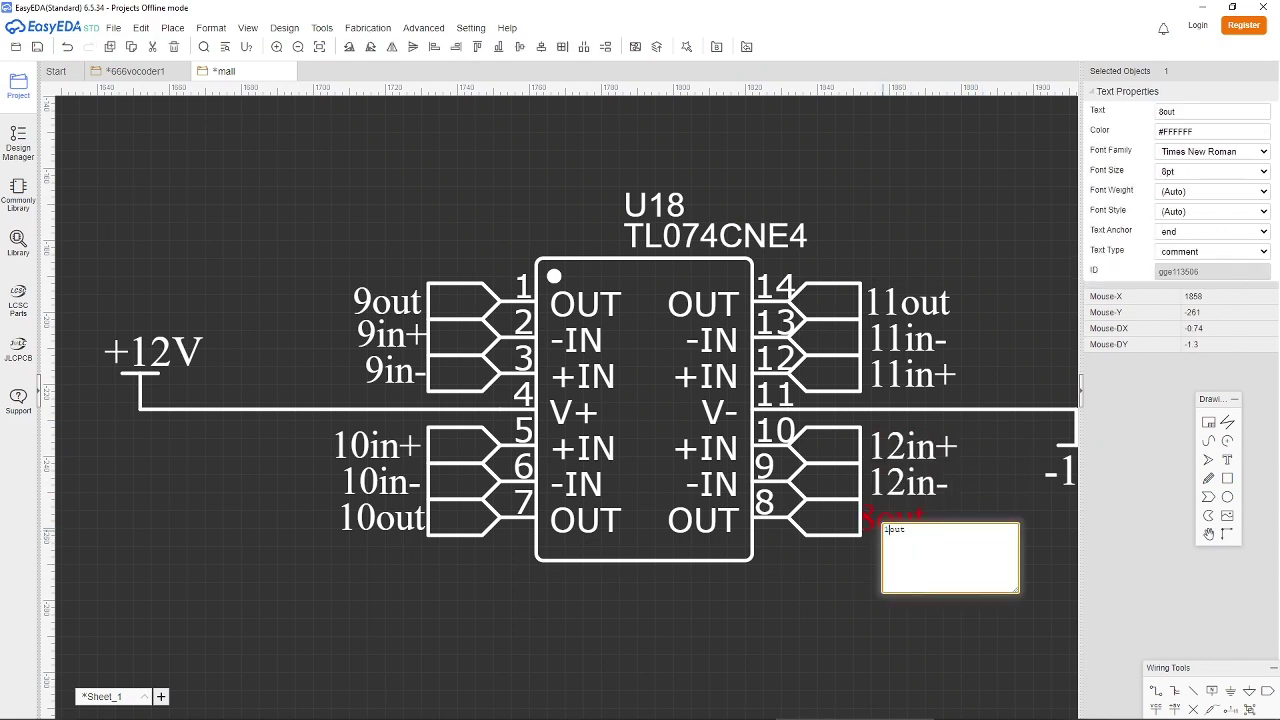
{"action": "type", "text": "12"}
{"action": "left_click", "coordinate": [967, 515]}
{"action": "left_click", "coordinate": [907, 516]}
{"action": "left_click", "coordinate": [987, 561]}
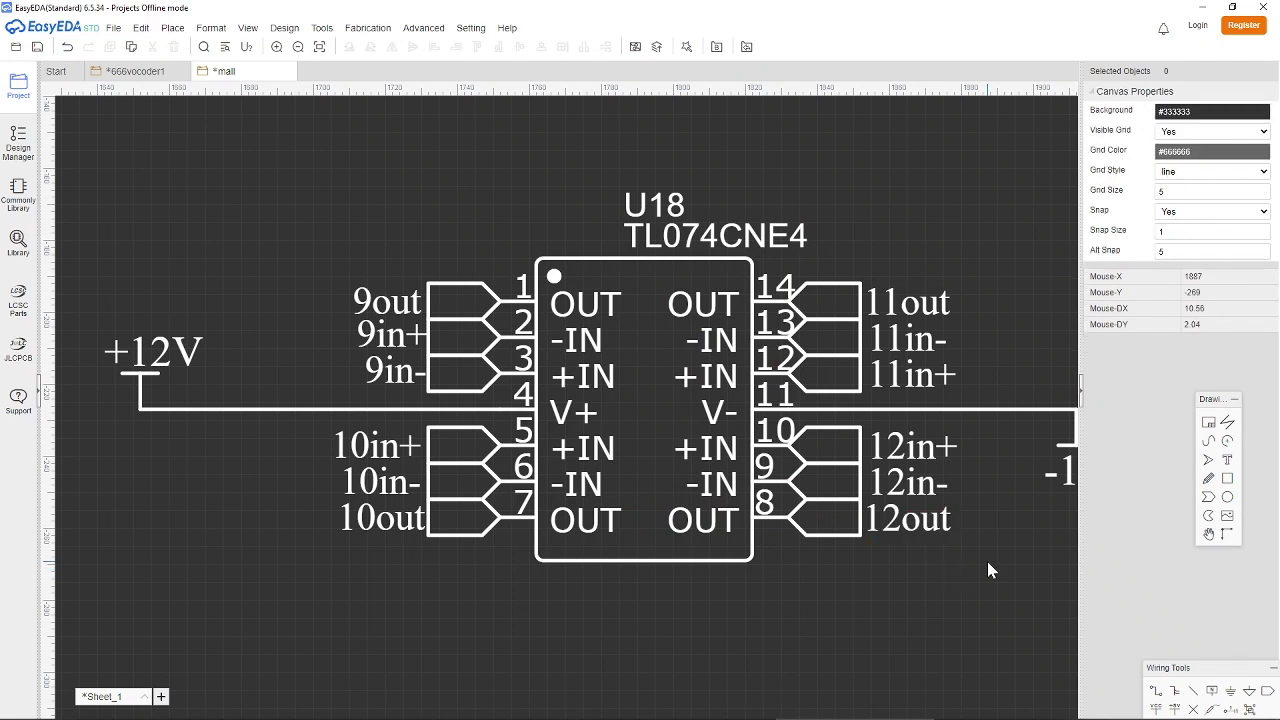
Relabel the first op-amp symbol in the QUAD-OP-AMP 3 block with 9in+, 9in- and 9out.
{"action": "right_click_drag", "start_coordinate": [987, 561], "coordinate": [686, 557]}
{"action": "scroll", "coordinate": [898, 530], "scroll_direction": "down", "scroll_amount": 5}
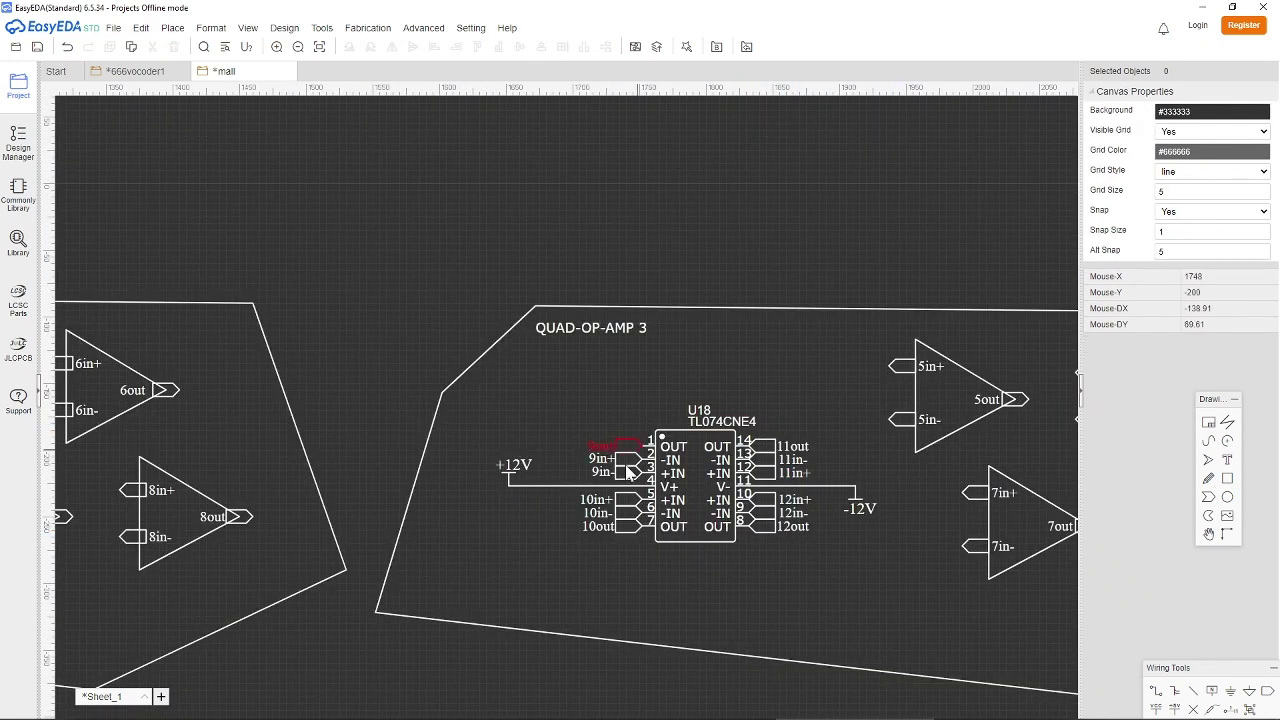
{"action": "right_click_drag", "start_coordinate": [812, 357], "coordinate": [728, 378]}
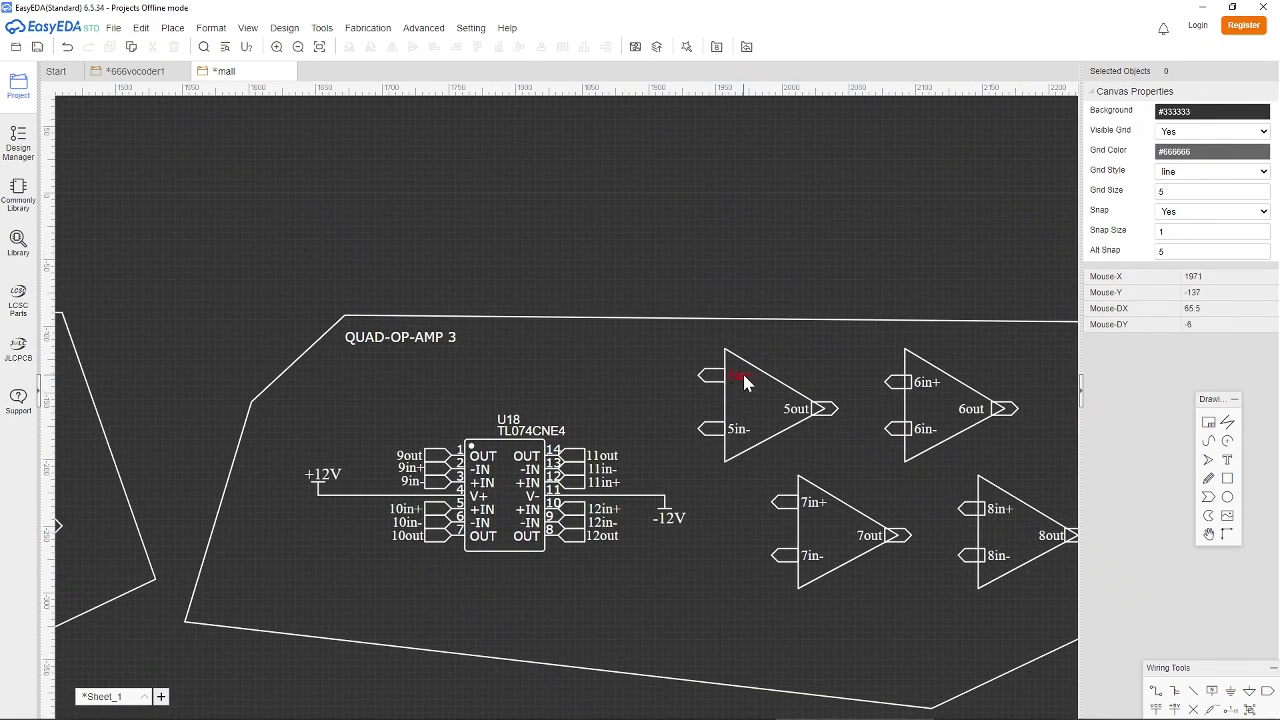
{"action": "double_click", "coordinate": [742, 378]}
{"action": "type", "text": "9"}
{"action": "left_click", "coordinate": [784, 468]}
{"action": "double_click", "coordinate": [738, 430]}
{"action": "double_click", "coordinate": [796, 411]}
{"action": "left_click_drag", "start_coordinate": [794, 414], "coordinate": [800, 414]}
{"action": "type", "text": "9"}
Relabel the second op-amp symbol in the QUAD-OP-AMP 3 block with 10in+, 10in- and 10out, keeping 10out beside its port.
{"action": "double_click", "coordinate": [923, 384]}
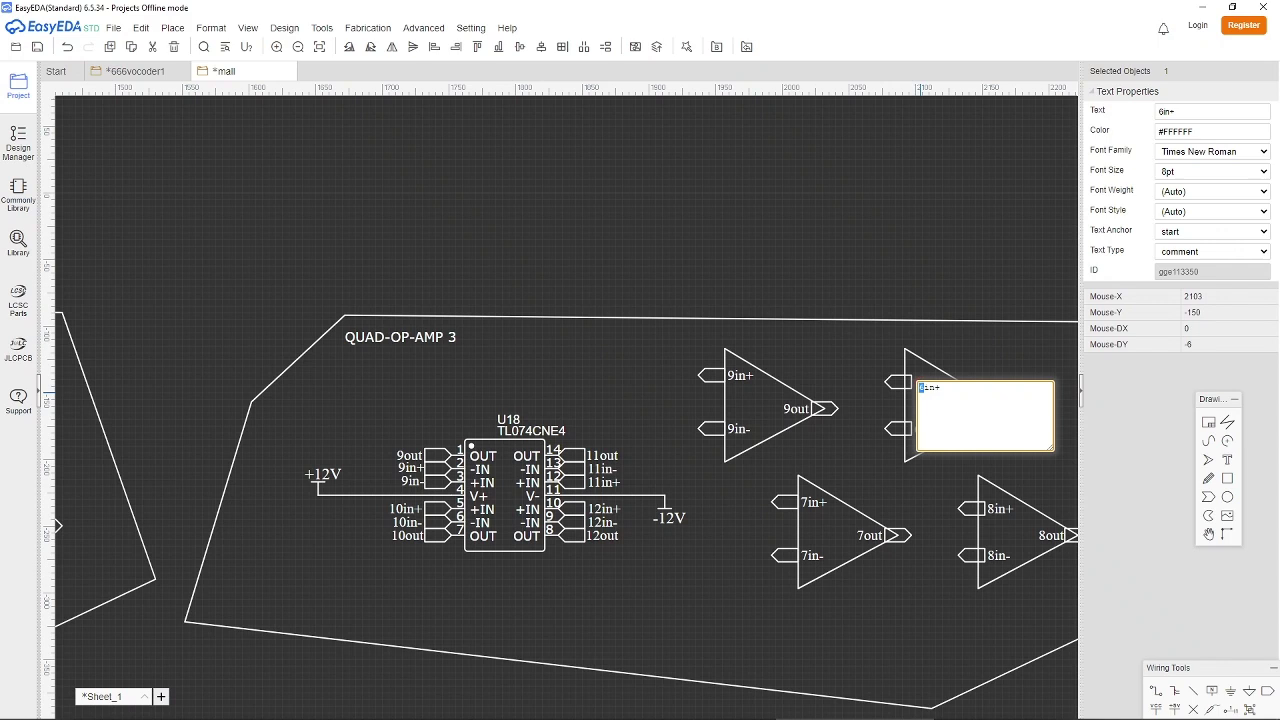
{"action": "type", "text": "10"}
{"action": "left_click", "coordinate": [912, 445]}
{"action": "double_click", "coordinate": [925, 432]}
{"action": "type", "text": "10"}
{"action": "left_click", "coordinate": [971, 414]}
{"action": "double_click", "coordinate": [971, 412]}
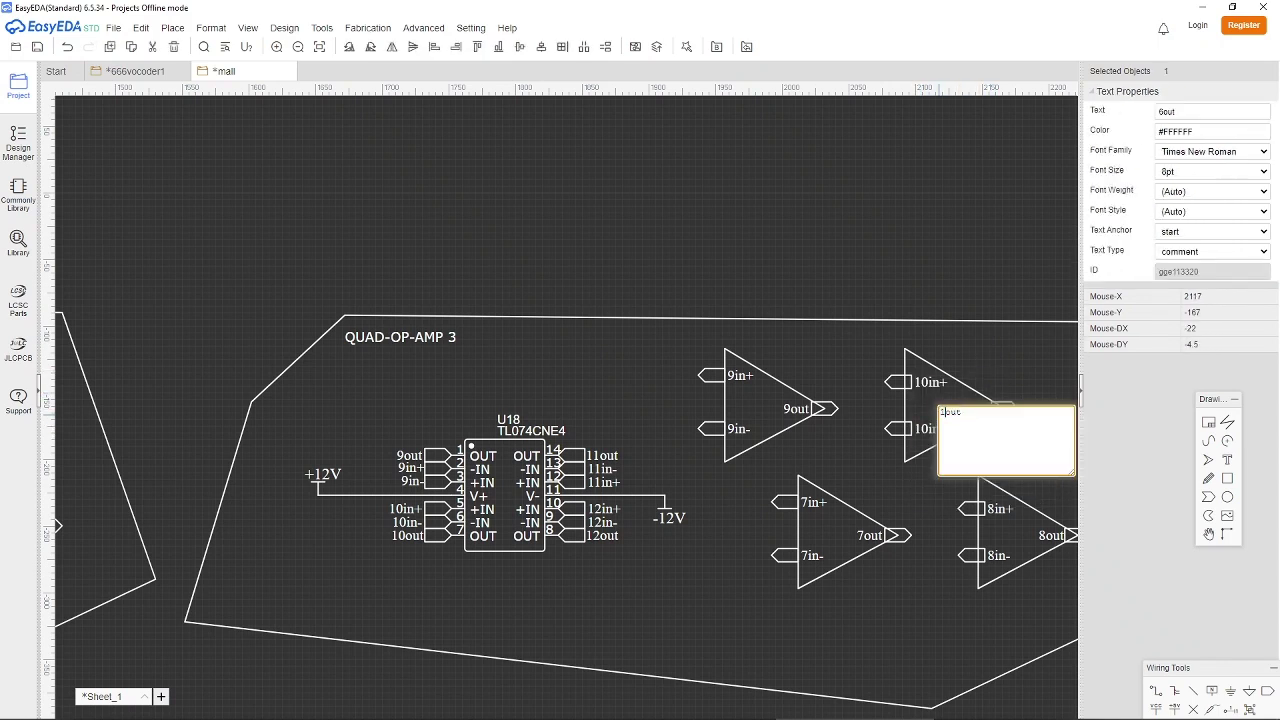
{"action": "type", "text": "10"}
{"action": "left_click", "coordinate": [1015, 377]}
{"action": "left_click", "coordinate": [980, 411]}
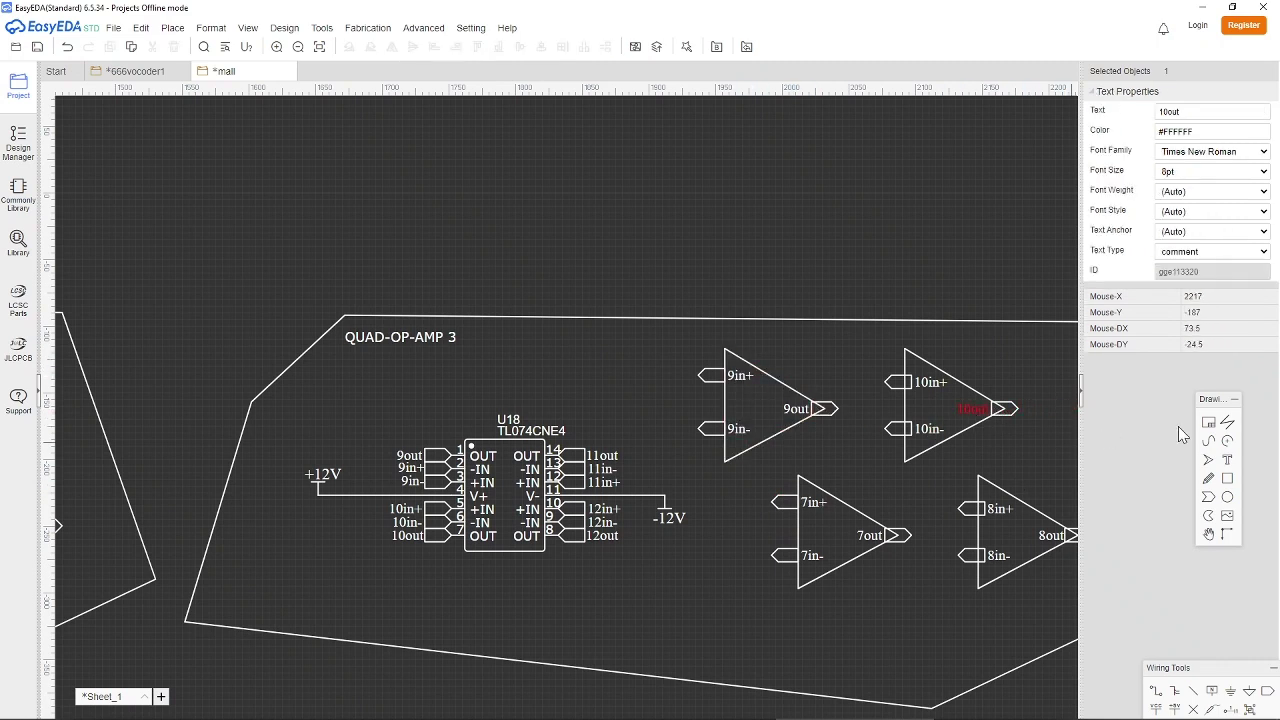
Draw a closed op-amp triangle above the QUAD-OP-AMP 3 block and place a copy of the TL074CNE4 chip beside it.
{"action": "left_click", "coordinate": [1229, 424]}
{"action": "left_click", "coordinate": [788, 226]}
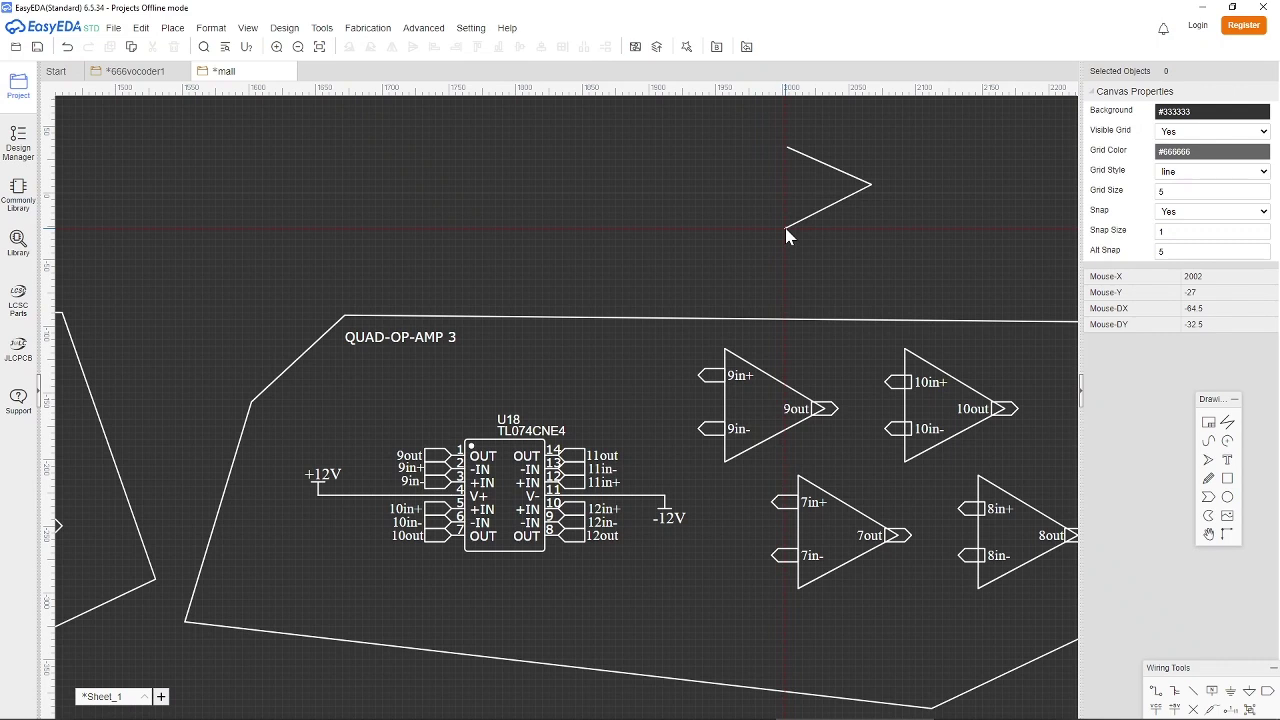
{"action": "left_click", "coordinate": [496, 450]}
{"action": "key", "text": "ctrl+c"}
{"action": "key", "text": "ctrl+v"}
{"action": "left_click", "coordinate": [653, 231]}
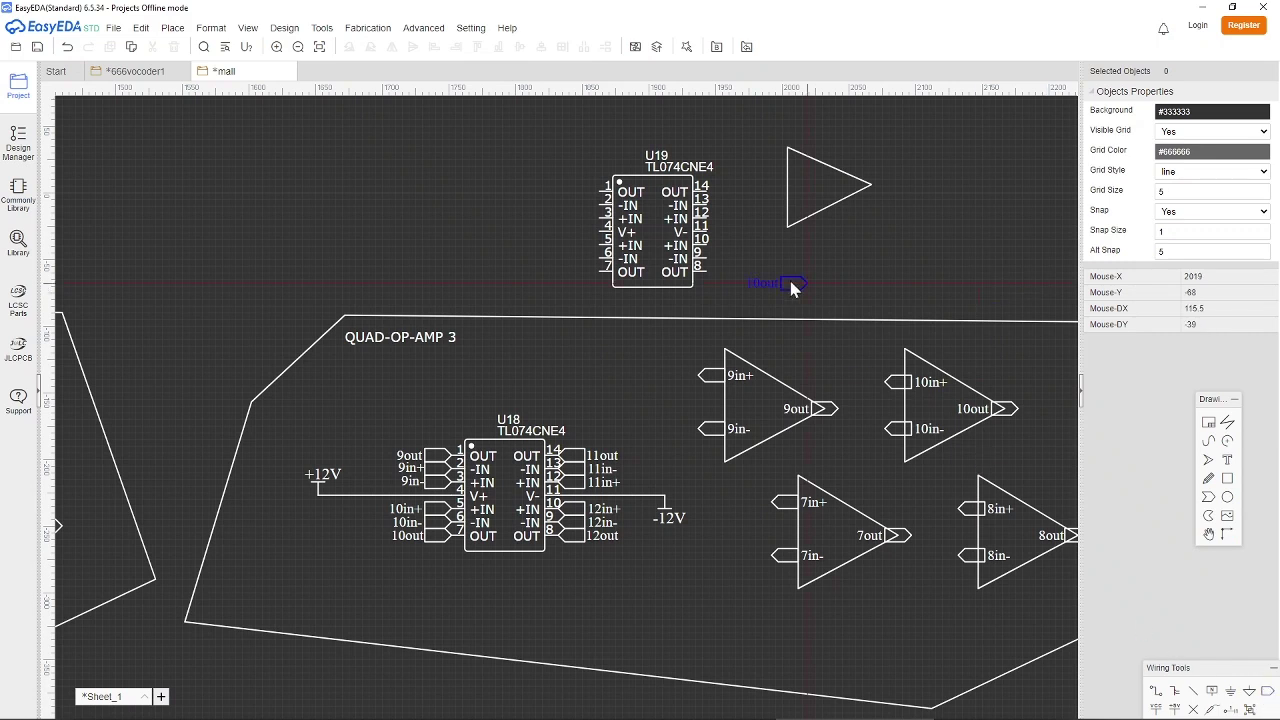
Place a 10out port at pin 1 of the copied chip and set its label colour to #666666.
{"action": "left_click", "coordinate": [600, 196]}
{"action": "left_click", "coordinate": [588, 195]}
{"action": "left_click", "coordinate": [1212, 151]}
{"action": "left_click", "coordinate": [738, 276]}
{"action": "left_click", "coordinate": [561, 191]}
{"action": "left_click", "coordinate": [1200, 131]}
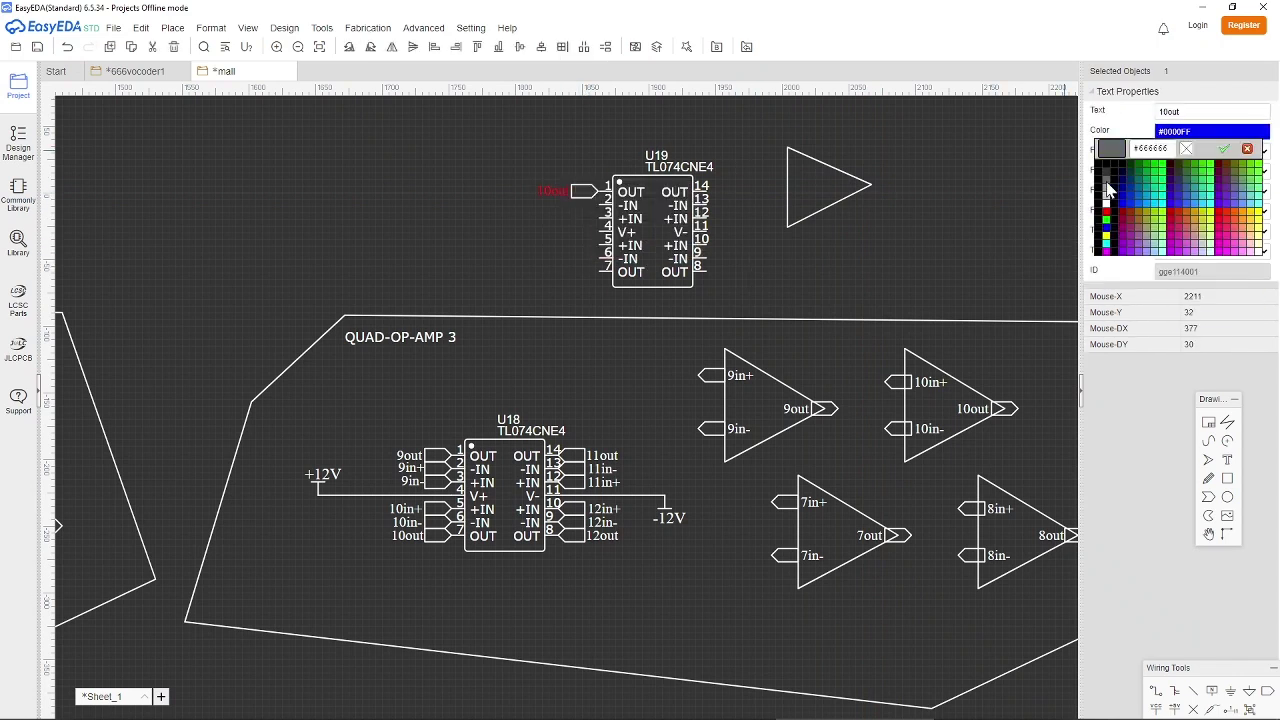
{"action": "left_click", "coordinate": [1109, 187]}
{"action": "left_click", "coordinate": [966, 228]}
Duplicate the 10out port, fit the drawn triangle's tip onto it, and delete the whole trial chip, ports and triangle.
{"action": "left_click", "coordinate": [583, 191]}
{"action": "key", "text": "ctrl+c"}
{"action": "key", "text": "ctrl+v"}
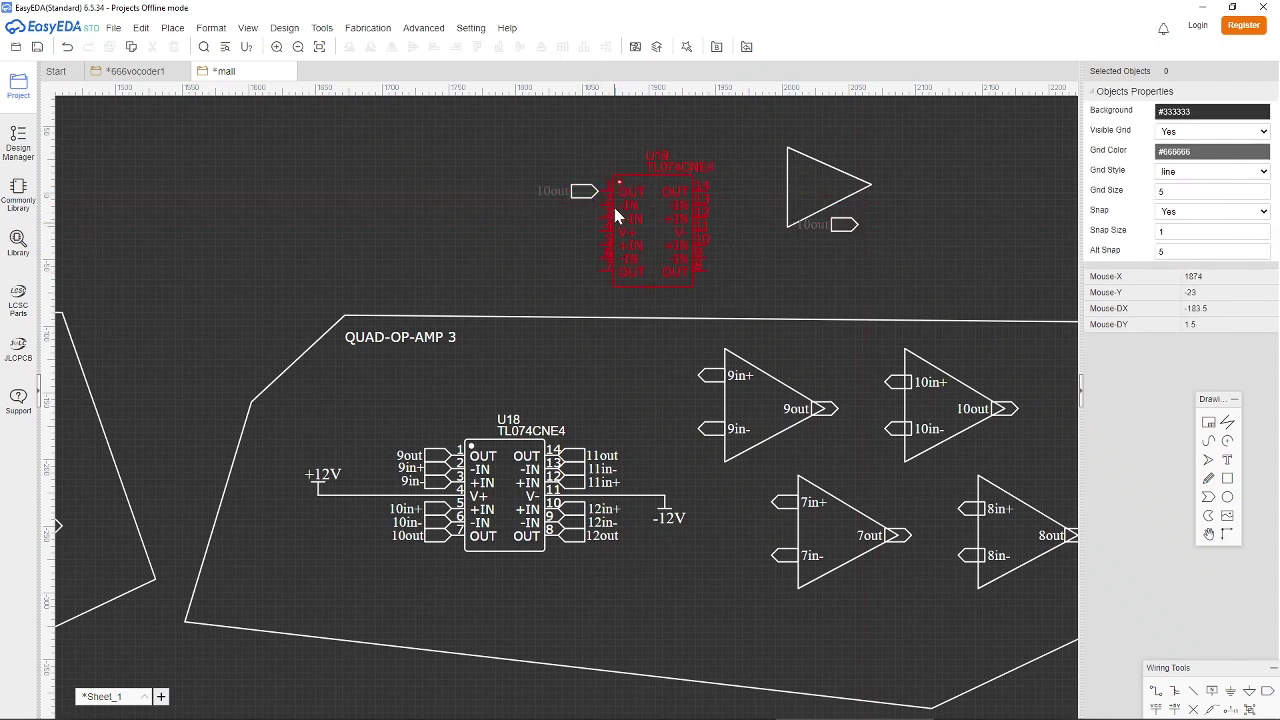
{"action": "left_click_drag", "start_coordinate": [856, 186], "coordinate": [834, 233]}
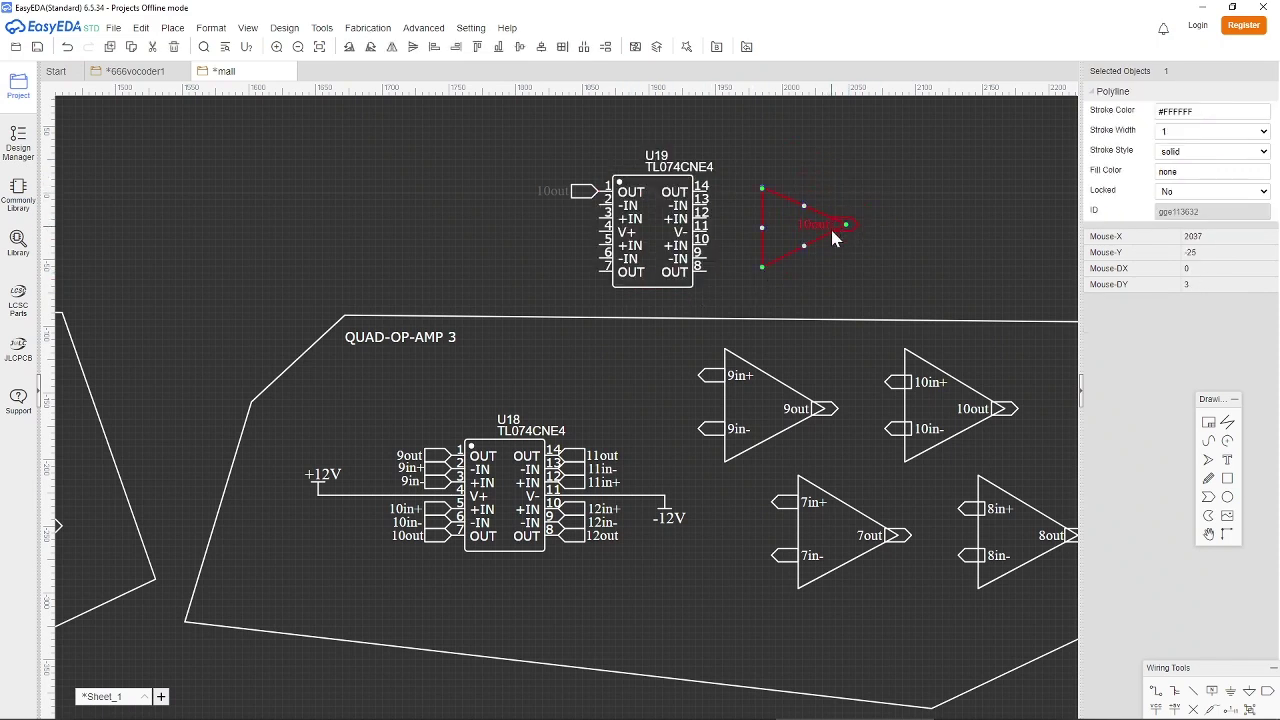
{"action": "left_click_drag", "start_coordinate": [780, 282], "coordinate": [562, 145]}
{"action": "key", "text": "Delete"}
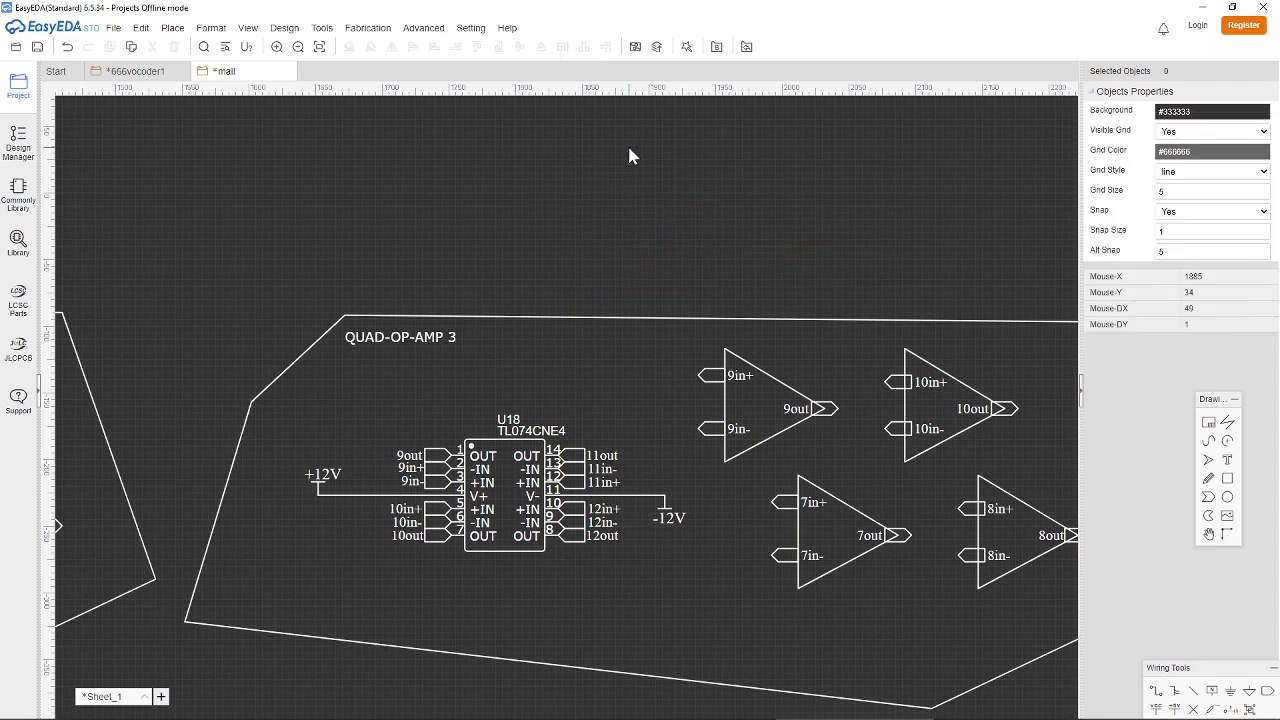
Relabel the third op-amp symbol in the QUAD-OP-AMP 3 block with 11in+, 11in- and 11out.
{"action": "double_click", "coordinate": [811, 507]}
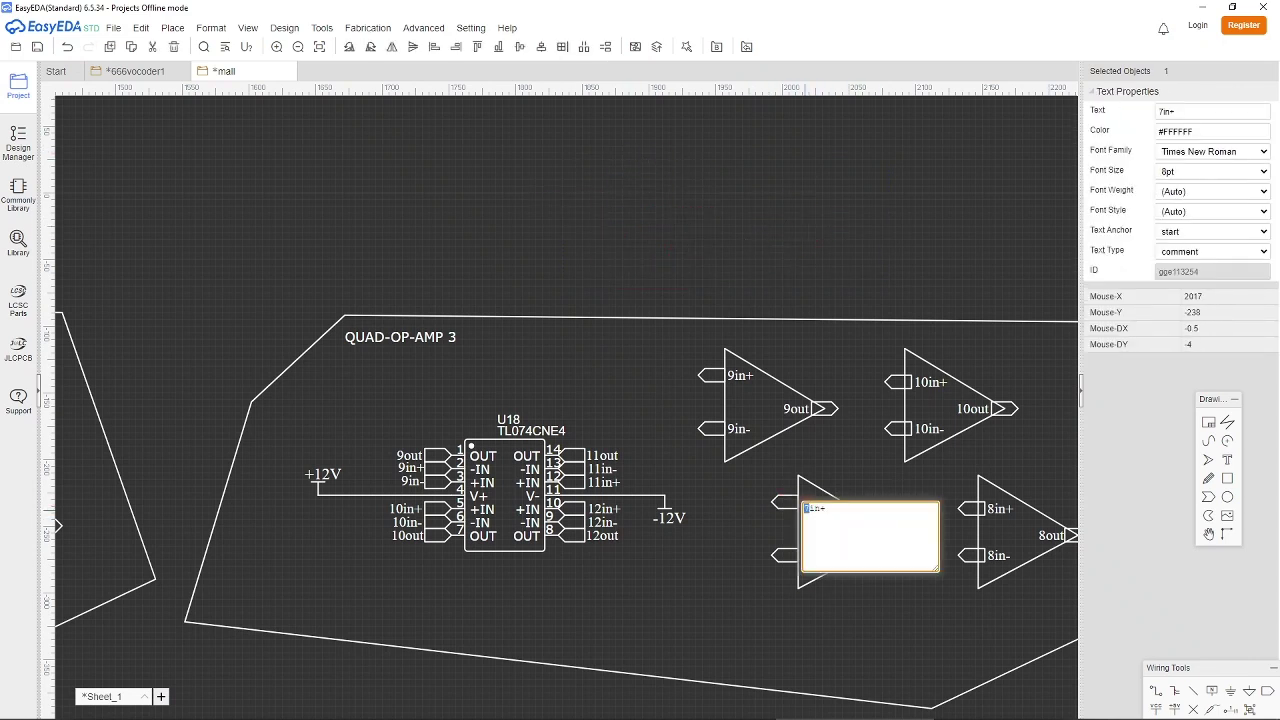
{"action": "key", "text": "Return"}
{"action": "double_click", "coordinate": [809, 555]}
{"action": "type", "text": "11in-"}
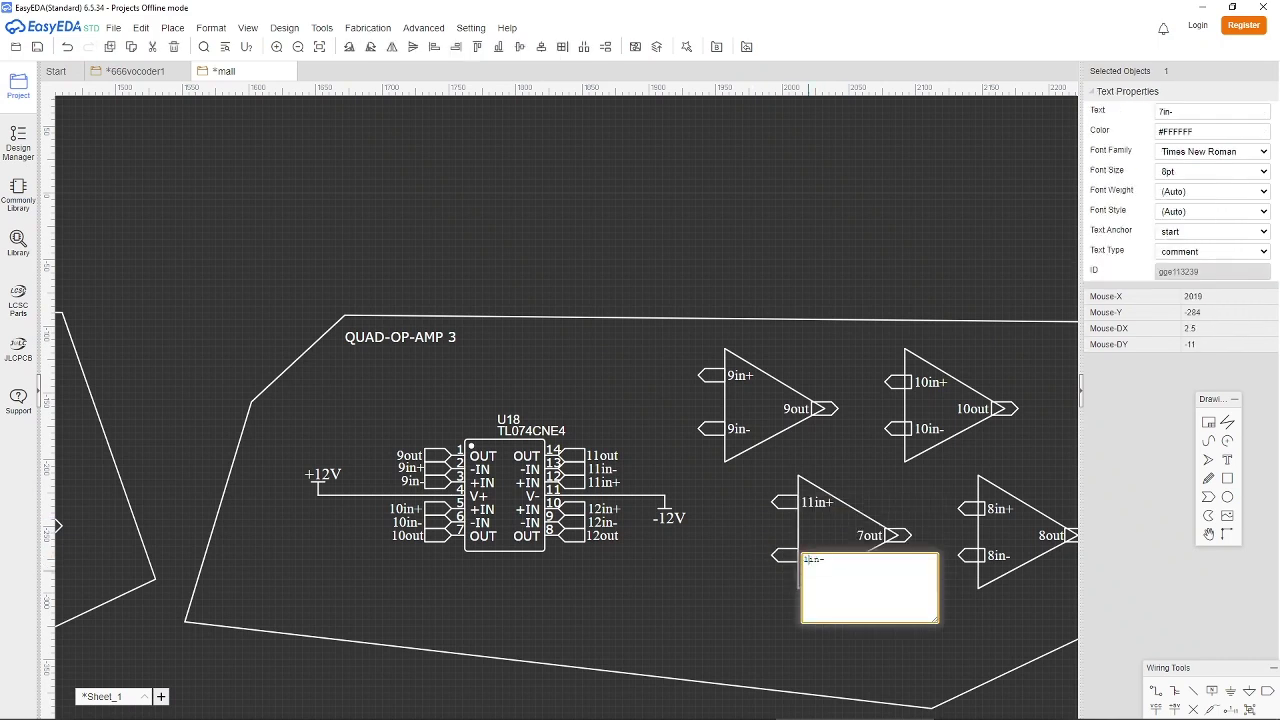
{"action": "key", "text": "Return"}
{"action": "double_click", "coordinate": [885, 537]}
{"action": "type", "text": "11out"}
{"action": "key", "text": "Return"}
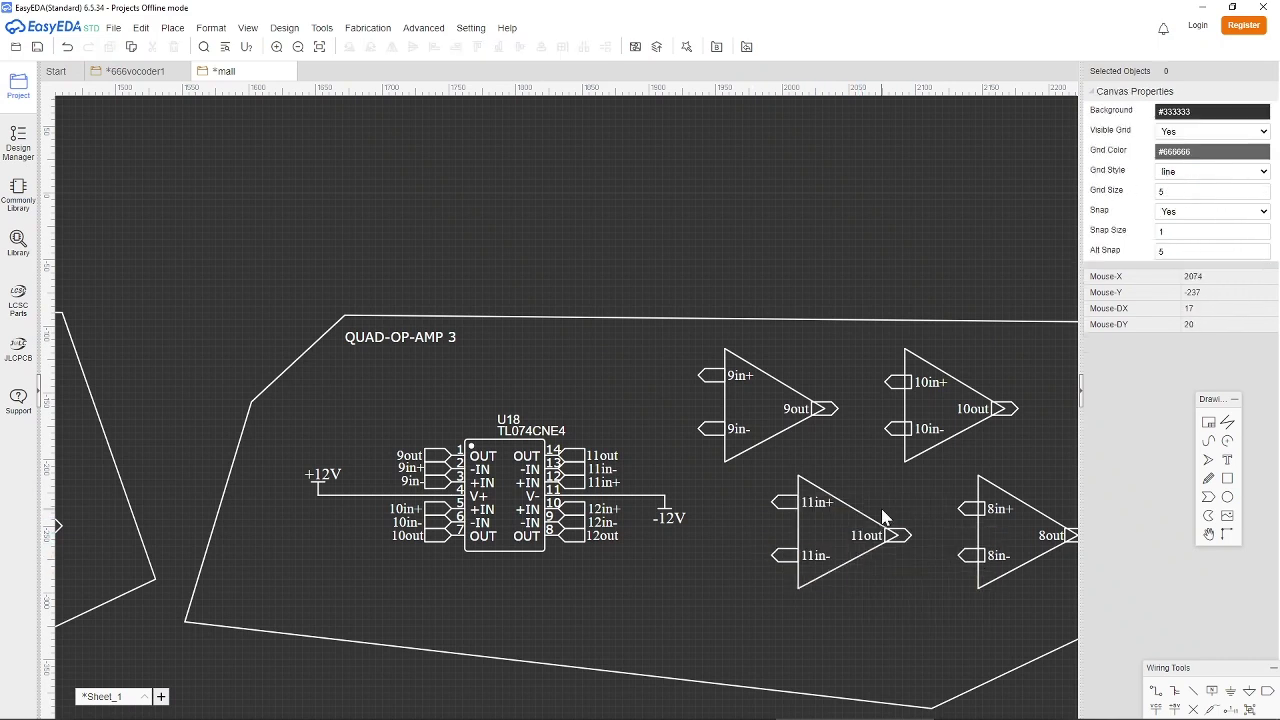
Relabel the fourth op-amp symbol in the QUAD-OP-AMP 3 block with 12in+, 12in- and 12out, and save the mall schematic.
{"action": "double_click", "coordinate": [997, 512]}
{"action": "type", "text": "12in+"}
{"action": "key", "text": "Return"}
{"action": "double_click", "coordinate": [997, 562]}
{"action": "type", "text": "12in-"}
{"action": "key", "text": "Return"}
{"action": "double_click", "coordinate": [1051, 536]}
{"action": "type", "text": "12"}
{"action": "left_click", "coordinate": [1054, 457]}
{"action": "left_click", "coordinate": [113, 29]}
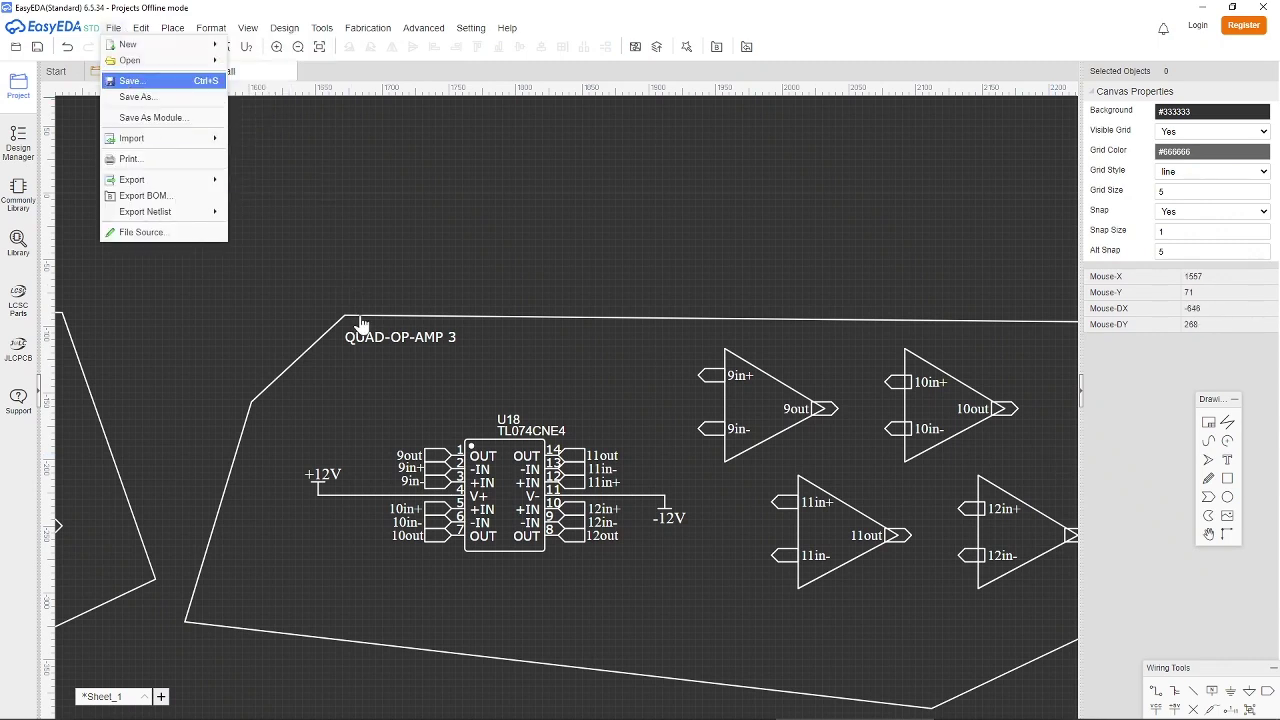
{"action": "left_click", "coordinate": [135, 81]}
Copy the whole QUAD-OP-AMP 3 block into the 666vocoder1 schematic, placing it below the title block.
{"action": "scroll", "coordinate": [554, 471], "scroll_direction": "down", "scroll_amount": 1}
{"action": "scroll", "coordinate": [625, 268], "scroll_direction": "down", "scroll_amount": 1}
{"action": "left_click_drag", "start_coordinate": [507, 321], "coordinate": [384, 302]}
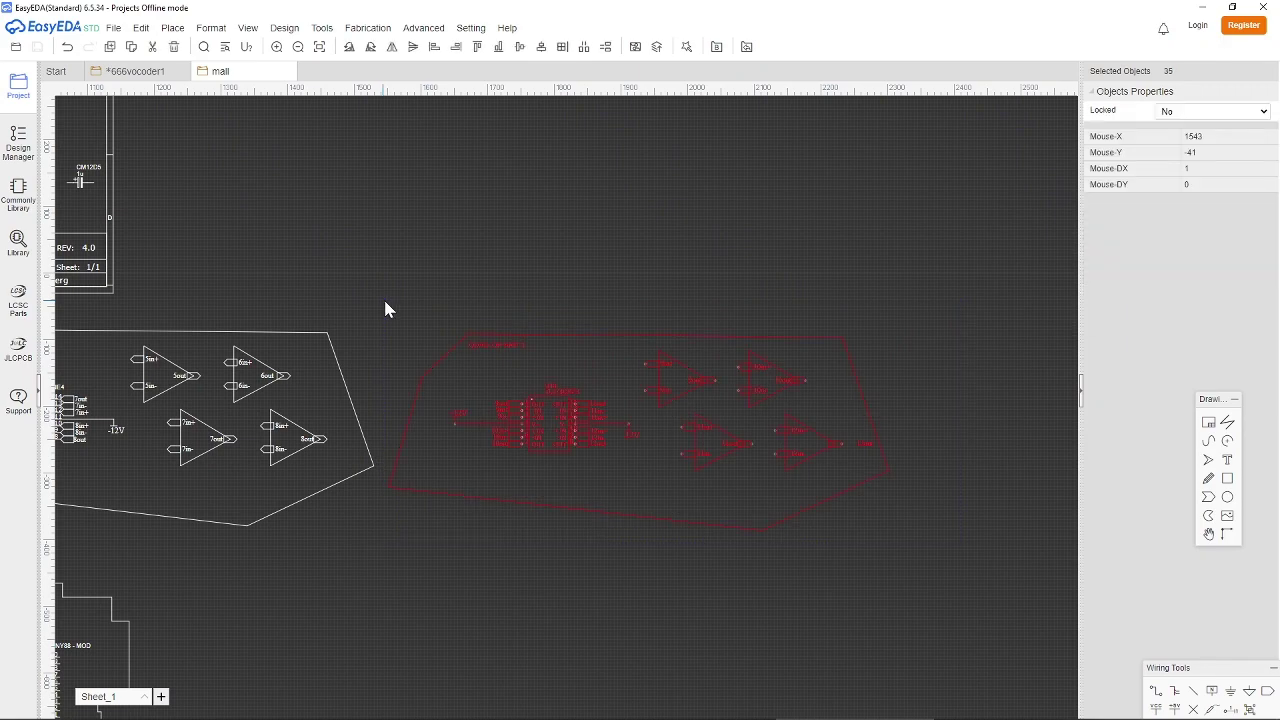
{"action": "left_click", "coordinate": [150, 72]}
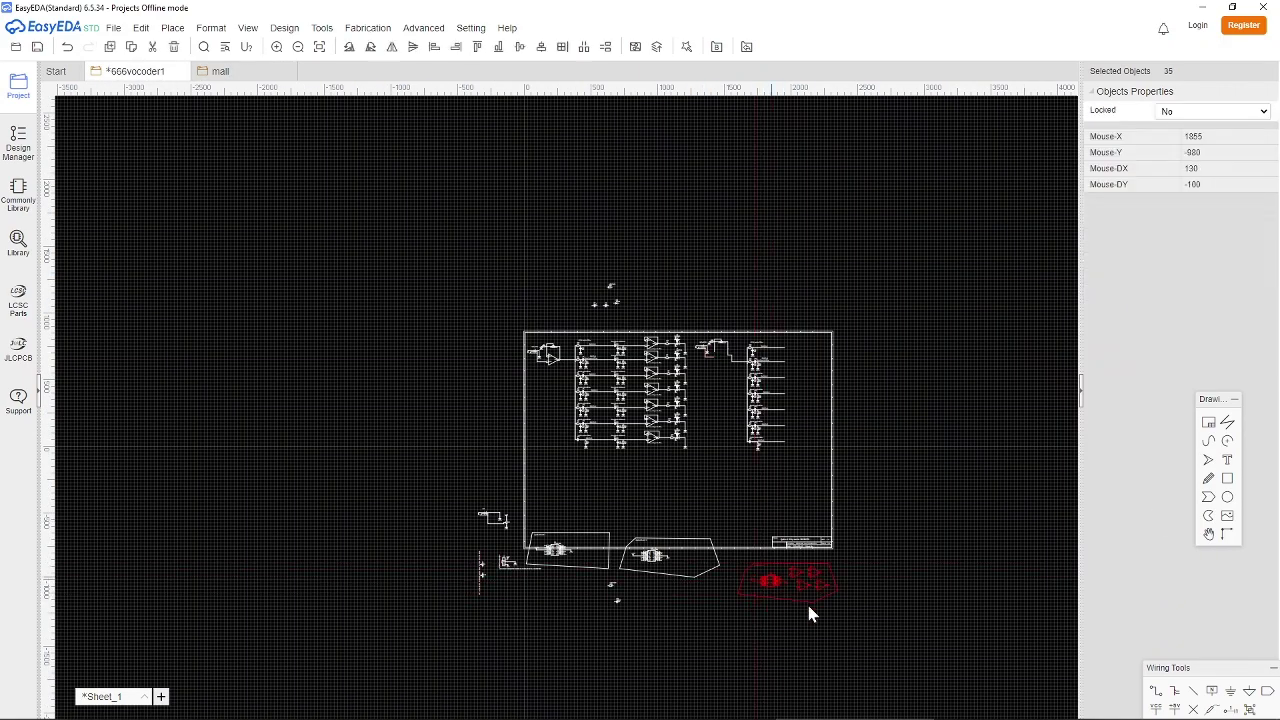
{"action": "scroll", "coordinate": [770, 573], "scroll_direction": "up", "scroll_amount": 10}
{"action": "key", "text": "Escape"}
Move the 9in+/9in-/9out op-amp symbol from the QUAD-OP-AMP 3 block onto the open wire ends of the carrier input stage.
{"action": "left_click", "coordinate": [637, 306]}
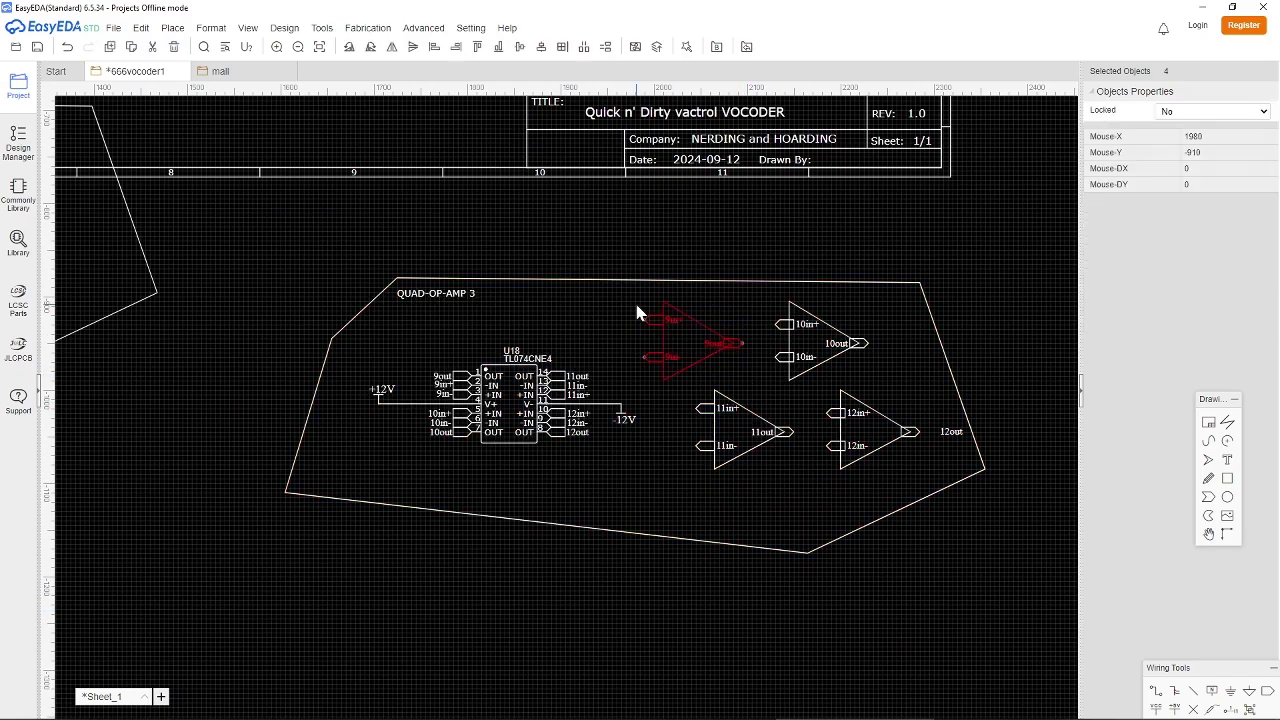
{"action": "key", "text": "ctrl+x"}
{"action": "right_click_drag", "start_coordinate": [605, 260], "coordinate": [647, 518]}
{"action": "scroll", "coordinate": [647, 518], "scroll_direction": "up", "scroll_amount": 2}
{"action": "scroll", "coordinate": [647, 518], "scroll_direction": "down", "scroll_amount": 7}
{"action": "scroll", "coordinate": [659, 388], "scroll_direction": "up", "scroll_amount": 6}
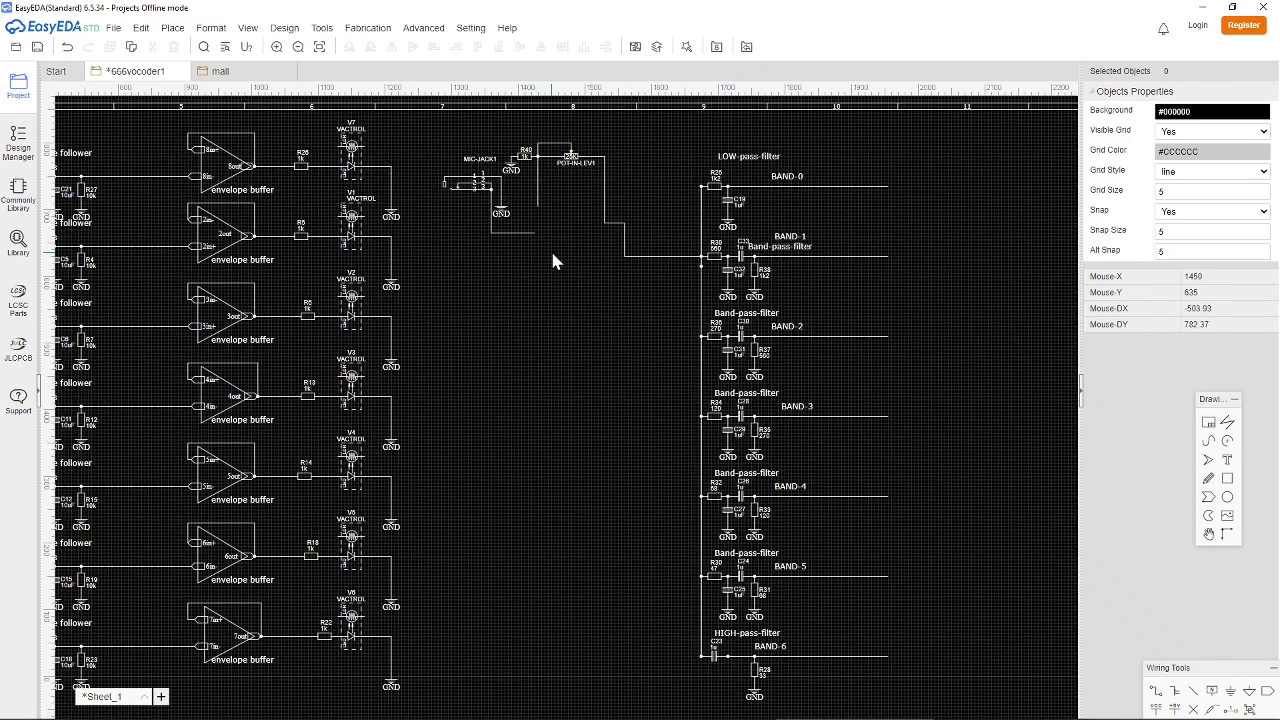
{"action": "scroll", "coordinate": [561, 291], "scroll_direction": "up", "scroll_amount": 2}
{"action": "key", "text": "ctrl+v"}
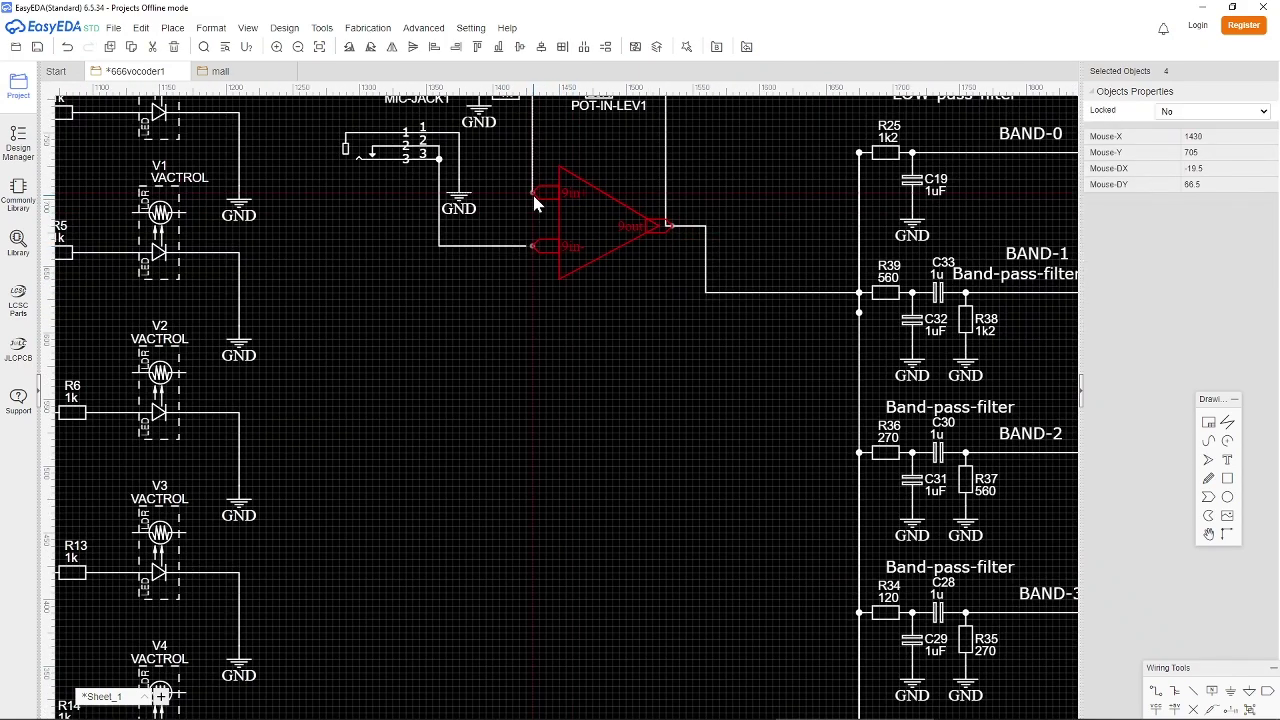
{"action": "left_click", "coordinate": [666, 216]}
{"action": "left_click", "coordinate": [668, 222]}
{"action": "left_click", "coordinate": [520, 245]}
{"action": "left_click", "coordinate": [366, 212]}
Rename the MIC-JACK1 label of the second input stage to CARRIER-JACK.
{"action": "right_click_drag", "start_coordinate": [366, 212], "coordinate": [481, 347]}
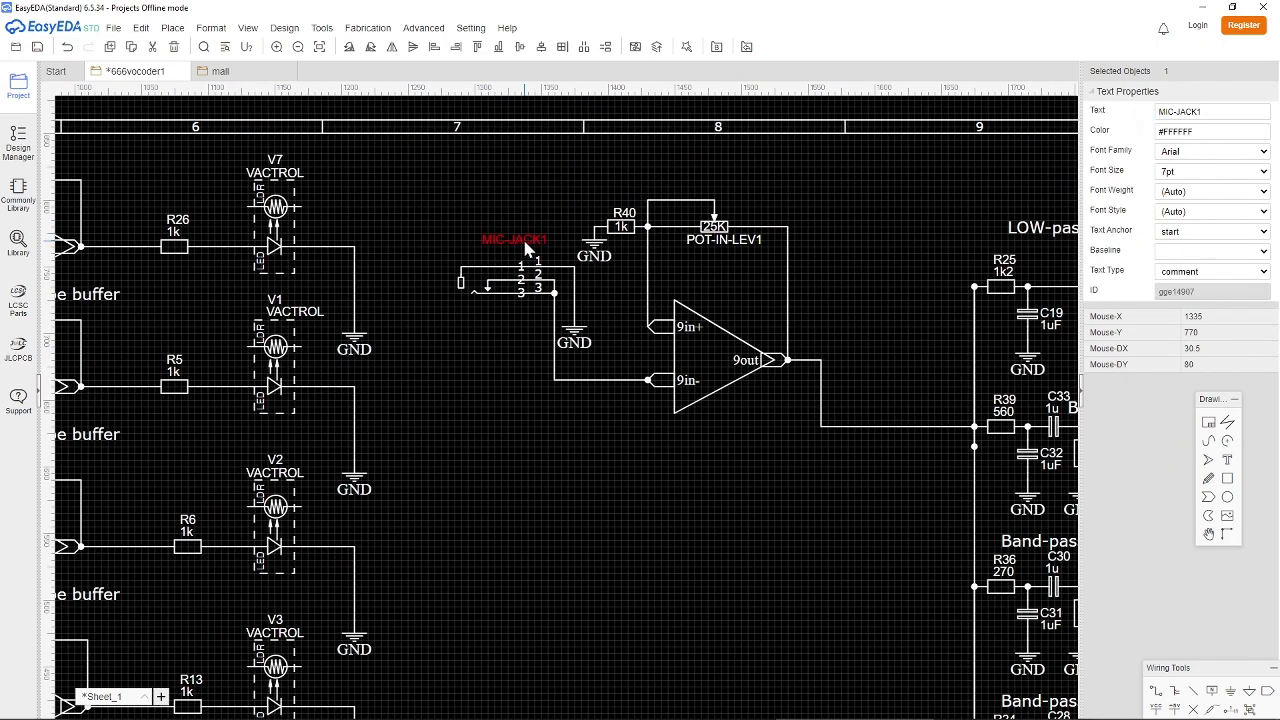
{"action": "double_click", "coordinate": [526, 243]}
{"action": "left_click", "coordinate": [524, 243]}
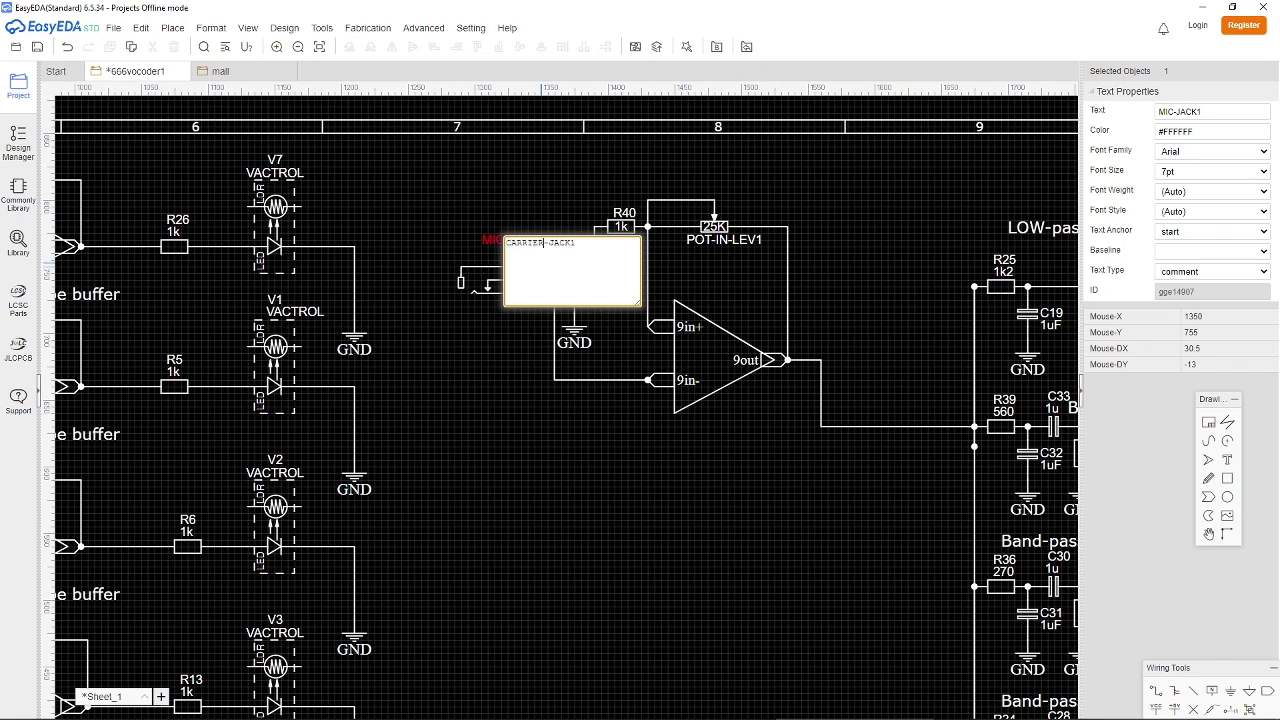
{"action": "left_click", "coordinate": [540, 184]}
{"action": "left_click", "coordinate": [495, 246]}
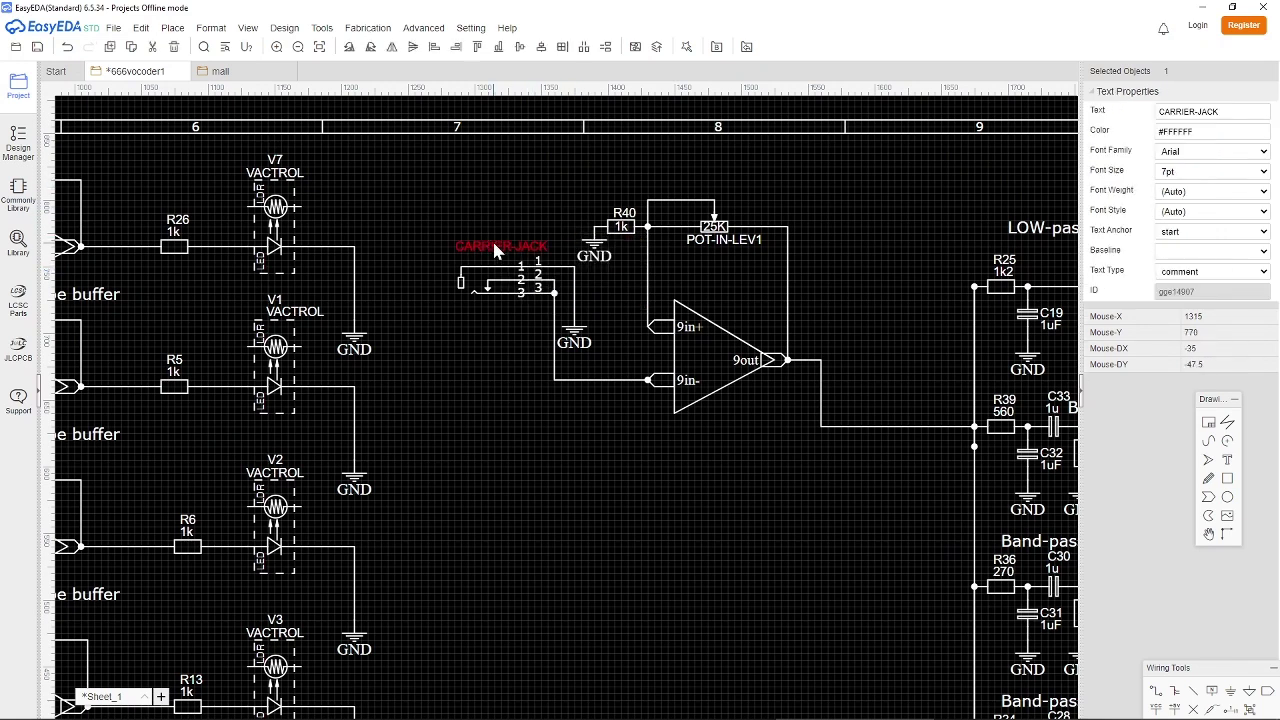
Set the value of the POT-IN-LEV1 potentiometer in the carrier input stage to 10K.
{"action": "double_click", "coordinate": [712, 228]}
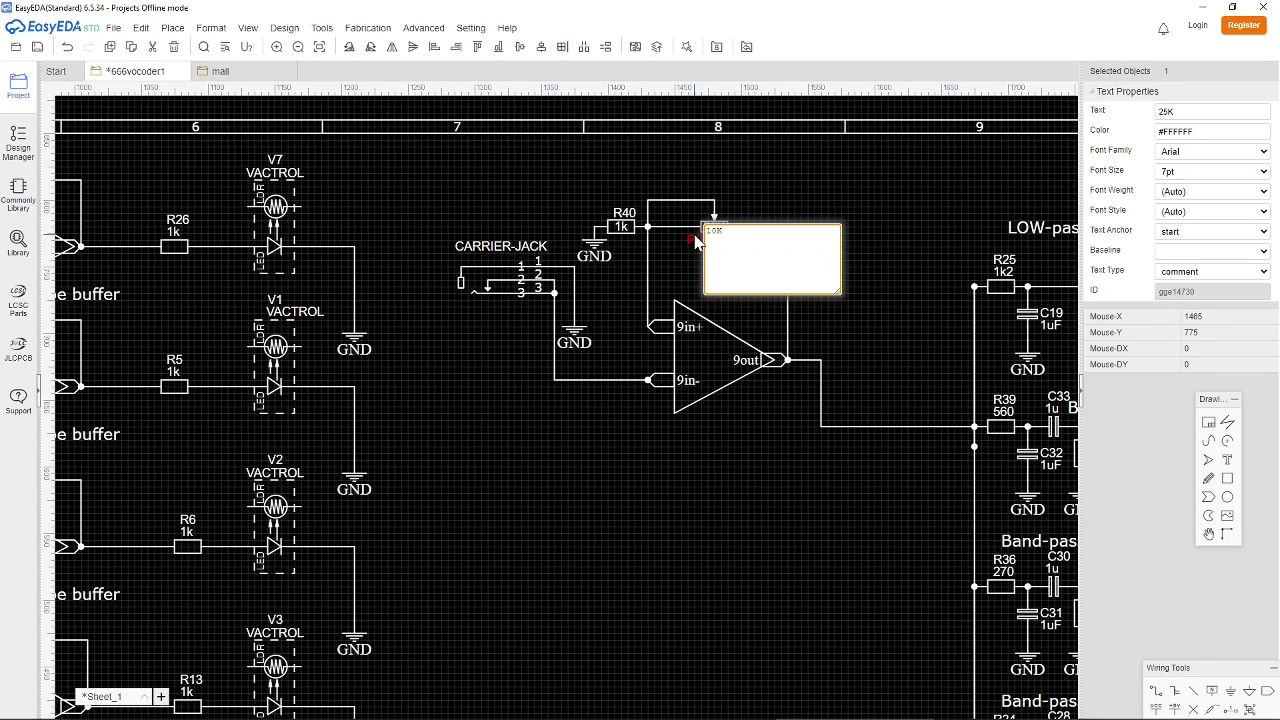
{"action": "type", "text": "10K"}
{"action": "left_click", "coordinate": [786, 220]}
Switch to Photoshop and examine the carrier input and vactrol LDR section of the vocoder2.png reference diagram.
{"action": "right_click_drag", "start_coordinate": [858, 485], "coordinate": [533, 431]}
{"action": "scroll", "coordinate": [533, 431], "scroll_direction": "down", "scroll_amount": 5}
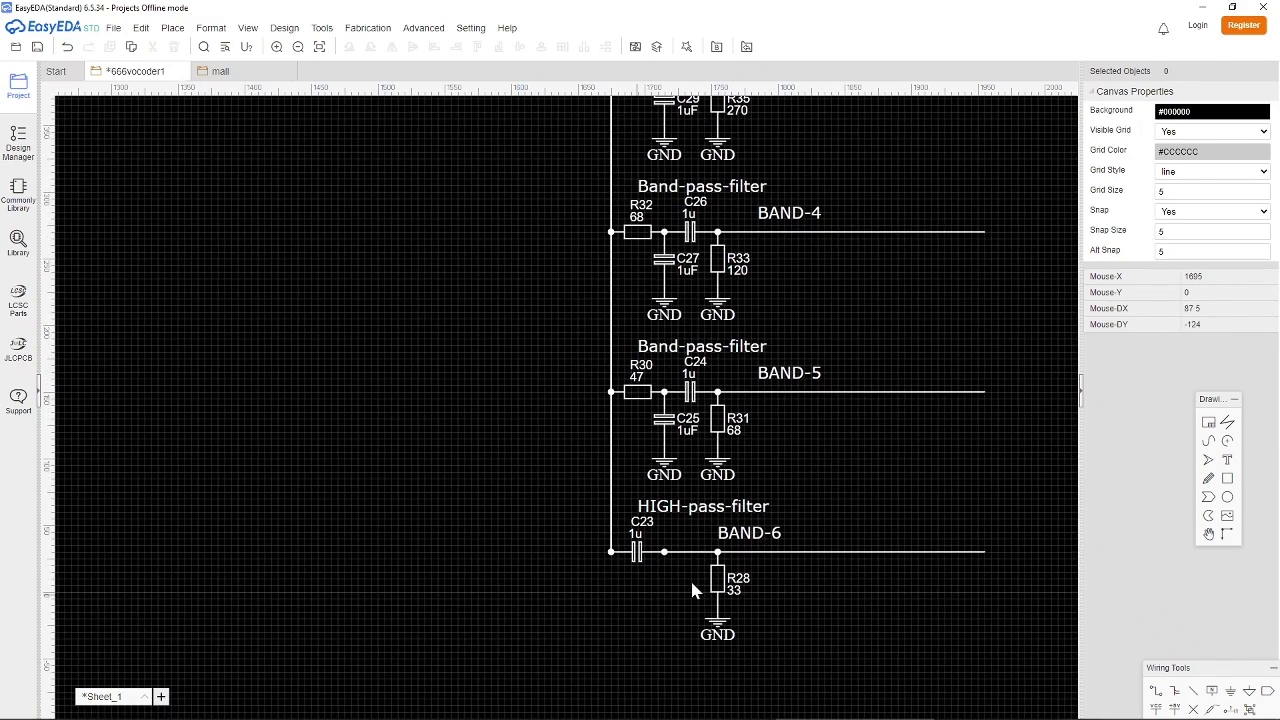
{"action": "scroll", "coordinate": [864, 605], "scroll_direction": "down", "scroll_amount": 6}
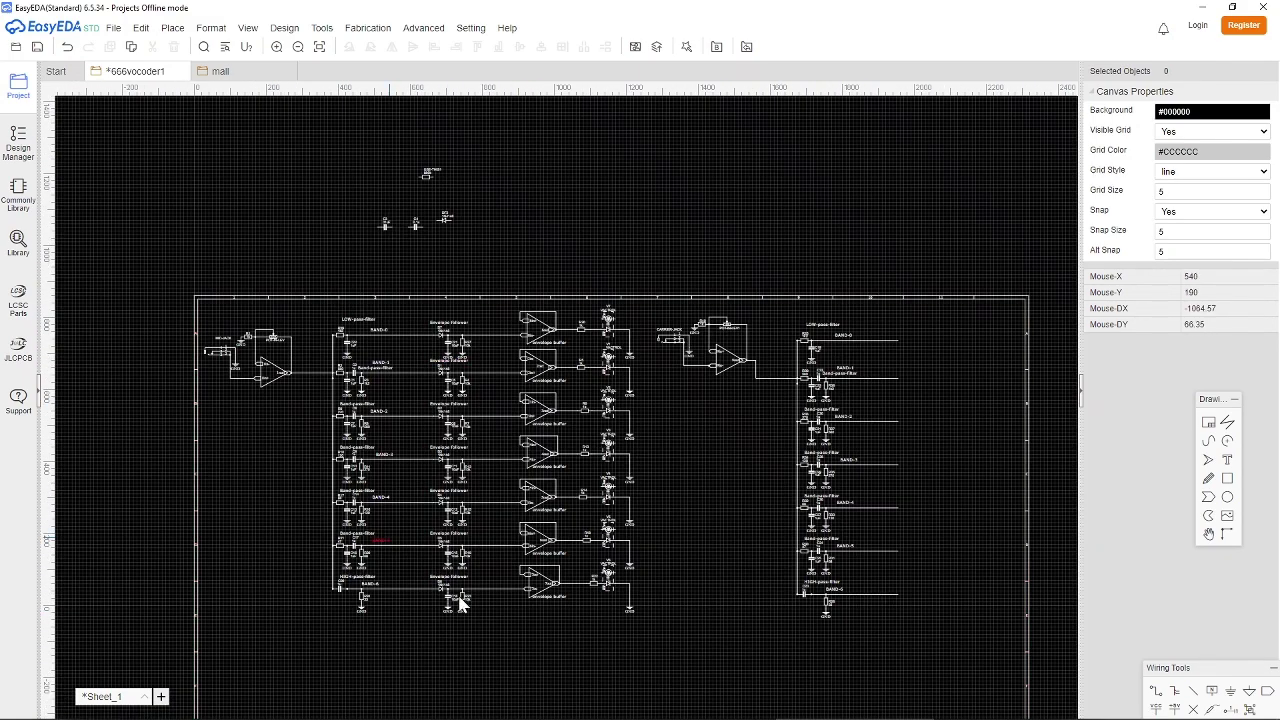
{"action": "left_click", "coordinate": [240, 706]}
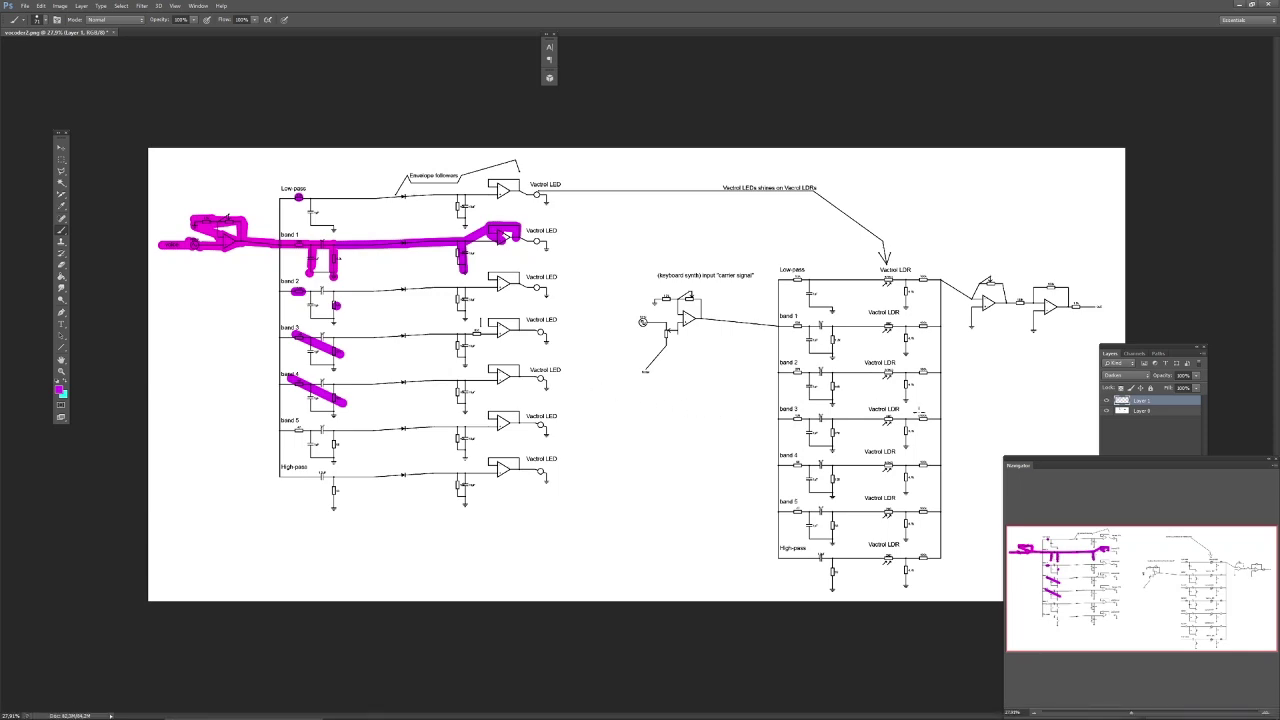
{"action": "left_click_drag", "start_coordinate": [1178, 462], "coordinate": [1154, 441]}
{"action": "left_click_drag", "start_coordinate": [1100, 694], "coordinate": [1121, 697]}
{"action": "left_click_drag", "start_coordinate": [1118, 567], "coordinate": [1172, 540]}
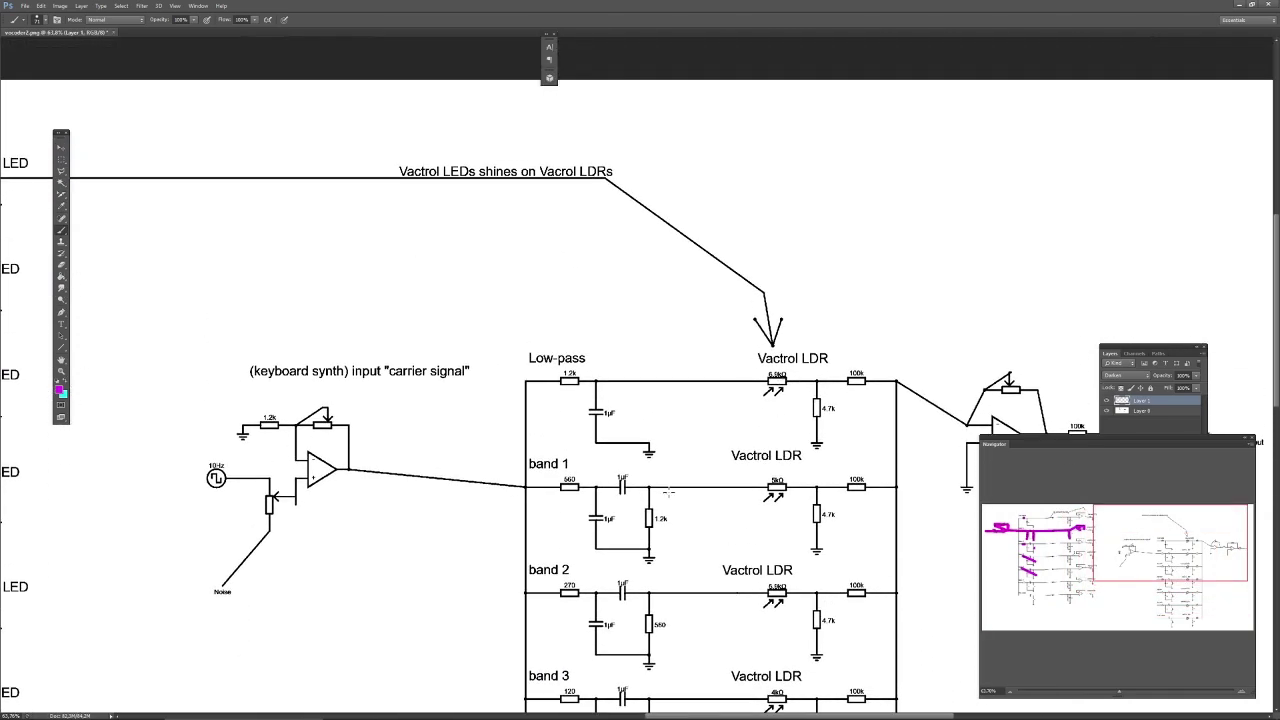
{"action": "left_click_drag", "start_coordinate": [1120, 691], "coordinate": [1117, 691]}
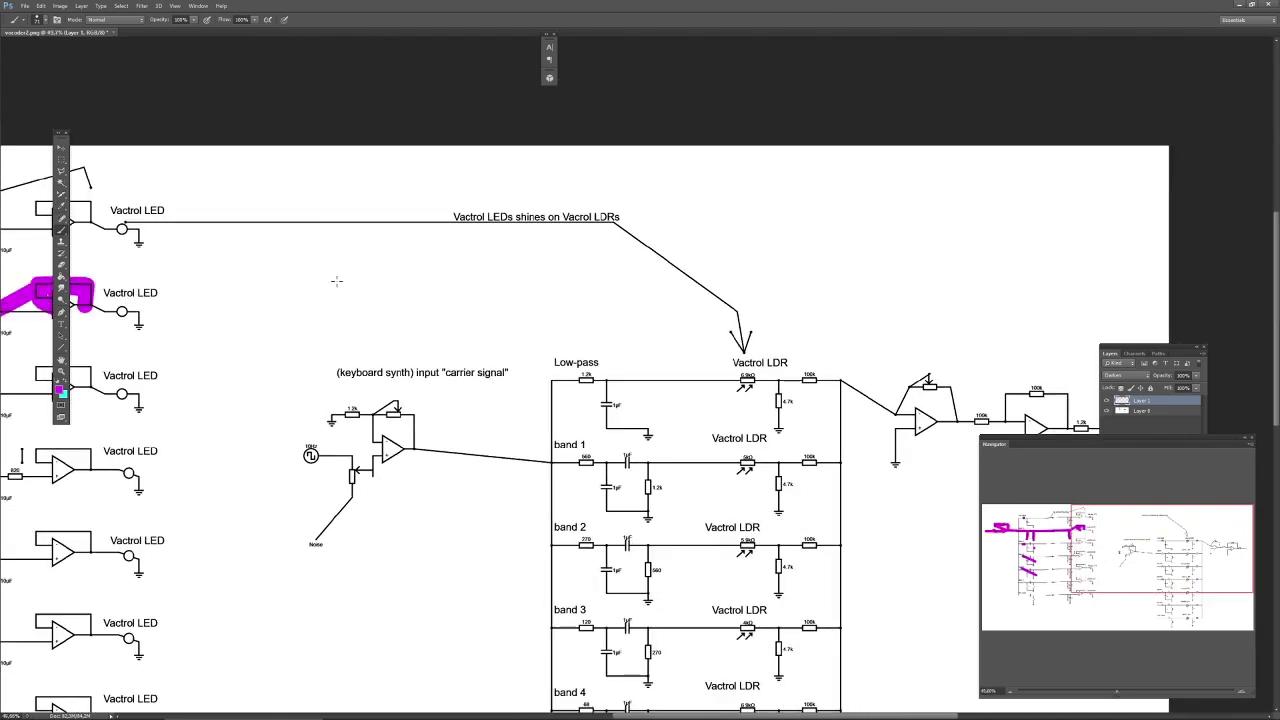
Mark the top Vactrol LED and the low-pass band's Vactrol LDR with filled cyan rectangles on the reference diagram.
{"action": "left_click", "coordinate": [60, 348]}
{"action": "left_click", "coordinate": [84, 347]}
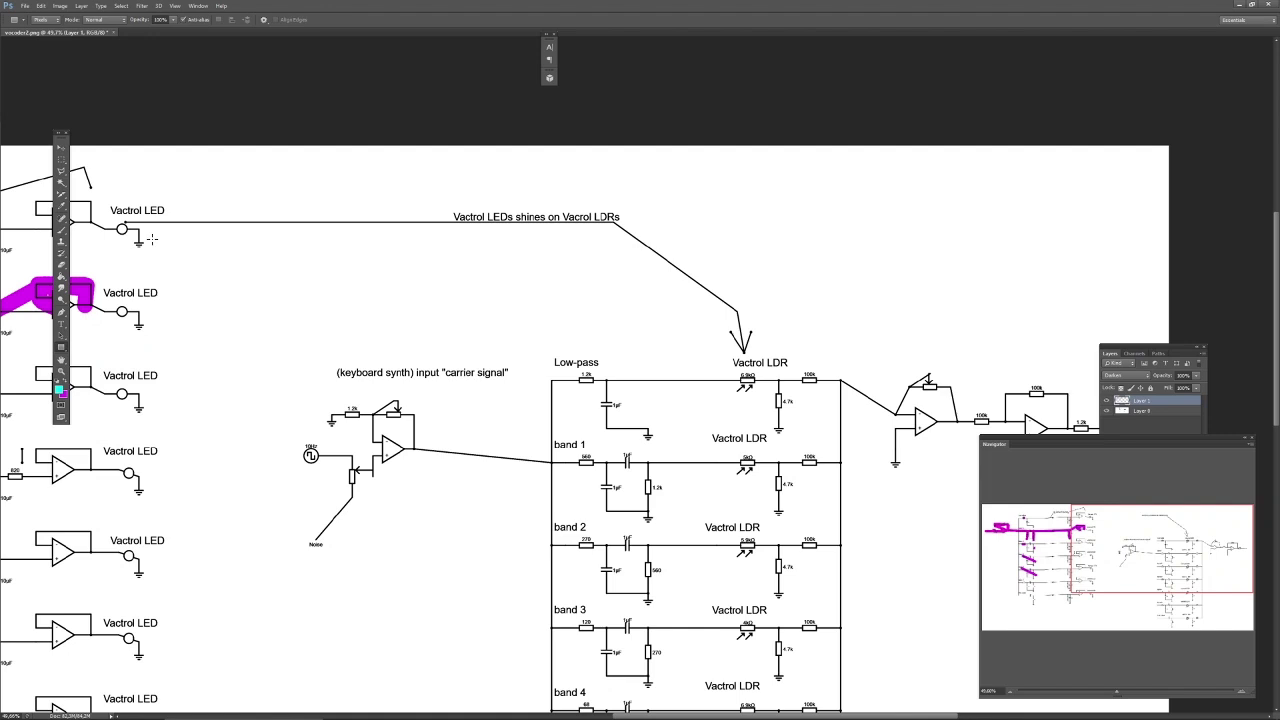
{"action": "left_click_drag", "start_coordinate": [103, 203], "coordinate": [152, 240]}
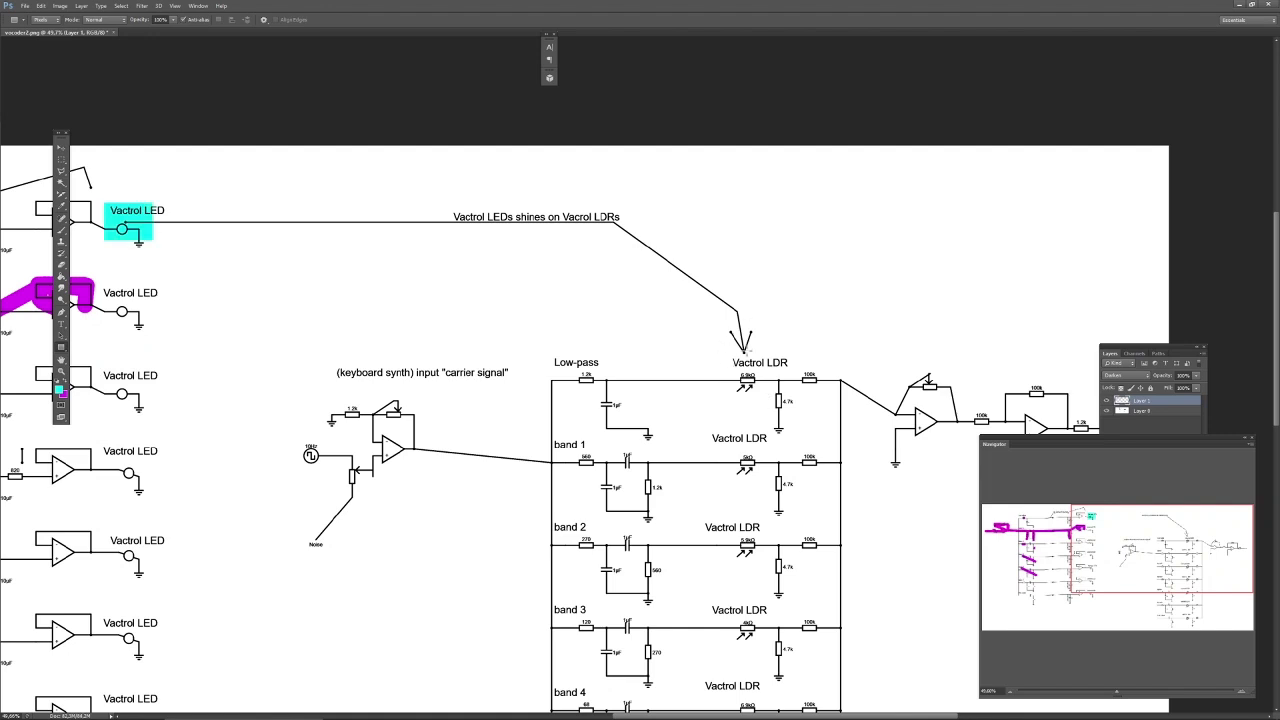
{"action": "left_click_drag", "start_coordinate": [728, 363], "coordinate": [770, 394]}
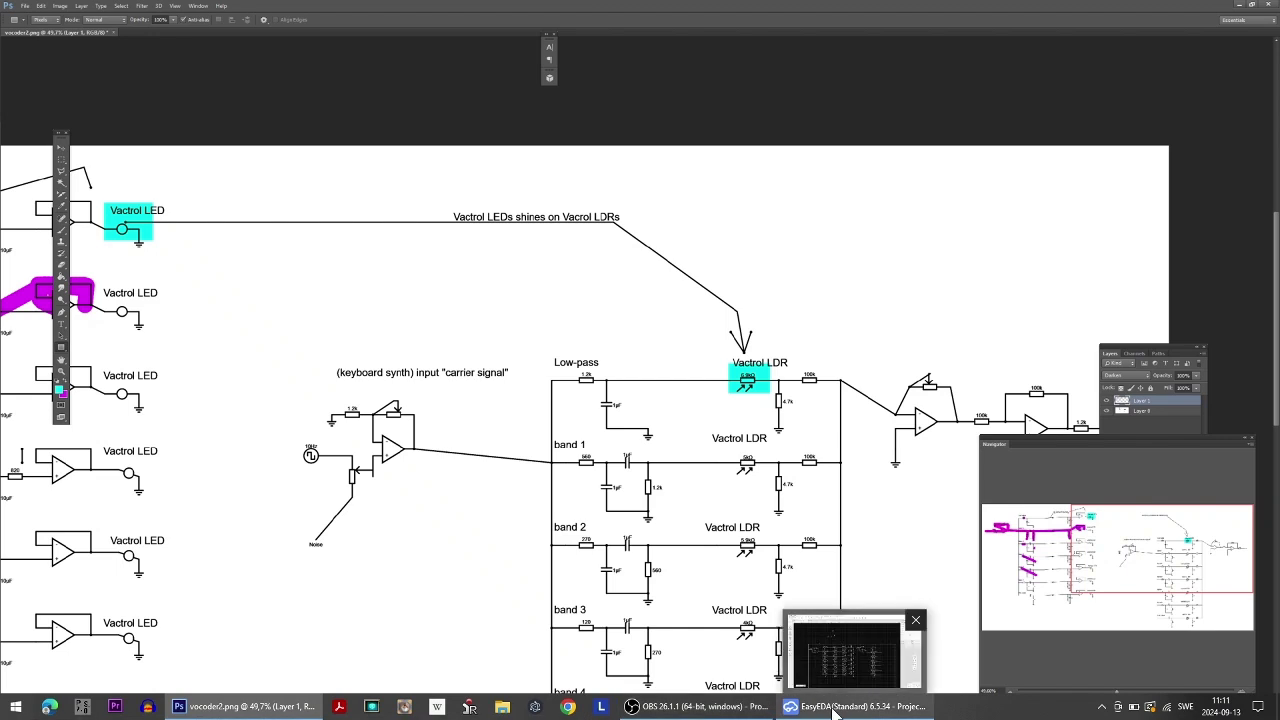
Switch to EasyEDA and place a net port labelled V1a on the left end of the V7 vactrol's LDR.
{"action": "left_click", "coordinate": [833, 710]}
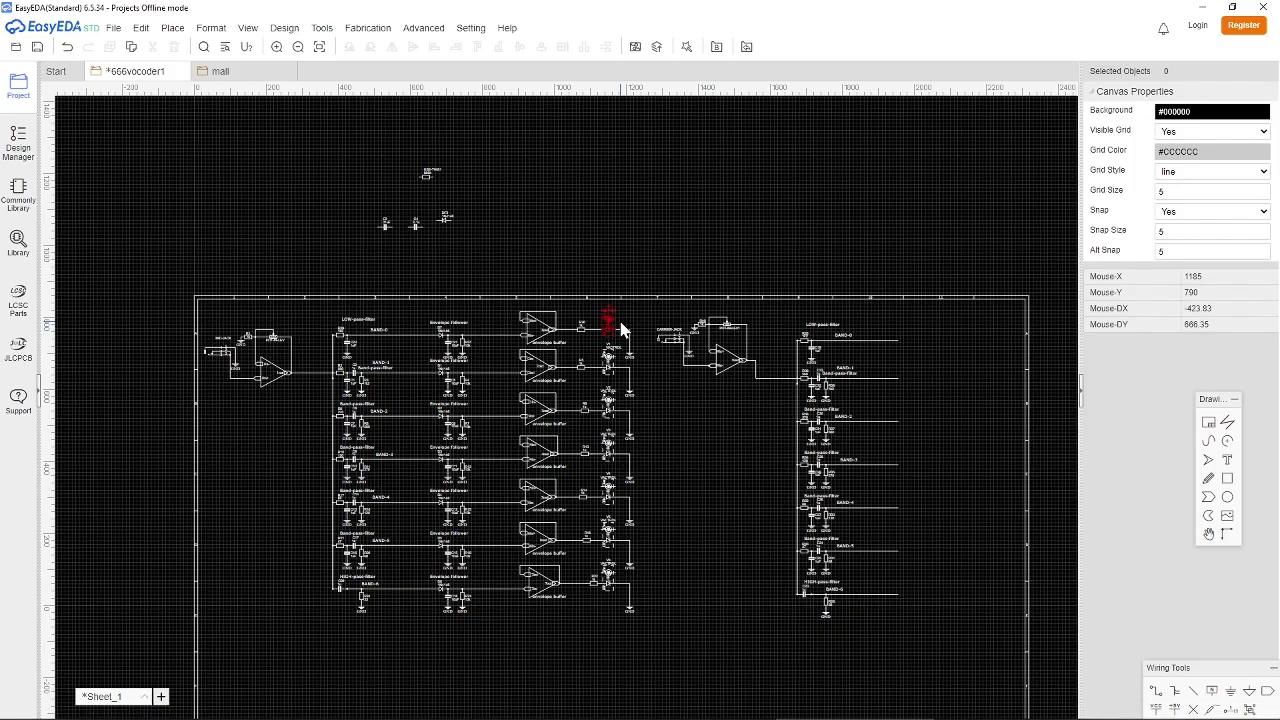
{"action": "scroll", "coordinate": [636, 324], "scroll_direction": "up", "scroll_amount": 1}
{"action": "scroll", "coordinate": [634, 319], "scroll_direction": "up", "scroll_amount": 5}
{"action": "right_click_drag", "start_coordinate": [563, 280], "coordinate": [766, 291]}
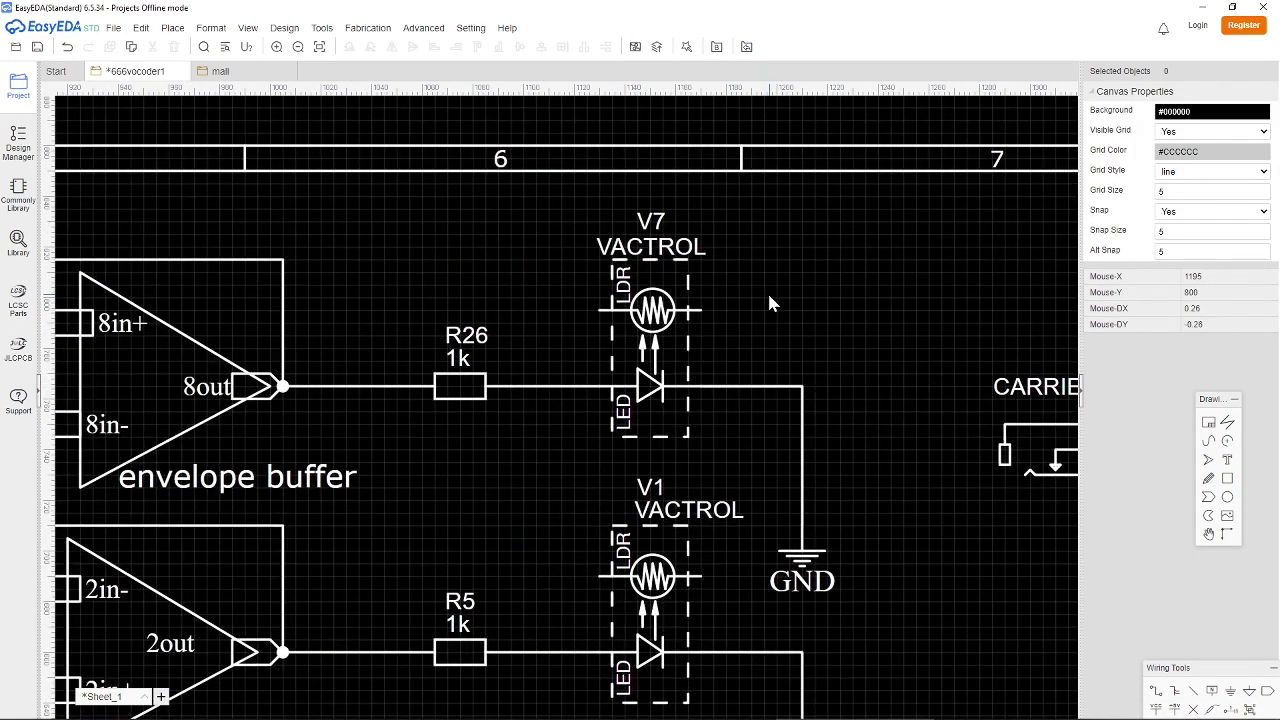
{"action": "left_click", "coordinate": [600, 311]}
{"action": "key", "text": "Escape"}
{"action": "double_click", "coordinate": [521, 306]}
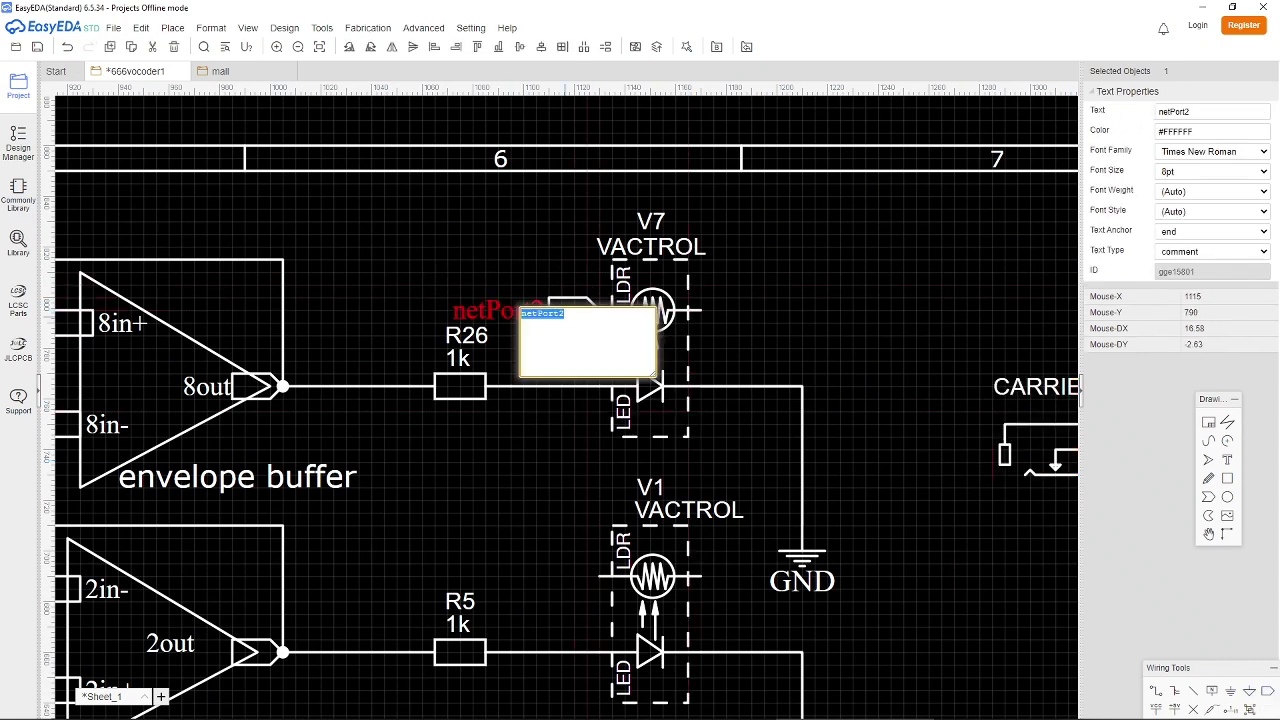
{"action": "type", "text": "v"}
{"action": "left_click", "coordinate": [548, 257]}
{"action": "left_click", "coordinate": [1267, 690]}
{"action": "key", "text": "Escape"}
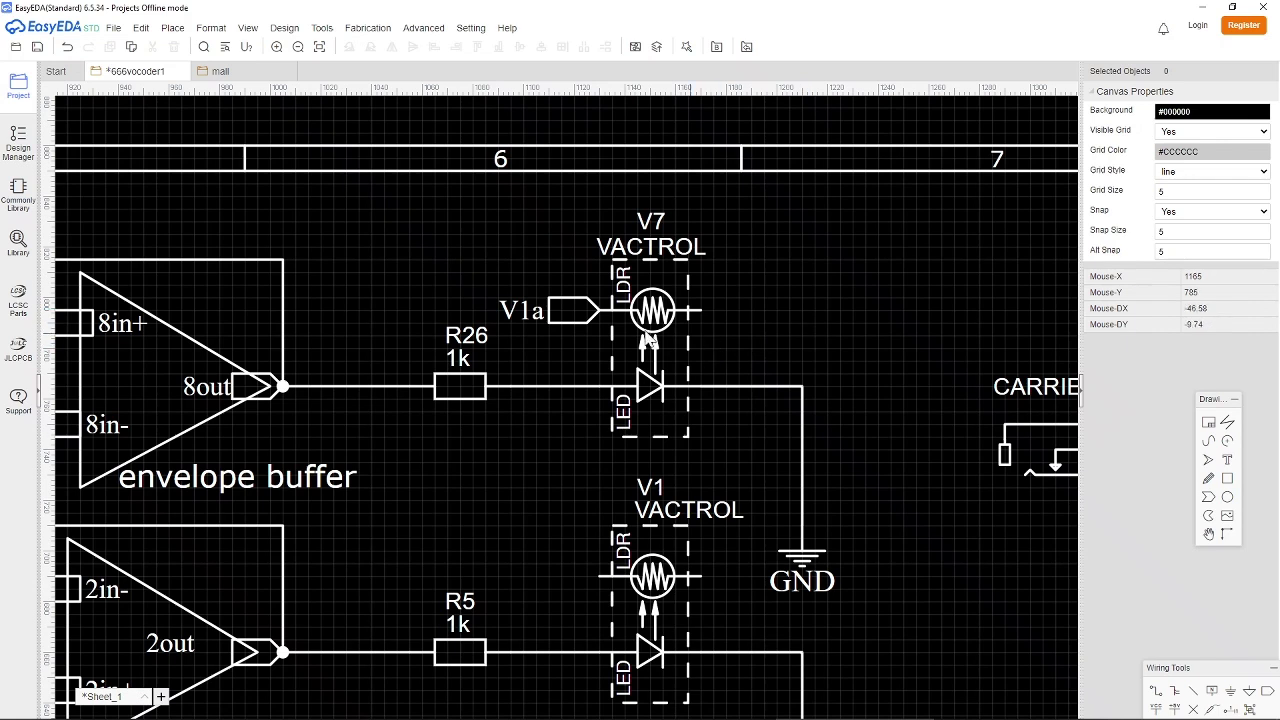
Rename the V1a port to V1 and place a rotated V2 net port on the other end of the V7 vactrol's LDR.
{"action": "double_click", "coordinate": [537, 315]}
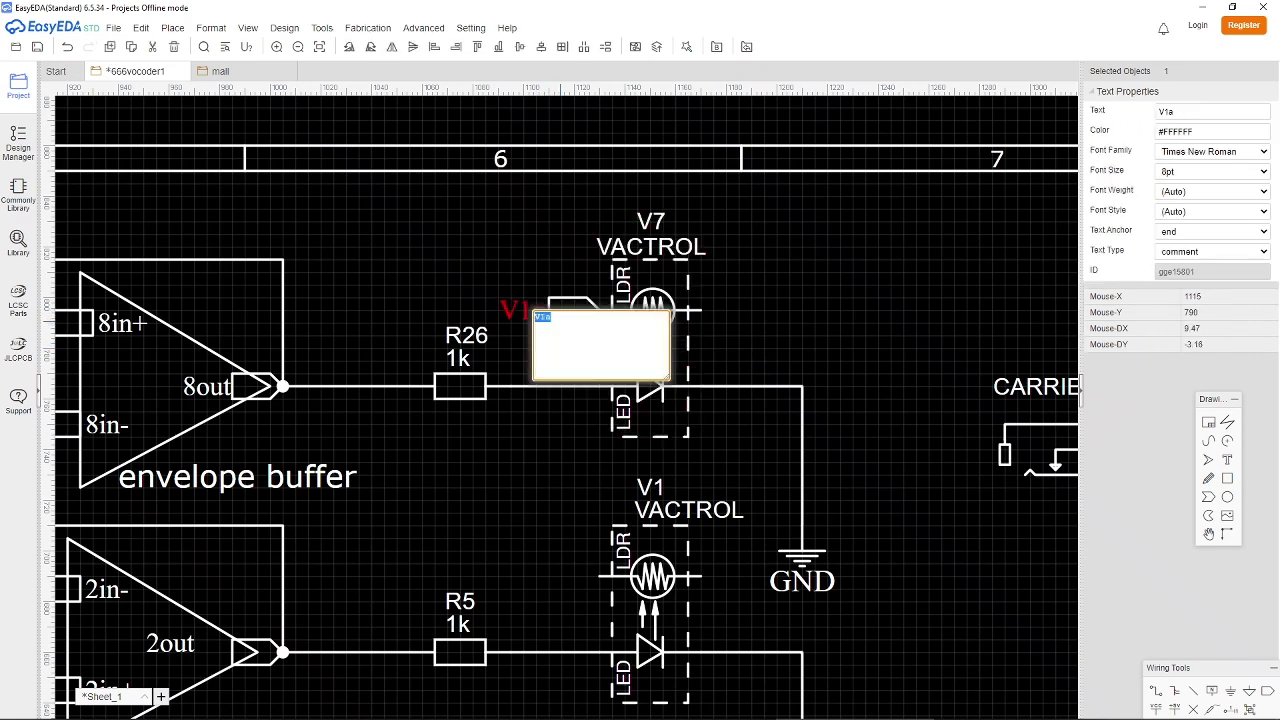
{"action": "type", "text": "V1"}
{"action": "left_click", "coordinate": [795, 318]}
{"action": "left_click", "coordinate": [1267, 690]}
{"action": "key", "text": "space"}
{"action": "key", "text": "space"}
{"action": "left_click", "coordinate": [702, 311]}
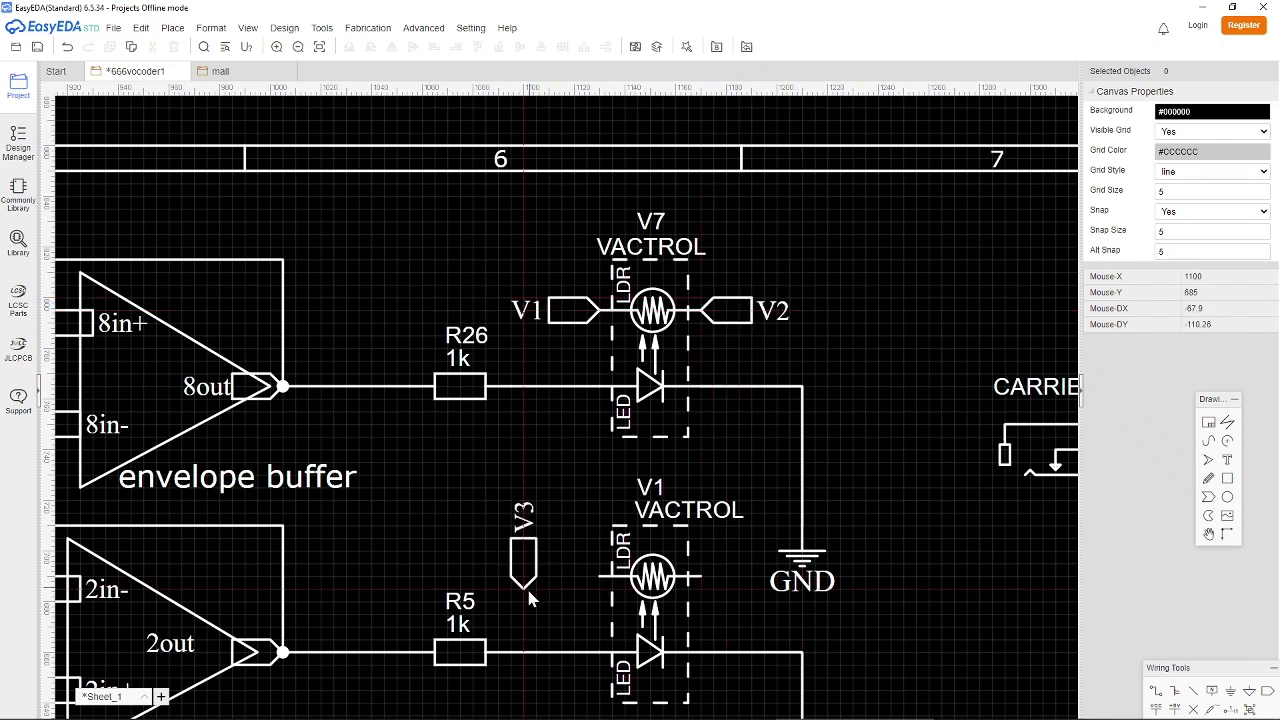
Place net ports V3 and V4 on the two LDR ends of the V1 vactrol, turned to face the part.
{"action": "left_click", "coordinate": [600, 577]}
{"action": "key", "text": "space"}
{"action": "key", "text": "space"}
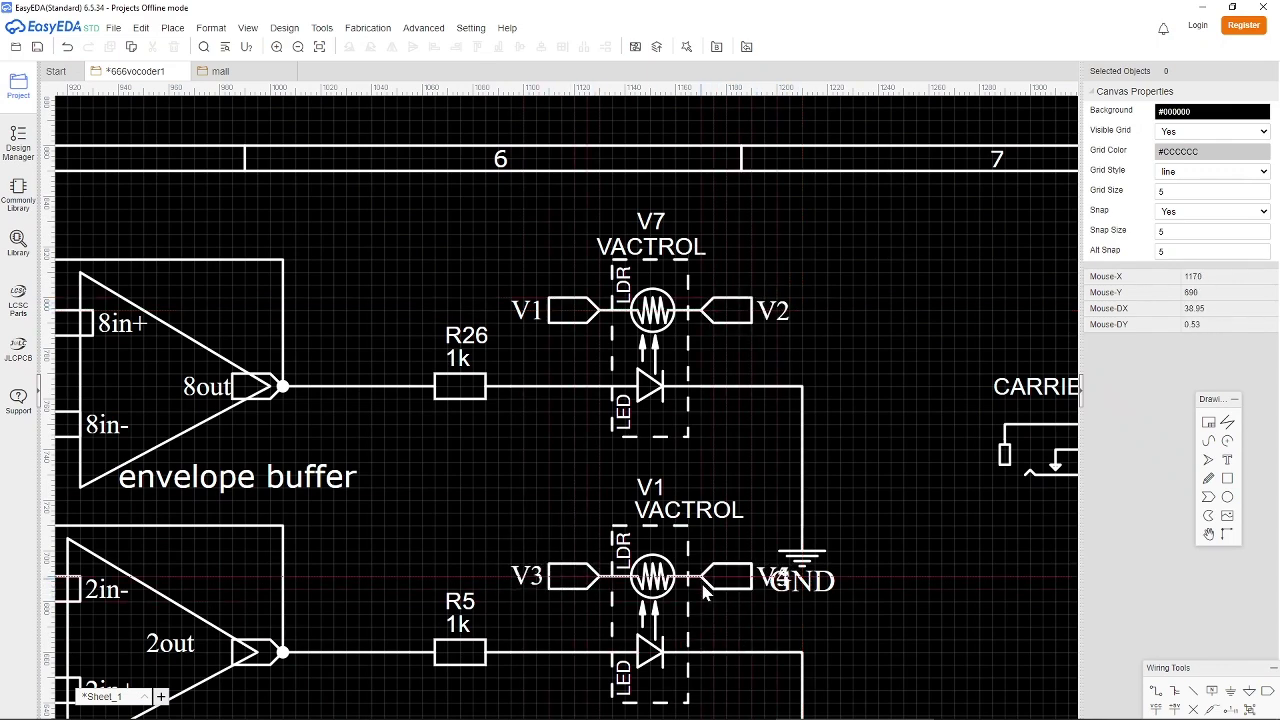
Place net ports V5 and V6 on the V2 vactrol's LDR ends and V7 and V8 on those of the V3 vactrol.
{"action": "scroll", "coordinate": [719, 526], "scroll_direction": "down", "scroll_amount": 3}
{"action": "scroll", "coordinate": [719, 526], "scroll_direction": "down", "scroll_amount": 3}
{"action": "left_click", "coordinate": [655, 538]}
{"action": "left_click", "coordinate": [708, 543]}
{"action": "scroll", "coordinate": [708, 543], "scroll_direction": "down", "scroll_amount": 2}
{"action": "left_click", "coordinate": [676, 674]}
{"action": "left_click", "coordinate": [716, 680]}
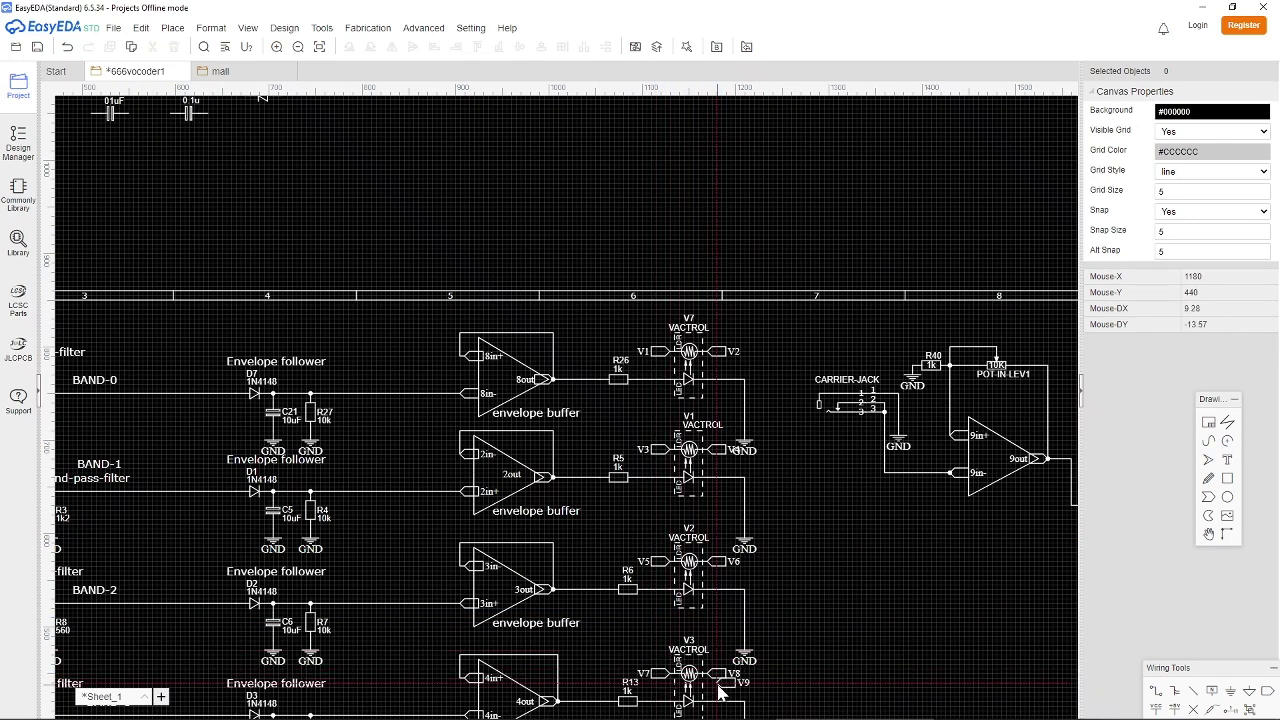
Place net ports V9 and V10 on the V4 vactrol's LDR ends and V11 and V12 on those of the V5 vactrol.
{"action": "scroll", "coordinate": [722, 600], "scroll_direction": "down", "scroll_amount": 3}
{"action": "scroll", "coordinate": [722, 465], "scroll_direction": "up", "scroll_amount": 1}
{"action": "scroll", "coordinate": [722, 465], "scroll_direction": "up", "scroll_amount": 5}
{"action": "left_click", "coordinate": [728, 485]}
{"action": "left_click", "coordinate": [843, 489]}
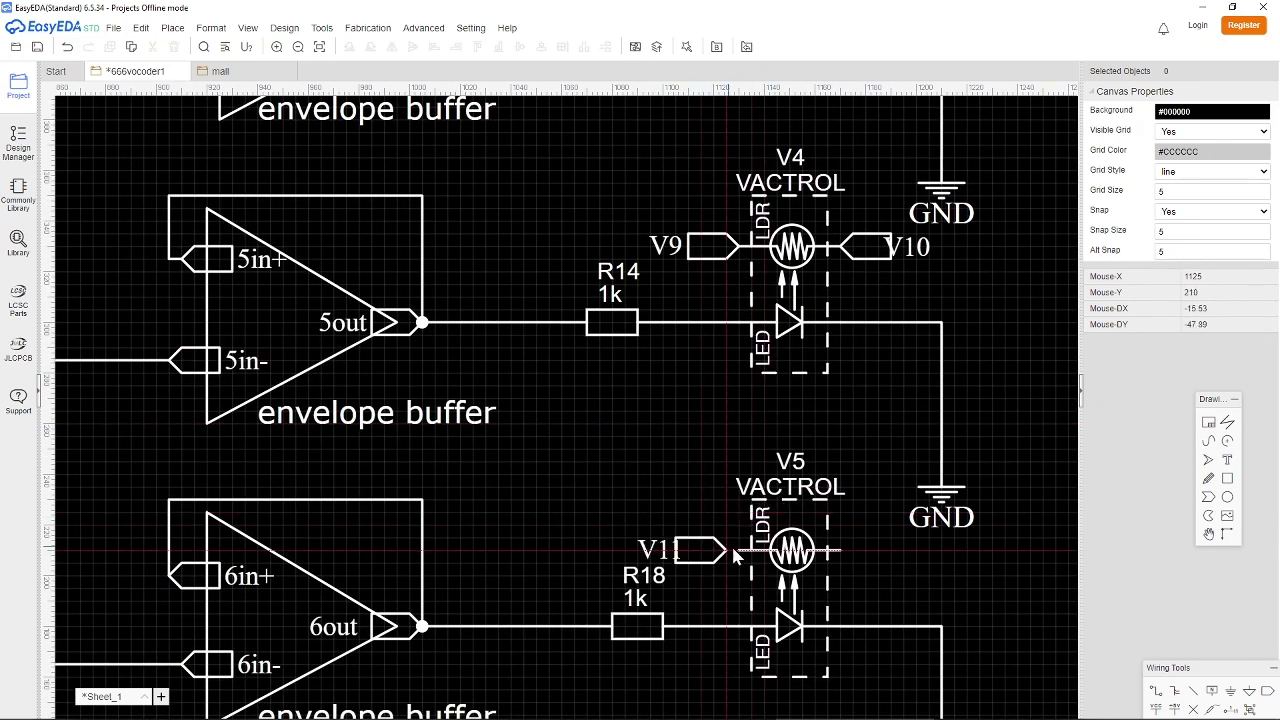
{"action": "left_click", "coordinate": [733, 550]}
{"action": "left_click", "coordinate": [840, 549]}
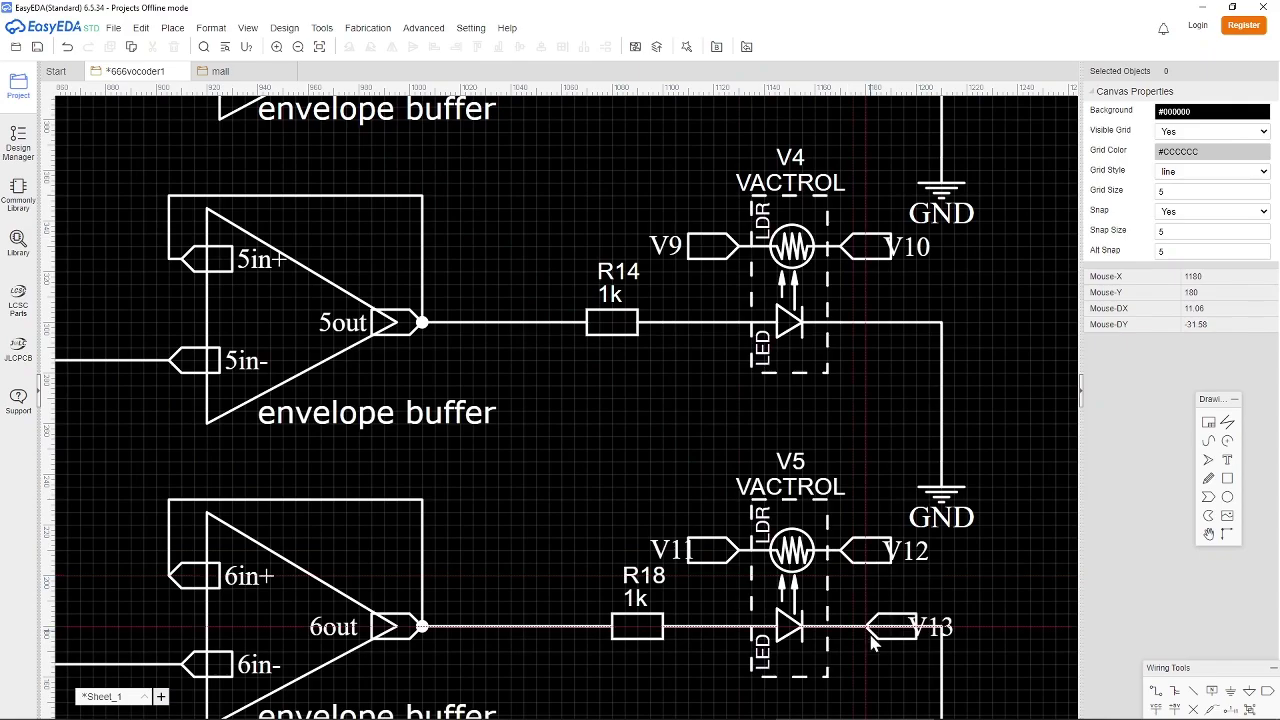
Place net ports V13 and V14 on the two LDR ends of the V6 vactrol.
{"action": "key", "text": "space"}
{"action": "key", "text": "space"}
{"action": "key", "text": "XF86Mail"}
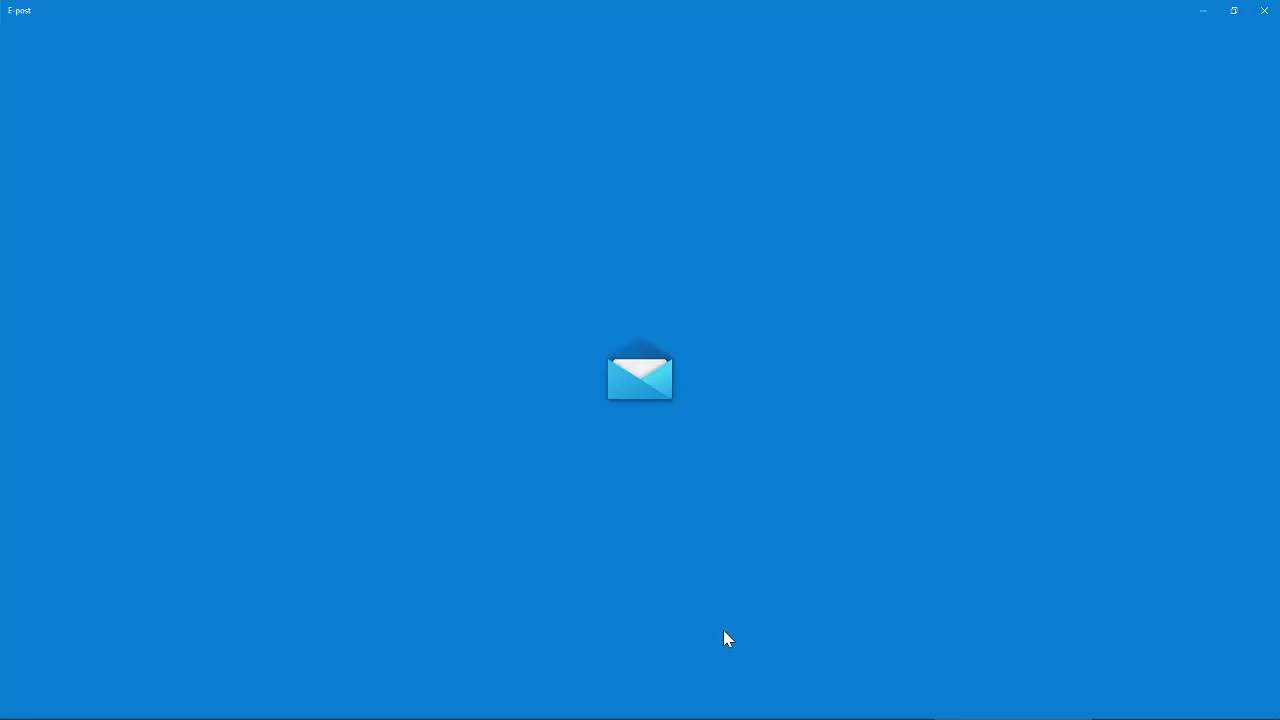
{"action": "left_click", "coordinate": [1259, 8]}
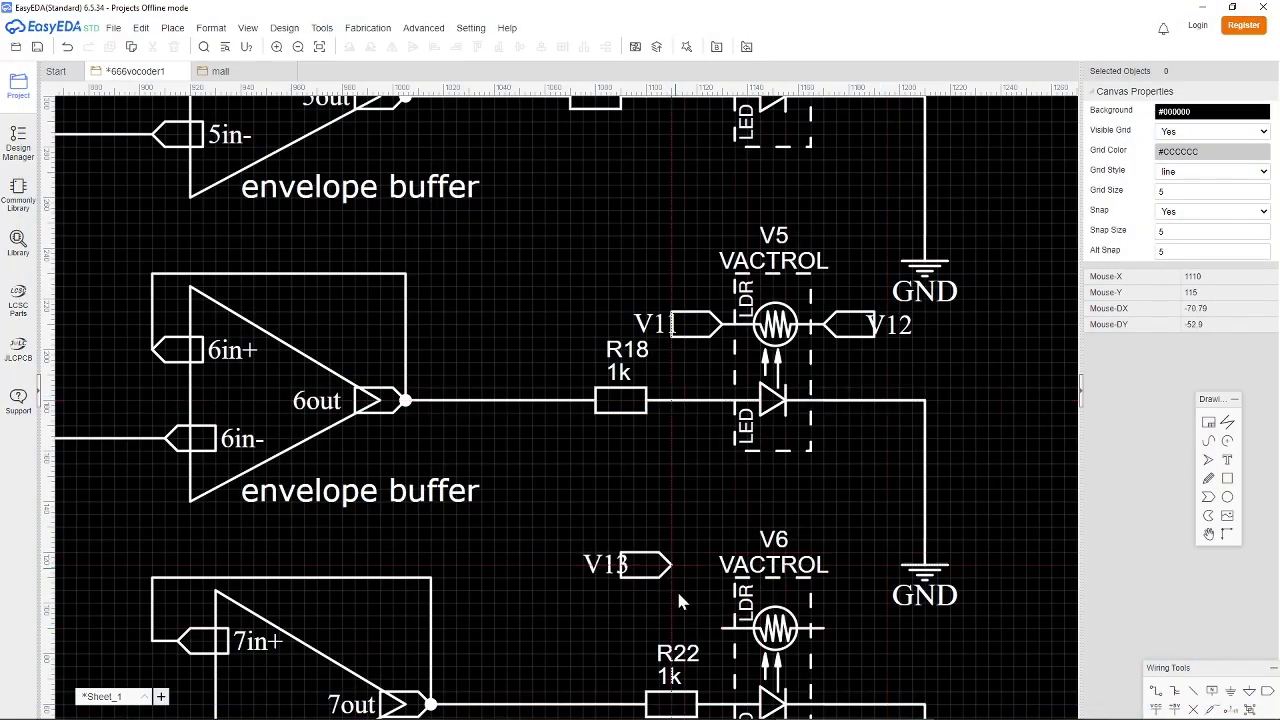
{"action": "left_click", "coordinate": [722, 628]}
{"action": "left_click", "coordinate": [830, 629]}
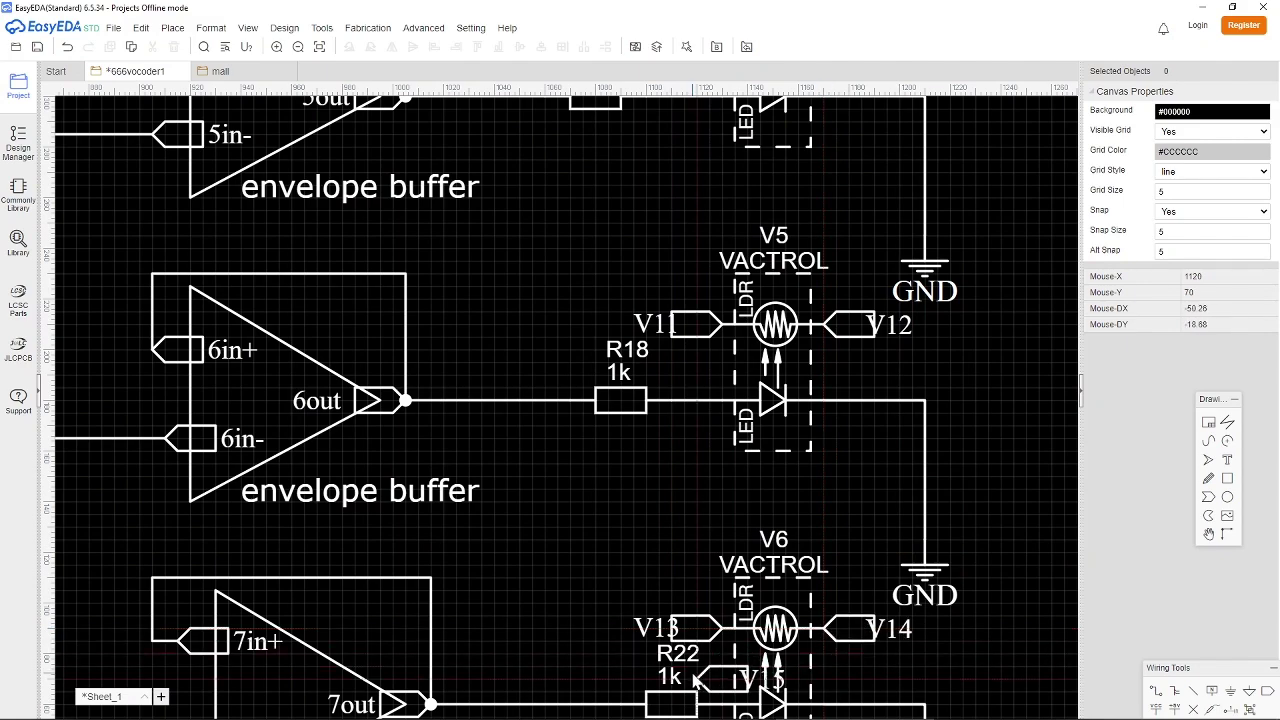
{"action": "scroll", "coordinate": [694, 675], "scroll_direction": "down", "scroll_amount": 3}
{"action": "right_click_drag", "start_coordinate": [694, 675], "coordinate": [702, 455]}
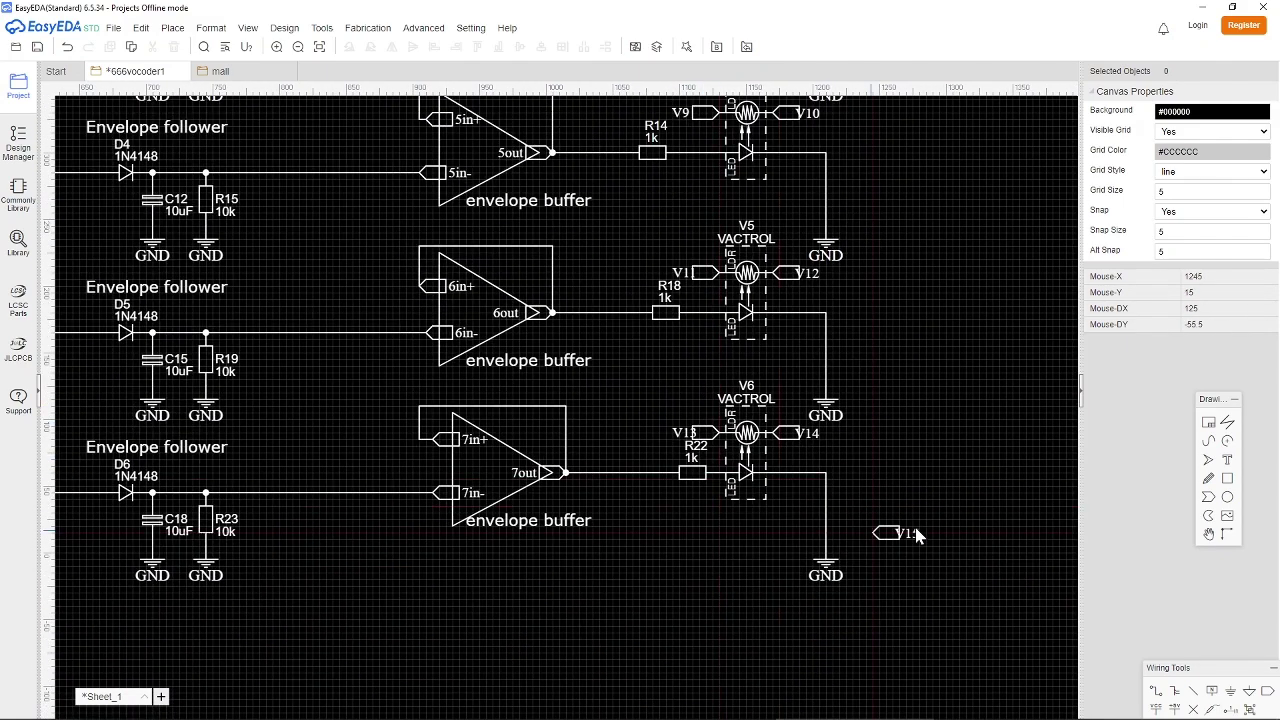
Shift the V13 and V14 port names clear of their symbols and move the R22, R18 and R14 values inside the resistors, designators below.
{"action": "left_click_drag", "start_coordinate": [816, 434], "coordinate": [822, 434]}
{"action": "left_click_drag", "start_coordinate": [681, 435], "coordinate": [693, 486]}
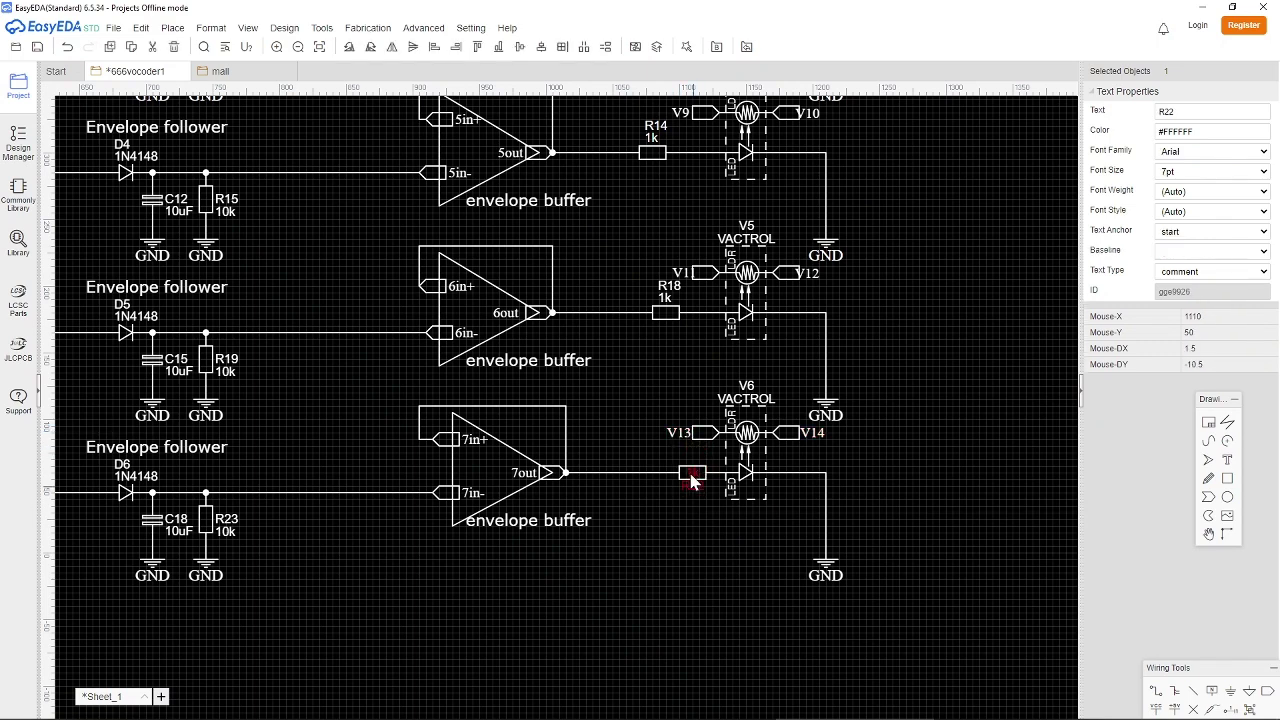
{"action": "mouse_move", "coordinate": [671, 287]}
{"action": "left_mouse_down"}
{"action": "mouse_move", "coordinate": [668, 325]}
{"action": "mouse_move", "coordinate": [668, 312]}
{"action": "left_mouse_up"}
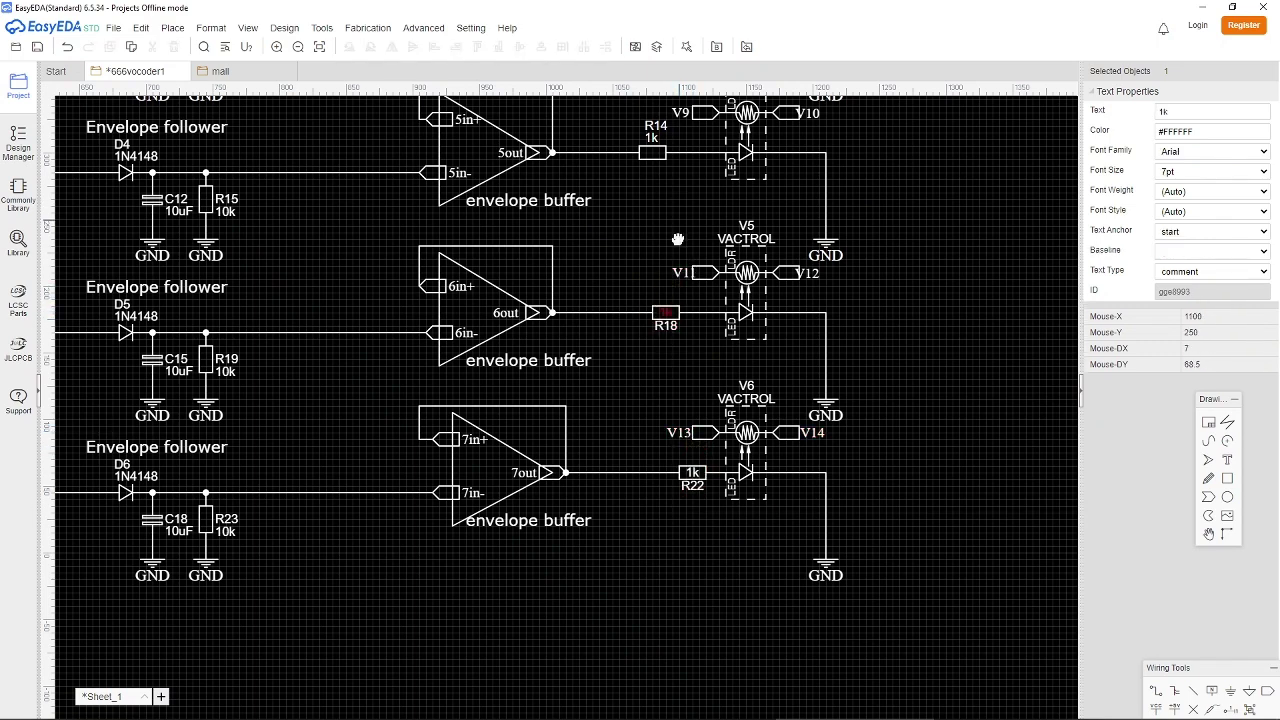
{"action": "right_click_drag", "start_coordinate": [677, 216], "coordinate": [687, 346]}
{"action": "left_click_drag", "start_coordinate": [670, 287], "coordinate": [670, 302]}
{"action": "left_click_drag", "start_coordinate": [665, 256], "coordinate": [662, 296]}
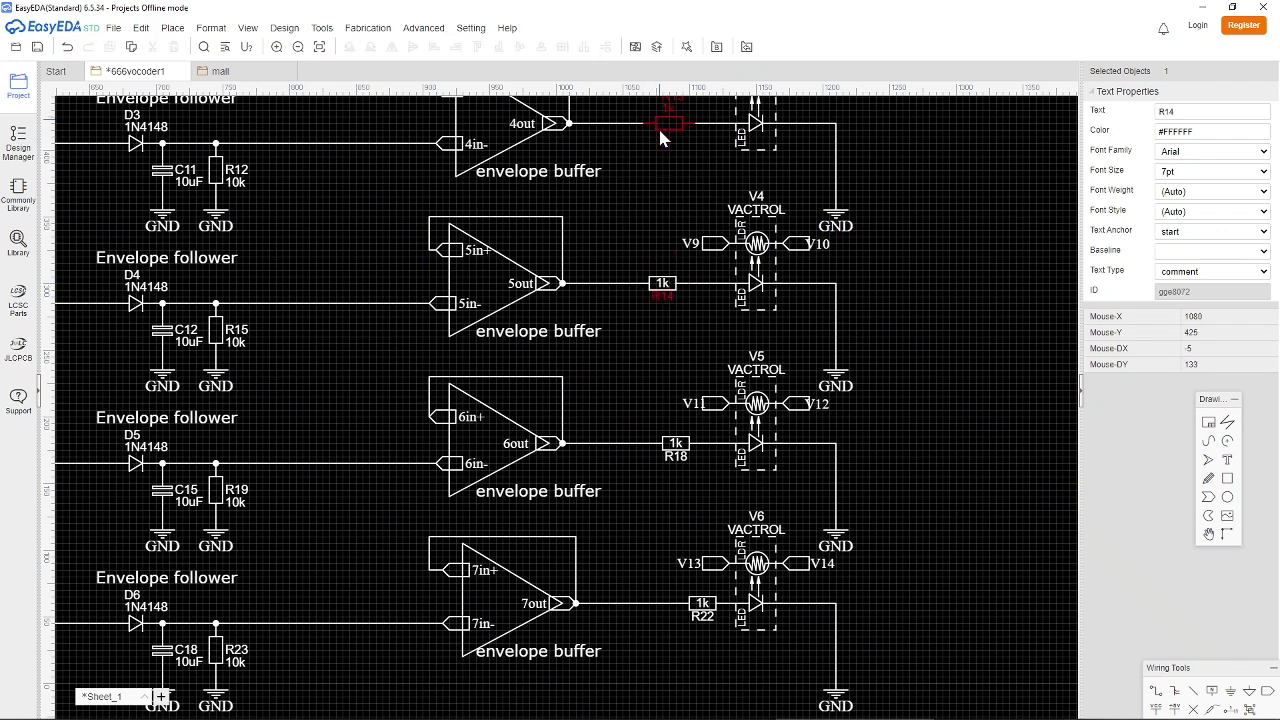
Move the V10 port name clear of its symbol and arrange the R13 and R6 values inside the resistors with designators below.
{"action": "right_click_drag", "start_coordinate": [658, 107], "coordinate": [648, 207]}
{"action": "left_click_drag", "start_coordinate": [662, 215], "coordinate": [660, 236]}
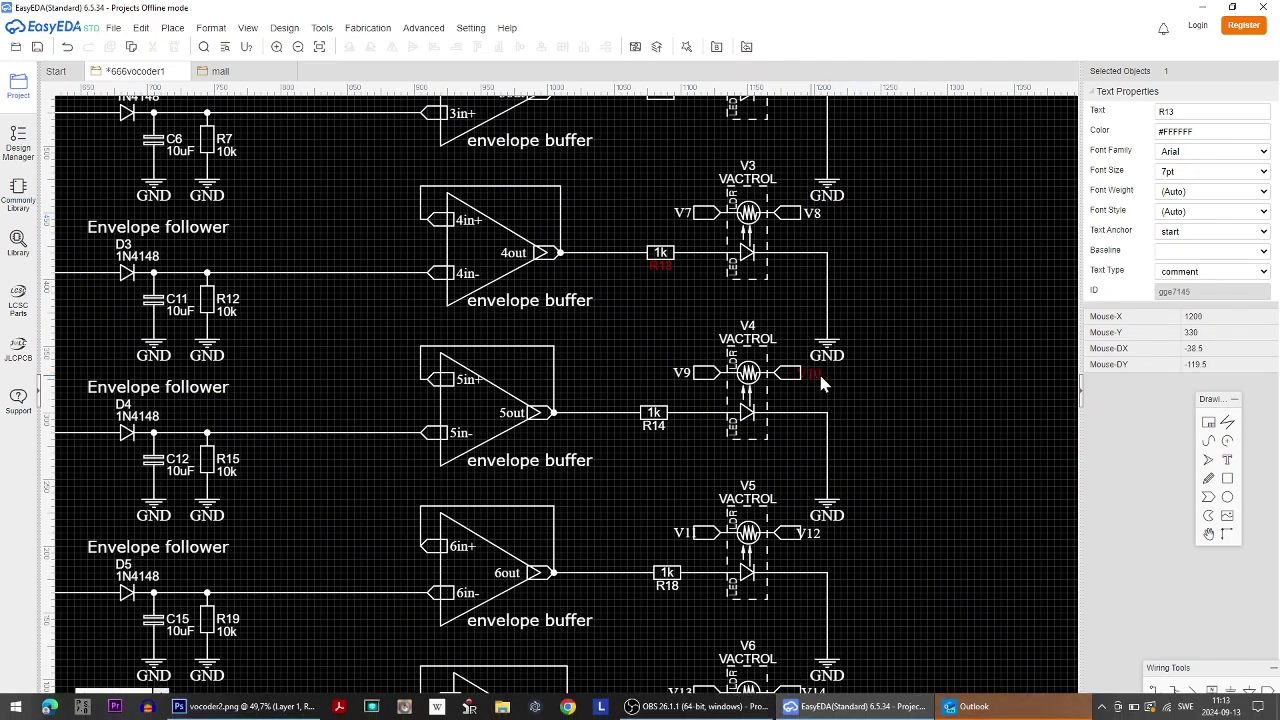
{"action": "left_click", "coordinate": [818, 371]}
{"action": "right_click_drag", "start_coordinate": [930, 172], "coordinate": [943, 323]}
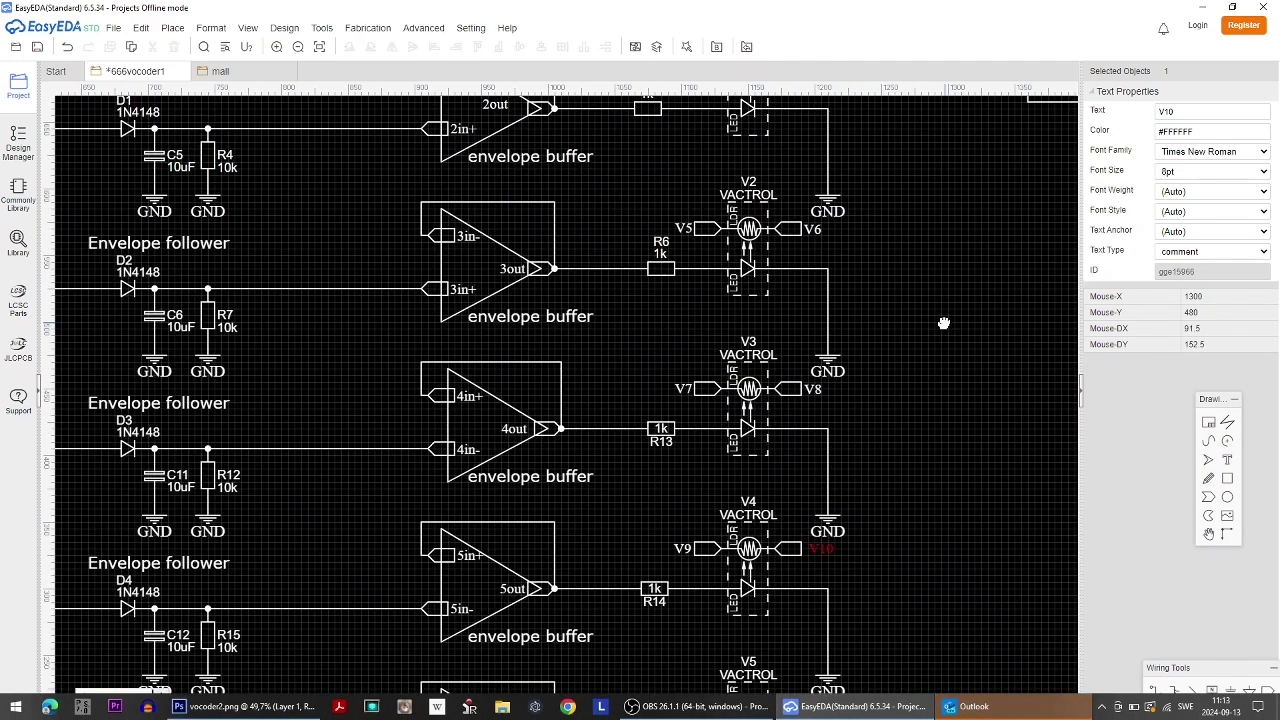
{"action": "left_click_drag", "start_coordinate": [660, 253], "coordinate": [662, 284]}
Move the V7 vactrol's vertical ground wire and its GND symbol outward, away from the V4 port.
{"action": "right_click_drag", "start_coordinate": [924, 227], "coordinate": [926, 400]}
{"action": "left_click_drag", "start_coordinate": [830, 168], "coordinate": [862, 172]}
{"action": "left_click_drag", "start_coordinate": [828, 236], "coordinate": [862, 230]}
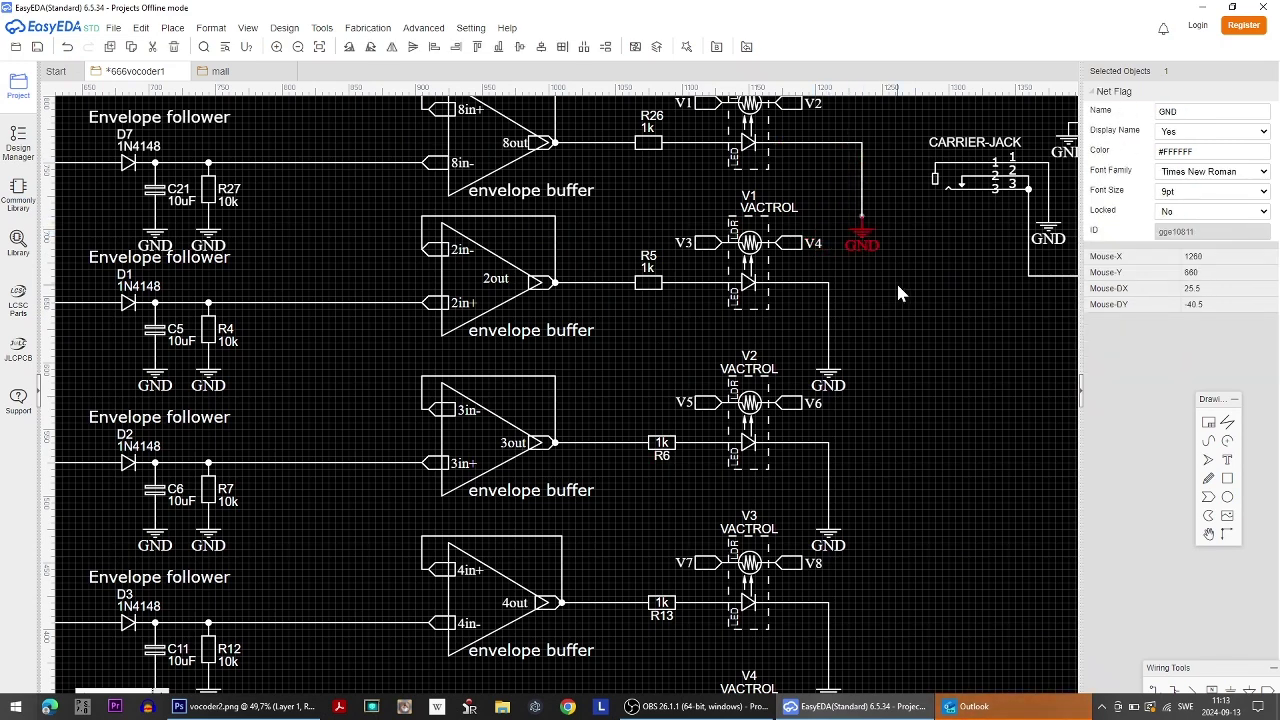
{"action": "left_click", "coordinate": [899, 288]}
Place the R5 and R26 values inside their resistor bodies with the designators directly below.
{"action": "left_click_drag", "start_coordinate": [650, 266], "coordinate": [651, 295]}
{"action": "right_click_drag", "start_coordinate": [674, 205], "coordinate": [685, 318]}
{"action": "left_click_drag", "start_coordinate": [662, 240], "coordinate": [667, 264]}
{"action": "left_click", "coordinate": [948, 342]}
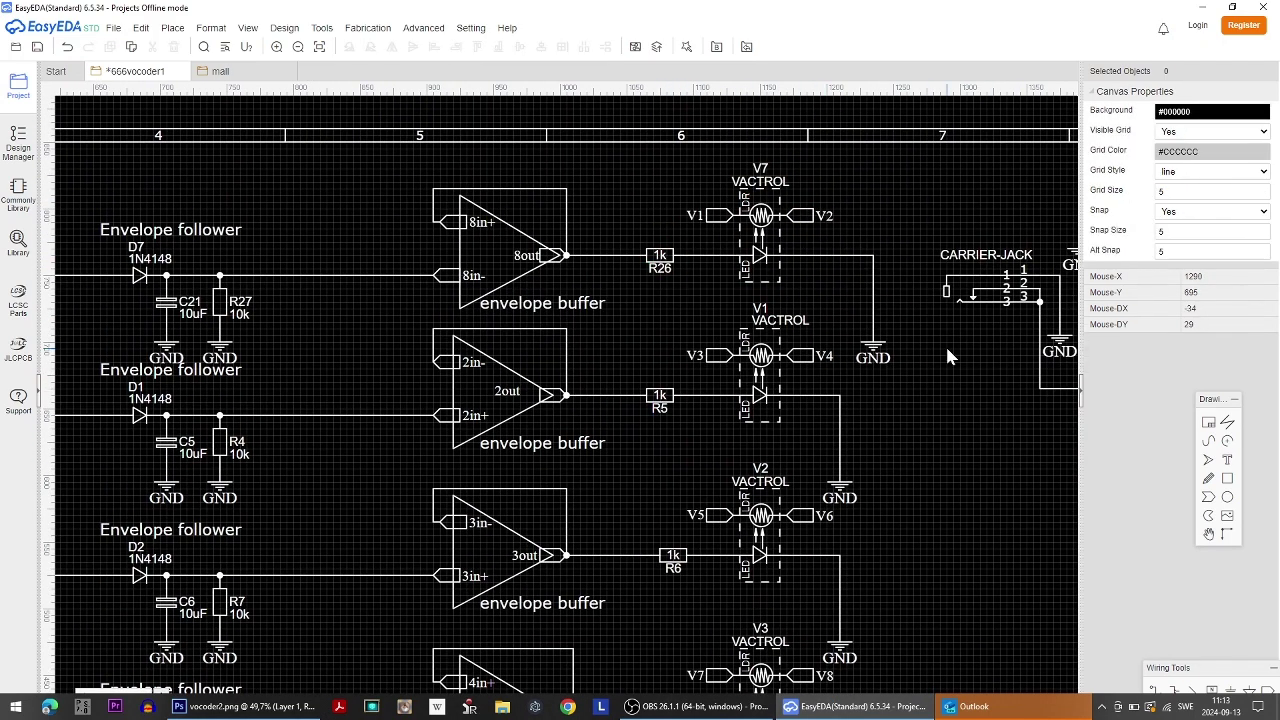
{"action": "right_click_drag", "start_coordinate": [947, 352], "coordinate": [942, 347]}
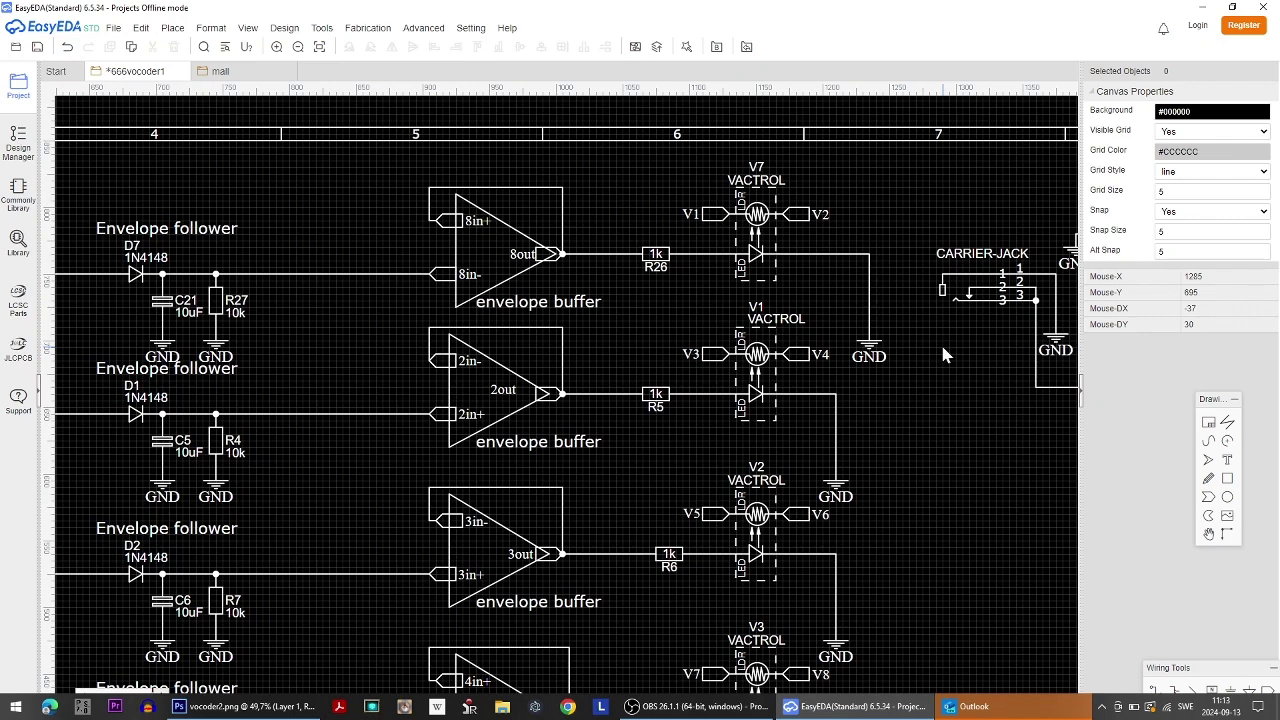
Copy the V1 net port from the V7 vactrol and place it at the open end of the BAND-0 line, facing the wire.
{"action": "right_click", "coordinate": [703, 214]}
{"action": "left_click", "coordinate": [743, 264]}
{"action": "right_click_drag", "start_coordinate": [1029, 447], "coordinate": [612, 433]}
{"action": "right_click_drag", "start_coordinate": [833, 487], "coordinate": [472, 405]}
{"action": "right_click_drag", "start_coordinate": [991, 420], "coordinate": [722, 444]}
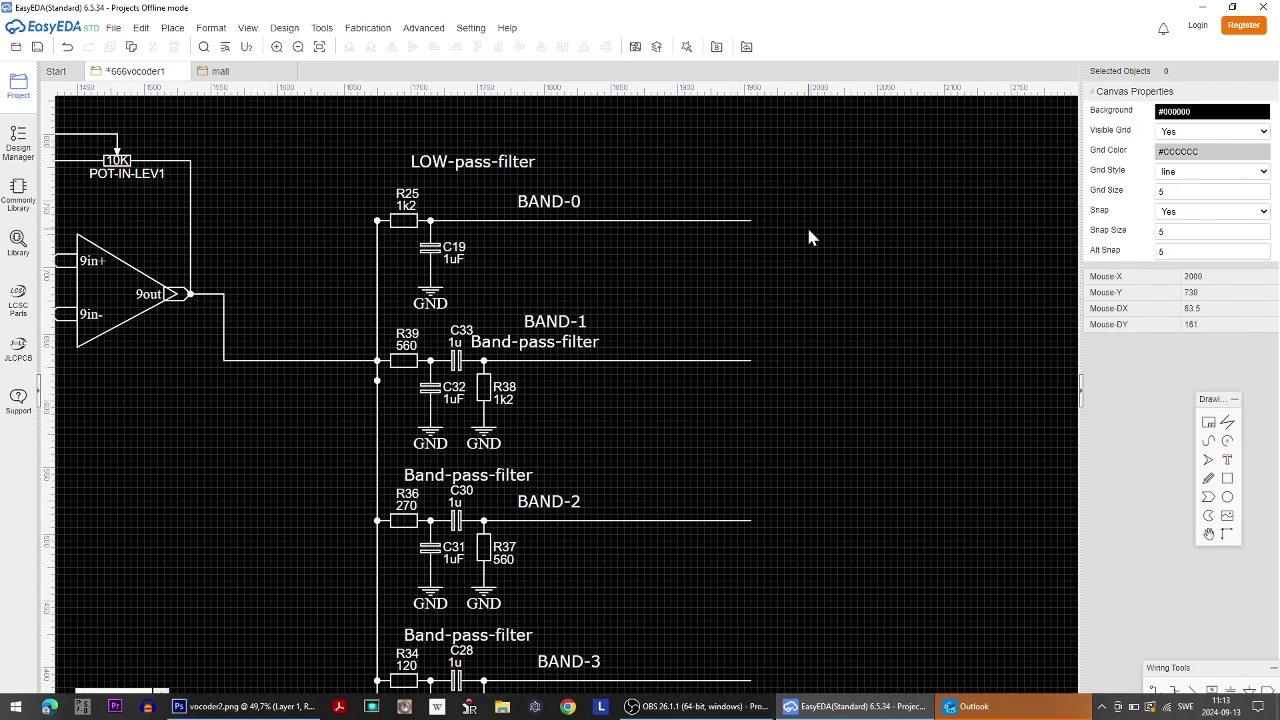
{"action": "key", "text": "ctrl+v"}
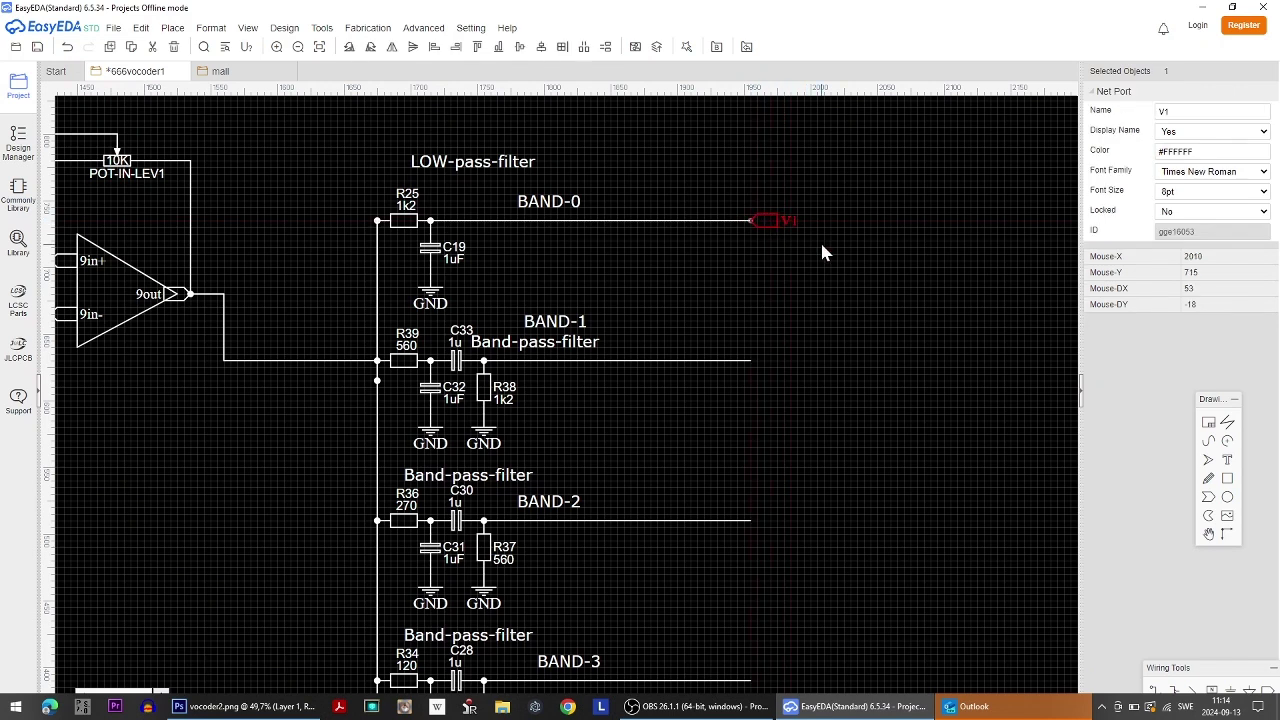
{"action": "left_click", "coordinate": [770, 220]}
{"action": "right_click", "coordinate": [827, 320]}
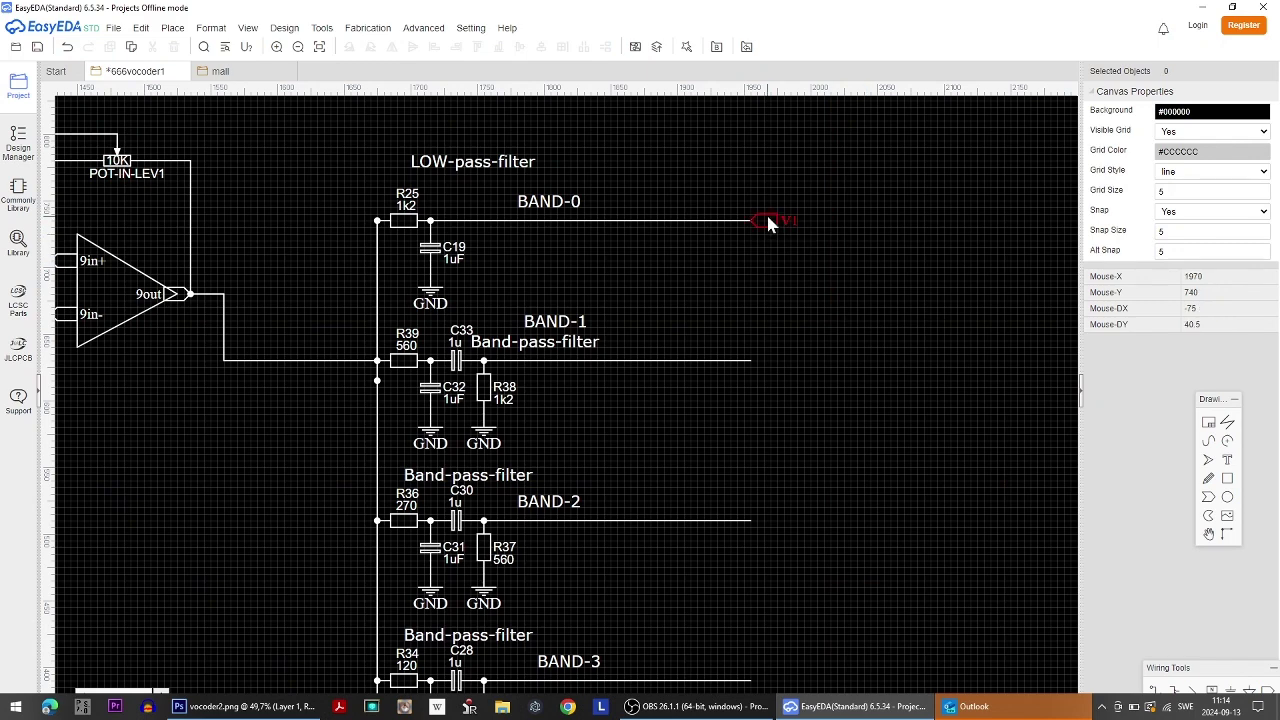
Place a second net port facing the opposite way beside V1 on the BAND-0 row and name it V2.
{"action": "key", "text": "ctrl+v"}
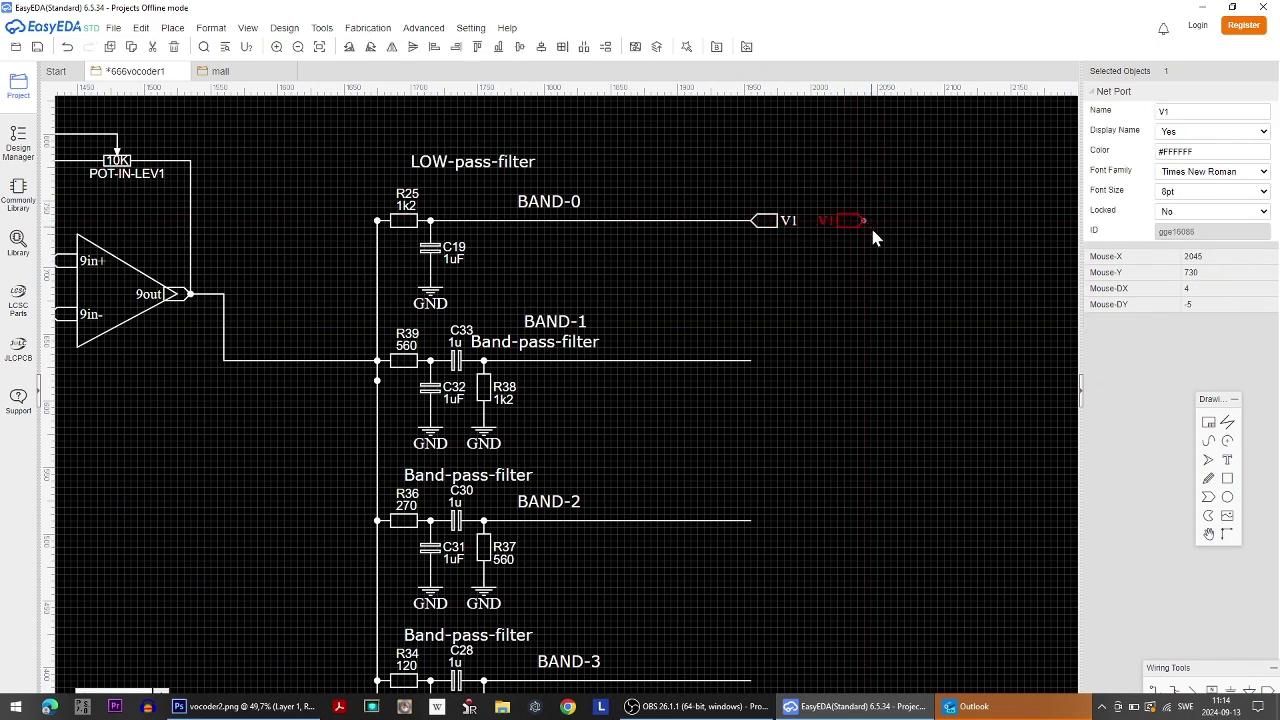
{"action": "double_click", "coordinate": [836, 222]}
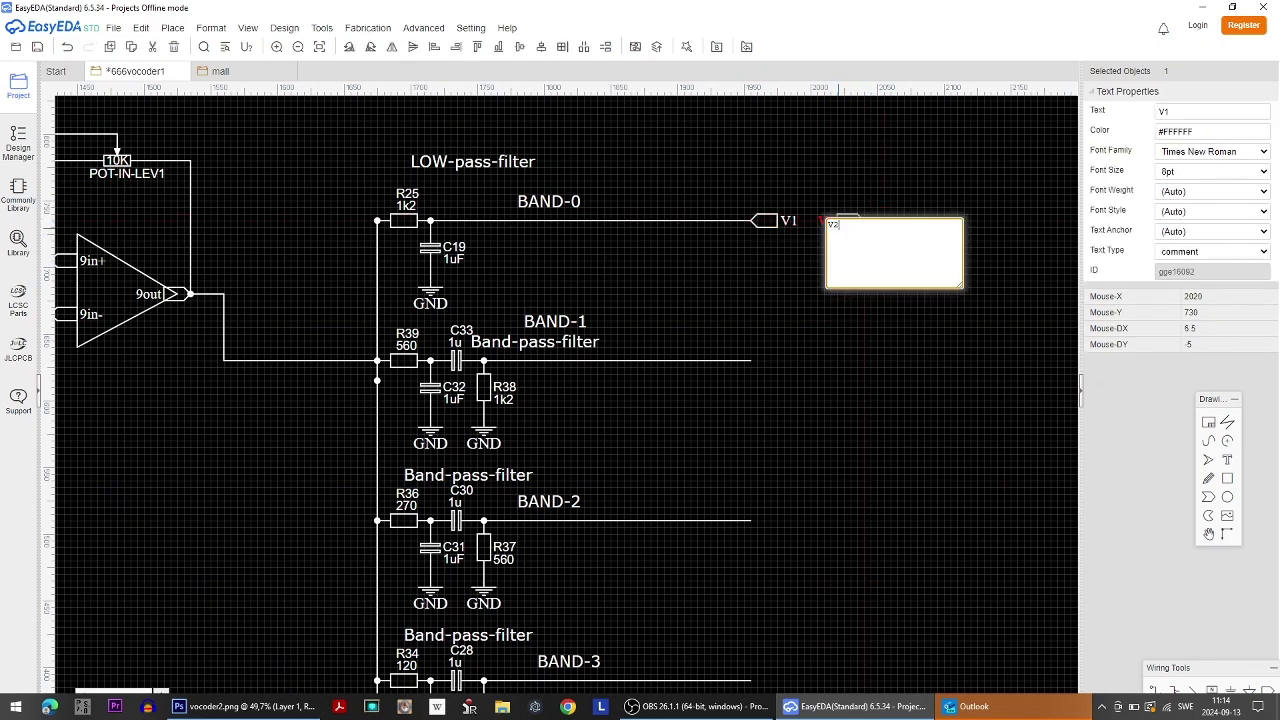
{"action": "key", "text": "Return"}
Add the text label "(LDR)Vactrol" above the V1 and V2 ports on the BAND-0 row.
{"action": "key", "text": "t"}
{"action": "left_click", "coordinate": [788, 201]}
{"action": "right_click", "coordinate": [830, 192]}
{"action": "double_click", "coordinate": [822, 193]}
{"action": "left_click", "coordinate": [818, 193]}
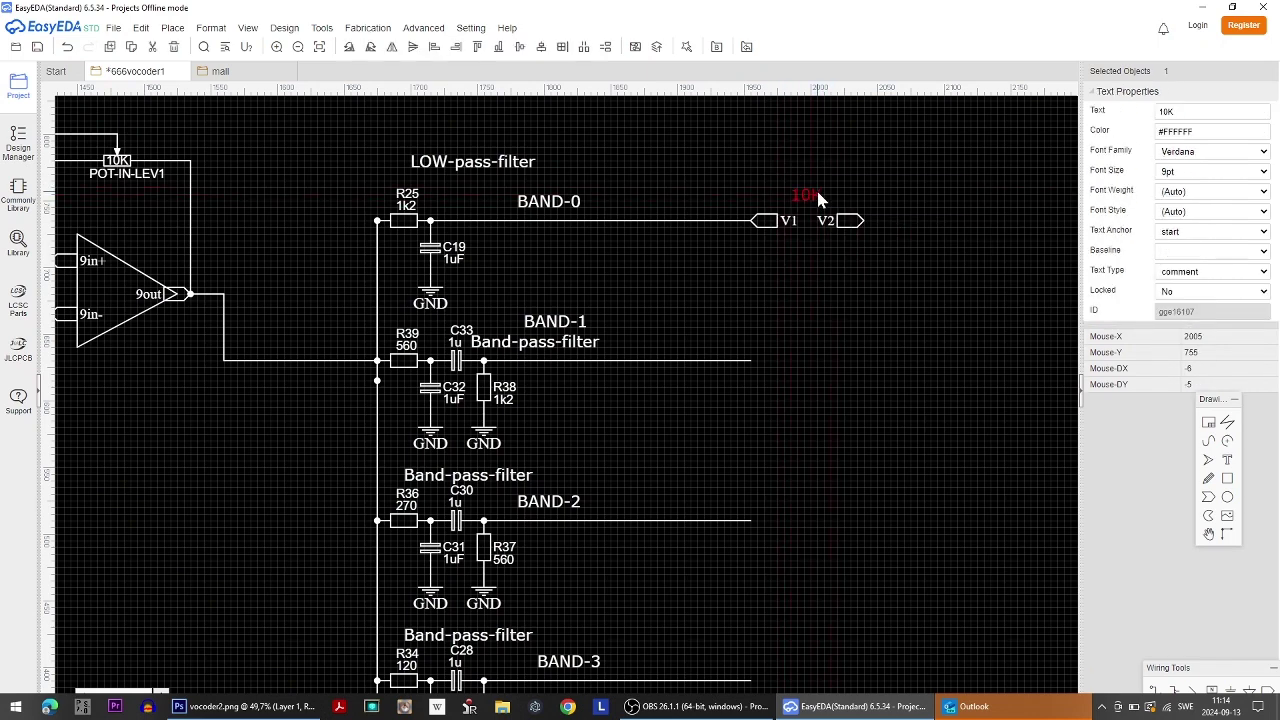
{"action": "double_click", "coordinate": [812, 196]}
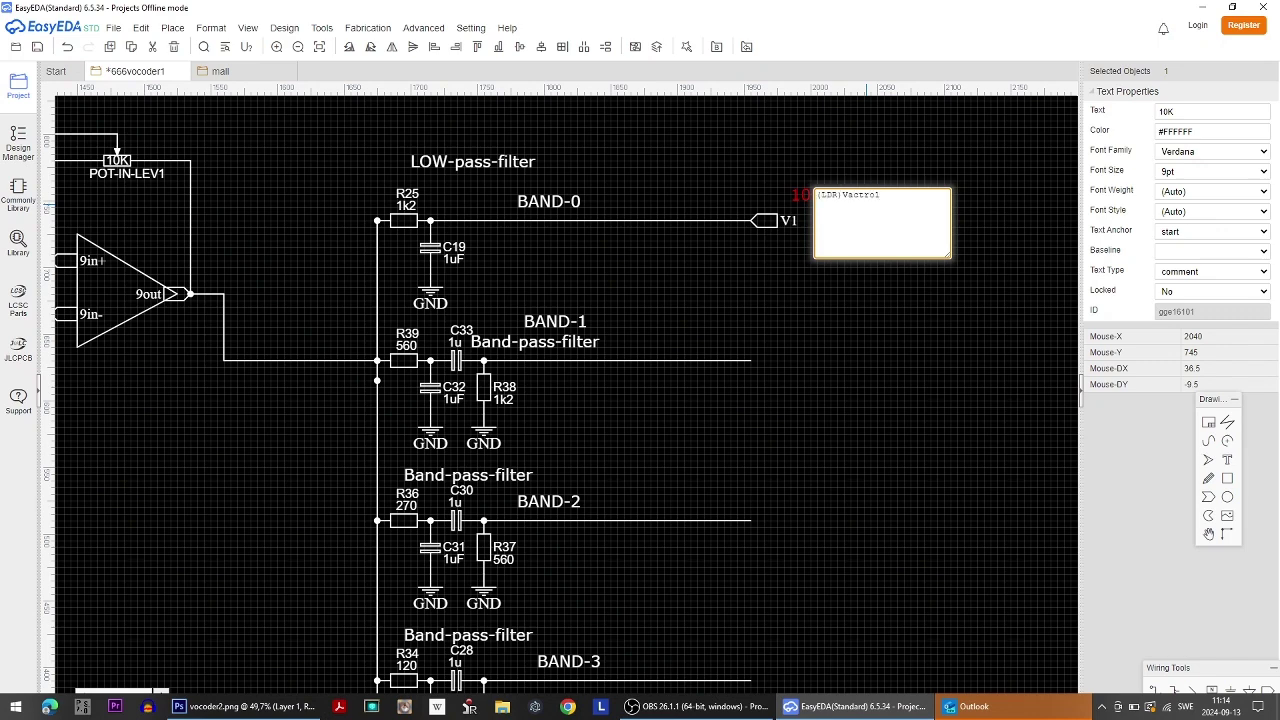
{"action": "key", "text": "Return"}
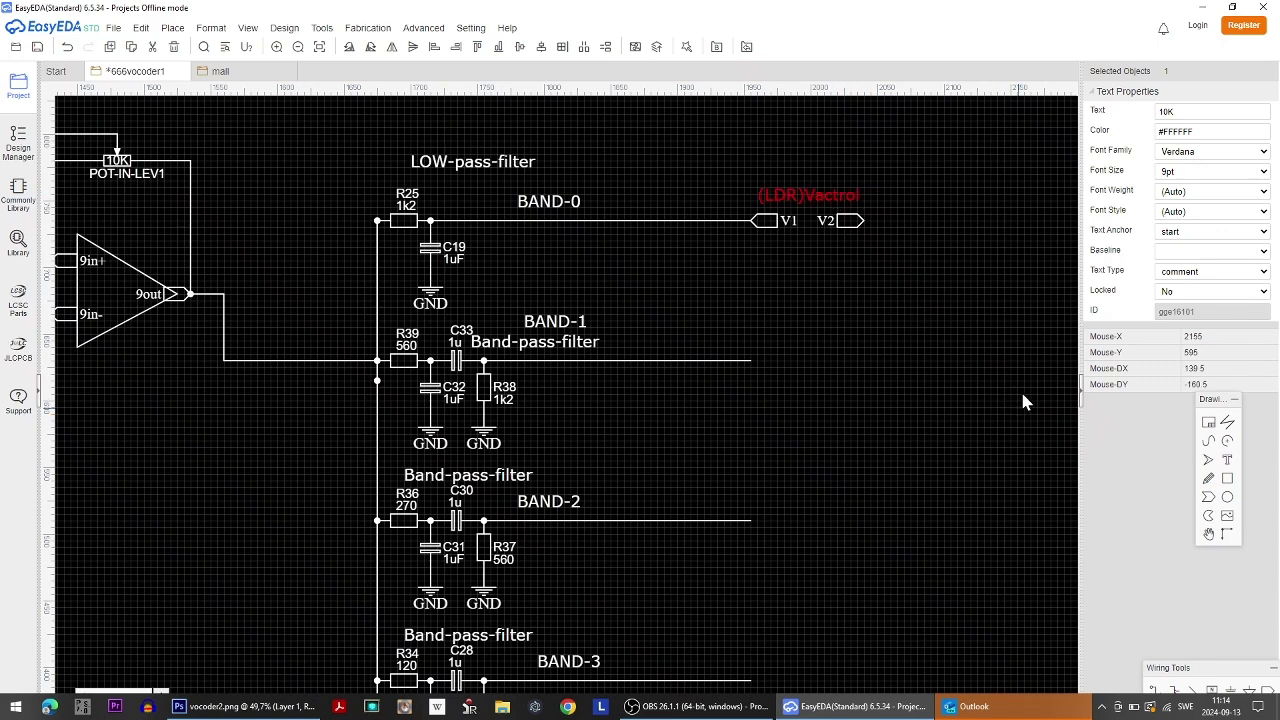
{"action": "left_click", "coordinate": [1018, 410]}
Copy the labelled port pair to the end of the BAND-1 line and rename its ports V3 and V4.
{"action": "left_click_drag", "start_coordinate": [752, 182], "coordinate": [872, 232]}
{"action": "key", "text": "ctrl+c"}
{"action": "key", "text": "ctrl+v"}
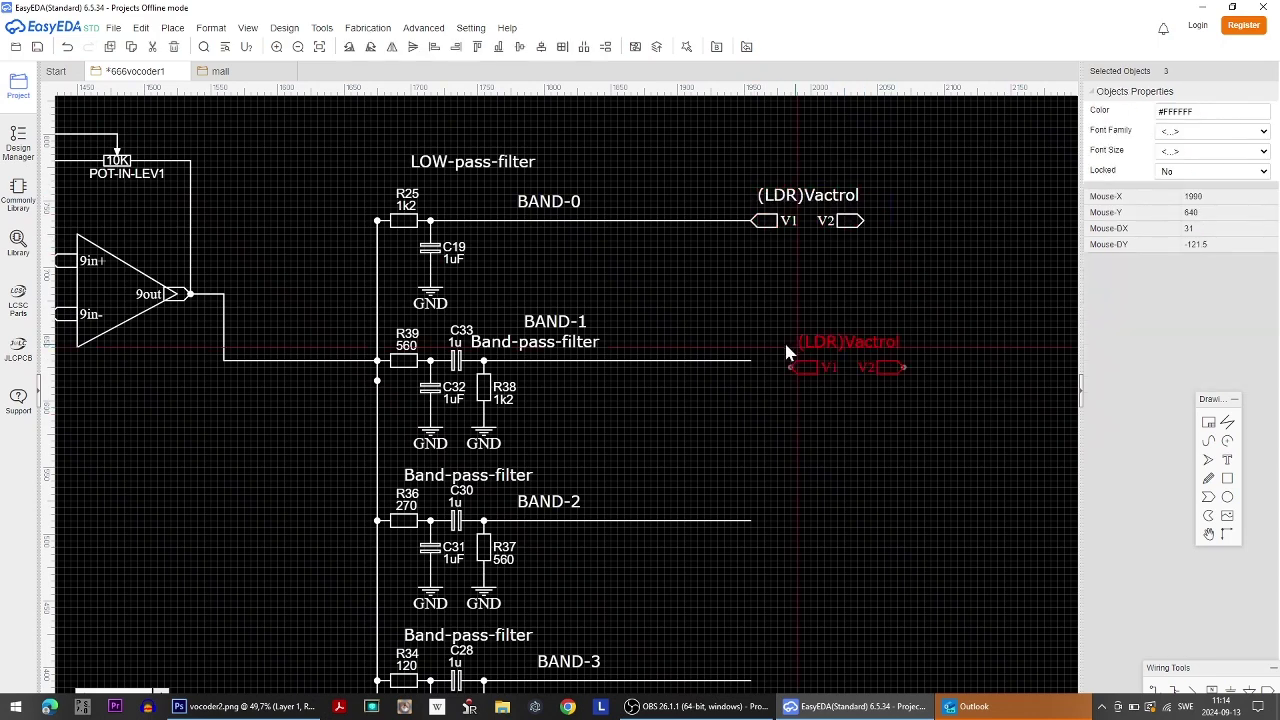
{"action": "left_click", "coordinate": [758, 336]}
{"action": "double_click", "coordinate": [795, 362]}
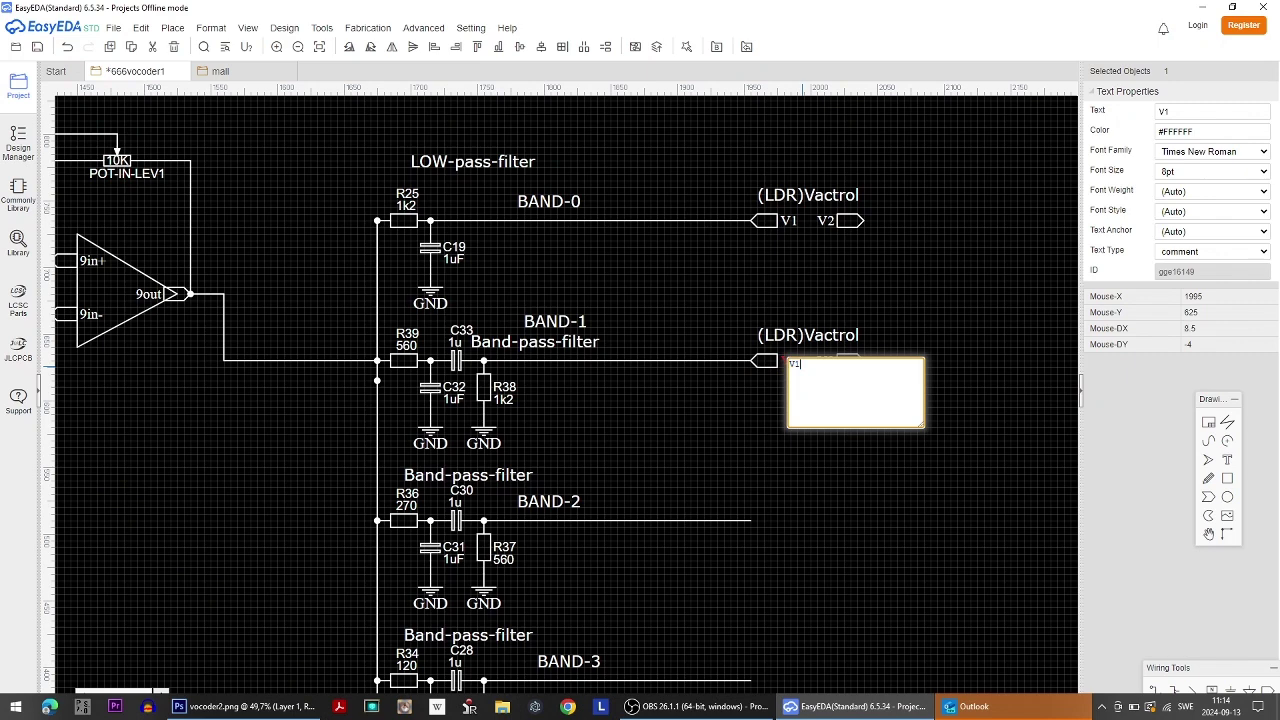
{"action": "key", "text": "Return"}
{"action": "double_click", "coordinate": [831, 364]}
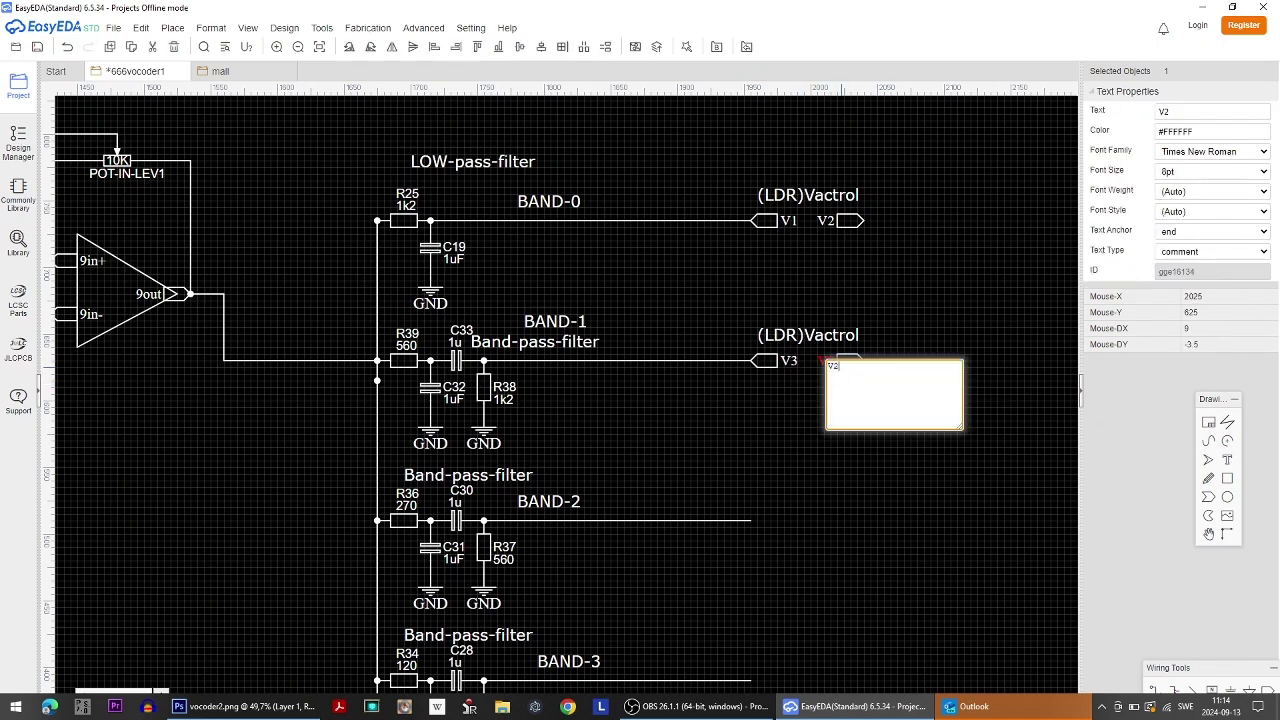
{"action": "type", "text": "V4"}
{"action": "key", "text": "Return"}
{"action": "left_click", "coordinate": [924, 405]}
Copy the BAND-0 and BAND-1 port pairs with their labels onto the ends of the BAND-2 and BAND-3 lines.
{"action": "left_click_drag", "start_coordinate": [757, 177], "coordinate": [868, 372]}
{"action": "scroll", "coordinate": [857, 520], "scroll_direction": "down", "scroll_amount": 2}
{"action": "right_click_drag", "start_coordinate": [857, 520], "coordinate": [845, 399]}
{"action": "key", "text": "ctrl+v"}
{"action": "left_click", "coordinate": [778, 363]}
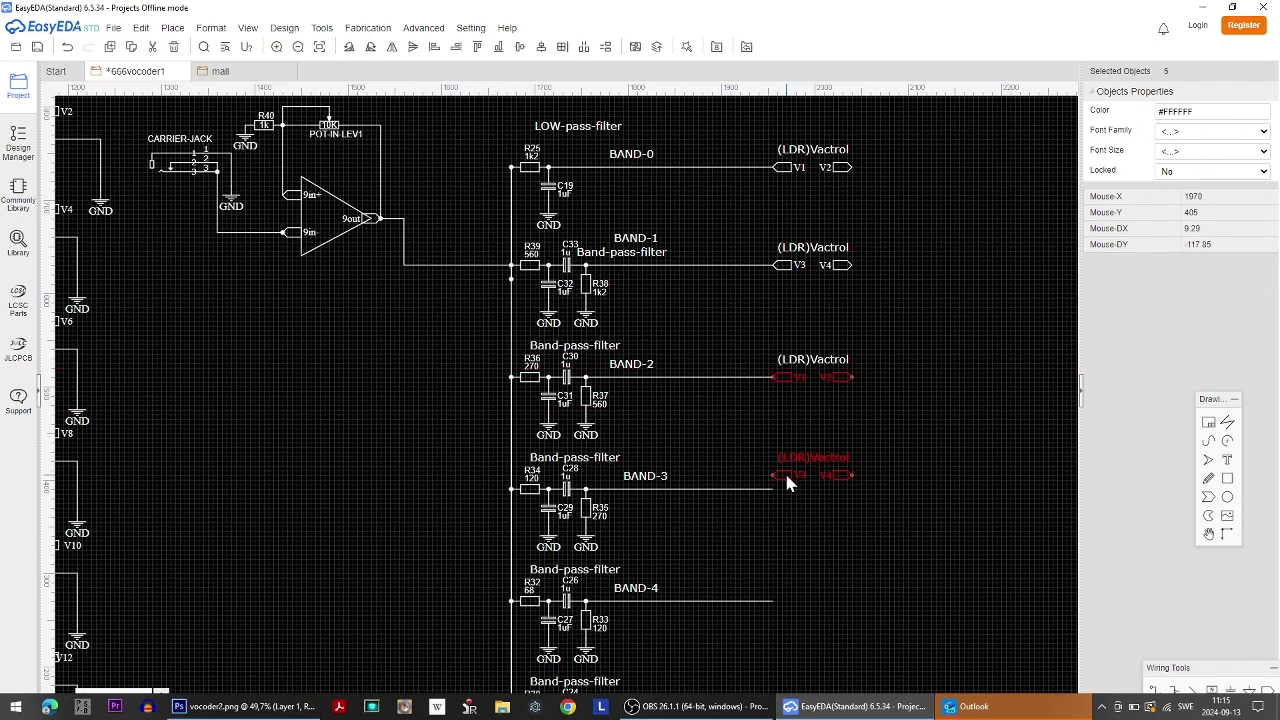
{"action": "left_click", "coordinate": [798, 488]}
{"action": "left_click_drag", "start_coordinate": [783, 447], "coordinate": [786, 486]}
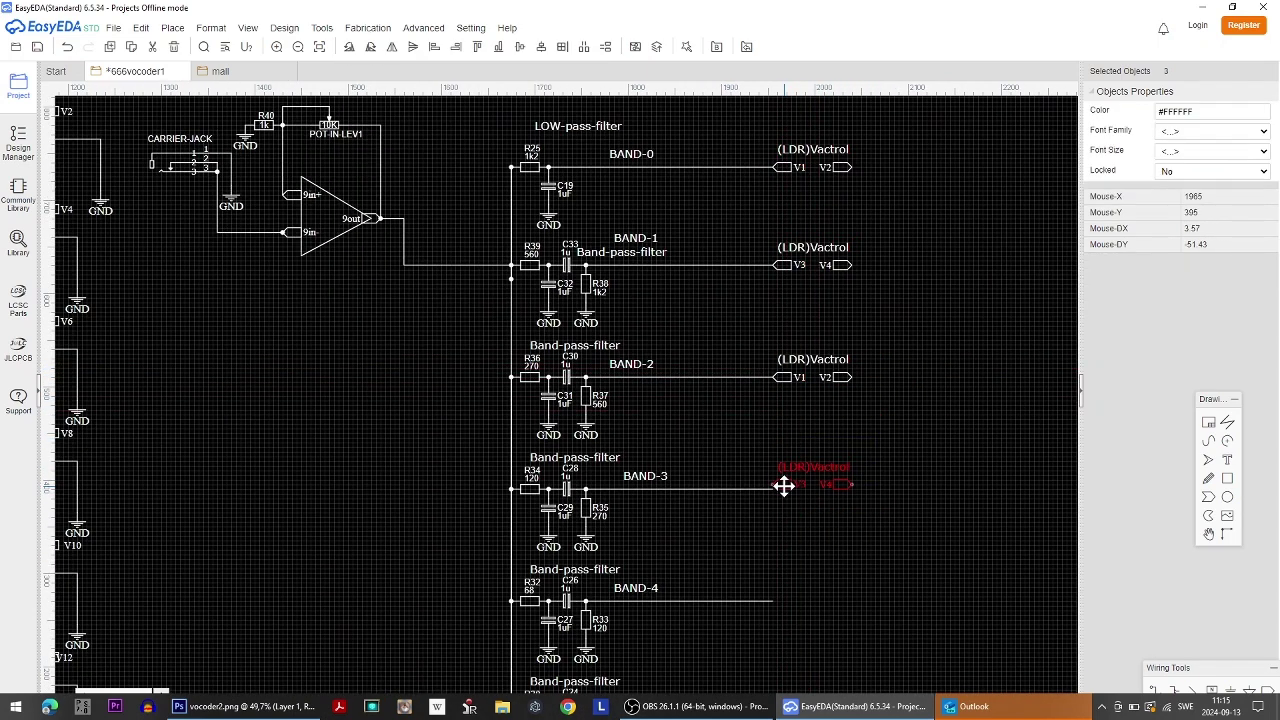
Rename the copied ports V5 and V6 on BAND-2 and V7 and V8 on BAND-3.
{"action": "double_click", "coordinate": [805, 378]}
{"action": "key", "text": "Return"}
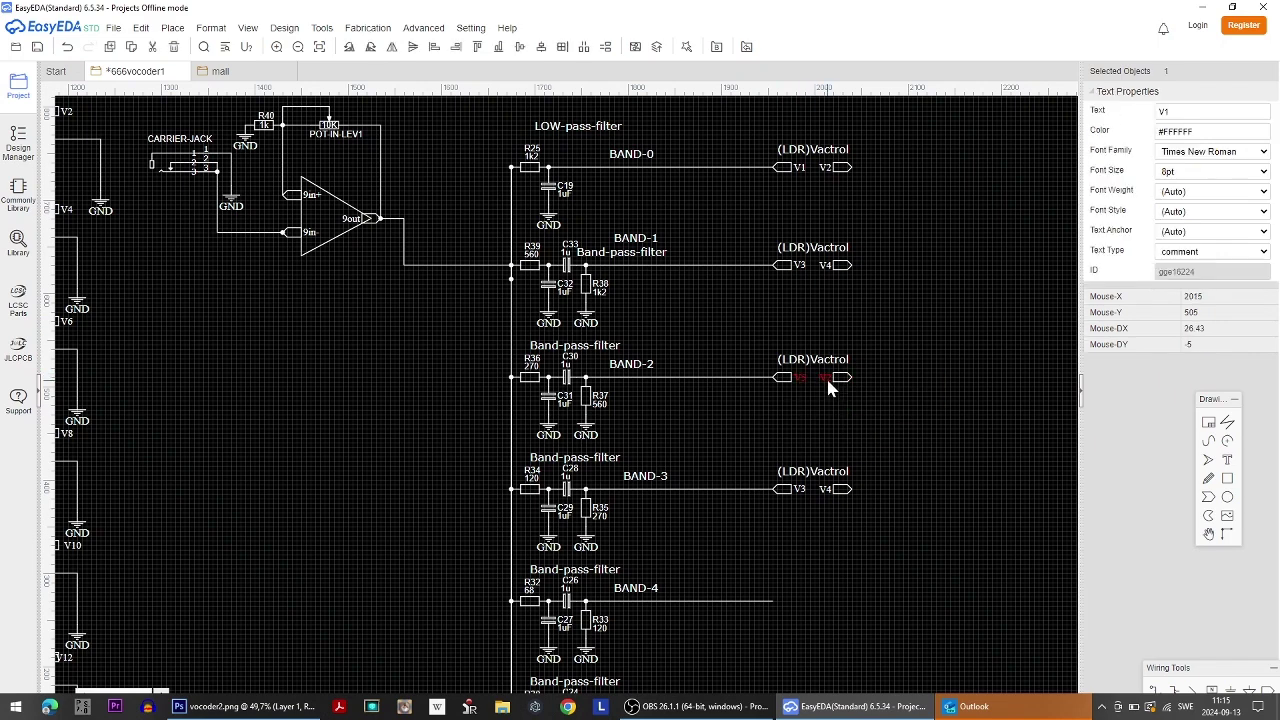
{"action": "double_click", "coordinate": [826, 376]}
{"action": "key", "text": "Return"}
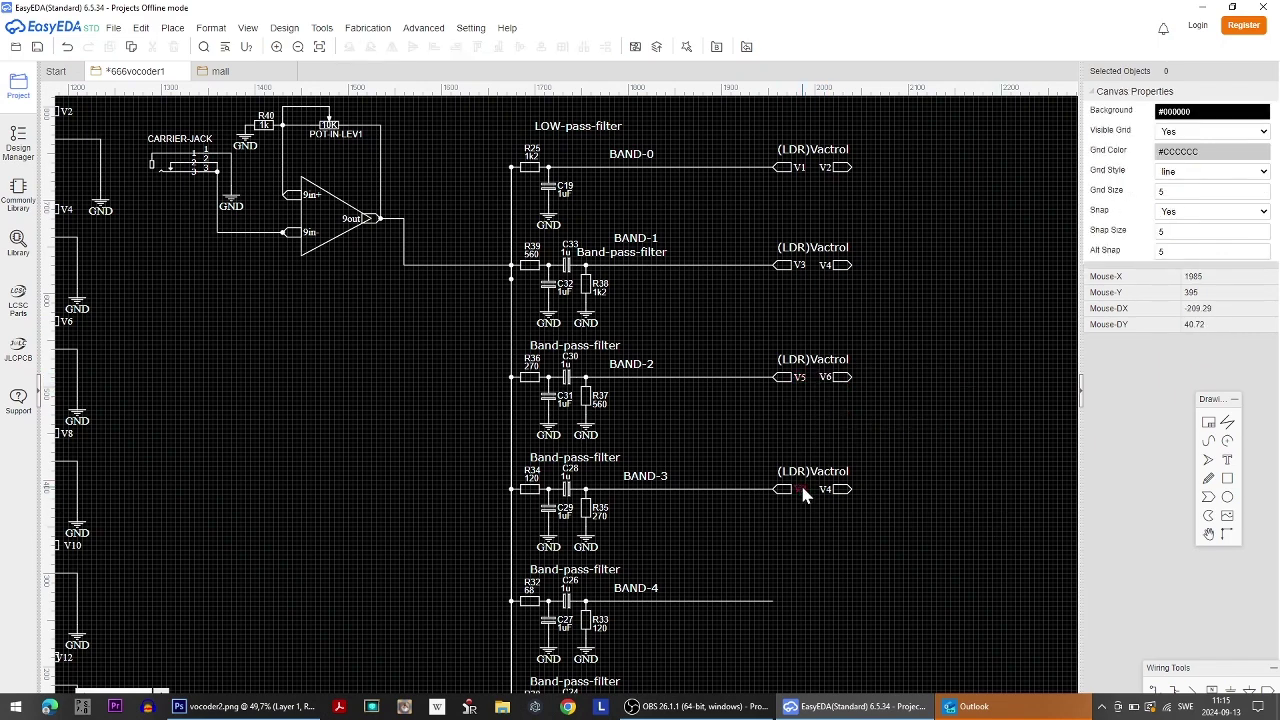
{"action": "double_click", "coordinate": [805, 489]}
{"action": "type", "text": "V7"}
{"action": "left_click", "coordinate": [905, 484]}
{"action": "double_click", "coordinate": [830, 493]}
{"action": "left_click", "coordinate": [887, 466]}
Copy the BAND-1 to BAND-3 port pairs with their labels onto the ends of the BAND-4, BAND-5 and BAND-6 lines.
{"action": "right_click_drag", "start_coordinate": [894, 517], "coordinate": [895, 374]}
{"action": "scroll", "coordinate": [893, 380], "scroll_direction": "down", "scroll_amount": 2}
{"action": "key", "text": "ctrl+v"}
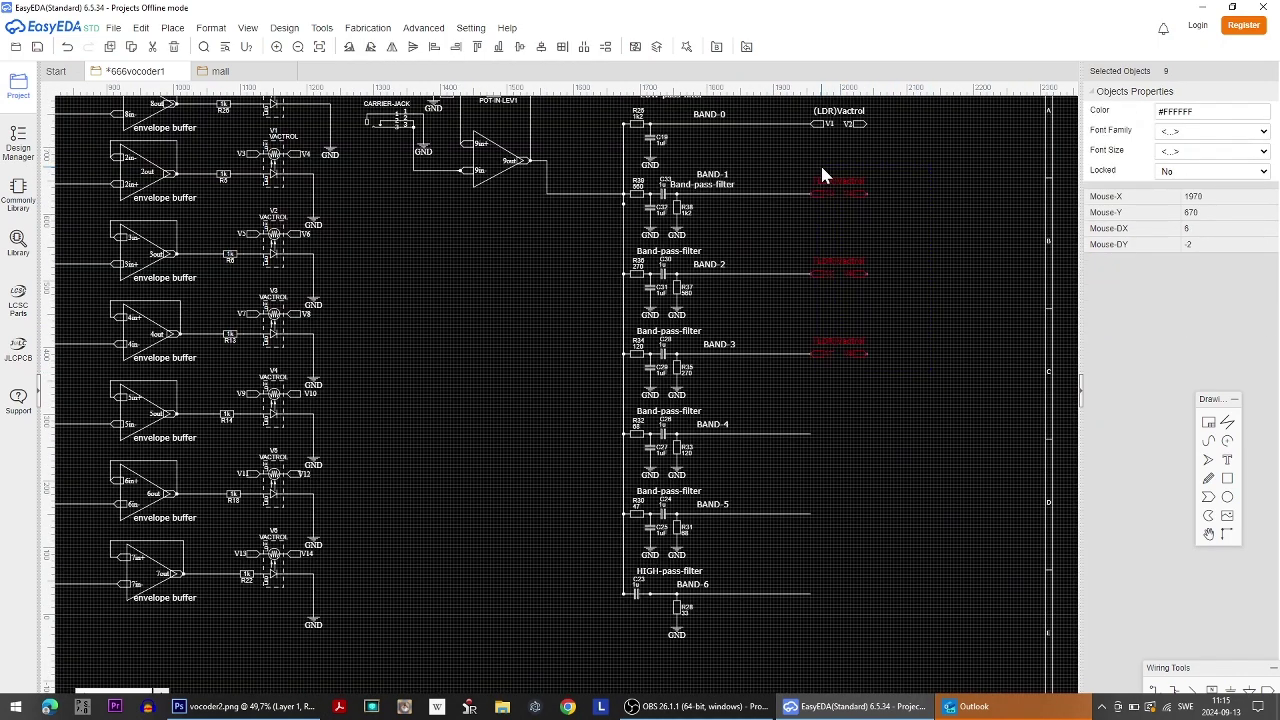
{"action": "left_click", "coordinate": [813, 423]}
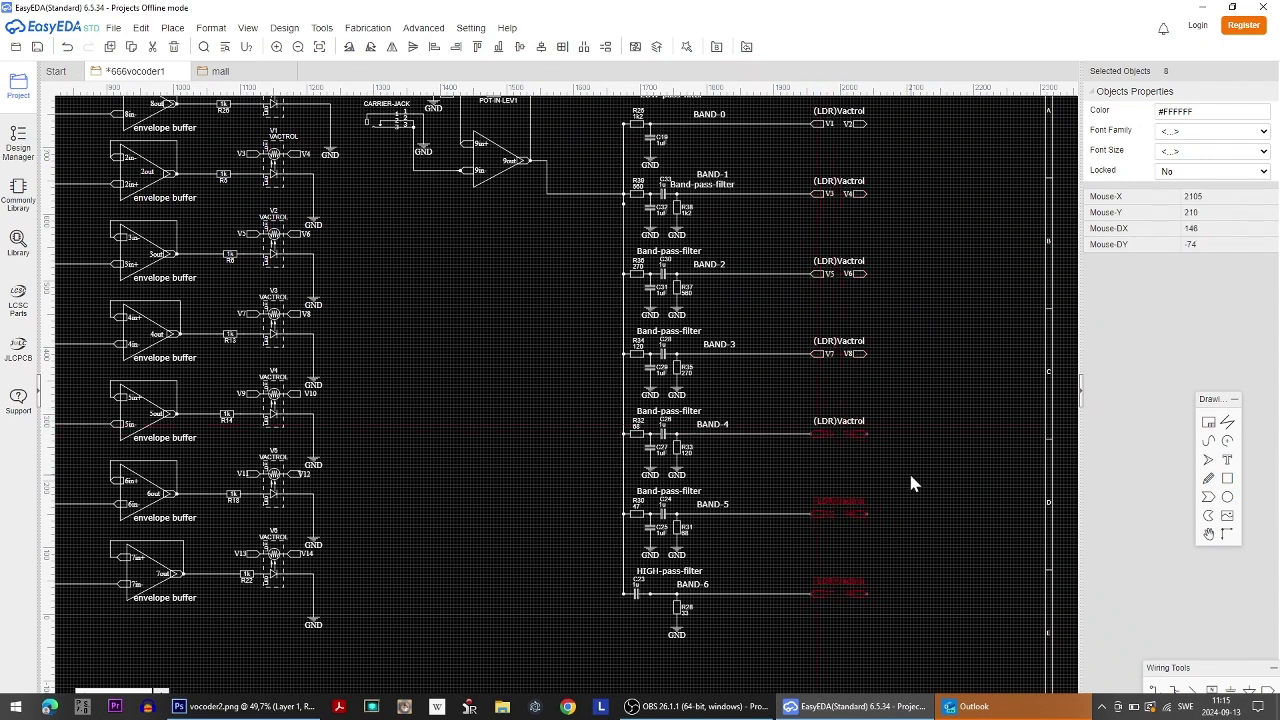
{"action": "left_click", "coordinate": [909, 471]}
Rename the two ports on the BAND-4 row V9 and V10.
{"action": "double_click", "coordinate": [835, 437]}
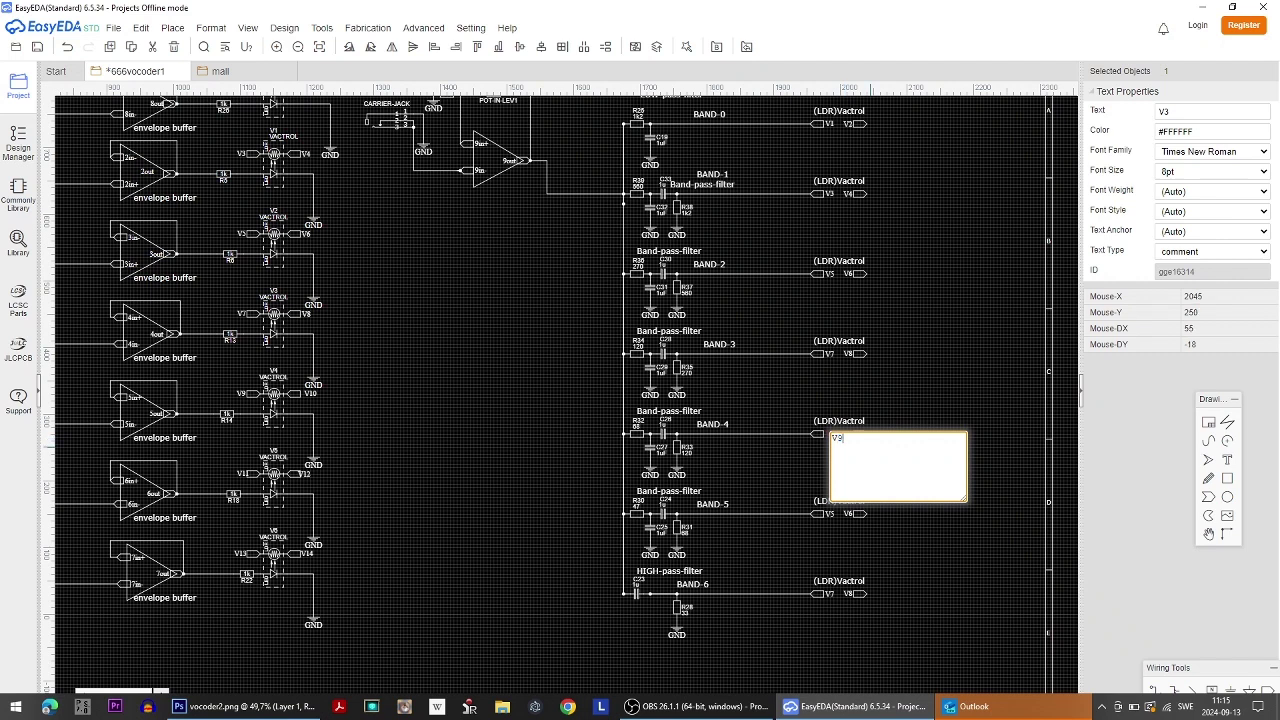
{"action": "left_click", "coordinate": [888, 394]}
{"action": "double_click", "coordinate": [849, 435]}
{"action": "type", "text": "V1"}
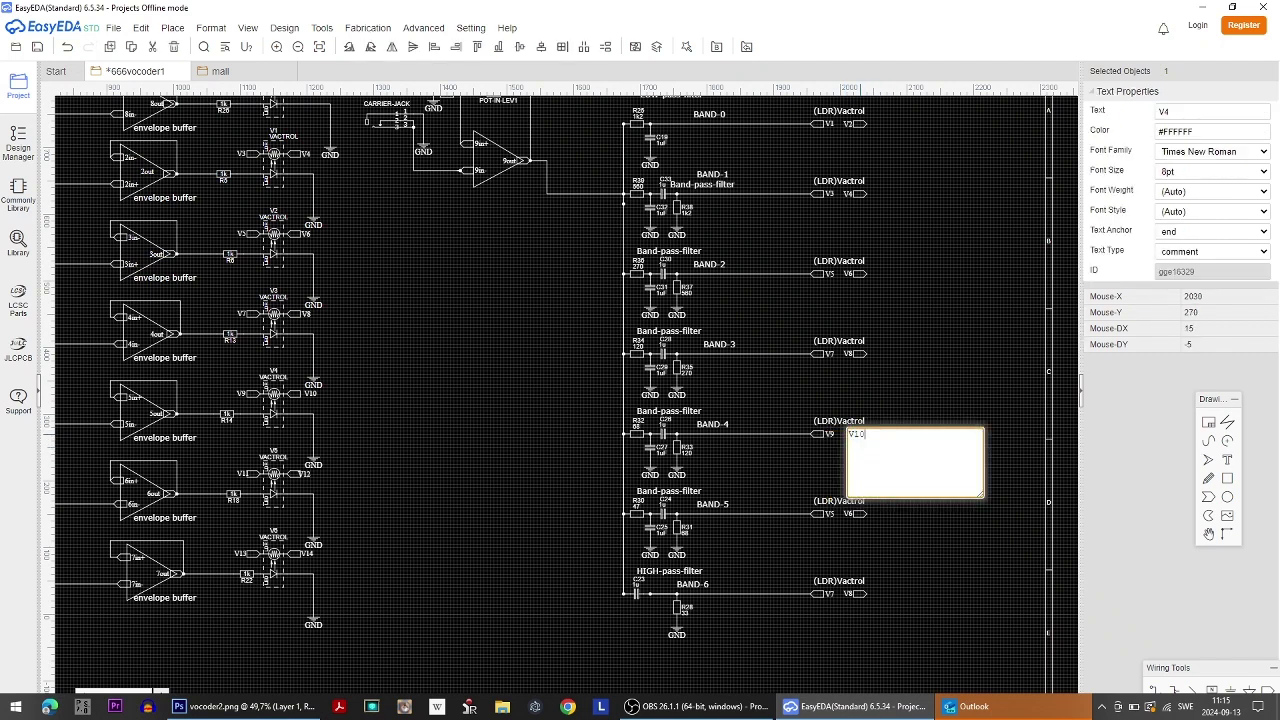
{"action": "type", "text": "0"}
Rename the two ports on the BAND-5 row V11 and V12.
{"action": "left_click", "coordinate": [835, 515]}
{"action": "double_click", "coordinate": [835, 515]}
{"action": "left_click", "coordinate": [890, 502]}
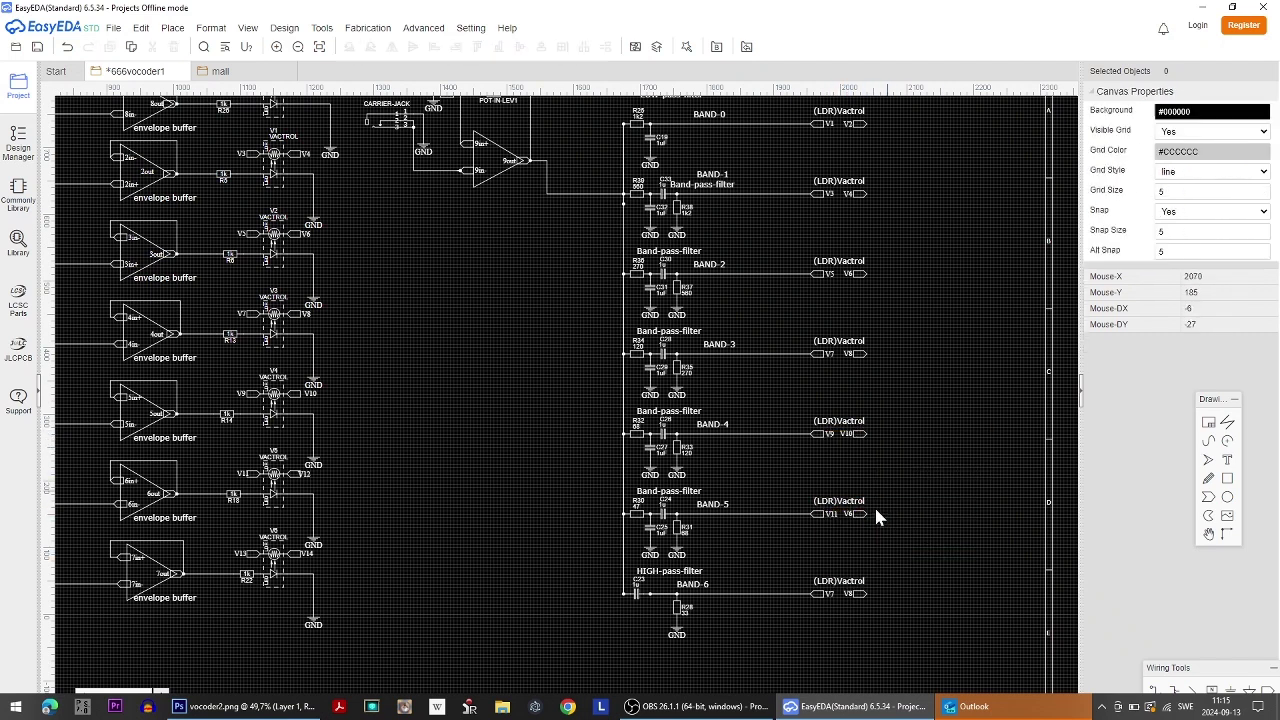
{"action": "double_click", "coordinate": [847, 512]}
{"action": "type", "text": "V12"}
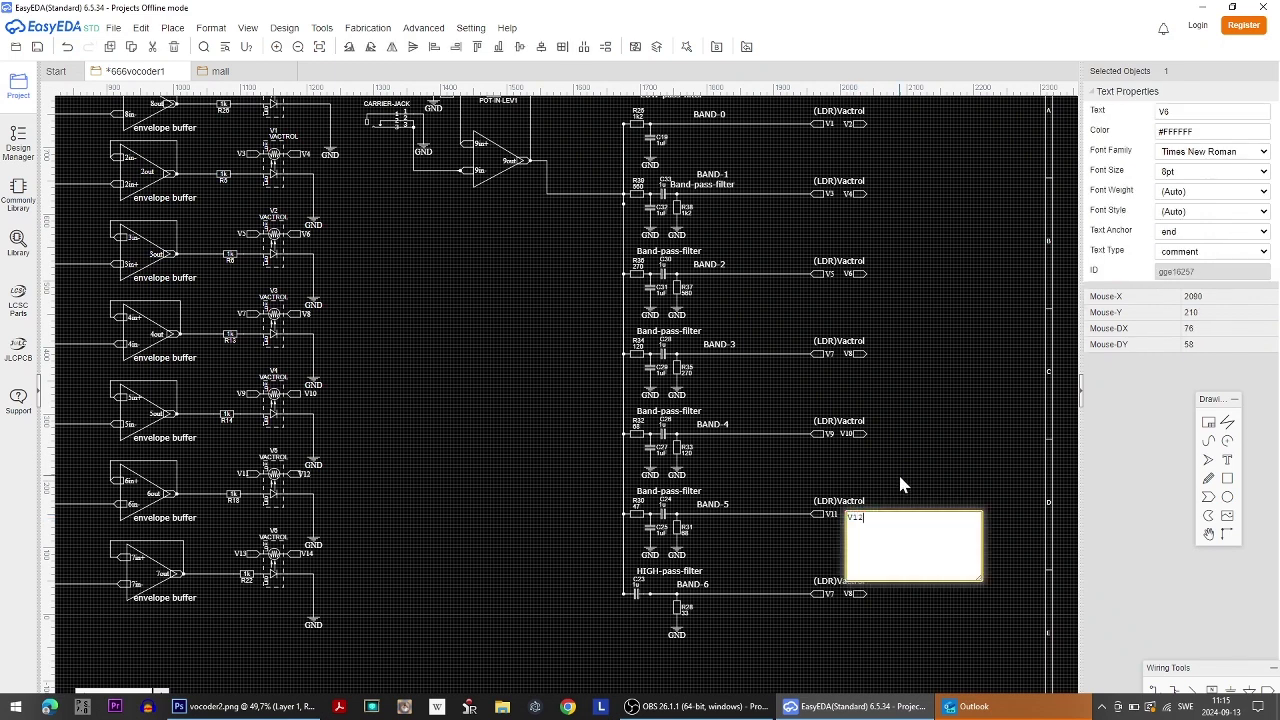
{"action": "left_click", "coordinate": [898, 471]}
Rename the two ports on the BAND-6 row V13 and V14.
{"action": "double_click", "coordinate": [833, 594]}
{"action": "type", "text": "V13"}
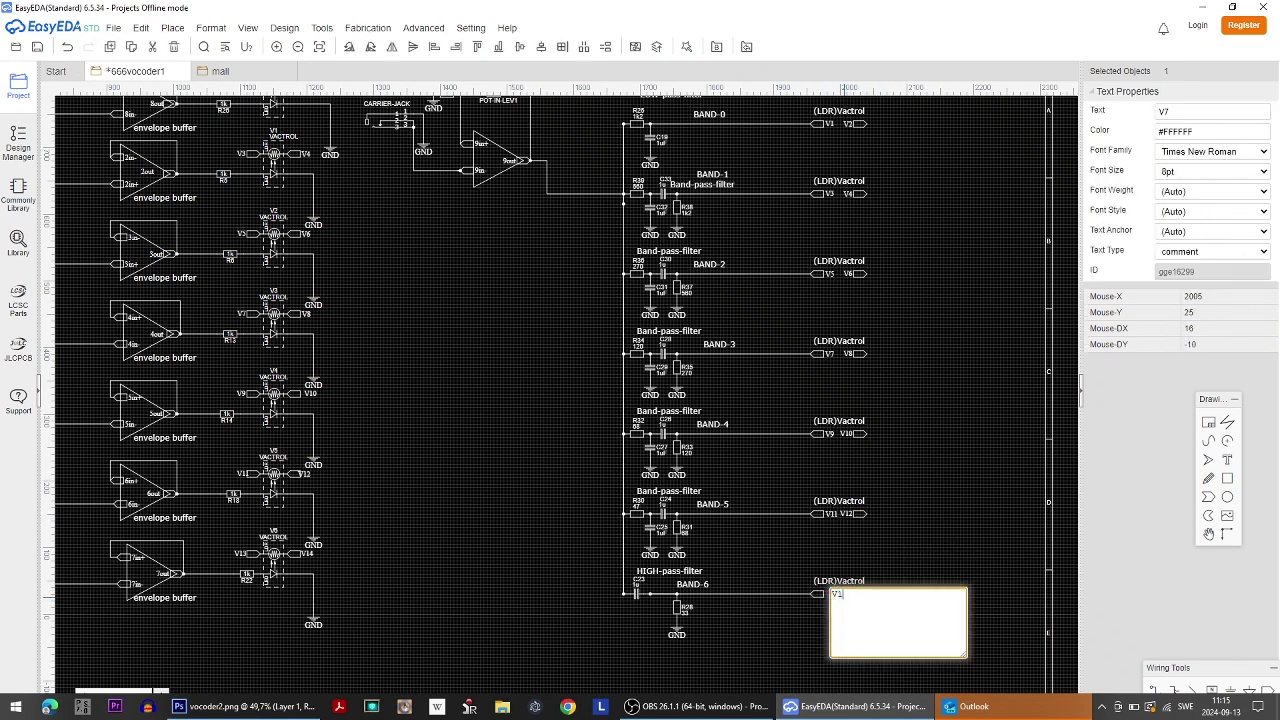
{"action": "left_click", "coordinate": [900, 568]}
{"action": "double_click", "coordinate": [850, 594]}
{"action": "type", "text": "V14"}
{"action": "left_click", "coordinate": [910, 572]}
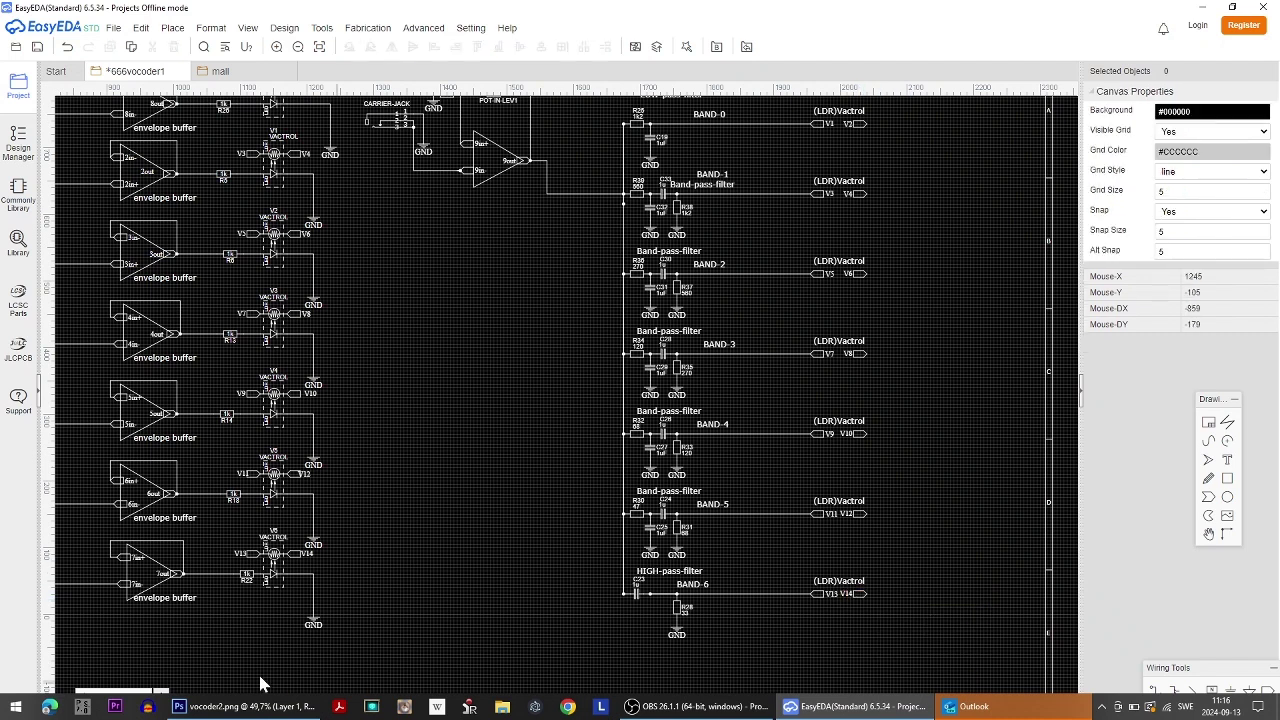
Switch to Photoshop and examine the resistors following the vactrol LDRs in the reference schematic vocoder2.png.
{"action": "key", "text": "alt+Tab"}
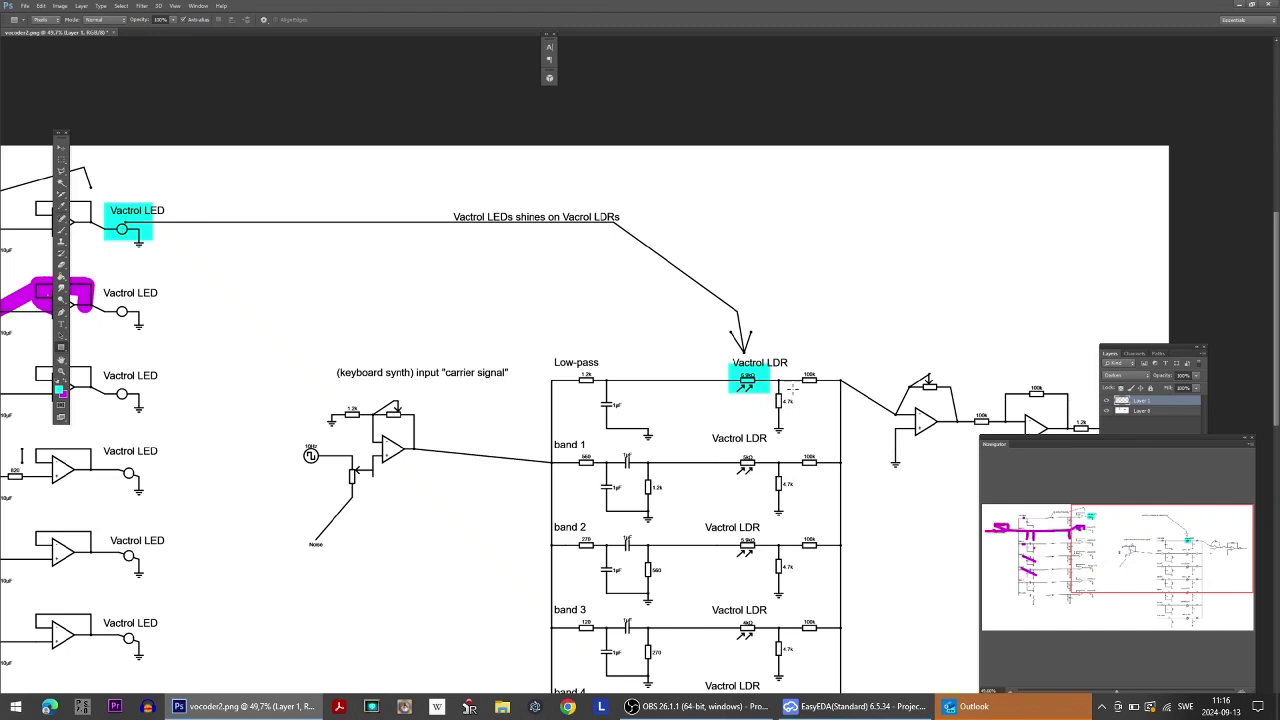
{"action": "scroll", "coordinate": [785, 404], "scroll_direction": "up", "scroll_amount": 1}
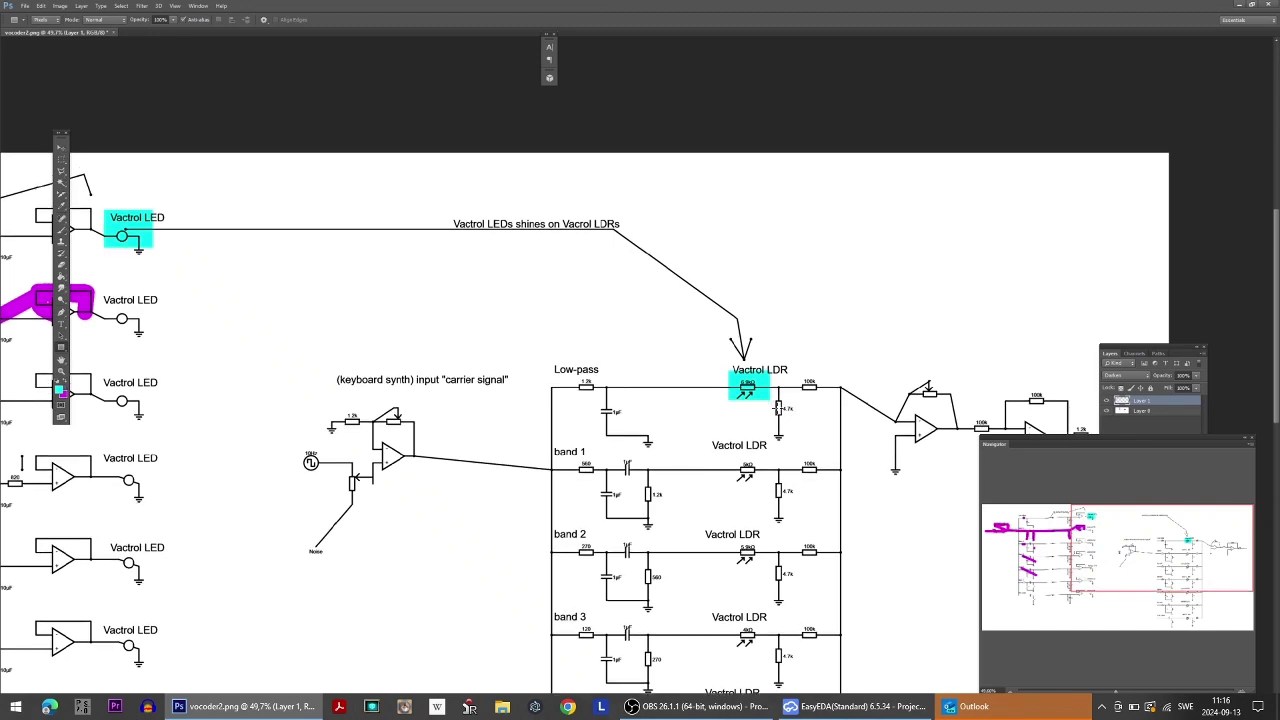
{"action": "scroll", "coordinate": [781, 406], "scroll_direction": "up", "scroll_amount": 5, "text": "alt"}
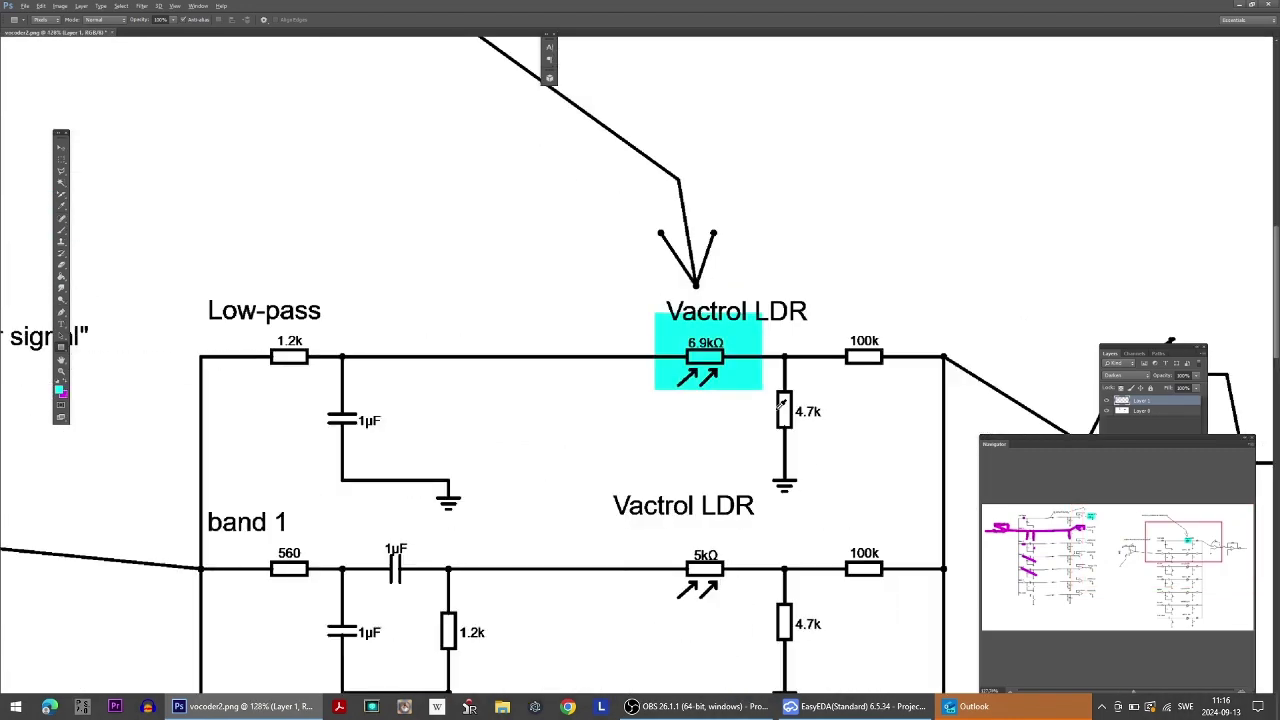
{"action": "scroll", "coordinate": [781, 404], "scroll_direction": "down", "scroll_amount": 7, "text": "alt"}
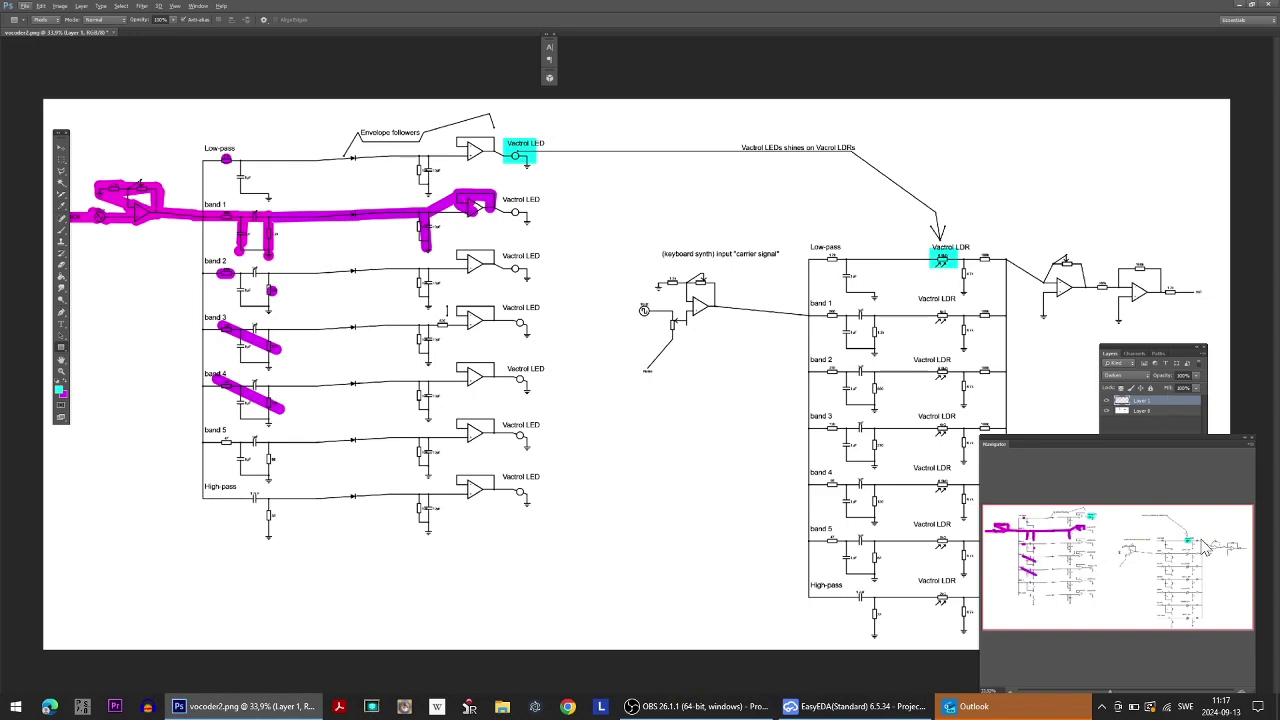
Switch back to EasyEDA and copy the 25K POT-IN-LEV potentiometer from the mic input amplifier.
{"action": "scroll", "coordinate": [988, 340], "scroll_direction": "up", "scroll_amount": 2, "text": "alt"}
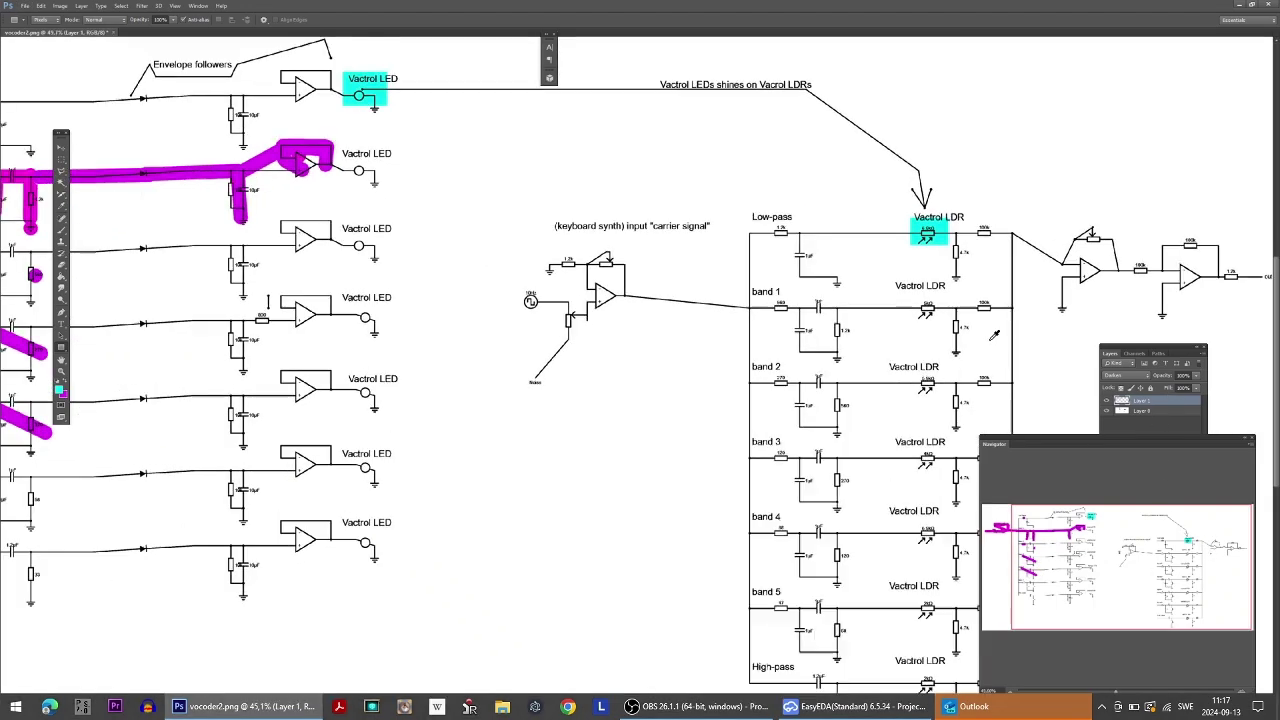
{"action": "key", "text": "alt+Tab"}
{"action": "right_click_drag", "start_coordinate": [443, 292], "coordinate": [646, 404]}
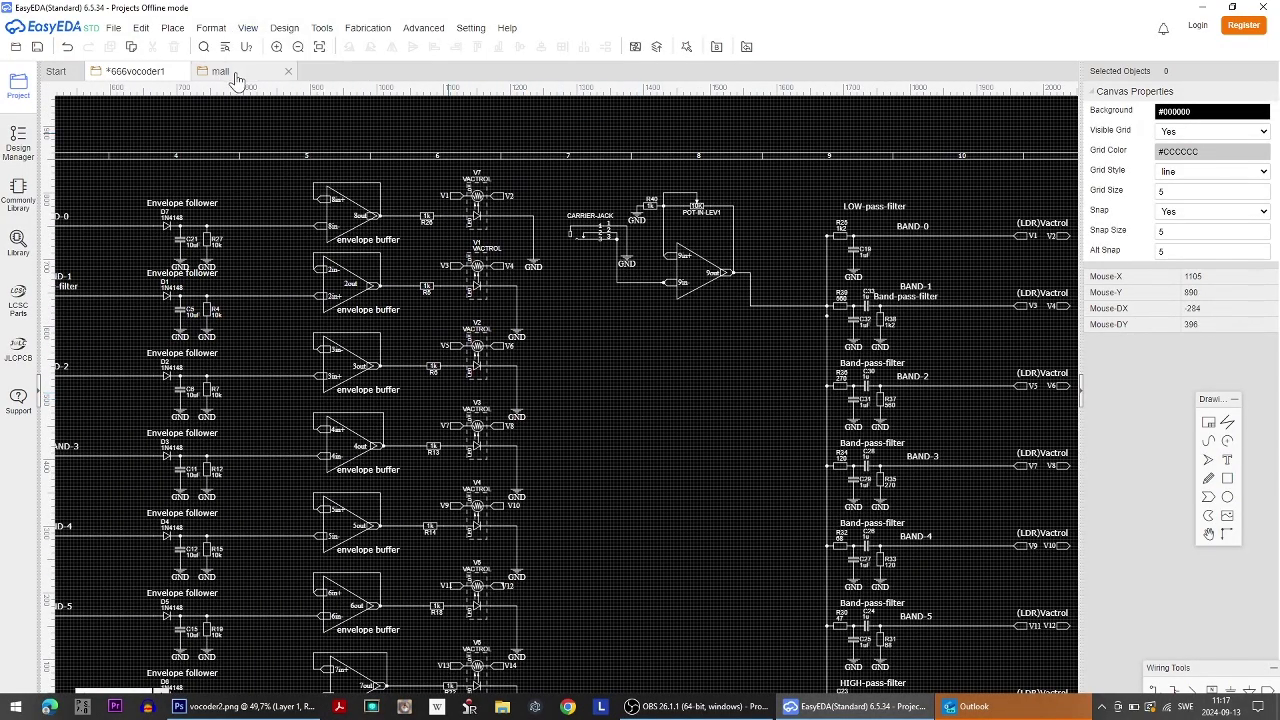
{"action": "scroll", "coordinate": [620, 447], "scroll_direction": "down", "scroll_amount": 3}
{"action": "scroll", "coordinate": [214, 420], "scroll_direction": "up", "scroll_amount": 1}
{"action": "scroll", "coordinate": [294, 400], "scroll_direction": "up", "scroll_amount": 2}
{"action": "scroll", "coordinate": [493, 258], "scroll_direction": "up", "scroll_amount": 2}
{"action": "left_click", "coordinate": [493, 258]}
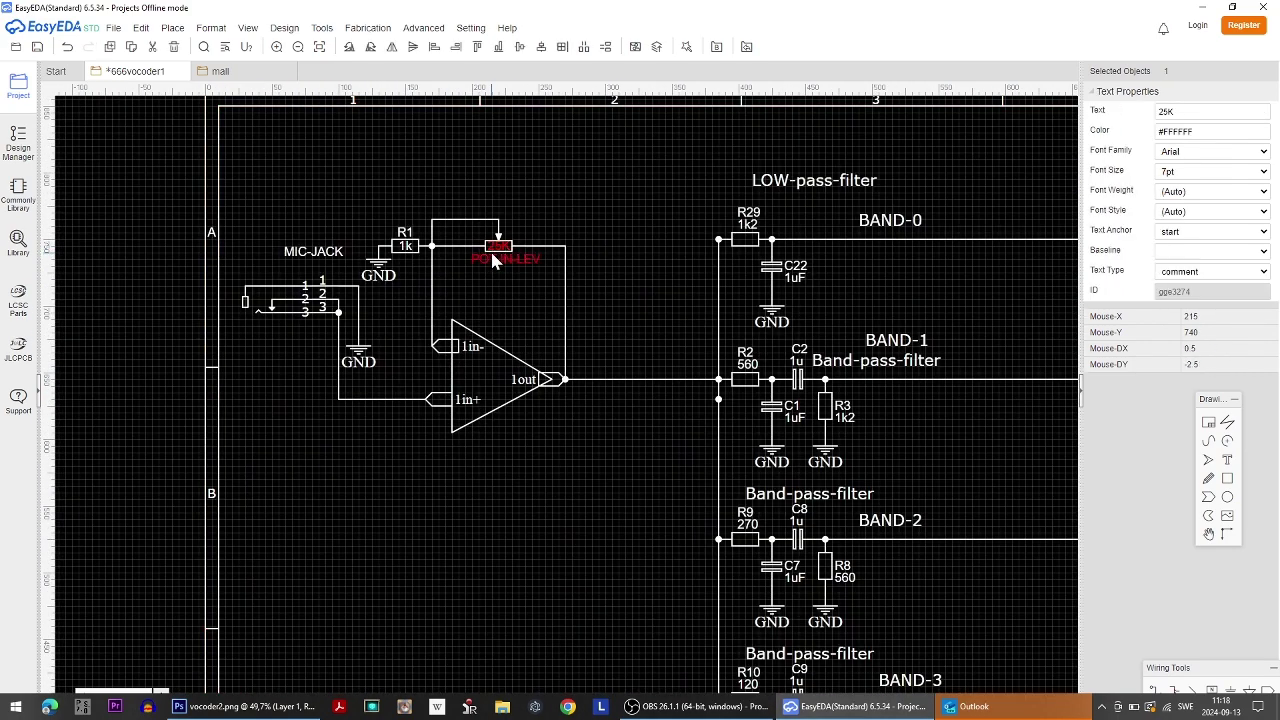
{"action": "right_click", "coordinate": [484, 242]}
{"action": "left_click", "coordinate": [511, 289]}
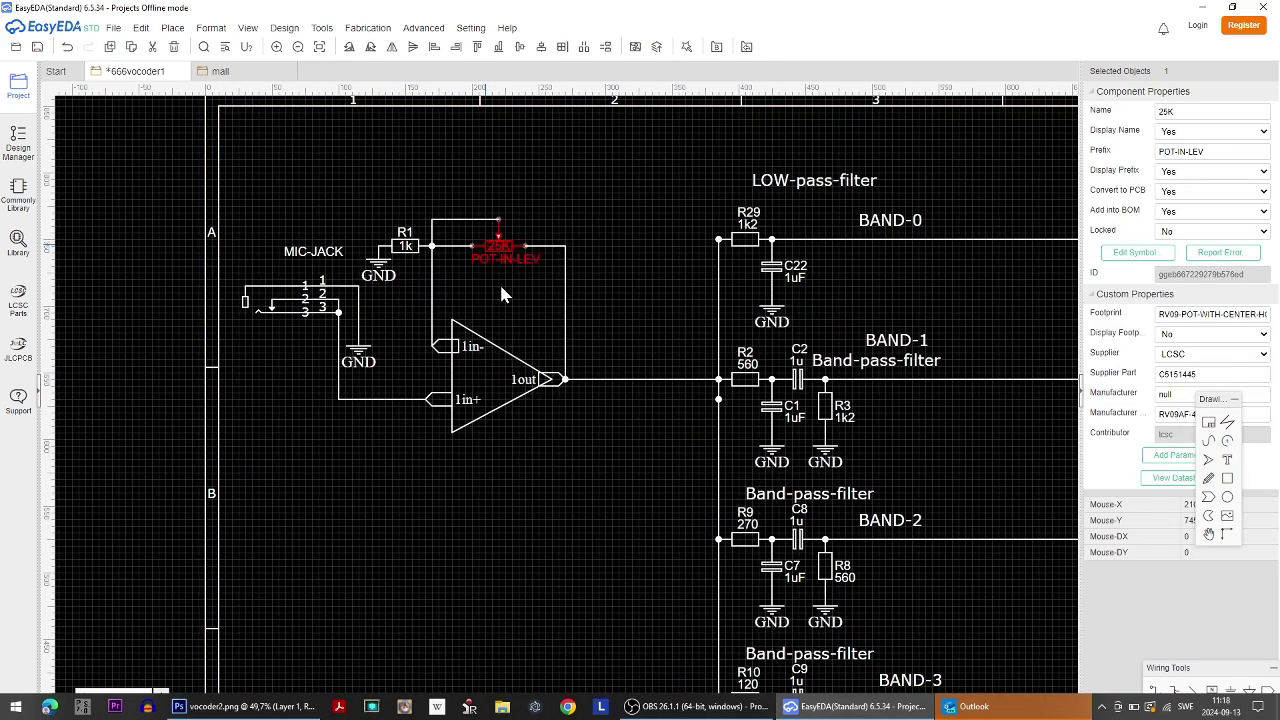
Create a new schematic and set its canvas background to grey #999999.
{"action": "mouse_move", "coordinate": [113, 27]}
{"action": "mouse_move", "coordinate": [212, 46]}
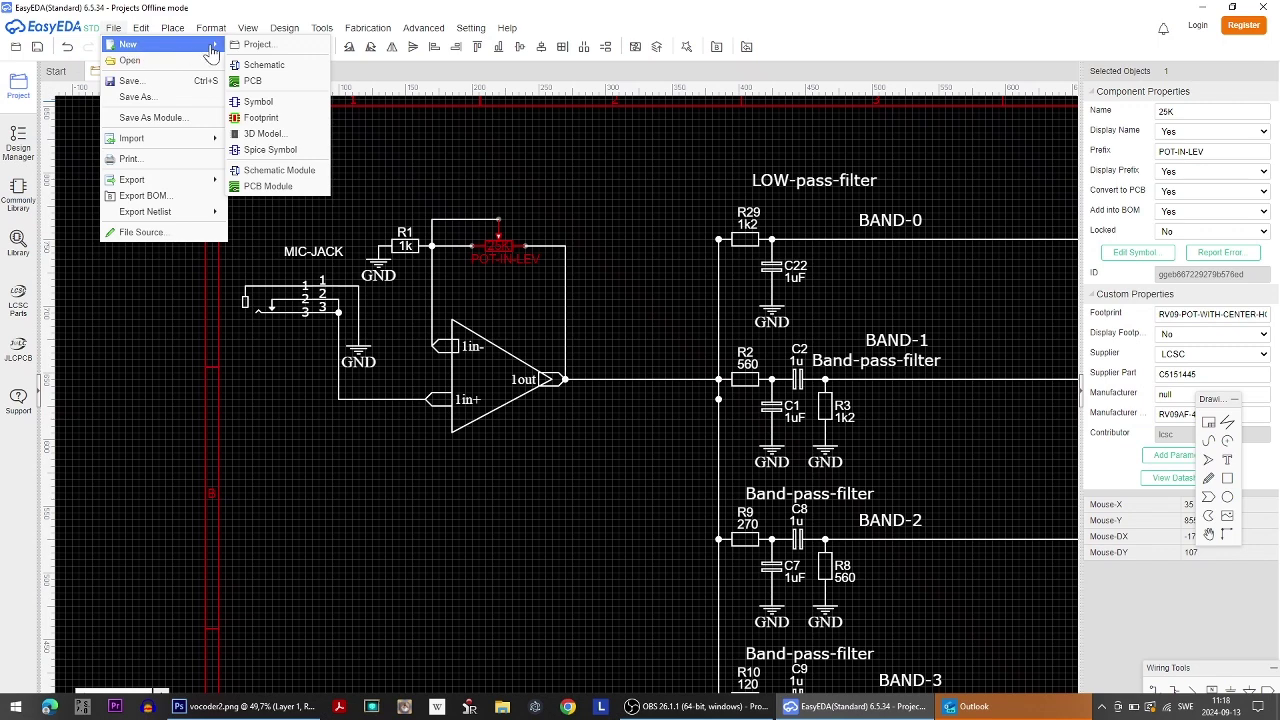
{"action": "left_click", "coordinate": [262, 64]}
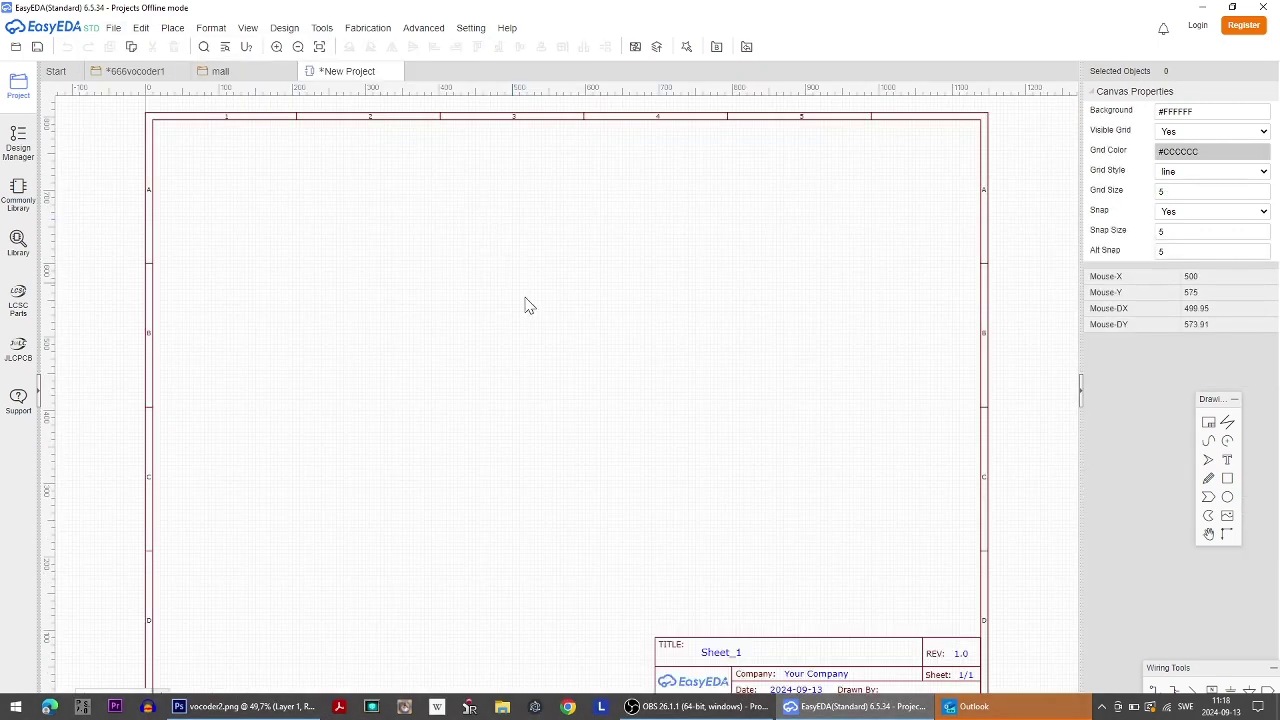
{"action": "left_click", "coordinate": [1213, 111]}
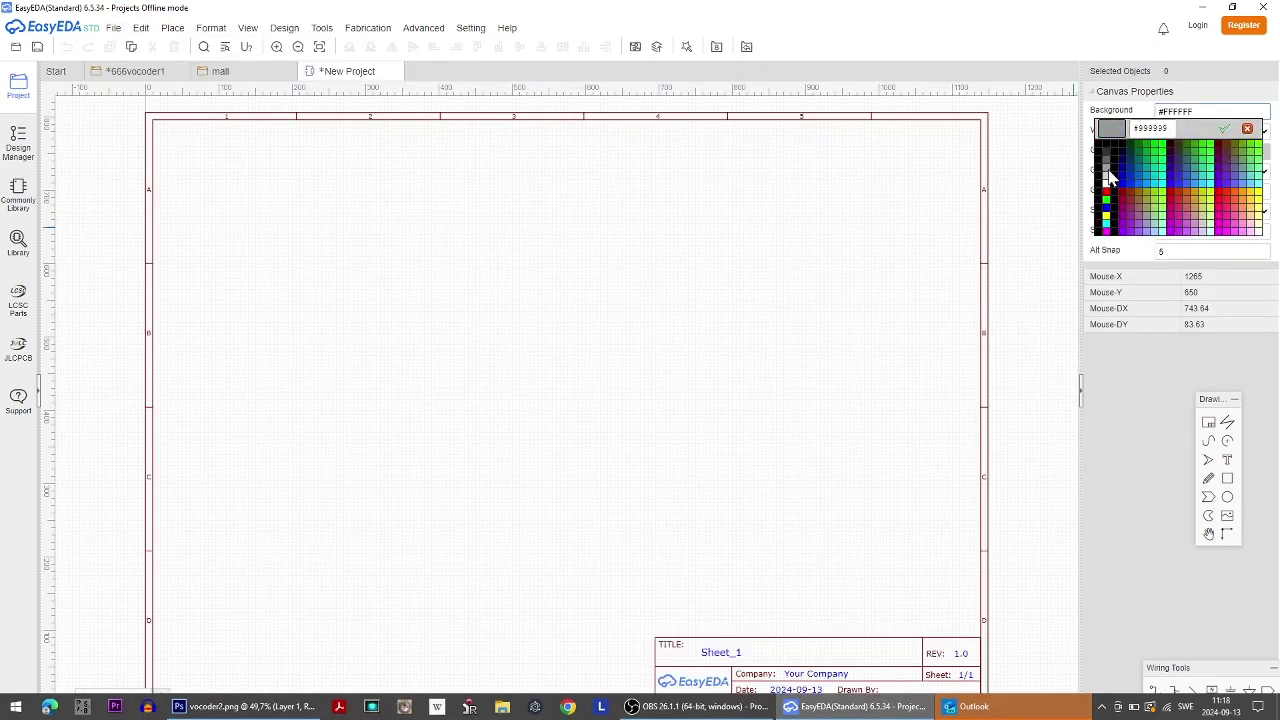
{"action": "left_click", "coordinate": [1100, 200]}
Paste the copied potentiometer onto the new sheet and save the schematic as a new project titled test55.
{"action": "key", "text": "ctrl+v"}
{"action": "left_click", "coordinate": [567, 272]}
{"action": "scroll", "coordinate": [567, 296], "scroll_direction": "up", "scroll_amount": 5}
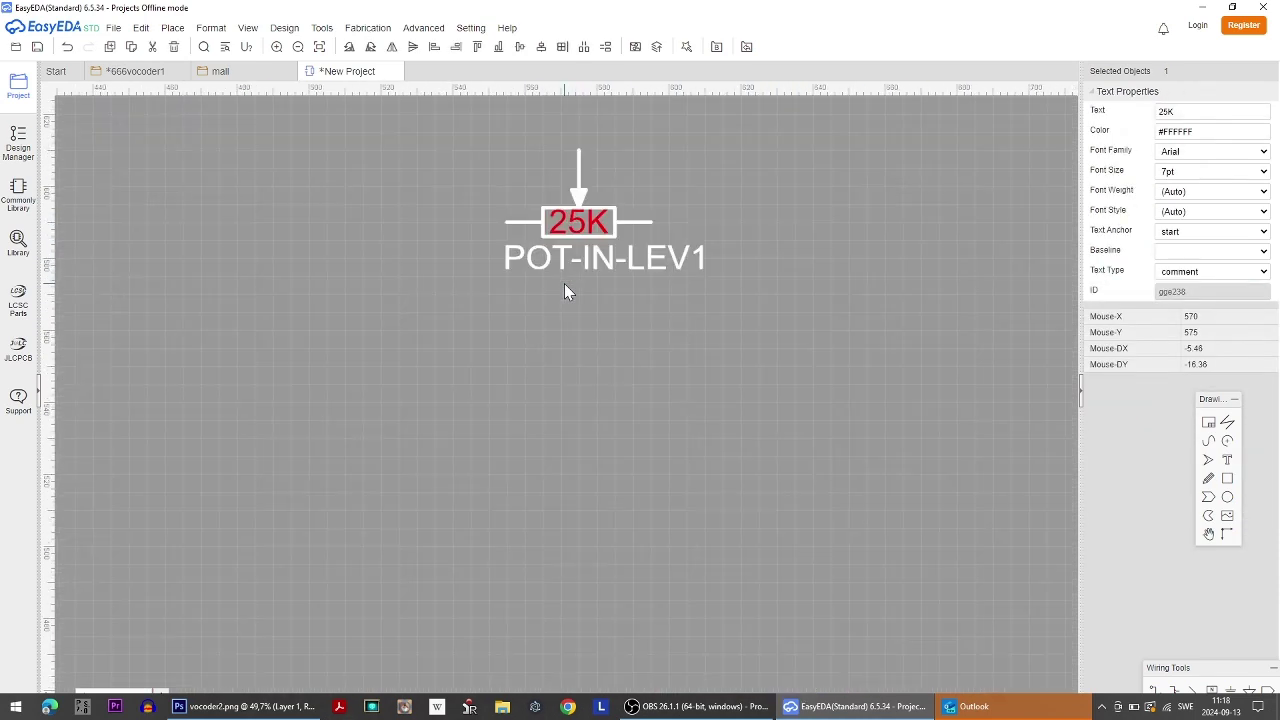
{"action": "left_click", "coordinate": [567, 296]}
{"action": "left_click", "coordinate": [113, 27]}
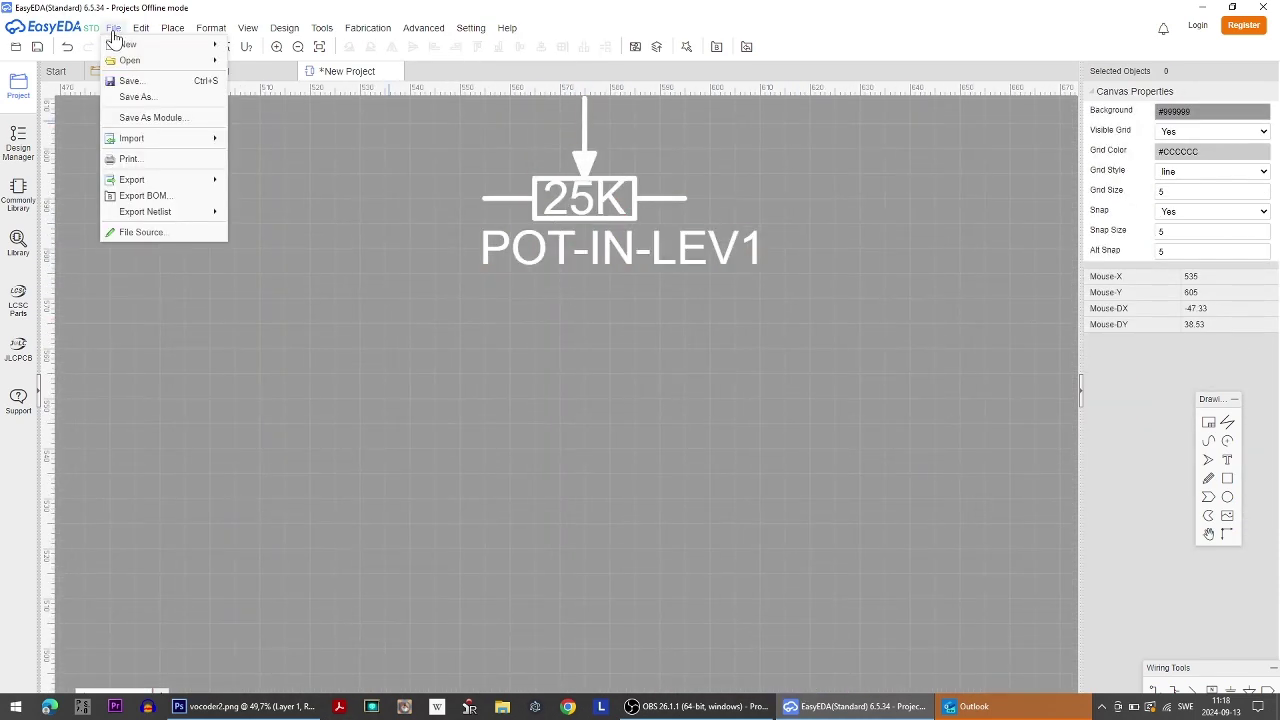
{"action": "left_click", "coordinate": [133, 82]}
{"action": "type", "text": "test55"}
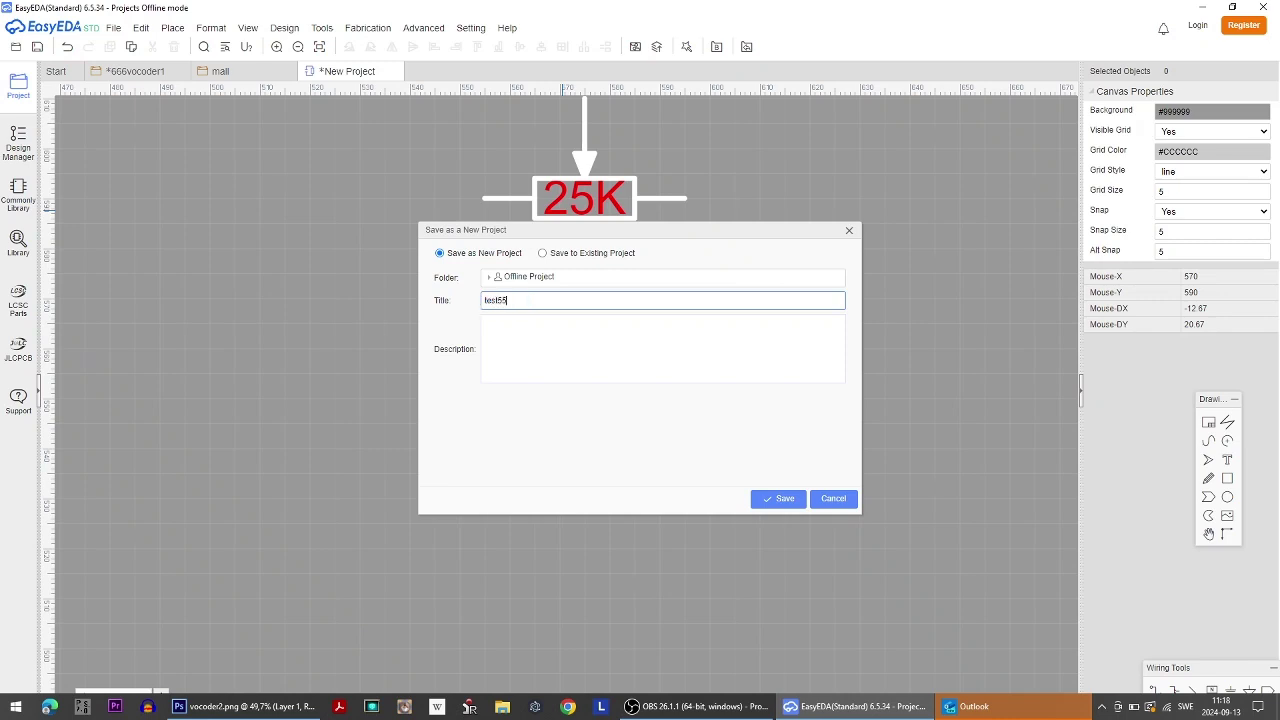
{"action": "left_click", "coordinate": [778, 498]}
Convert the test55 schematic to a PCB and dismiss the new board settings.
{"action": "left_click", "coordinate": [113, 27]}
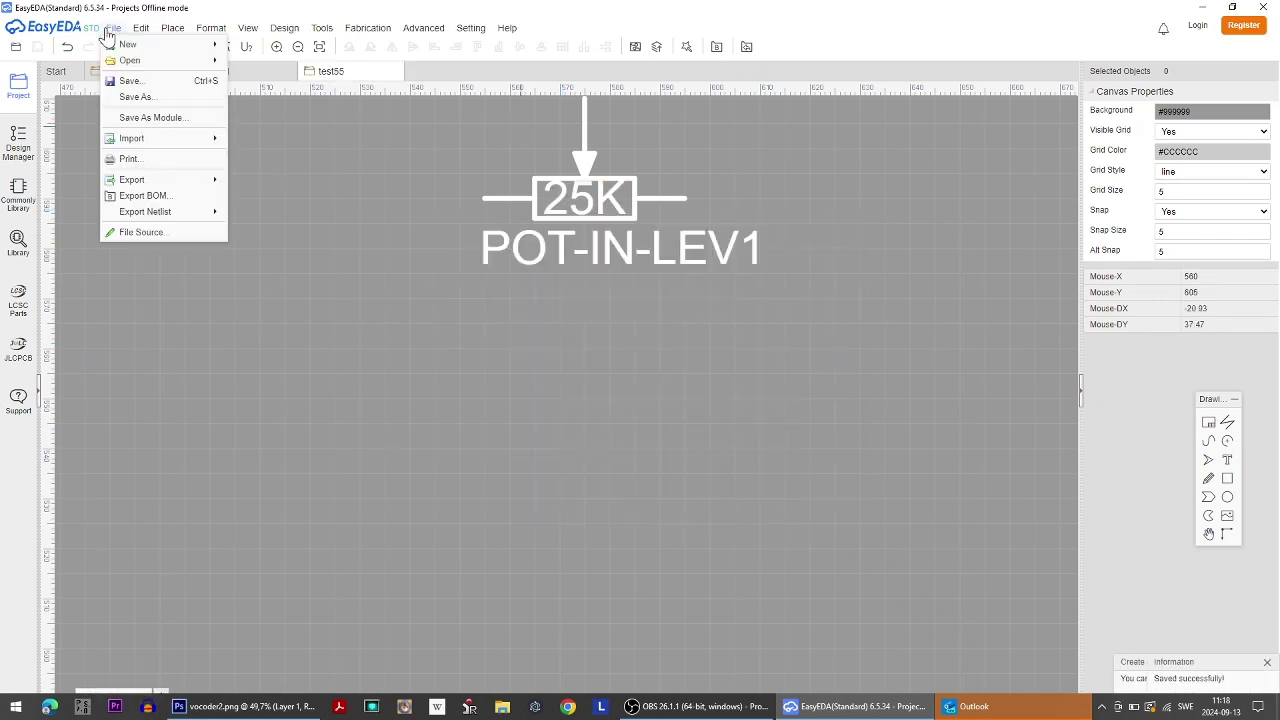
{"action": "left_click", "coordinate": [284, 28]}
{"action": "left_click", "coordinate": [284, 28]}
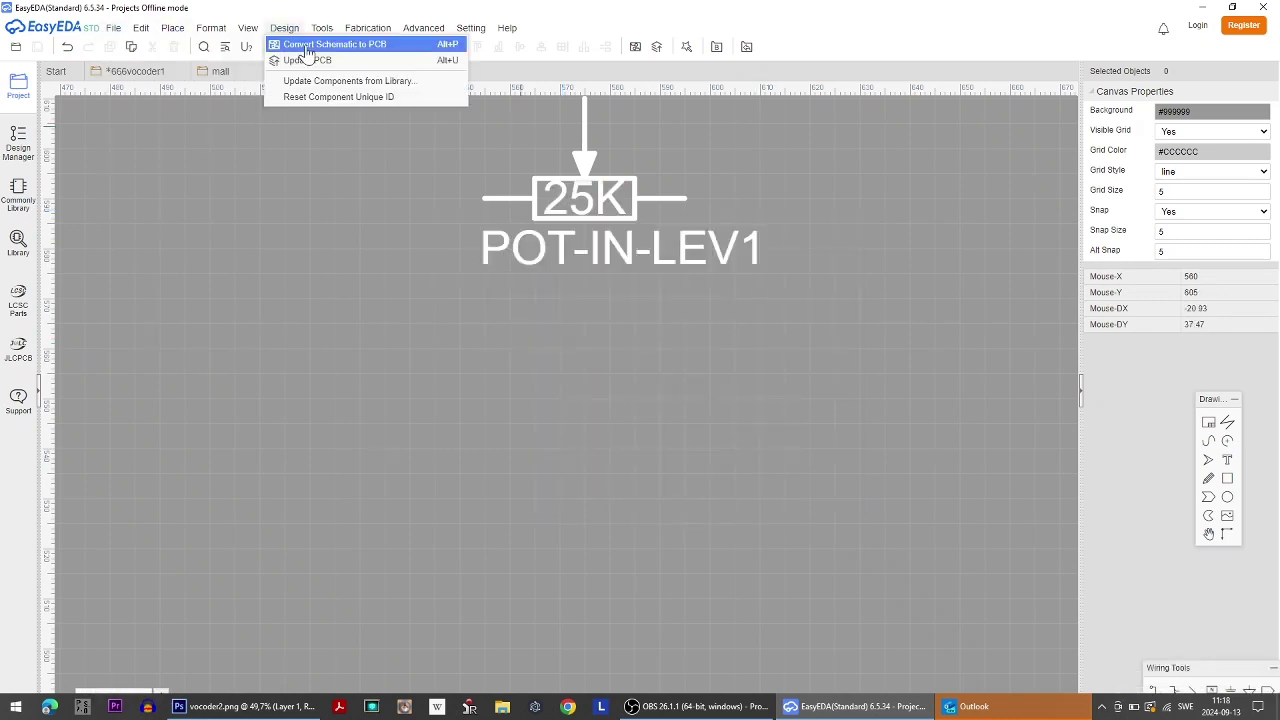
{"action": "left_click", "coordinate": [310, 44]}
{"action": "left_click", "coordinate": [664, 393]}
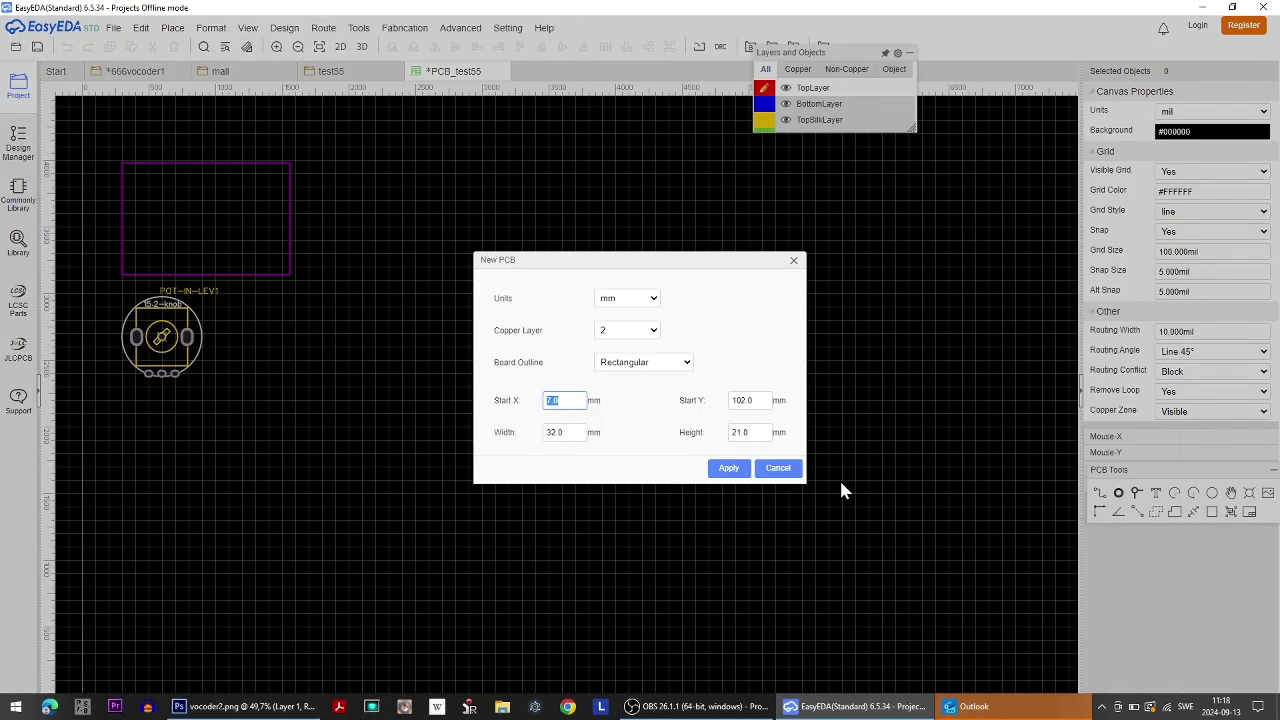
{"action": "left_click", "coordinate": [779, 467]}
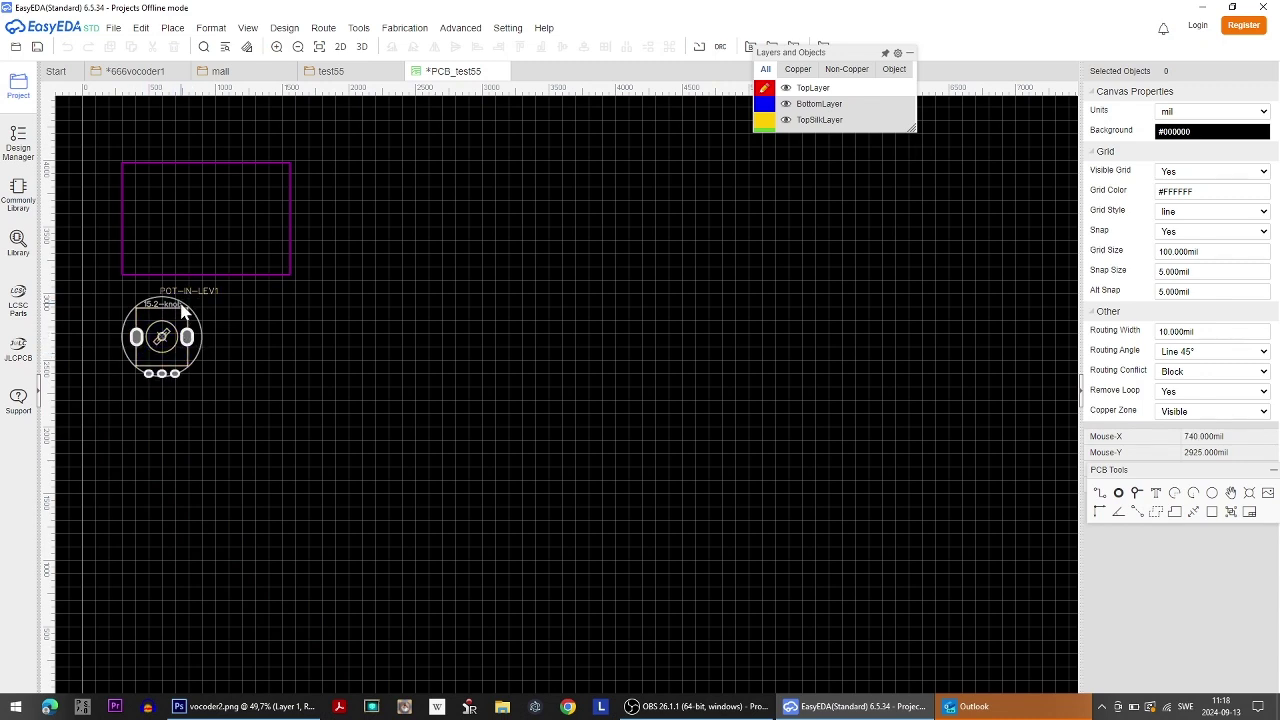
Select the two RV09-or-trimpot symbols in the mall schematic and compare them with the potentiometer footprint on PCB_test55.
{"action": "left_click", "coordinate": [240, 72]}
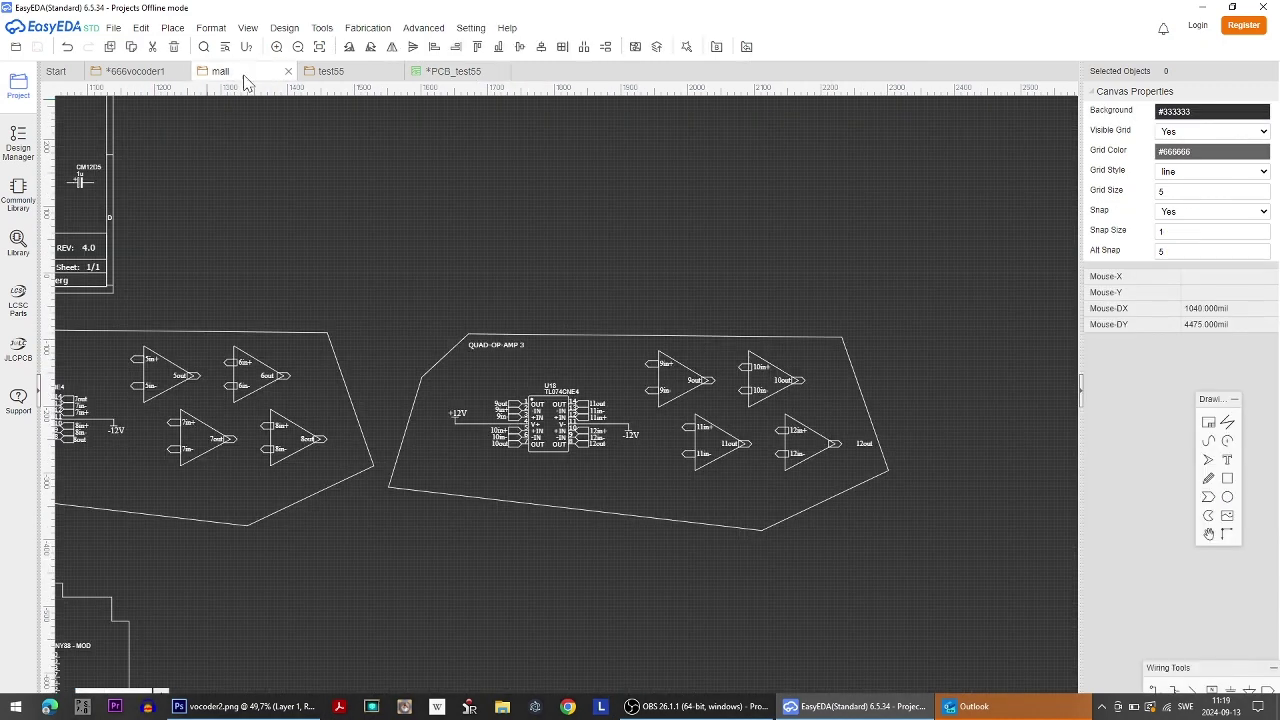
{"action": "scroll", "coordinate": [550, 318], "scroll_direction": "up", "scroll_amount": 2}
{"action": "right_click_drag", "start_coordinate": [378, 234], "coordinate": [729, 323]}
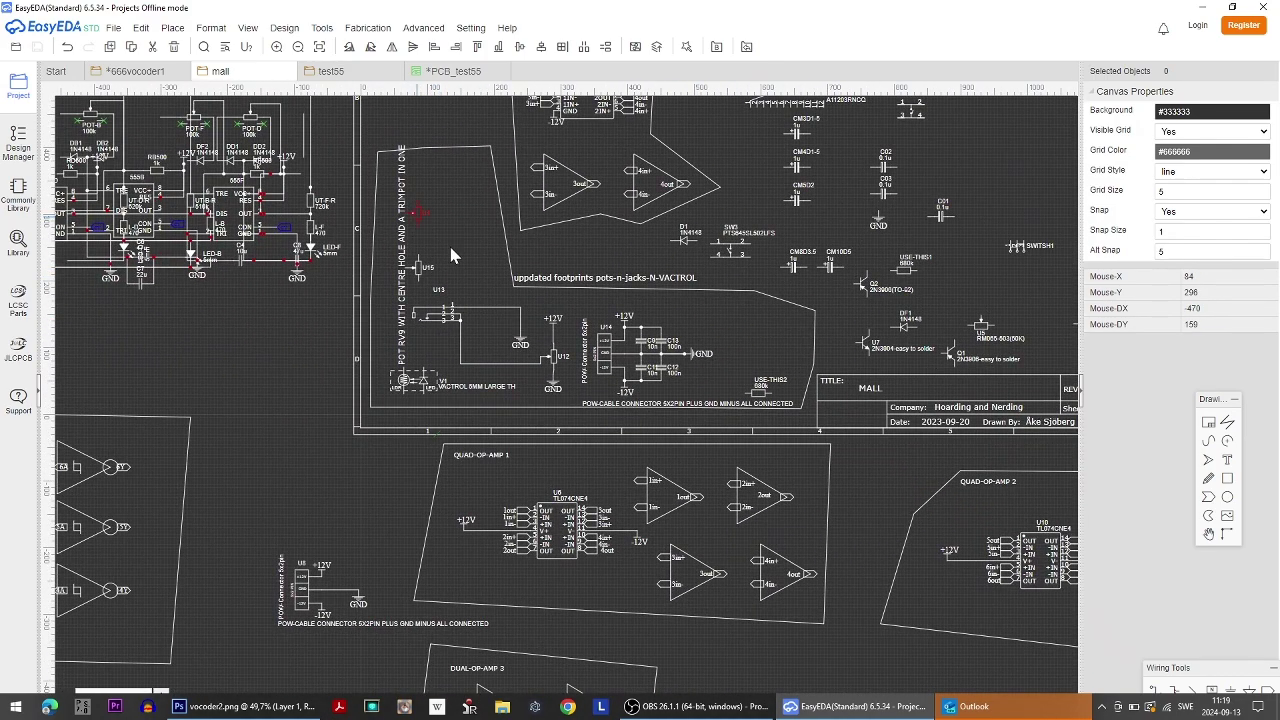
{"action": "left_click", "coordinate": [413, 207]}
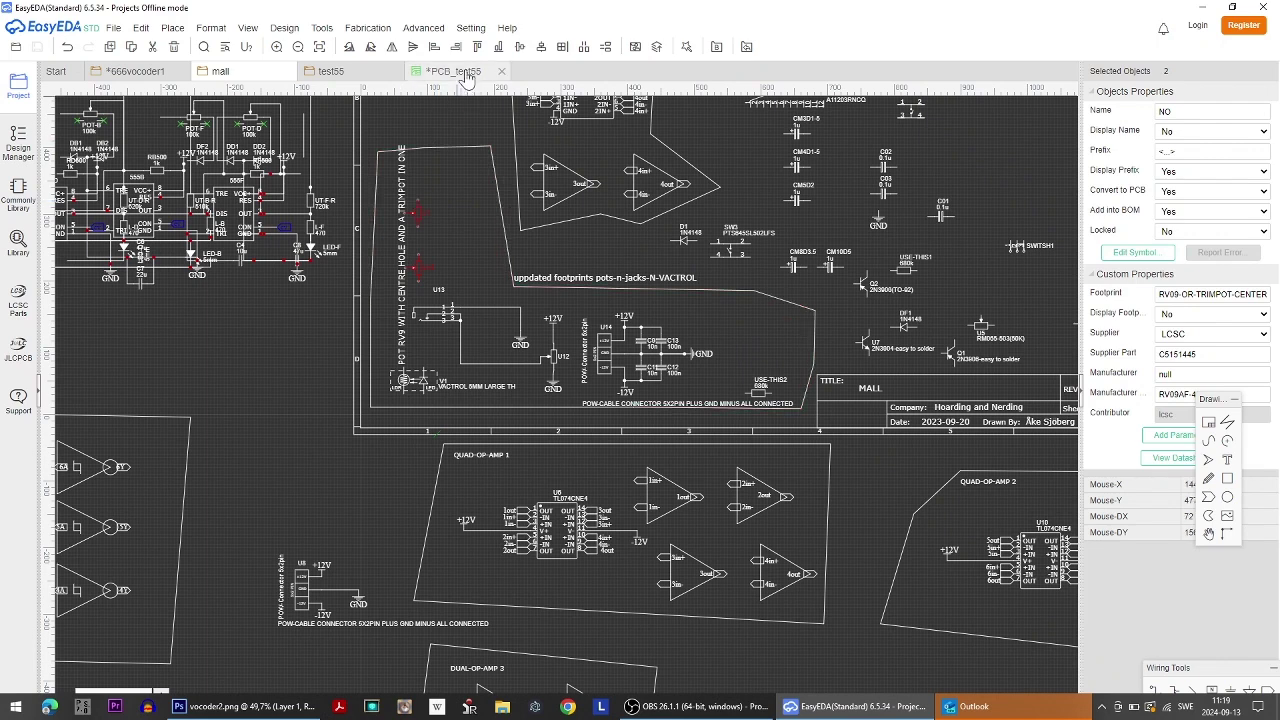
{"action": "left_click", "coordinate": [460, 74]}
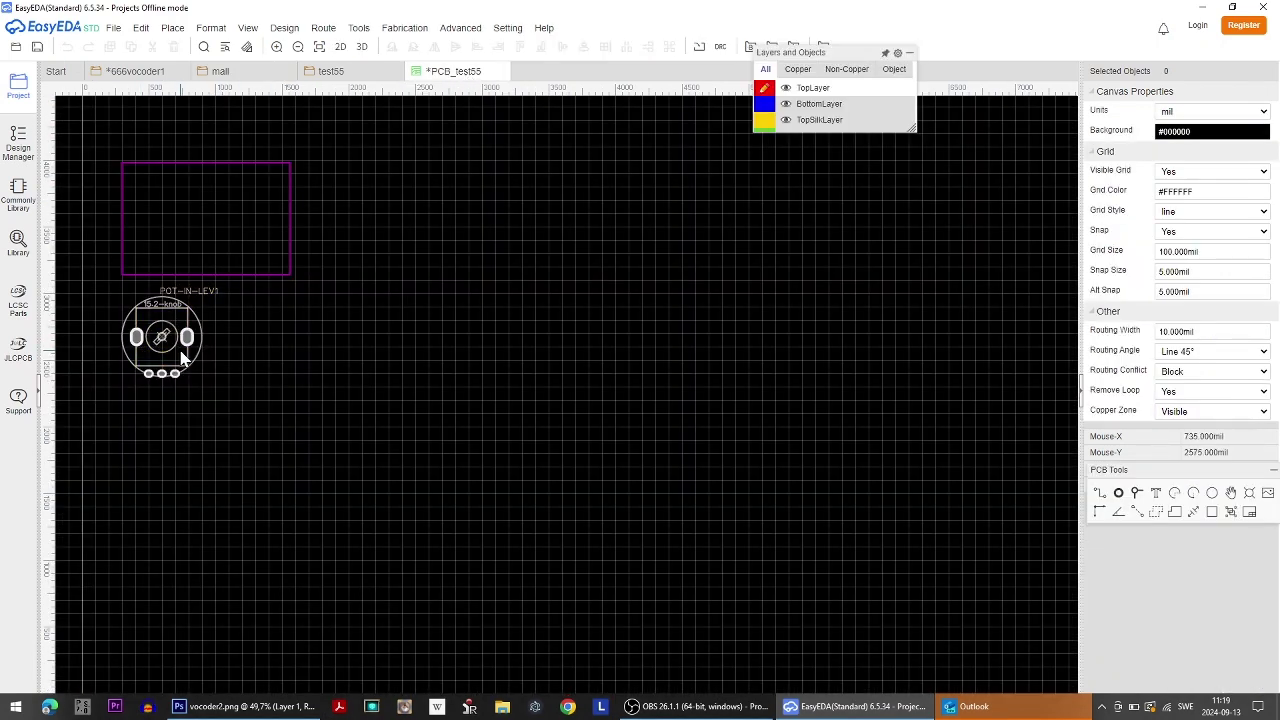
{"action": "left_click", "coordinate": [362, 72]}
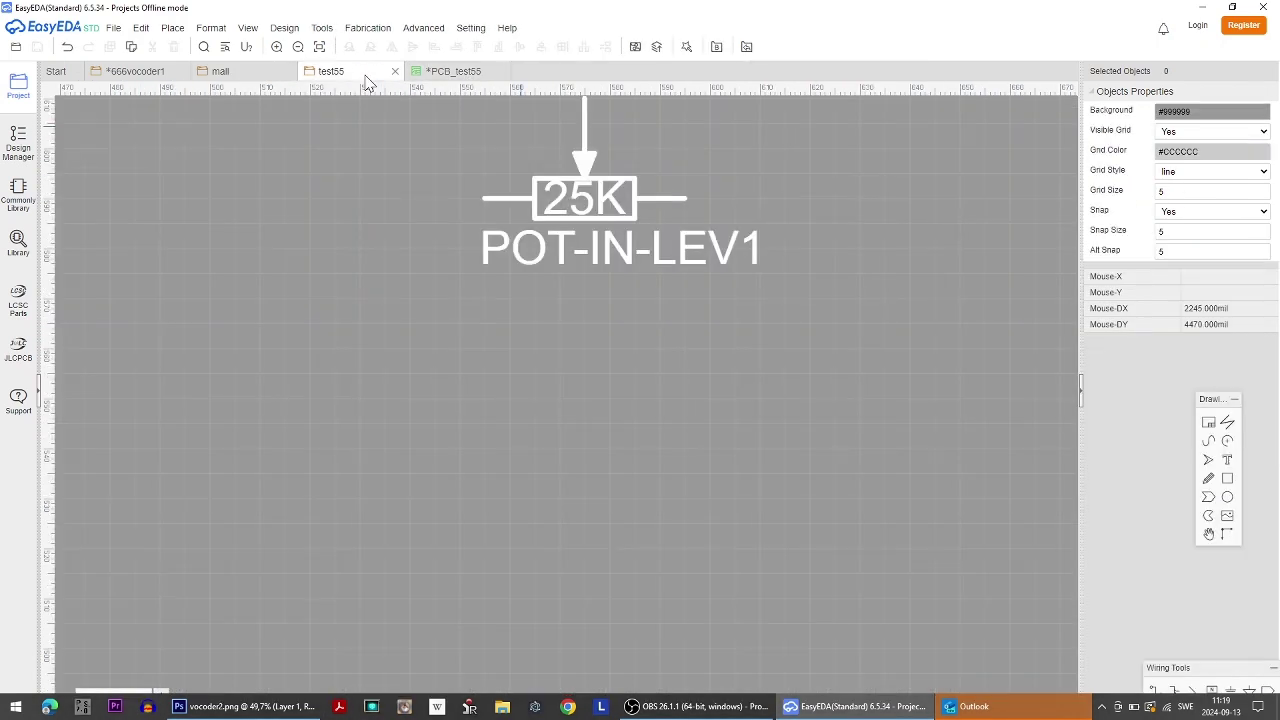
{"action": "left_click_drag", "start_coordinate": [884, 312], "coordinate": [494, 140]}
{"action": "key", "text": "ctrl+x"}
{"action": "key", "text": "ctrl+v"}
{"action": "left_click", "coordinate": [534, 265]}
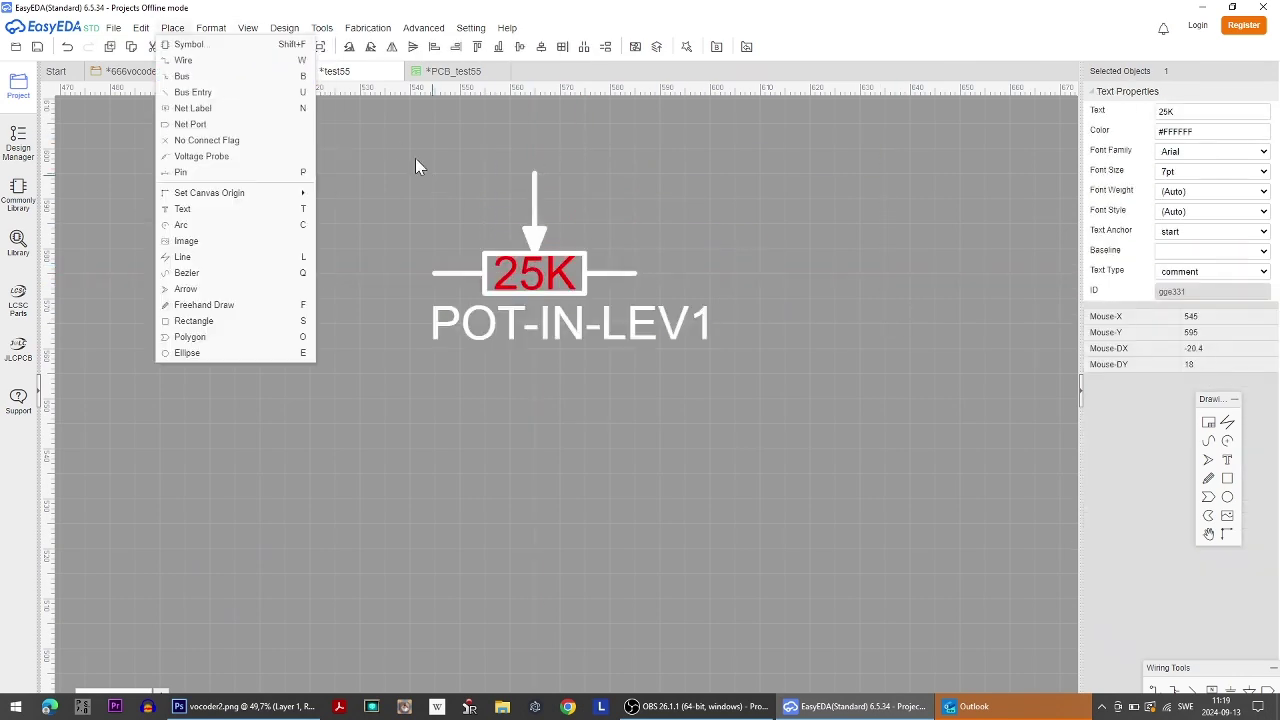
Copy the two RV09-or-trimpot symbols from the mall schematic and paste them into test55 in place of the 25K potentiometer.
{"action": "left_click", "coordinate": [220, 71]}
{"action": "key", "text": "ctrl+v"}
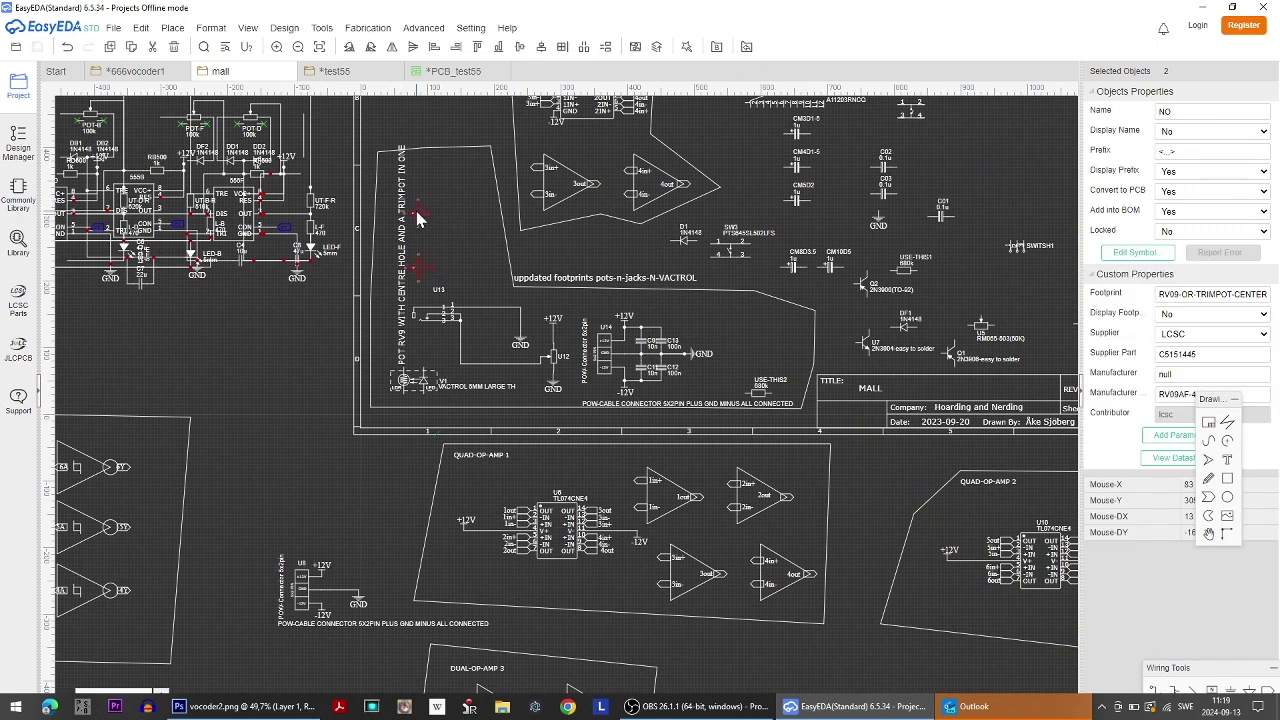
{"action": "left_click", "coordinate": [334, 71]}
{"action": "left_click", "coordinate": [398, 182]}
{"action": "key", "text": "Delete"}
{"action": "key", "text": "ctrl+v"}
{"action": "left_click", "coordinate": [429, 169]}
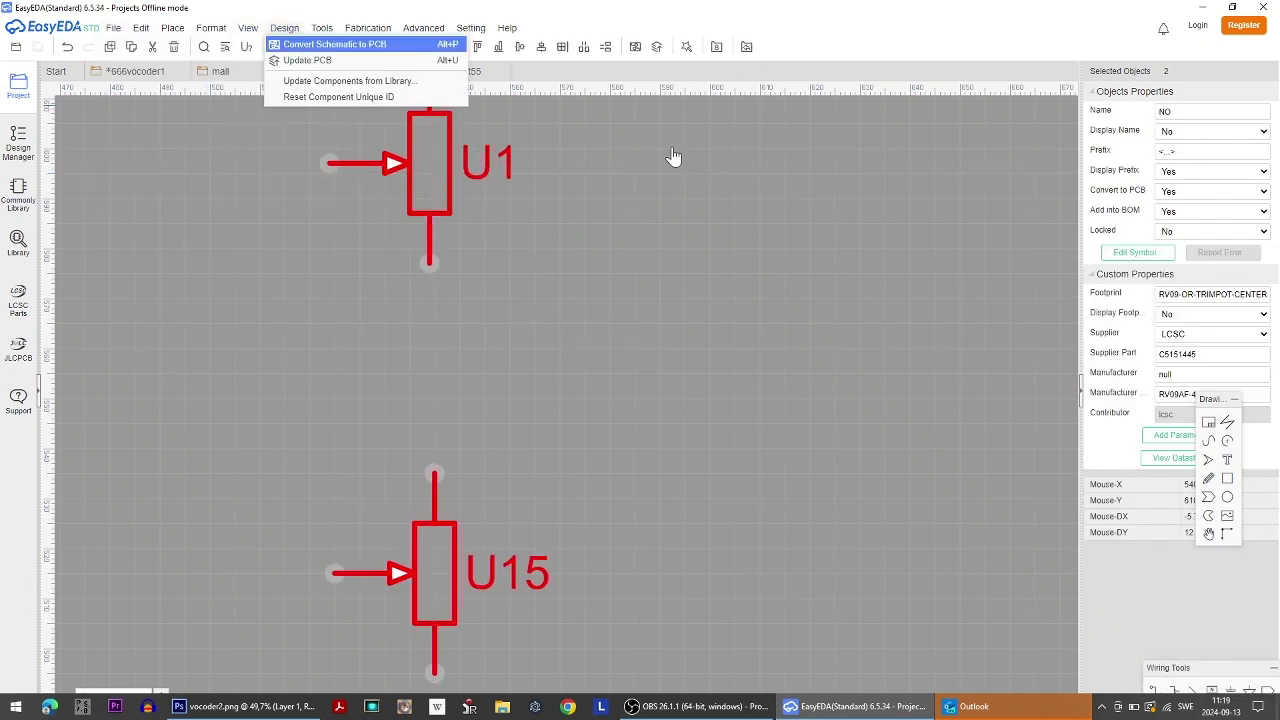
Convert the schematic with the two trimpot symbols to a second PCB and dismiss the new board settings.
{"action": "key", "text": "alt+p"}
{"action": "left_click", "coordinate": [700, 389]}
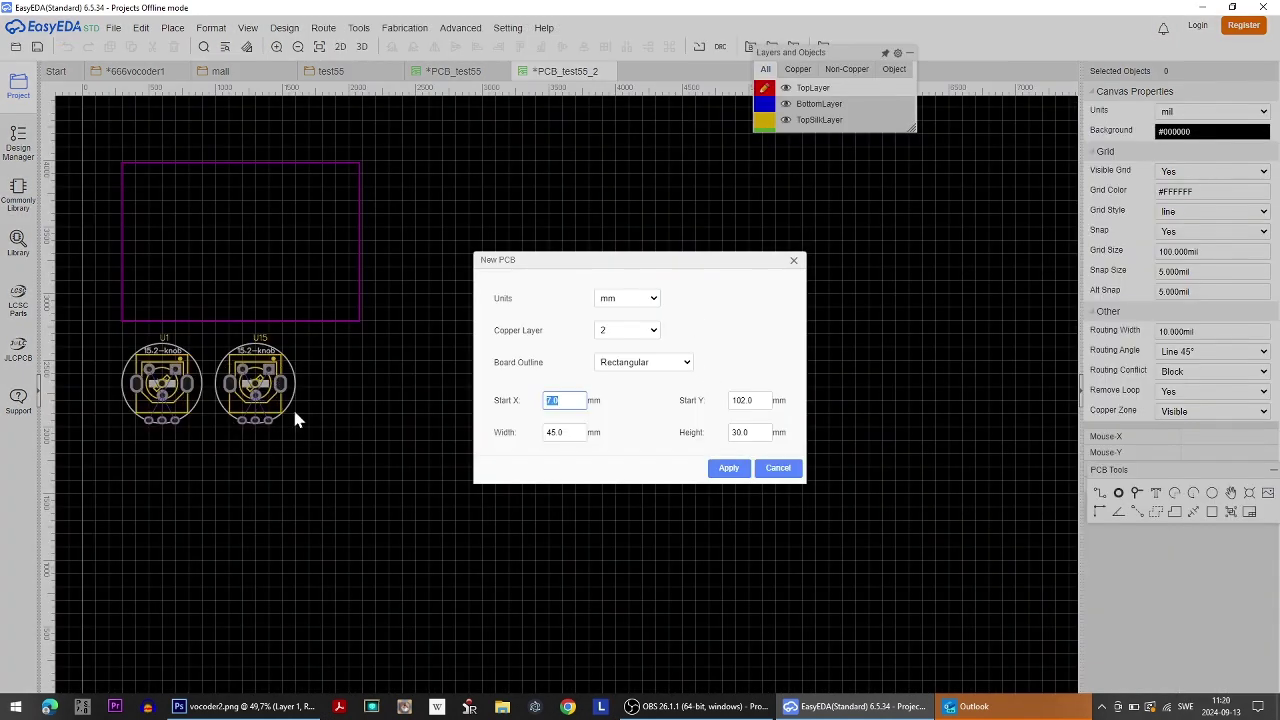
{"action": "left_click", "coordinate": [794, 469]}
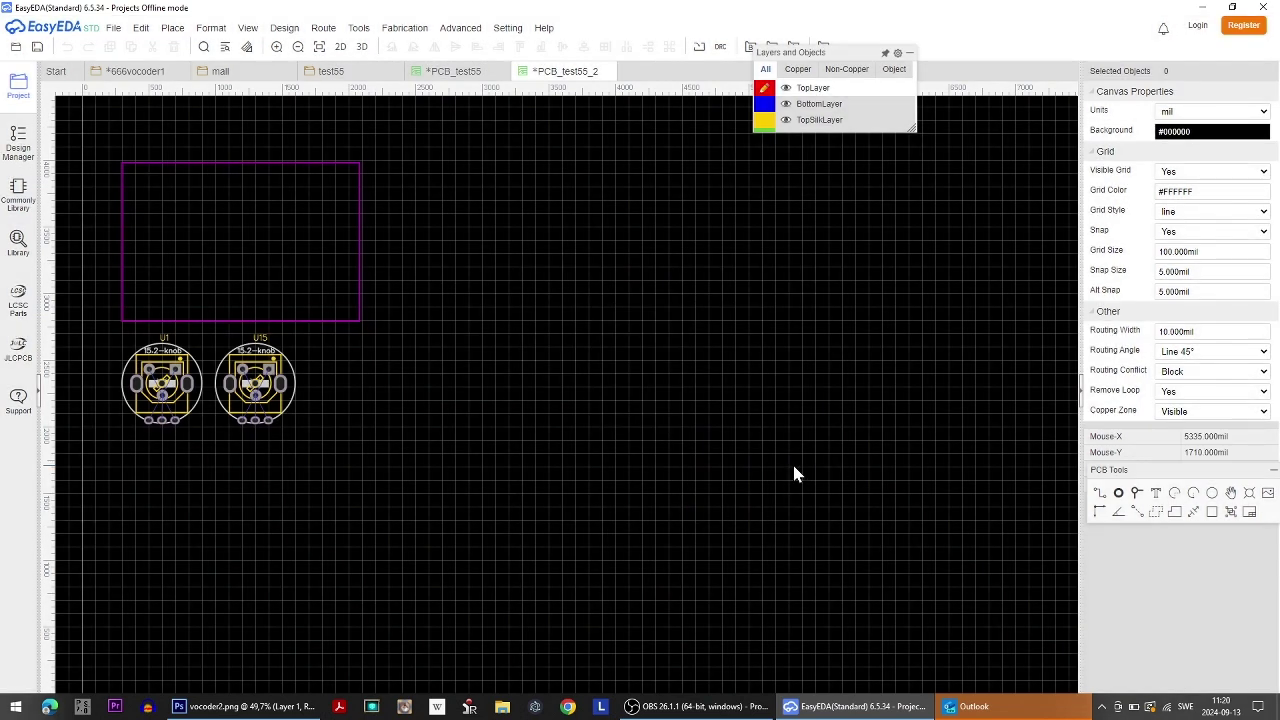
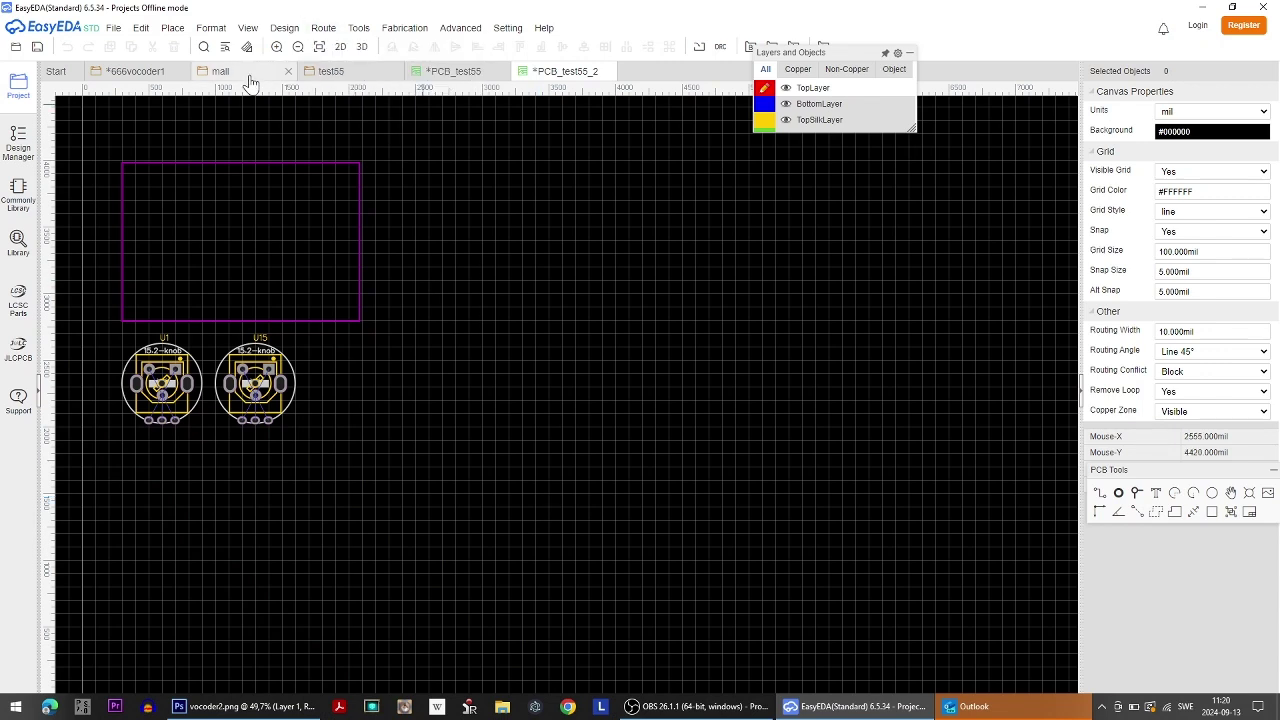
Return to the 666vocoder1 schematic and delete the stray pasted copy of the potentiometer.
{"action": "left_click", "coordinate": [133, 72]}
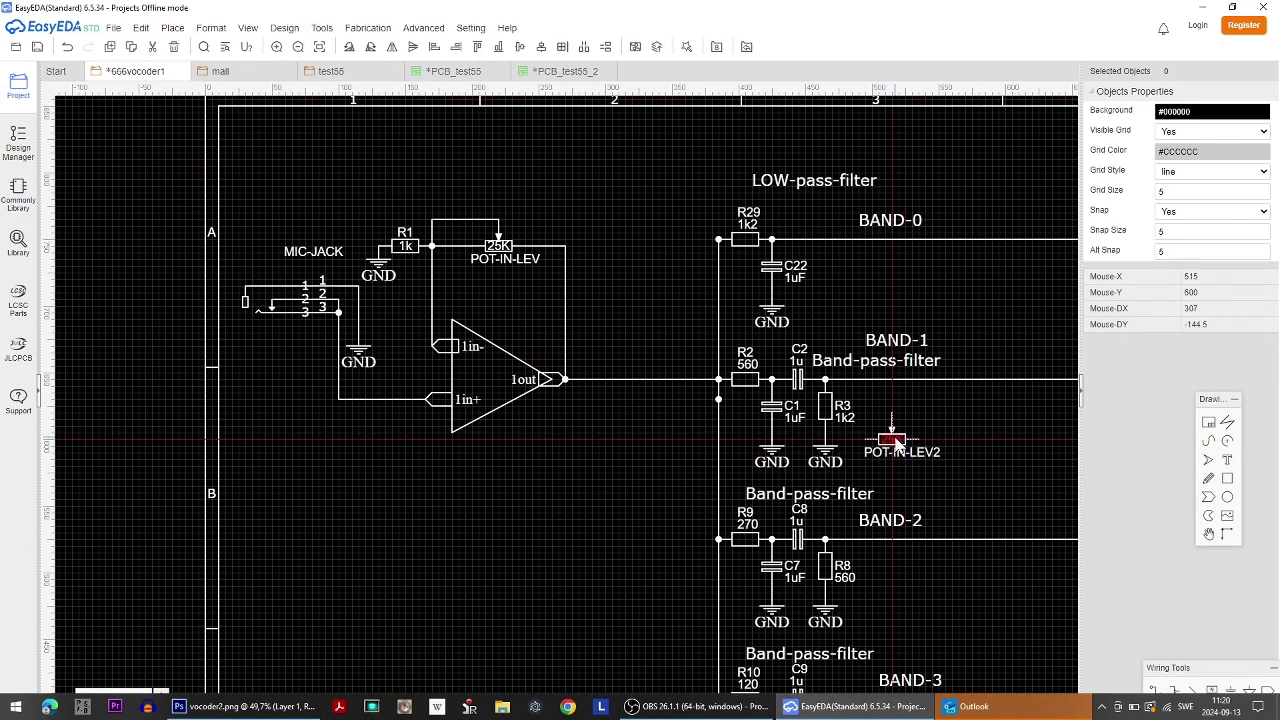
{"action": "left_click", "coordinate": [524, 549]}
{"action": "left_click_drag", "start_coordinate": [487, 513], "coordinate": [590, 572]}
{"action": "key", "text": "Delete"}
Paste the two trimpots beyond port V2 on the BAND-0 row, delete one and move the other level with the row.
{"action": "right_click_drag", "start_coordinate": [695, 503], "coordinate": [374, 505]}
{"action": "scroll", "coordinate": [378, 503], "scroll_direction": "down", "scroll_amount": 5}
{"action": "right_click_drag", "start_coordinate": [834, 548], "coordinate": [734, 498]}
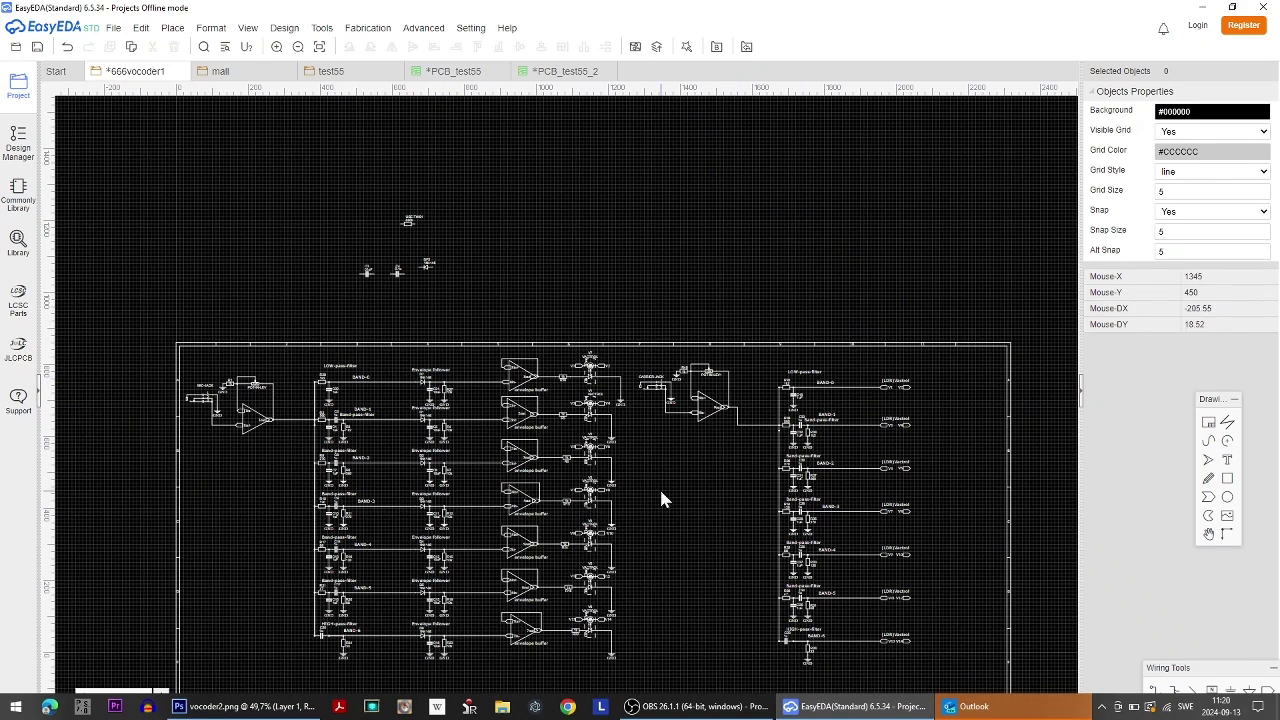
{"action": "right_click_drag", "start_coordinate": [917, 494], "coordinate": [801, 496]}
{"action": "scroll", "coordinate": [820, 428], "scroll_direction": "up", "scroll_amount": 5}
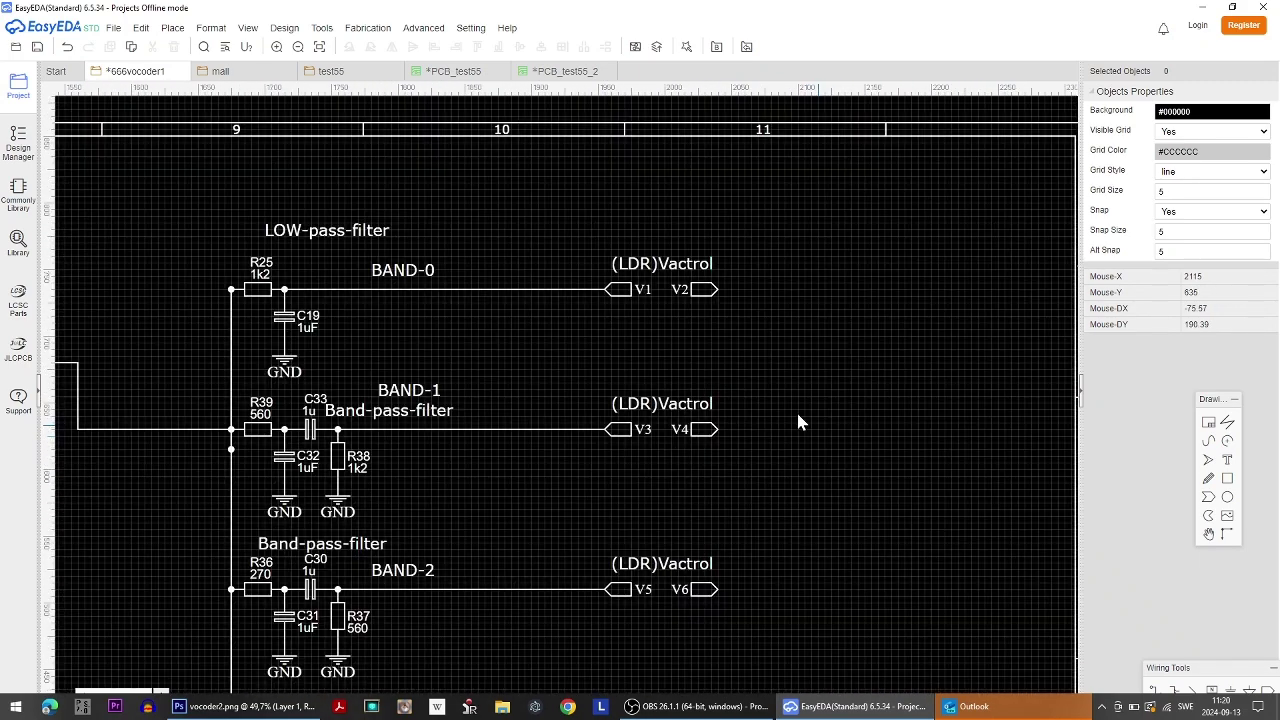
{"action": "key", "text": "ctrl+v"}
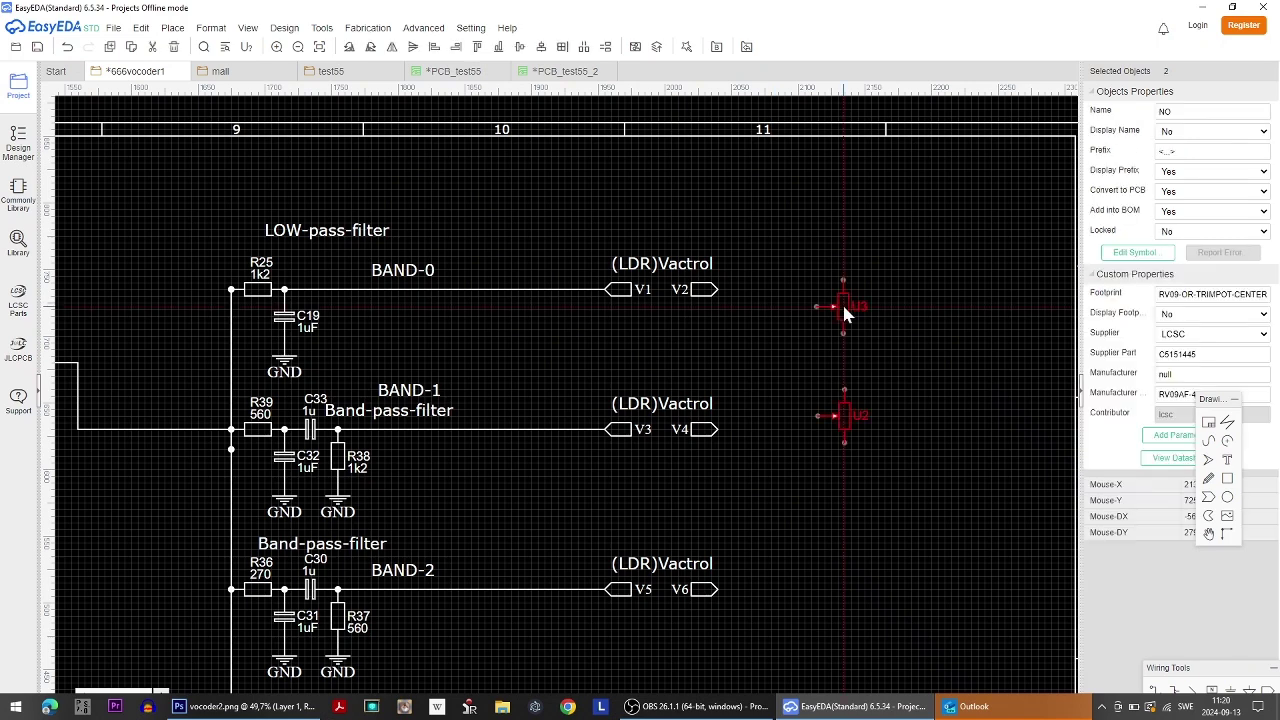
{"action": "left_click", "coordinate": [844, 310]}
{"action": "left_click", "coordinate": [910, 336]}
{"action": "left_click", "coordinate": [844, 305]}
{"action": "key", "text": "Delete"}
{"action": "left_click_drag", "start_coordinate": [848, 387], "coordinate": [833, 284]}
Rename the remaining trimpot TRIM1 and move it slightly below the BAND-0 line.
{"action": "double_click", "coordinate": [852, 314]}
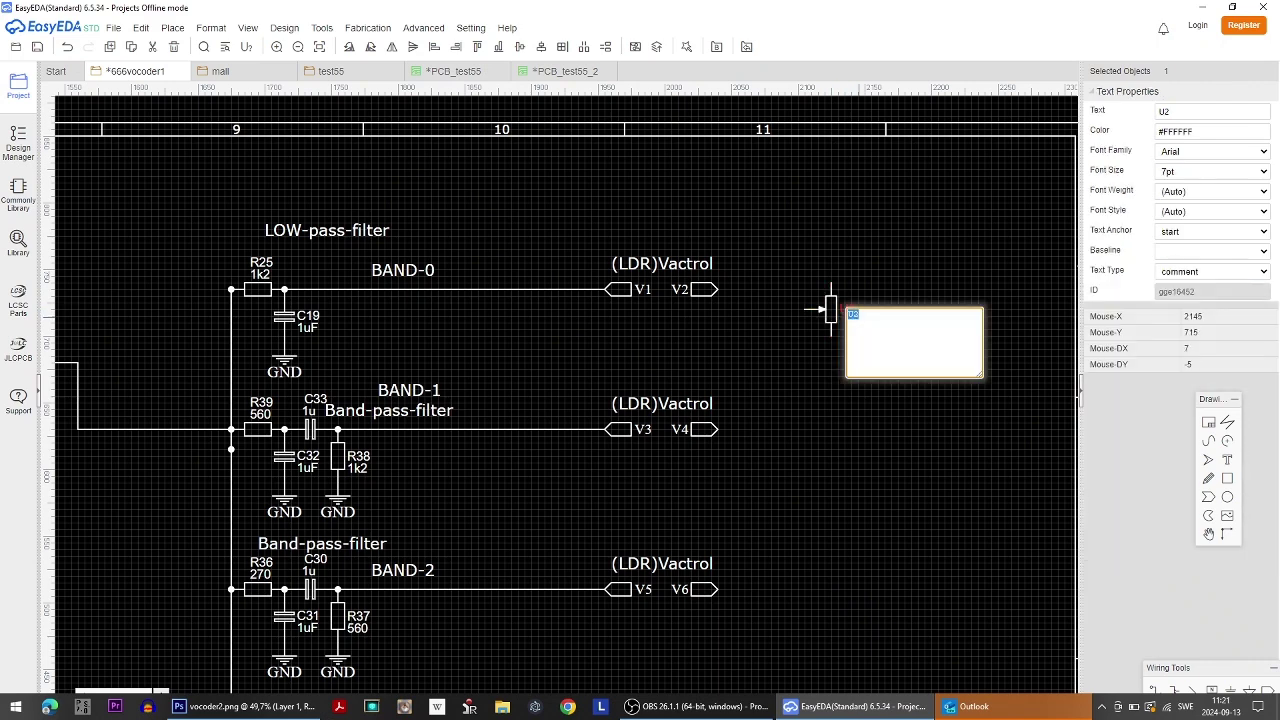
{"action": "key", "text": "Return"}
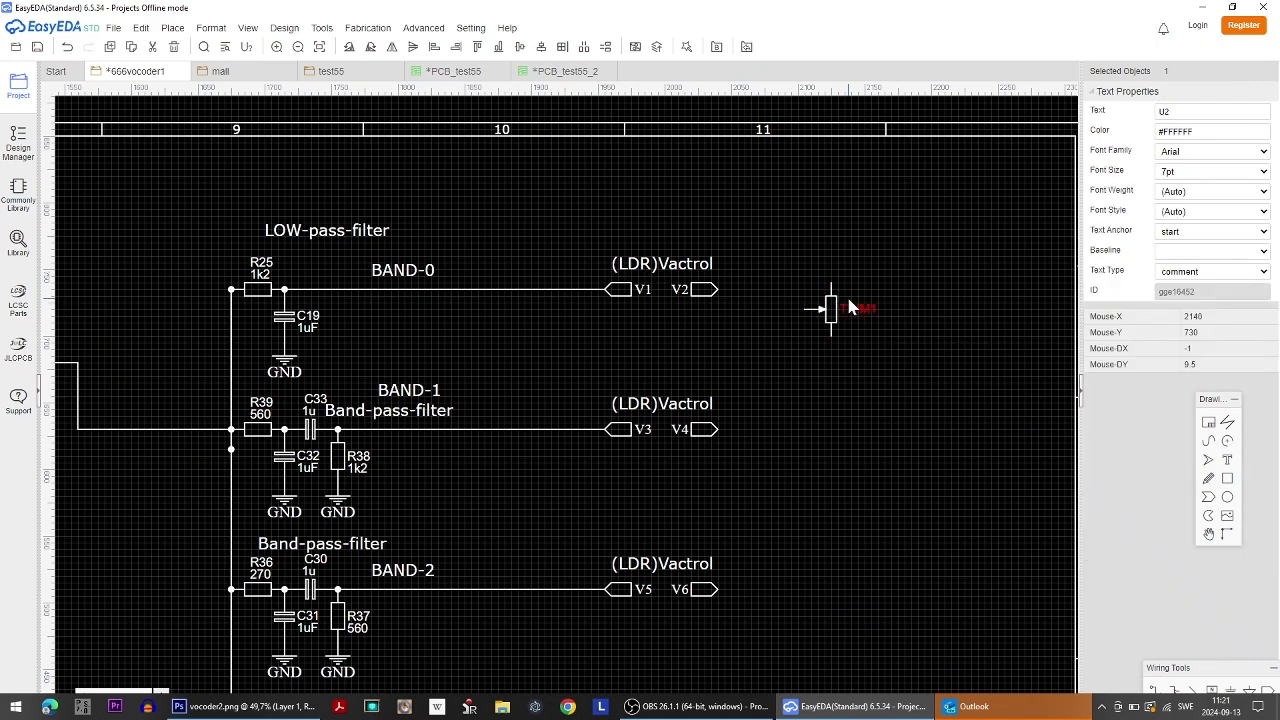
{"action": "left_click_drag", "start_coordinate": [831, 310], "coordinate": [831, 349]}
{"action": "left_click", "coordinate": [804, 349]}
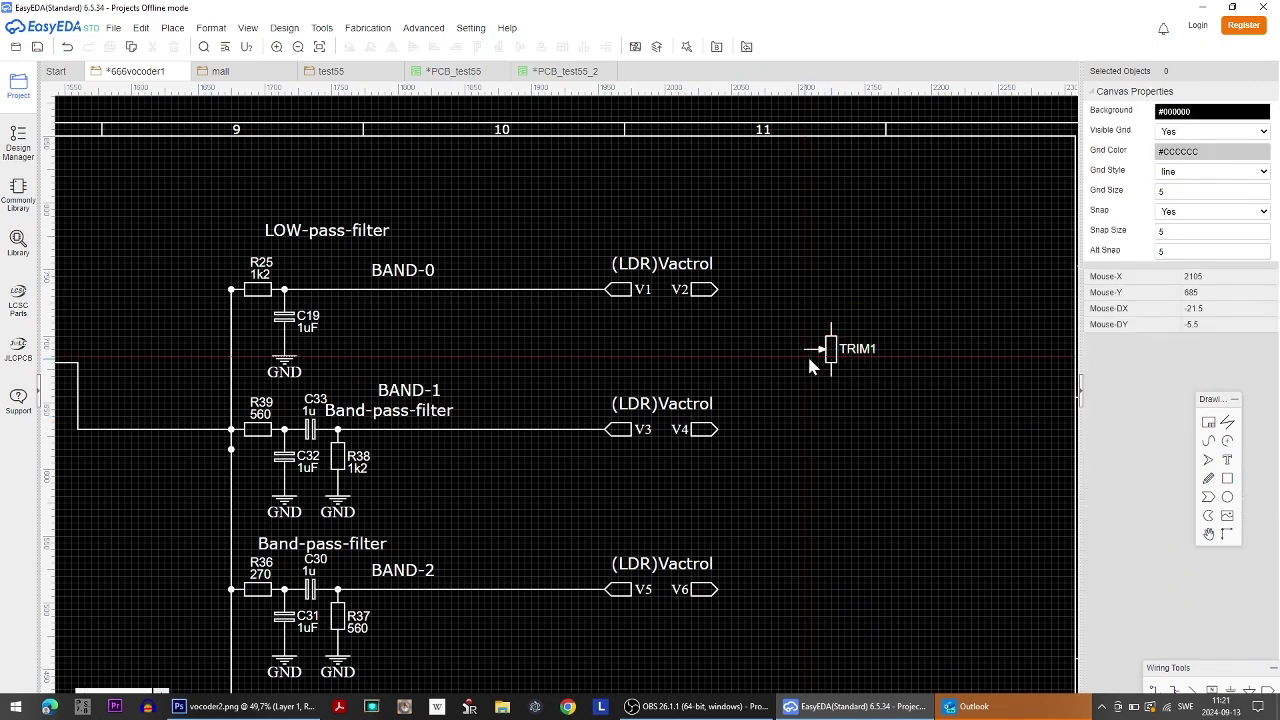
Wire TRIM1's wiper to its lower pin and connect its upper pin to port V2.
{"action": "double_click", "coordinate": [832, 375]}
{"action": "left_click", "coordinate": [719, 289]}
{"action": "double_click", "coordinate": [777, 289]}
{"action": "left_click_drag", "start_coordinate": [818, 347], "coordinate": [770, 318]}
{"action": "left_click", "coordinate": [840, 378]}
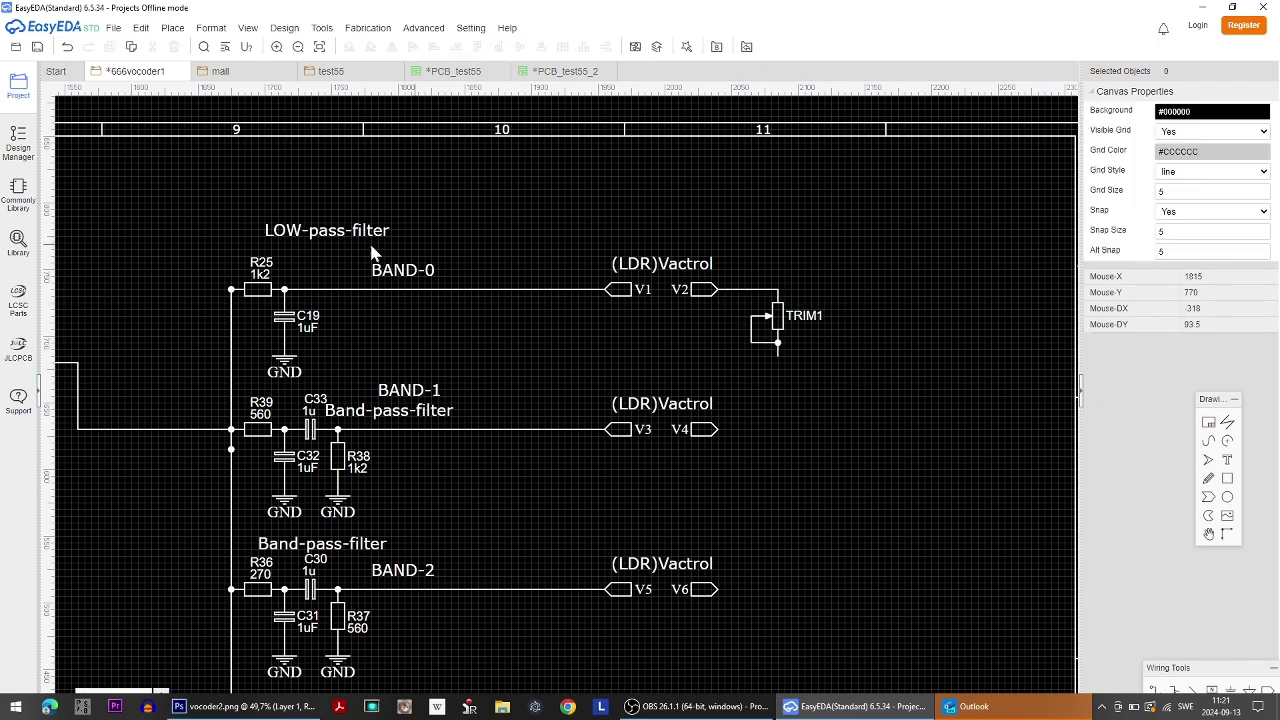
Copy resistor R38 with its GND flag from BAND-1 and place the copy beside TRIM1, aligning the ground under the resistor.
{"action": "left_click_drag", "start_coordinate": [333, 465], "coordinate": [331, 451]}
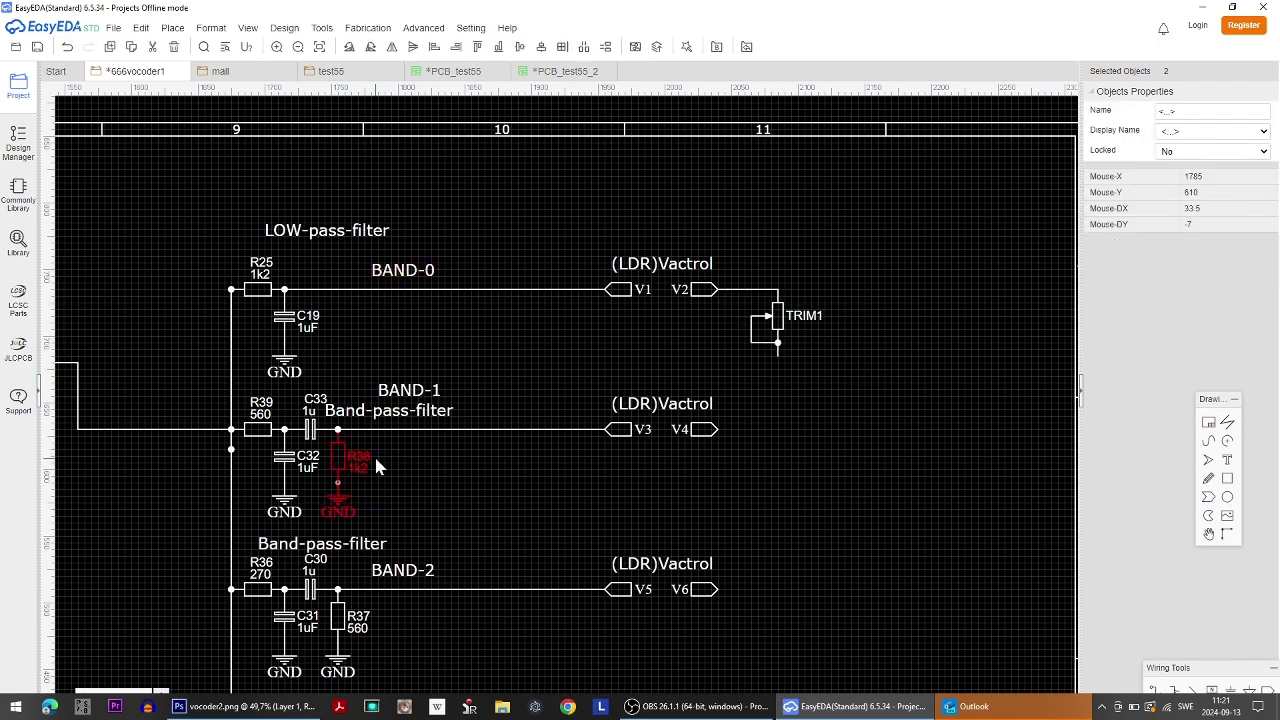
{"action": "key", "text": "ctrl+c"}
{"action": "key", "text": "ctrl+v"}
{"action": "left_click", "coordinate": [841, 338]}
{"action": "left_click", "coordinate": [838, 372]}
{"action": "left_click_drag", "start_coordinate": [838, 372], "coordinate": [840, 381]}
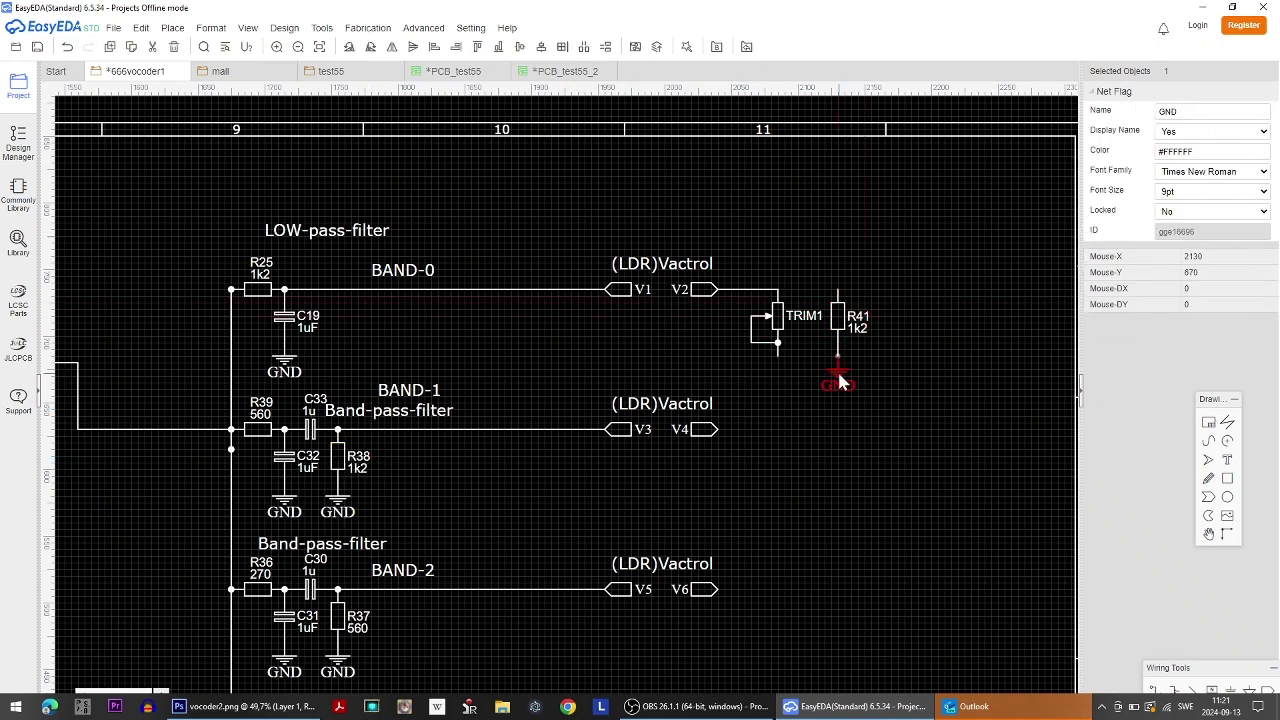
Place a copied GND flag under TRIM1's lower pin and set resistor R41's value to 100k.
{"action": "left_click", "coordinate": [840, 381]}
{"action": "left_click", "coordinate": [779, 381]}
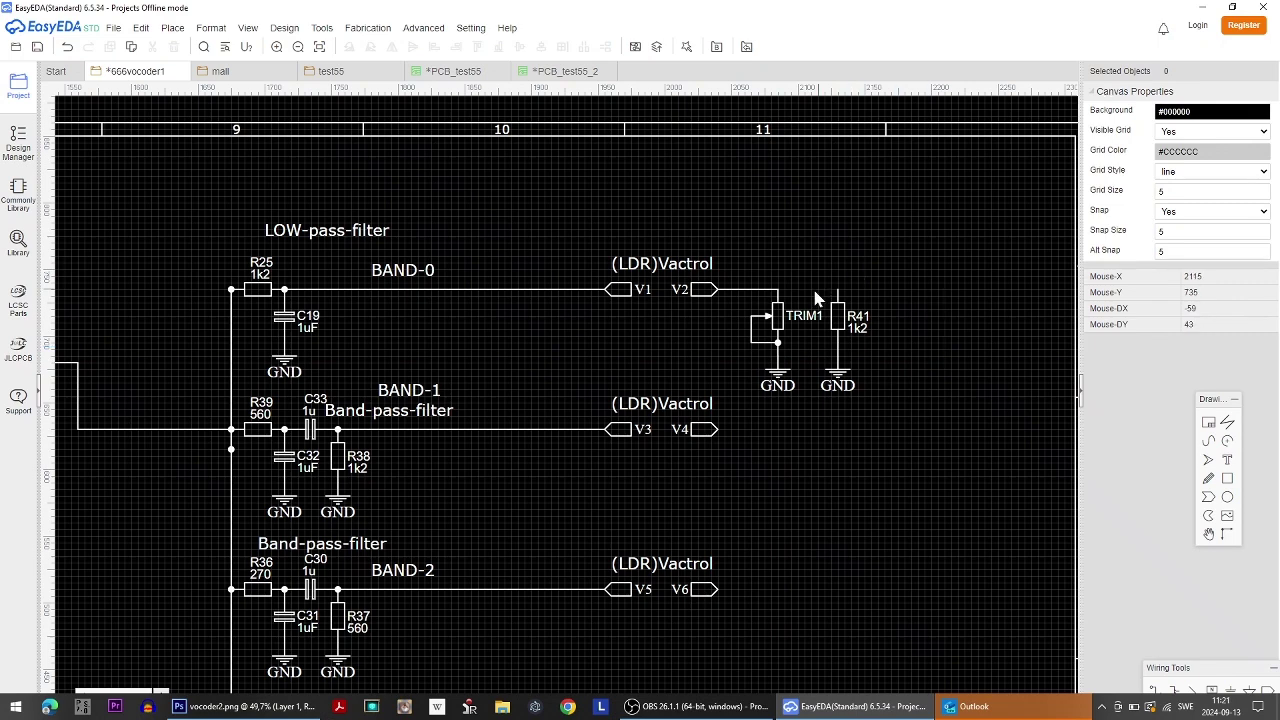
{"action": "double_click", "coordinate": [860, 328]}
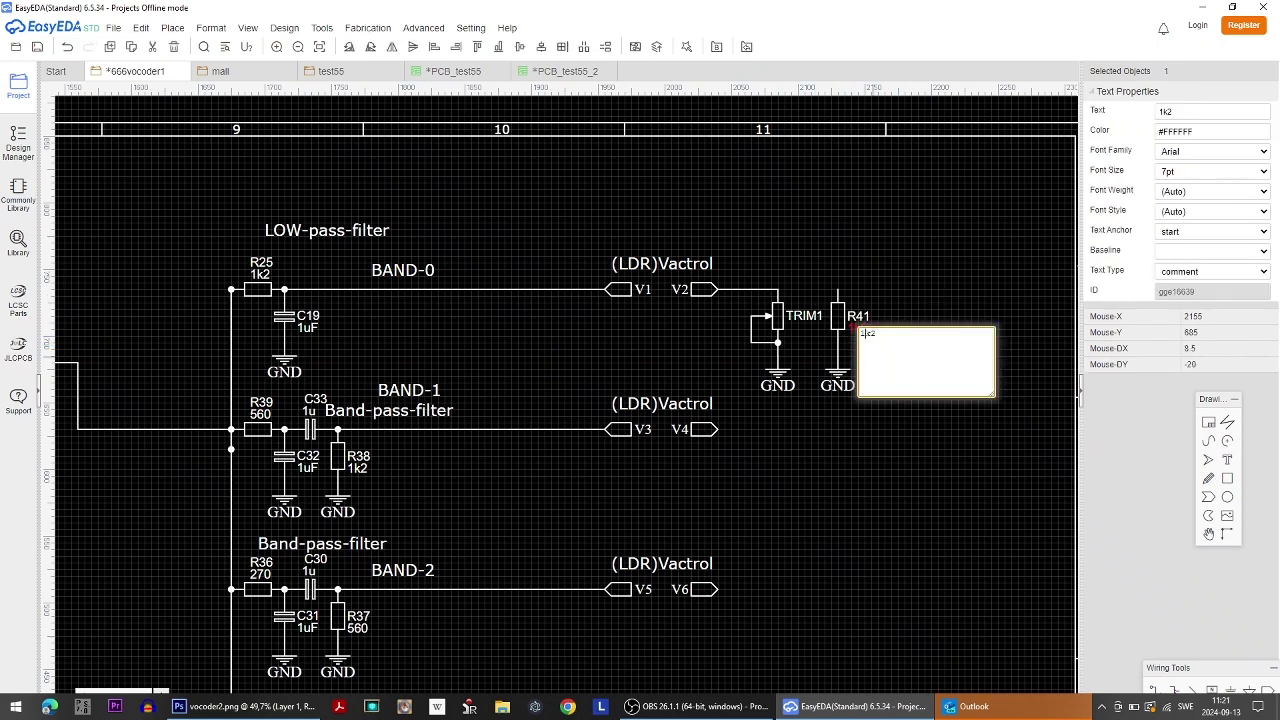
{"action": "type", "text": "00"}
{"action": "key", "text": "Right"}
{"action": "key", "text": "Delete"}
{"action": "left_click", "coordinate": [892, 451]}
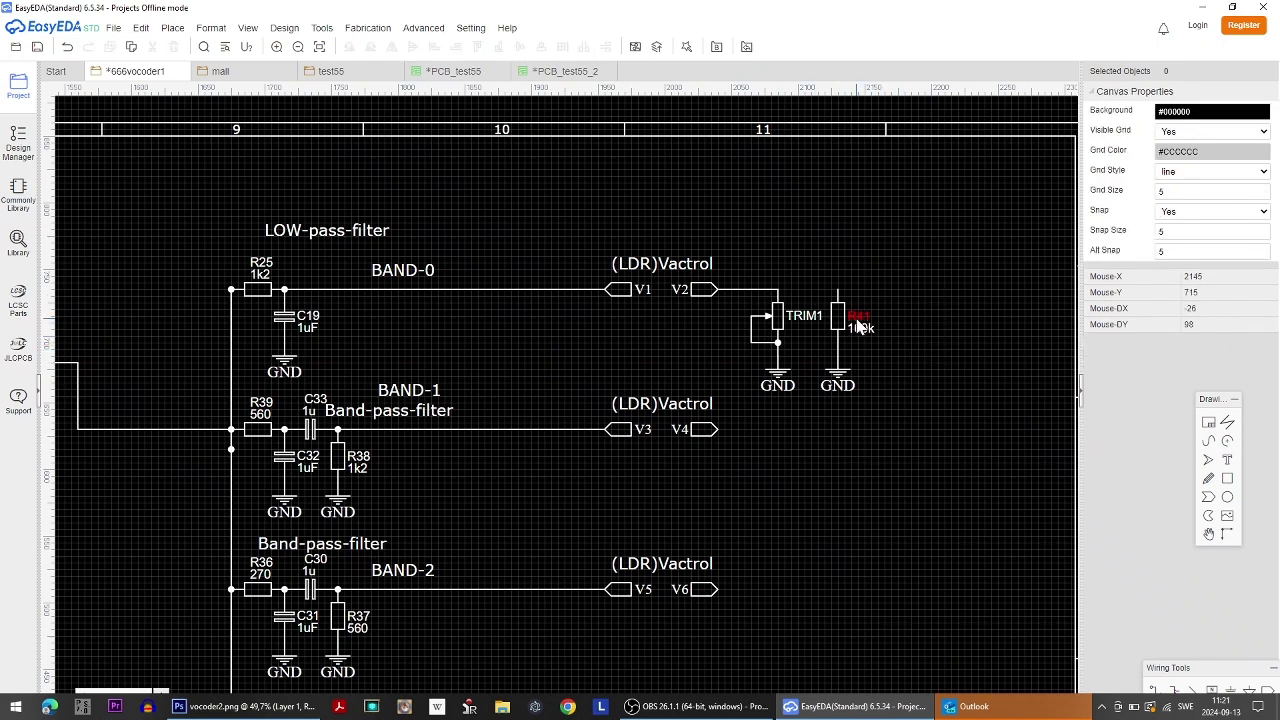
Copy the BAND-0 "(LDR)Vactrol" label above TRIM1 and R41, changing its text to "test trim/Resistor".
{"action": "left_click", "coordinate": [694, 263]}
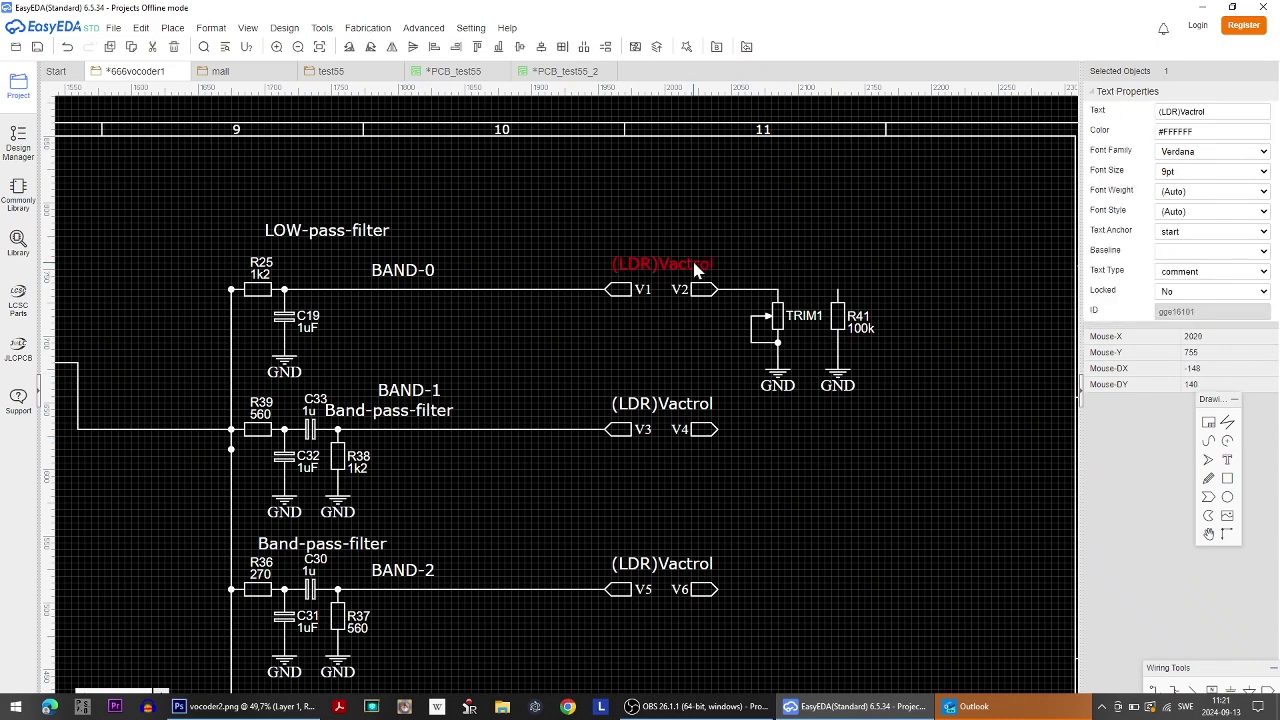
{"action": "key", "text": "ctrl+c"}
{"action": "key", "text": "ctrl+v"}
{"action": "left_click", "coordinate": [770, 287]}
{"action": "double_click", "coordinate": [843, 272]}
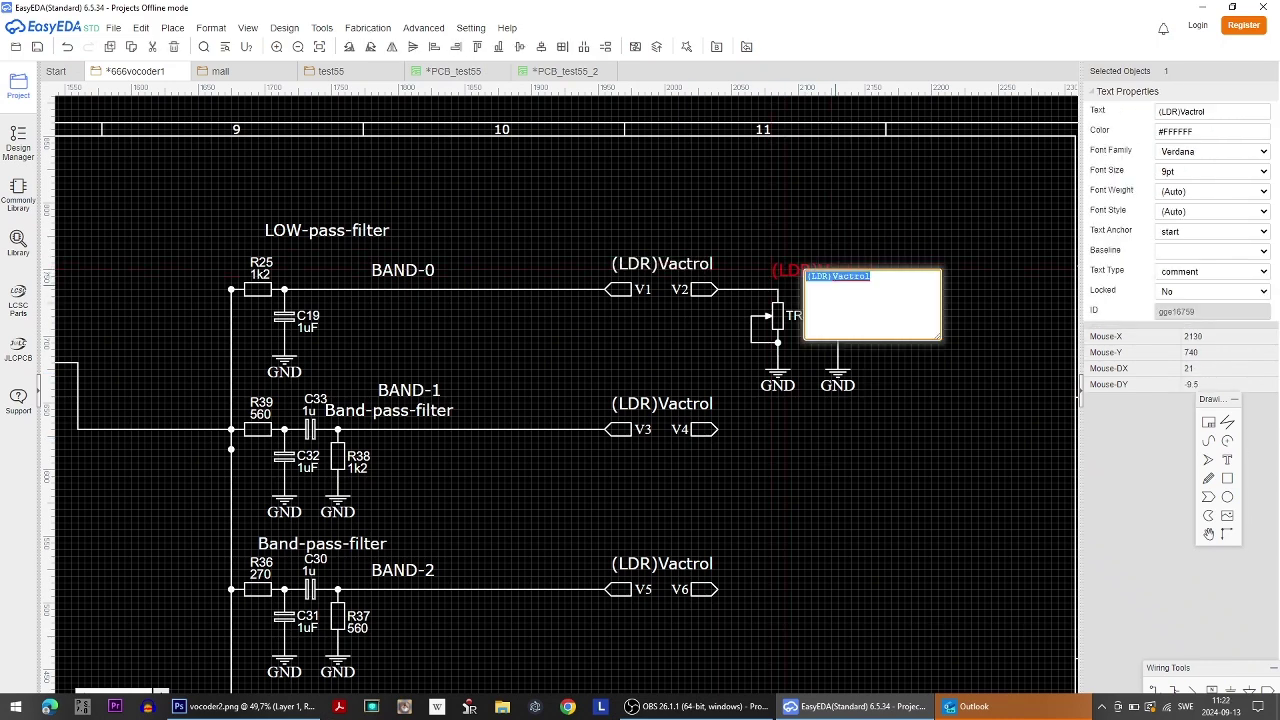
{"action": "type", "text": "te"}
{"action": "left_click", "coordinate": [916, 417]}
{"action": "left_click_drag", "start_coordinate": [883, 268], "coordinate": [855, 269]}
Wire the tops of TRIM1 and R41 together, extend the BAND-0 line beyond R41, and move the TRIM1 label to the trimpot's left.
{"action": "left_click", "coordinate": [834, 301]}
{"action": "left_click", "coordinate": [779, 289]}
{"action": "left_click", "coordinate": [838, 290]}
{"action": "left_click", "coordinate": [938, 295]}
{"action": "left_click", "coordinate": [838, 290]}
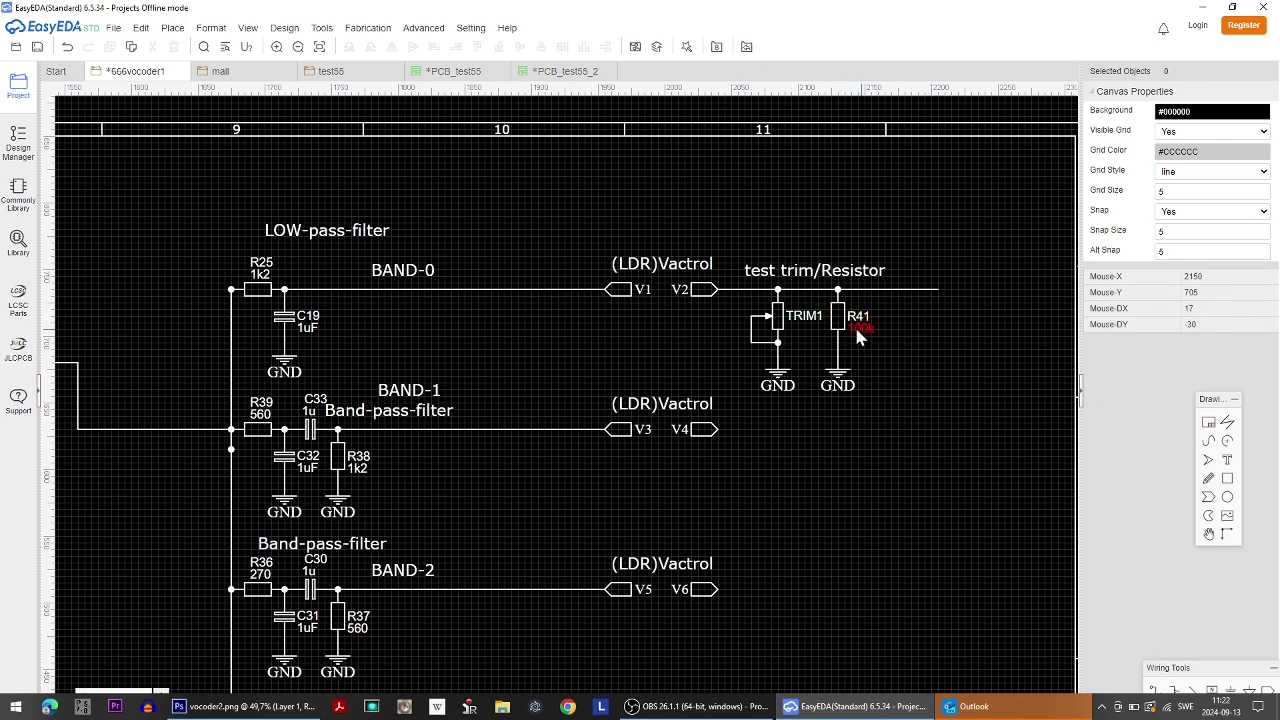
{"action": "right_click_drag", "start_coordinate": [945, 393], "coordinate": [794, 398]}
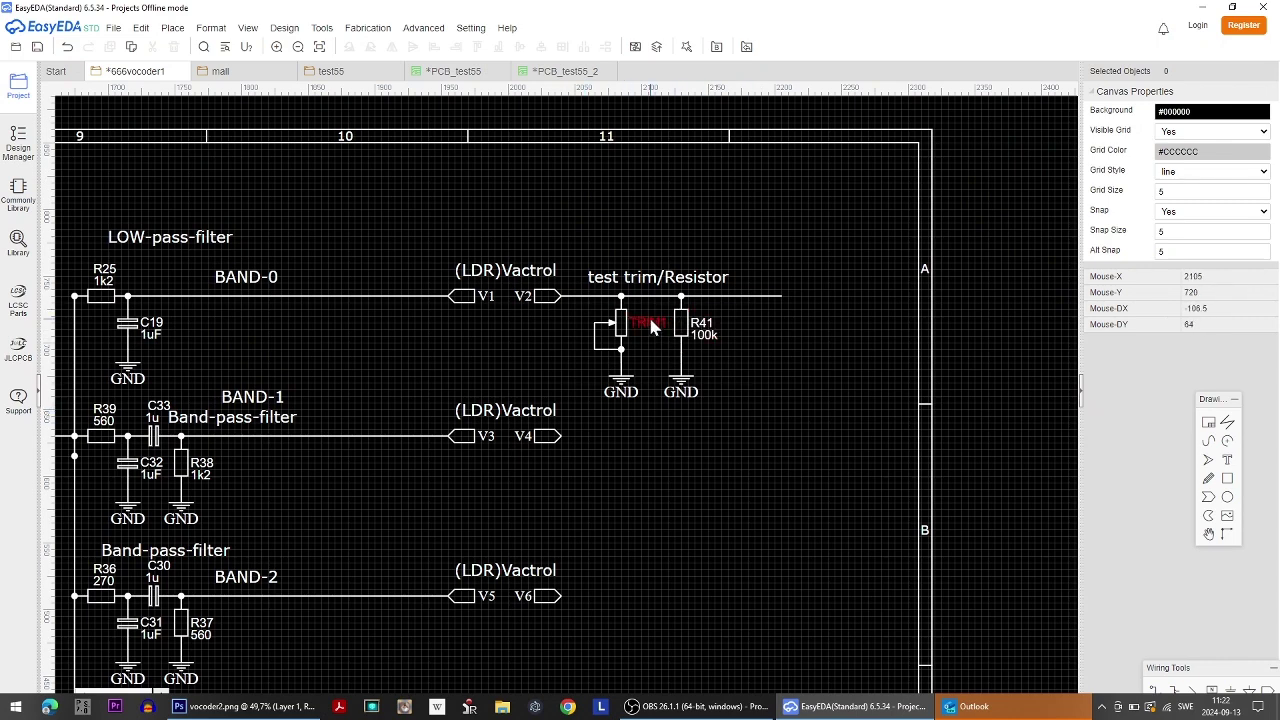
{"action": "left_click_drag", "start_coordinate": [647, 322], "coordinate": [601, 320]}
Check the output resistor in Photoshop's vocoder2.png reference, and place a horizontal 100k copy of R41 on the BAND-0 line beyond R41.
{"action": "left_click", "coordinate": [681, 325]}
{"action": "left_click", "coordinate": [786, 407]}
{"action": "key", "text": "alt+Tab"}
{"action": "left_click_drag", "start_coordinate": [1221, 536], "coordinate": [1232, 545]}
{"action": "scroll", "coordinate": [1144, 265], "scroll_direction": "up", "scroll_amount": 5, "text": "alt"}
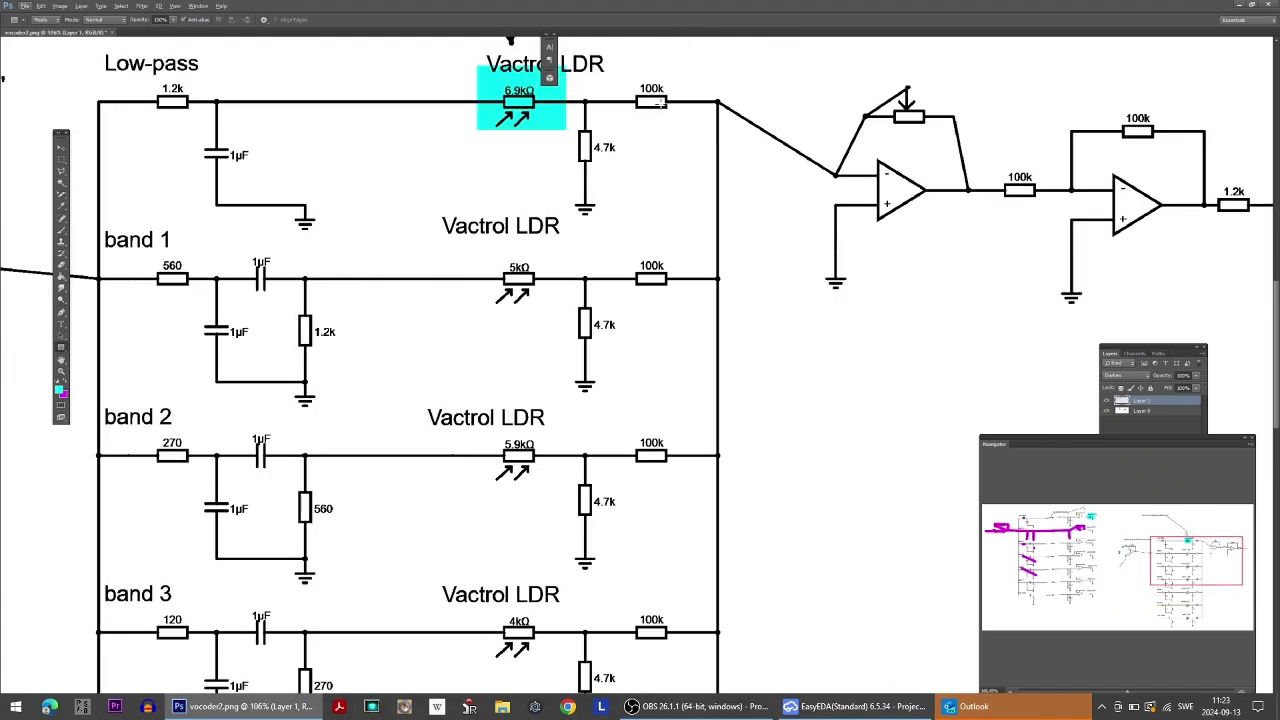
{"action": "key", "text": "alt+Tab"}
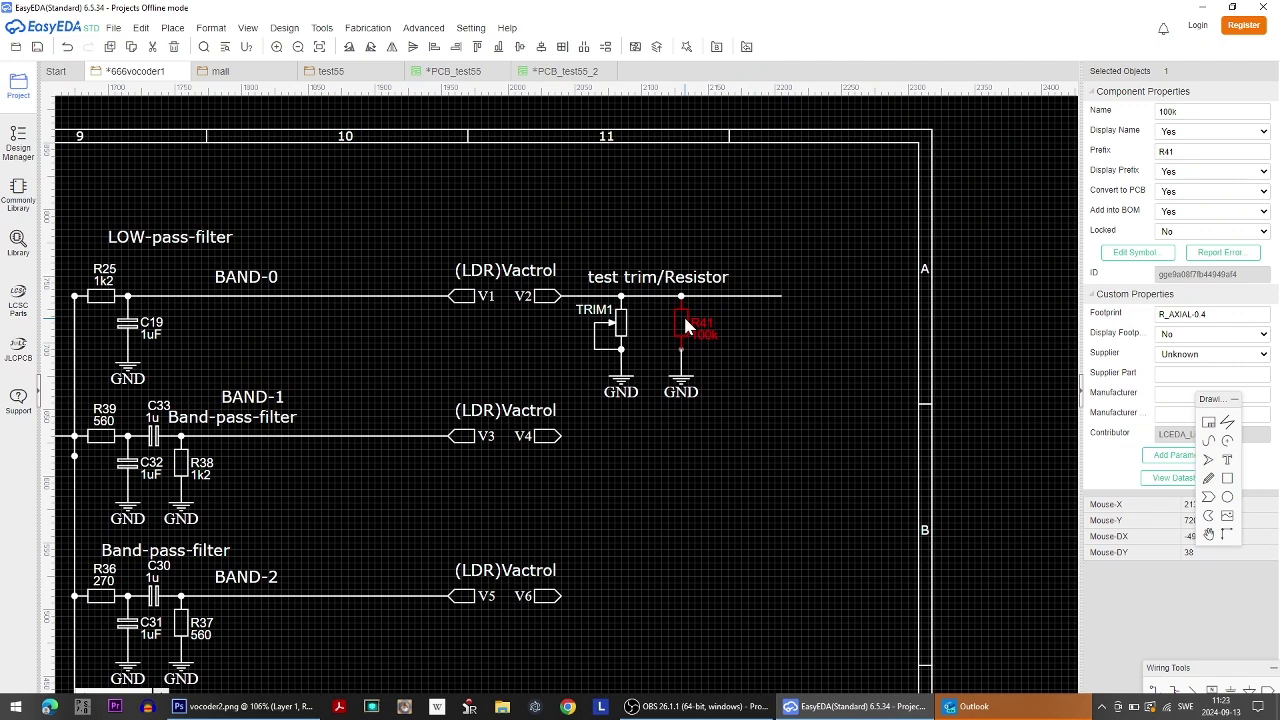
{"action": "key", "text": "ctrl+v"}
{"action": "left_click", "coordinate": [780, 322]}
{"action": "left_click", "coordinate": [781, 328]}
{"action": "key", "text": "space"}
{"action": "left_click_drag", "start_coordinate": [782, 331], "coordinate": [750, 296]}
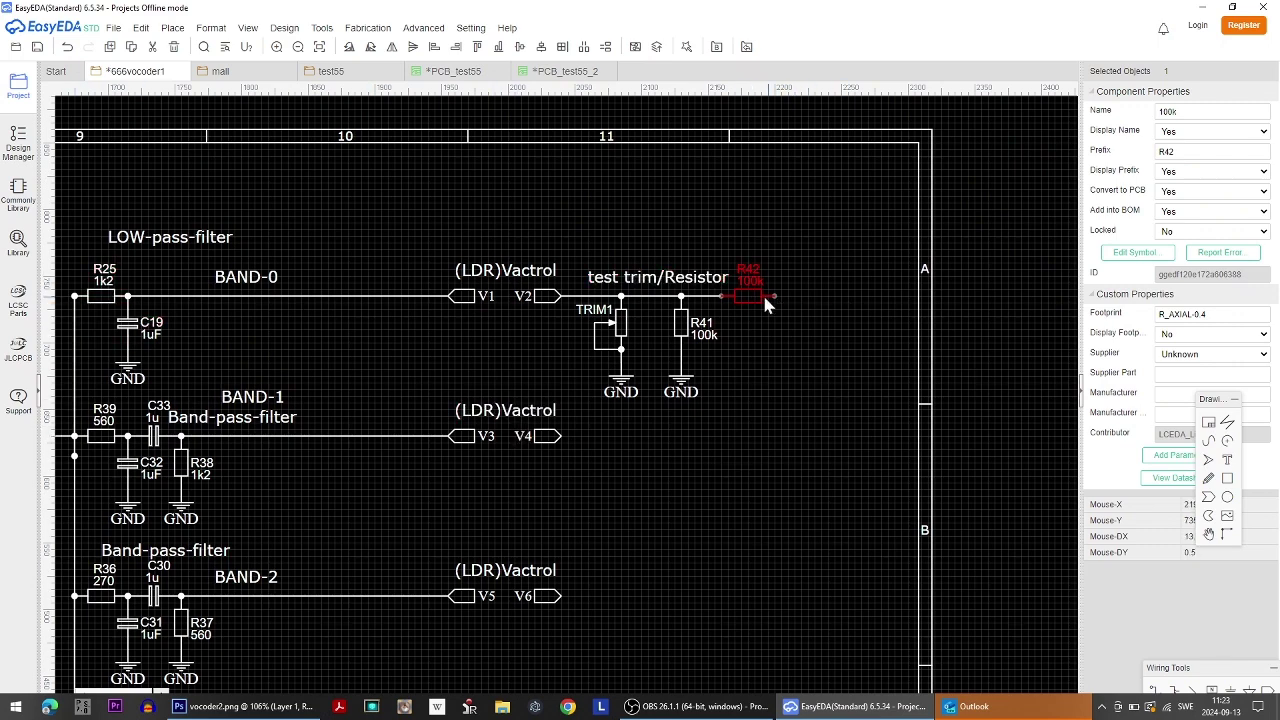
{"action": "left_click", "coordinate": [820, 404]}
Copy the BAND-0 trimpot and resistor block with its label and paste it after ports V4 and V6 on BAND-1 and BAND-2.
{"action": "left_click_drag", "start_coordinate": [577, 250], "coordinate": [778, 268]}
{"action": "key", "text": "ctrl+c"}
{"action": "key", "text": "ctrl+v"}
{"action": "left_click", "coordinate": [637, 442]}
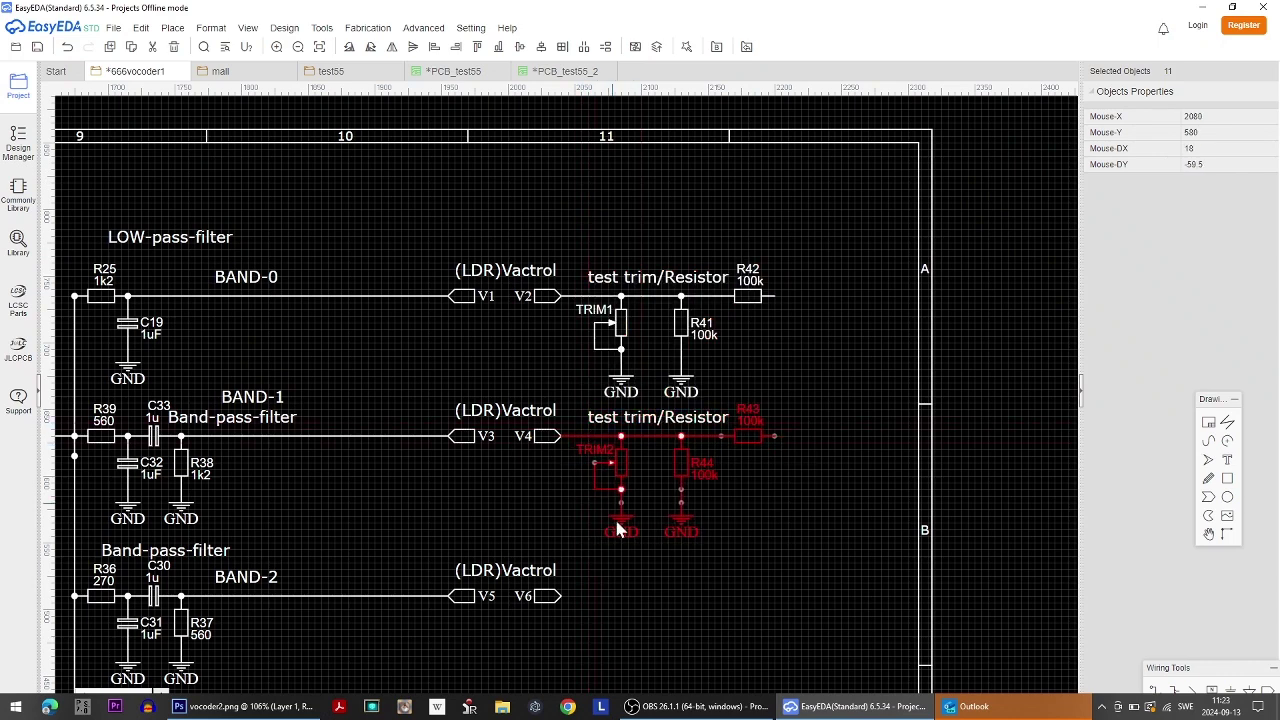
{"action": "key", "text": "ctrl+v"}
{"action": "left_click", "coordinate": [586, 580]}
Paste the trimpot and resistor block after ports V8, V10, V12 and V14 on BAND-3 to BAND-6.
{"action": "scroll", "coordinate": [778, 599], "scroll_direction": "down", "scroll_amount": 3}
{"action": "scroll", "coordinate": [790, 489], "scroll_direction": "up", "scroll_amount": 1}
{"action": "key", "text": "ctrl+v"}
{"action": "left_click", "coordinate": [815, 530]}
{"action": "key", "text": "ctrl+v"}
{"action": "left_click", "coordinate": [816, 640]}
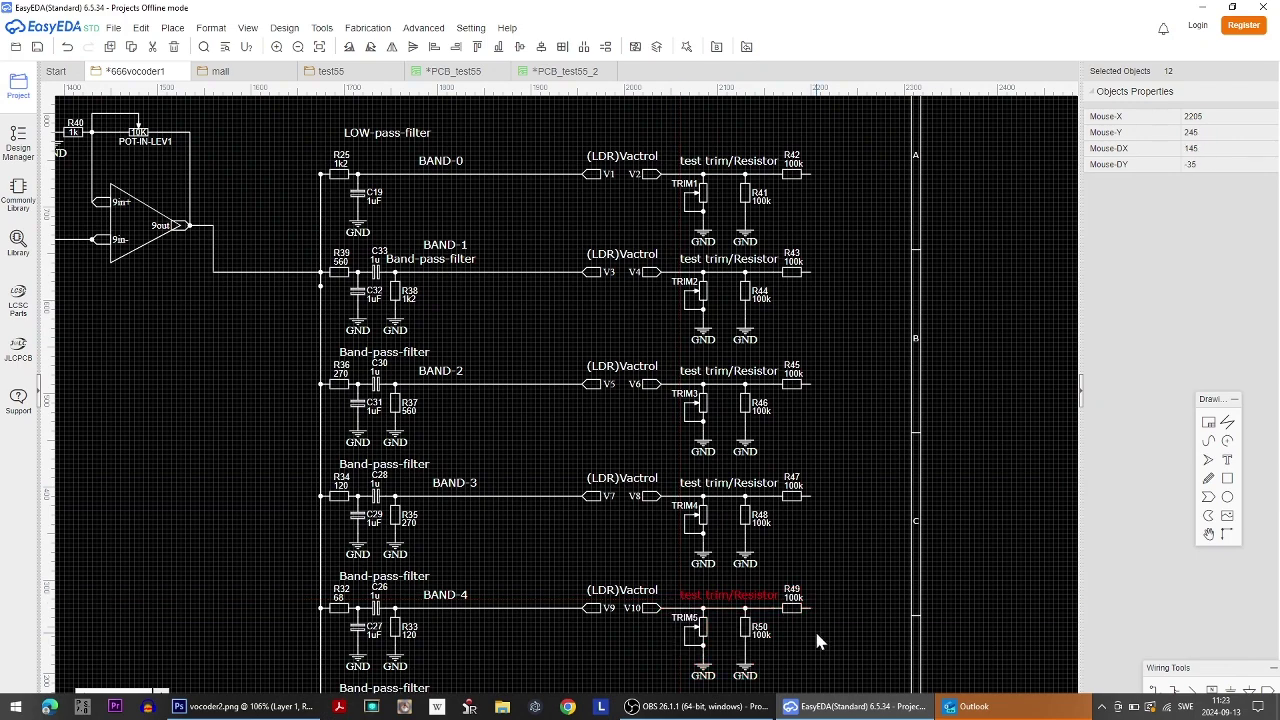
{"action": "scroll", "coordinate": [790, 600], "scroll_direction": "down", "scroll_amount": 3}
{"action": "key", "text": "ctrl+v"}
{"action": "left_click", "coordinate": [678, 606]}
Change the A2 drawing sheet's orientation to Portrait.
{"action": "scroll", "coordinate": [846, 604], "scroll_direction": "down", "scroll_amount": 5}
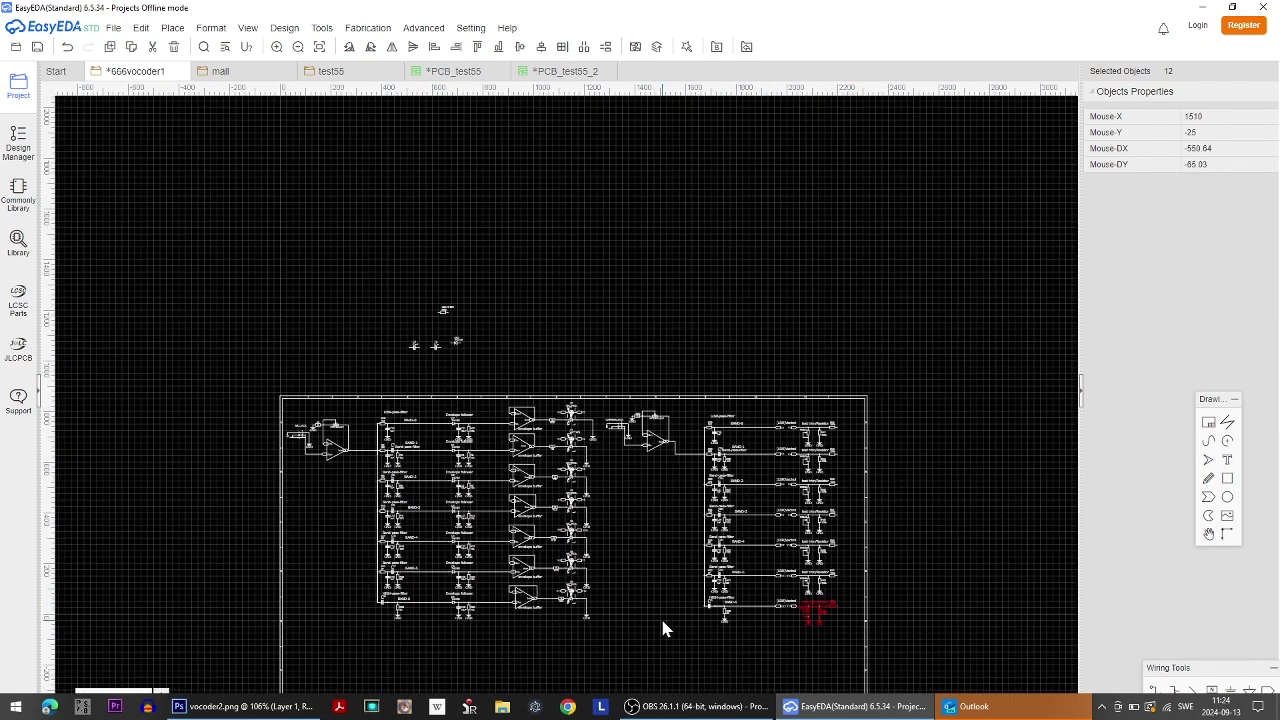
{"action": "scroll", "coordinate": [663, 628], "scroll_direction": "down", "scroll_amount": 3}
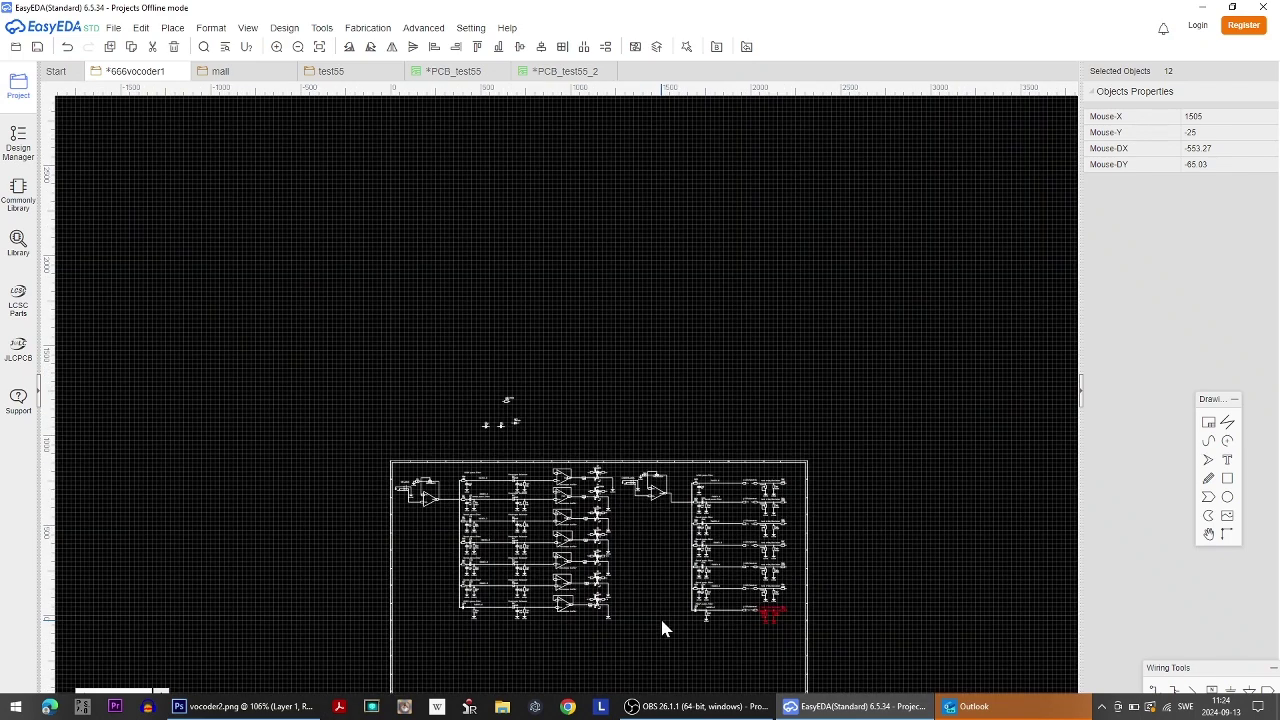
{"action": "scroll", "coordinate": [815, 540], "scroll_direction": "down", "scroll_amount": 2}
{"action": "right_click", "coordinate": [808, 515]}
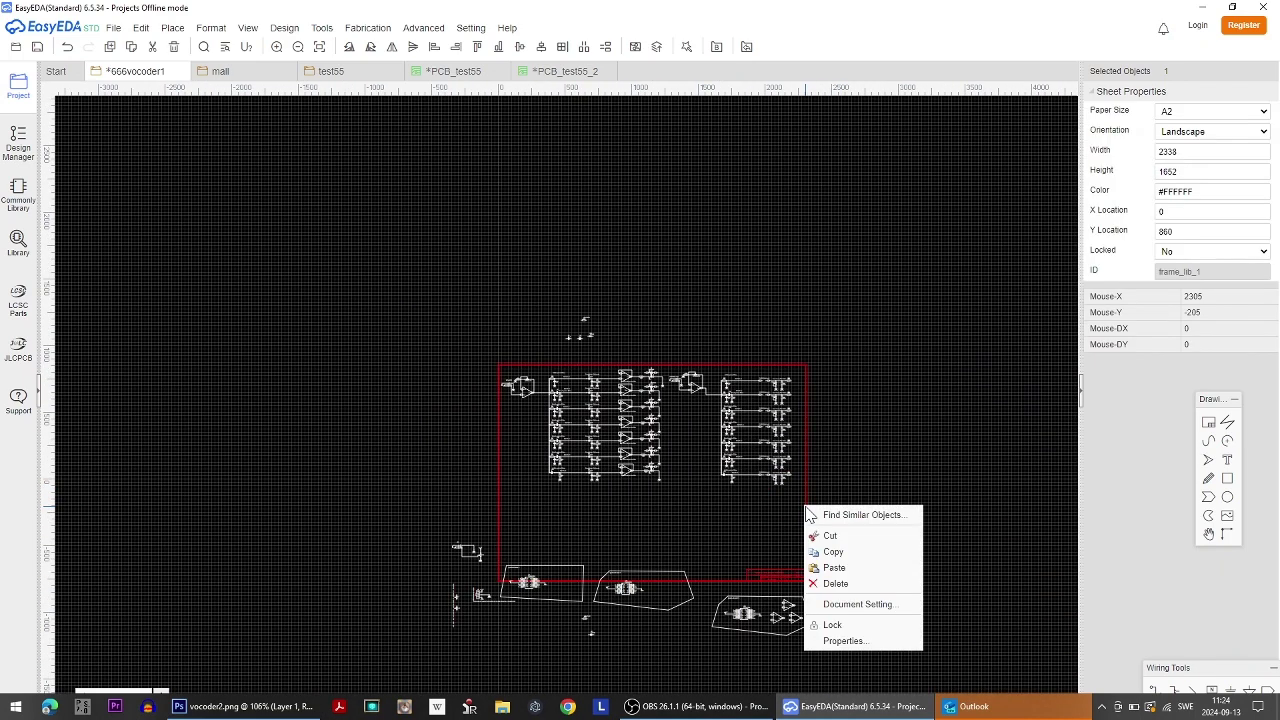
{"action": "left_click", "coordinate": [845, 640]}
{"action": "left_click", "coordinate": [669, 287]}
{"action": "left_click", "coordinate": [642, 310]}
{"action": "left_click", "coordinate": [682, 517]}
Move the two loose op-amp chip groups out to the left of the drawing and shift the sheet frame left.
{"action": "left_click_drag", "start_coordinate": [705, 647], "coordinate": [249, 566]}
{"action": "left_click", "coordinate": [346, 512]}
{"action": "left_click_drag", "start_coordinate": [715, 514], "coordinate": [667, 505]}
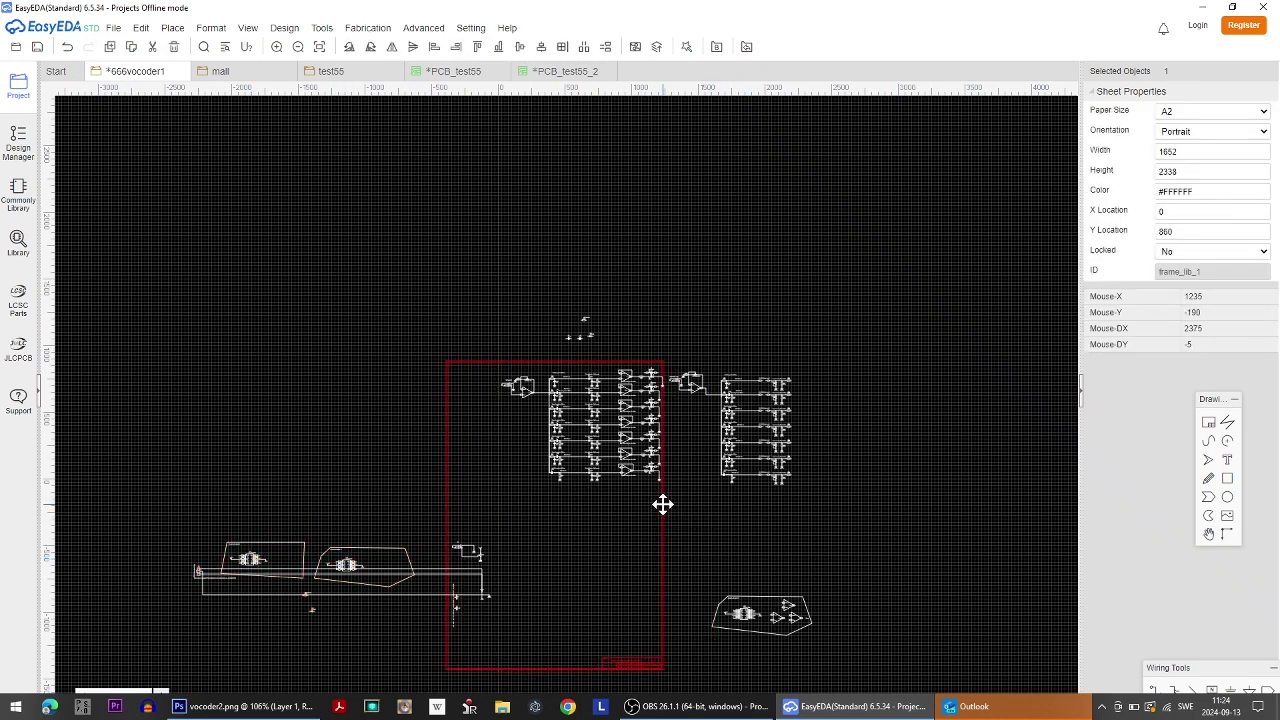
Move the second filter bank beneath the first one and reposition the portrait sheet frame around both banks.
{"action": "left_click", "coordinate": [691, 354]}
{"action": "left_click_drag", "start_coordinate": [668, 355], "coordinate": [668, 355]}
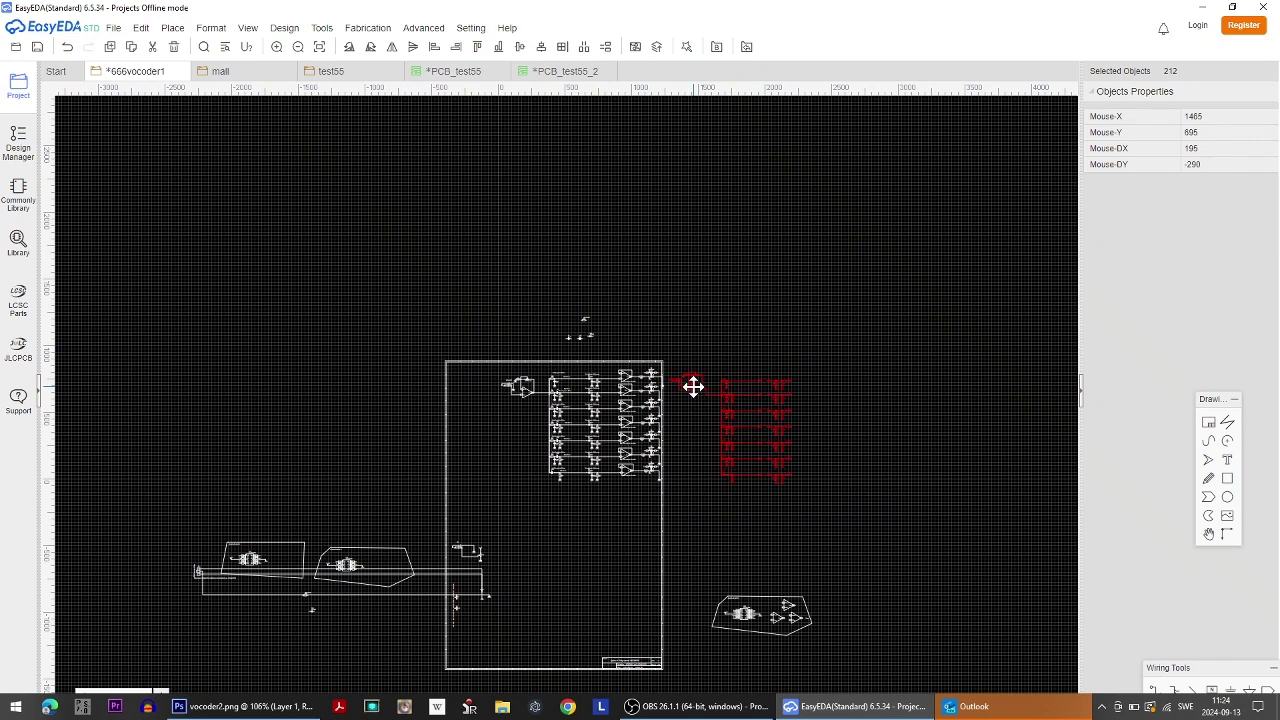
{"action": "left_click_drag", "start_coordinate": [689, 407], "coordinate": [563, 498]}
{"action": "left_click_drag", "start_coordinate": [485, 362], "coordinate": [531, 361]}
{"action": "scroll", "coordinate": [506, 445], "scroll_direction": "up", "scroll_amount": 4}
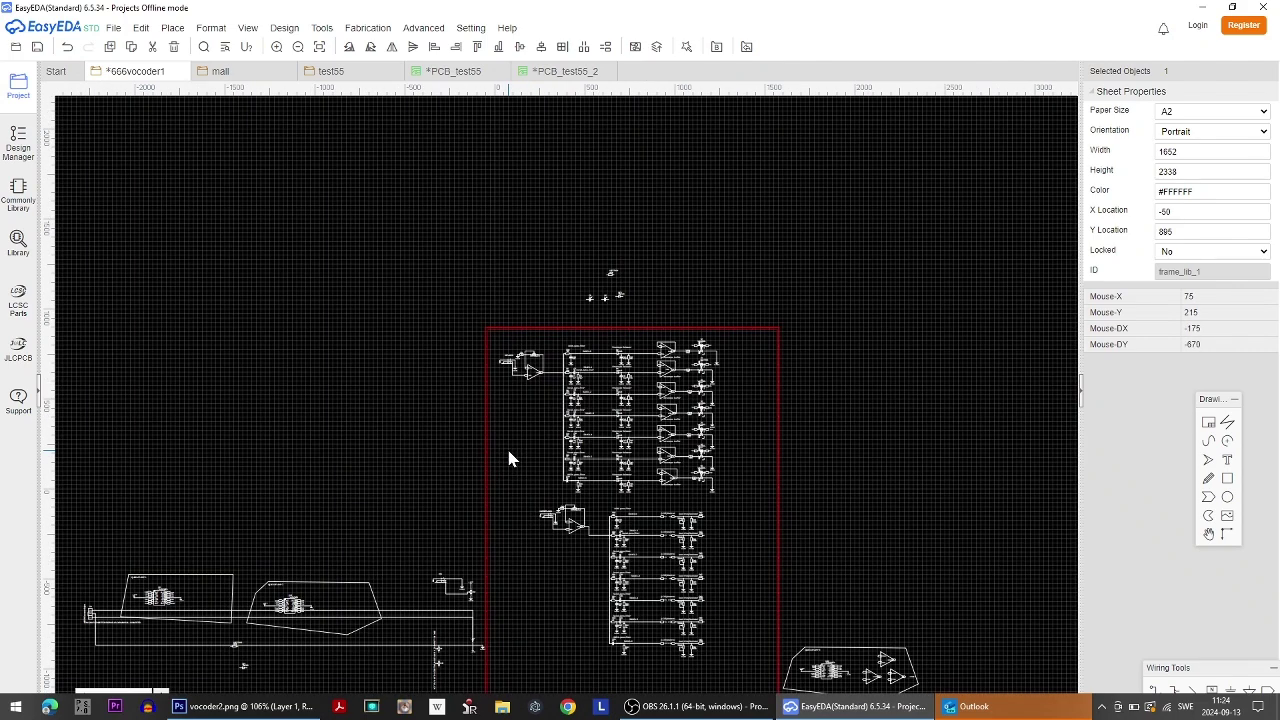
Add a 36pt text title "VOICE PART" above the first filter bank.
{"action": "left_click", "coordinate": [1227, 460]}
{"action": "left_click", "coordinate": [564, 232]}
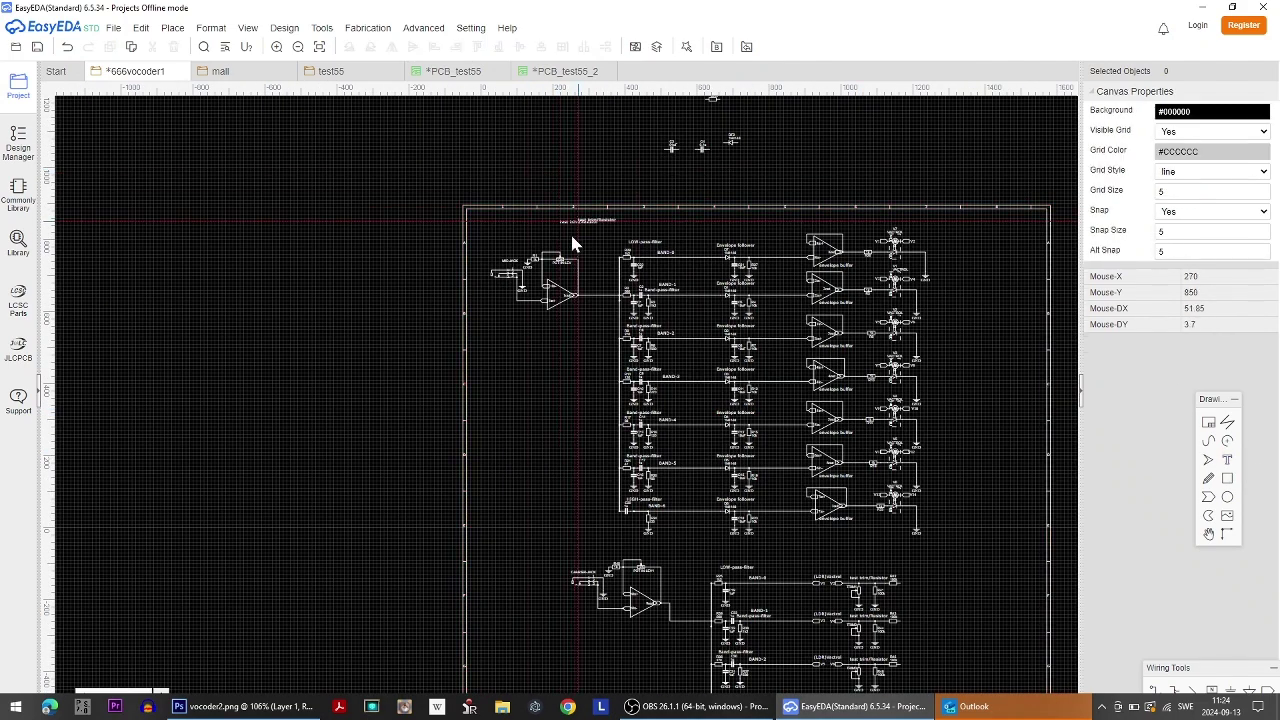
{"action": "double_click", "coordinate": [580, 217]}
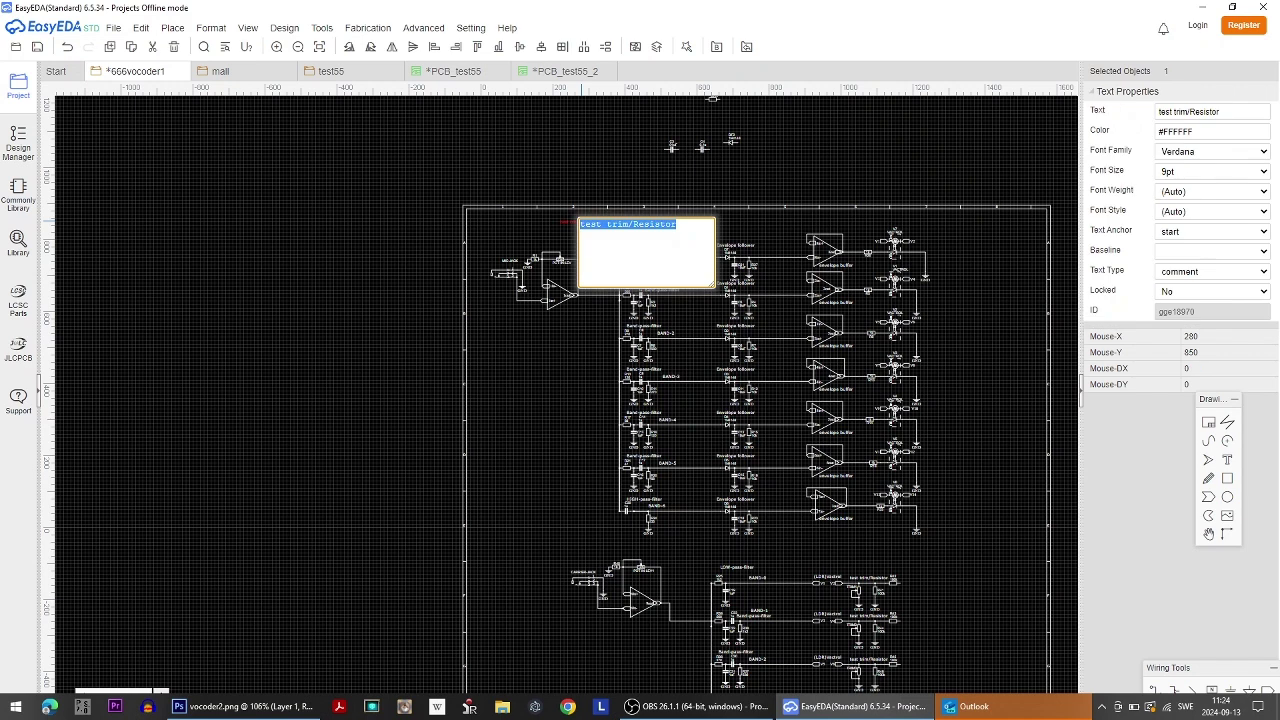
{"action": "left_click", "coordinate": [1213, 171]}
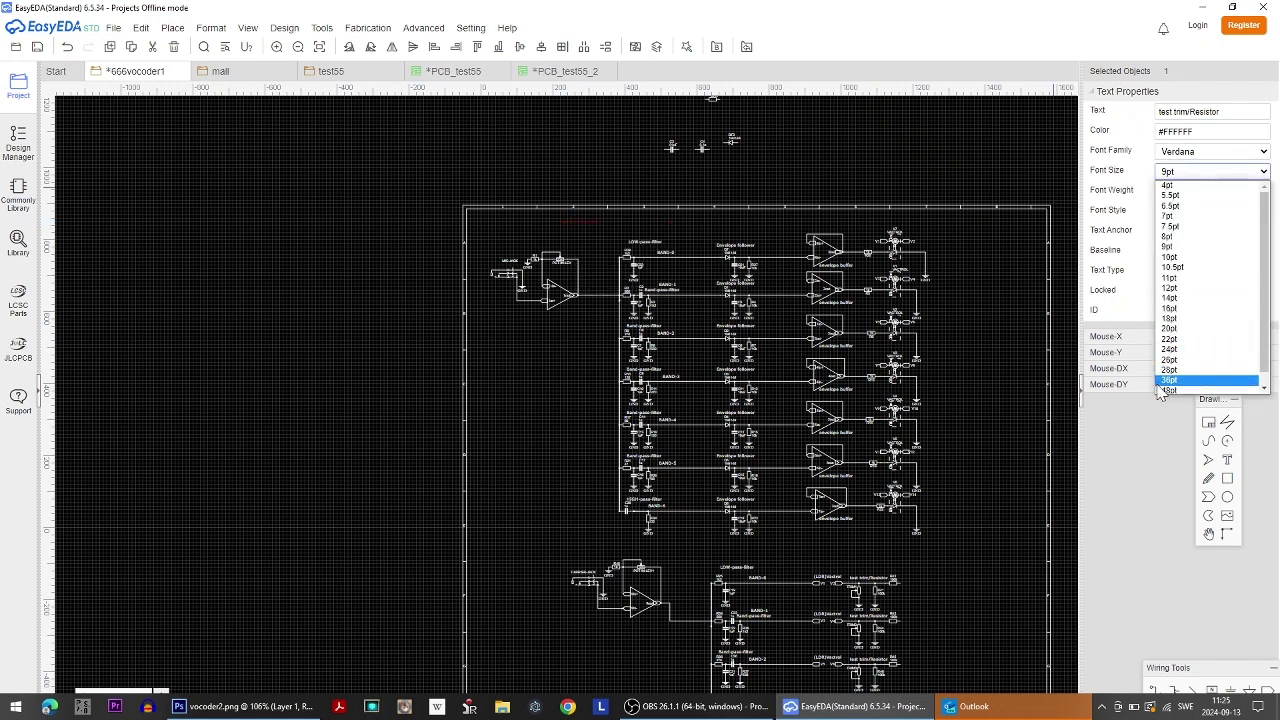
{"action": "left_click", "coordinate": [1200, 377]}
{"action": "type", "text": "V"}
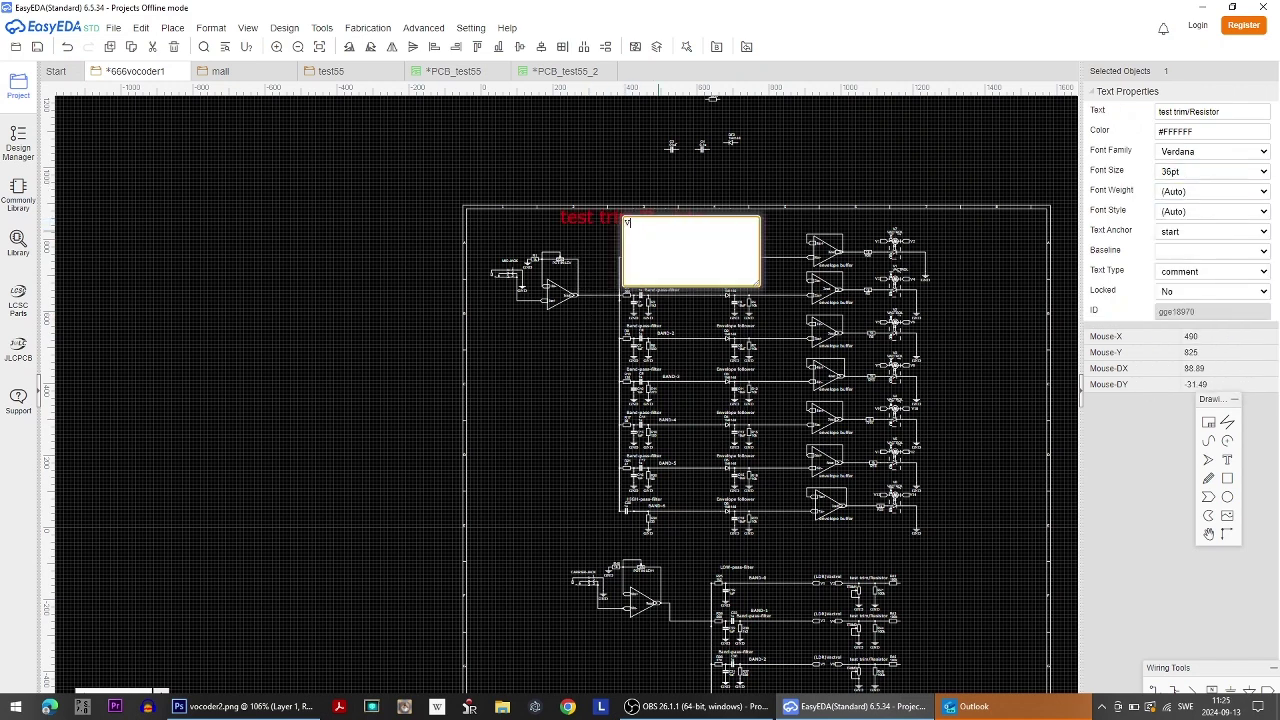
{"action": "type", "text": "OICE PART"}
{"action": "key", "text": "Return"}
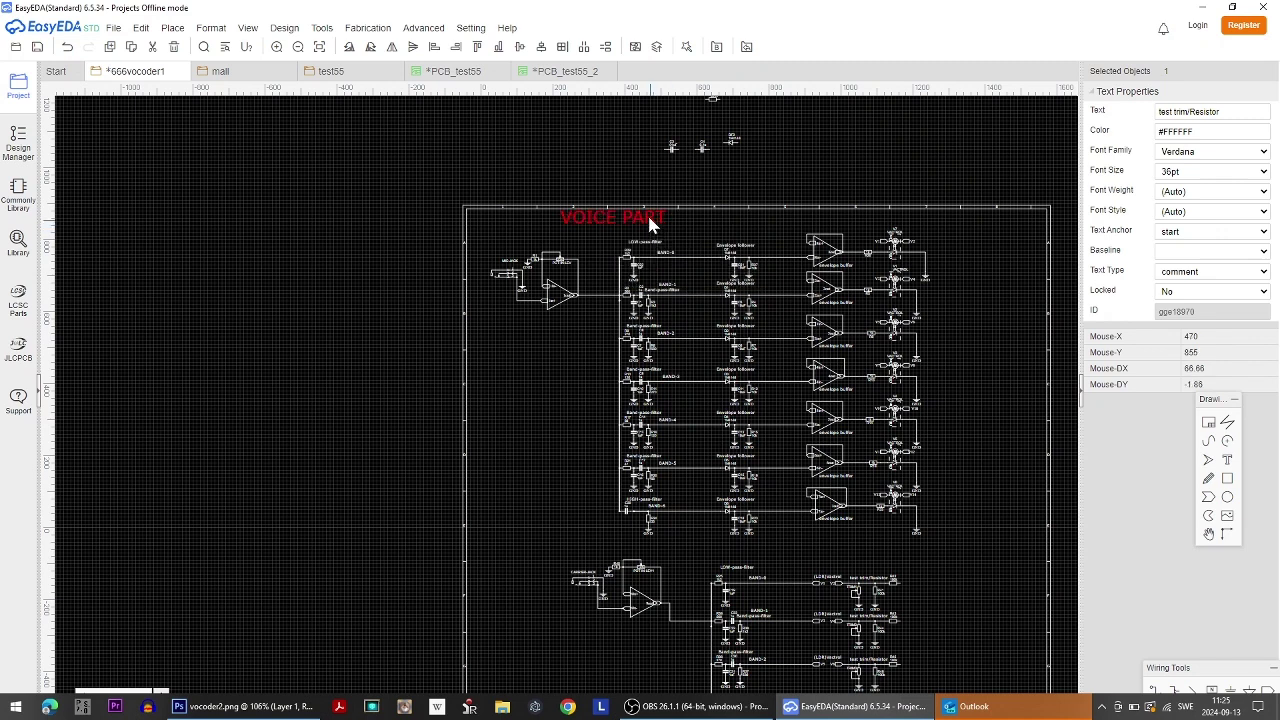
Copy the title above the second filter bank, change its text to "SYNTH-PART", and shift both titles to the right.
{"action": "key", "text": "ctrl+c"}
{"action": "key", "text": "ctrl+v"}
{"action": "left_click", "coordinate": [620, 553]}
{"action": "double_click", "coordinate": [615, 551]}
{"action": "type", "text": "S"}
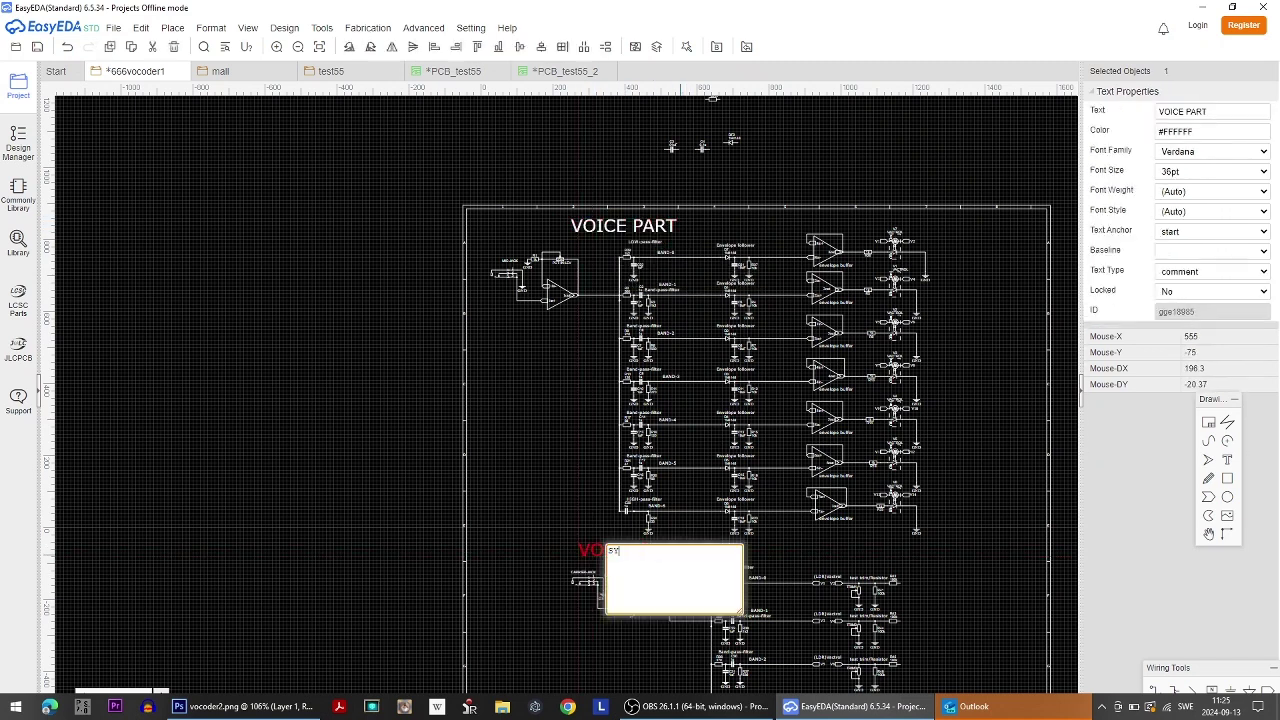
{"action": "type", "text": "YNTH-PART"}
{"action": "key", "text": "Return"}
{"action": "left_click_drag", "start_coordinate": [683, 545], "coordinate": [752, 565]}
{"action": "scroll", "coordinate": [829, 550], "scroll_direction": "down", "scroll_amount": 2}
{"action": "left_click_drag", "start_coordinate": [686, 322], "coordinate": [750, 322]}
Move the whole second filter bank together with its SYNTH-PART title left within the sheet.
{"action": "right_click_drag", "start_coordinate": [951, 575], "coordinate": [907, 416]}
{"action": "mouse_move", "coordinate": [863, 633]}
{"action": "left_mouse_down"}
{"action": "mouse_move", "coordinate": [630, 492]}
{"action": "mouse_move", "coordinate": [590, 387]}
{"action": "left_mouse_up"}
{"action": "left_click_drag", "start_coordinate": [677, 409], "coordinate": [627, 420]}
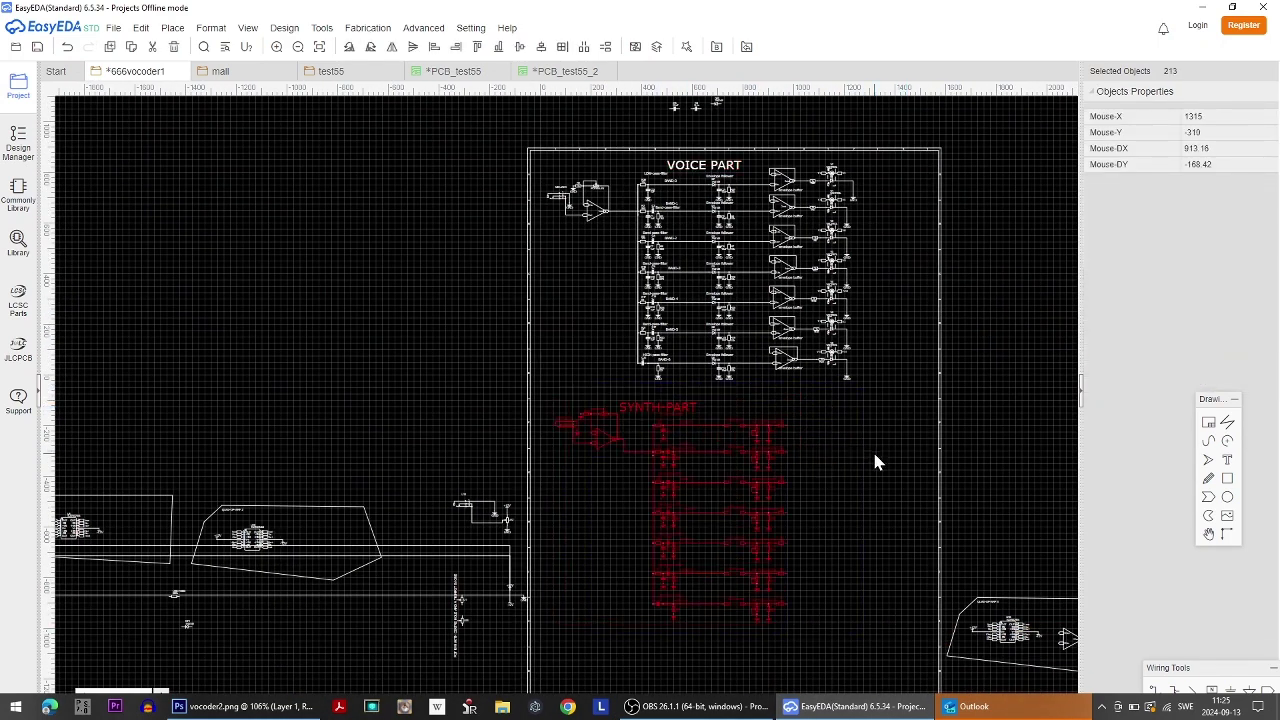
{"action": "left_click", "coordinate": [843, 488]}
Join the output ends of the 100k resistors on BAND-0 to BAND-6 with a vertical bus wire, extending a lead at BAND-0.
{"action": "scroll", "coordinate": [812, 665], "scroll_direction": "up", "scroll_amount": 4}
{"action": "left_click_drag", "start_coordinate": [1185, 667], "coordinate": [1190, 610]}
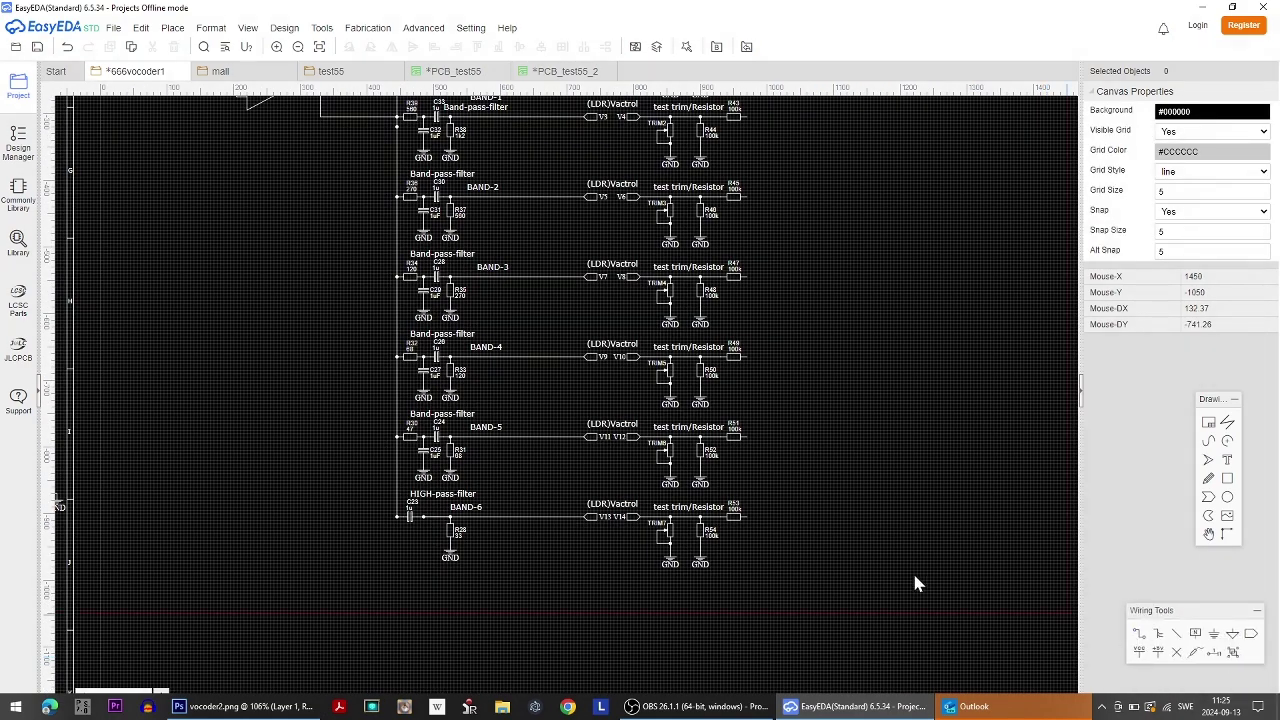
{"action": "left_click", "coordinate": [746, 437]}
{"action": "left_click", "coordinate": [746, 357]}
{"action": "left_click", "coordinate": [745, 277]}
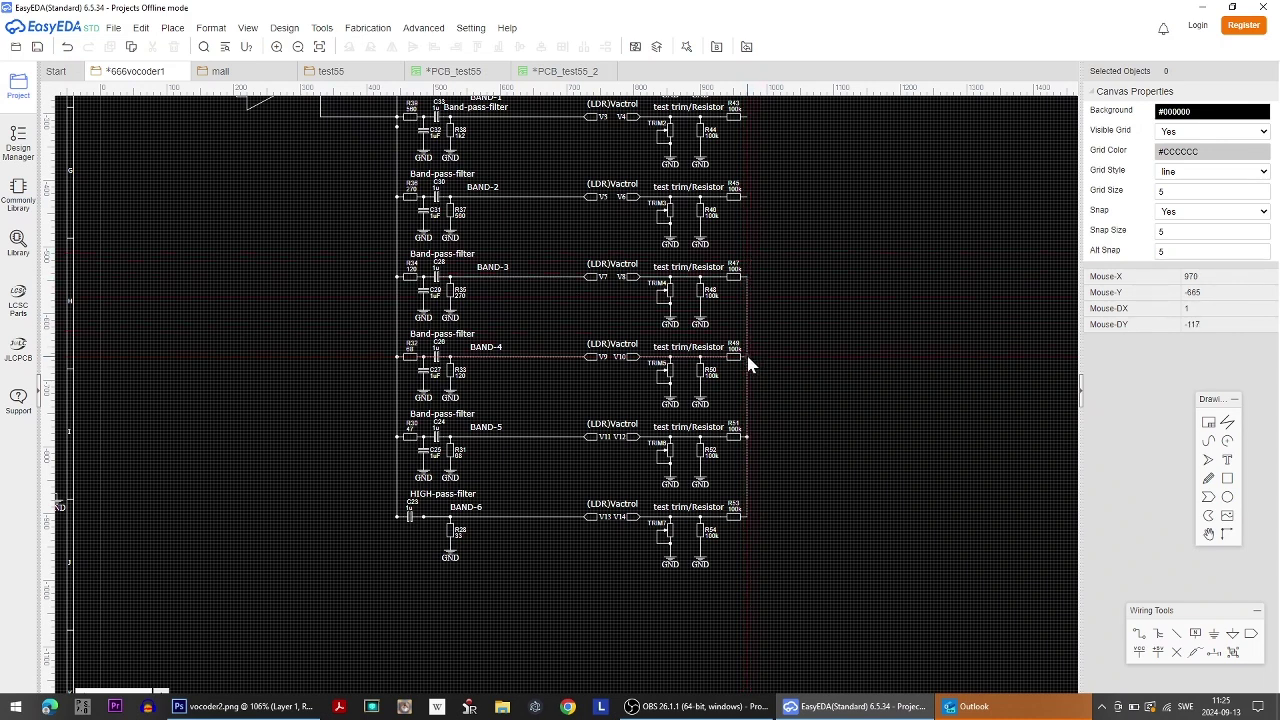
{"action": "left_click", "coordinate": [746, 197]}
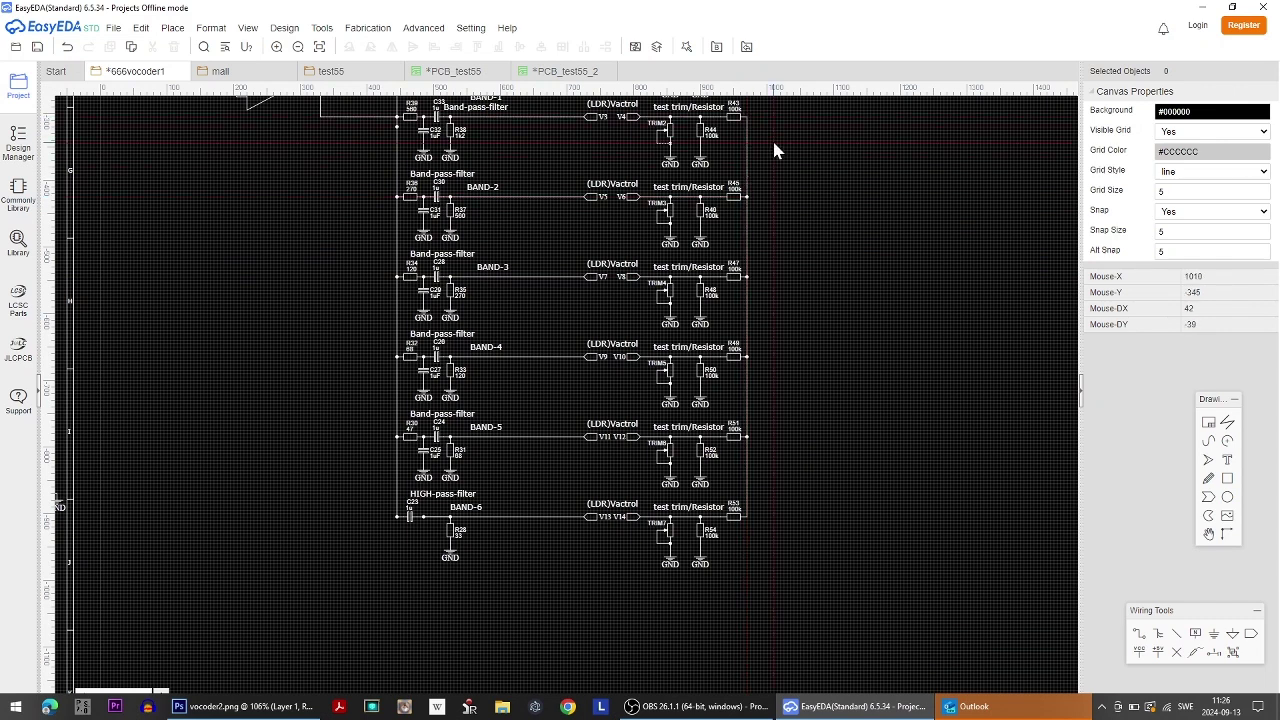
{"action": "scroll", "coordinate": [772, 138], "scroll_direction": "up", "scroll_amount": 3}
{"action": "left_click", "coordinate": [760, 355]}
{"action": "double_click", "coordinate": [807, 355]}
Check the output stage in Photoshop's reference drawing, and move op-amp 12 out of the QUAD-OP-AMP 3 outline.
{"action": "key", "text": "alt+Tab"}
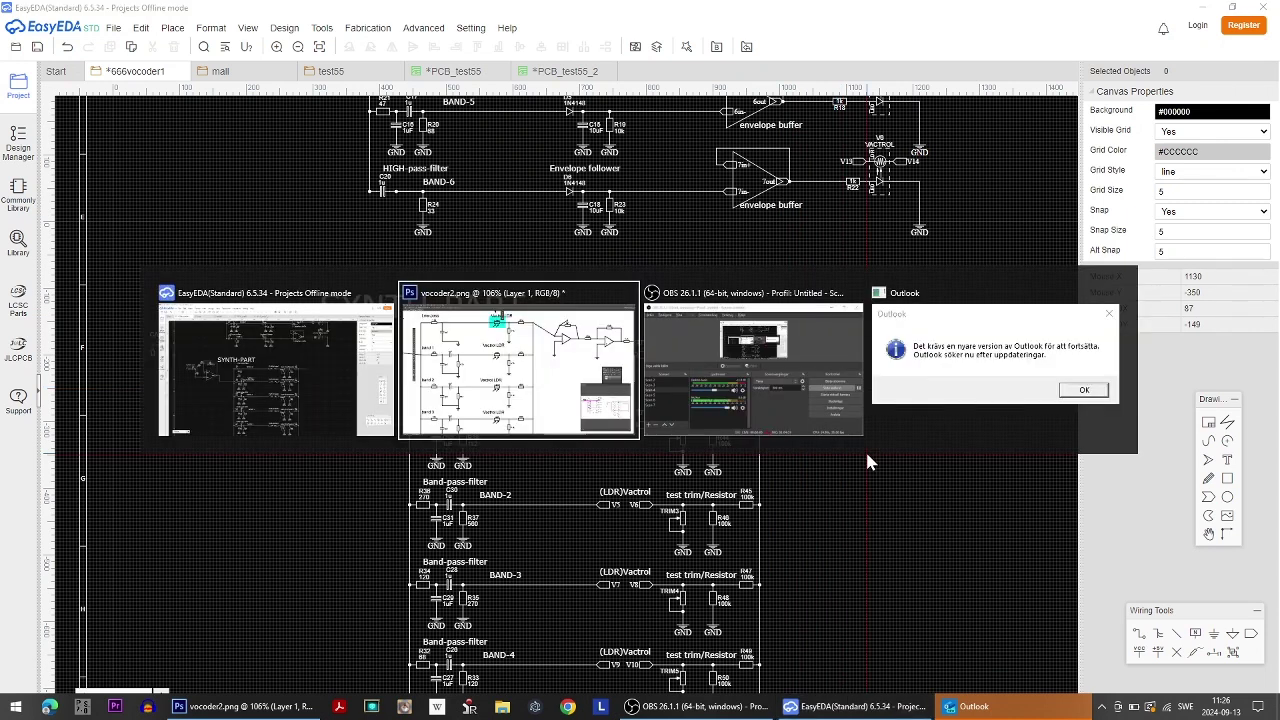
{"action": "left_click_drag", "start_coordinate": [1194, 563], "coordinate": [1206, 558]}
{"action": "key", "text": "alt+Tab"}
{"action": "scroll", "coordinate": [874, 615], "scroll_direction": "down", "scroll_amount": 4}
{"action": "right_click_drag", "start_coordinate": [874, 615], "coordinate": [651, 363]}
{"action": "scroll", "coordinate": [908, 579], "scroll_direction": "up", "scroll_amount": 5}
{"action": "left_click_drag", "start_coordinate": [722, 356], "coordinate": [799, 415]}
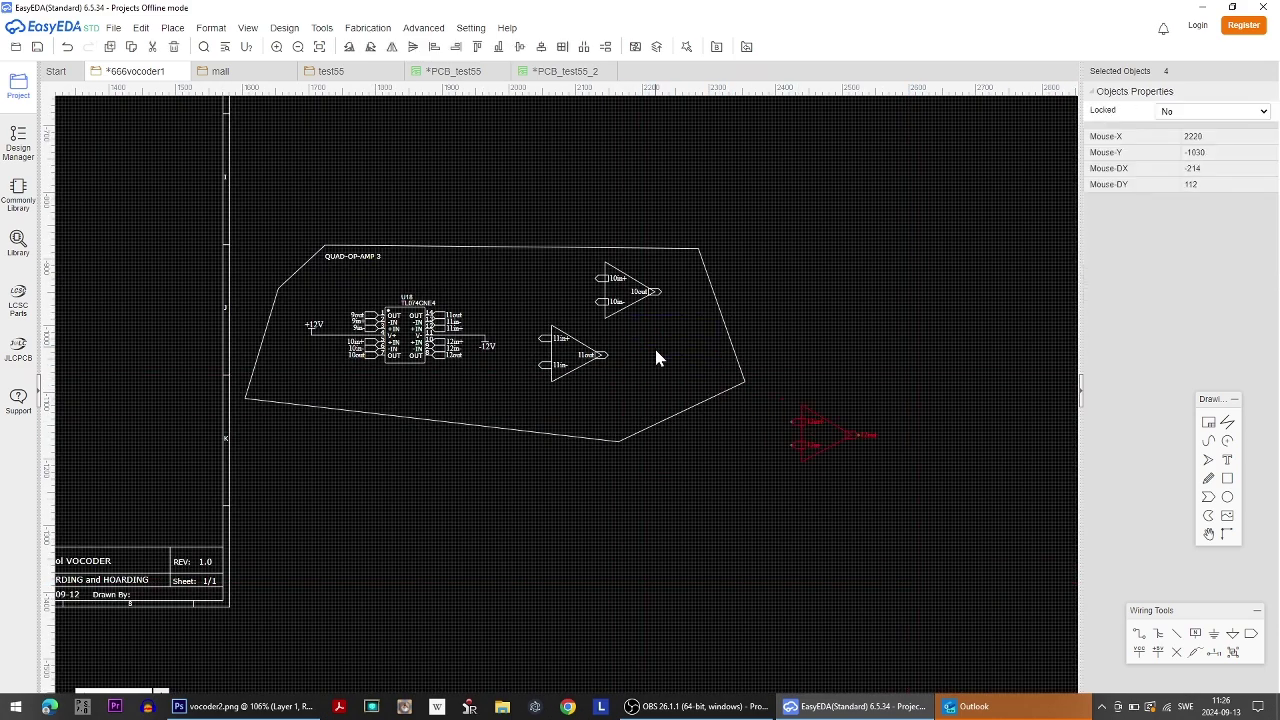
Cut op-amps 10 and 11 from the QUAD-OP-AMP 3 outline and paste them to the right of the SYNTH-PART bank.
{"action": "left_click", "coordinate": [532, 262]}
{"action": "left_click_drag", "start_coordinate": [529, 259], "coordinate": [668, 385]}
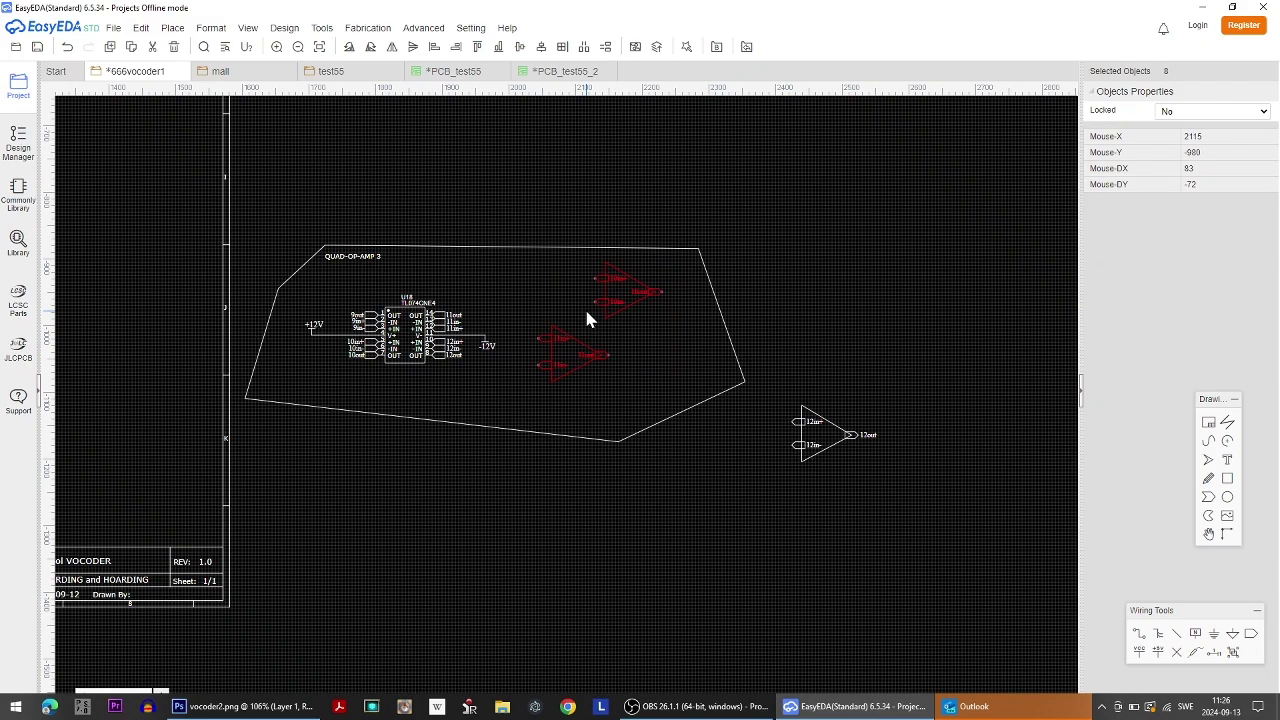
{"action": "key", "text": "Delete"}
{"action": "scroll", "coordinate": [586, 318], "scroll_direction": "down", "scroll_amount": 6}
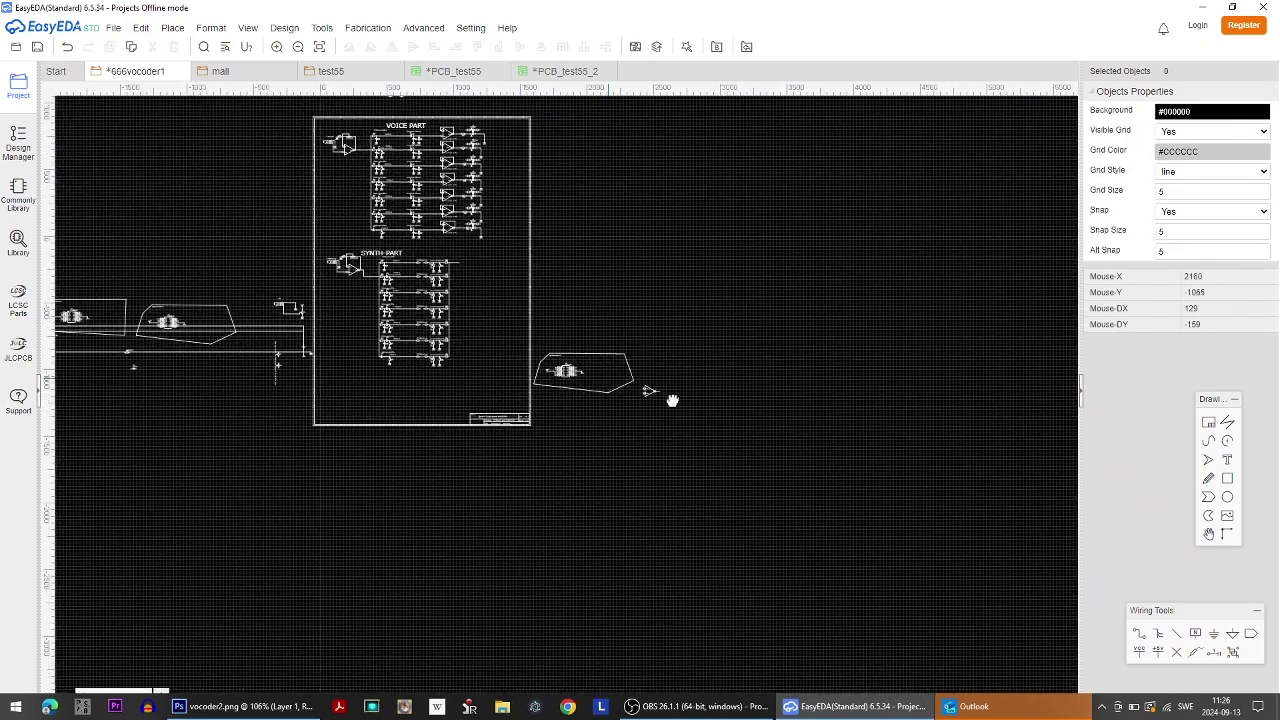
{"action": "scroll", "coordinate": [757, 402], "scroll_direction": "up", "scroll_amount": 6}
{"action": "key", "text": "ctrl+z"}
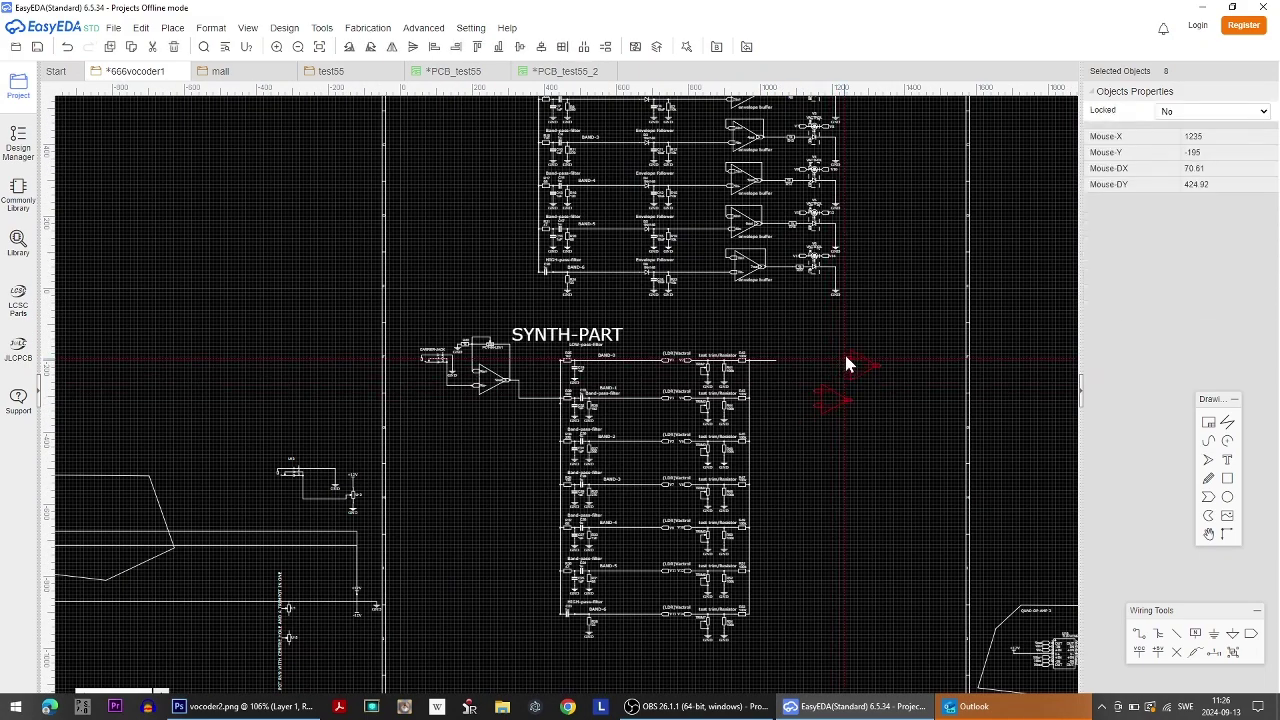
{"action": "left_click", "coordinate": [840, 346]}
Rearrange the two pasted op-amps near the BAND-0 output lead, with op-amp 10 first and op-amp 11 to its right.
{"action": "scroll", "coordinate": [862, 447], "scroll_direction": "up", "scroll_amount": 4}
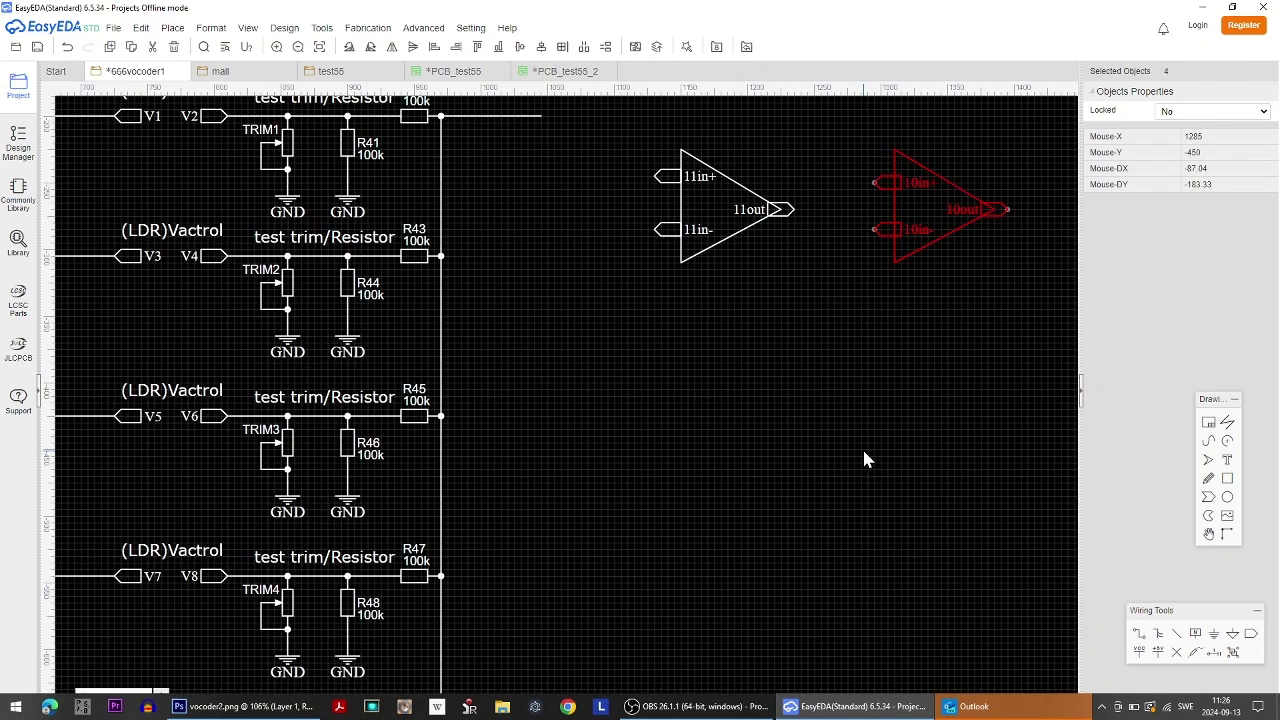
{"action": "left_click", "coordinate": [780, 250]}
{"action": "left_click_drag", "start_coordinate": [699, 180], "coordinate": [939, 314]}
{"action": "left_click", "coordinate": [870, 136]}
{"action": "left_click_drag", "start_coordinate": [896, 184], "coordinate": [674, 157]}
{"action": "left_click", "coordinate": [1058, 464]}
{"action": "left_click_drag", "start_coordinate": [905, 303], "coordinate": [897, 149]}
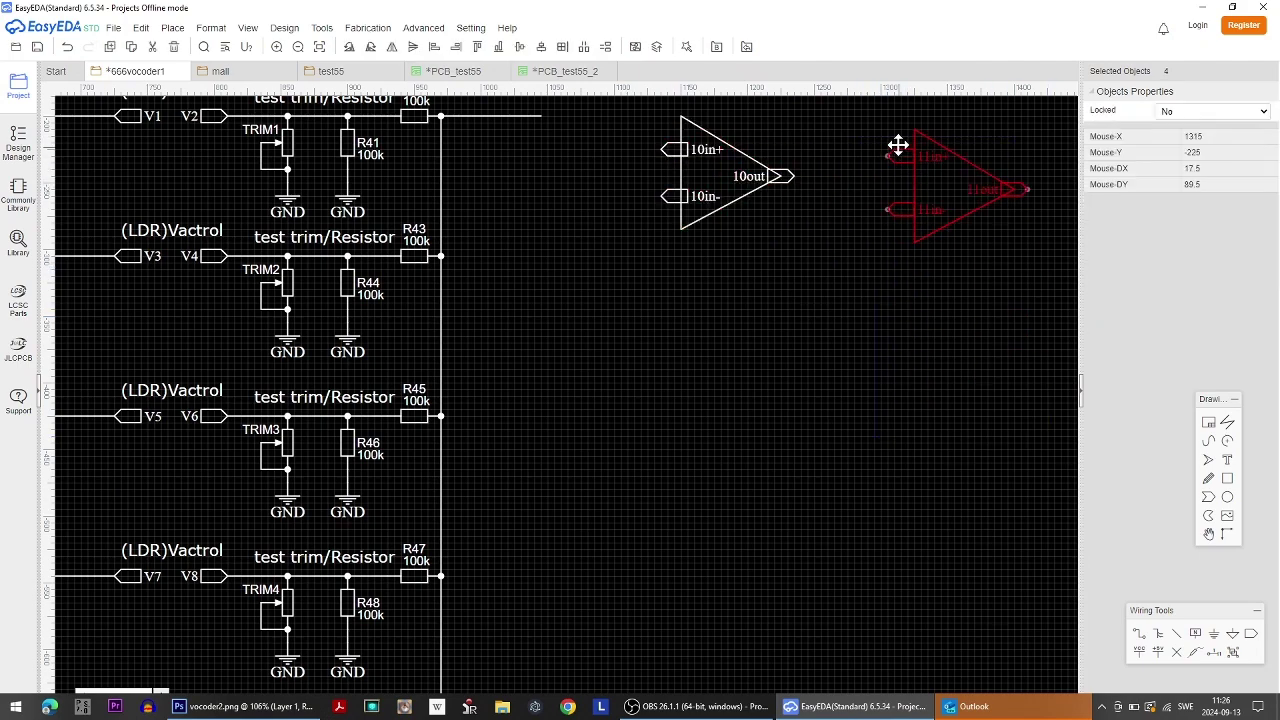
{"action": "key", "text": "alt+Tab"}
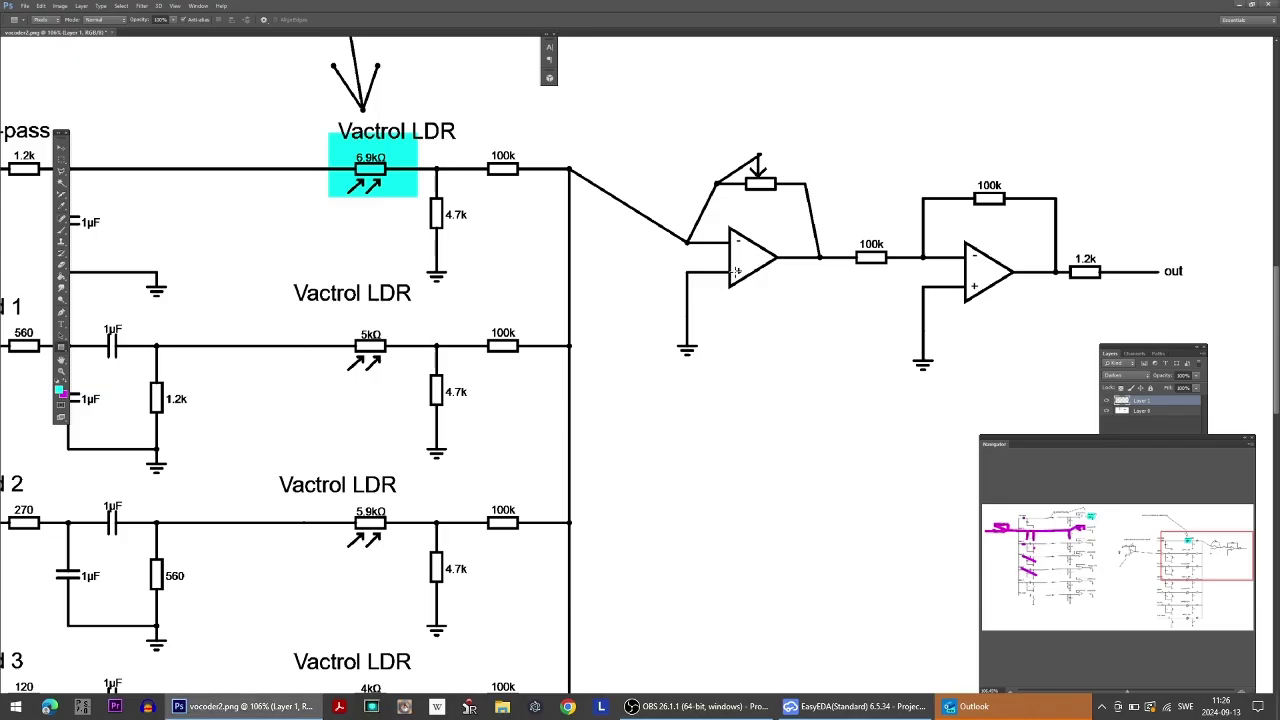
{"action": "key", "text": "alt+Tab"}
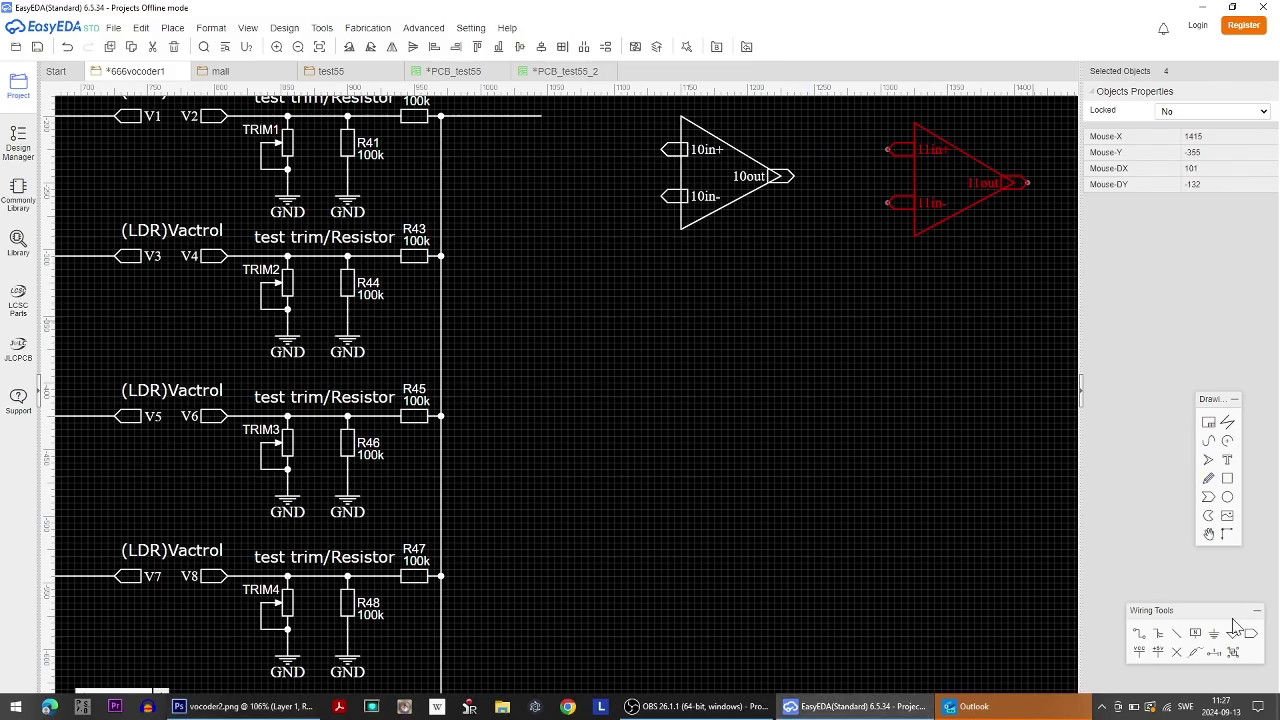
{"action": "left_click", "coordinate": [351, 660]}
{"action": "key", "text": "ctrl+c"}
{"action": "key", "text": "ctrl+v"}
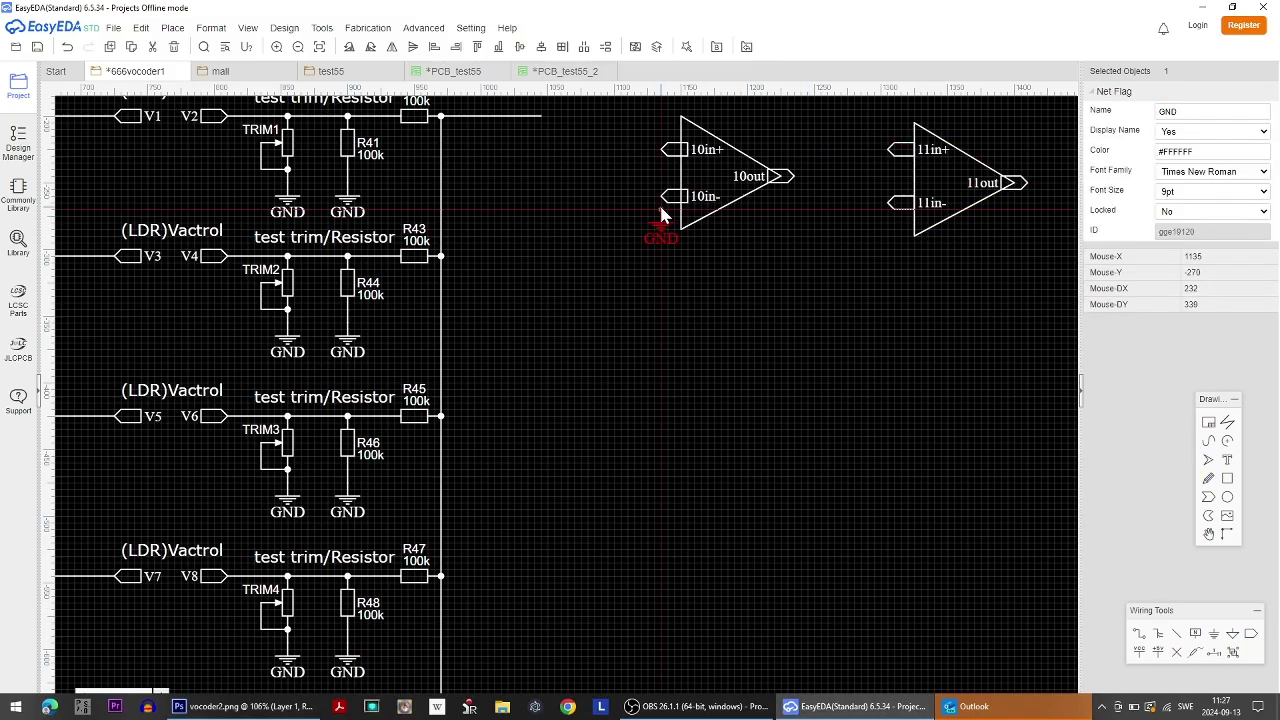
{"action": "right_click", "coordinate": [681, 284]}
Check the op-amp polarity in Photoshop's reference drawing and swap the in+ and in- ports on op-amps 10 and 11, putting in- above in+.
{"action": "key", "text": "alt+Tab"}
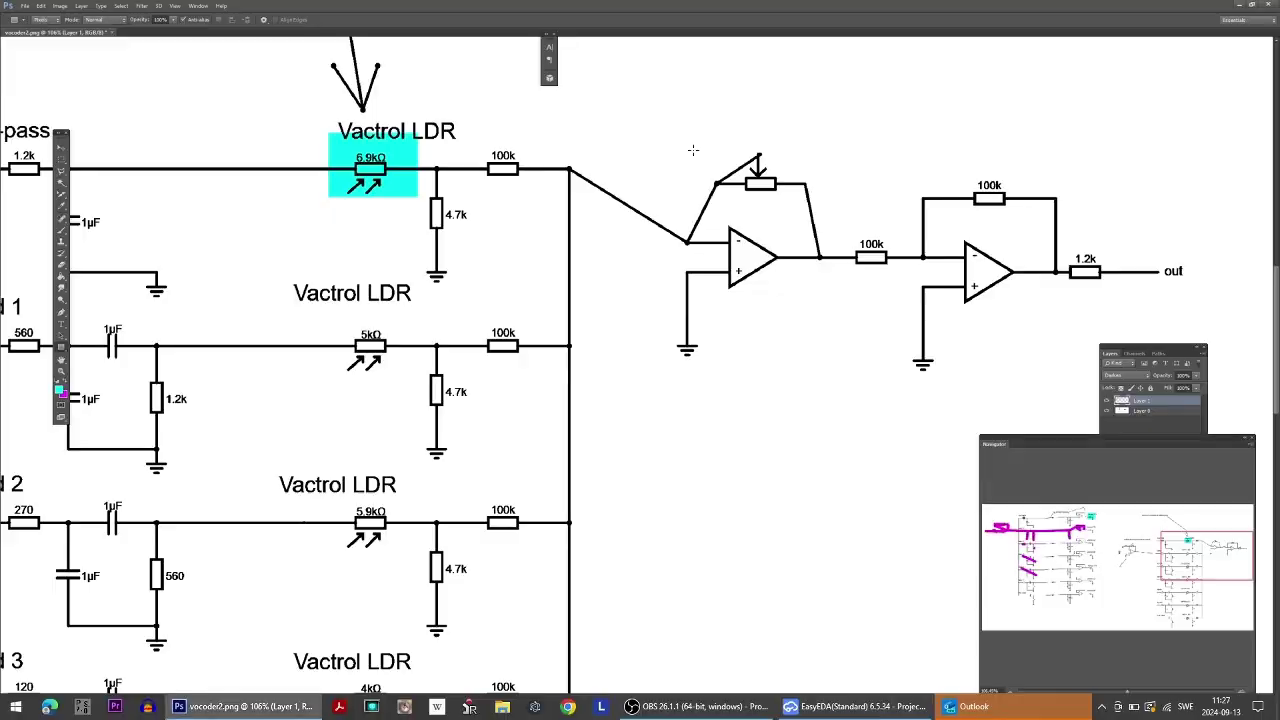
{"action": "scroll", "coordinate": [746, 261], "scroll_direction": "up", "scroll_amount": 3, "text": "alt"}
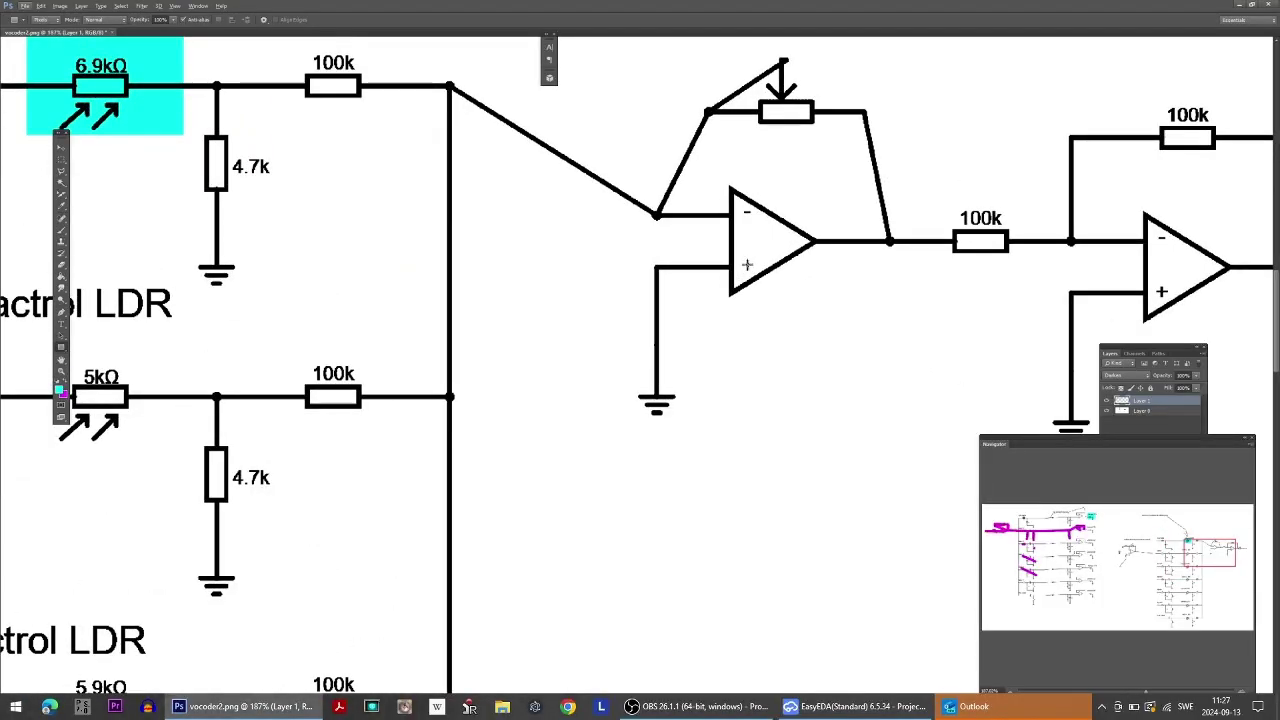
{"action": "key", "text": "alt+Tab"}
{"action": "left_click_drag", "start_coordinate": [674, 151], "coordinate": [667, 215]}
{"action": "left_click_drag", "start_coordinate": [668, 192], "coordinate": [675, 150]}
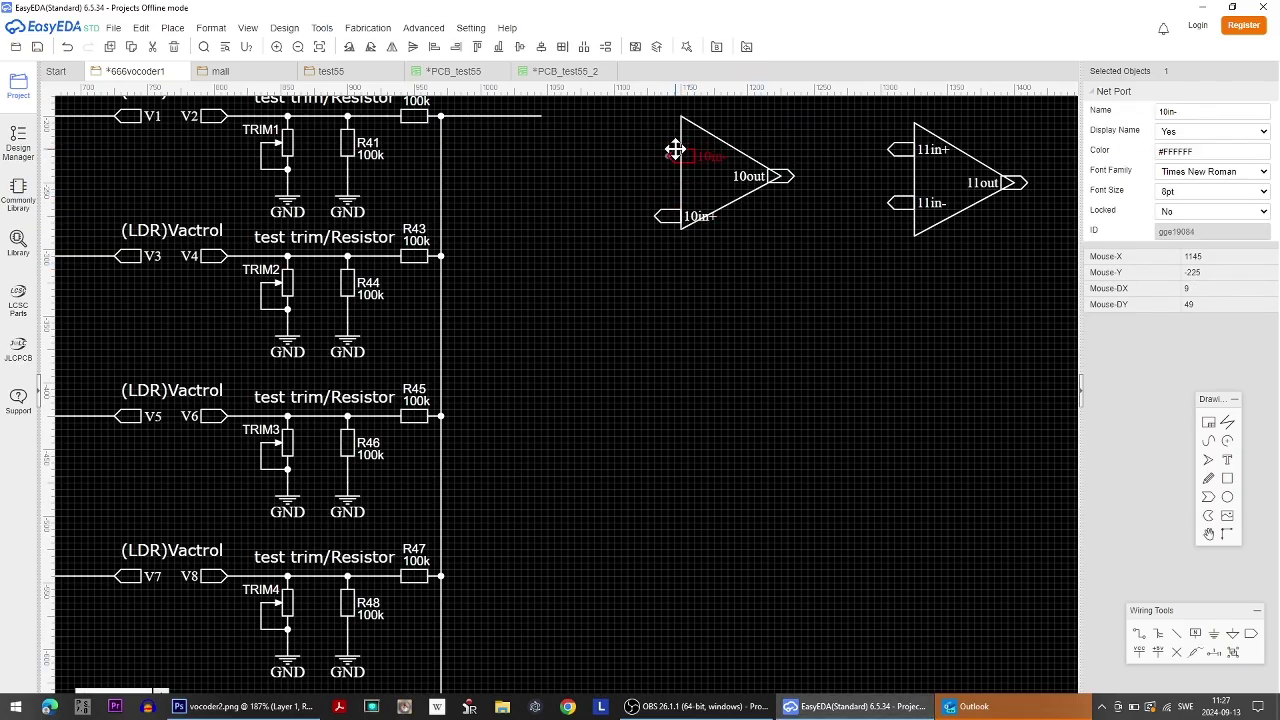
{"action": "left_click_drag", "start_coordinate": [673, 213], "coordinate": [682, 196]}
{"action": "left_click_drag", "start_coordinate": [903, 155], "coordinate": [878, 227]}
{"action": "mouse_move", "coordinate": [902, 205]}
{"action": "left_mouse_down"}
{"action": "mouse_move", "coordinate": [909, 156]}
{"action": "mouse_move", "coordinate": [914, 206]}
{"action": "left_mouse_up"}
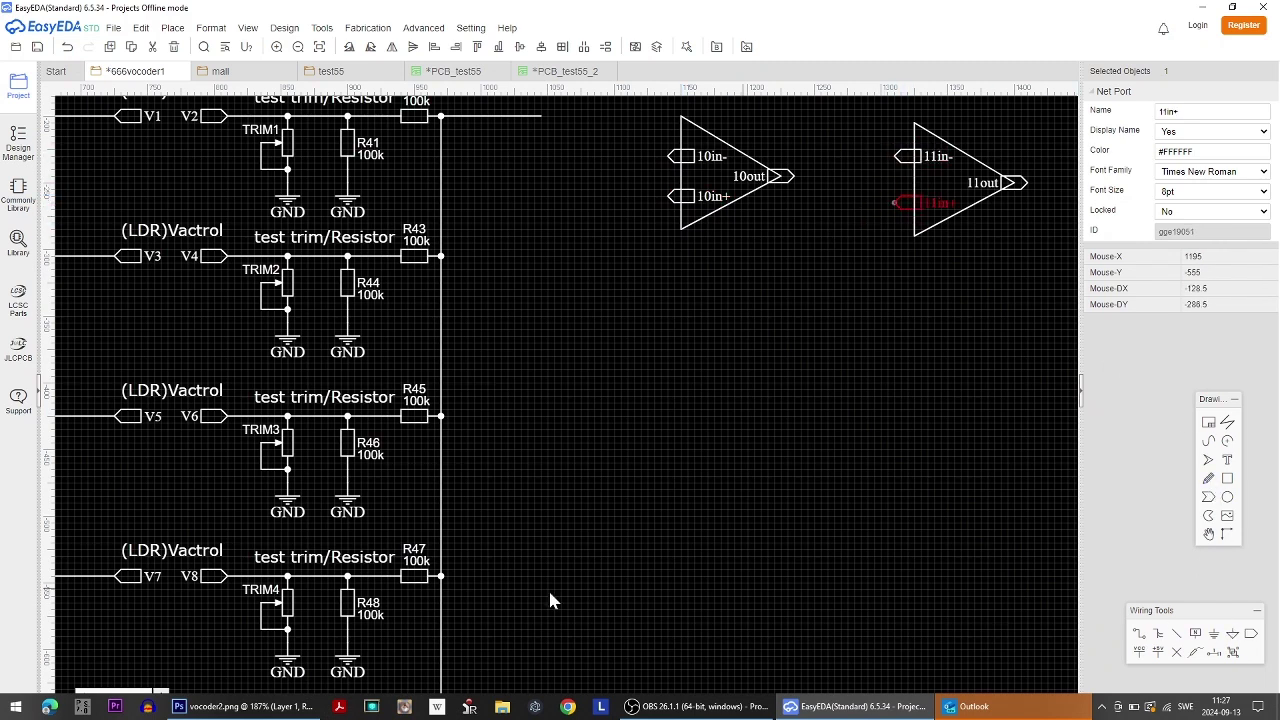
{"action": "left_click", "coordinate": [669, 256]}
{"action": "key", "text": "ctrl+v"}
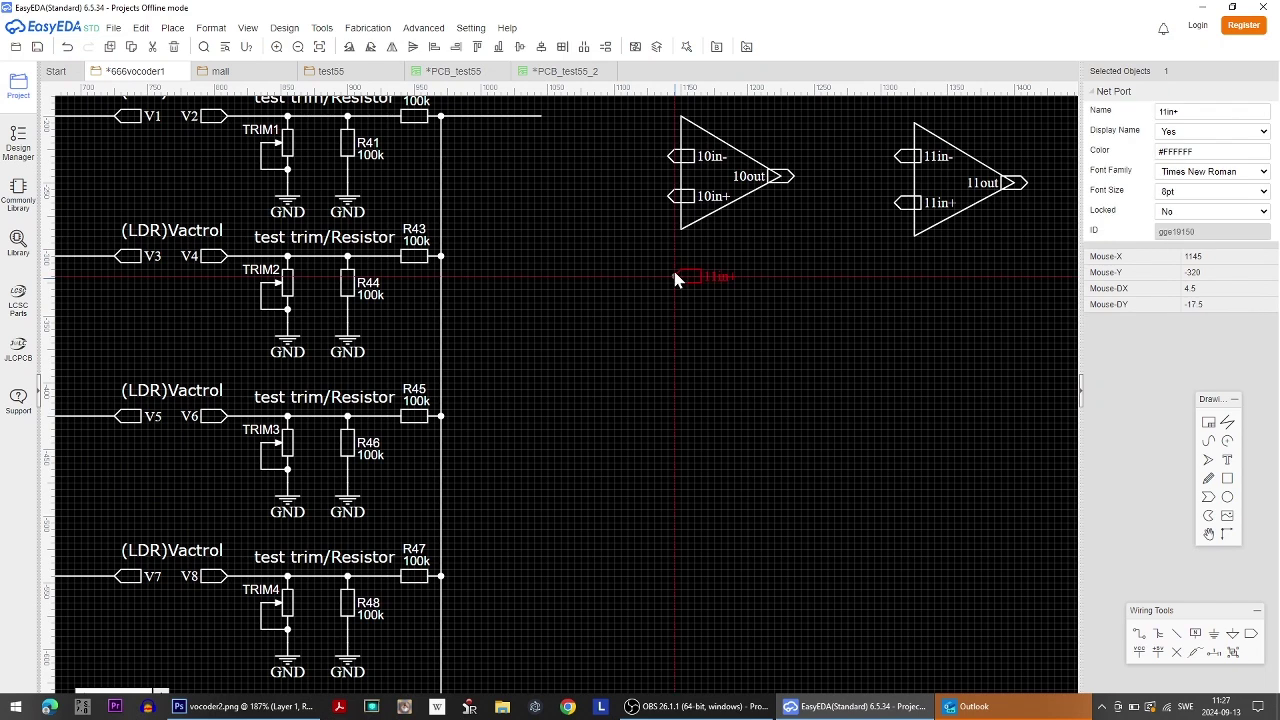
{"action": "key", "text": "Escape"}
Copy a GND symbol to the 10in+ and 11in+ ports, keeping each symbol wired below its port.
{"action": "left_click", "coordinate": [348, 497]}
{"action": "key", "text": "ctrl+c"}
{"action": "key", "text": "ctrl+v"}
{"action": "left_click", "coordinate": [668, 201]}
{"action": "left_click", "coordinate": [893, 229]}
{"action": "left_click_drag", "start_coordinate": [668, 222], "coordinate": [666, 249]}
{"action": "right_click_drag", "start_coordinate": [777, 290], "coordinate": [822, 407]}
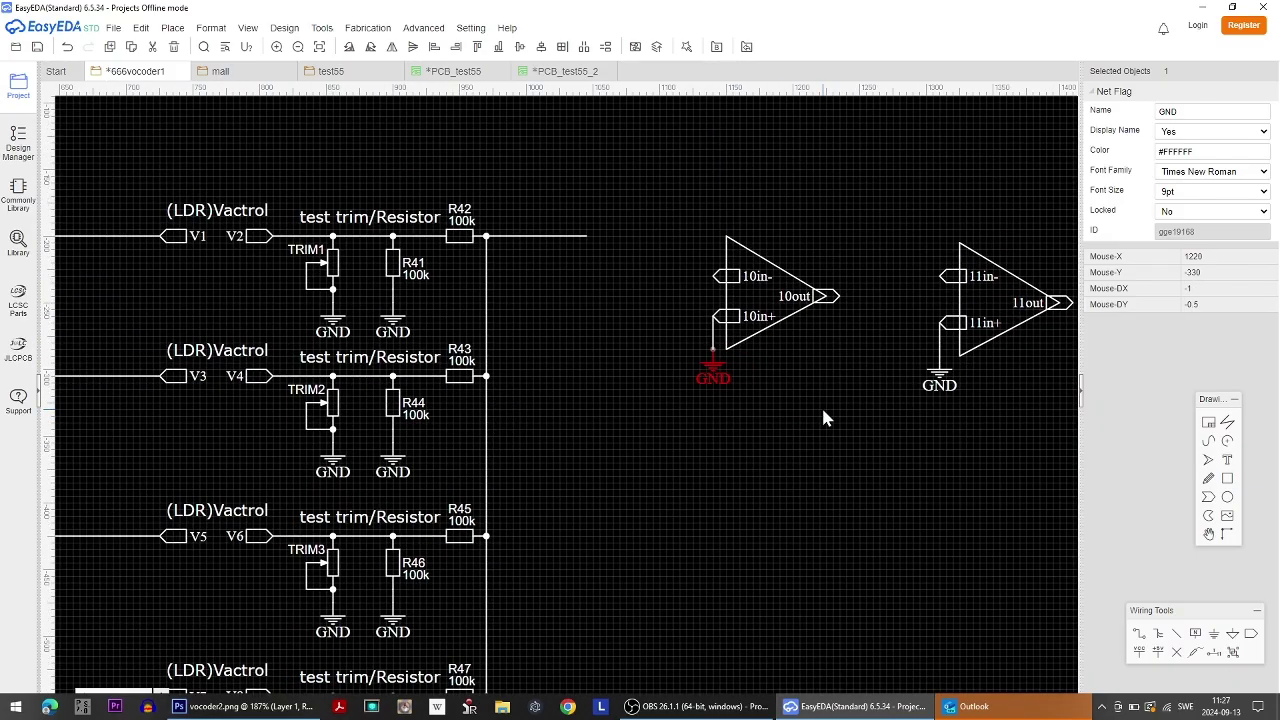
Check the feedback part in Photoshop's reference drawing and place a copy of trimmer TRIM1 above op-amp 10.
{"action": "key", "text": "alt+Tab"}
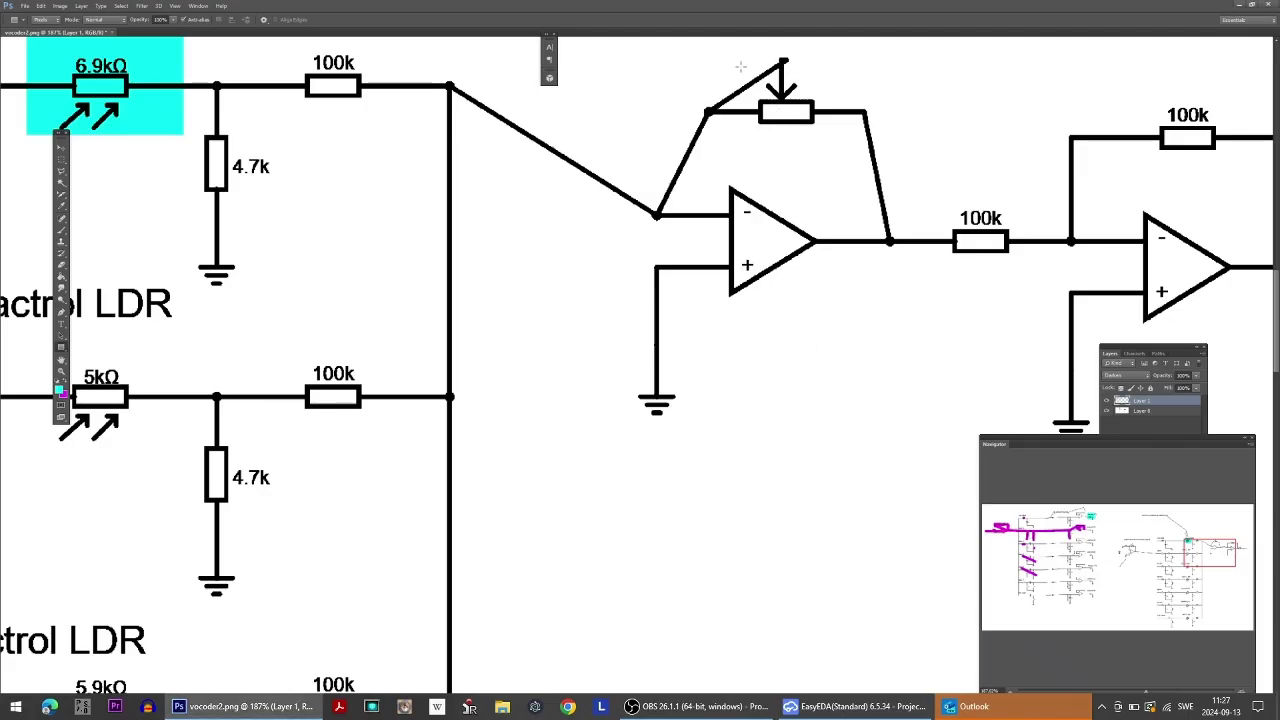
{"action": "key", "text": "alt+Tab"}
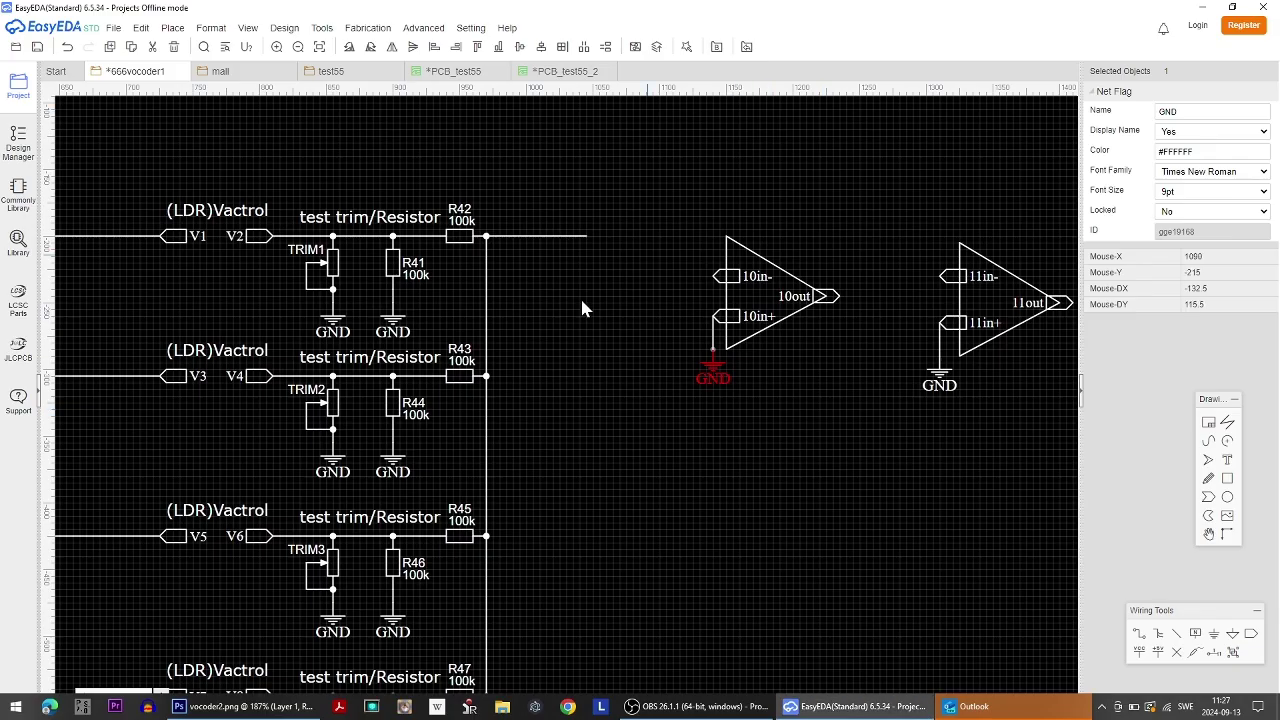
{"action": "left_click", "coordinate": [335, 279]}
{"action": "key", "text": "ctrl+c"}
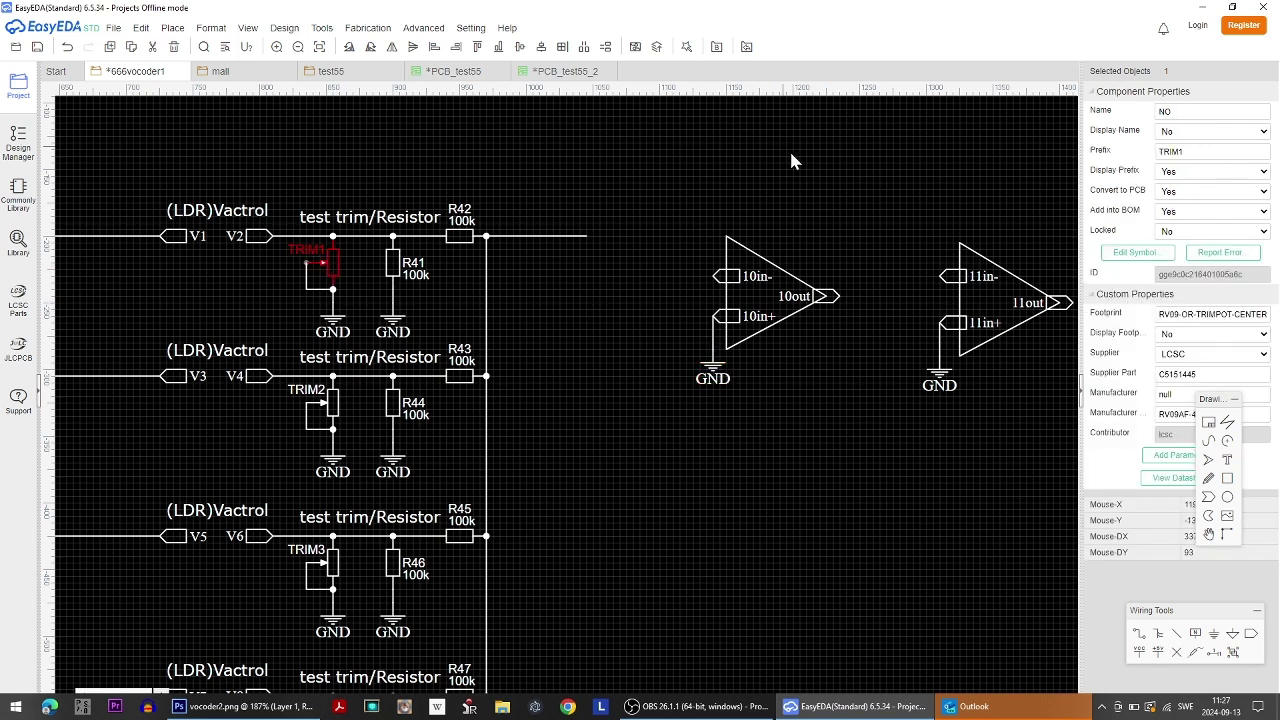
{"action": "key", "text": "ctrl+v"}
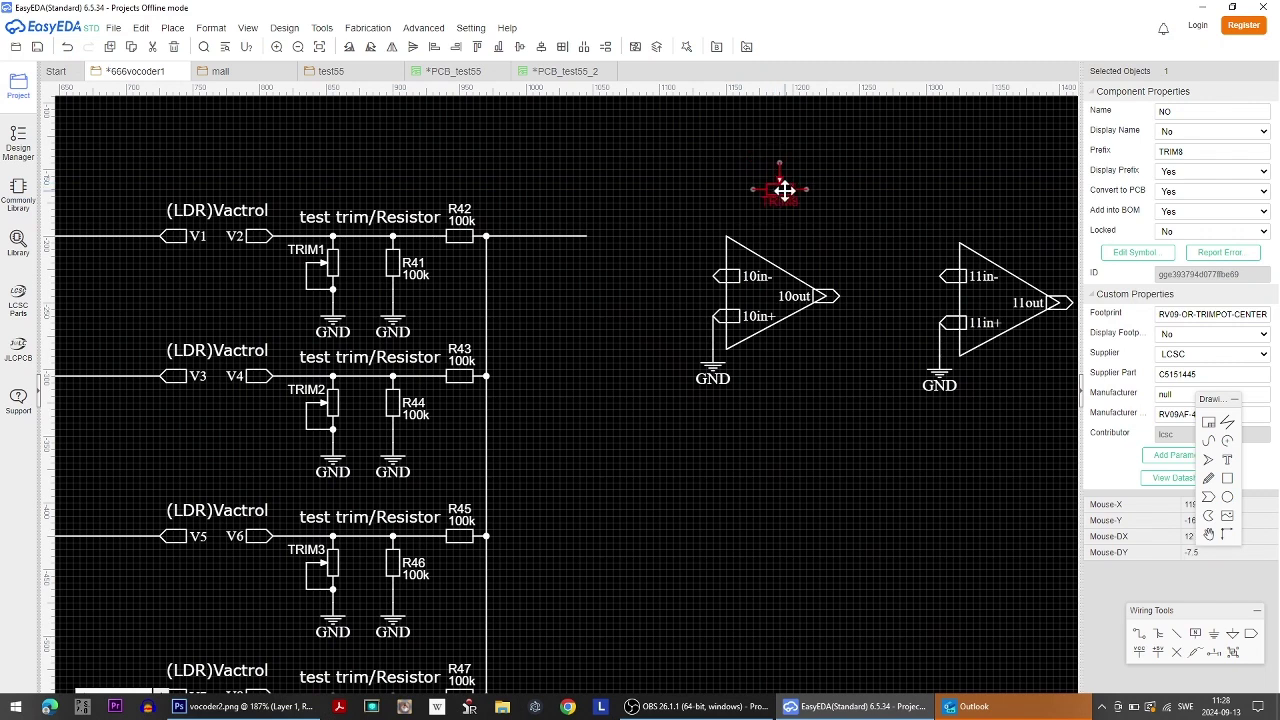
{"action": "left_click", "coordinate": [786, 197]}
{"action": "double_click", "coordinate": [792, 209]}
Display the new trimmer's name and set it to 500k.
{"action": "left_click", "coordinate": [793, 199]}
{"action": "left_click", "coordinate": [1197, 131]}
{"action": "left_click", "coordinate": [1197, 148]}
{"action": "key", "text": "shift+Tab"}
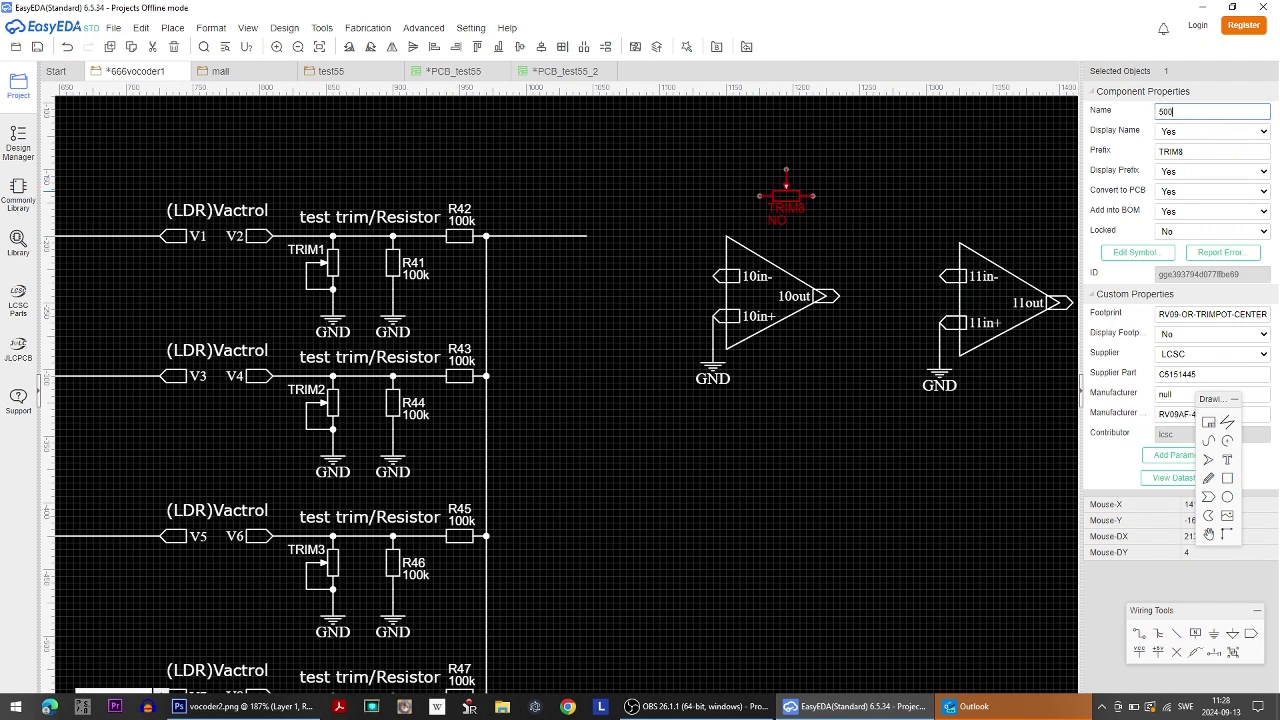
{"action": "left_click", "coordinate": [945, 196]}
Wire the 500k trimmer as op-amp 10's feedback, joining its wiper and one end to 10in- and the other end to 10out.
{"action": "key", "text": "alt+Tab"}
{"action": "key", "text": "alt+Tab"}
{"action": "key", "text": "w"}
{"action": "left_click", "coordinate": [787, 184]}
{"action": "left_click", "coordinate": [760, 170]}
{"action": "left_click", "coordinate": [706, 196]}
{"action": "left_click", "coordinate": [712, 276]}
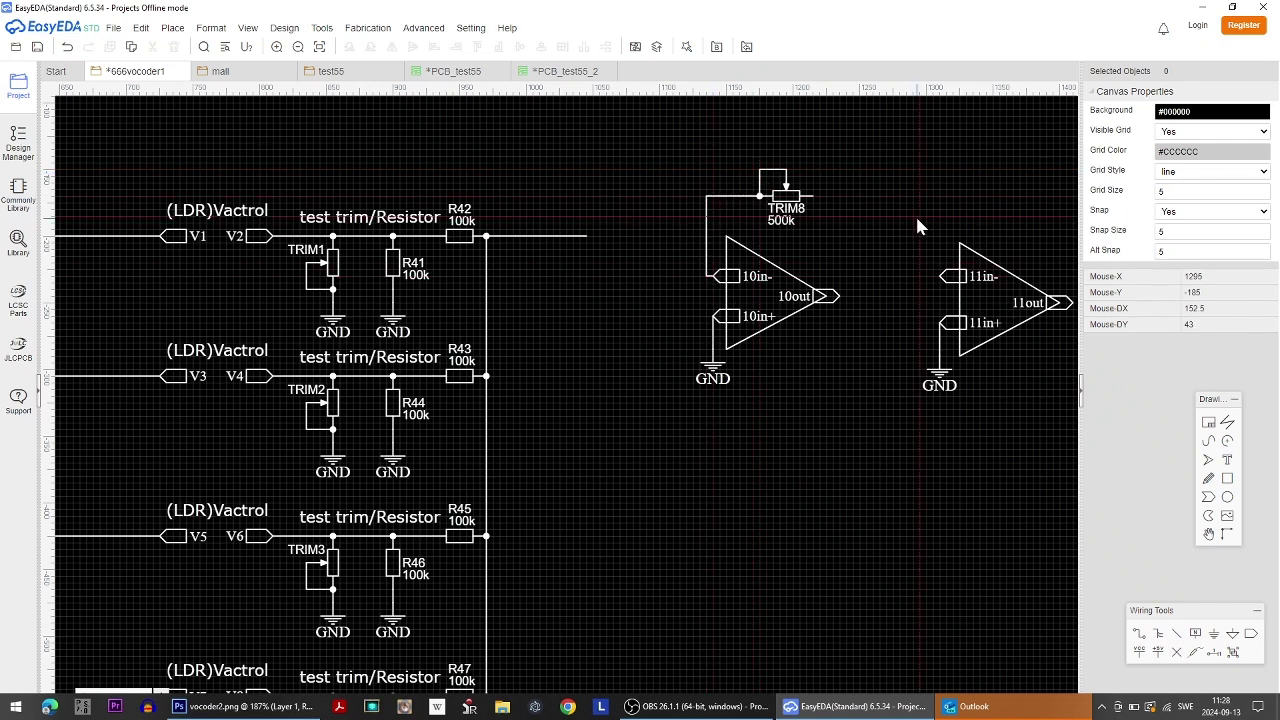
{"action": "left_click", "coordinate": [813, 196]}
{"action": "left_click", "coordinate": [840, 196]}
{"action": "left_click", "coordinate": [840, 298]}
Copy a 100k resistor and place one copy in front of 11in- and another above op-amp 11.
{"action": "left_click", "coordinate": [395, 401]}
{"action": "key", "text": "ctrl+c"}
{"action": "key", "text": "ctrl+v"}
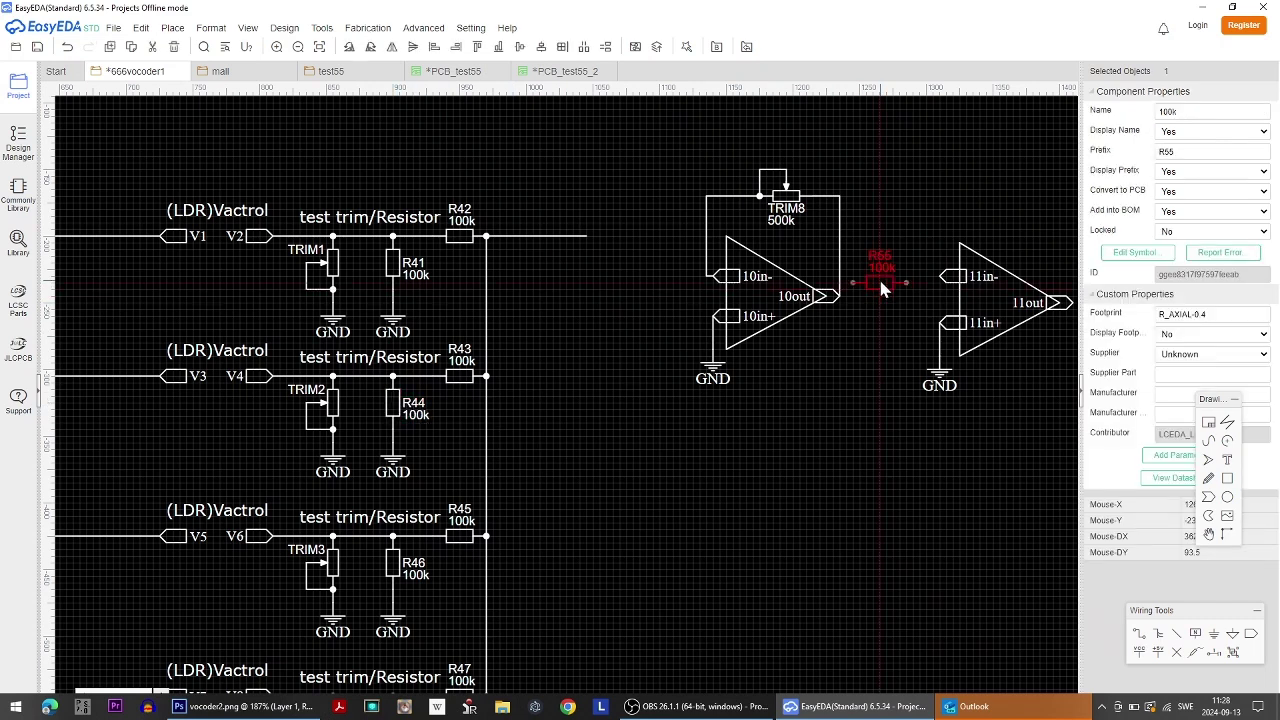
{"action": "left_click", "coordinate": [872, 298]}
{"action": "left_click_drag", "start_coordinate": [897, 286], "coordinate": [908, 276]}
{"action": "key", "text": "ctrl+c"}
{"action": "key", "text": "ctrl+v"}
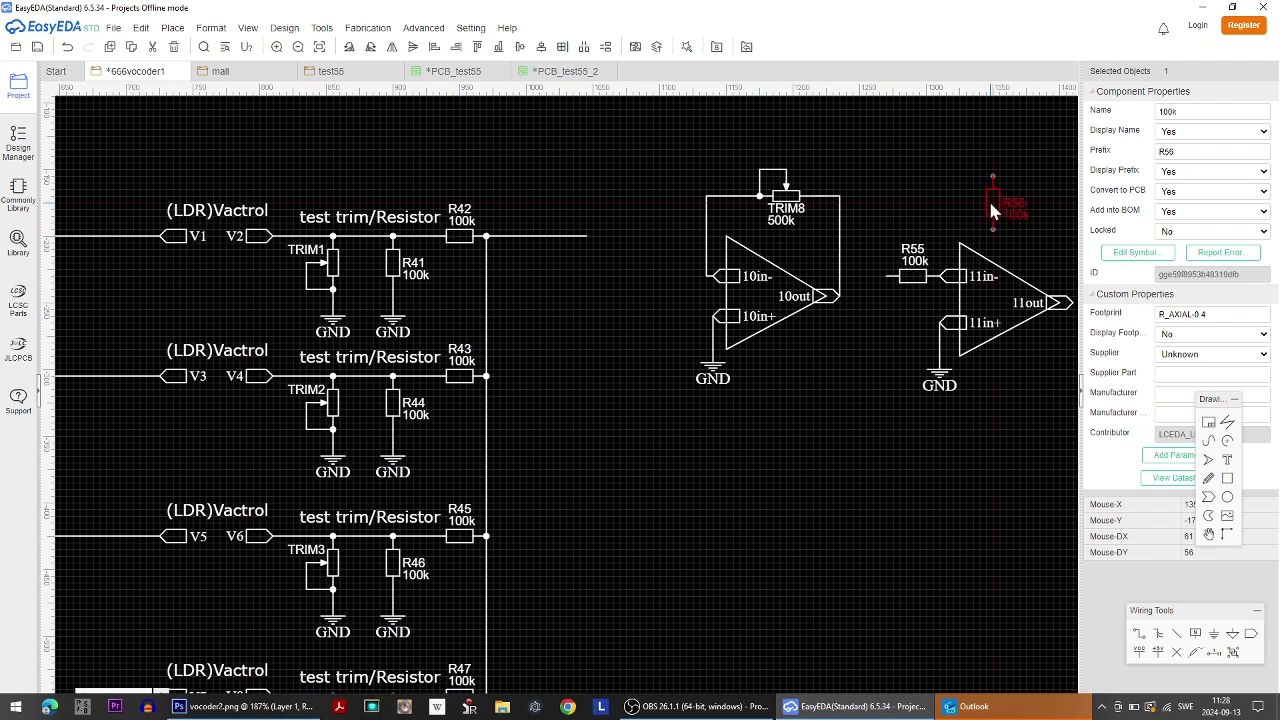
{"action": "left_click", "coordinate": [884, 343]}
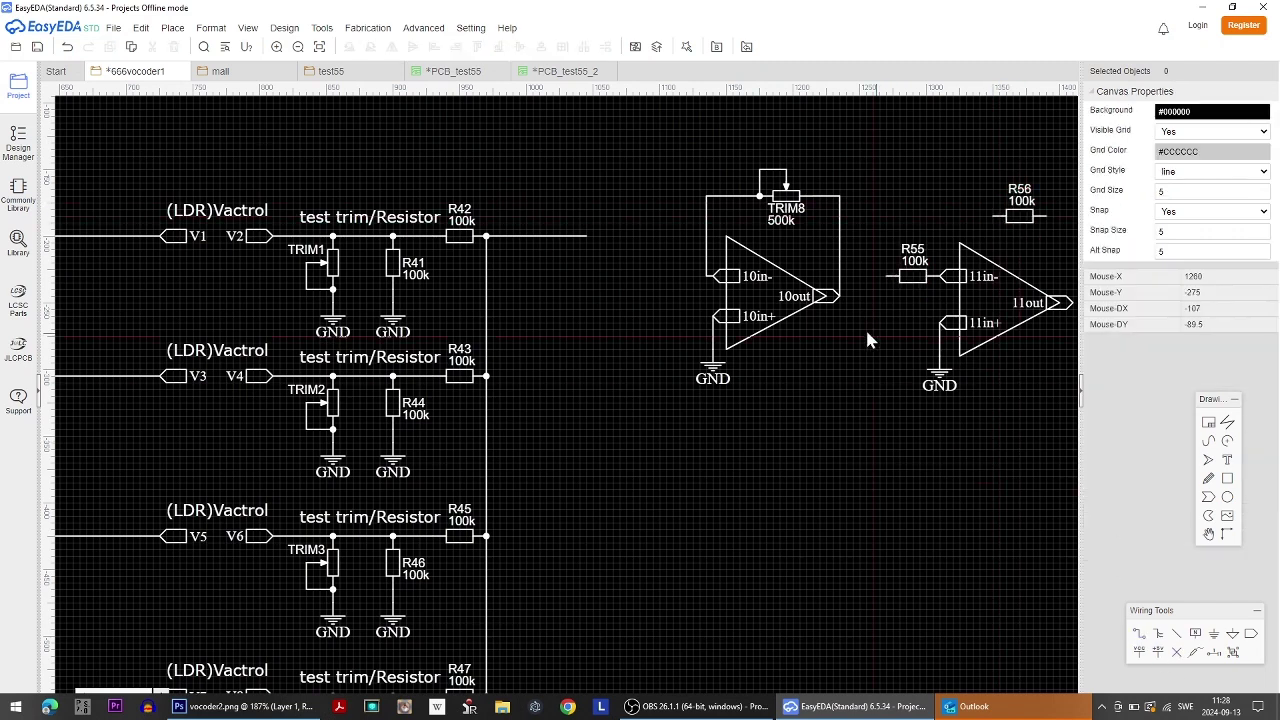
Wire 10out to the input 100k resistor, and connect the 100k resistor above op-amp 11 between 11in- and 11out.
{"action": "left_click", "coordinate": [839, 297]}
{"action": "left_click", "coordinate": [897, 277]}
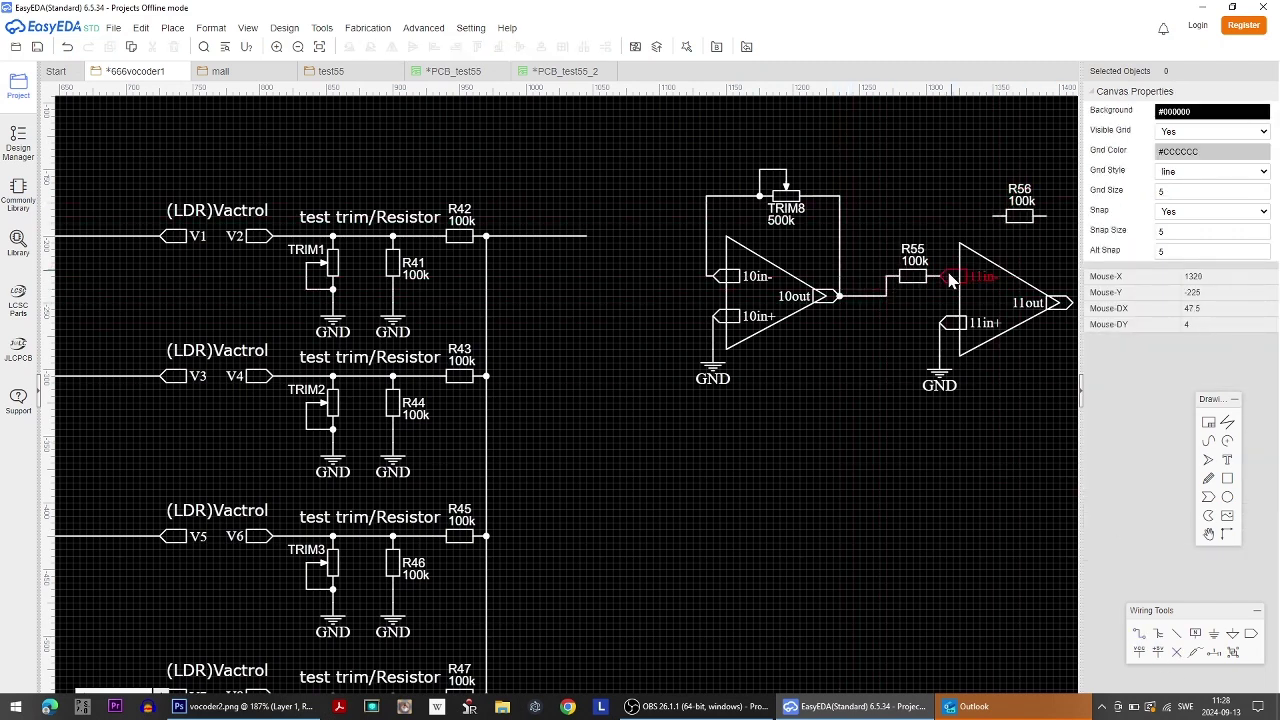
{"action": "left_click", "coordinate": [940, 216]}
{"action": "left_click", "coordinate": [998, 215]}
{"action": "left_click", "coordinate": [1045, 215]}
{"action": "left_click", "coordinate": [1072, 304]}
Draw an output lead from 11out and wire the BAND-0 bus lead to 10in-.
{"action": "right_click_drag", "start_coordinate": [1062, 331], "coordinate": [821, 355]}
{"action": "left_click", "coordinate": [832, 326]}
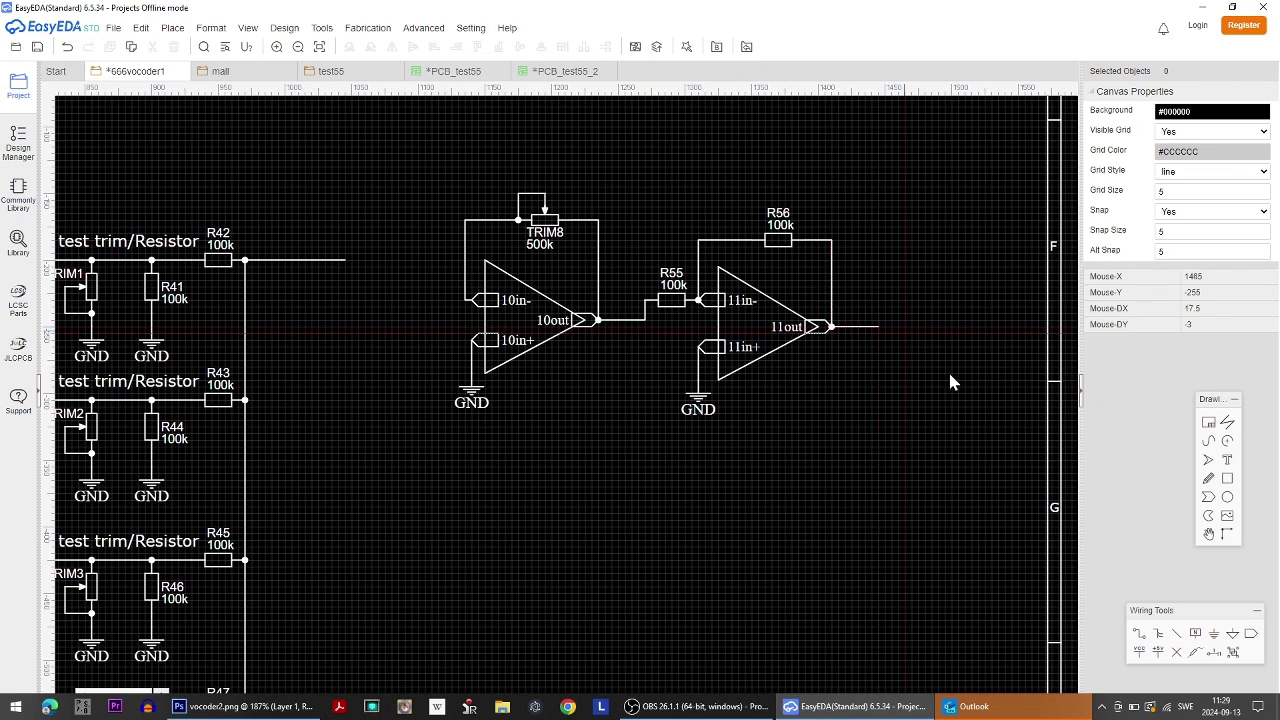
{"action": "left_click", "coordinate": [348, 260]}
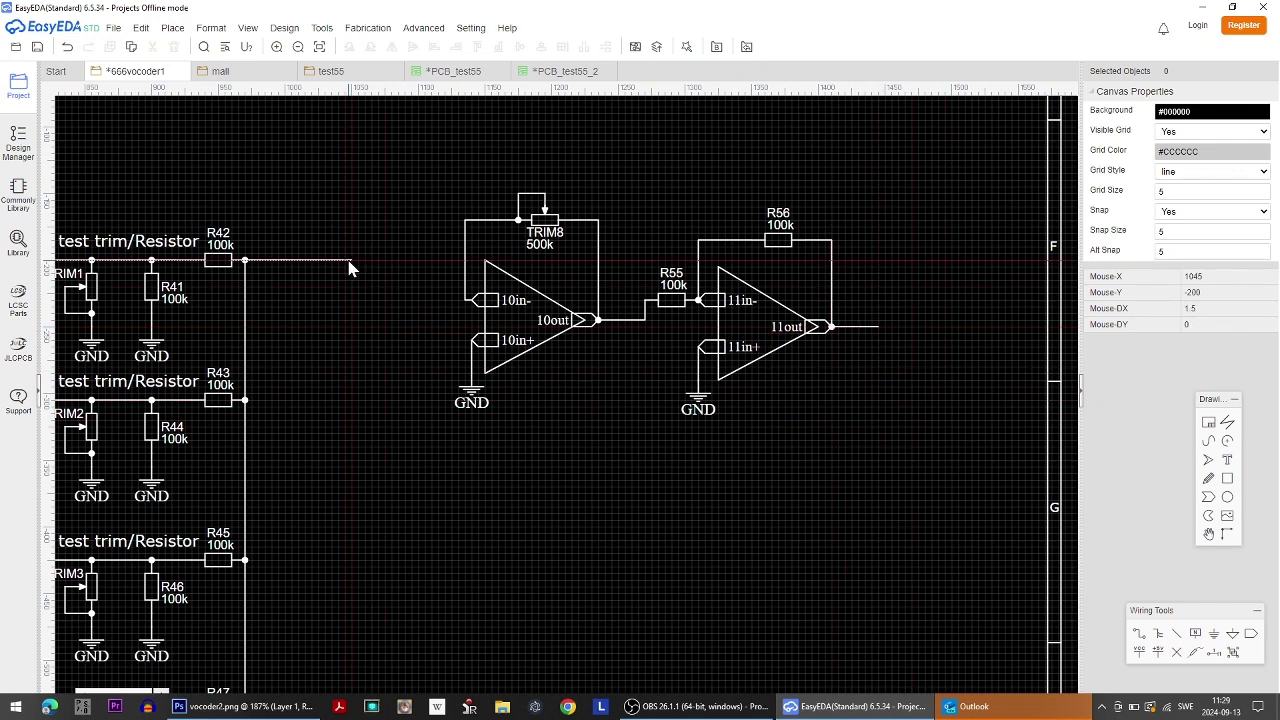
{"action": "left_click", "coordinate": [465, 302]}
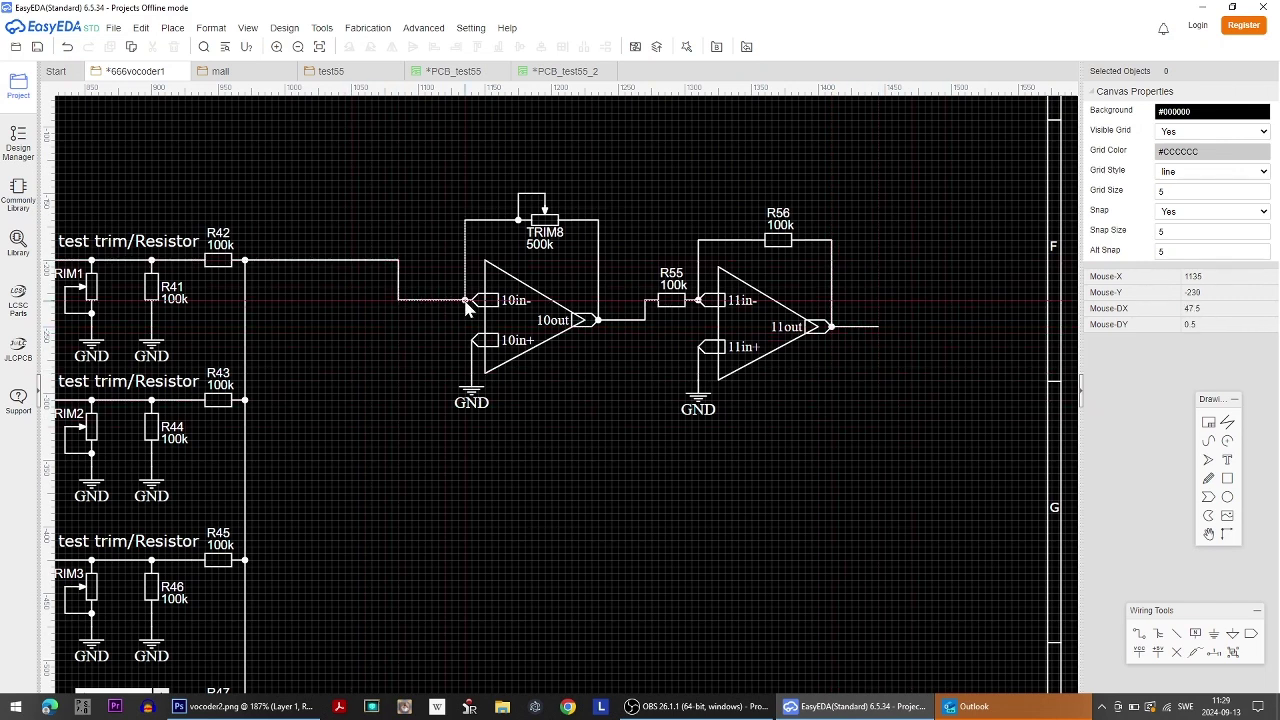
Check the output resistor in Photoshop's reference drawing and paste a resistor in line with the 11out lead.
{"action": "key", "text": "alt+Tab"}
{"action": "scroll", "coordinate": [963, 337], "scroll_direction": "down", "scroll_amount": 1}
{"action": "scroll", "coordinate": [937, 354], "scroll_direction": "right", "scroll_amount": 5, "text": "ctrl"}
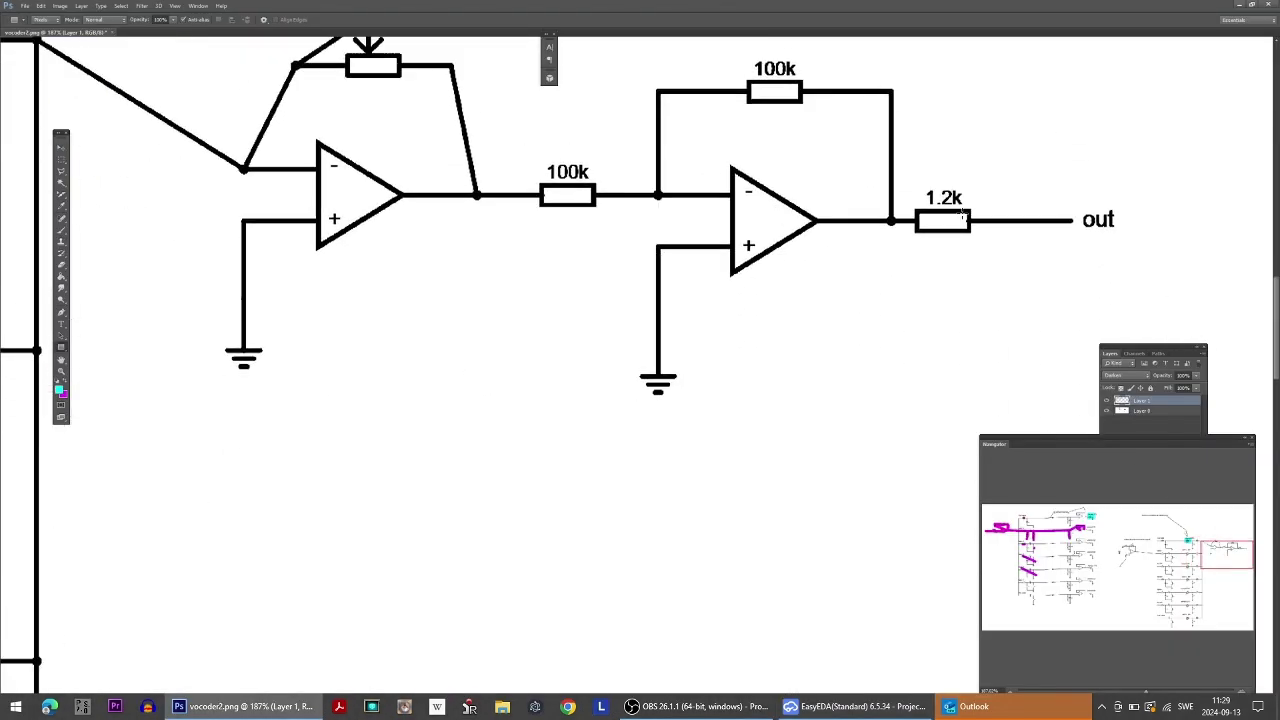
{"action": "key", "text": "alt+Tab"}
{"action": "key", "text": "ctrl+v"}
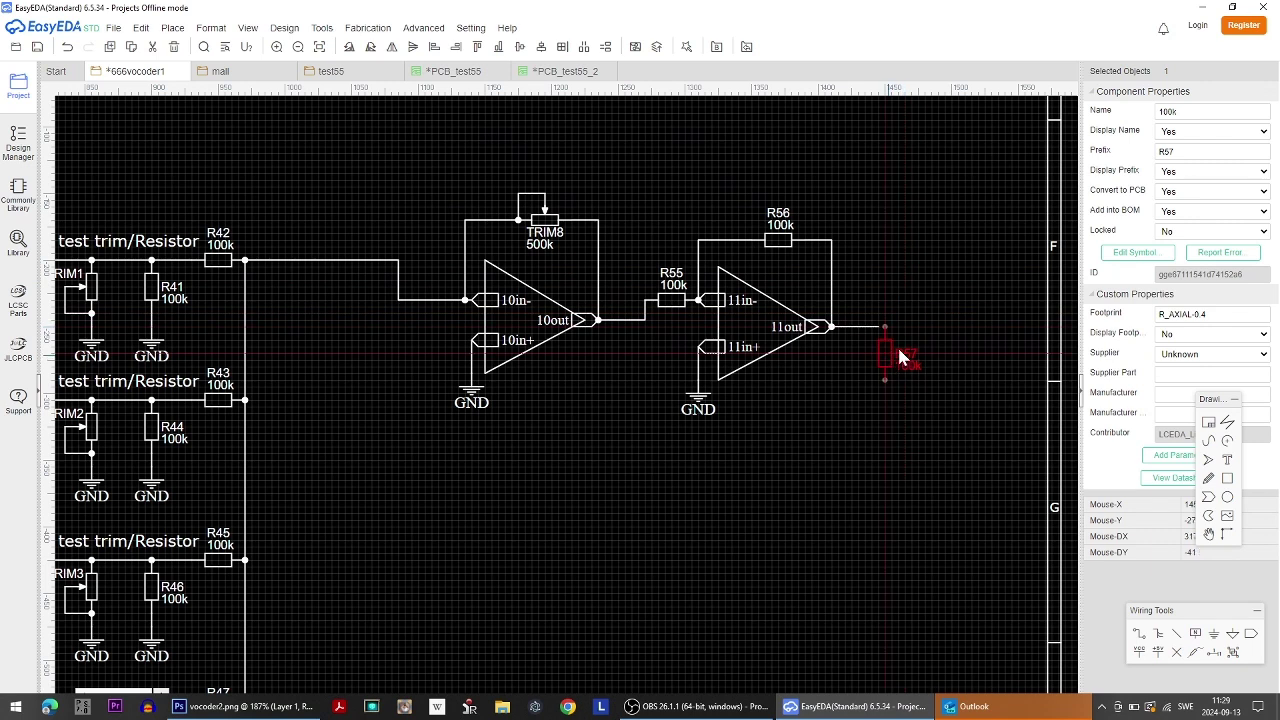
{"action": "key", "text": "Escape"}
{"action": "key", "text": "ctrl+v"}
{"action": "left_click", "coordinate": [906, 325]}
Set the output resistor's value to 1k.
{"action": "double_click", "coordinate": [916, 316]}
{"action": "type", "text": "1k"}
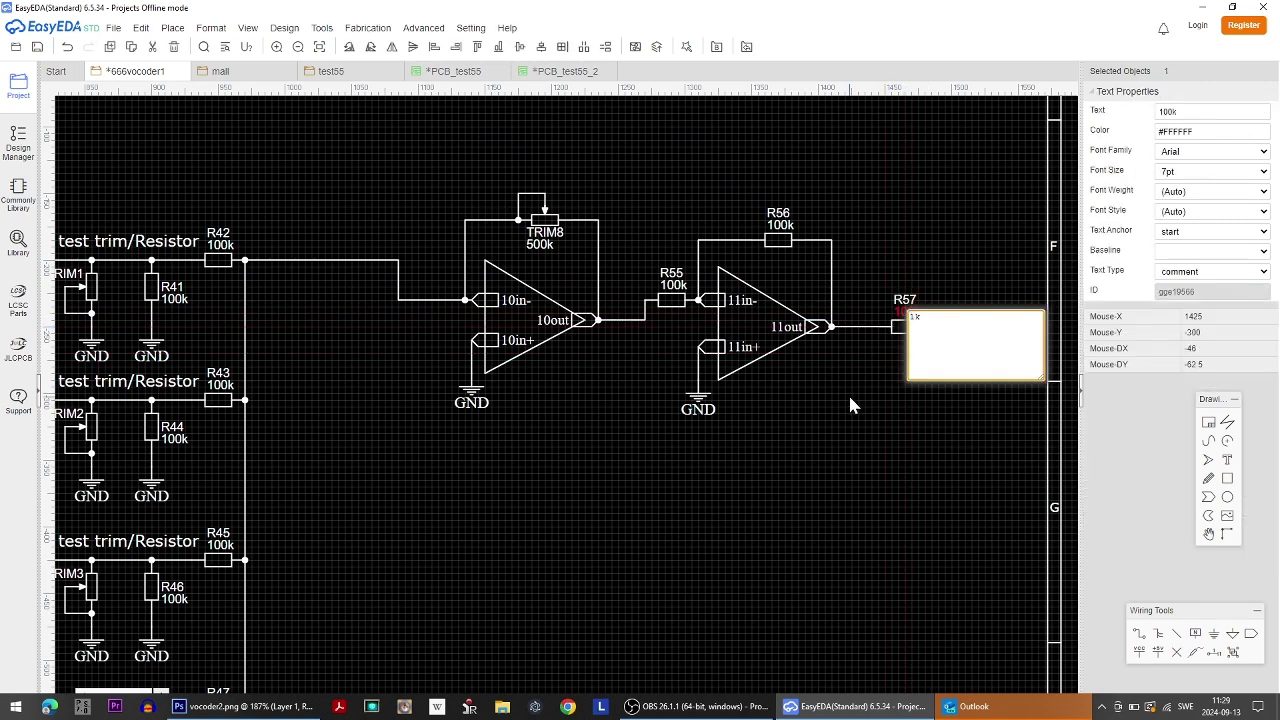
{"action": "left_click", "coordinate": [848, 393]}
{"action": "left_click", "coordinate": [884, 325]}
{"action": "left_click", "coordinate": [885, 390]}
{"action": "mouse_move", "coordinate": [884, 326]}
{"action": "left_mouse_down"}
{"action": "mouse_move", "coordinate": [914, 323]}
{"action": "mouse_move", "coordinate": [904, 326]}
{"action": "left_mouse_up"}
{"action": "left_click", "coordinate": [890, 359]}
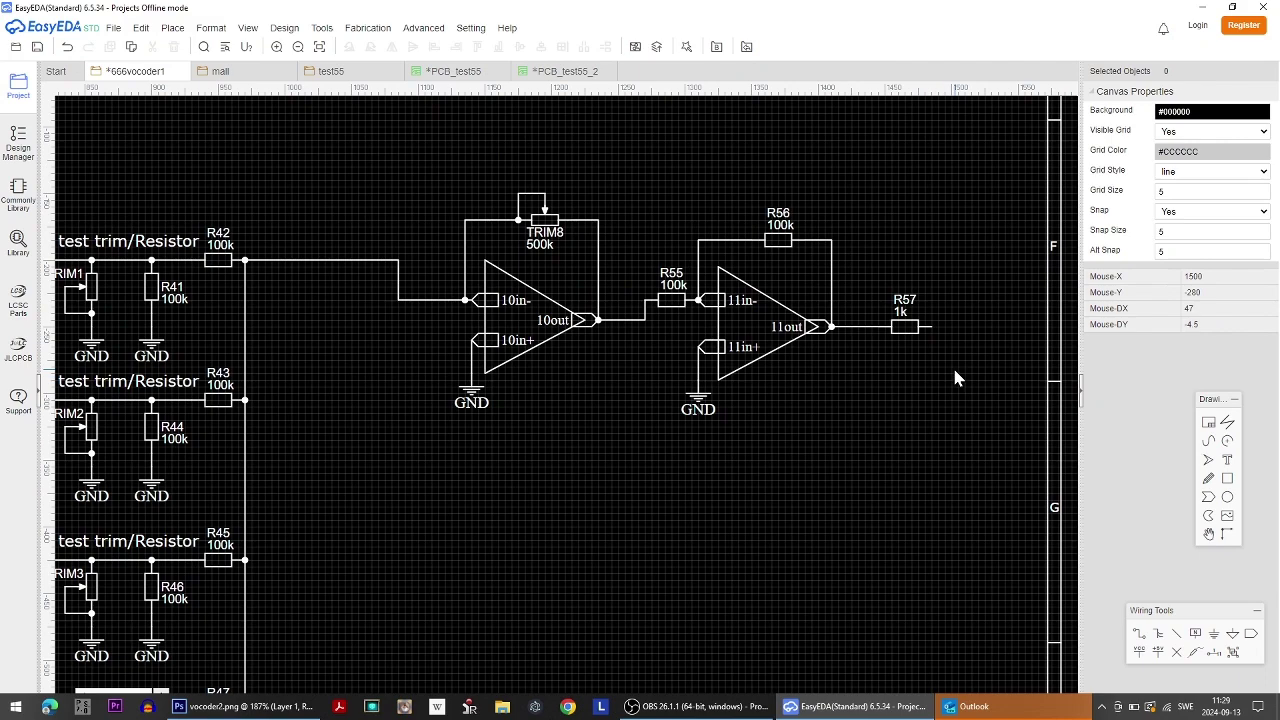
Copy the CARRIER-JACK1 circuit from the SYNTH-PART input and paste it beyond the 1k output resistor.
{"action": "scroll", "coordinate": [868, 402], "scroll_direction": "down", "scroll_amount": 5}
{"action": "scroll", "coordinate": [659, 391], "scroll_direction": "down", "scroll_amount": 3}
{"action": "scroll", "coordinate": [544, 401], "scroll_direction": "up", "scroll_amount": 6}
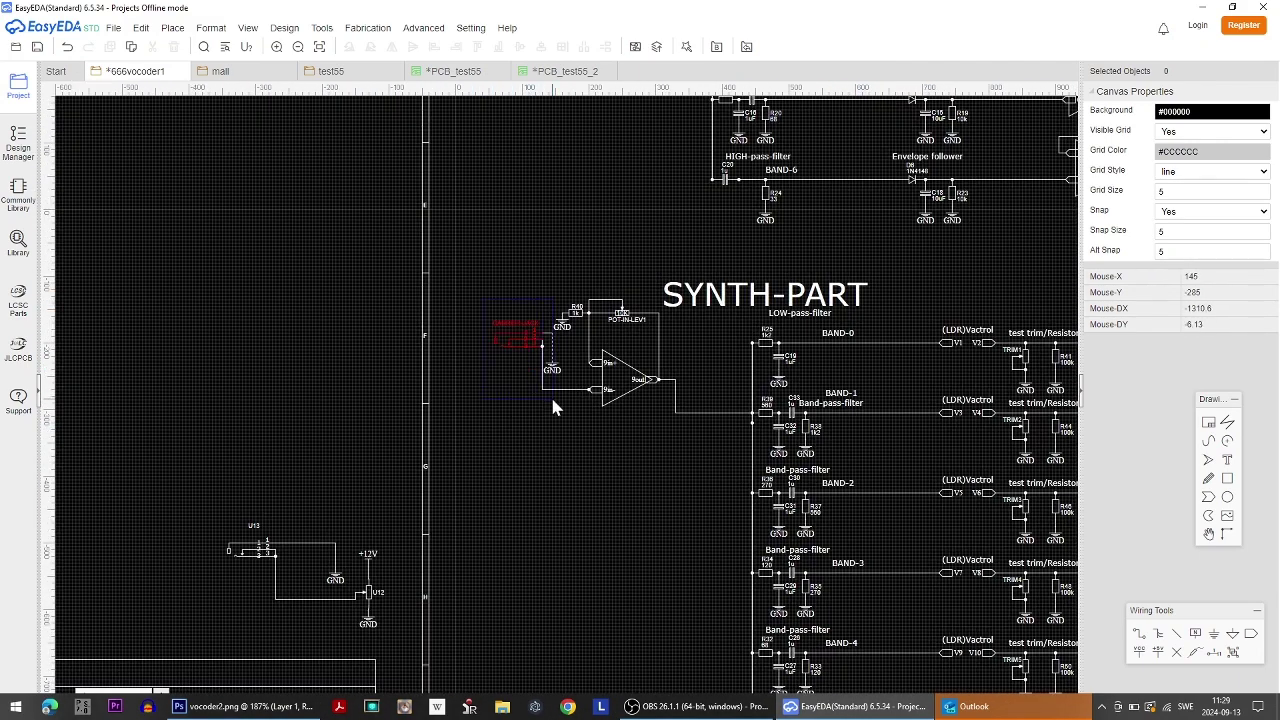
{"action": "left_click_drag", "start_coordinate": [540, 393], "coordinate": [483, 296]}
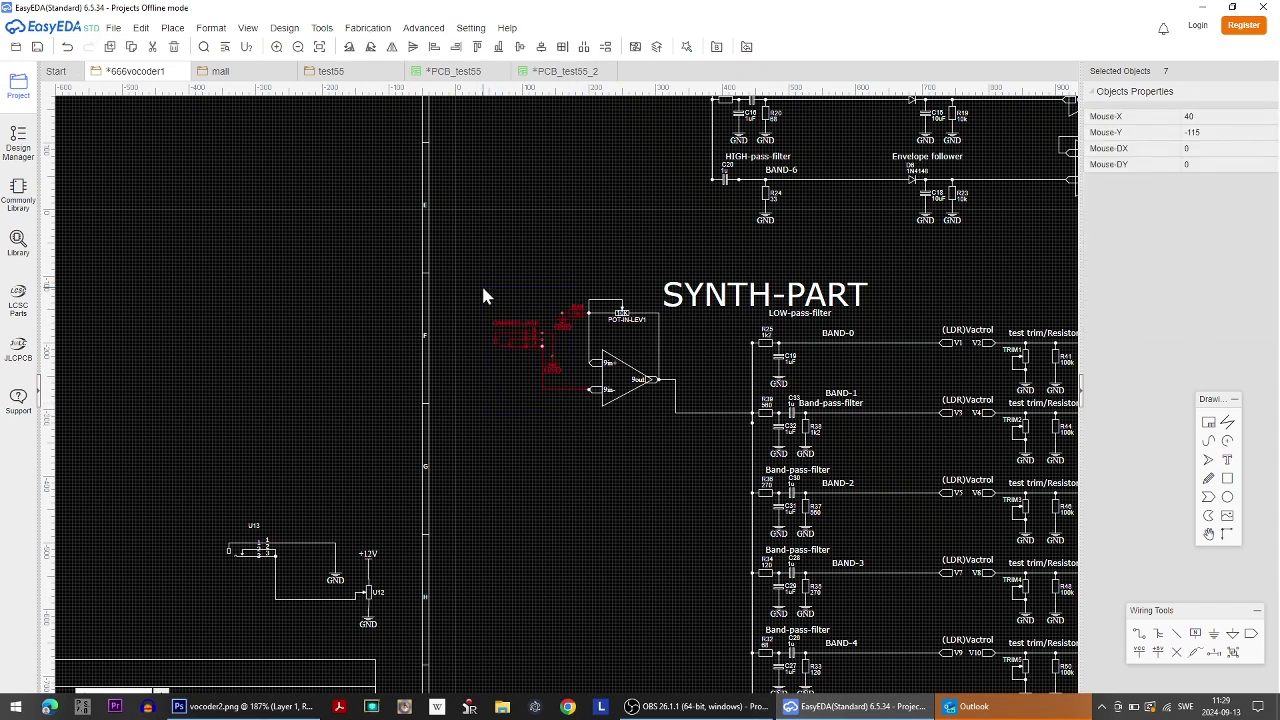
{"action": "right_click_drag", "start_coordinate": [491, 426], "coordinate": [125, 363]}
{"action": "right_click_drag", "start_coordinate": [857, 462], "coordinate": [570, 468]}
{"action": "key", "text": "ctrl+v"}
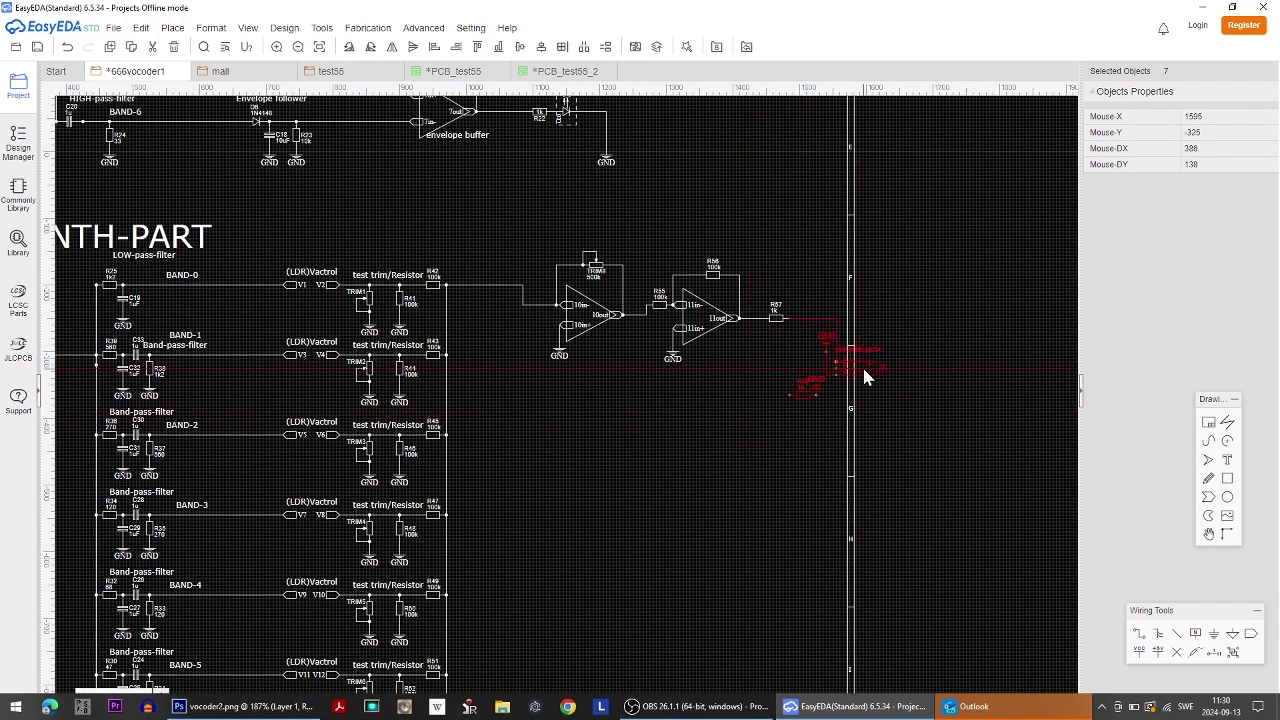
{"action": "left_click", "coordinate": [831, 321]}
Remove the bent wire section between the BAND-0 output lead and the 10in- port.
{"action": "left_click_drag", "start_coordinate": [543, 220], "coordinate": [632, 412]}
{"action": "left_click", "coordinate": [632, 412]}
{"action": "left_click", "coordinate": [524, 300]}
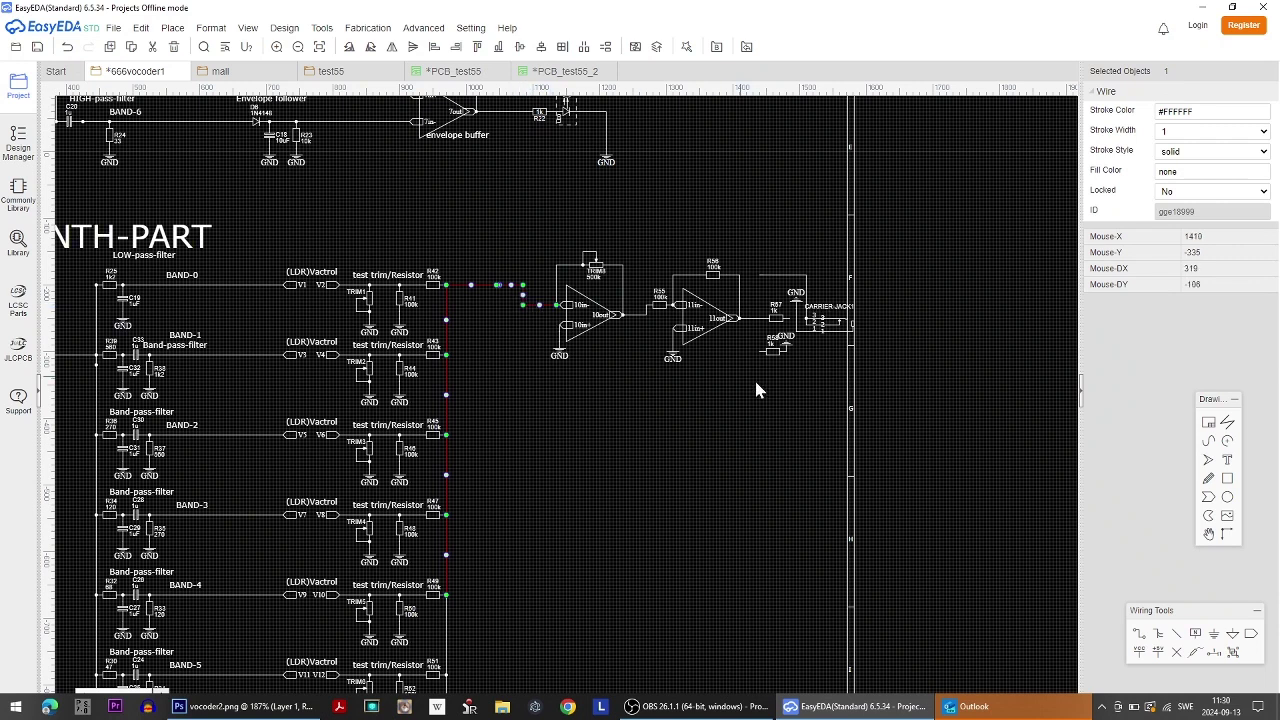
{"action": "left_click", "coordinate": [466, 288]}
{"action": "left_click", "coordinate": [482, 283]}
{"action": "right_click", "coordinate": [522, 292]}
{"action": "left_click", "coordinate": [532, 293]}
{"action": "key", "text": "ctrl+z"}
{"action": "scroll", "coordinate": [490, 280], "scroll_direction": "up", "scroll_amount": 6}
{"action": "right_click", "coordinate": [594, 308]}
{"action": "left_click", "coordinate": [575, 315]}
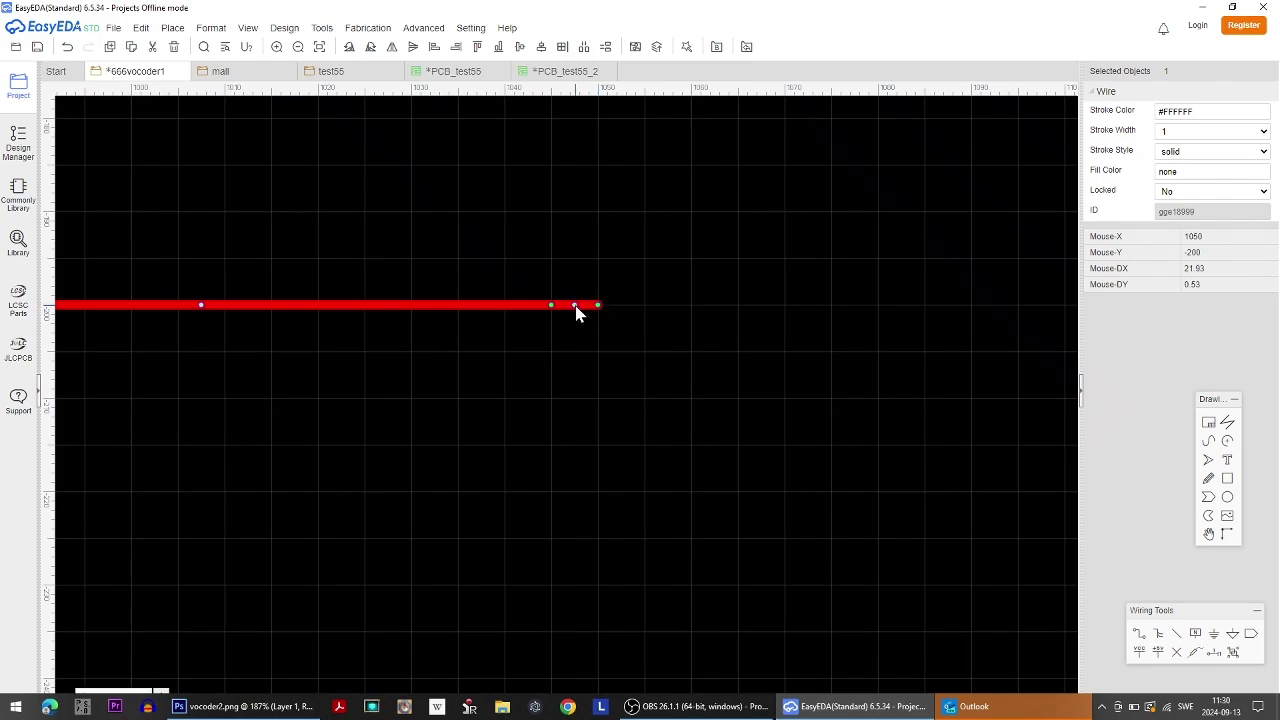
{"action": "scroll", "coordinate": [607, 312], "scroll_direction": "down", "scroll_amount": 6}
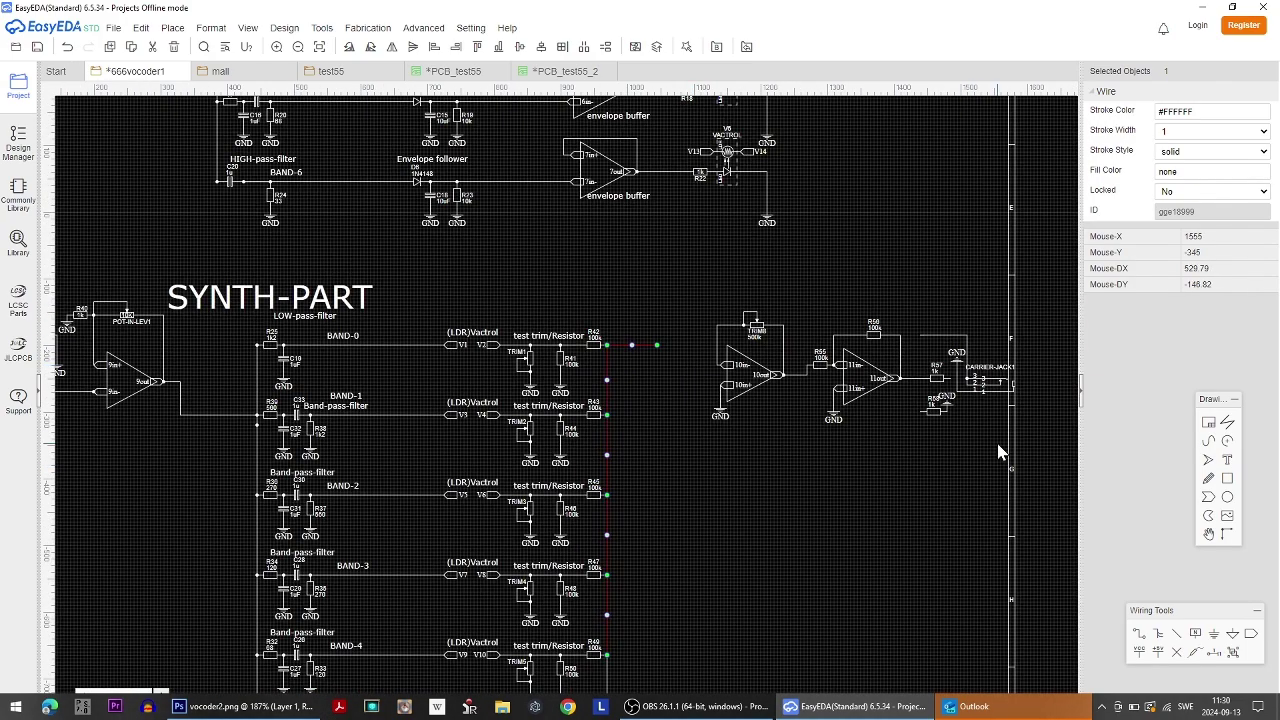
Move the whole output stage, including the jack, so that 10in- meets the end of the BAND-0 output lead.
{"action": "left_click_drag", "start_coordinate": [998, 452], "coordinate": [714, 294]}
{"action": "left_click_drag", "start_coordinate": [721, 363], "coordinate": [661, 347]}
{"action": "left_click", "coordinate": [977, 460]}
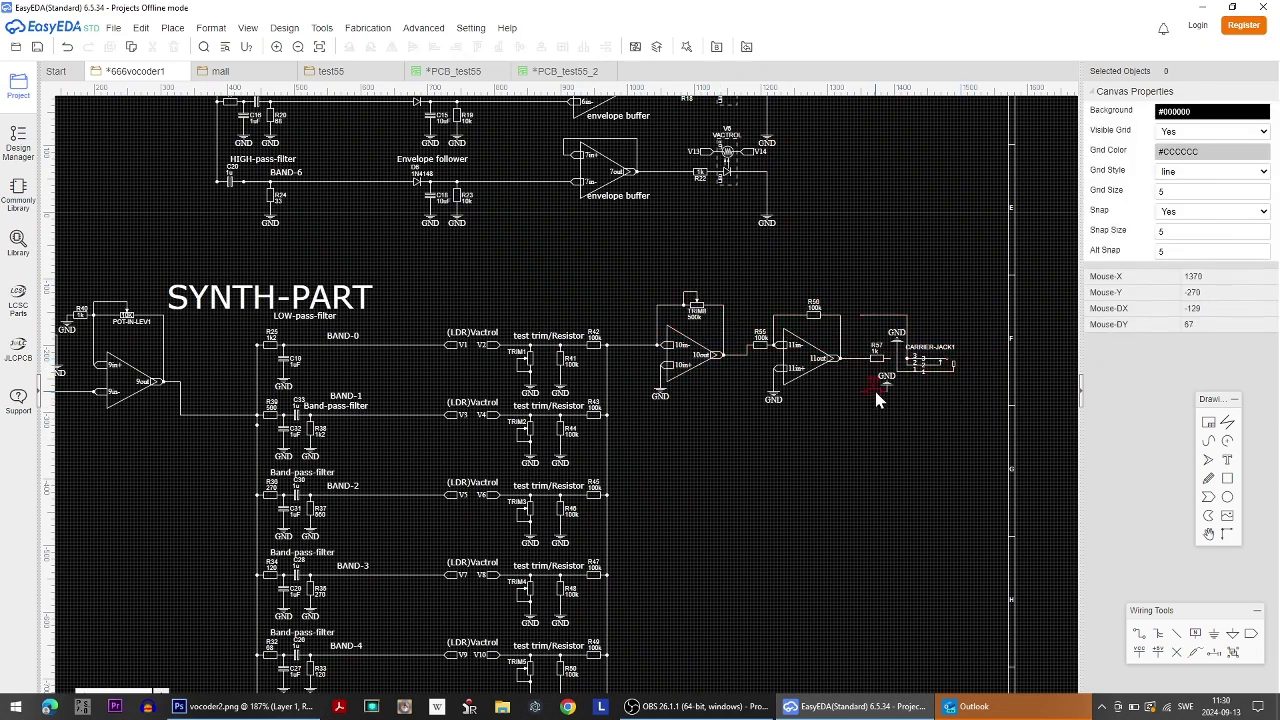
Remove the surplus resistor and its ground from the pasted jack circuit, and lower the jack's ground symbol beneath the jack.
{"action": "scroll", "coordinate": [885, 390], "scroll_direction": "up", "scroll_amount": 5}
{"action": "left_click_drag", "start_coordinate": [890, 262], "coordinate": [890, 445]}
Change the pasted output jack's label to OUT-JACK.
{"action": "double_click", "coordinate": [975, 277]}
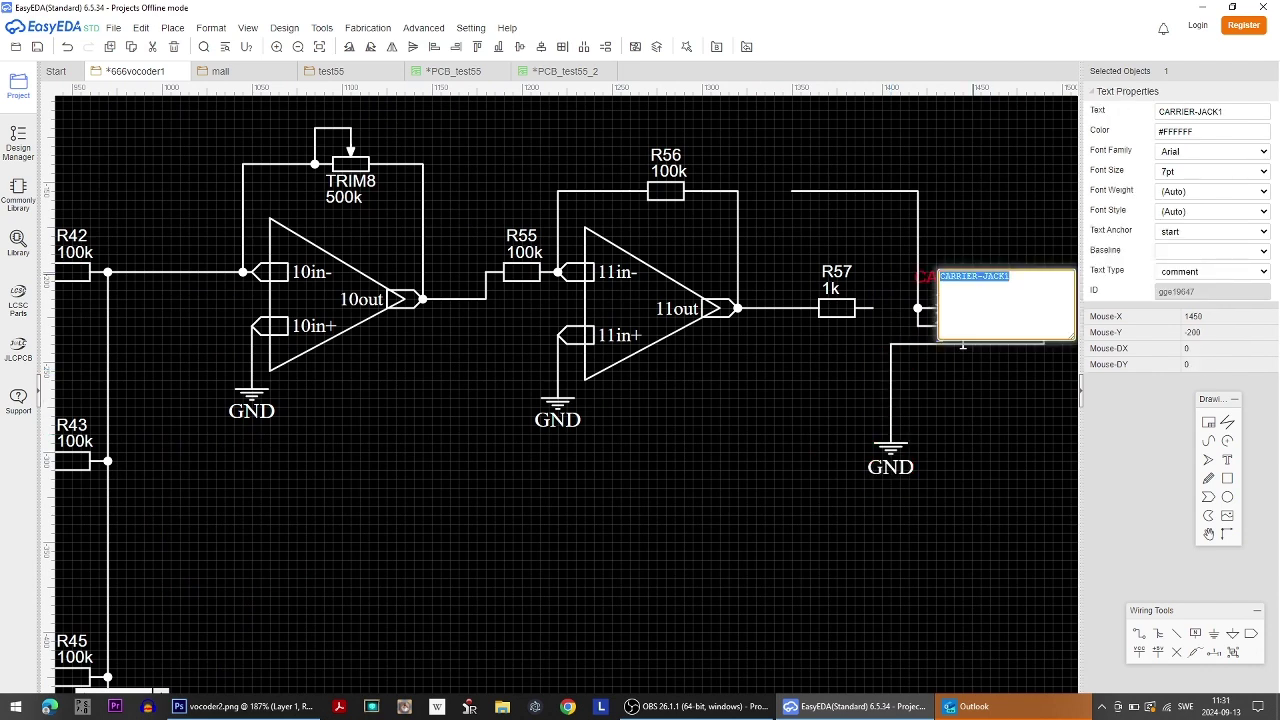
{"action": "double_click", "coordinate": [958, 276]}
{"action": "type", "text": "OUT-JACK"}
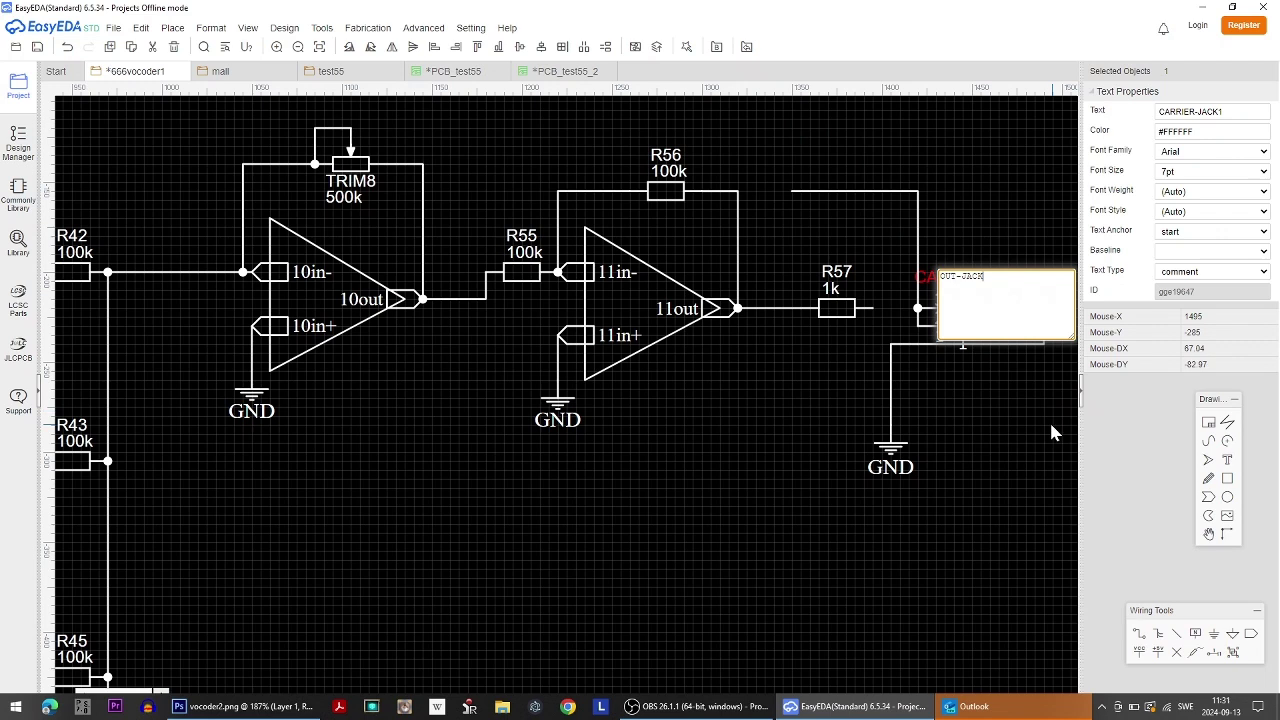
{"action": "left_click", "coordinate": [1049, 420]}
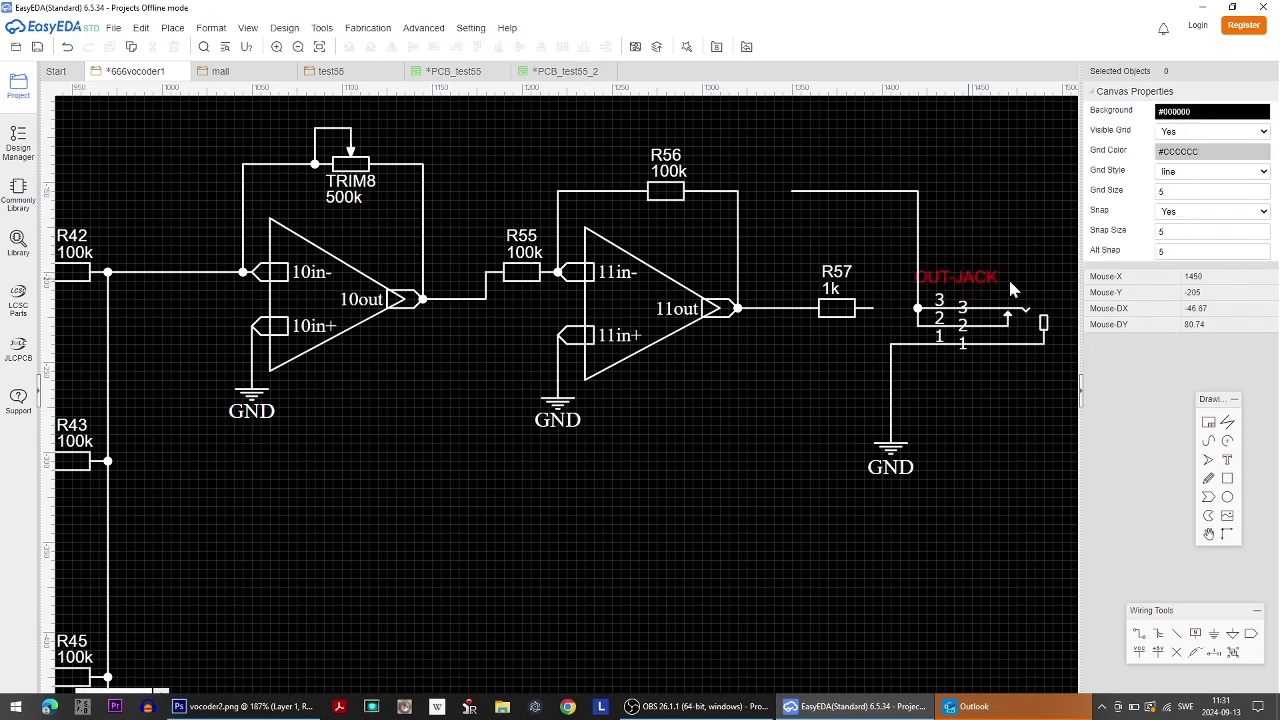
Trim the leftover wire running above OUT-JACK so that it only joins jack pins 3 and 2.
{"action": "left_click", "coordinate": [881, 190]}
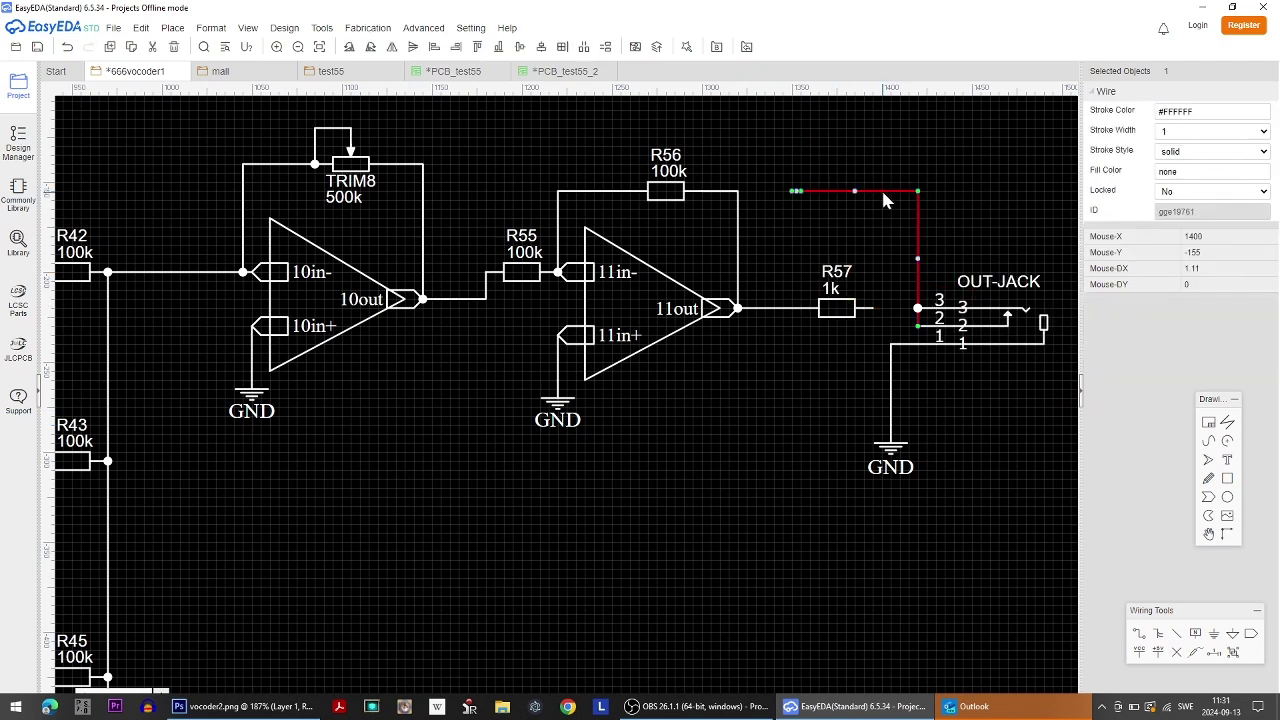
{"action": "right_click", "coordinate": [791, 191]}
{"action": "left_click", "coordinate": [804, 197]}
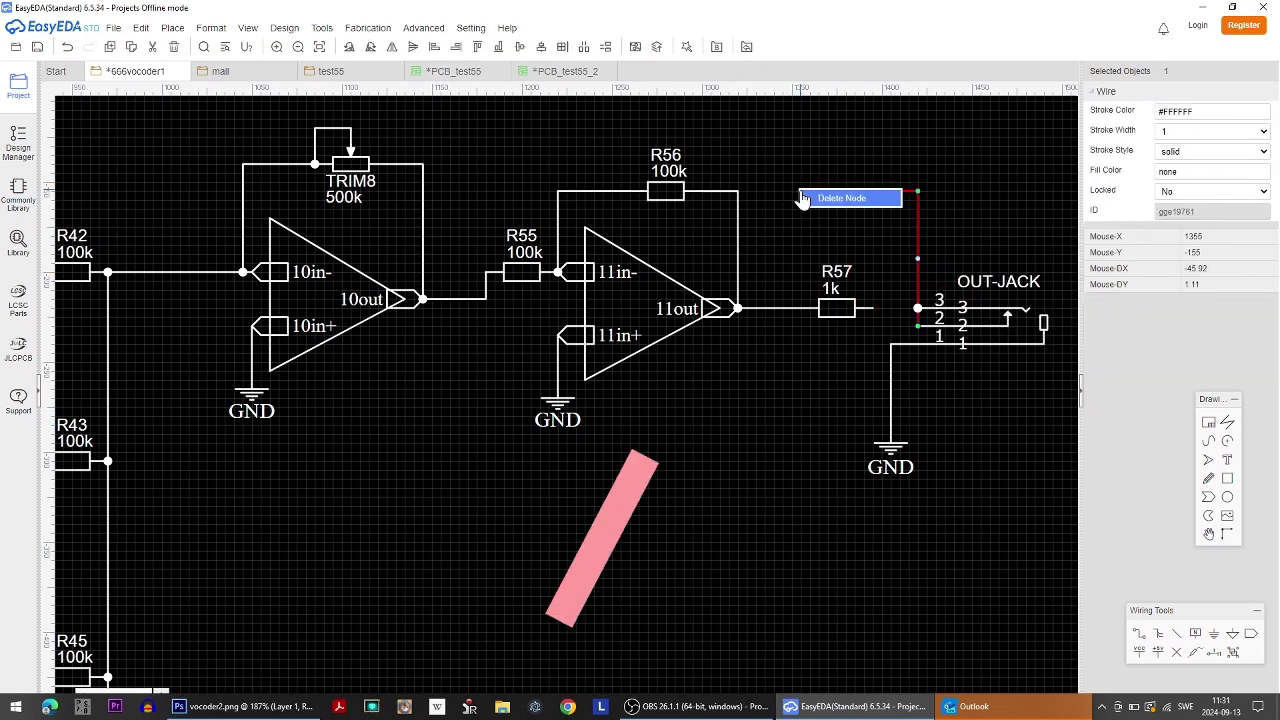
{"action": "right_click", "coordinate": [801, 191]}
{"action": "left_click", "coordinate": [818, 200]}
{"action": "left_click_drag", "start_coordinate": [917, 191], "coordinate": [903, 316]}
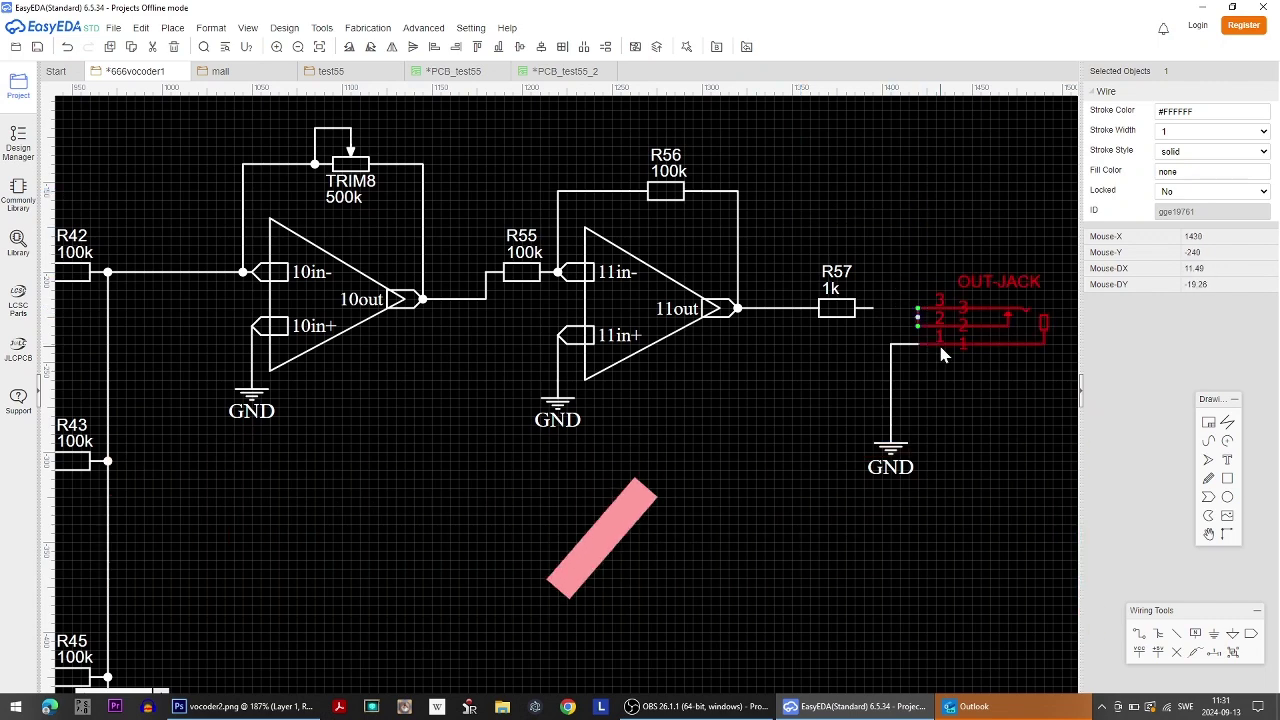
Wire the free end of the 1k output resistor R57 to pin 3 of OUT-JACK.
{"action": "left_click", "coordinate": [880, 325]}
{"action": "mouse_move", "coordinate": [837, 308]}
{"action": "left_mouse_down"}
{"action": "mouse_move", "coordinate": [890, 306]}
{"action": "mouse_move", "coordinate": [840, 308]}
{"action": "left_mouse_up"}
{"action": "left_click", "coordinate": [920, 244]}
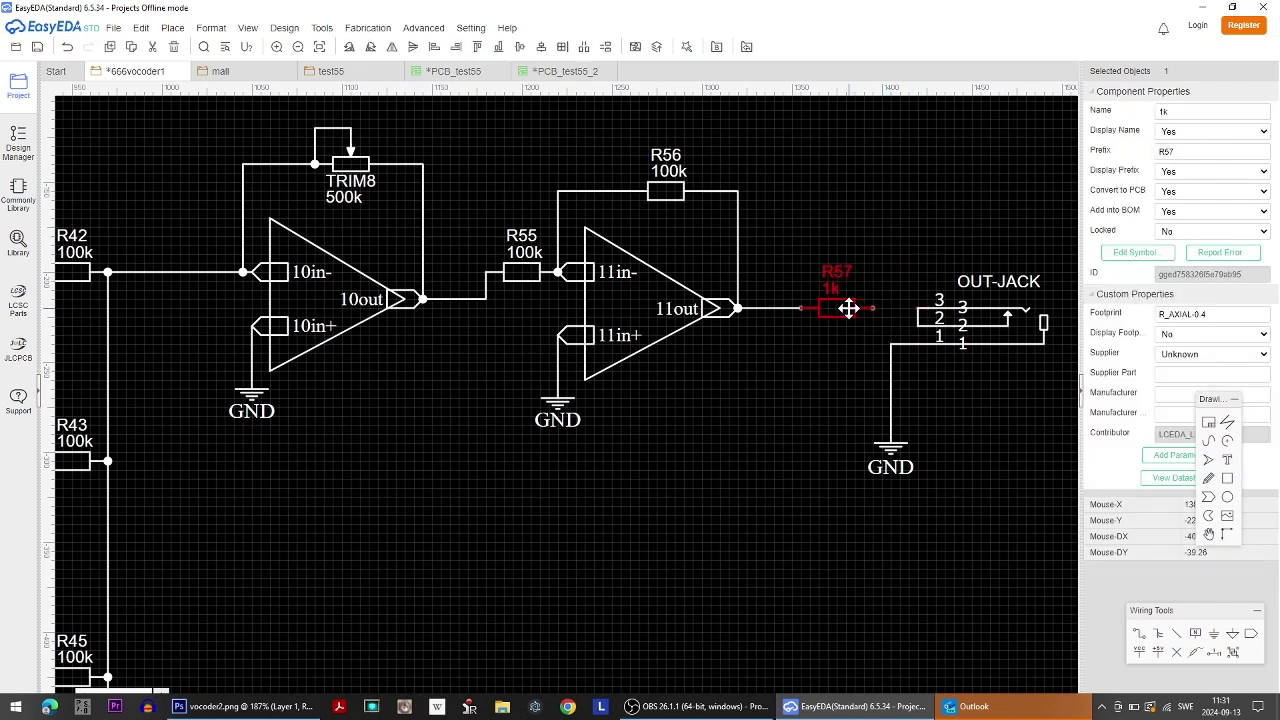
{"action": "left_click", "coordinate": [904, 255]}
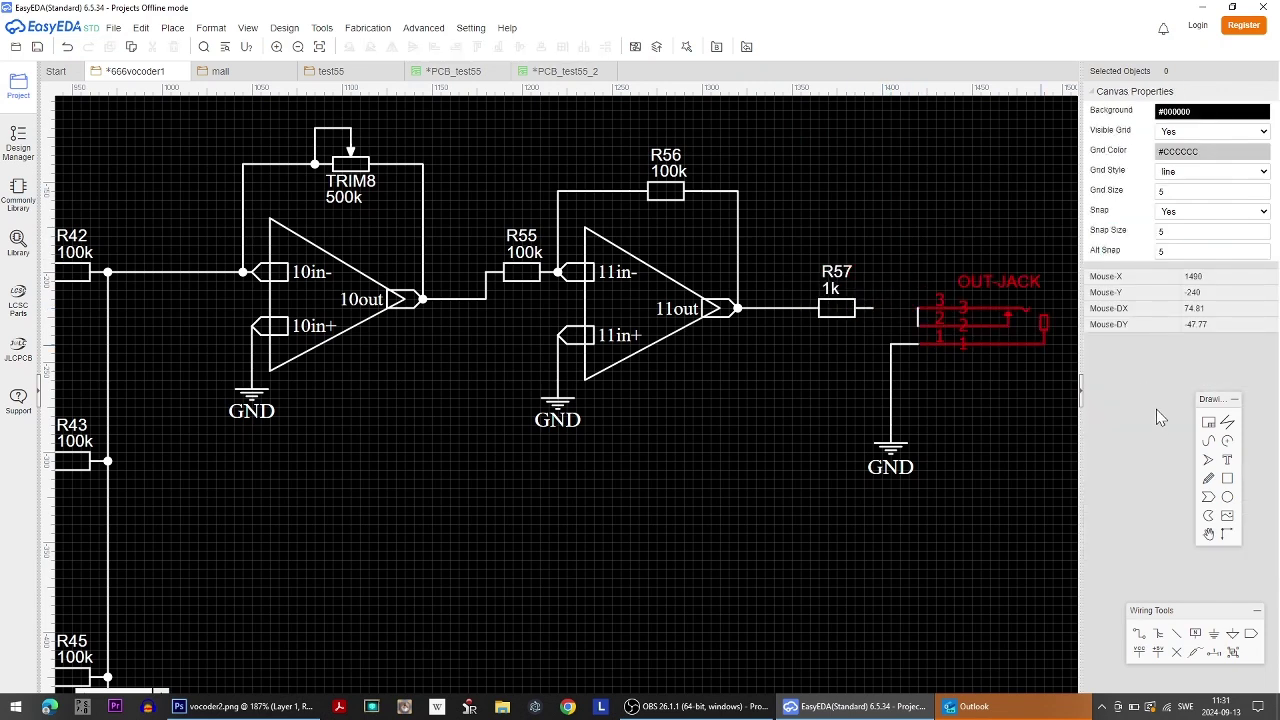
{"action": "left_click", "coordinate": [1139, 633]}
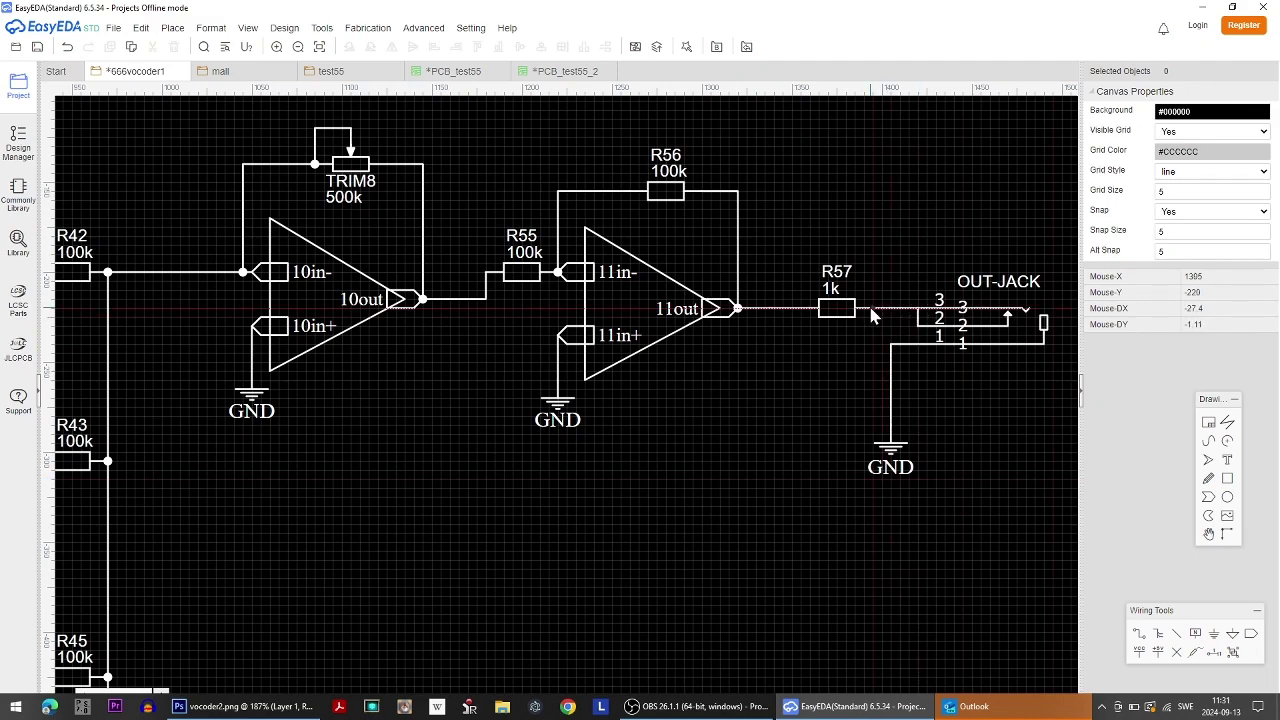
Move the spare op-amp symbol and its neighbouring quad op-amp chip circuit inside the sheet frame, with the chip beside the title block.
{"action": "scroll", "coordinate": [990, 393], "scroll_direction": "down", "scroll_amount": 1}
{"action": "scroll", "coordinate": [990, 394], "scroll_direction": "down", "scroll_amount": 2}
{"action": "scroll", "coordinate": [990, 393], "scroll_direction": "down", "scroll_amount": 3}
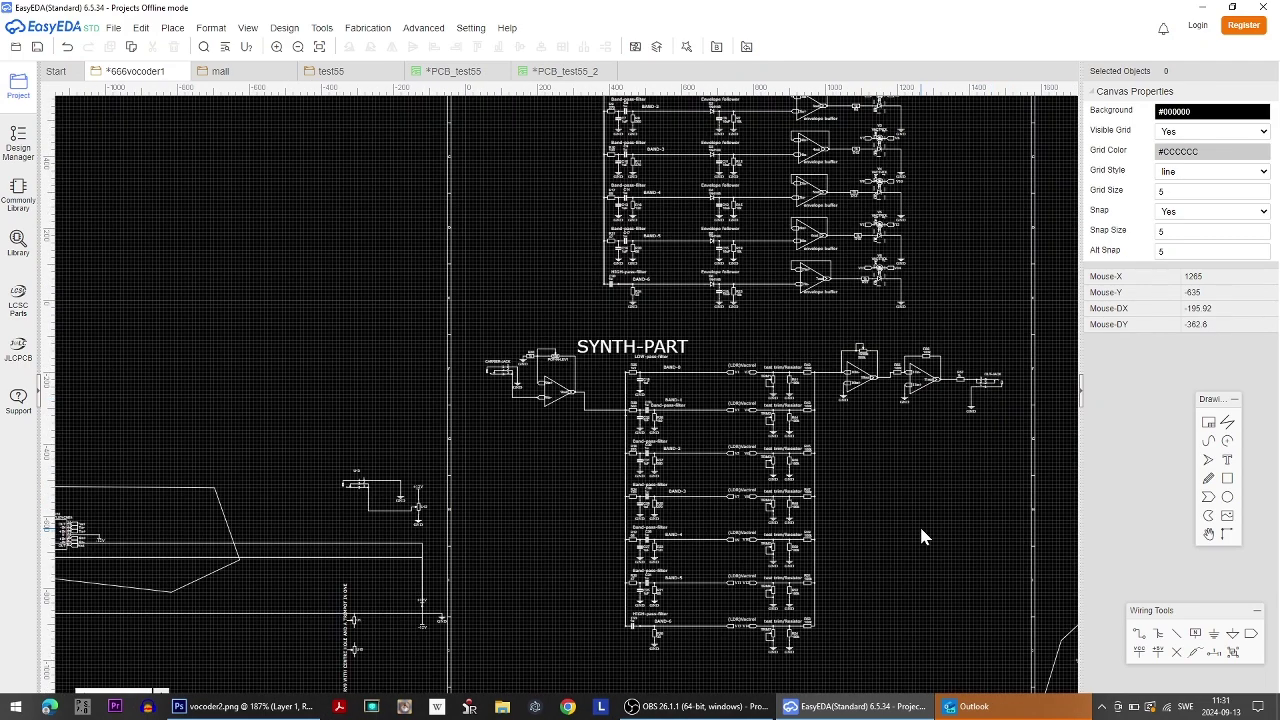
{"action": "right_click_drag", "start_coordinate": [921, 537], "coordinate": [860, 415]}
{"action": "scroll", "coordinate": [860, 415], "scroll_direction": "down", "scroll_amount": 2}
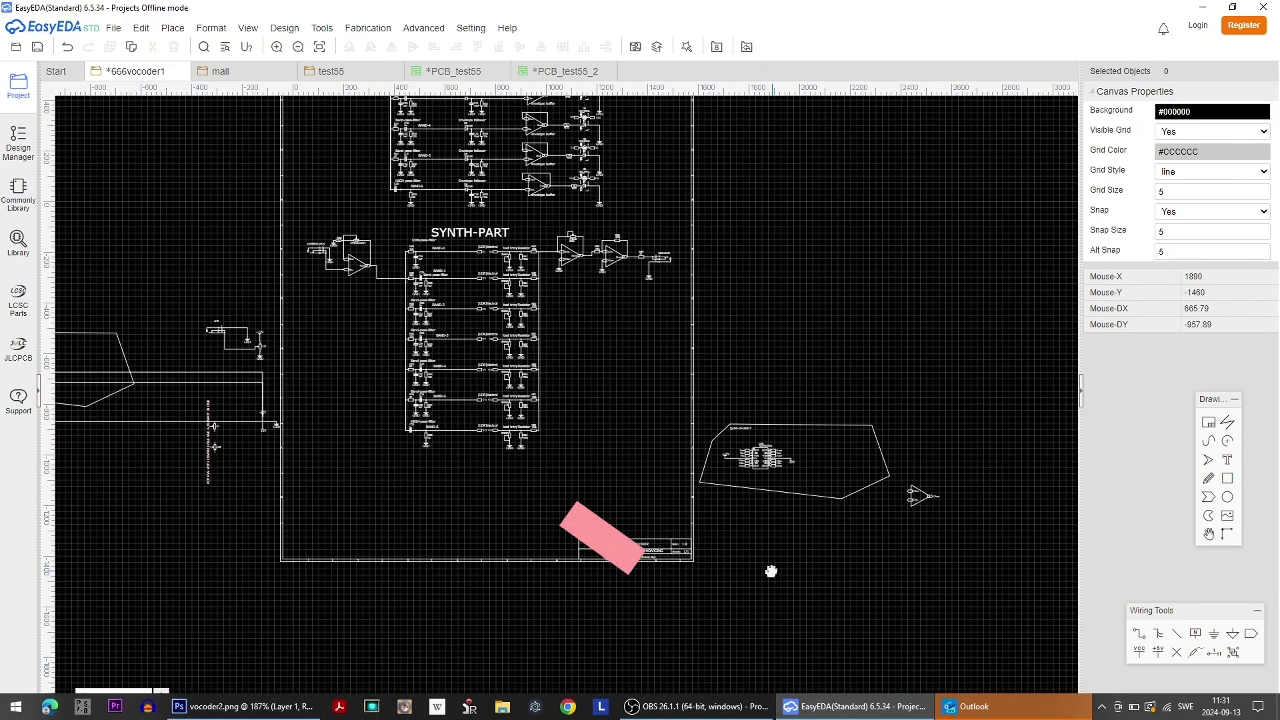
{"action": "left_click", "coordinate": [906, 504]}
{"action": "left_click_drag", "start_coordinate": [906, 504], "coordinate": [632, 457]}
{"action": "left_click", "coordinate": [714, 448]}
{"action": "left_click", "coordinate": [715, 452]}
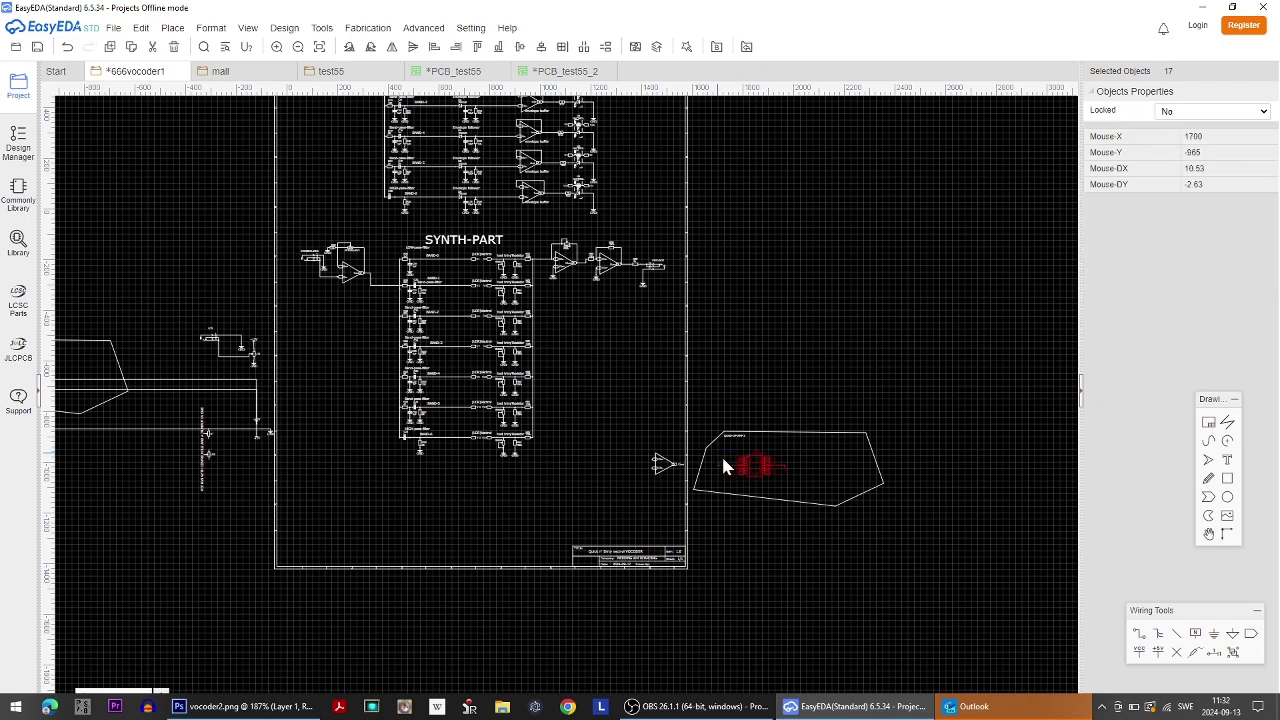
{"action": "left_click_drag", "start_coordinate": [709, 476], "coordinate": [512, 540]}
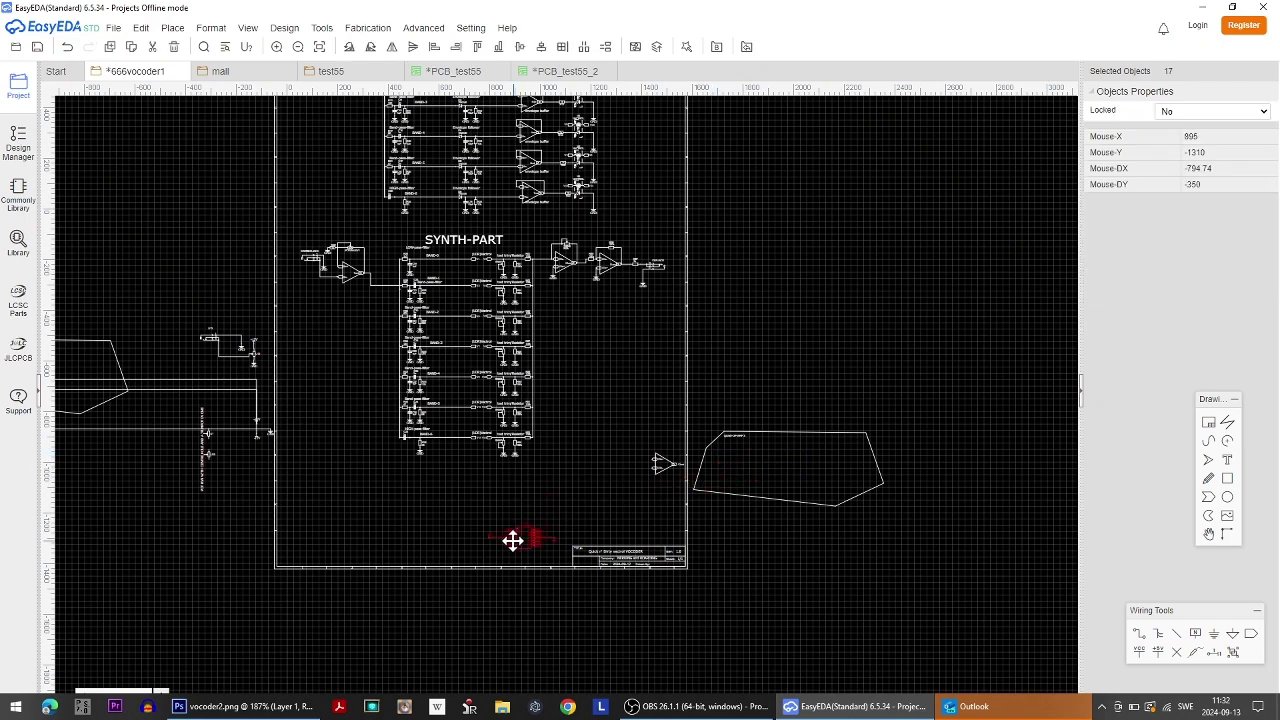
{"action": "left_click", "coordinate": [525, 589]}
Delete the leftover outline shapes and stray lines outside the sheet frame.
{"action": "right_click_drag", "start_coordinate": [242, 533], "coordinate": [573, 572]}
{"action": "left_click", "coordinate": [541, 437]}
{"action": "key", "text": "Delete"}
{"action": "left_click", "coordinate": [541, 428]}
{"action": "key", "text": "Delete"}
{"action": "left_click", "coordinate": [551, 455]}
{"action": "key", "text": "Delete"}
{"action": "left_click", "coordinate": [348, 443]}
{"action": "key", "text": "Delete"}
Move the QUAD-OP-AMP 1 and QUAD-OP-AMP 2 circuits to the lower edge inside the frame and delete the stray symbols beside the frame.
{"action": "left_click_drag", "start_coordinate": [450, 419], "coordinate": [780, 598]}
{"action": "left_click", "coordinate": [786, 524]}
{"action": "left_click", "coordinate": [714, 508]}
{"action": "left_click", "coordinate": [705, 466]}
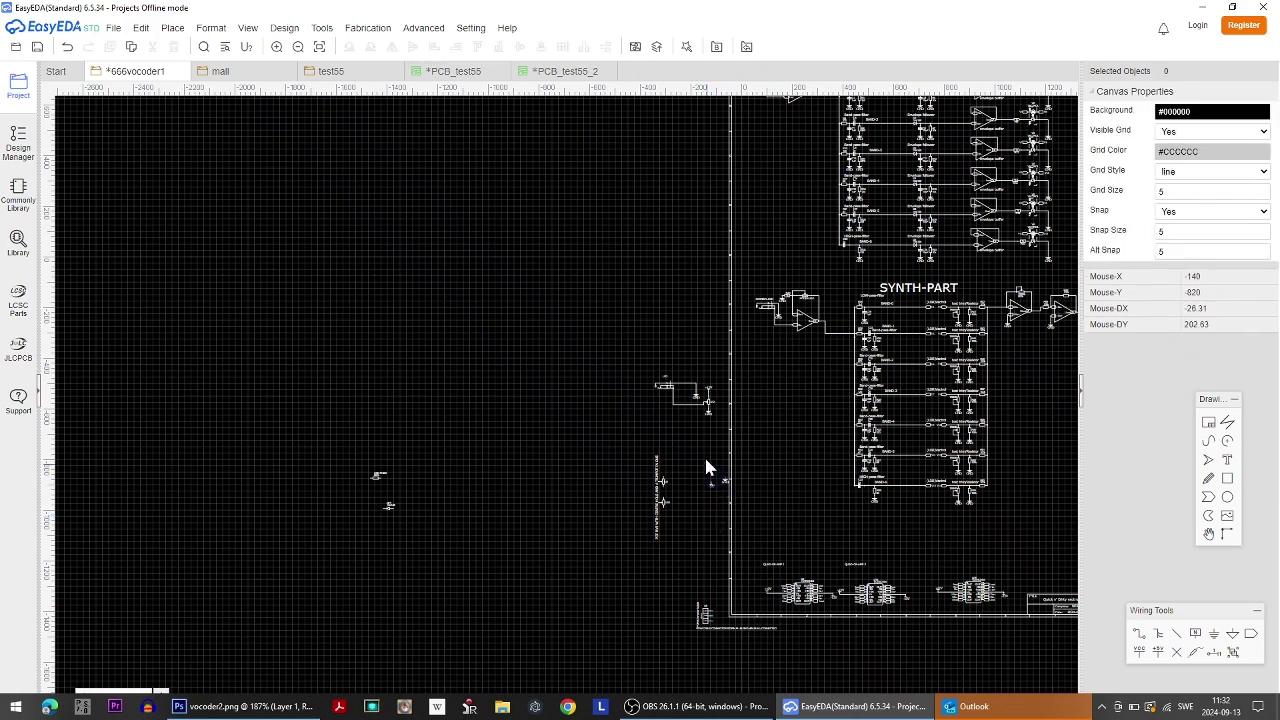
{"action": "key", "text": "Delete"}
Move the 5x2pin power connector U8 into the lower corner of the frame, beside the U6 chip.
{"action": "left_click_drag", "start_coordinate": [700, 613], "coordinate": [749, 597]}
{"action": "scroll", "coordinate": [806, 619], "scroll_direction": "up", "scroll_amount": 3}
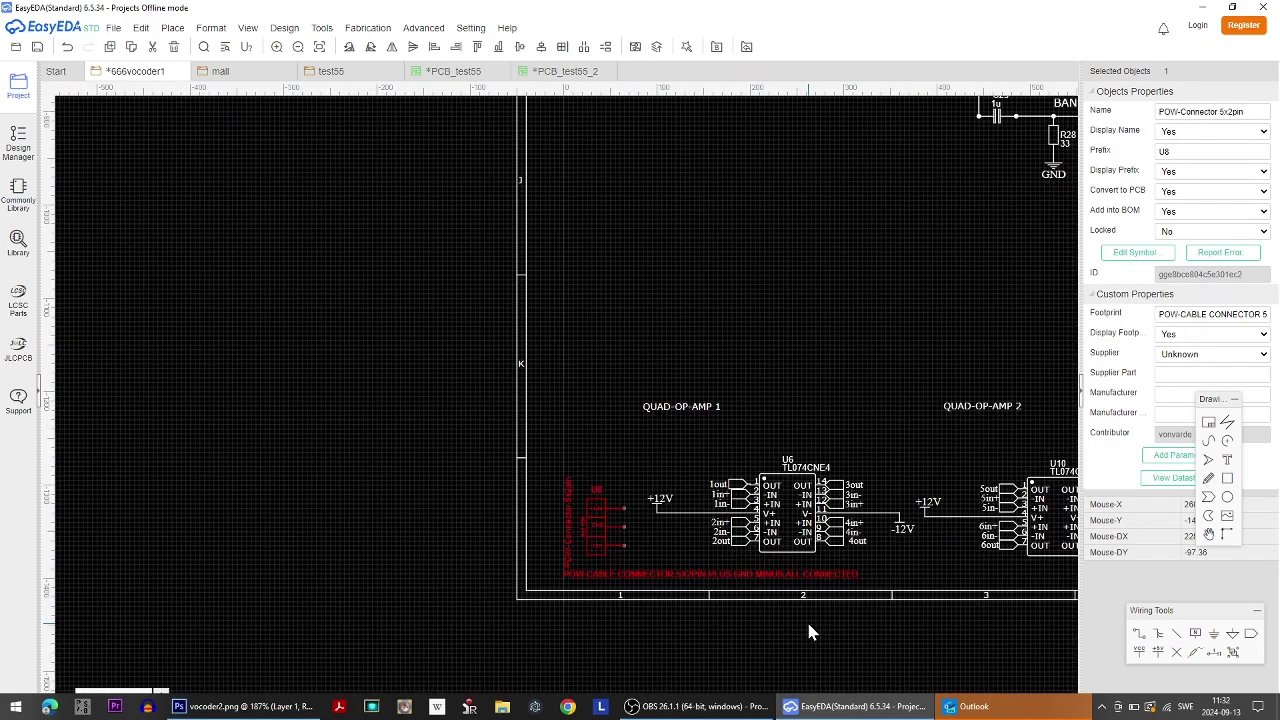
{"action": "scroll", "coordinate": [806, 619], "scroll_direction": "up", "scroll_amount": 2}
{"action": "left_click", "coordinate": [634, 509]}
{"action": "scroll", "coordinate": [540, 440], "scroll_direction": "down", "scroll_amount": 1}
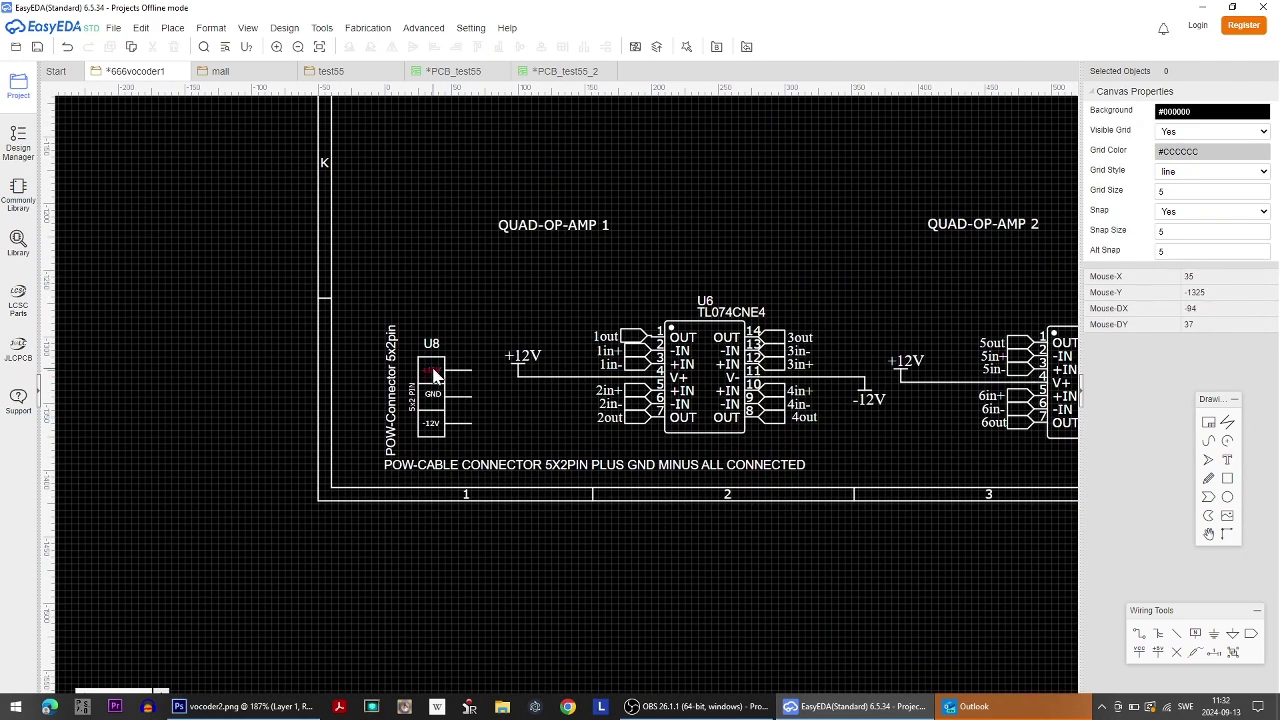
Bring U6's +12V flag closer to the chip and paste a copy on connector U8's +12V pin.
{"action": "left_click", "coordinate": [519, 373]}
{"action": "left_click_drag", "start_coordinate": [519, 373], "coordinate": [566, 375]}
{"action": "left_click", "coordinate": [568, 352]}
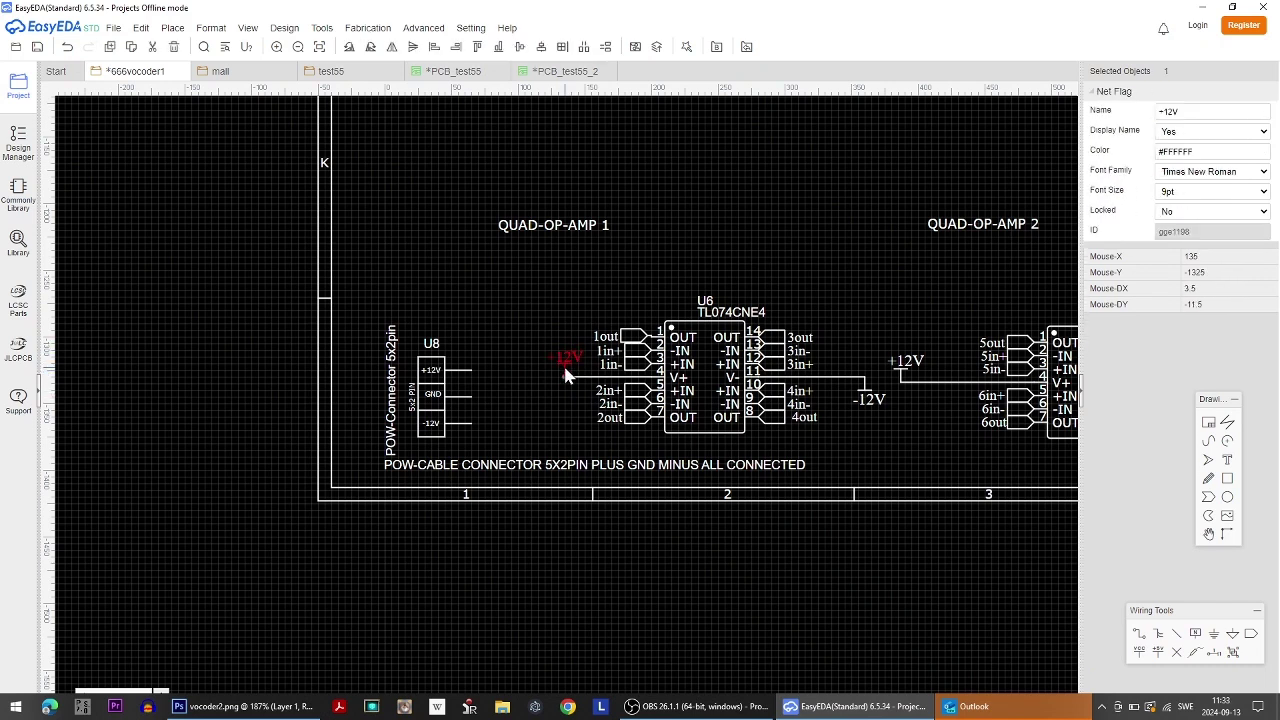
{"action": "key", "text": "ctrl+c"}
{"action": "key", "text": "ctrl+v"}
{"action": "left_click", "coordinate": [471, 369]}
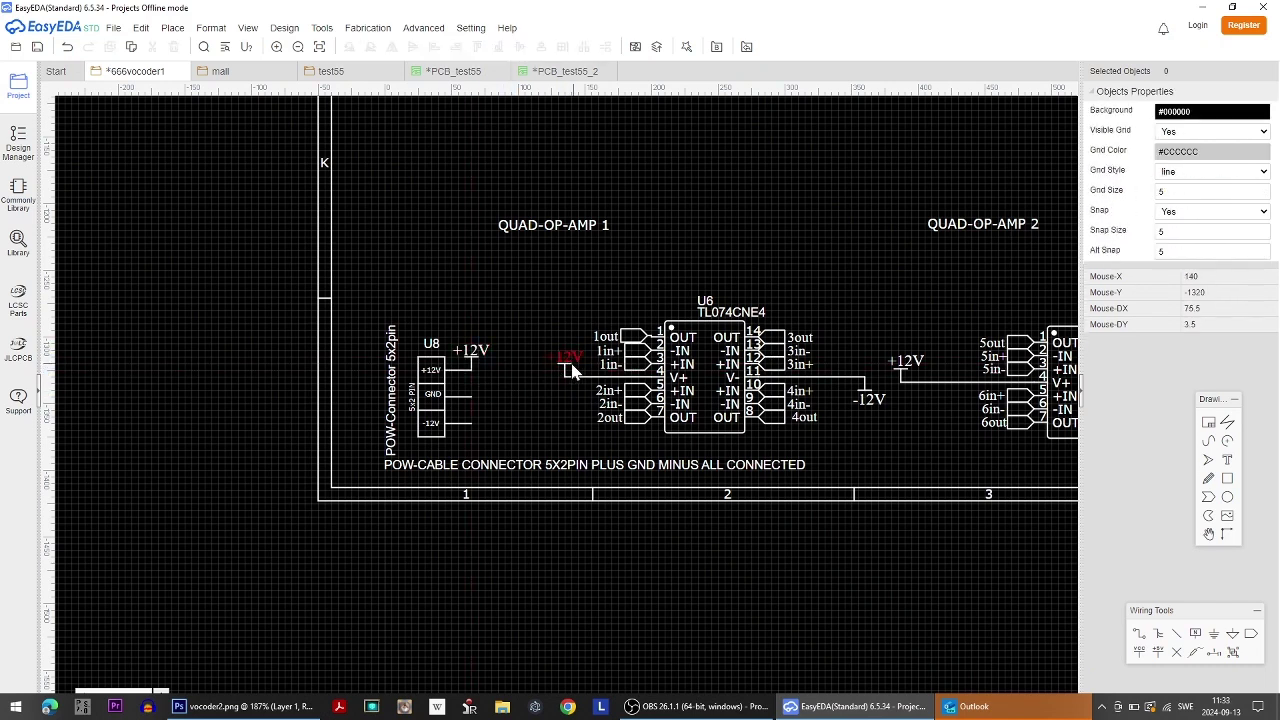
Paste a copy of the -12V flag on connector U8's -12V pin and shorten U6's -12V lead.
{"action": "left_click_drag", "start_coordinate": [870, 396], "coordinate": [845, 396]}
{"action": "key", "text": "ctrl+c"}
{"action": "key", "text": "ctrl+v"}
{"action": "left_click", "coordinate": [472, 433]}
{"action": "left_click_drag", "start_coordinate": [839, 390], "coordinate": [803, 418]}
{"action": "left_click", "coordinate": [874, 434]}
Shorten the +12V and -12V supply leads of chips U10 and U18, keeping the flags at the lead ends.
{"action": "right_click_drag", "start_coordinate": [874, 434], "coordinate": [583, 434]}
{"action": "key", "text": "ctrl+v"}
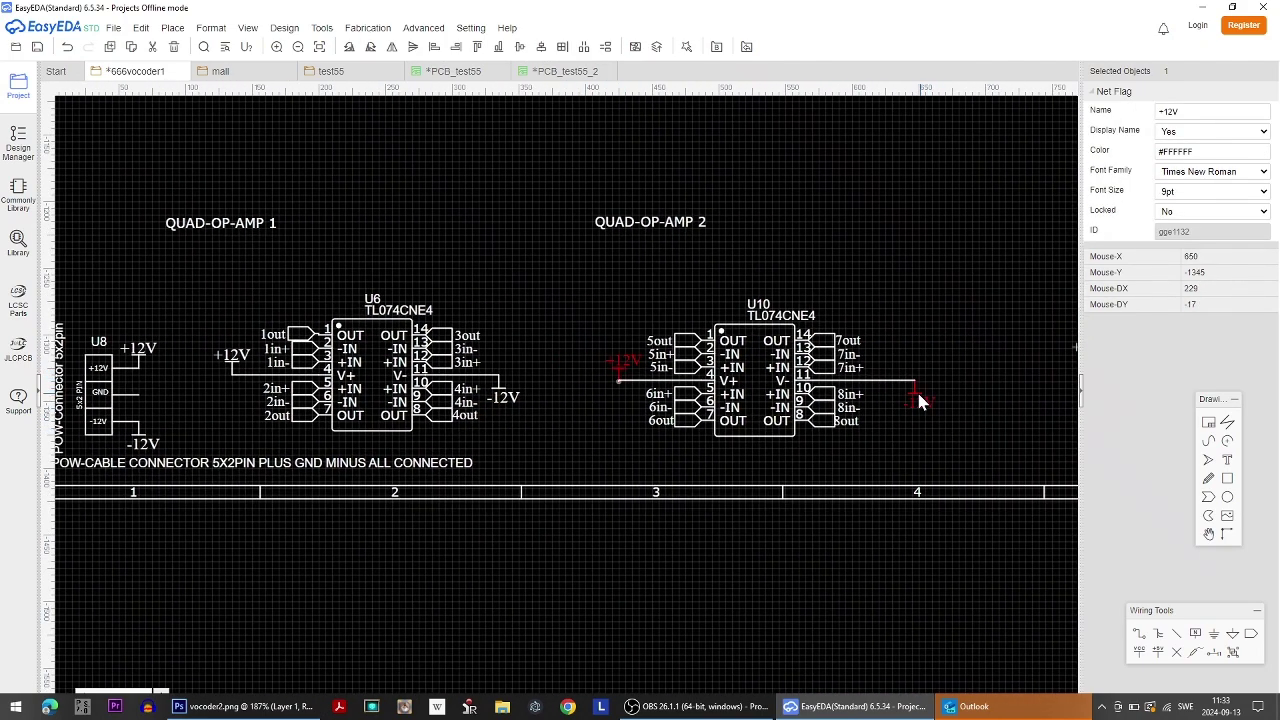
{"action": "left_click", "coordinate": [886, 385]}
{"action": "right_click_drag", "start_coordinate": [972, 458], "coordinate": [649, 451]}
{"action": "key", "text": "ctrl+v"}
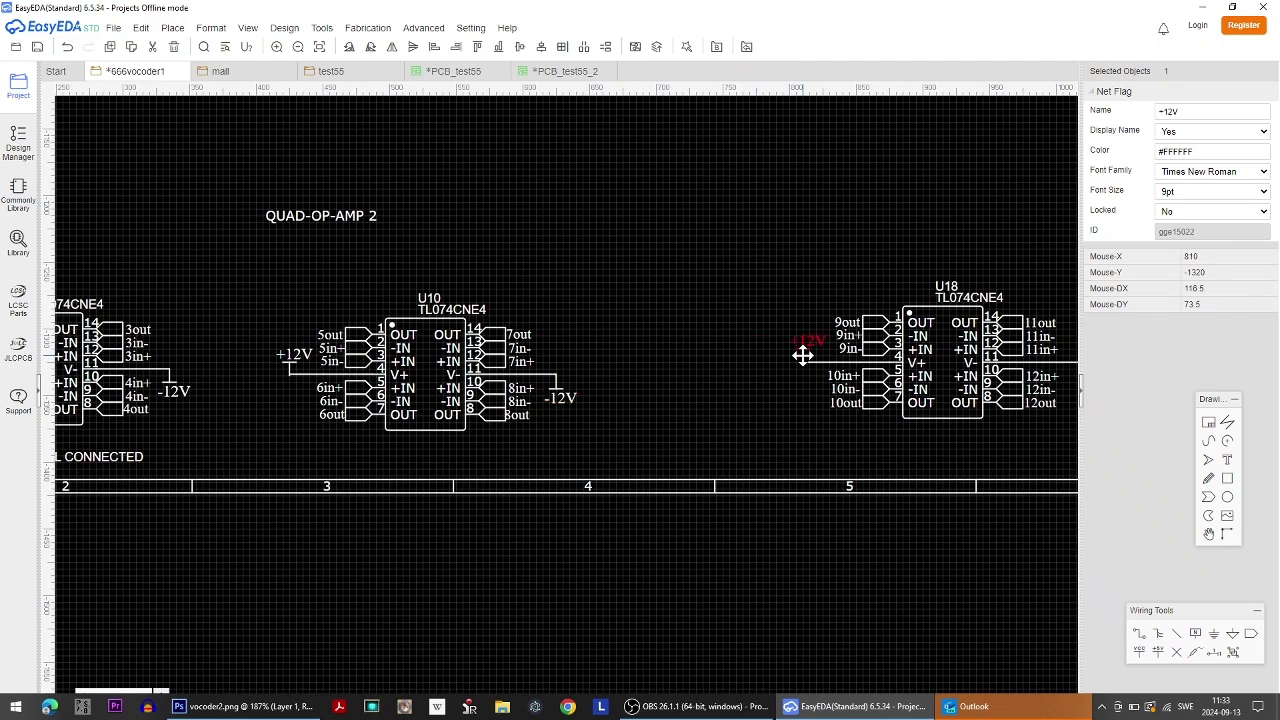
{"action": "right_click_drag", "start_coordinate": [890, 441], "coordinate": [674, 436]}
{"action": "left_click_drag", "start_coordinate": [889, 374], "coordinate": [865, 371]}
{"action": "left_click", "coordinate": [885, 420]}
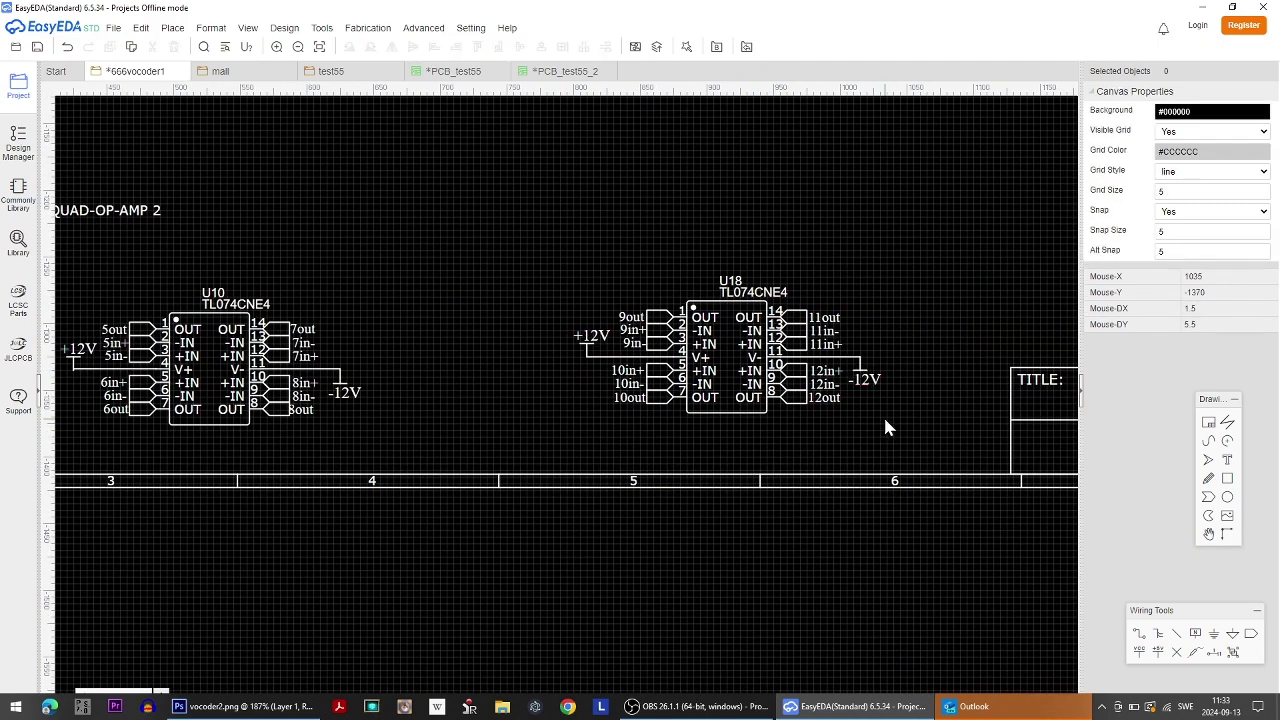
Move the U18 chip circuit closer to U10.
{"action": "left_click_drag", "start_coordinate": [592, 285], "coordinate": [594, 288]}
{"action": "left_click_drag", "start_coordinate": [651, 363], "coordinate": [529, 364]}
{"action": "left_click", "coordinate": [855, 386]}
{"action": "left_click_drag", "start_coordinate": [721, 380], "coordinate": [805, 386]}
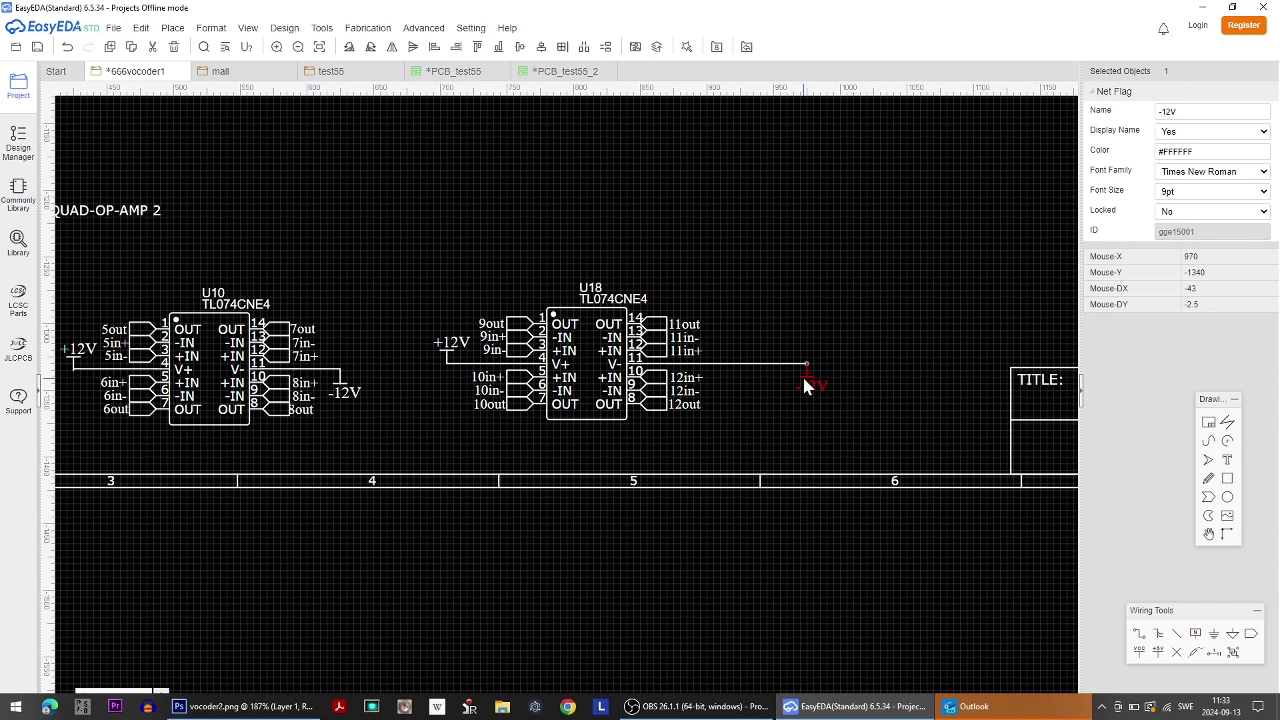
Shorten U18's -12V lead and place the -12V flag at its new end.
{"action": "left_click", "coordinate": [806, 365]}
{"action": "left_click_drag", "start_coordinate": [806, 365], "coordinate": [735, 364]}
{"action": "key", "text": "space"}
{"action": "key", "text": "ctrl+z"}
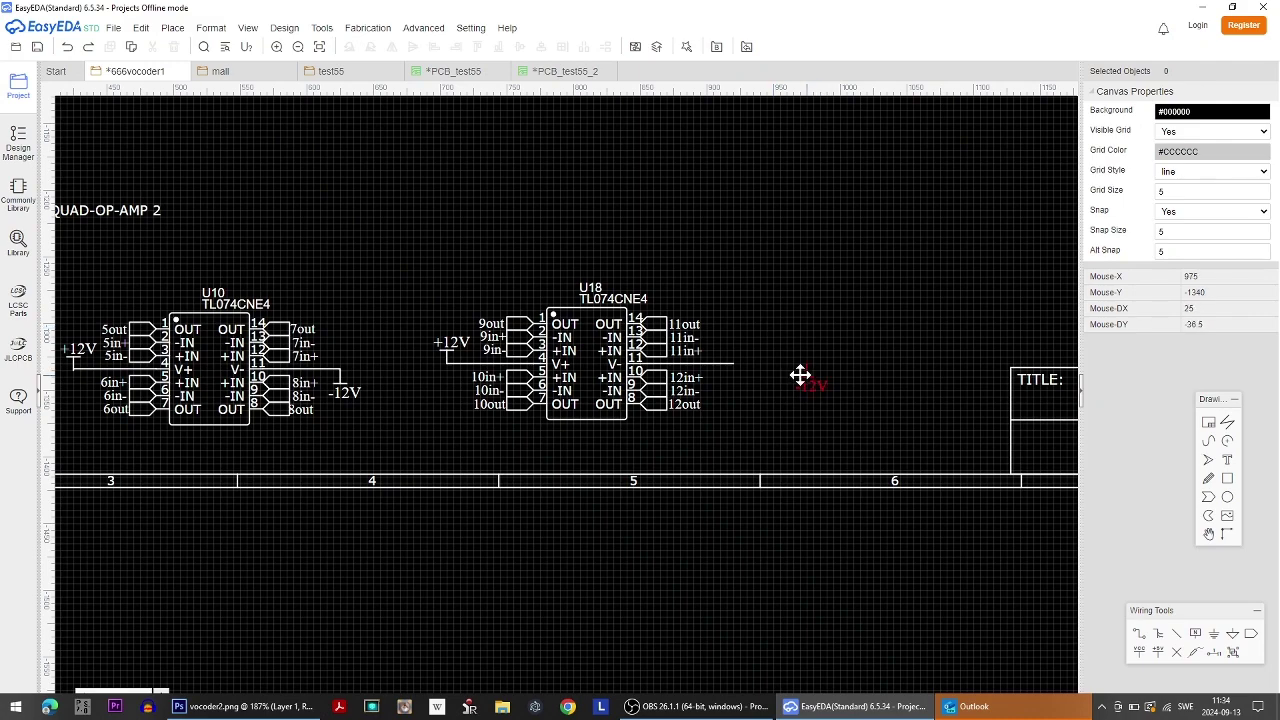
{"action": "left_click_drag", "start_coordinate": [808, 380], "coordinate": [737, 371]}
{"action": "right_click_drag", "start_coordinate": [321, 440], "coordinate": [731, 400]}
{"action": "right_click_drag", "start_coordinate": [430, 400], "coordinate": [737, 403]}
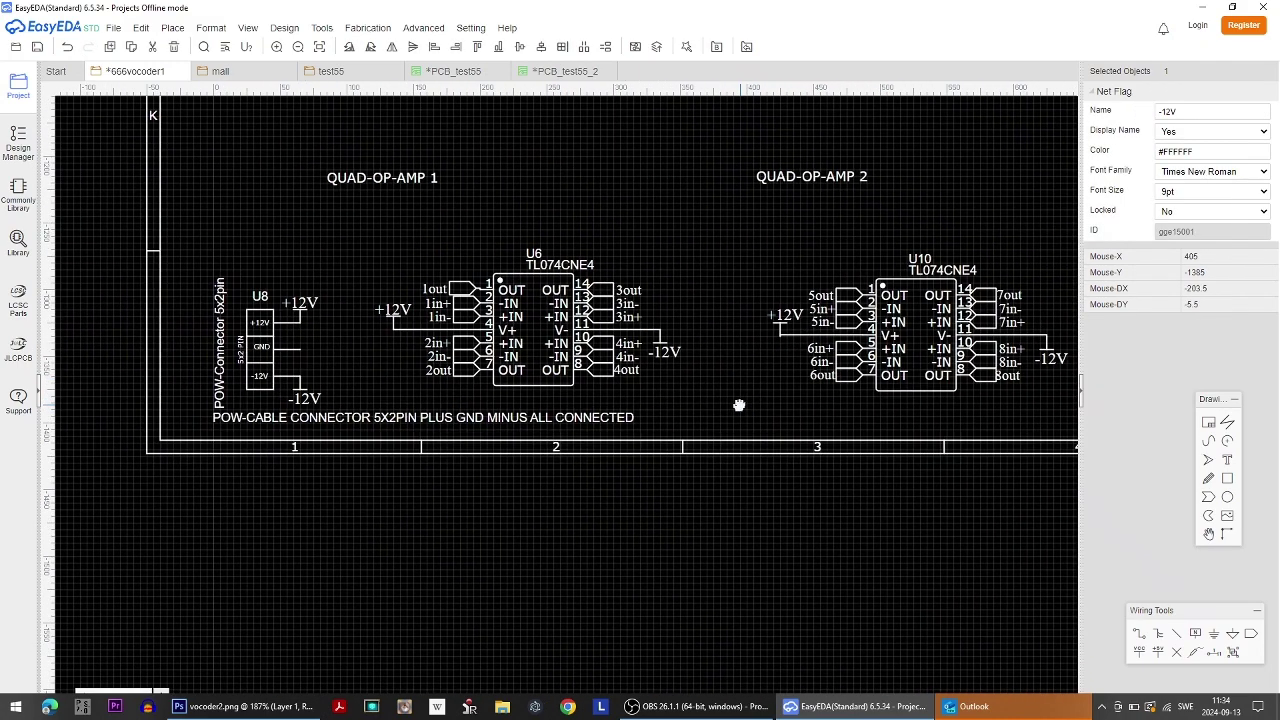
{"action": "right_click_drag", "start_coordinate": [346, 371], "coordinate": [484, 375]}
{"action": "scroll", "coordinate": [484, 375], "scroll_direction": "down", "scroll_amount": 3}
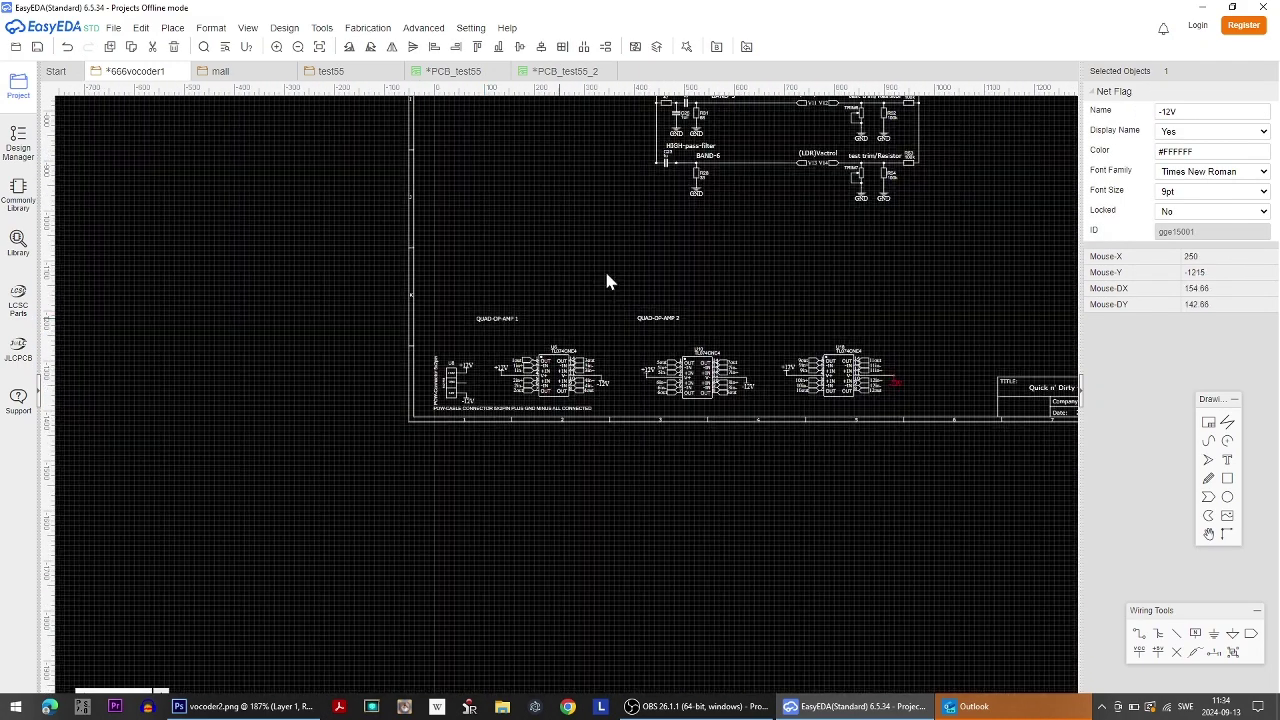
{"action": "left_click", "coordinate": [695, 185]}
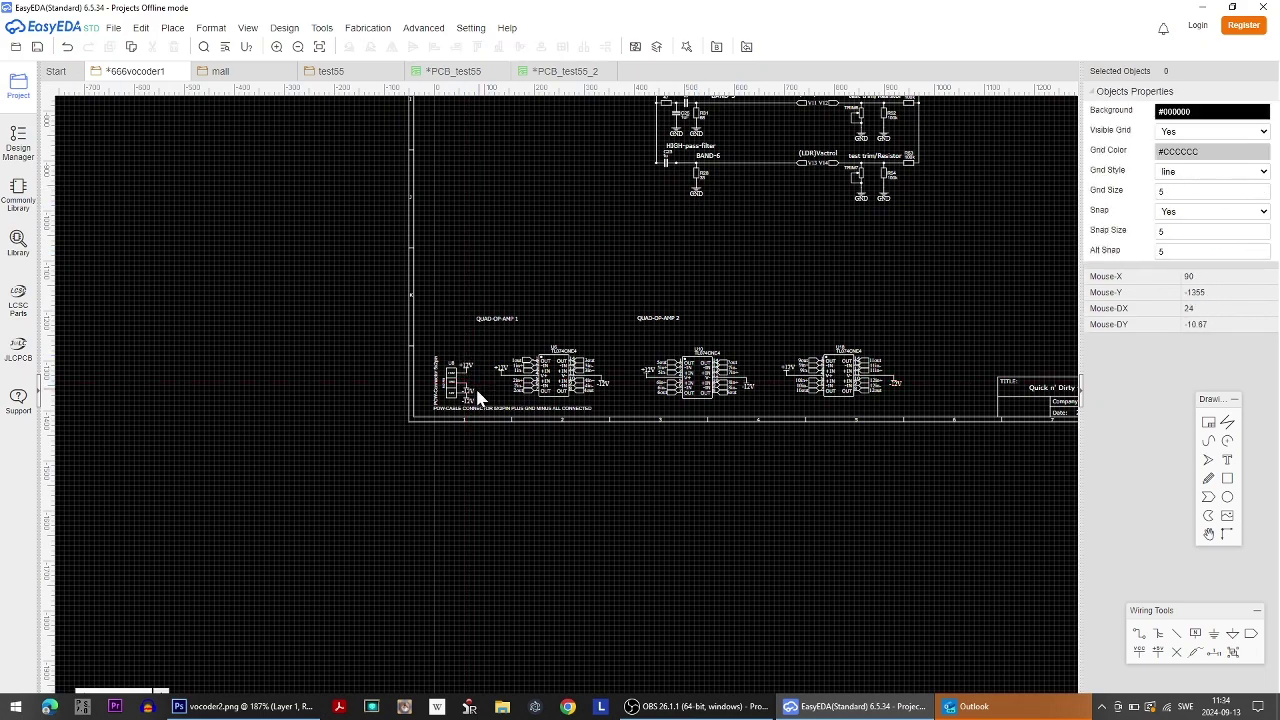
{"action": "scroll", "coordinate": [475, 390], "scroll_direction": "up", "scroll_amount": 5}
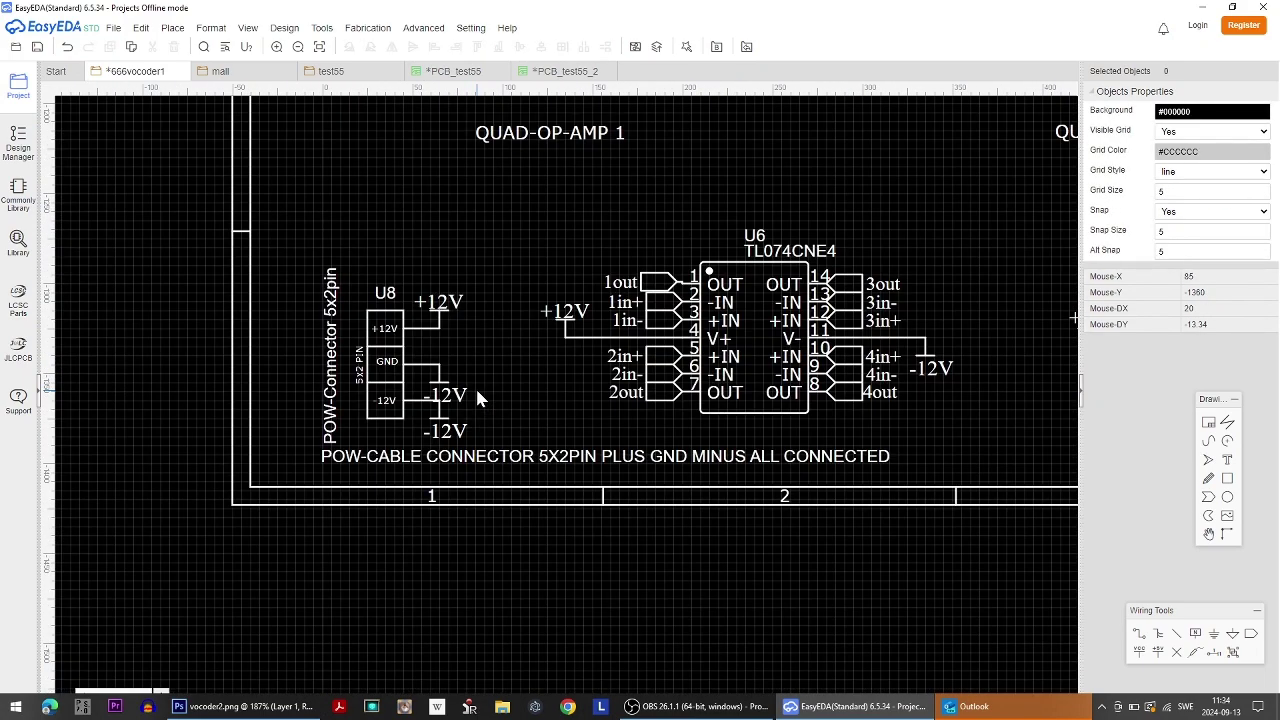
{"action": "scroll", "coordinate": [806, 326], "scroll_direction": "down", "scroll_amount": 3}
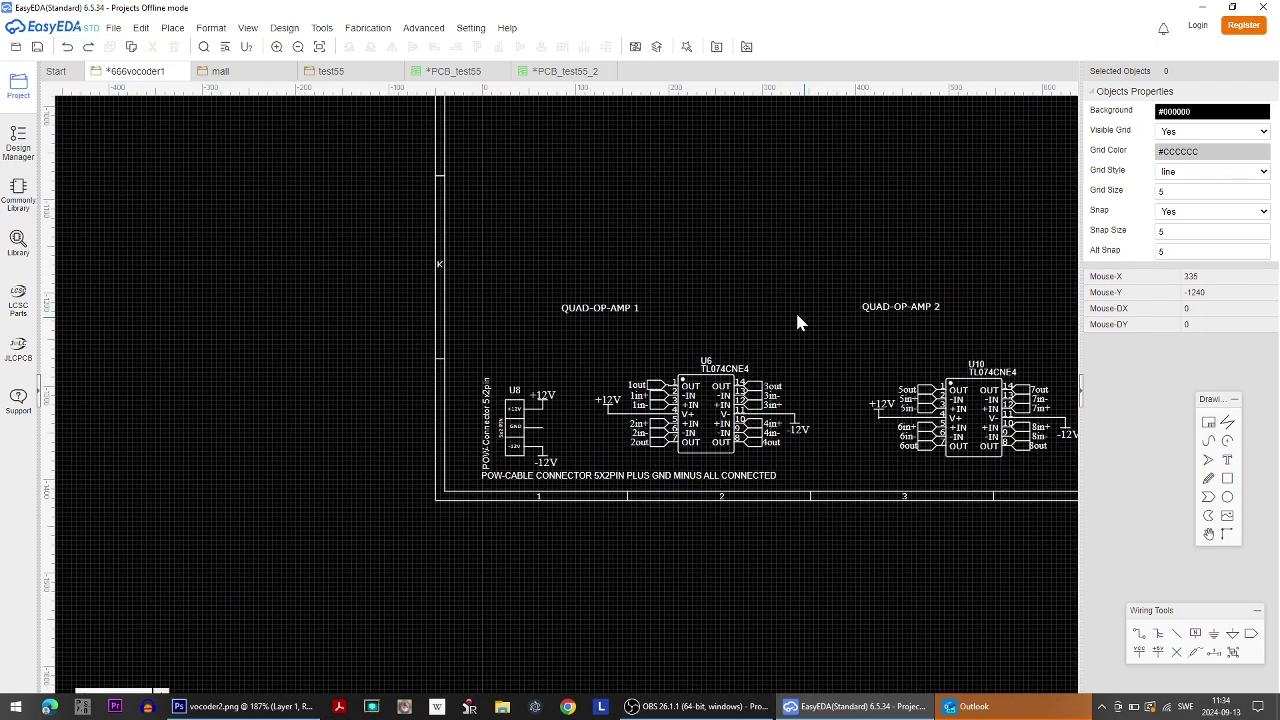
Place a ground symbol on connector U8's GND pin, offset clear of the -12V flag.
{"action": "left_click", "coordinate": [1183, 640]}
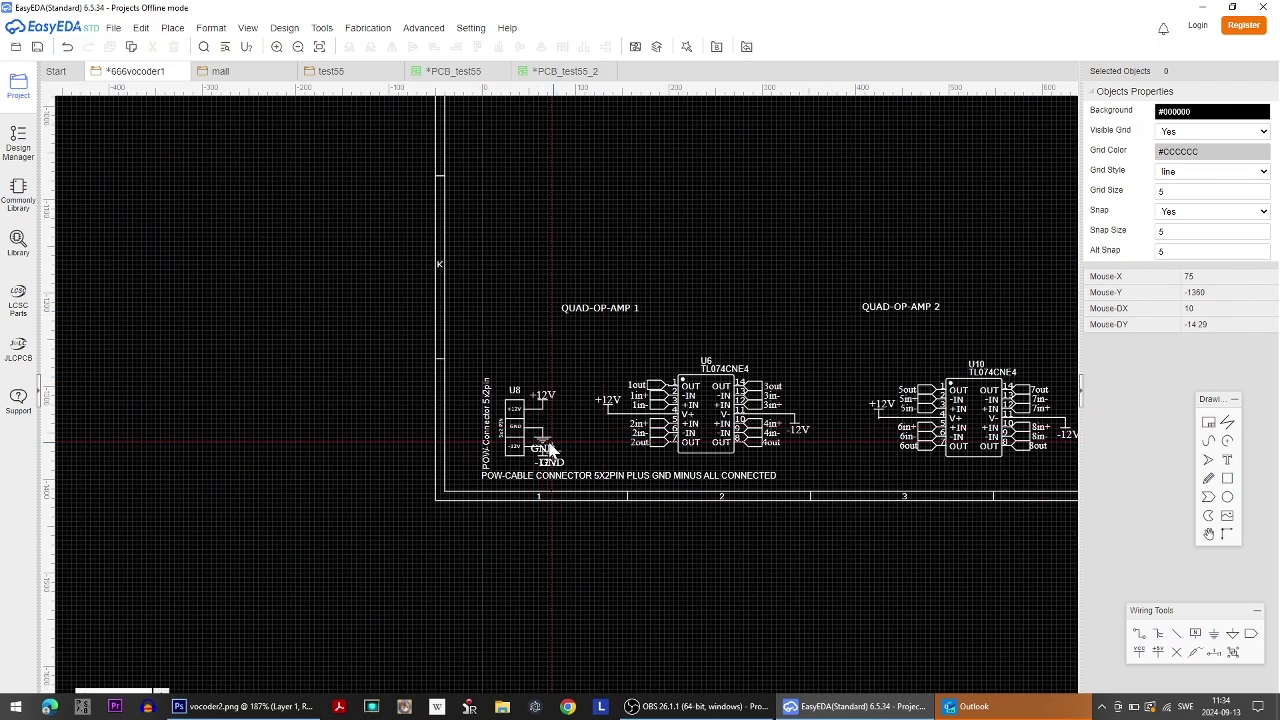
{"action": "left_click_drag", "start_coordinate": [543, 441], "coordinate": [571, 437]}
{"action": "scroll", "coordinate": [557, 416], "scroll_direction": "up", "scroll_amount": 2}
Copy the 1u capacitor from the BAND-6 high-pass filter and place it upright on the ground lead of power connector U8.
{"action": "scroll", "coordinate": [751, 244], "scroll_direction": "down", "scroll_amount": 5}
{"action": "scroll", "coordinate": [689, 297], "scroll_direction": "up", "scroll_amount": 6}
{"action": "left_click", "coordinate": [605, 250]}
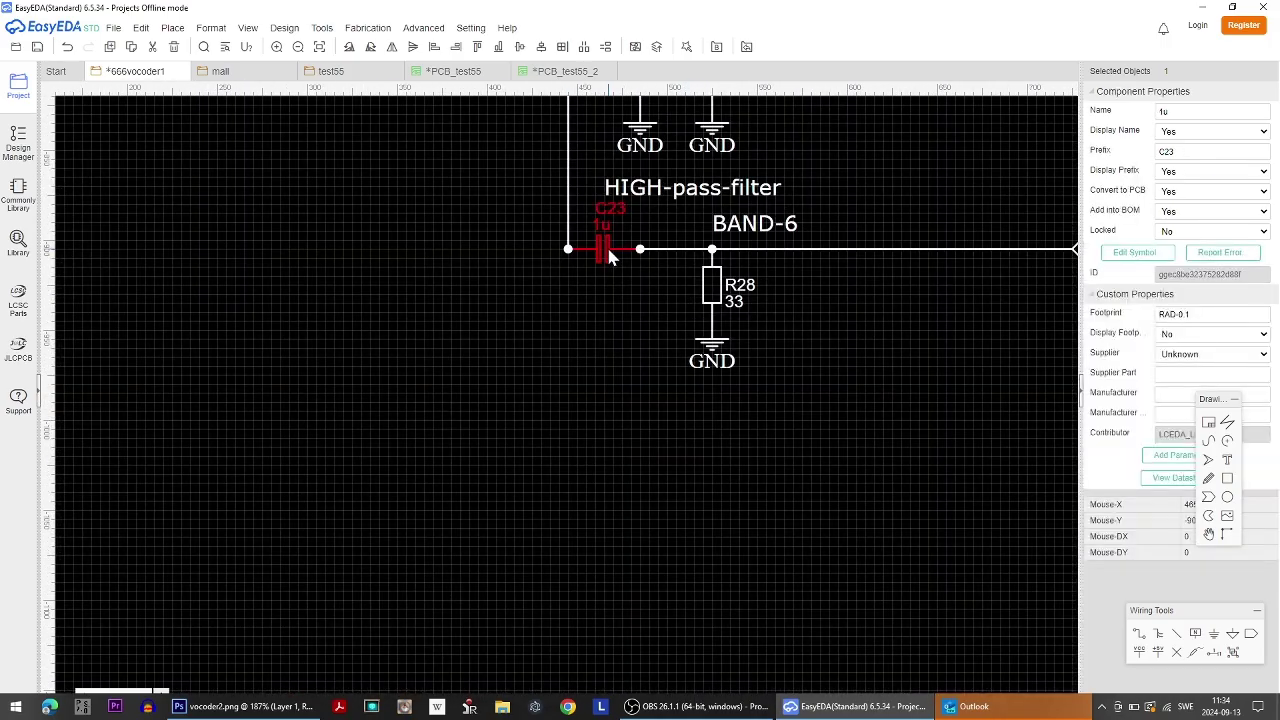
{"action": "scroll", "coordinate": [312, 493], "scroll_direction": "down", "scroll_amount": 3}
{"action": "right_click_drag", "start_coordinate": [312, 493], "coordinate": [660, 355]}
{"action": "scroll", "coordinate": [572, 543], "scroll_direction": "up", "scroll_amount": 4}
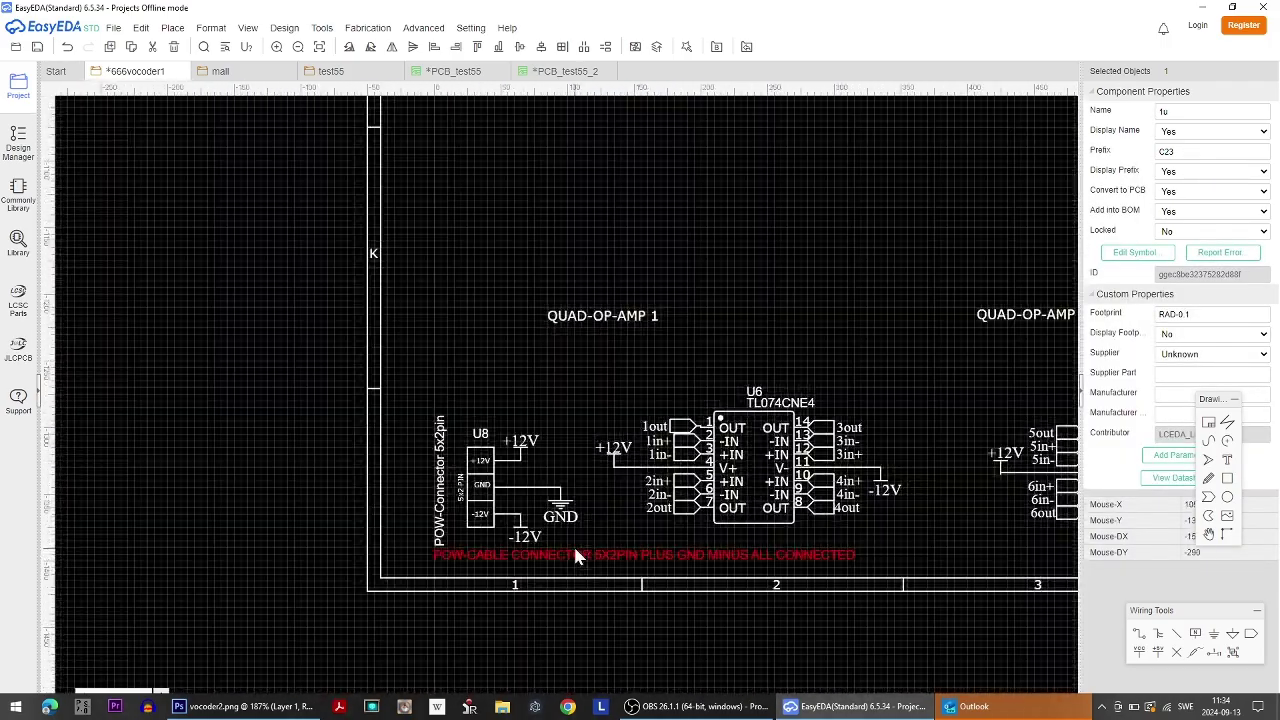
{"action": "key", "text": "ctrl+v"}
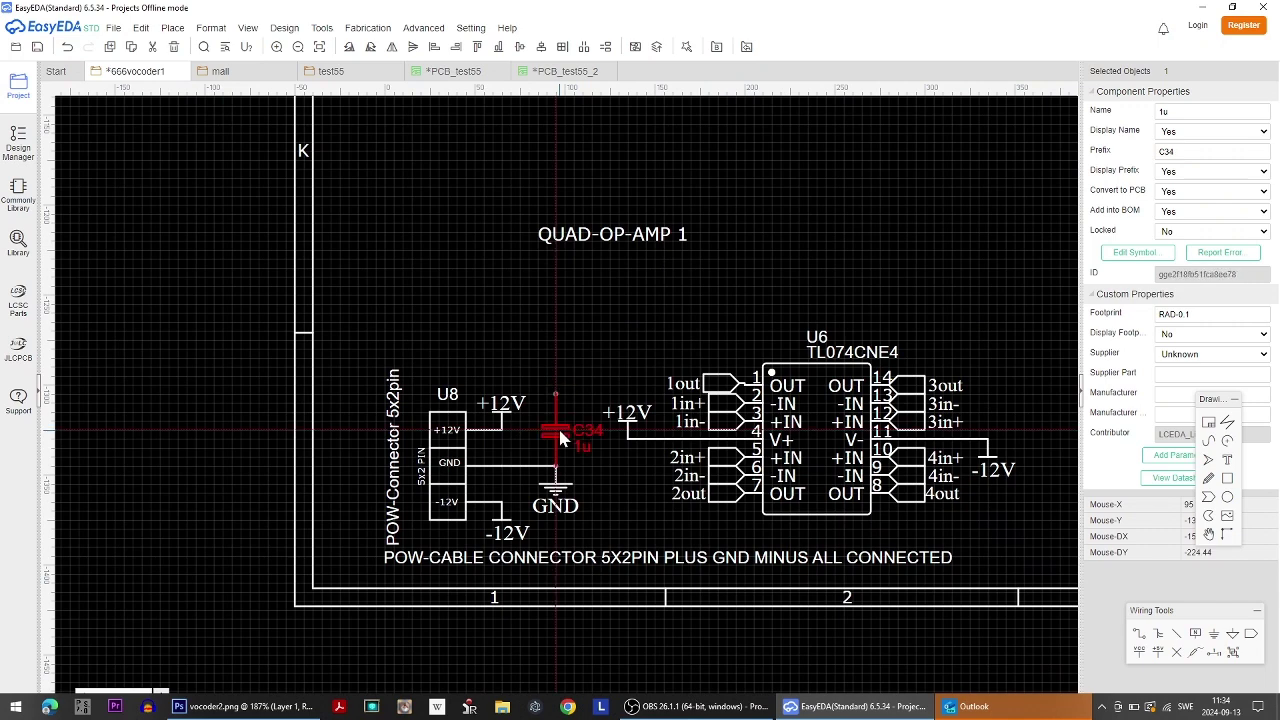
{"action": "left_click", "coordinate": [558, 426]}
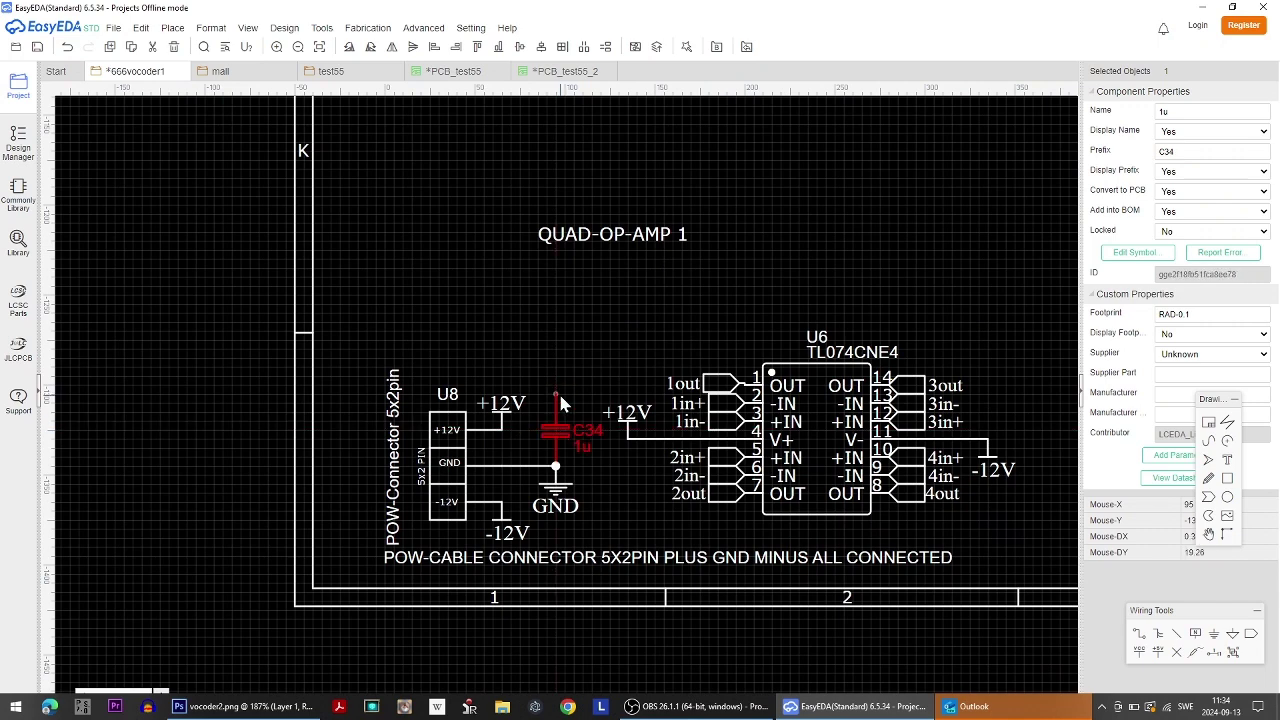
Move the U10 chip circuit with its supply flags closer to U18, opening space beside U6.
{"action": "left_click", "coordinate": [650, 478]}
{"action": "scroll", "coordinate": [1005, 545], "scroll_direction": "down", "scroll_amount": 5}
{"action": "scroll", "coordinate": [753, 424], "scroll_direction": "up", "scroll_amount": 2}
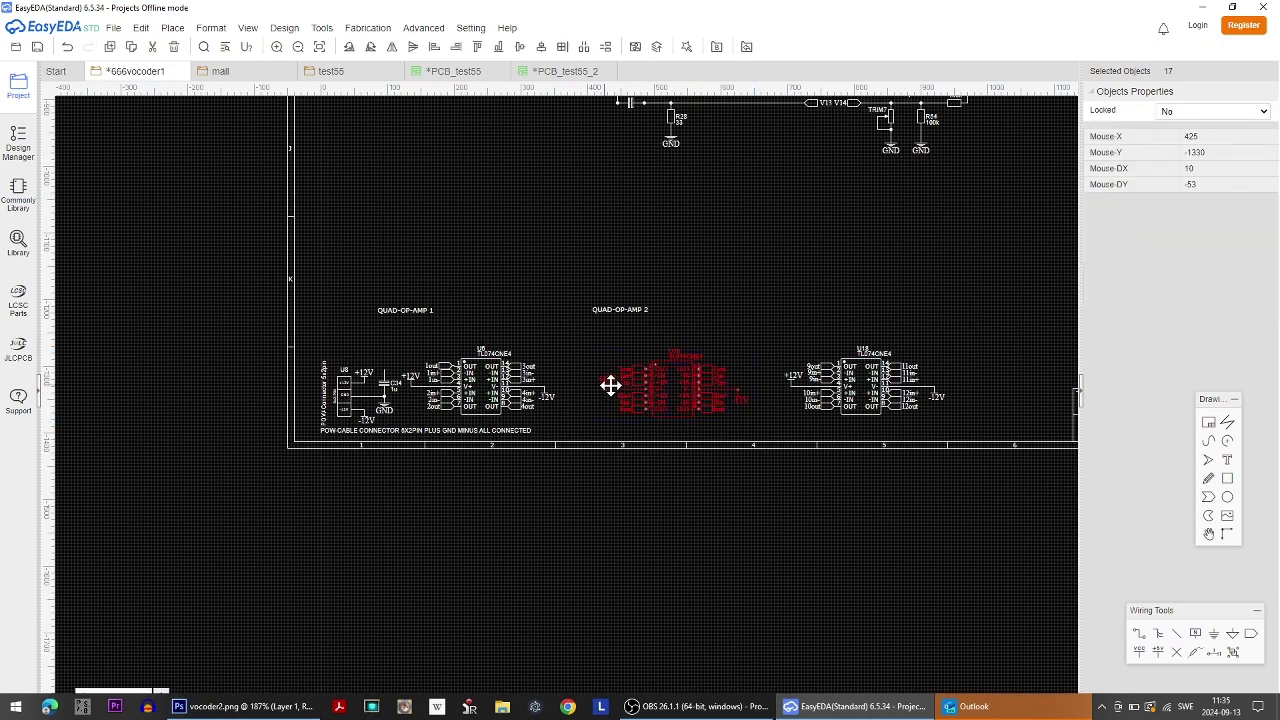
{"action": "left_click", "coordinate": [643, 388]}
Move the POW-CABLE CONNECTOR note out of the sheet frame, into the empty area below it.
{"action": "left_click_drag", "start_coordinate": [420, 358], "coordinate": [413, 342]}
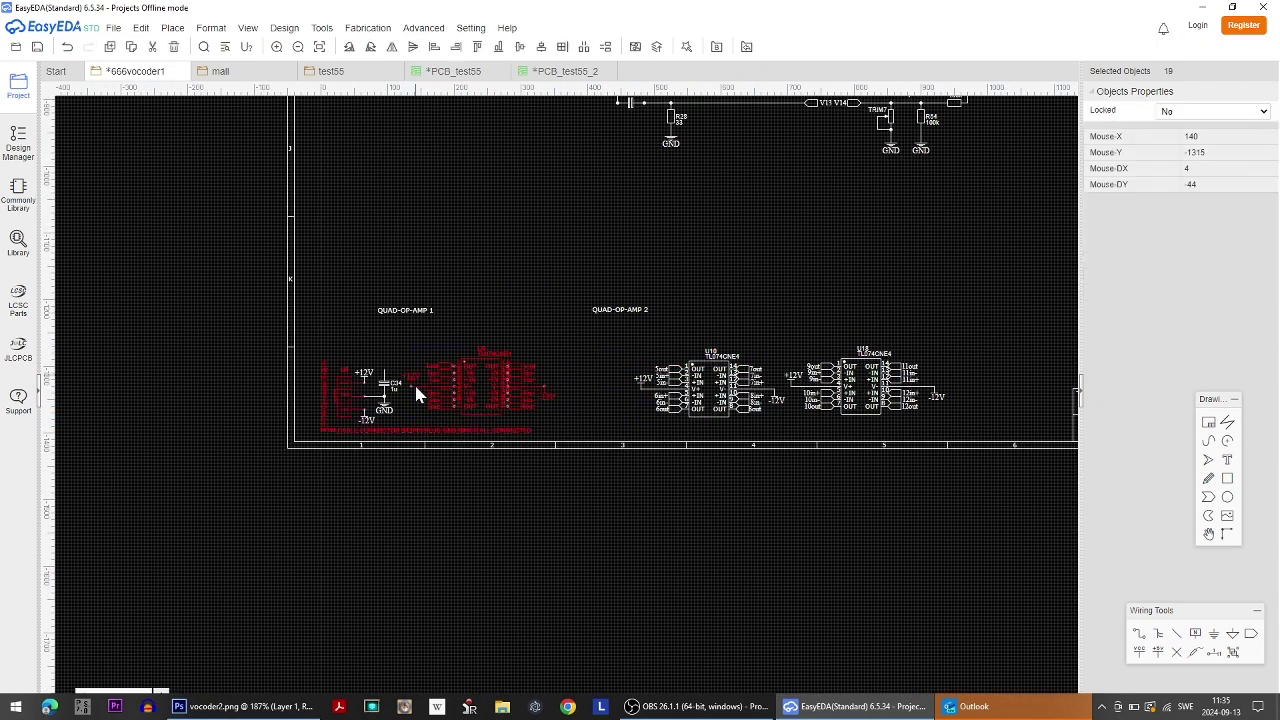
{"action": "left_click", "coordinate": [498, 307]}
{"action": "left_click_drag", "start_coordinate": [565, 408], "coordinate": [415, 350]}
{"action": "left_click", "coordinate": [414, 351]}
{"action": "left_click_drag", "start_coordinate": [510, 436], "coordinate": [448, 498]}
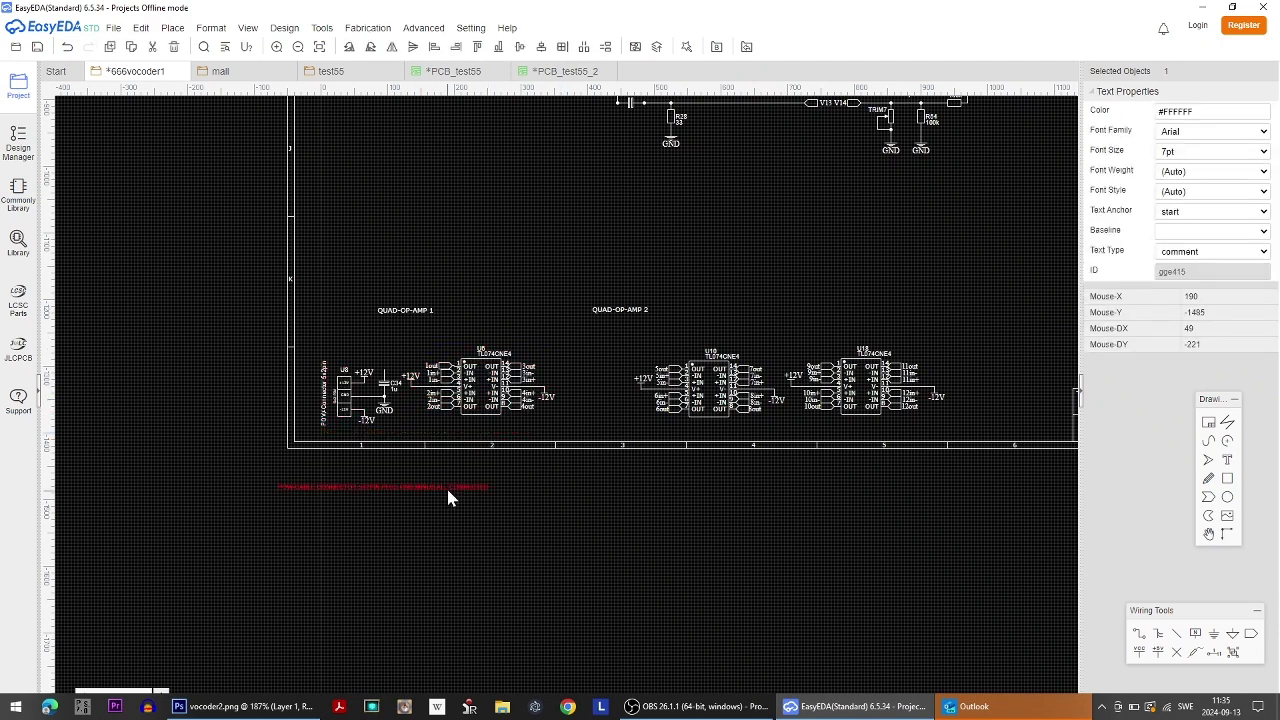
{"action": "left_click_drag", "start_coordinate": [480, 372], "coordinate": [407, 340]}
{"action": "left_click", "coordinate": [411, 370]}
{"action": "left_click_drag", "start_coordinate": [590, 412], "coordinate": [418, 346]}
{"action": "left_click", "coordinate": [418, 346]}
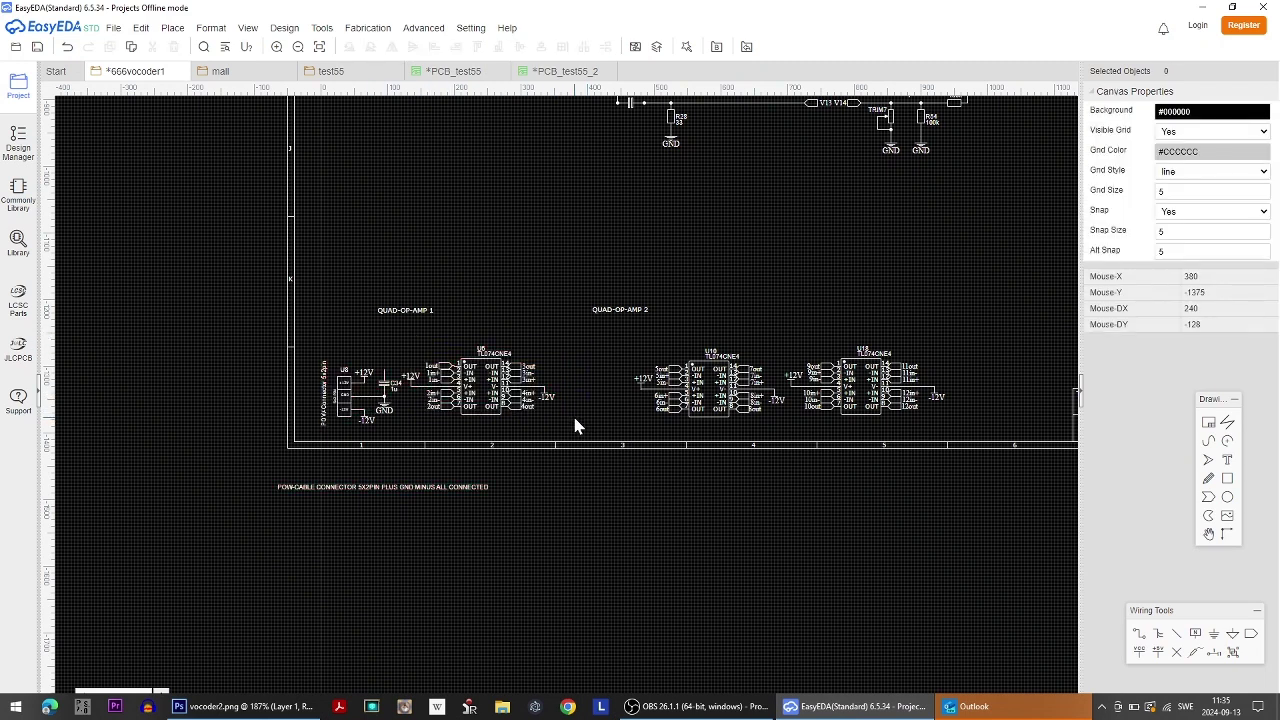
Move connector U8 with its flags and capacitor above the QUAD-OP-AMP 1 title, and the POW-CABLE CONNECTOR note beneath that title.
{"action": "left_click_drag", "start_coordinate": [323, 365], "coordinate": [412, 203]}
{"action": "left_click", "coordinate": [481, 249]}
{"action": "left_click", "coordinate": [425, 212]}
Copy the connector's 1u capacitor with its ground symbol into the empty area below the sheet frame.
{"action": "left_click", "coordinate": [419, 217]}
{"action": "key", "text": "ctrl+c"}
{"action": "key", "text": "ctrl+v"}
{"action": "left_click", "coordinate": [492, 538]}
{"action": "left_click", "coordinate": [495, 541]}
{"action": "key", "text": "Delete"}
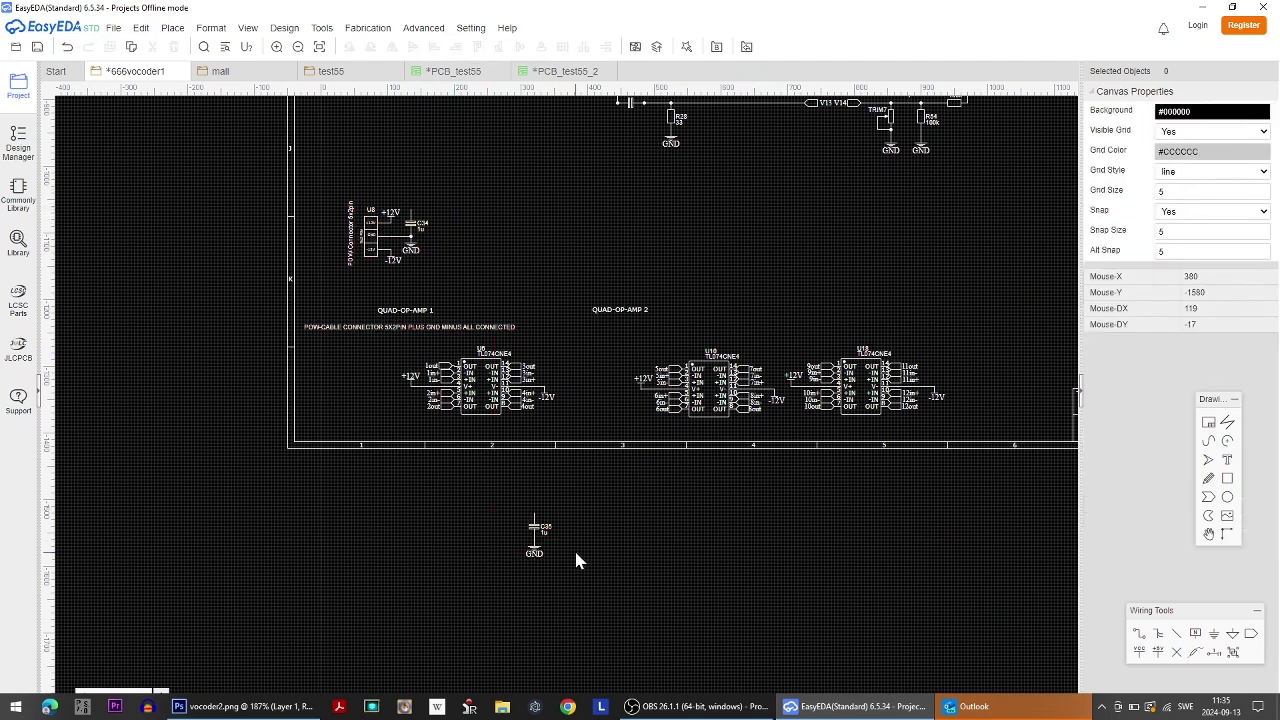
Copy the spare 1u capacitor with its ground symbol onto the +12V lead of U6.
{"action": "left_click_drag", "start_coordinate": [571, 568], "coordinate": [538, 533]}
{"action": "key", "text": "ctrl+c"}
{"action": "key", "text": "ctrl+v"}
{"action": "left_click", "coordinate": [412, 402]}
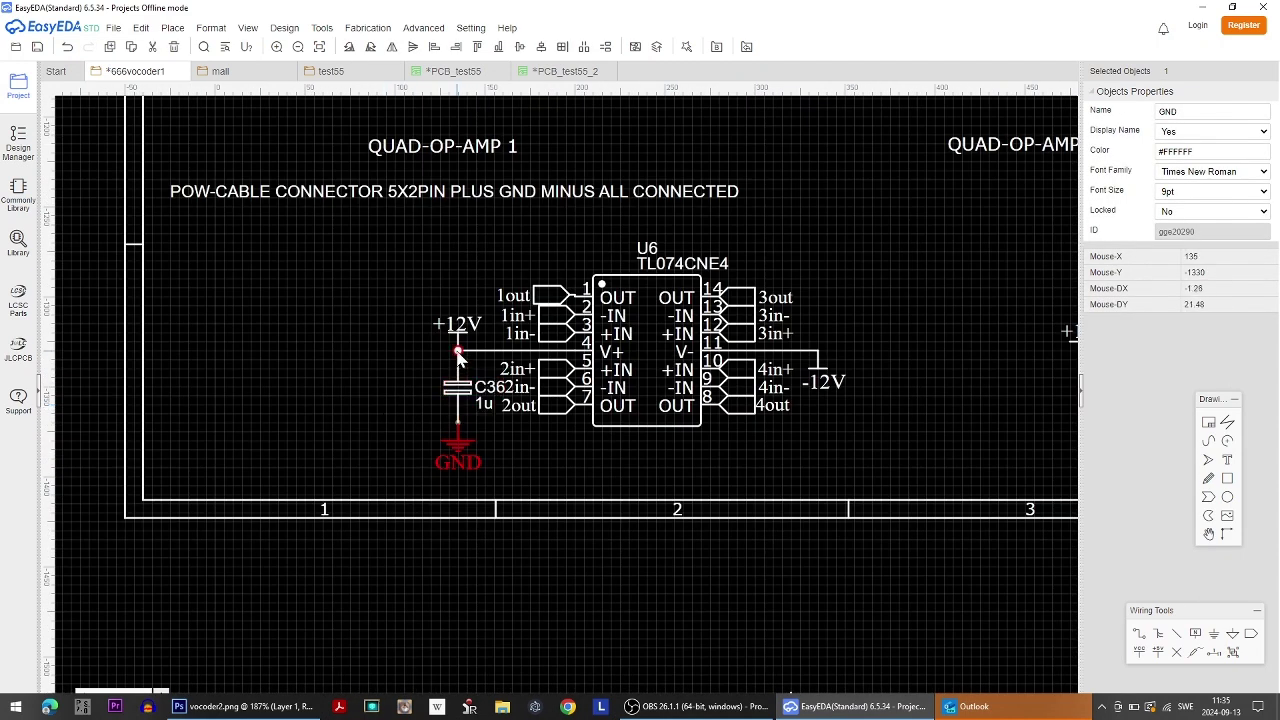
Shift U6's +12V flag, filter capacitor and ground symbol farther from the chip so the capacitor labels clear the pin ports.
{"action": "left_click", "coordinate": [331, 351]}
{"action": "left_click_drag", "start_coordinate": [458, 342], "coordinate": [417, 340]}
{"action": "left_click_drag", "start_coordinate": [457, 388], "coordinate": [413, 388]}
{"action": "left_click_drag", "start_coordinate": [457, 445], "coordinate": [413, 445]}
{"action": "left_click_drag", "start_coordinate": [362, 328], "coordinate": [398, 327]}
Set the value of U6's +12V filter capacitor to 150n.
{"action": "double_click", "coordinate": [437, 403]}
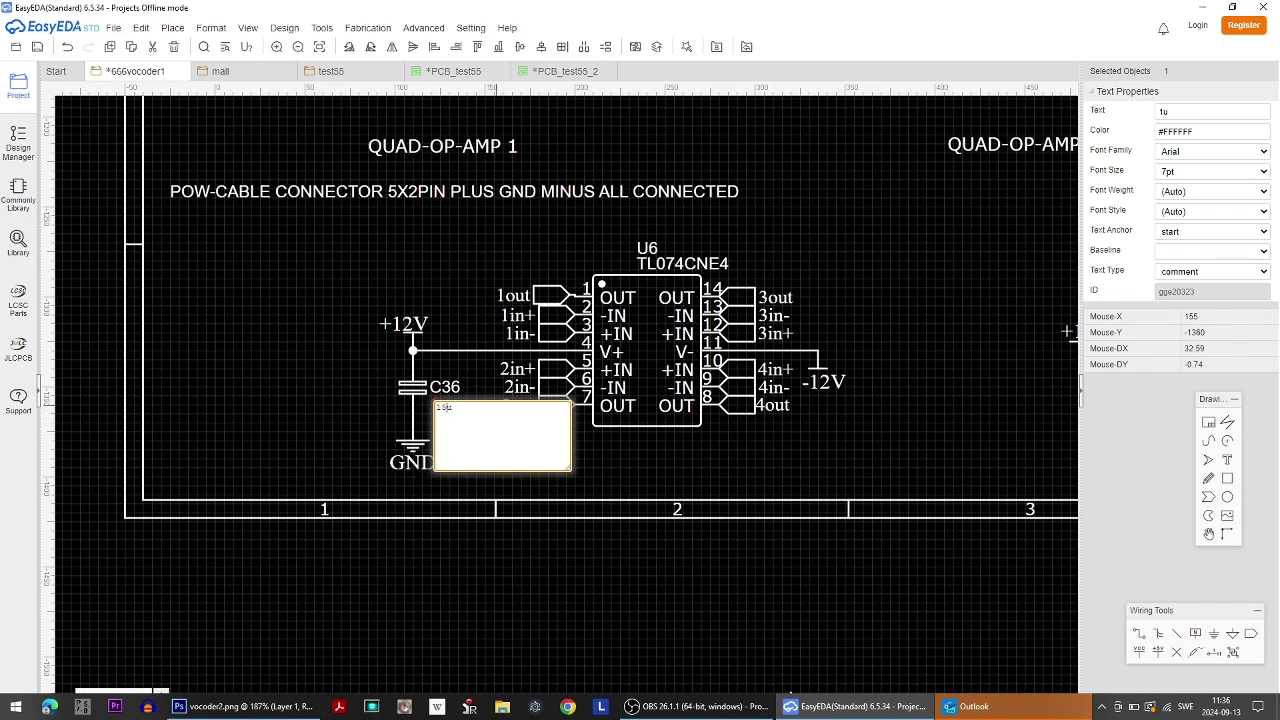
{"action": "type", "text": "150u"}
{"action": "left_click", "coordinate": [628, 470]}
{"action": "double_click", "coordinate": [446, 400]}
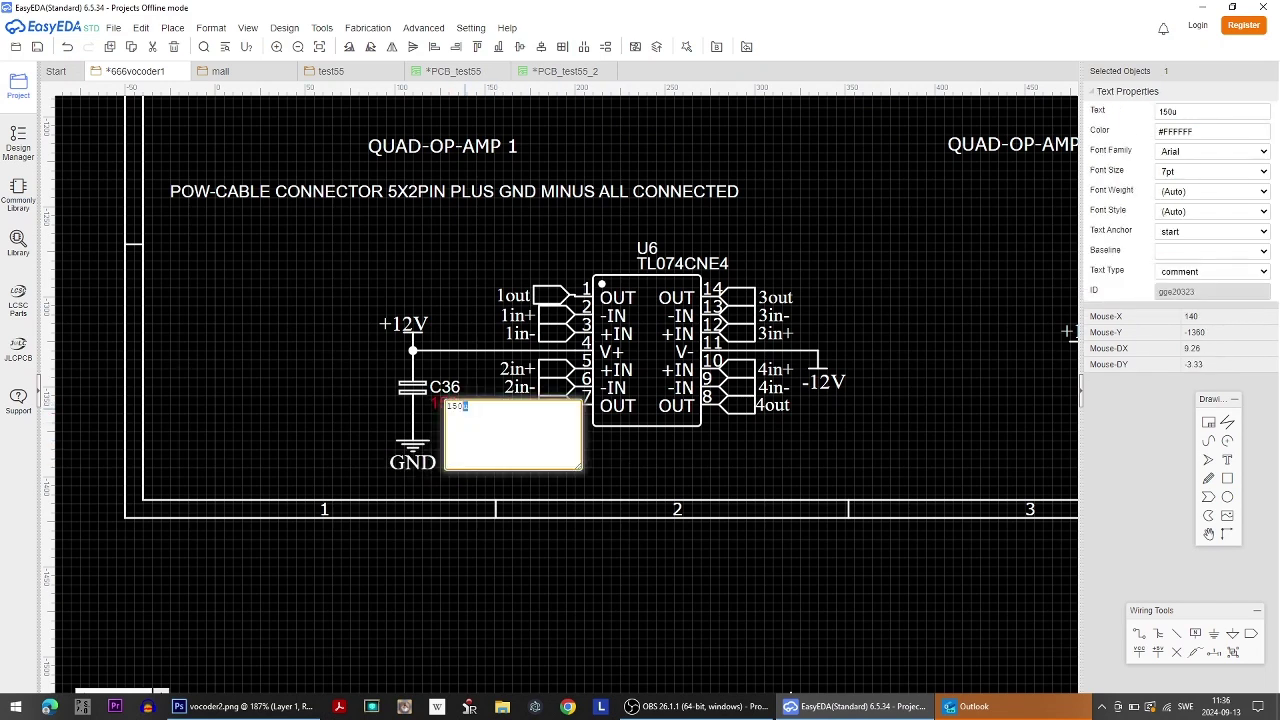
{"action": "left_click", "coordinate": [699, 483]}
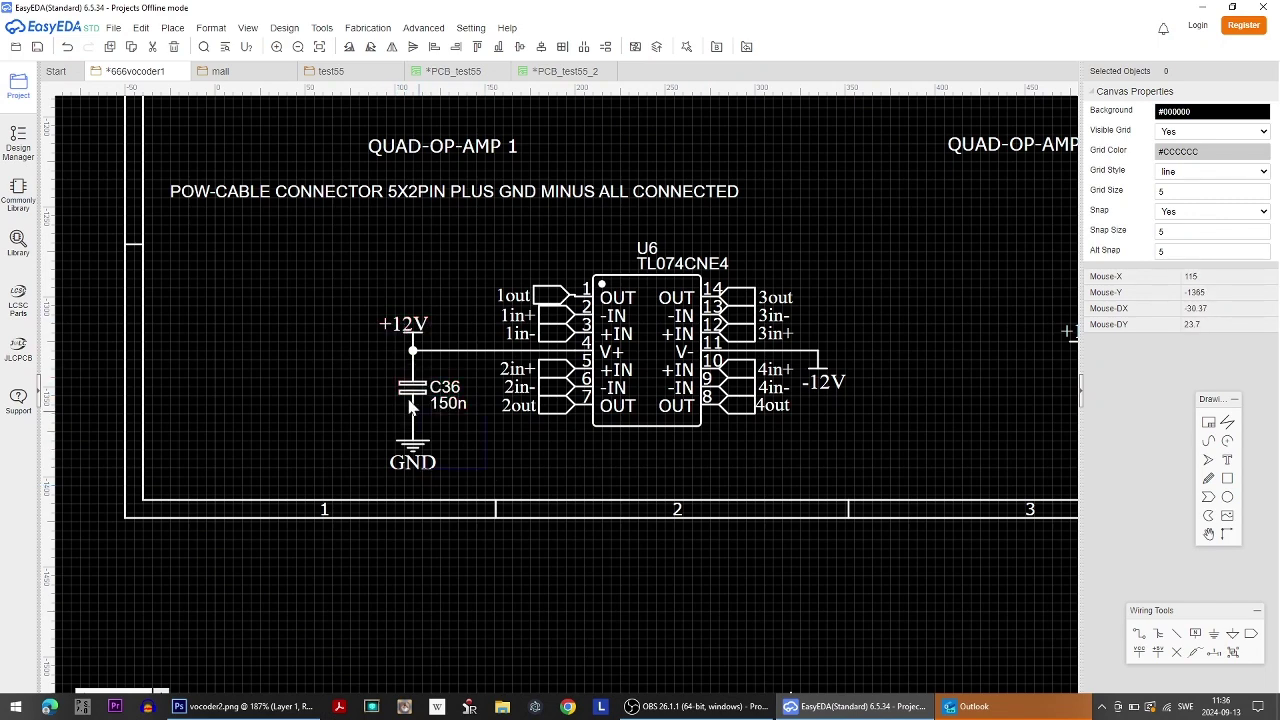
Copy the 150n capacitor with its ground onto U10's +12V lead and shift it with the flag away from the pin ports.
{"action": "left_click_drag", "start_coordinate": [418, 414], "coordinate": [389, 377]}
{"action": "scroll", "coordinate": [591, 420], "scroll_direction": "right", "scroll_amount": 5}
{"action": "key", "text": "ctrl+v"}
{"action": "left_click", "coordinate": [622, 394]}
{"action": "left_click", "coordinate": [624, 347]}
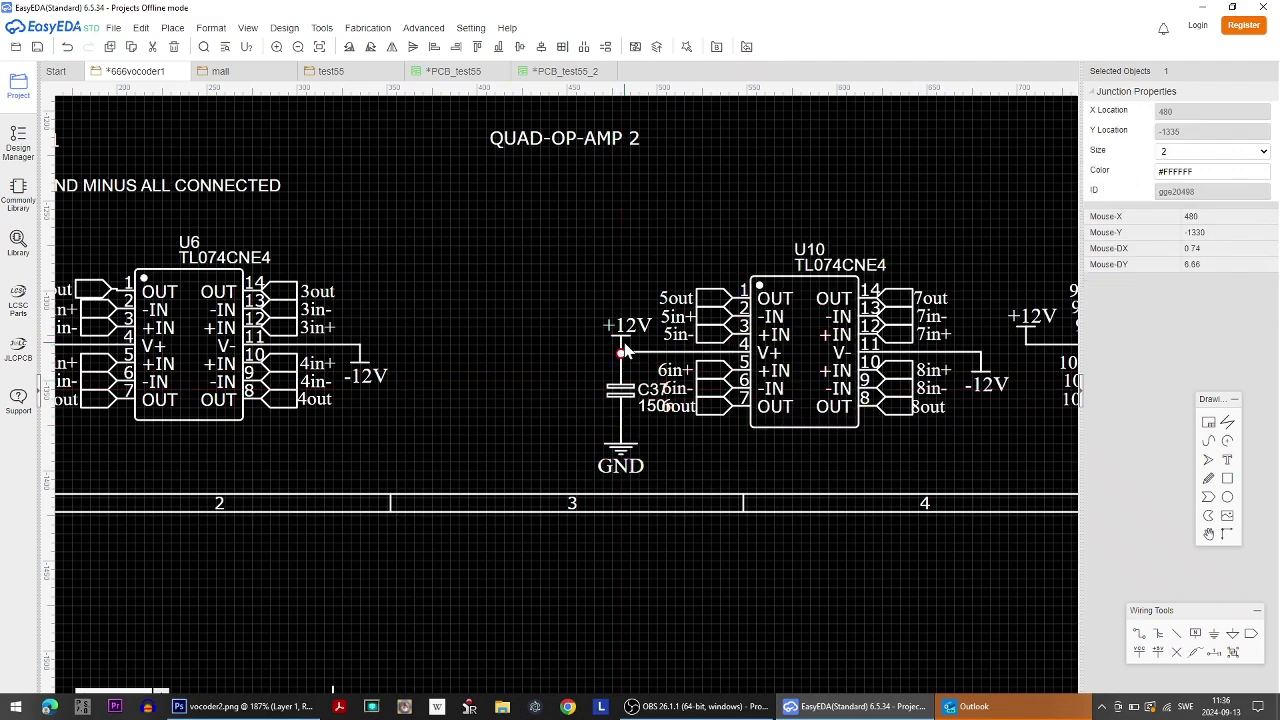
{"action": "left_click_drag", "start_coordinate": [624, 343], "coordinate": [595, 337]}
{"action": "left_click_drag", "start_coordinate": [621, 390], "coordinate": [594, 390]}
{"action": "left_click_drag", "start_coordinate": [620, 445], "coordinate": [593, 445]}
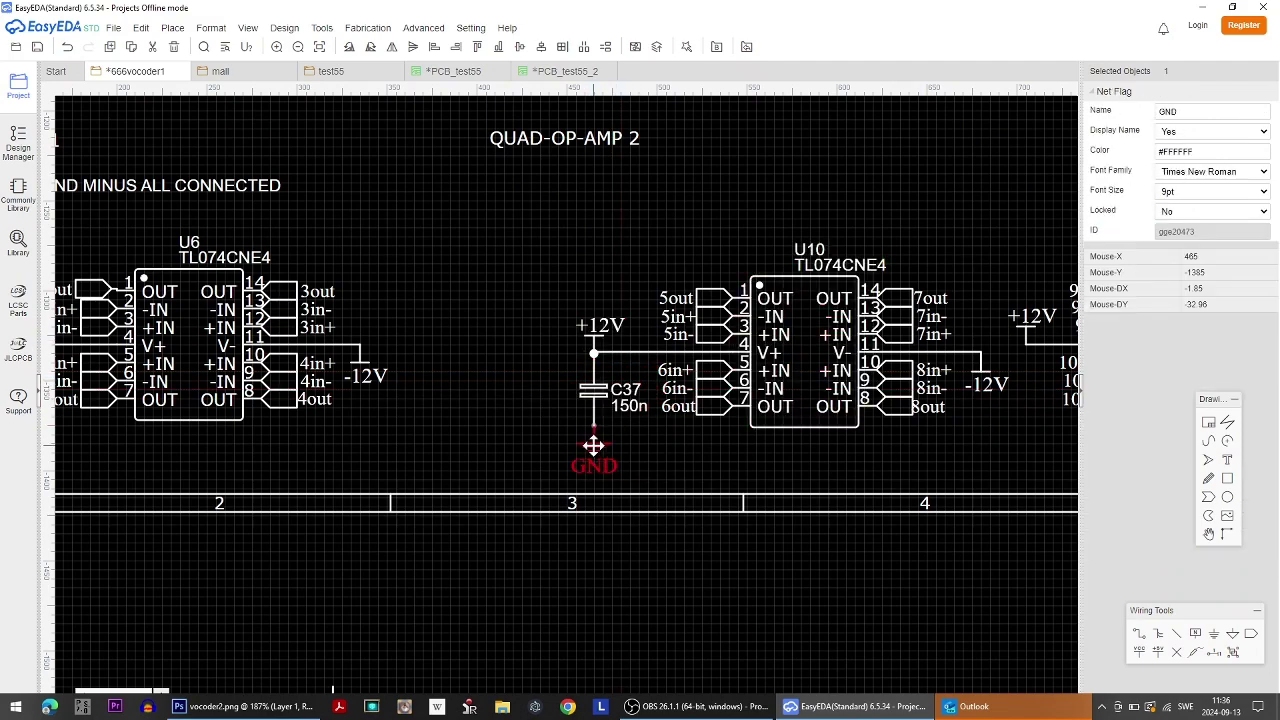
Copy the 150n capacitor with its ground onto U18's +12V lead and move its two labels beside the ground symbol.
{"action": "right_click_drag", "start_coordinate": [935, 457], "coordinate": [823, 457]}
{"action": "left_click_drag", "start_coordinate": [549, 367], "coordinate": [540, 365]}
{"action": "left_click_drag", "start_coordinate": [590, 330], "coordinate": [598, 328]}
{"action": "key", "text": "ctrl+v"}
{"action": "left_click", "coordinate": [601, 372]}
{"action": "left_click_drag", "start_coordinate": [622, 392], "coordinate": [561, 420]}
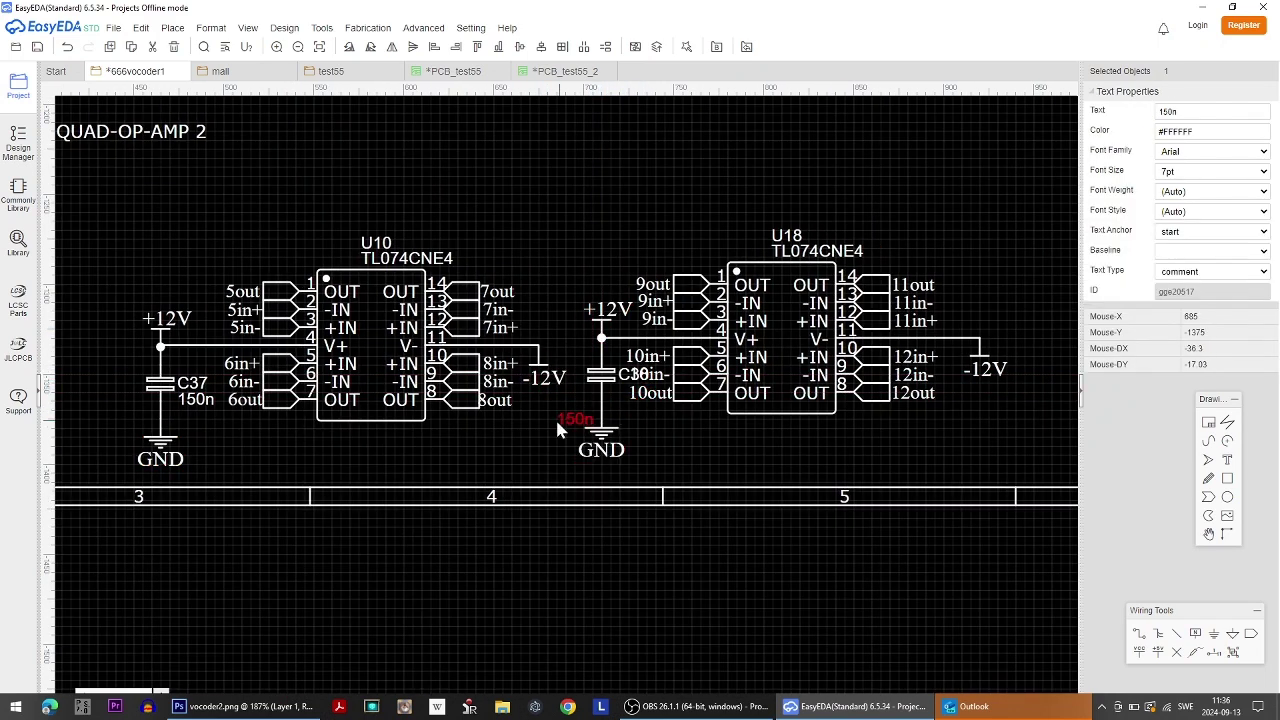
{"action": "left_click_drag", "start_coordinate": [633, 376], "coordinate": [565, 418]}
{"action": "left_click", "coordinate": [1022, 420]}
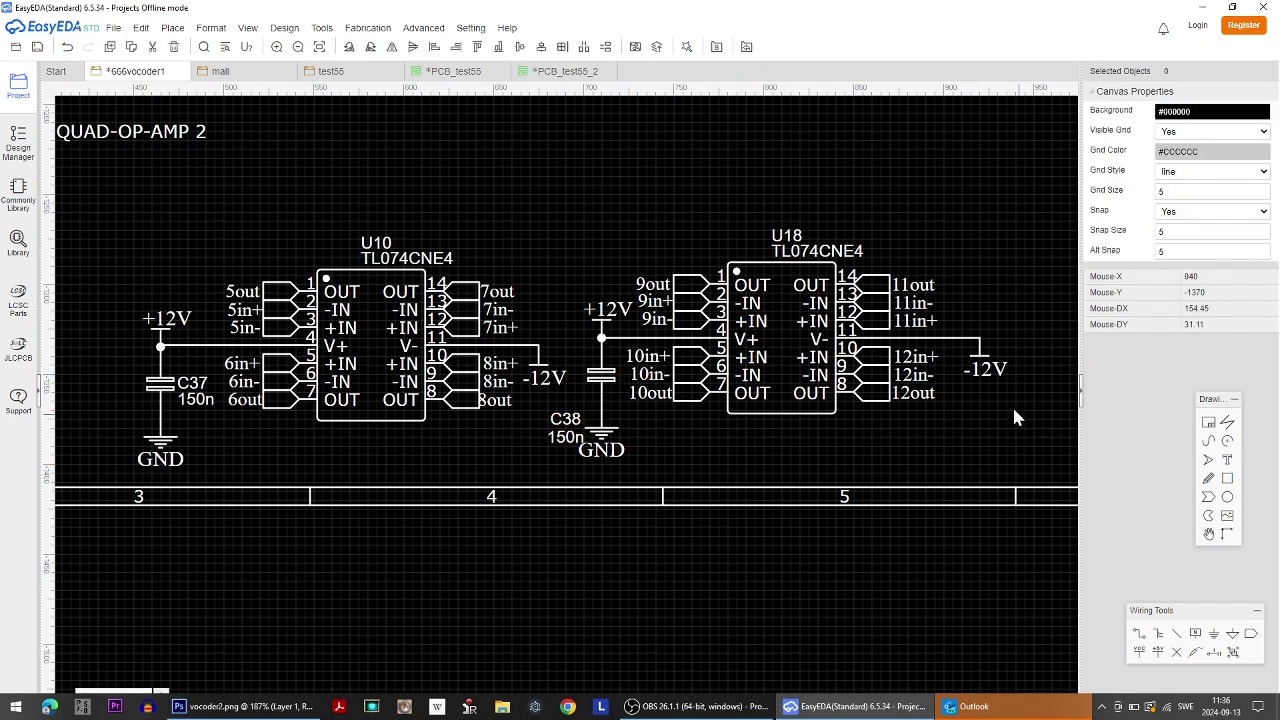
Place vertically flipped copies of the 150n capacitor and ground on the -12V leads of U18 and U10.
{"action": "key", "text": "ctrl+v"}
{"action": "key", "text": "y"}
{"action": "left_click", "coordinate": [979, 301]}
{"action": "key", "text": "y"}
{"action": "key", "text": "y"}
{"action": "left_click", "coordinate": [546, 240]}
{"action": "key", "text": "ctrl+v"}
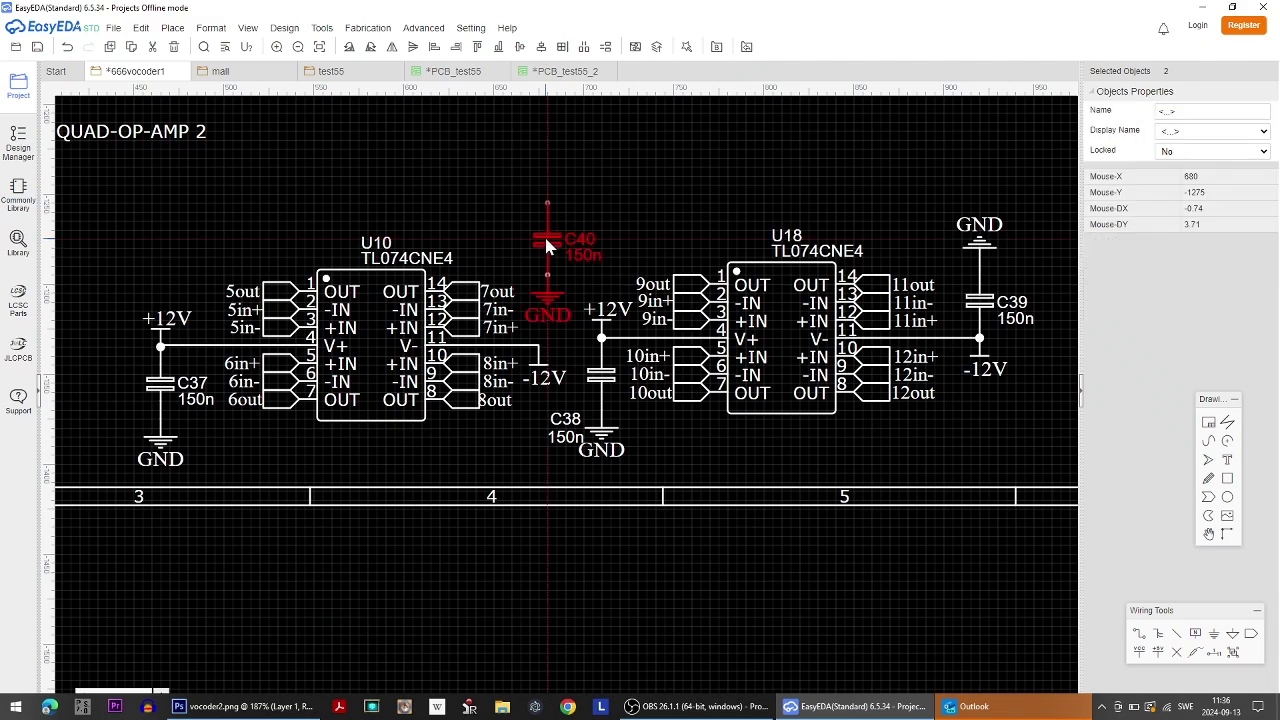
{"action": "left_click", "coordinate": [541, 313]}
Place an inverted copy of the 150n capacitor and ground on U6's -12V lead.
{"action": "right_click_drag", "start_coordinate": [212, 258], "coordinate": [745, 279]}
{"action": "key", "text": "space"}
{"action": "left_click", "coordinate": [498, 266]}
{"action": "key", "text": "ctrl+v"}
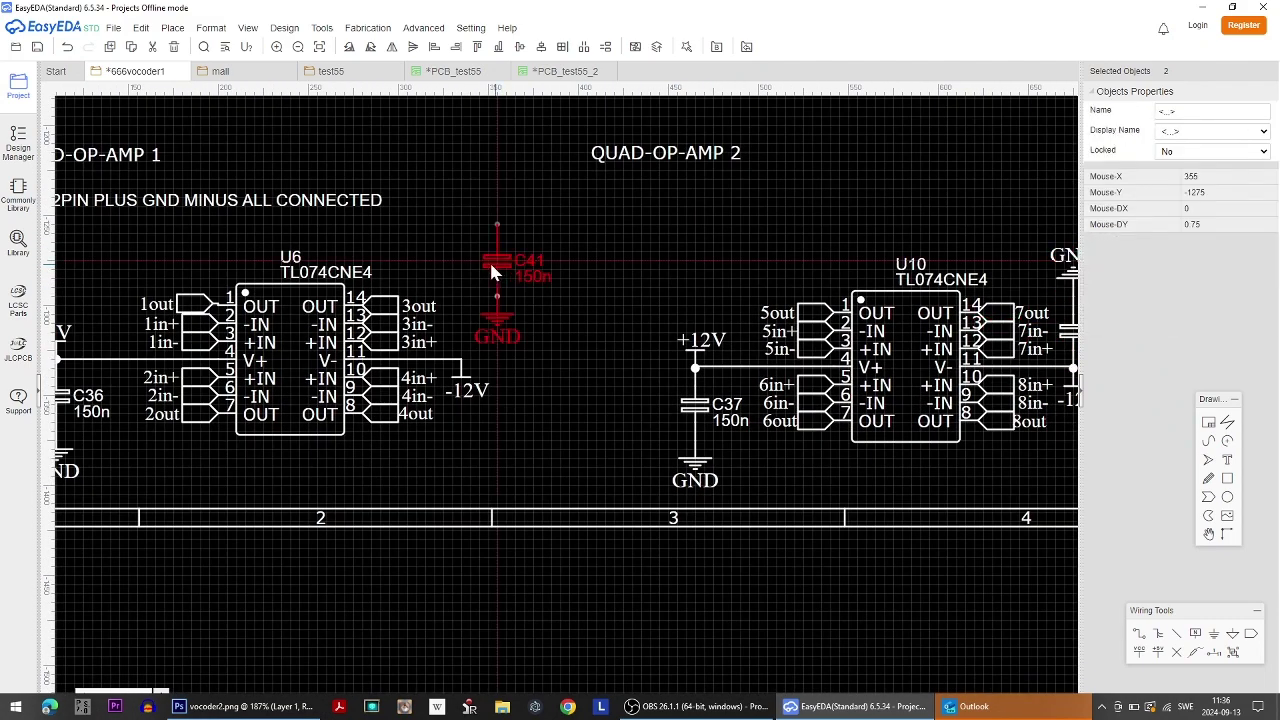
{"action": "left_click", "coordinate": [463, 350]}
Move the U10 chip circuit back toward U6, clear of U18's +12V flag and capacitor.
{"action": "scroll", "coordinate": [695, 452], "scroll_direction": "down", "scroll_amount": 4}
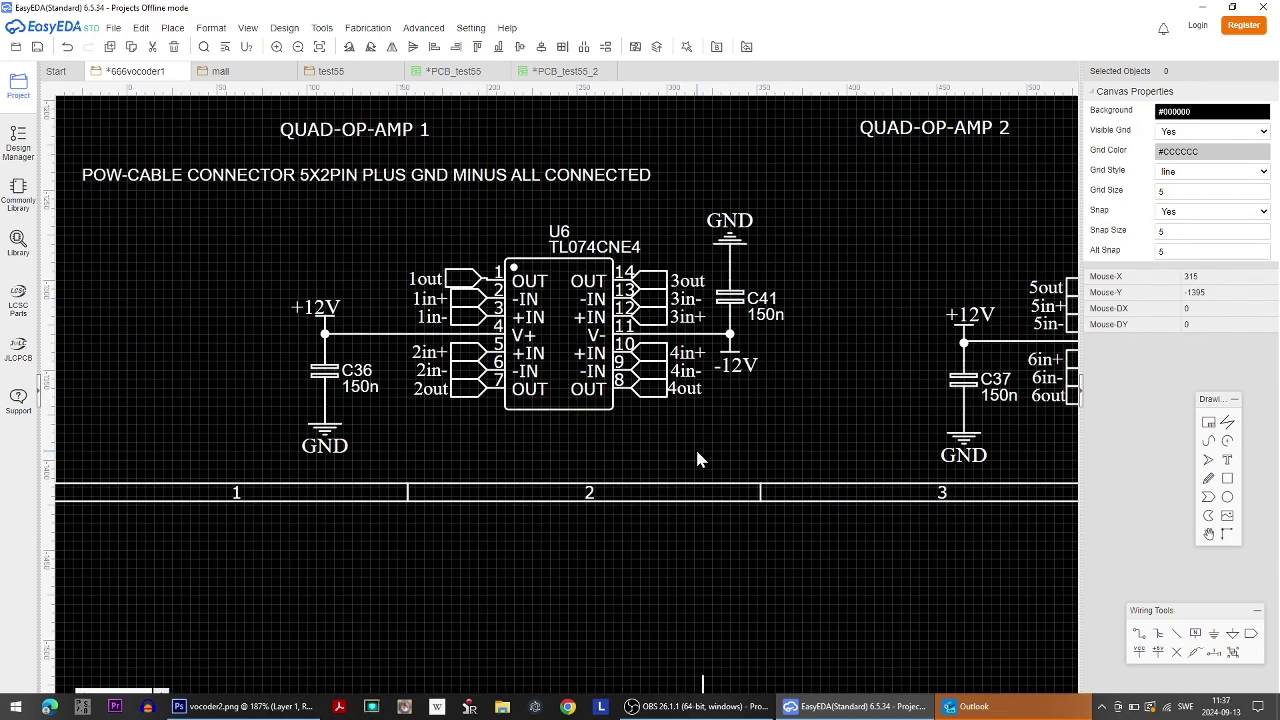
{"action": "scroll", "coordinate": [698, 458], "scroll_direction": "down", "scroll_amount": 2}
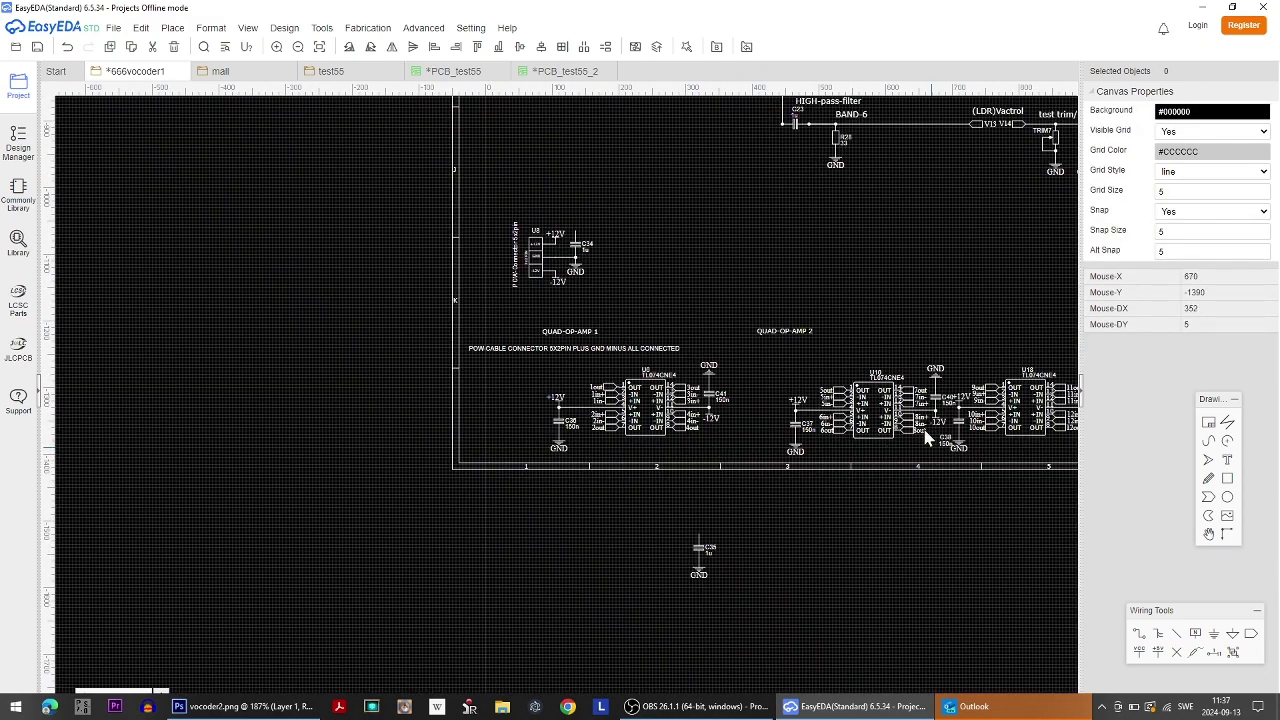
{"action": "left_click_drag", "start_coordinate": [804, 363], "coordinate": [785, 366]}
{"action": "left_click_drag", "start_coordinate": [788, 422], "coordinate": [723, 354]}
Turn the ground symbols of the -12V capacitors at U6 and U10 upright and offset them beside the capacitor leads.
{"action": "left_click", "coordinate": [711, 376]}
{"action": "left_click", "coordinate": [708, 378]}
{"action": "left_click", "coordinate": [910, 365]}
{"action": "left_click", "coordinate": [901, 354]}
{"action": "key", "text": "space"}
{"action": "key", "text": "space"}
{"action": "left_click_drag", "start_coordinate": [900, 352], "coordinate": [914, 341]}
Turn the ground symbol of U18's -12V capacitor upright and offset it beside the capacitor lead.
{"action": "right_click_drag", "start_coordinate": [975, 347], "coordinate": [708, 333]}
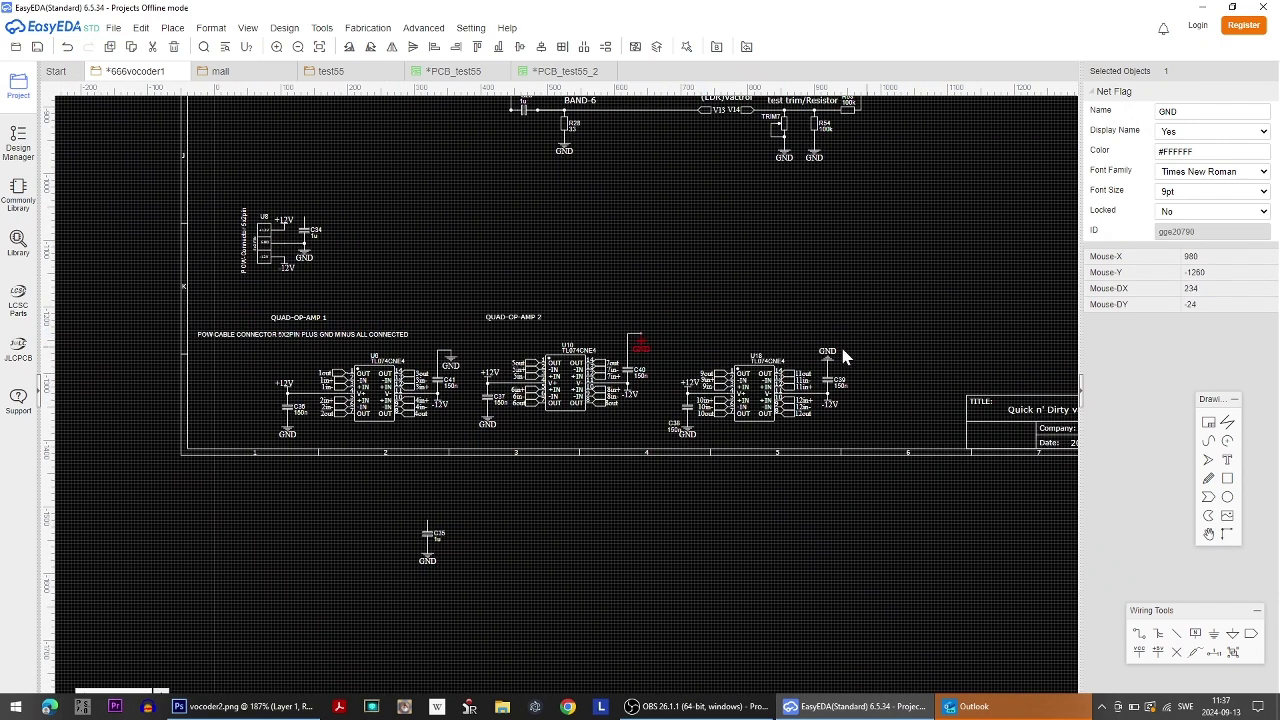
{"action": "left_click", "coordinate": [868, 355]}
{"action": "left_click", "coordinate": [828, 360]}
{"action": "key", "text": "space"}
{"action": "key", "text": "space"}
{"action": "left_click_drag", "start_coordinate": [828, 360], "coordinate": [840, 346]}
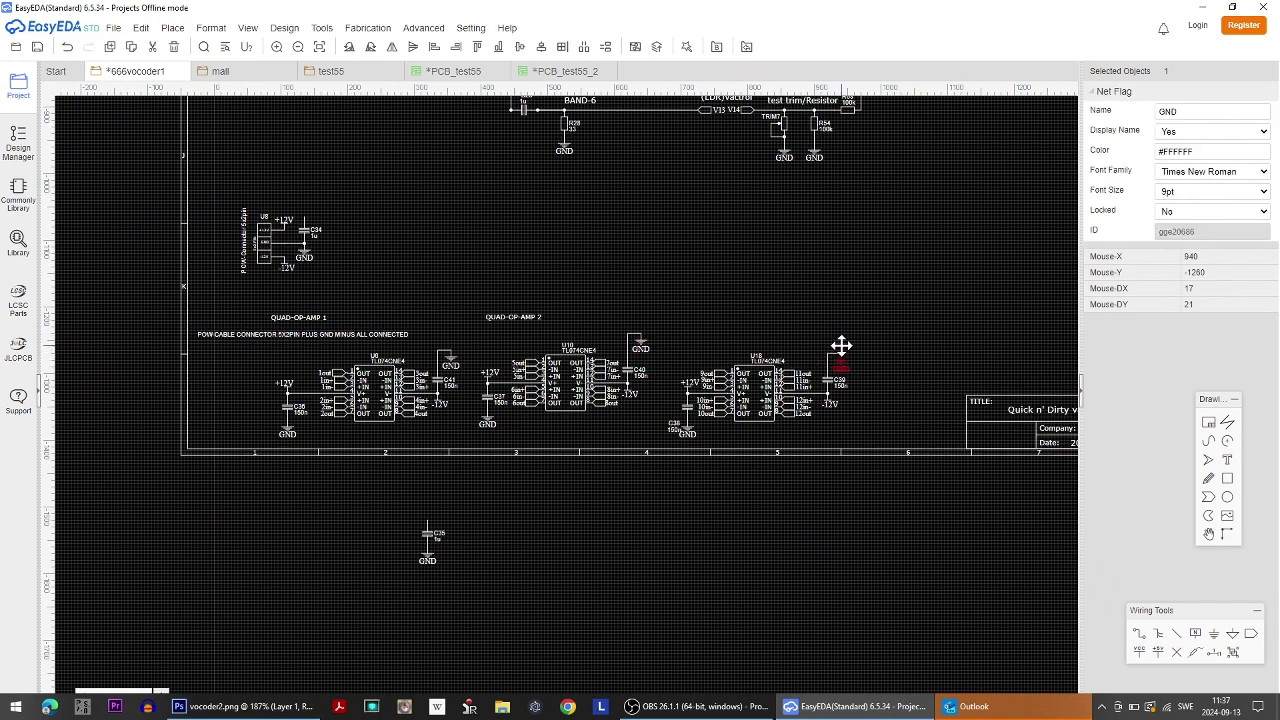
Place the QUAD-OP-AMP 1, 2 and 3 titles above U6, U10 and U18, and the POW-CABLE CONNECTOR note beneath connector U8.
{"action": "left_click", "coordinate": [897, 318]}
{"action": "left_click_drag", "start_coordinate": [513, 316], "coordinate": [571, 329]}
{"action": "left_click_drag", "start_coordinate": [366, 334], "coordinate": [366, 280]}
{"action": "left_click", "coordinate": [433, 309]}
{"action": "left_click_drag", "start_coordinate": [312, 319], "coordinate": [390, 355]}
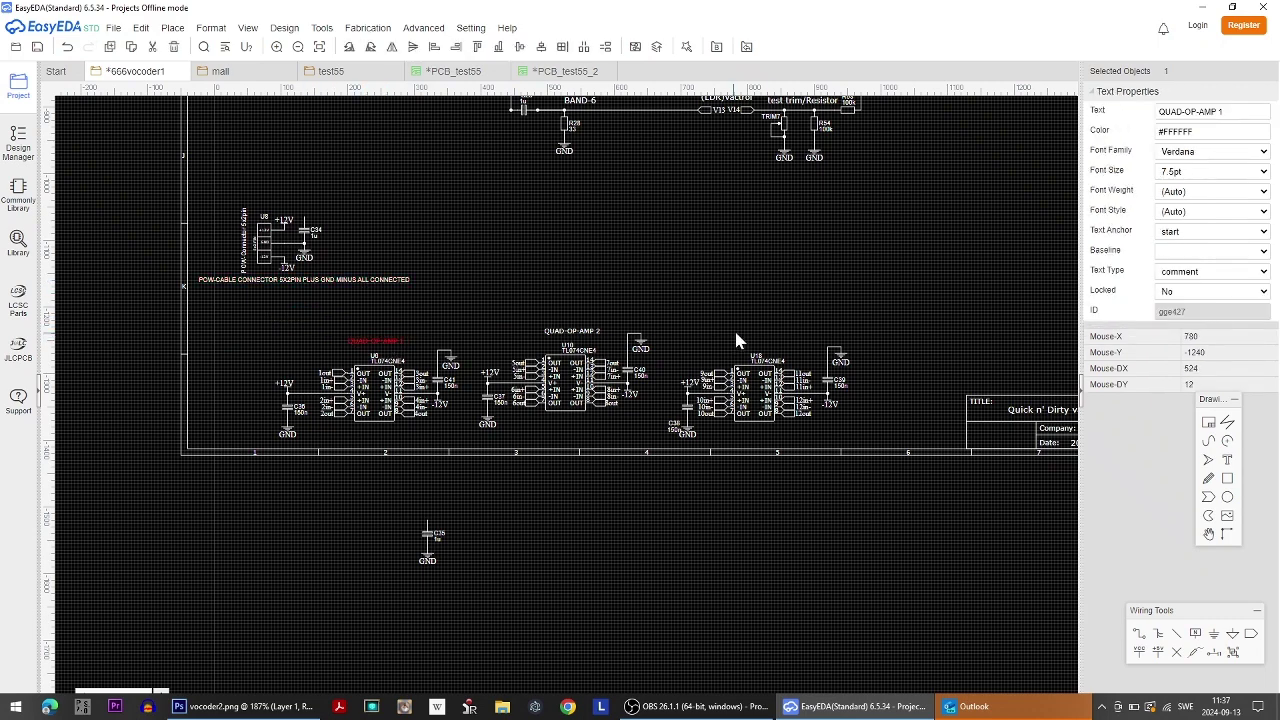
{"action": "scroll", "coordinate": [707, 553], "scroll_direction": "down", "scroll_amount": 3}
{"action": "right_click_drag", "start_coordinate": [1070, 383], "coordinate": [938, 363]}
{"action": "left_click", "coordinate": [587, 414]}
Move the spare 12in/12out op-amp into the sheet above the title block and delete the spare capacitor and ground below the frame.
{"action": "left_click_drag", "start_coordinate": [818, 330], "coordinate": [720, 404]}
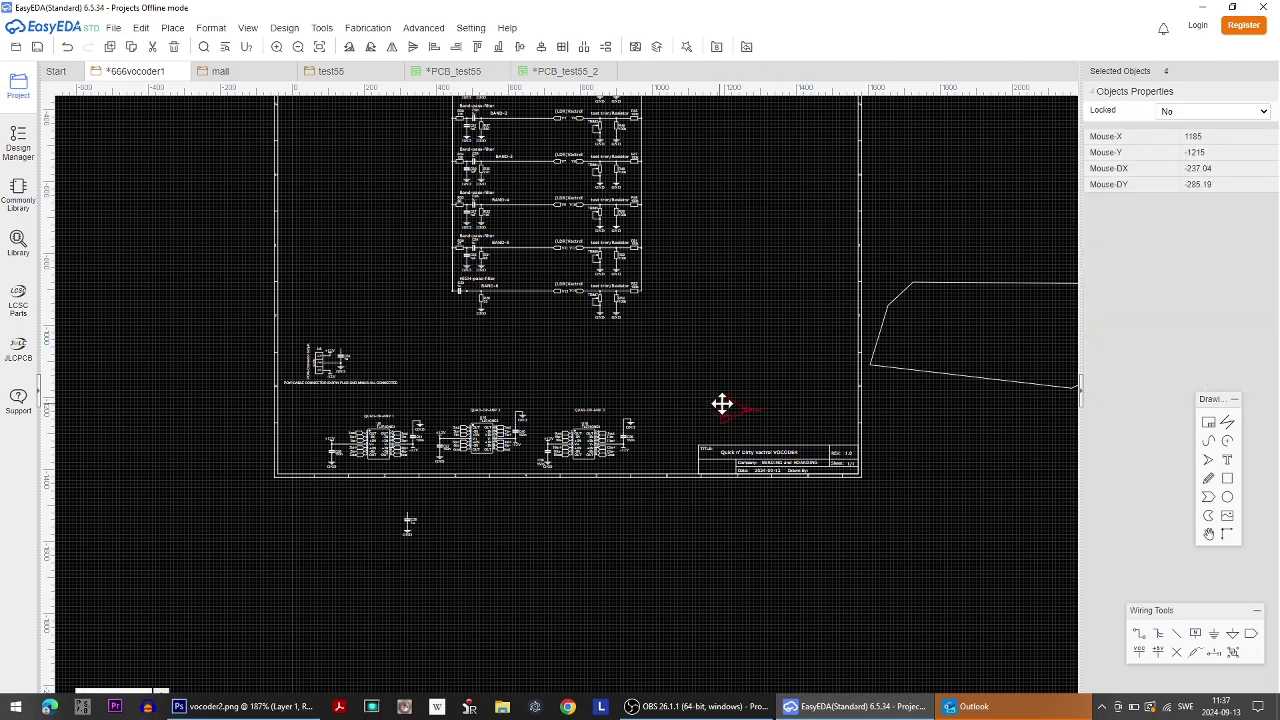
{"action": "left_click_drag", "start_coordinate": [436, 540], "coordinate": [396, 511]}
{"action": "key", "text": "Delete"}
Copy the ground symbol from U18's -12V capacitor onto the 12in+, 12in- and 12out ports of the spare op-amp.
{"action": "scroll", "coordinate": [782, 420], "scroll_direction": "up", "scroll_amount": 5}
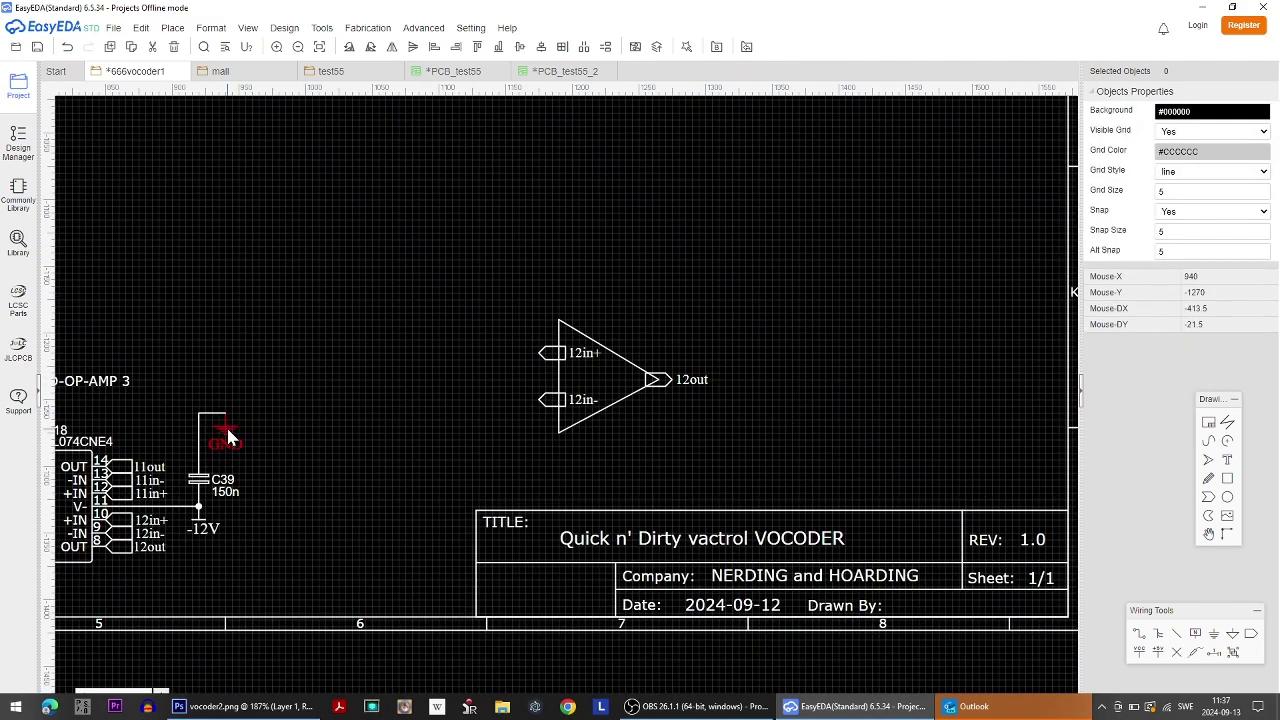
{"action": "left_click", "coordinate": [227, 429]}
{"action": "key", "text": "ctrl+c"}
{"action": "key", "text": "ctrl+v"}
{"action": "left_click", "coordinate": [540, 400]}
{"action": "left_click", "coordinate": [540, 353]}
{"action": "left_click", "coordinate": [672, 398]}
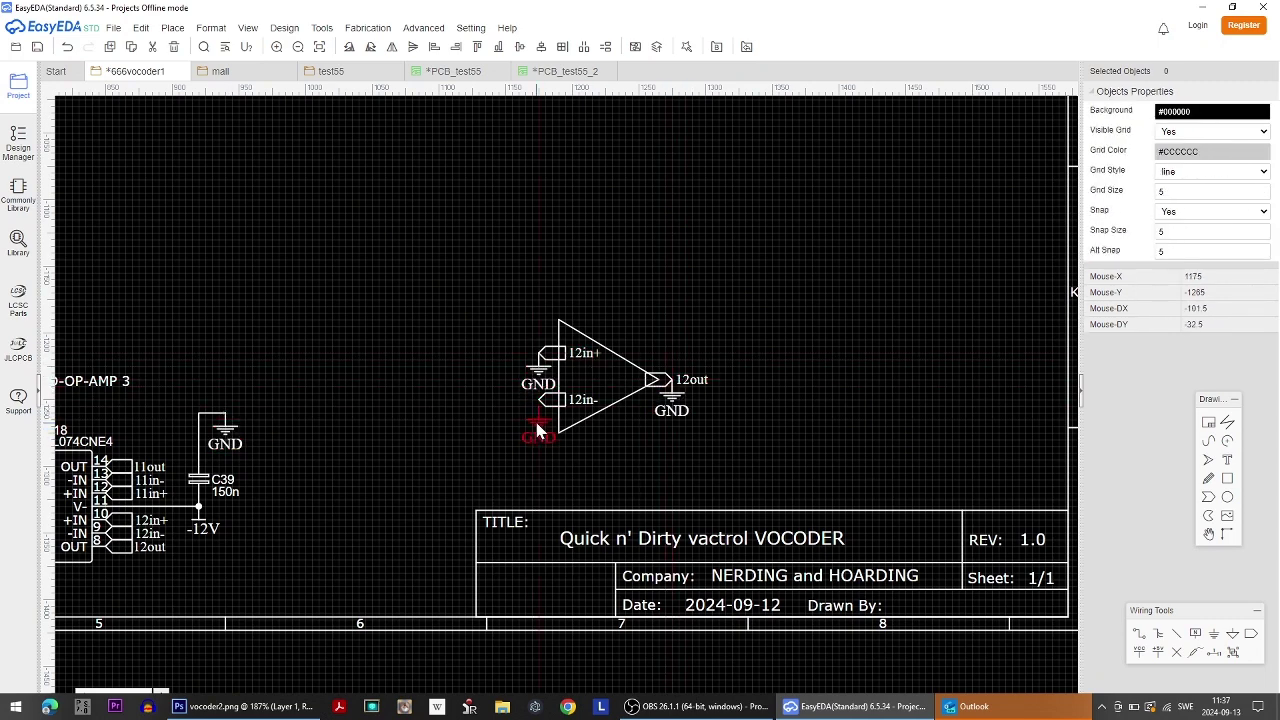
{"action": "key", "text": "Escape"}
Delete the leftover polygon outline outside the sheet frame.
{"action": "scroll", "coordinate": [727, 500], "scroll_direction": "down", "scroll_amount": 2}
{"action": "scroll", "coordinate": [727, 500], "scroll_direction": "down", "scroll_amount": 2}
{"action": "scroll", "coordinate": [788, 485], "scroll_direction": "up", "scroll_amount": 1}
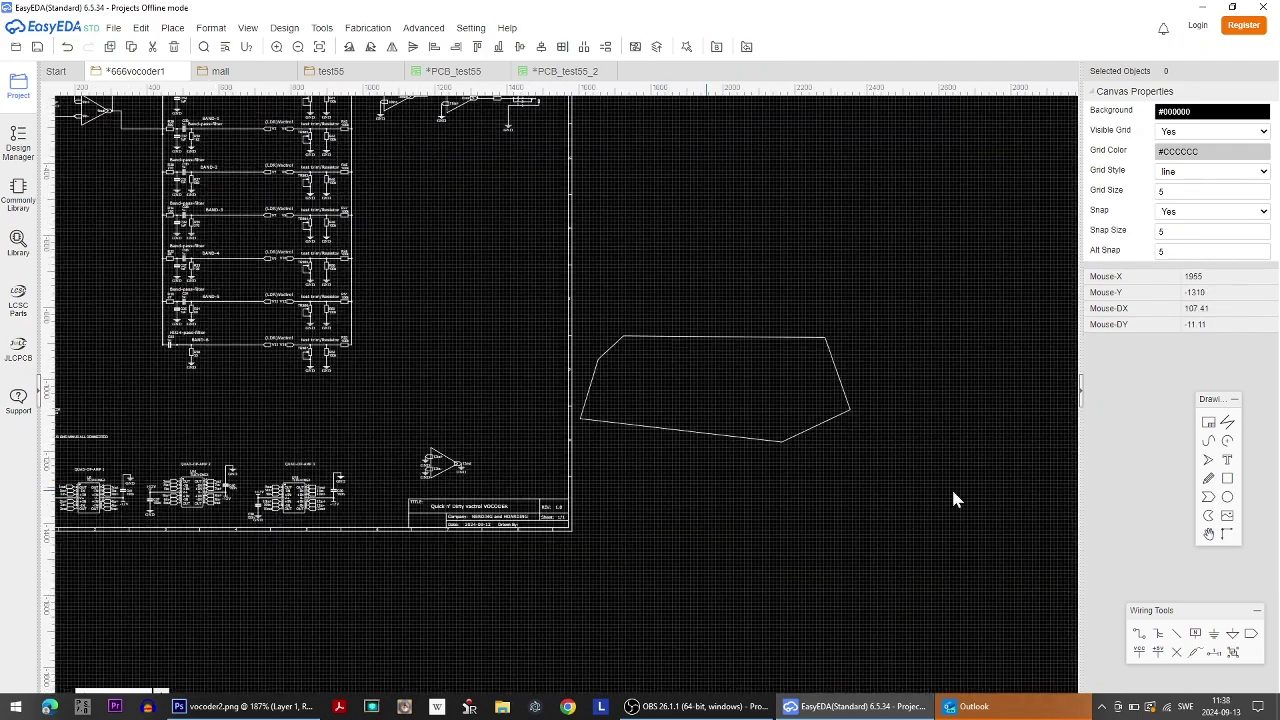
{"action": "left_click", "coordinate": [565, 313]}
{"action": "key", "text": "Delete"}
{"action": "scroll", "coordinate": [650, 330], "scroll_direction": "down", "scroll_amount": 3}
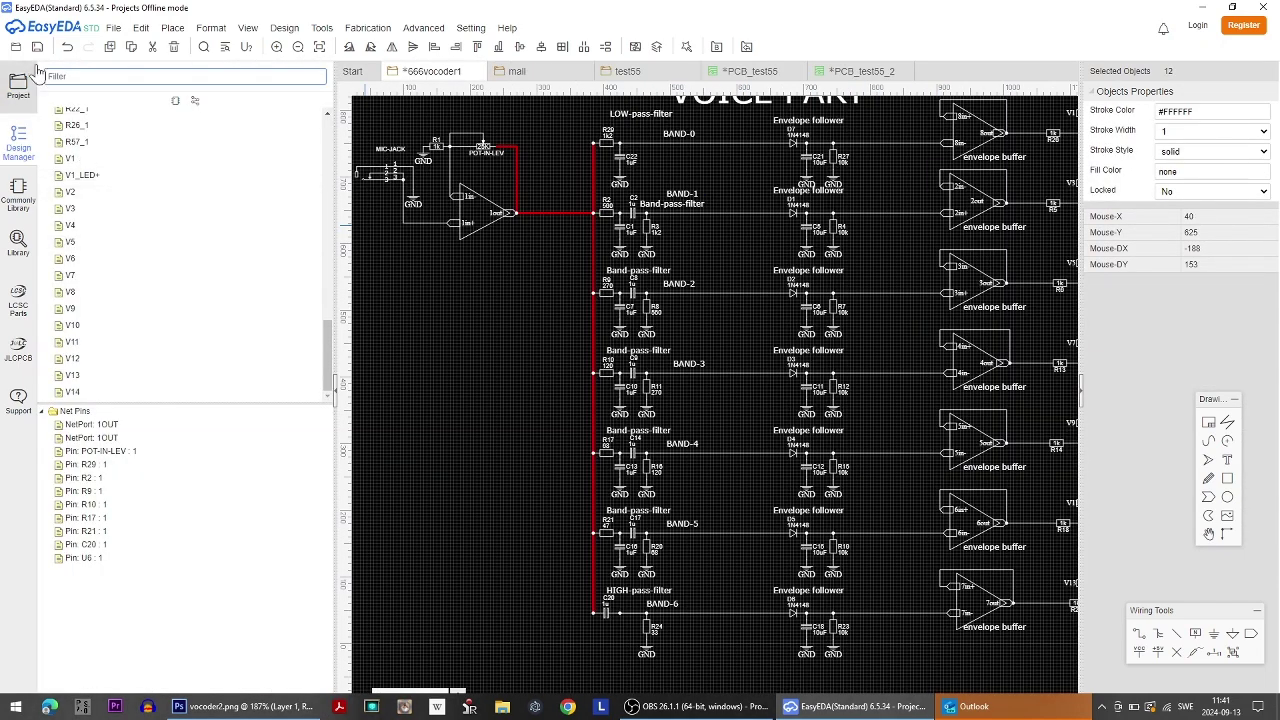
Save the 666vocoder1 schematic.
{"action": "left_click", "coordinate": [248, 27]}
{"action": "mouse_move", "coordinate": [110, 30]}
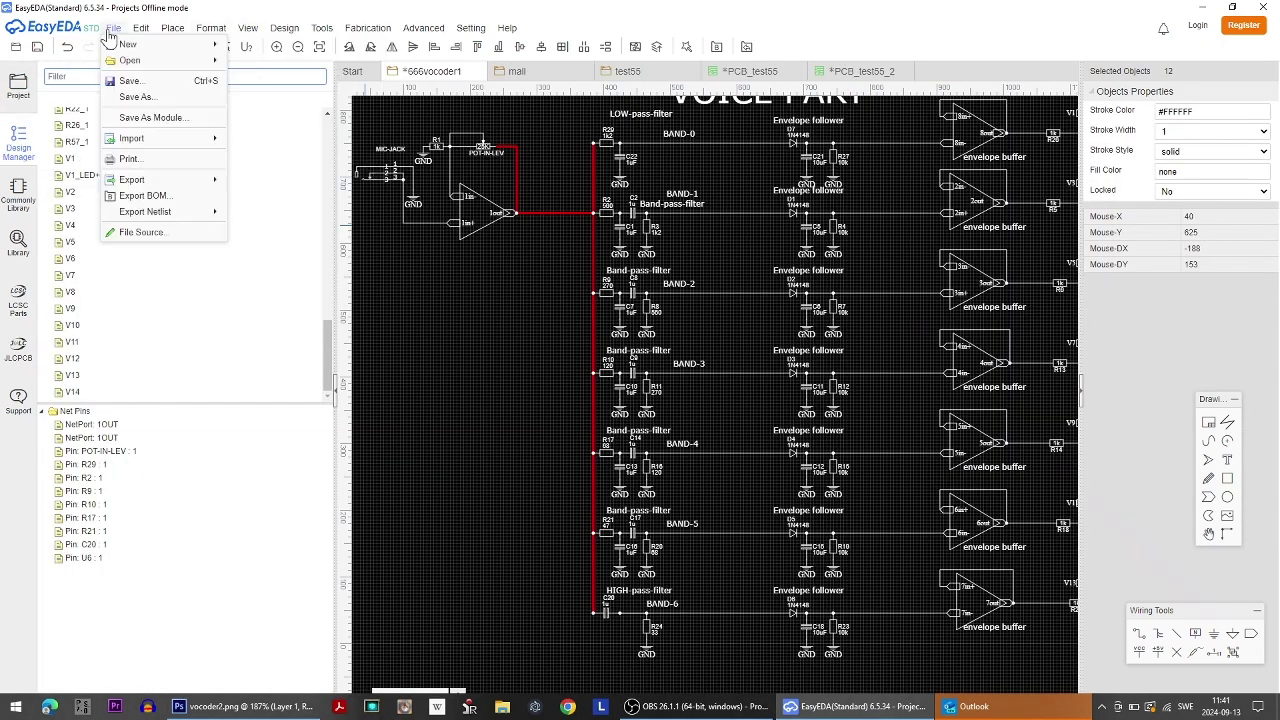
{"action": "left_click", "coordinate": [124, 80]}
Convert the schematic to a PCB, continuing without checking the unfinished nets.
{"action": "left_click", "coordinate": [262, 27]}
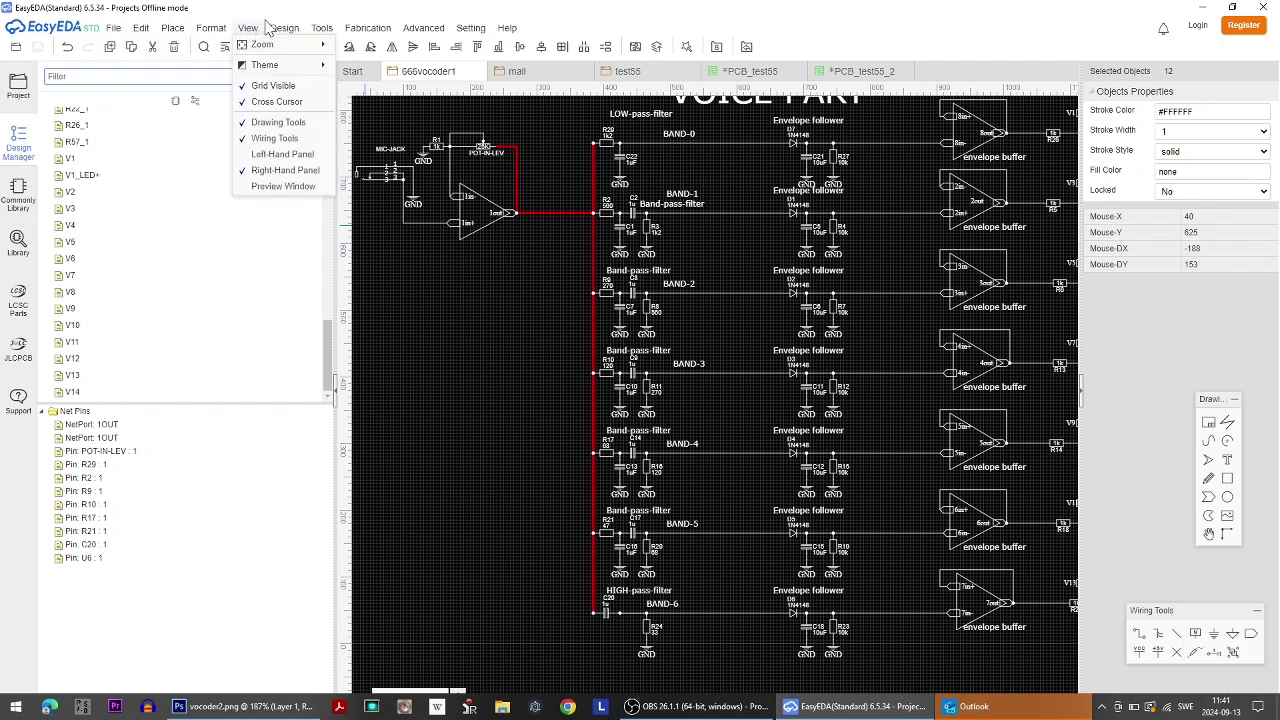
{"action": "mouse_move", "coordinate": [286, 28]}
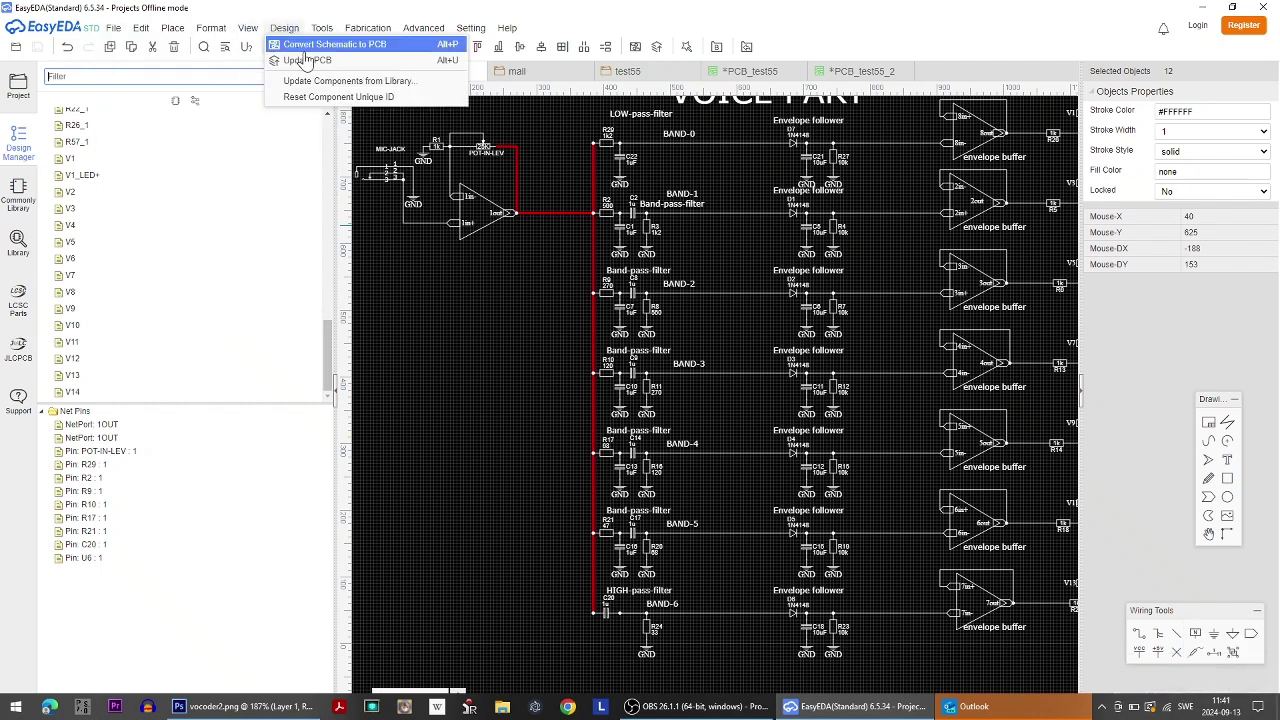
{"action": "left_click", "coordinate": [306, 57]}
{"action": "left_click", "coordinate": [712, 392]}
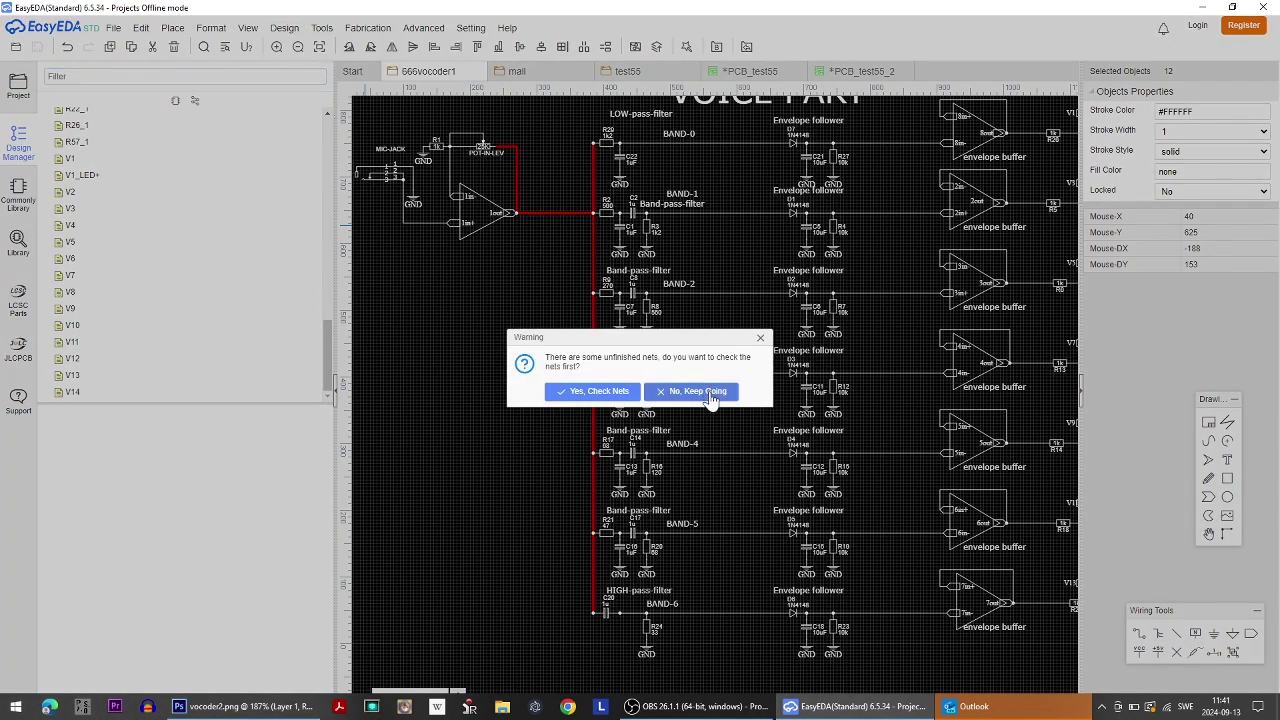